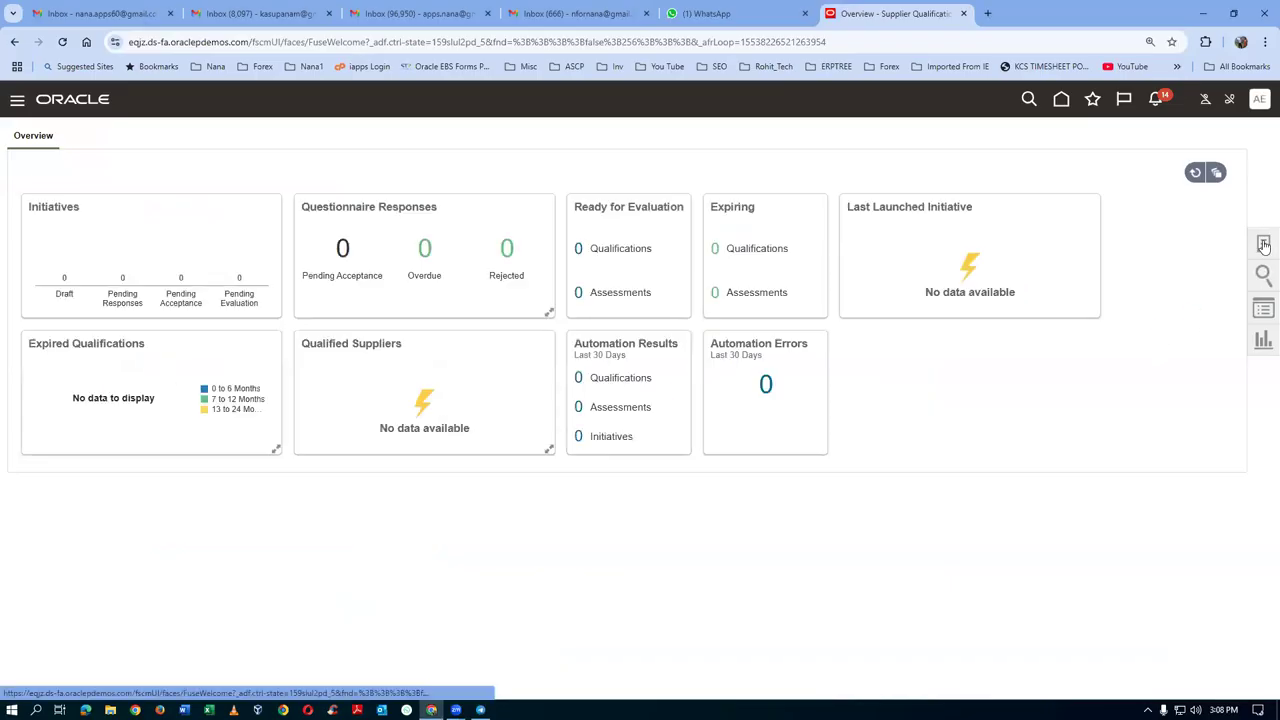
# - In Manage Questions, search for a01 questions and select a01_Compliance Review
pyautogui.click(1266, 242)
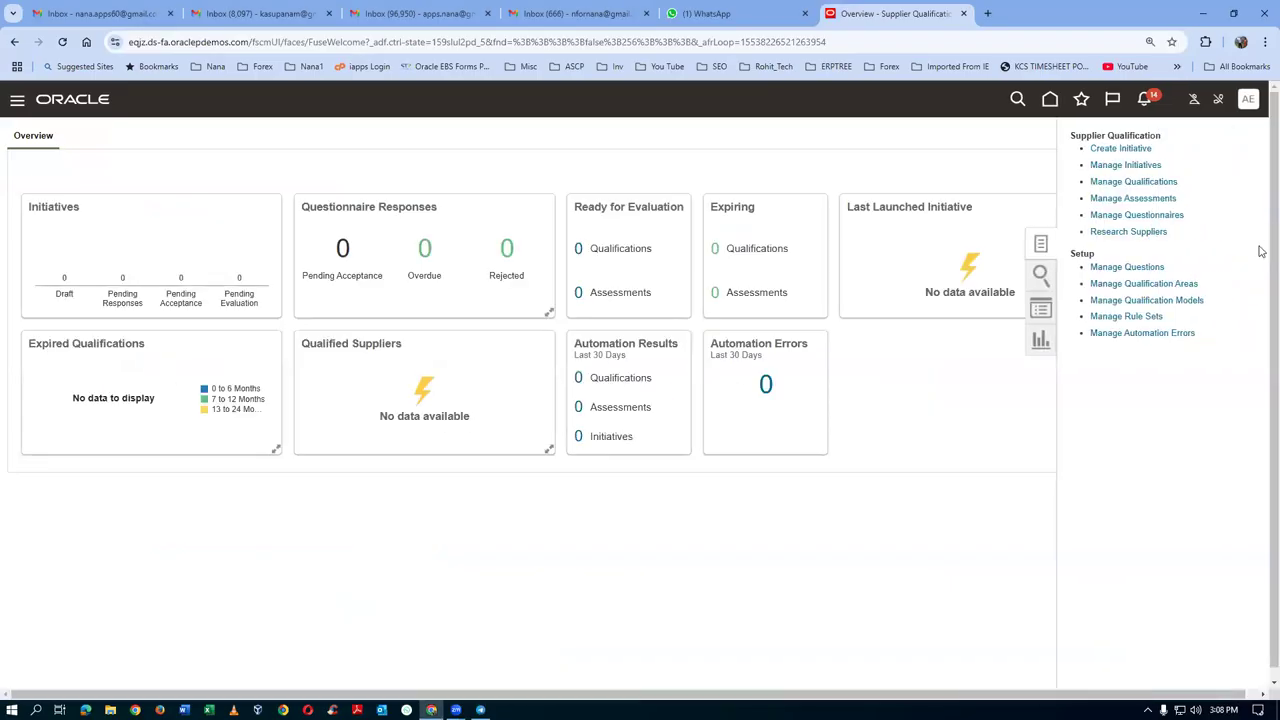
pyautogui.click(1110, 267)
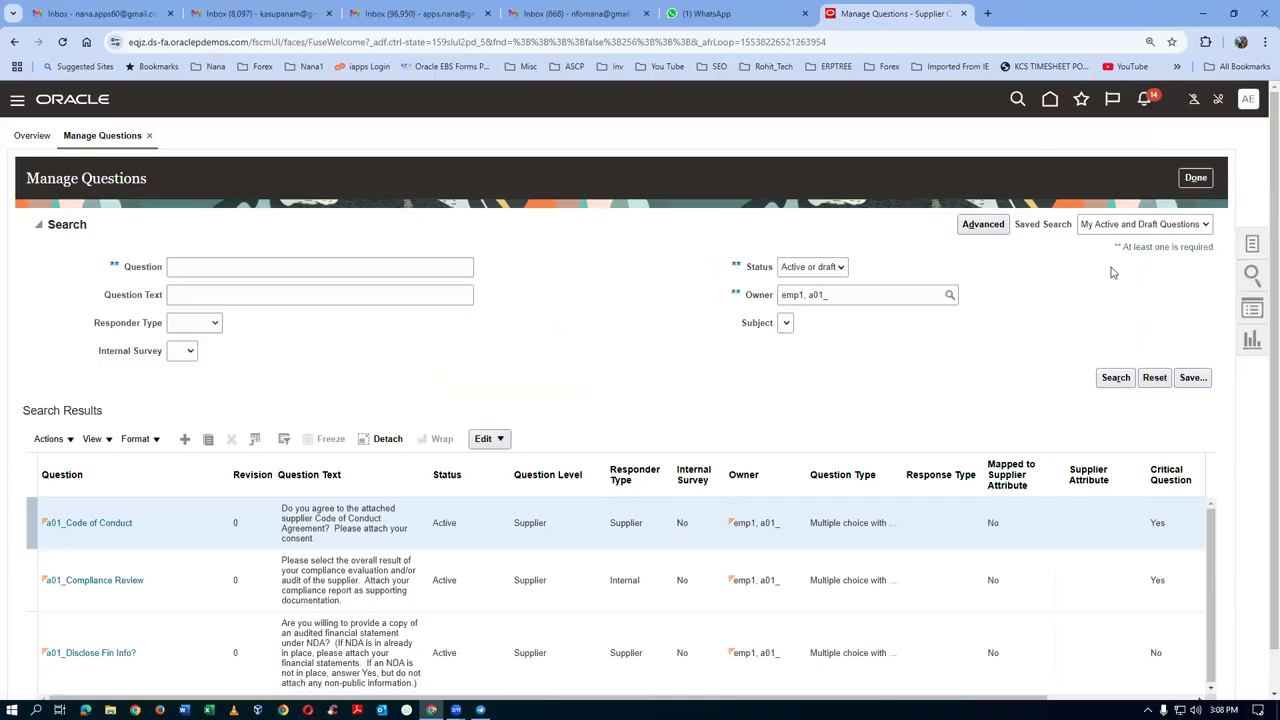
pyautogui.click(181, 267)
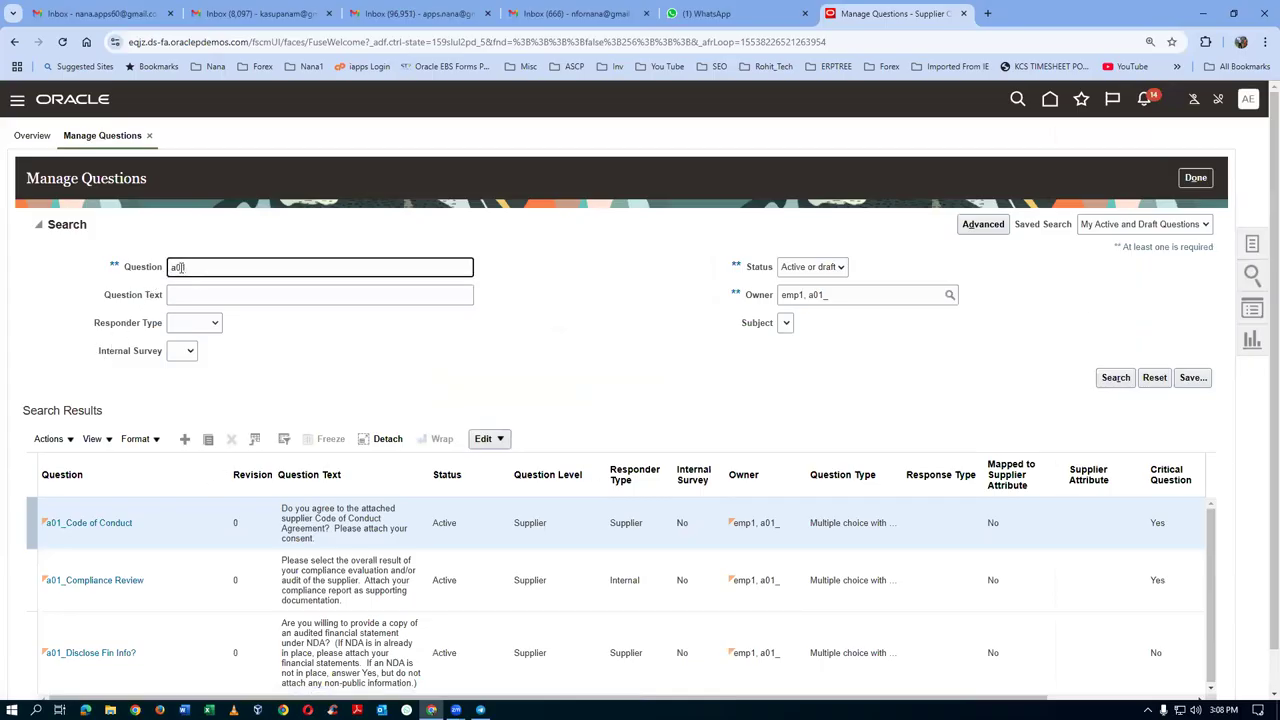
pyautogui.click(1112, 379)
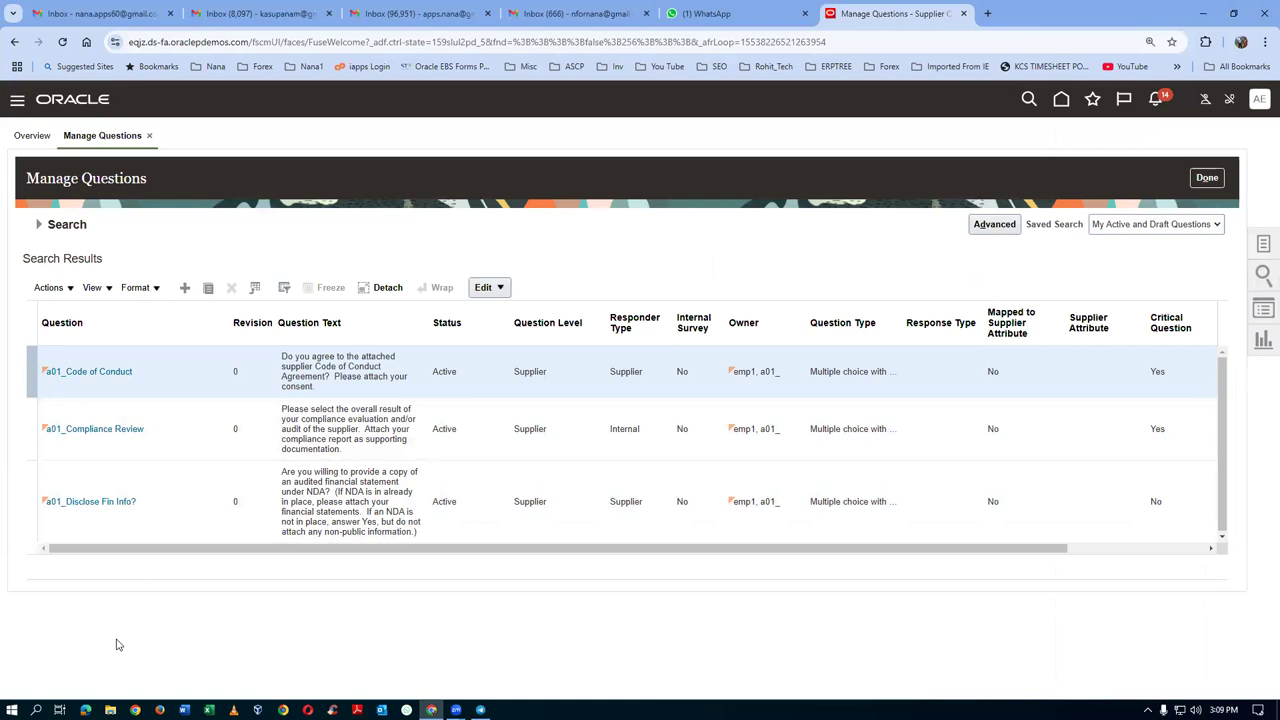
pyautogui.click(181, 447)
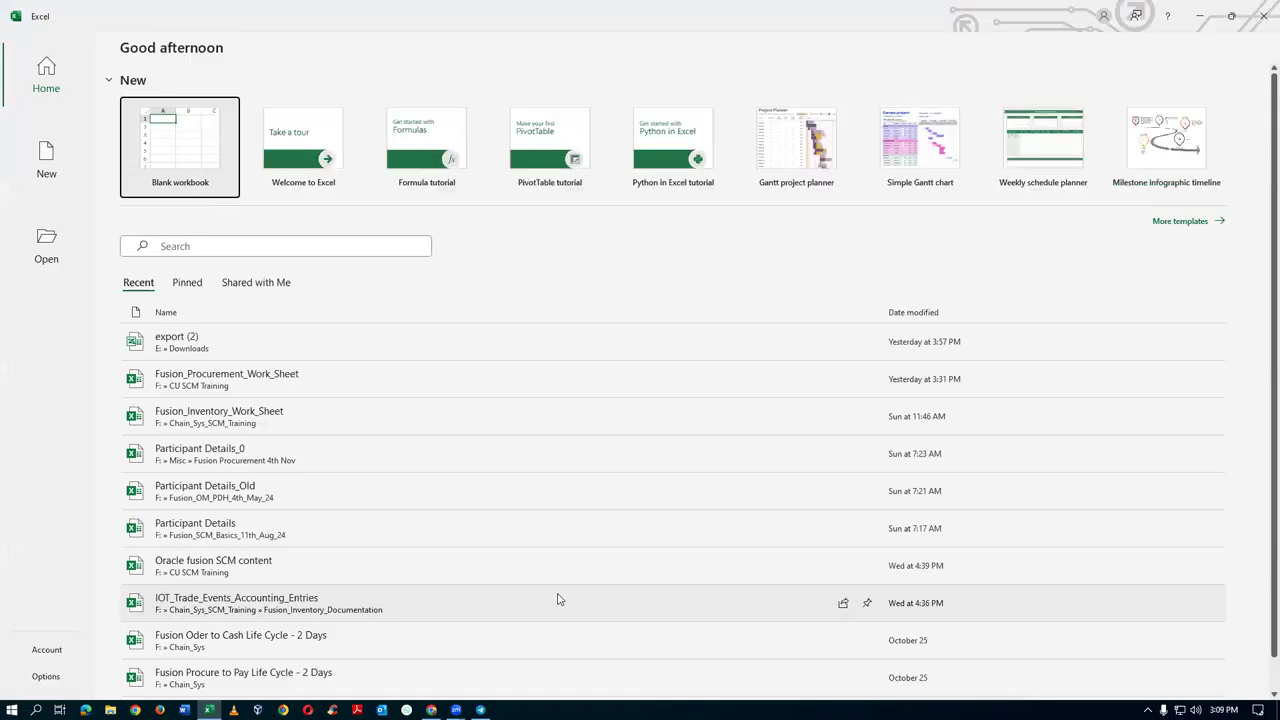
# - Open the Fusion_Procurement_Work_Sheet workbook and scroll down toward the Supplier Qualification section
pyautogui.click(226, 376)
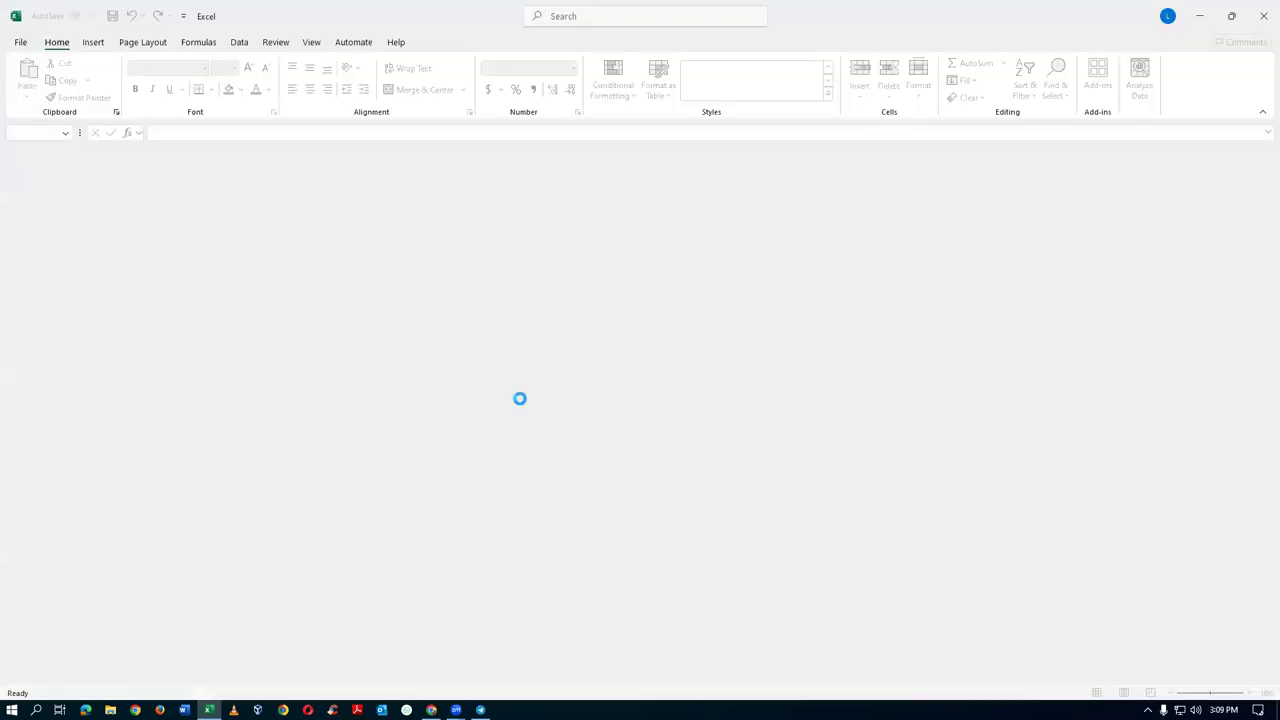
pyautogui.scroll(-12, 540, 397)
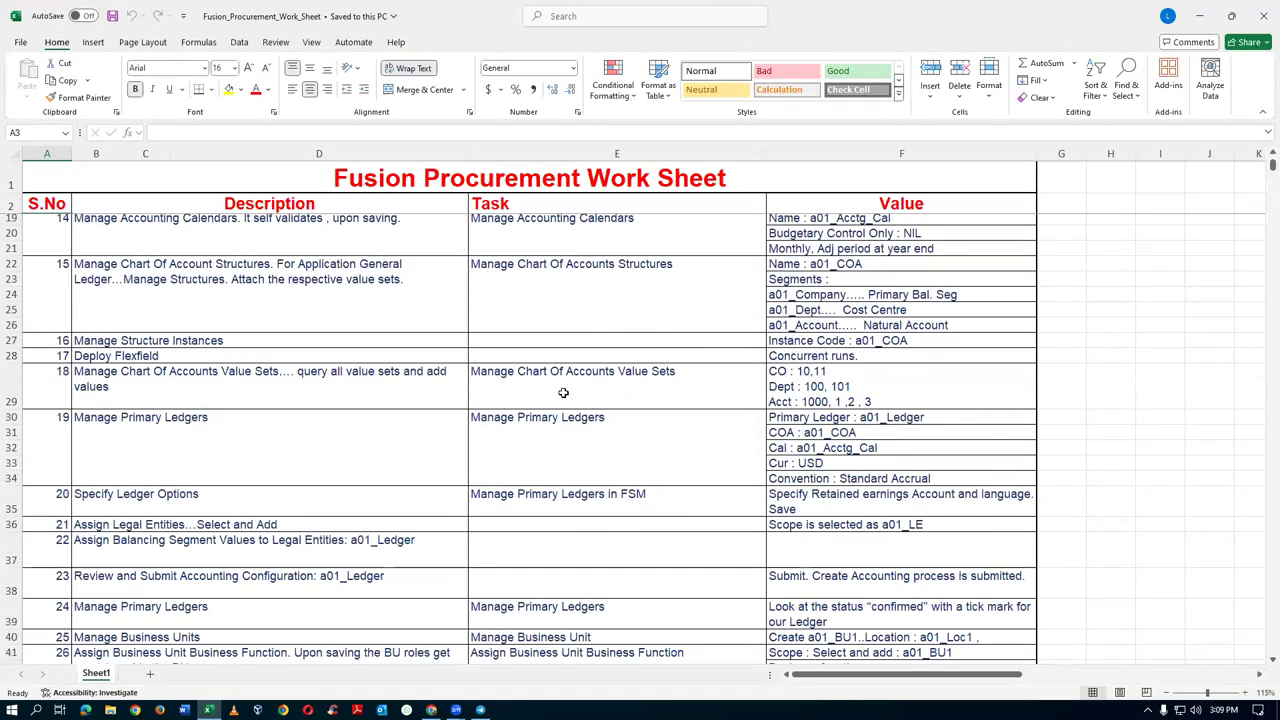
pyautogui.scroll(-10, 563, 392)
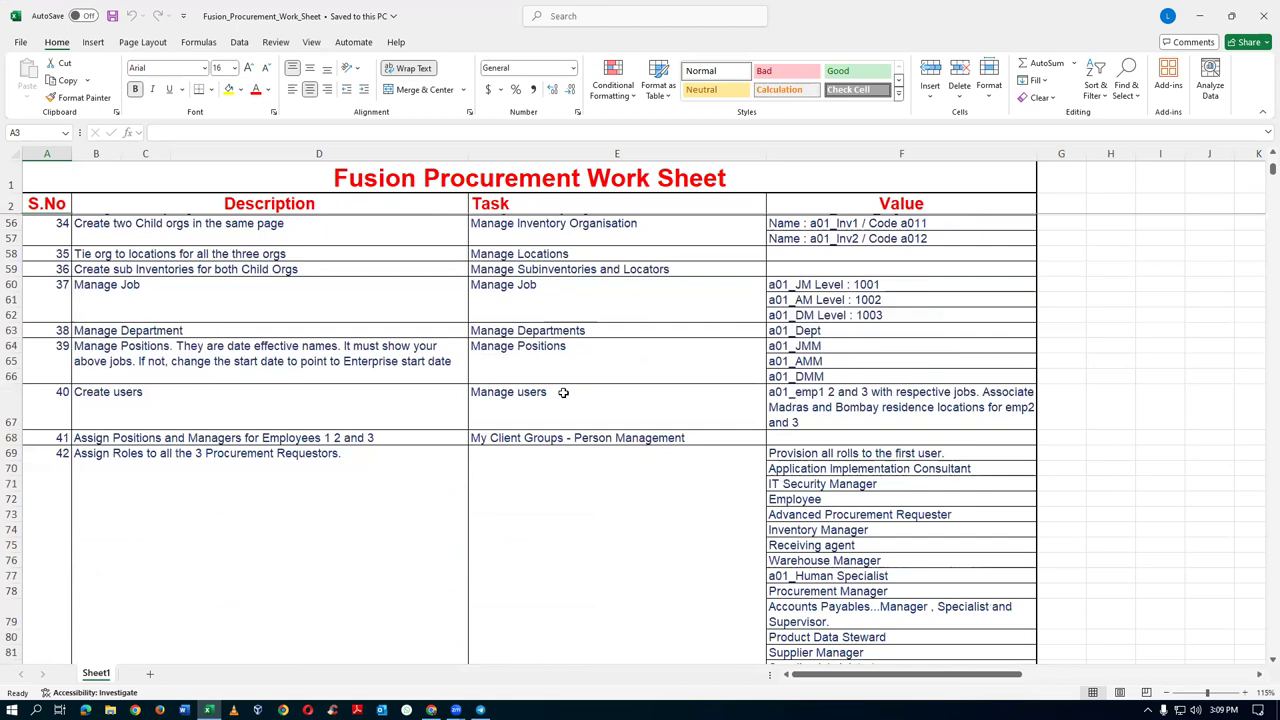
pyautogui.scroll(-10, 563, 392)
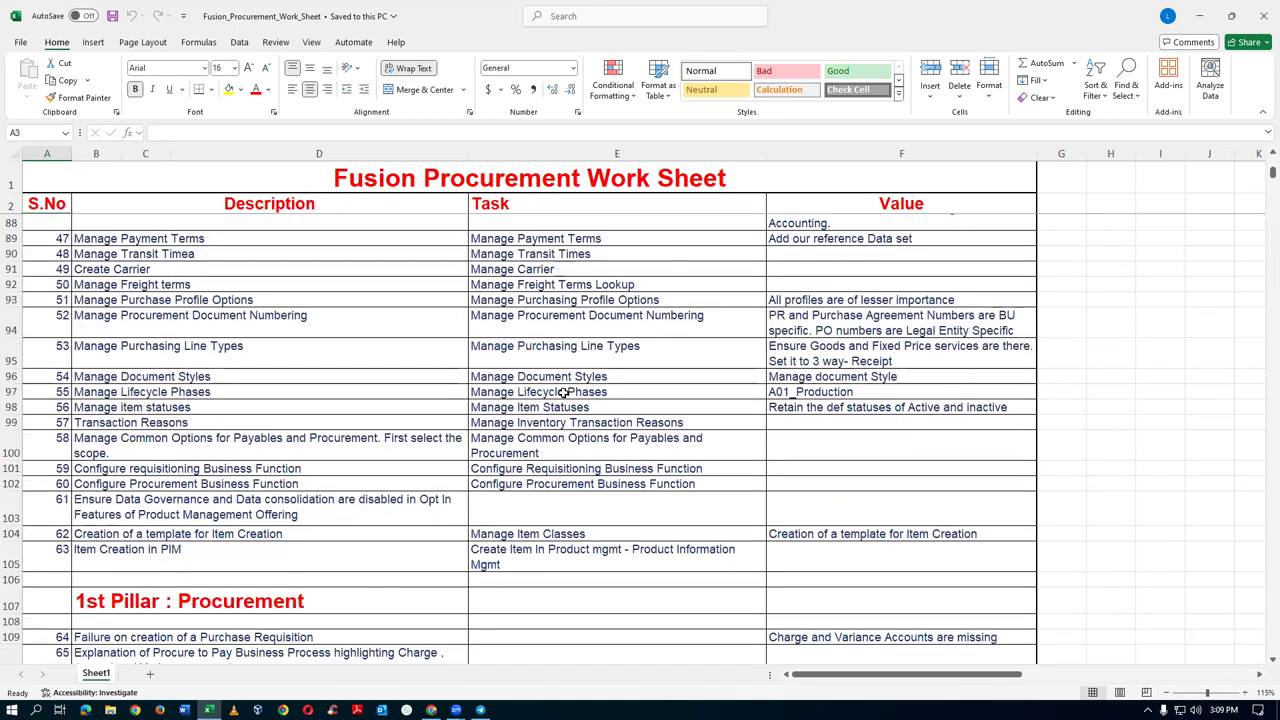
pyautogui.scroll(-15, 563, 392)
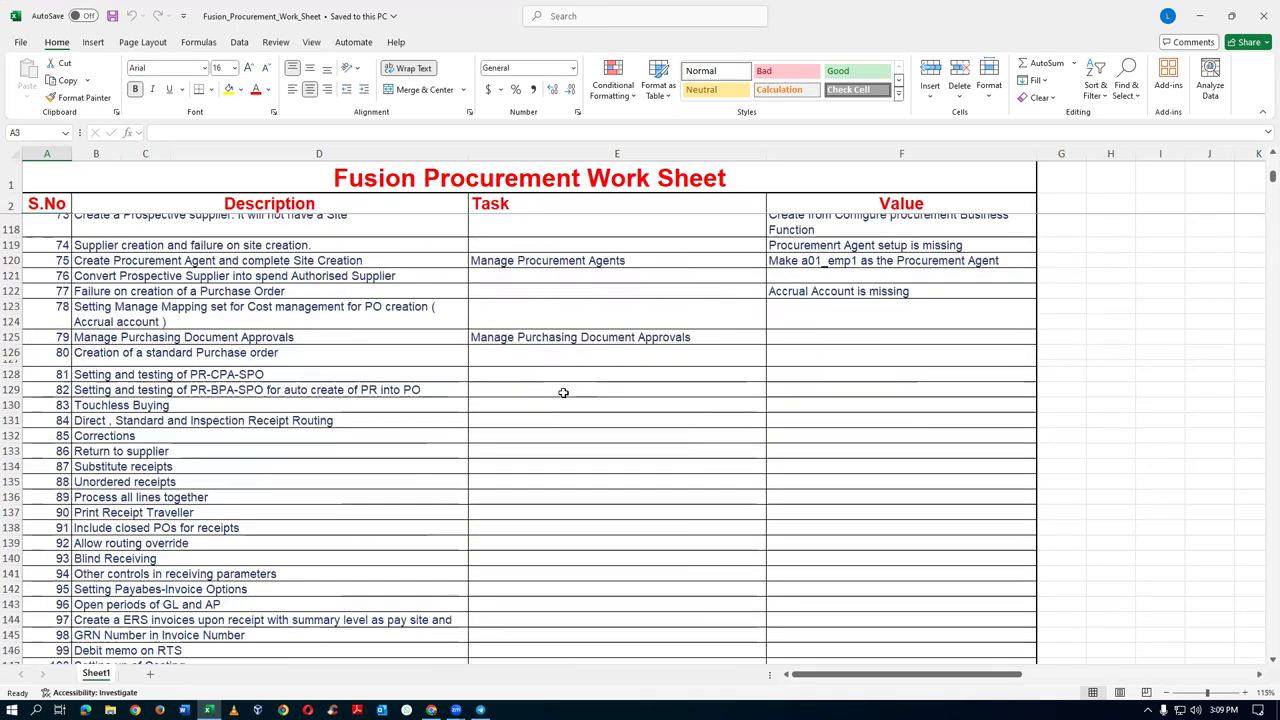
pyautogui.scroll(-12, 563, 392)
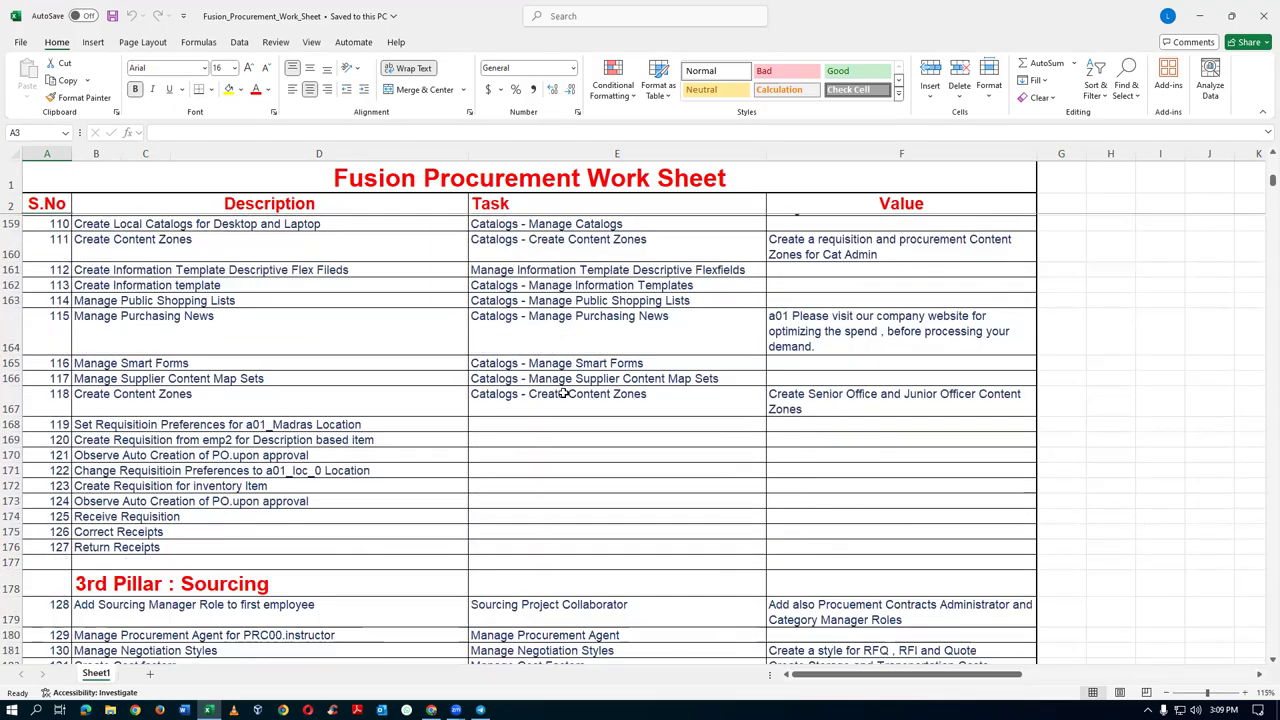
pyautogui.scroll(-15, 563, 392)
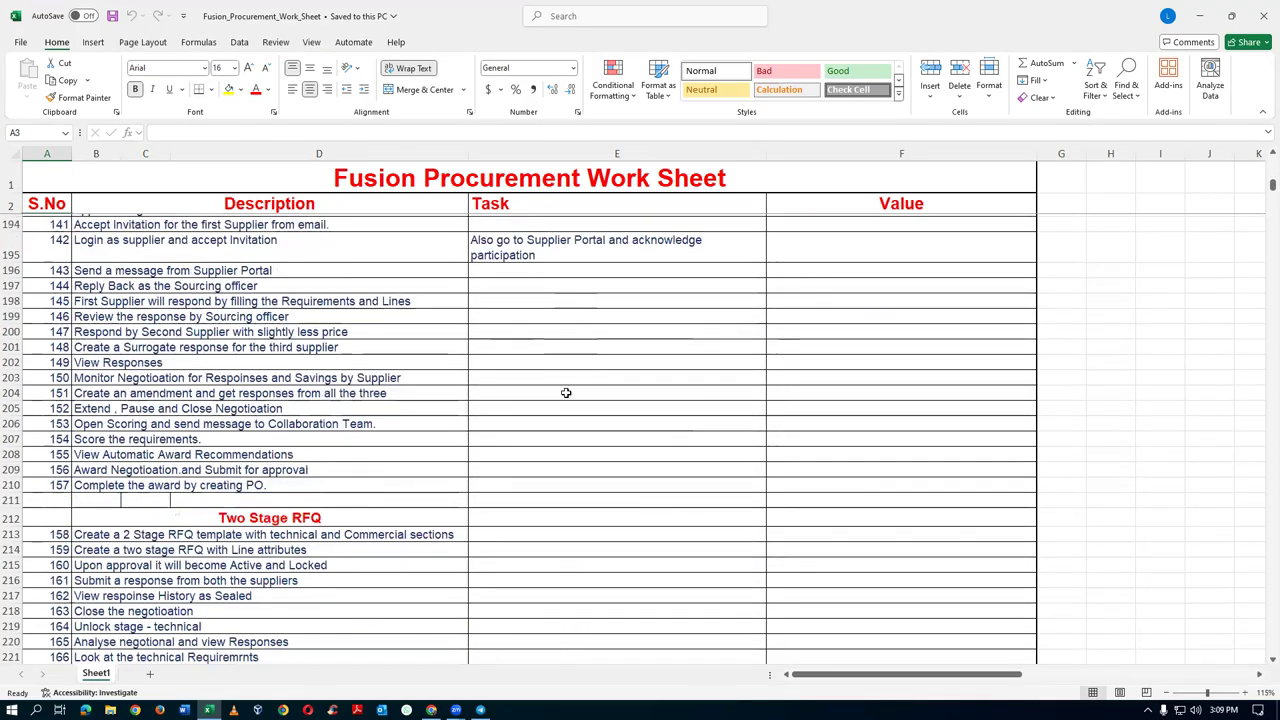
pyautogui.scroll(-10, 565, 393)
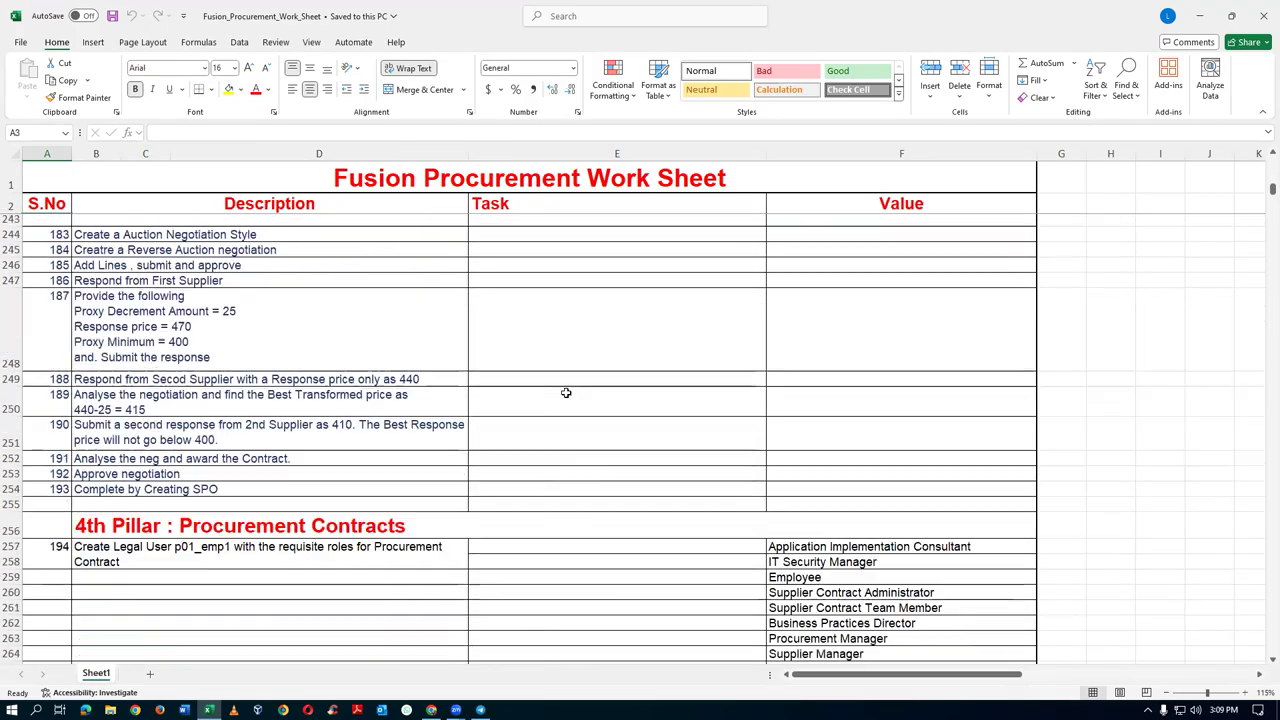
pyautogui.scroll(-3, 566, 393)
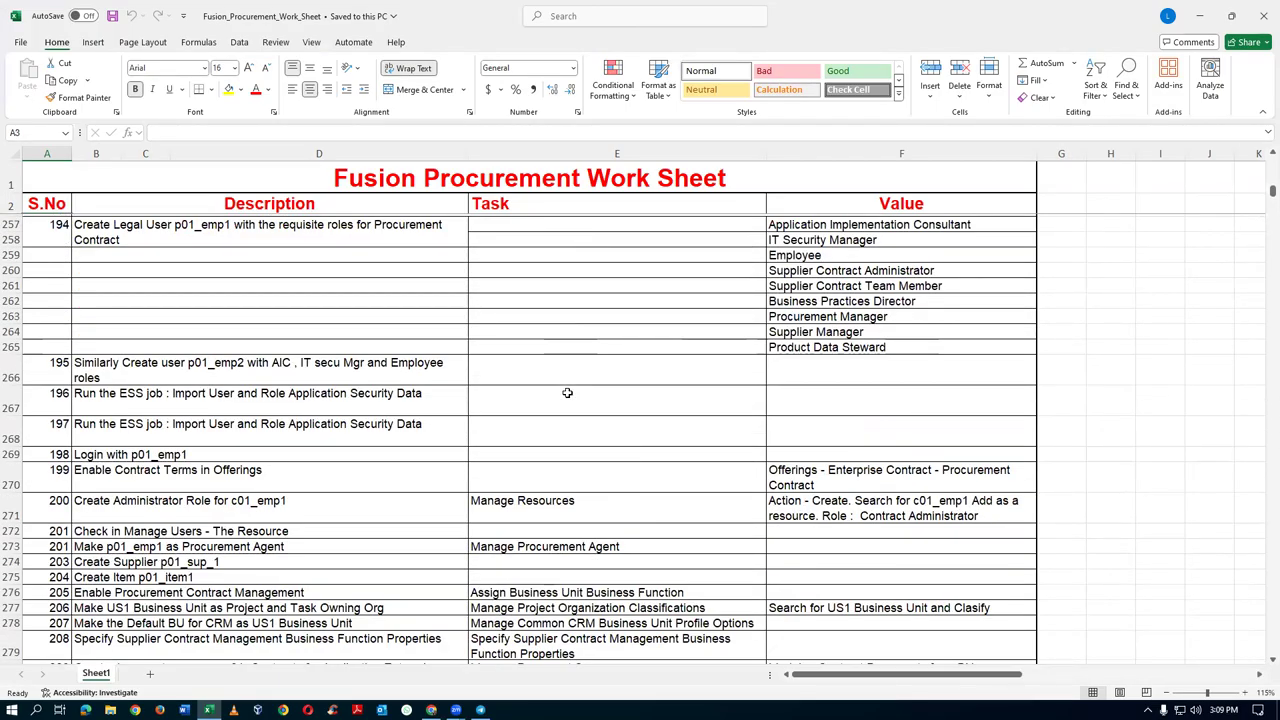
pyautogui.scroll(2, 566, 393)
pyautogui.scroll(-3, 567, 393)
pyautogui.scroll(-11, 567, 393)
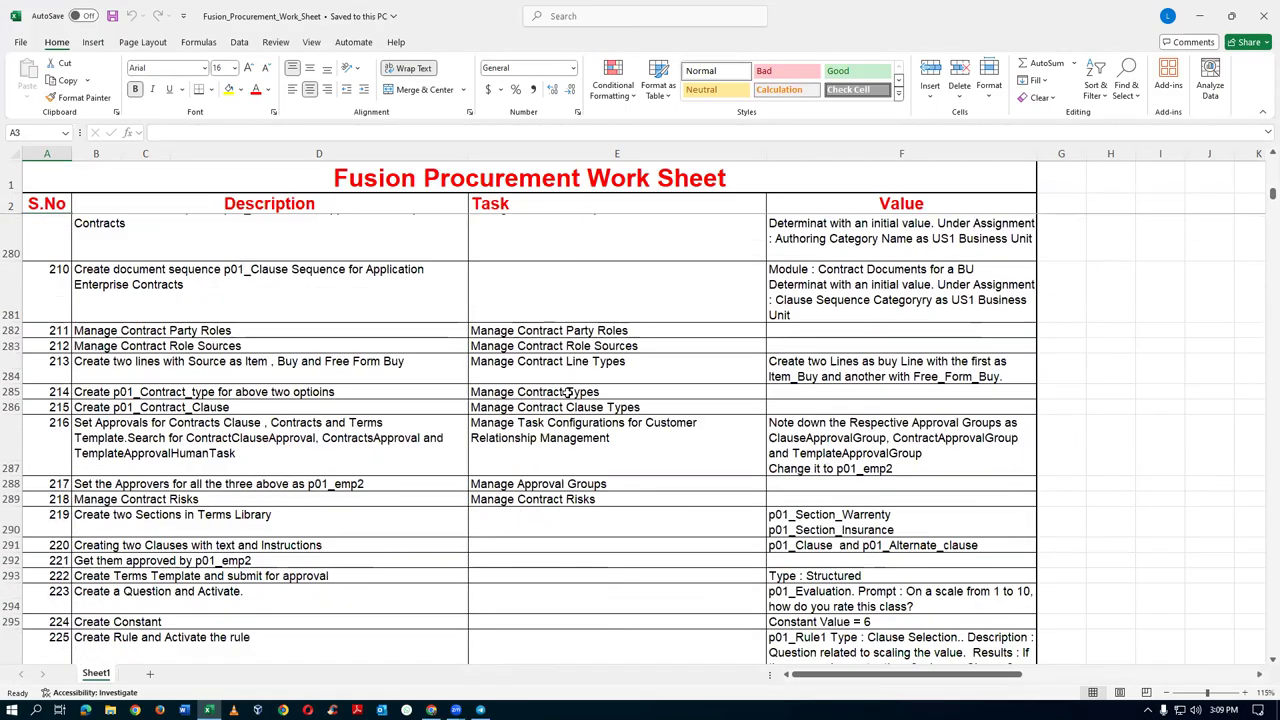
pyautogui.scroll(-3, 567, 393)
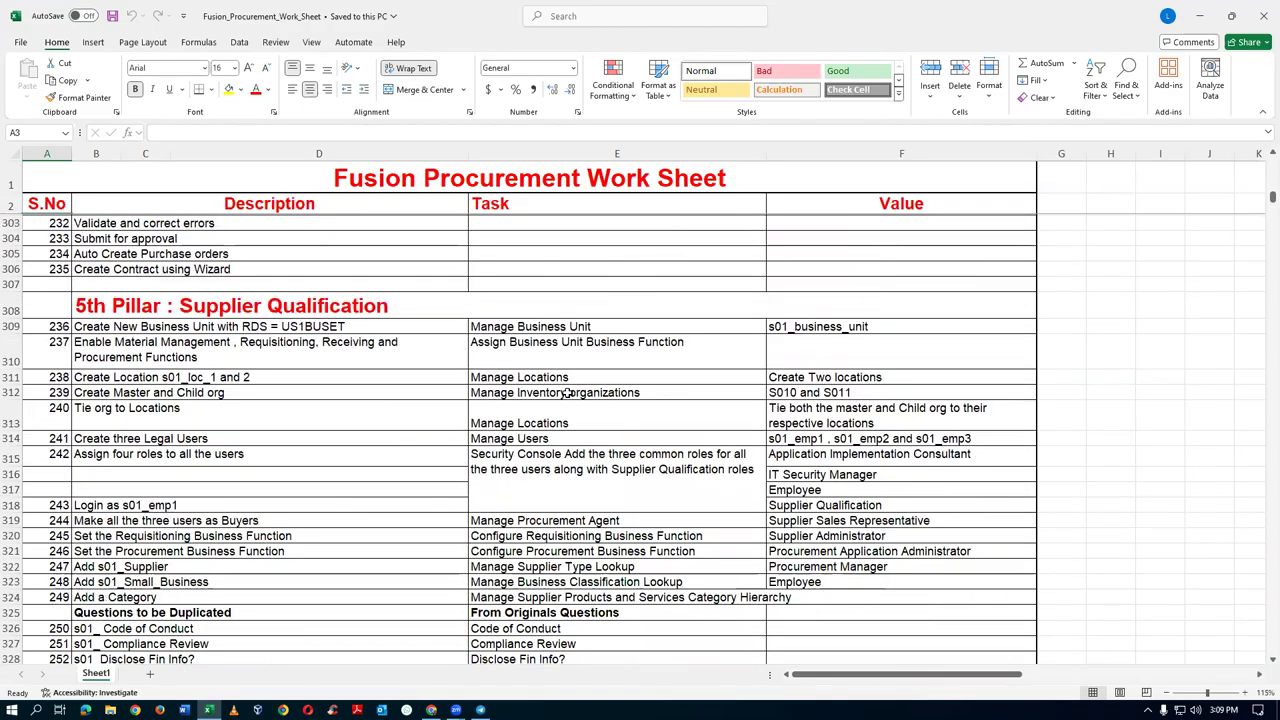
# - Copy the 'Public Company?' question name from cell E329 and return to Oracle
pyautogui.click(205, 310)
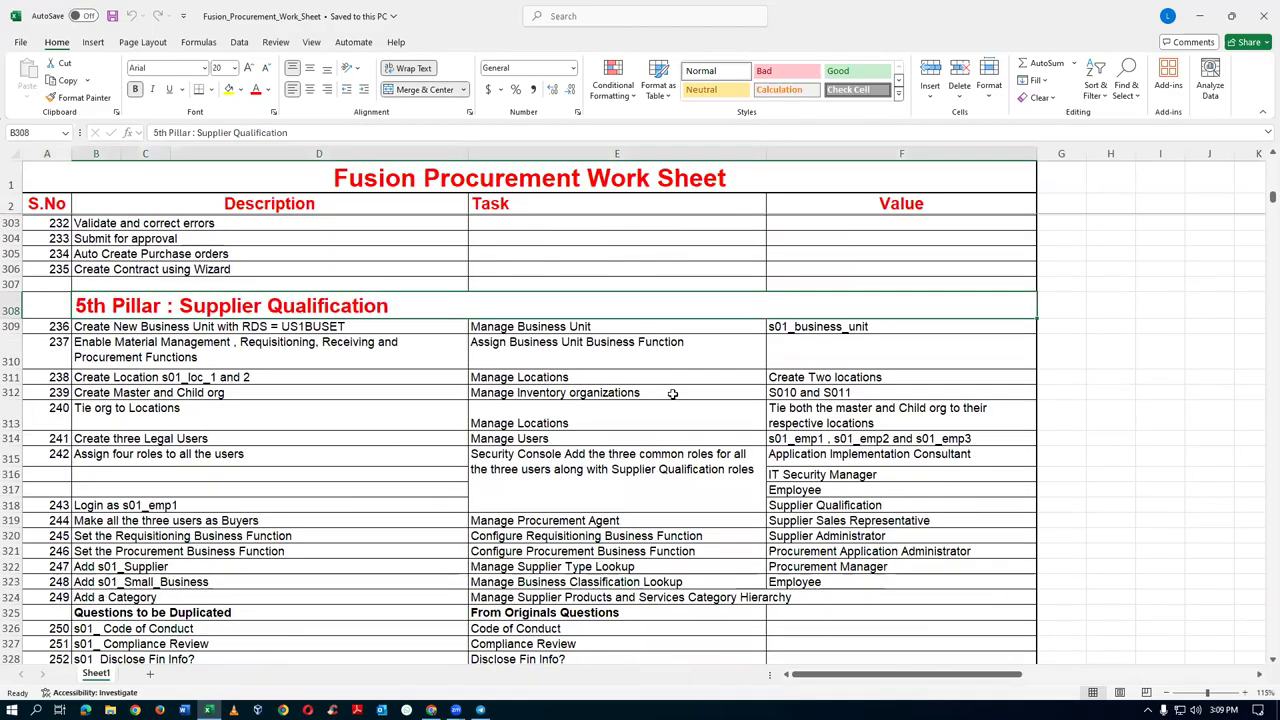
pyautogui.scroll(-6, 673, 393)
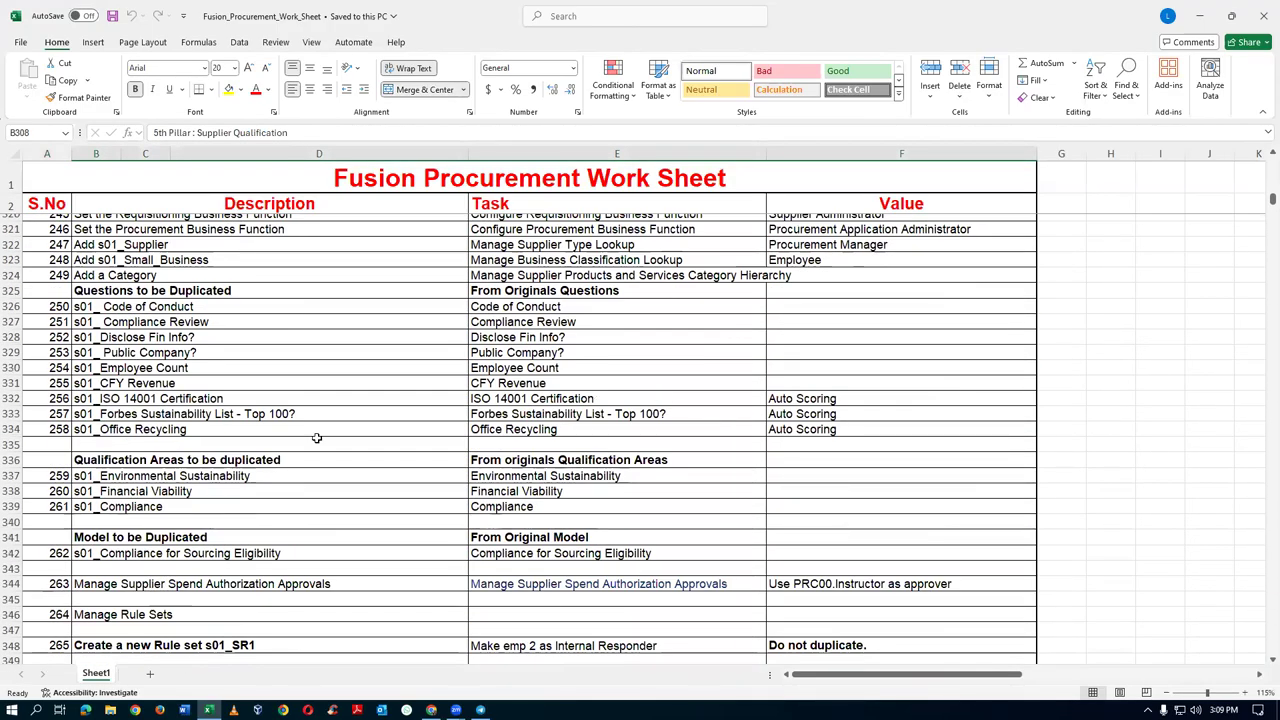
pyautogui.click(622, 306)
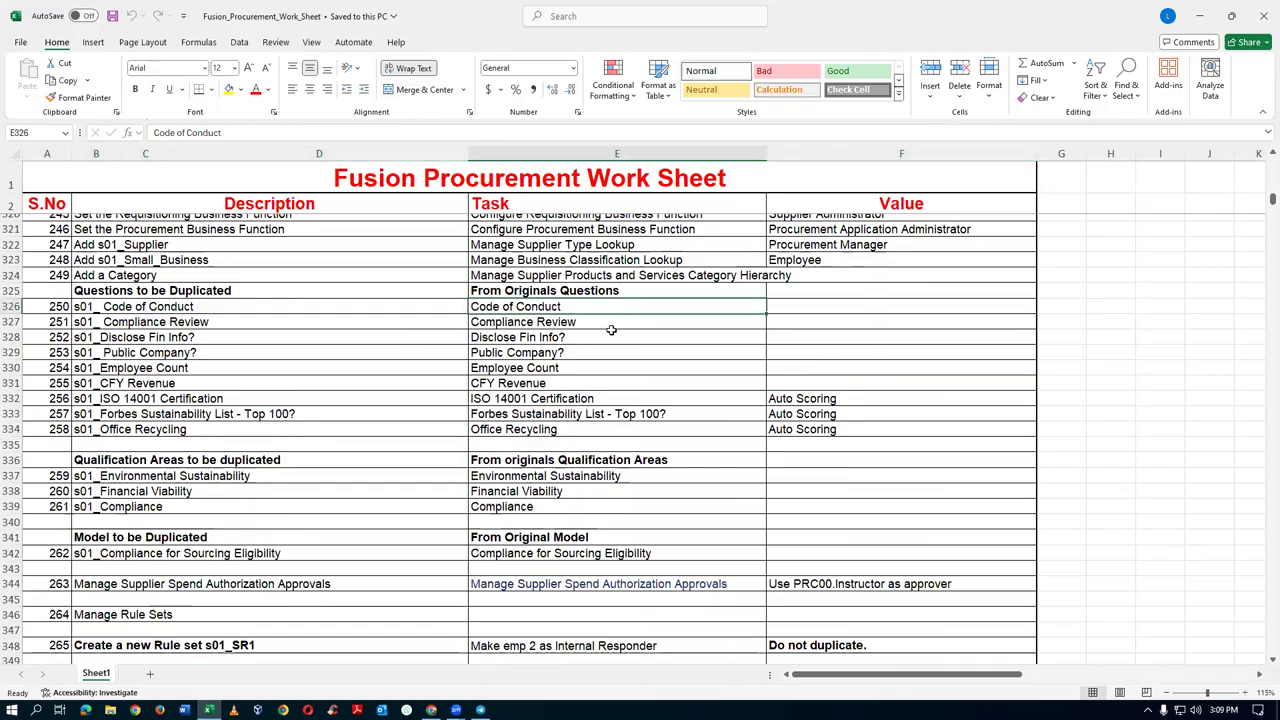
pyautogui.click(612, 322)
pyautogui.click(595, 341)
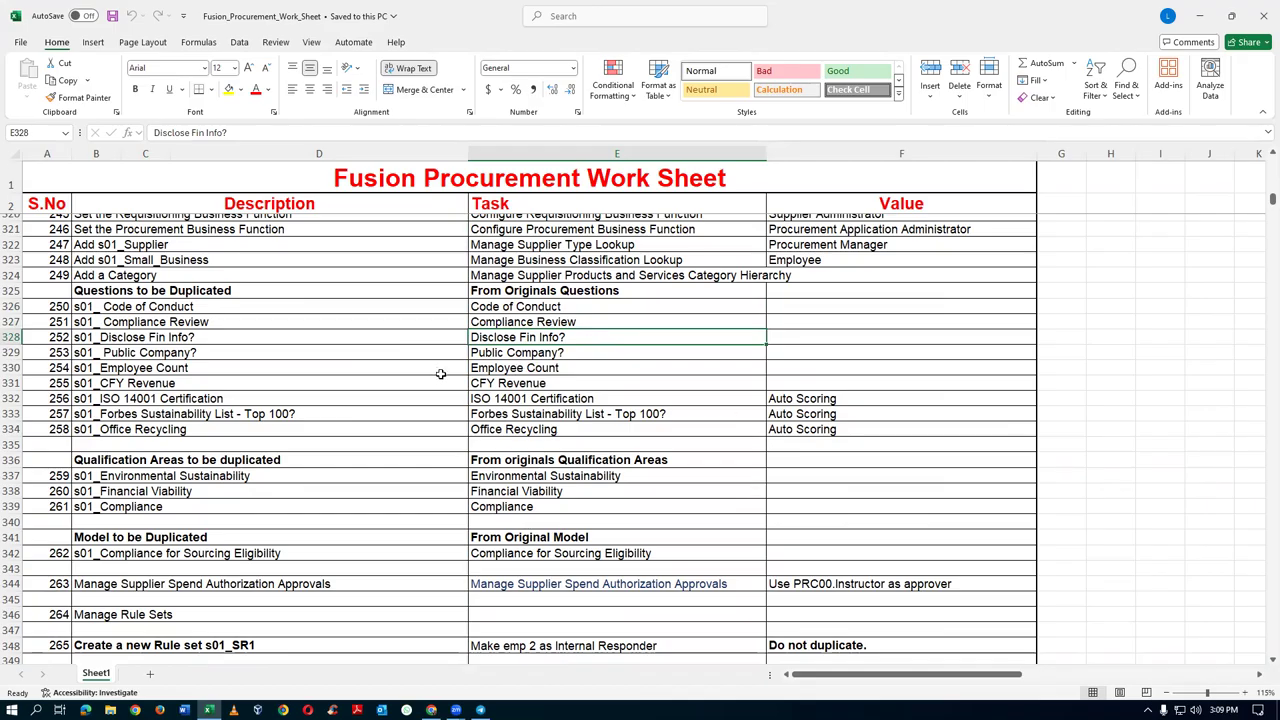
pyautogui.click(599, 354)
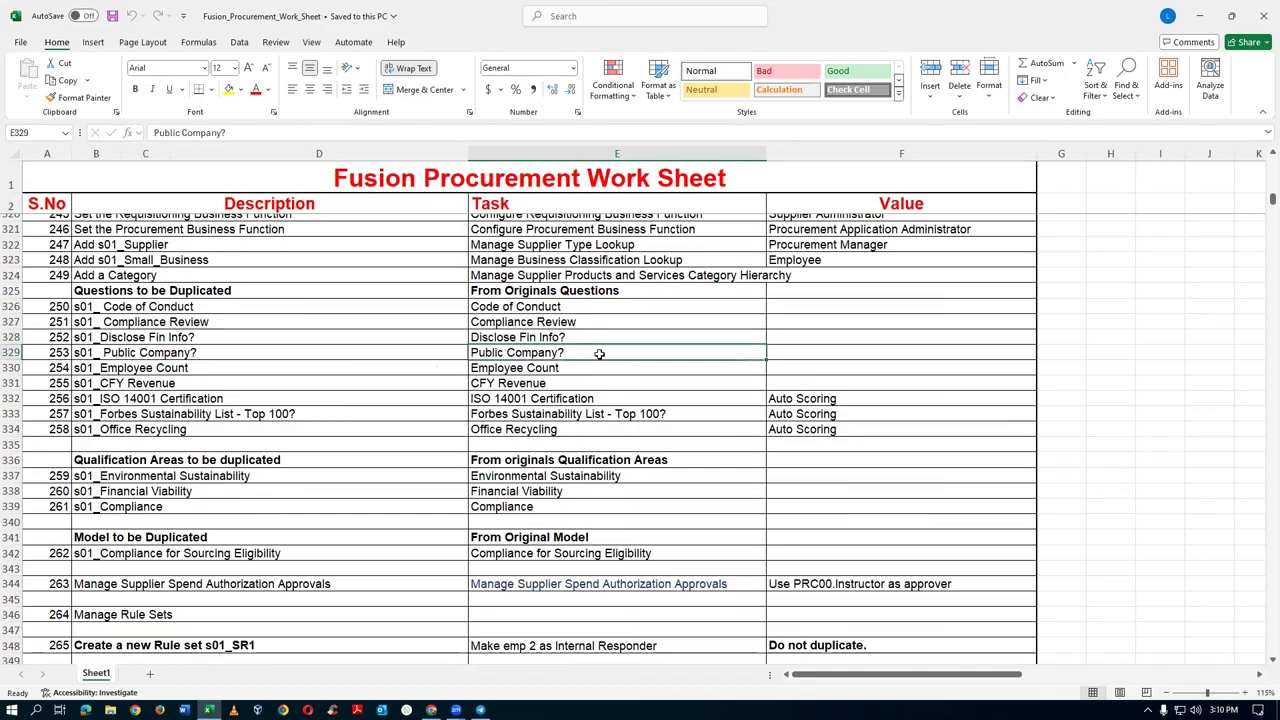
pyautogui.hotkey('ctrl', 'c')
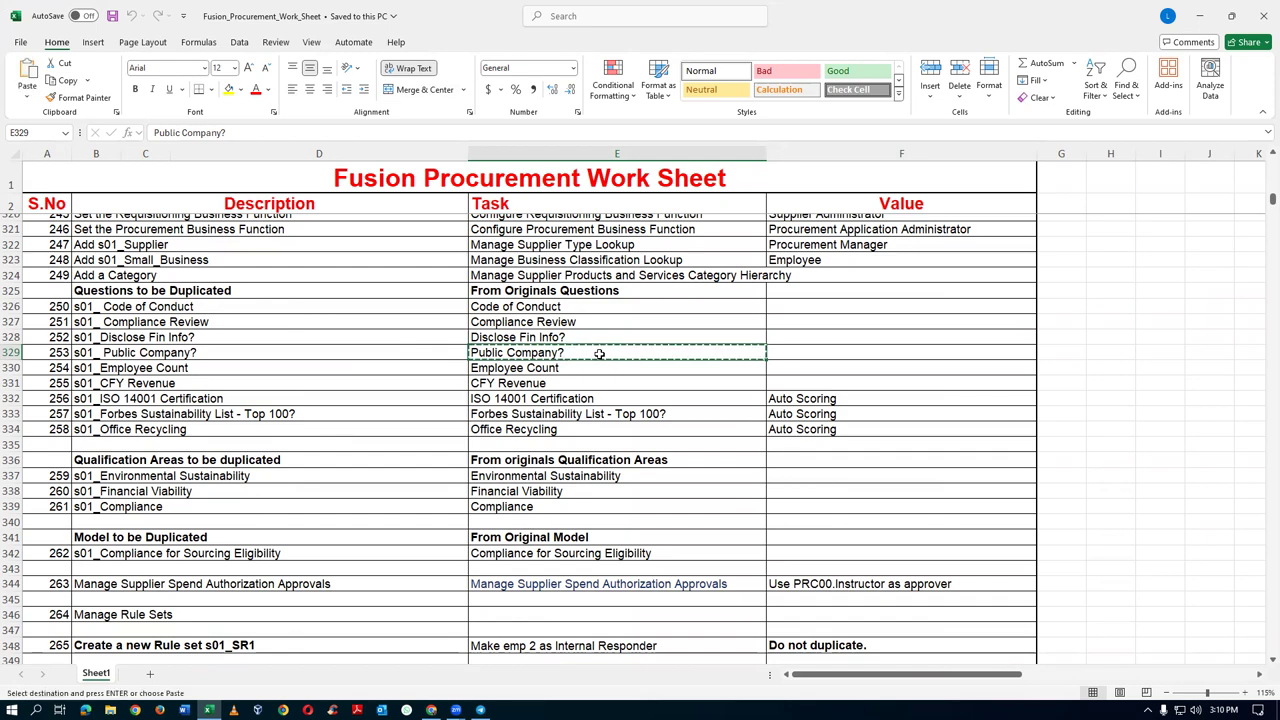
pyautogui.hotkey('alt', 'Tab')
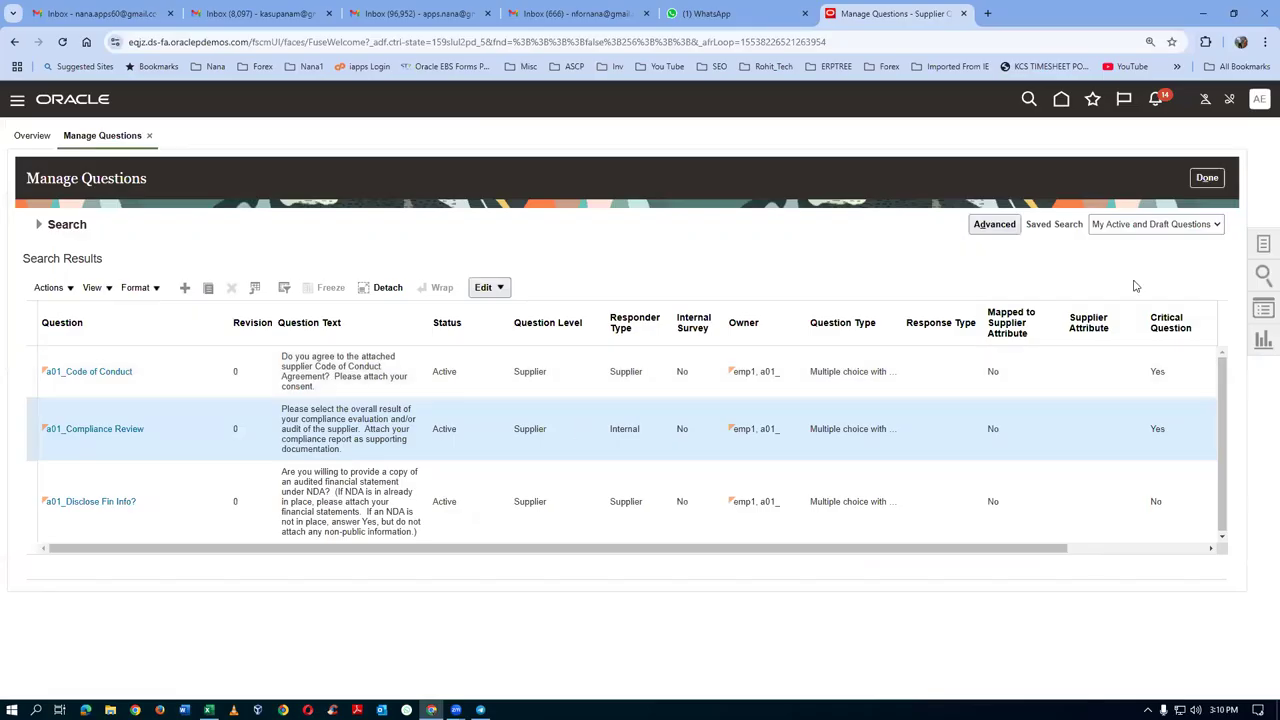
# - Leave the questions page and reopen Manage Questions from the Tasks list
pyautogui.click(1206, 178)
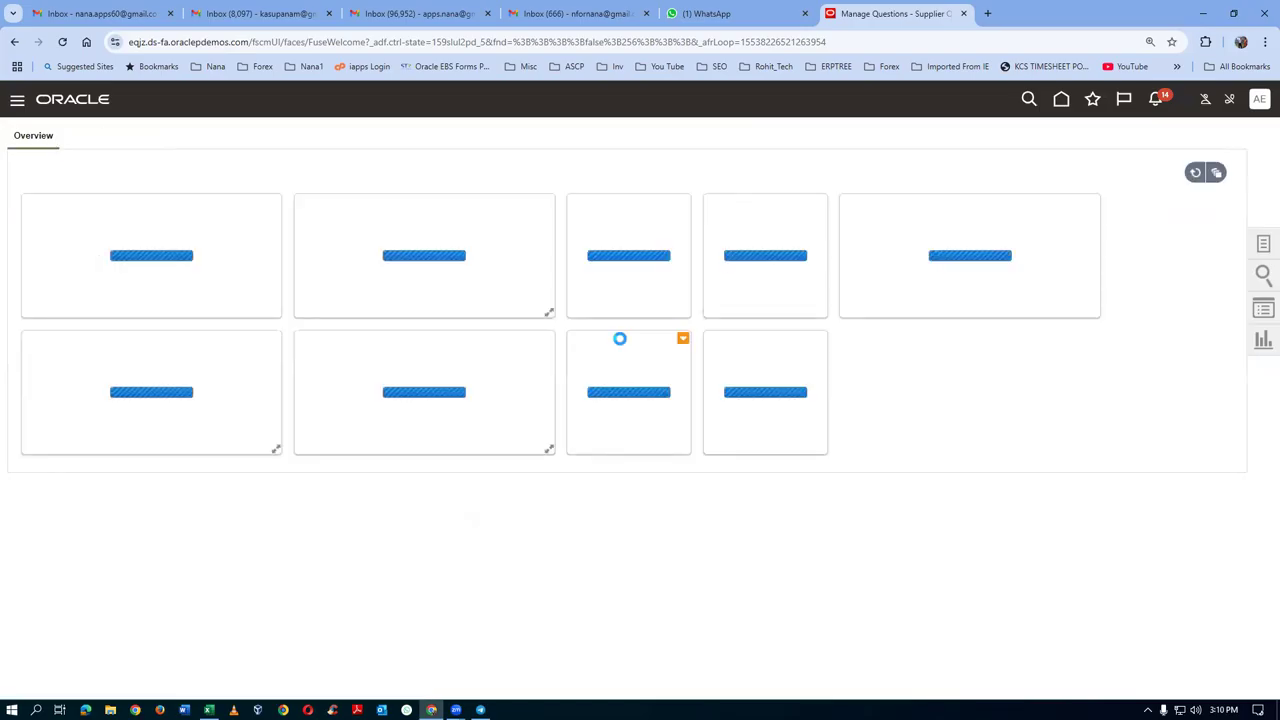
pyautogui.click(1262, 246)
pyautogui.click(1115, 268)
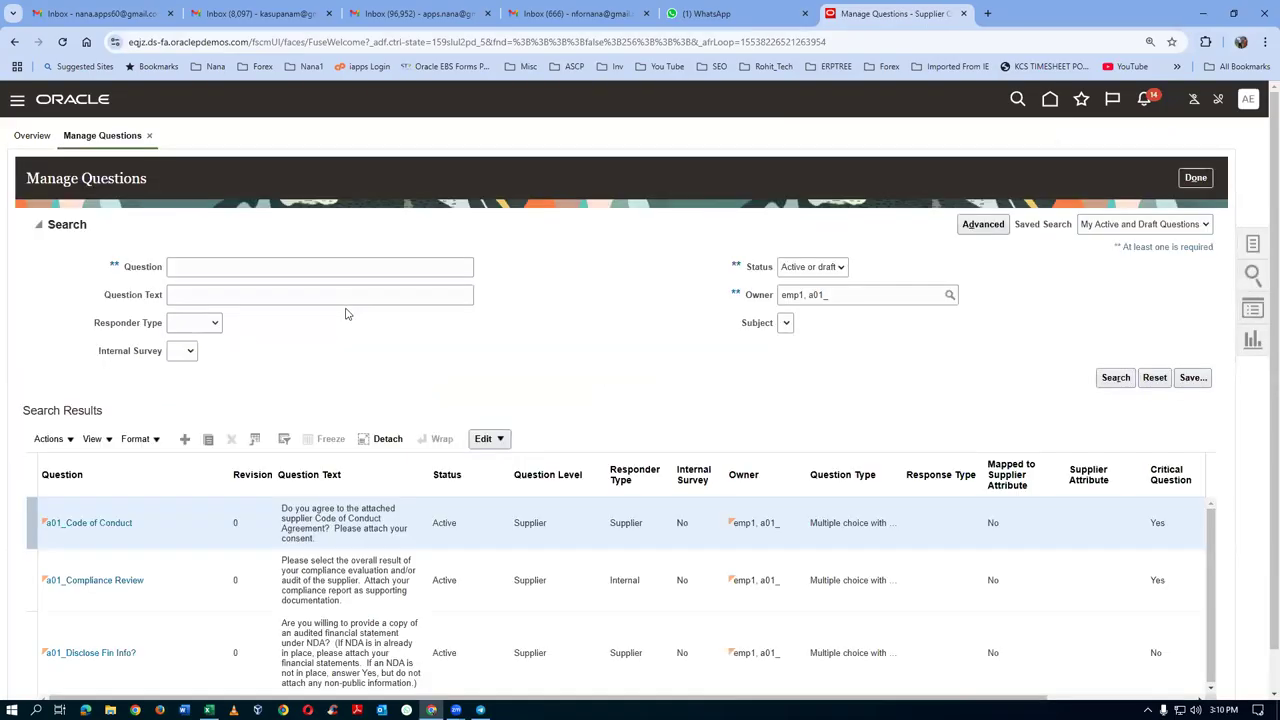
# - Search for question 'Public Company?' with the Owner filter cleared
pyautogui.click(277, 270)
pyautogui.hotkey('ctrl', 'v')
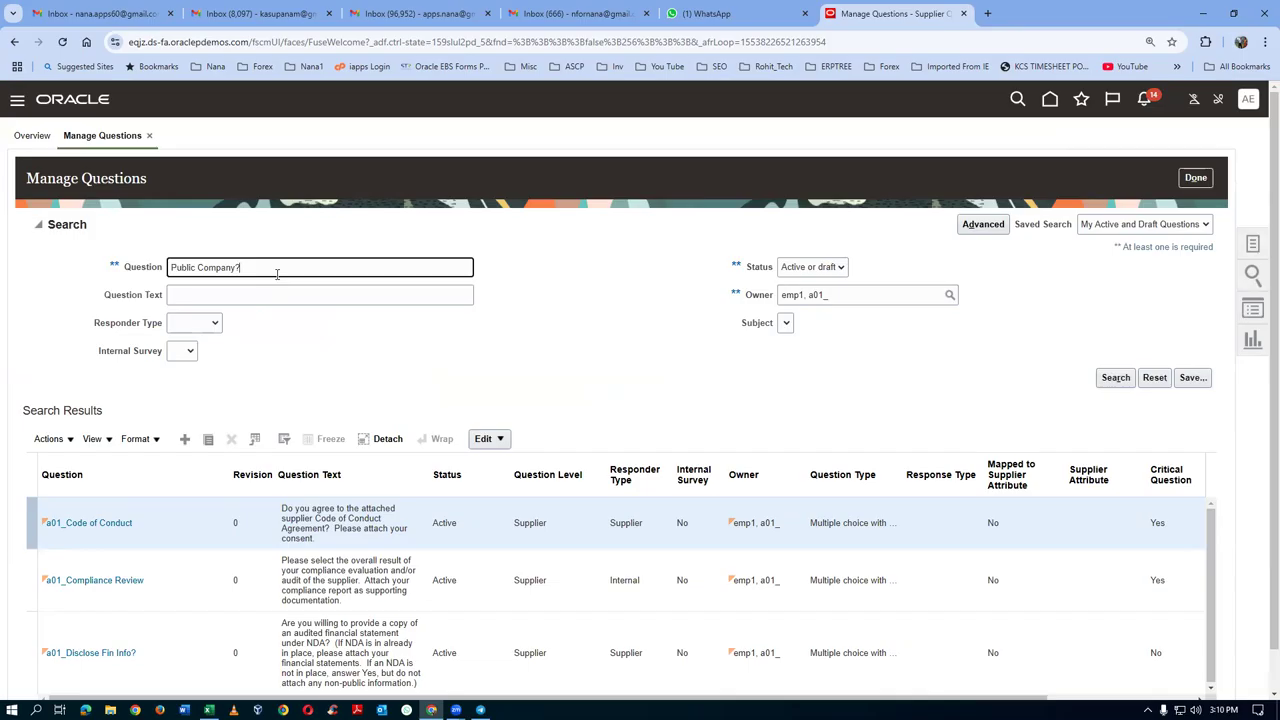
pyautogui.tripleClick(852, 297)
pyautogui.press('BackSpace')
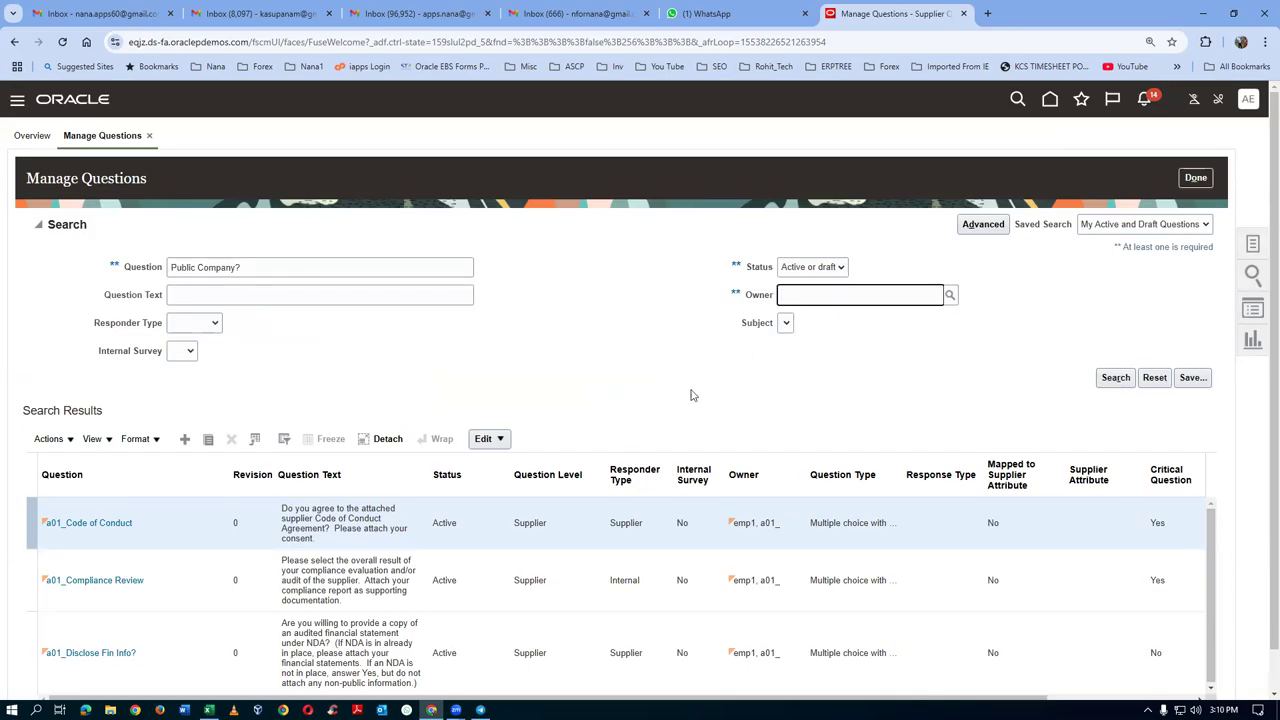
pyautogui.click(1116, 380)
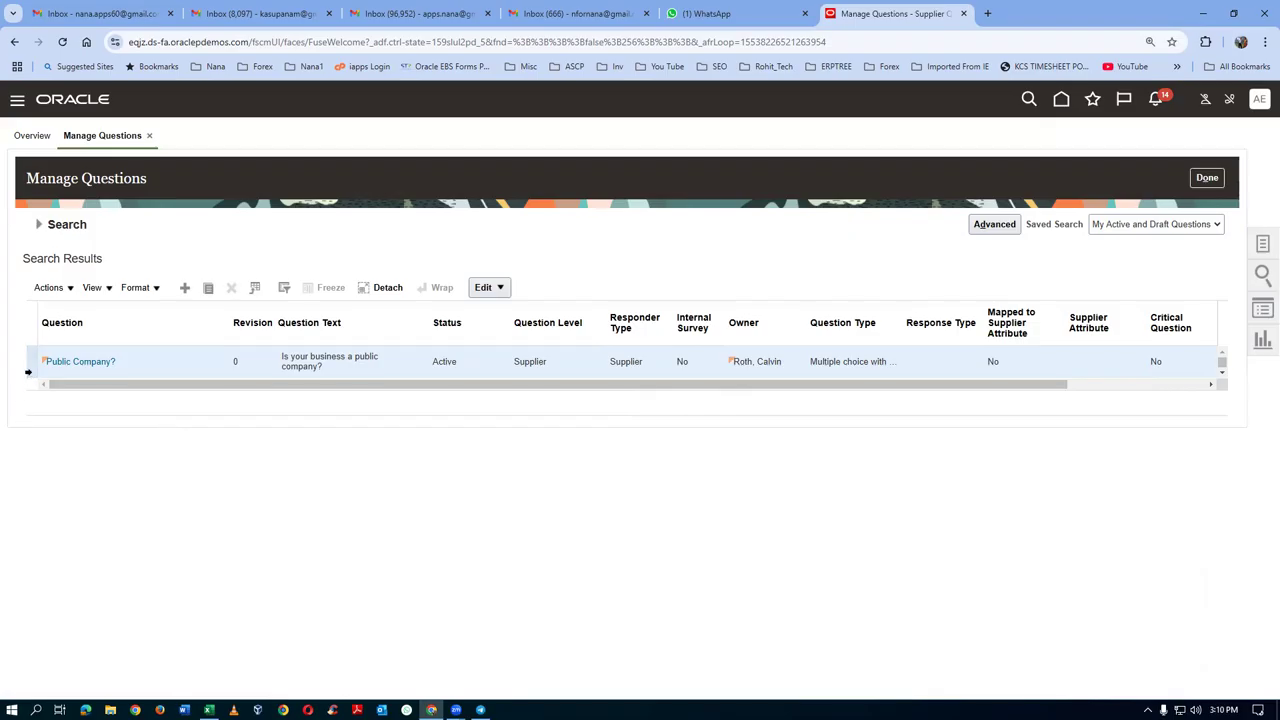
# - Duplicate the Public Company? question, name the copy 'a01_Public Company?', and scroll to Acceptable Responses
pyautogui.click(208, 289)
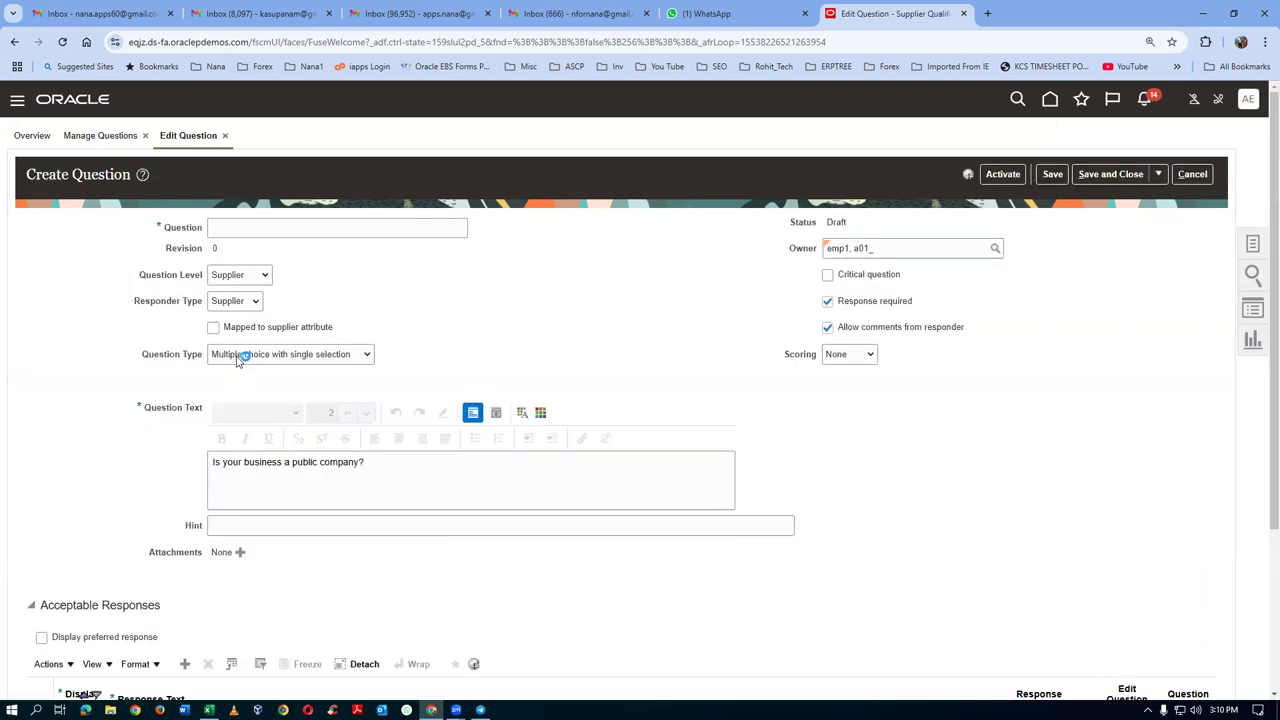
pyautogui.click(246, 230)
pyautogui.write('a0')
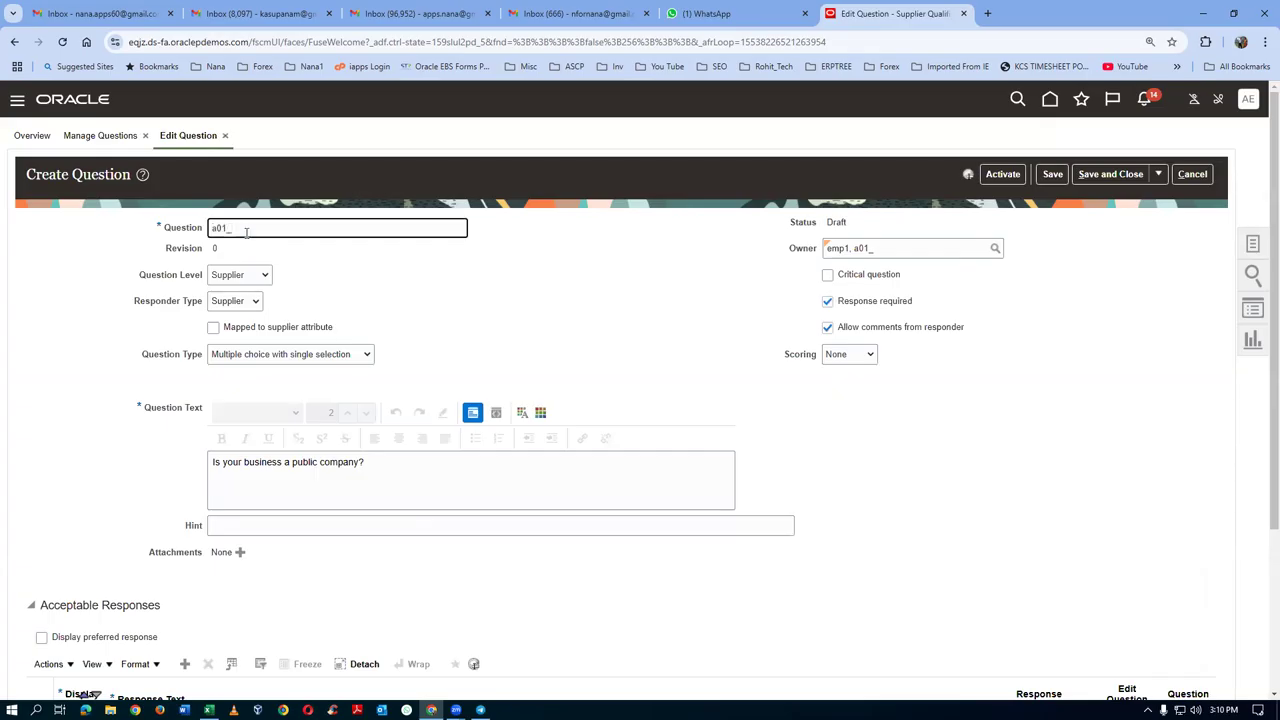
pyautogui.write('1_')
pyautogui.hotkey('ctrl', 'v')
pyautogui.scroll(-2, 455, 300)
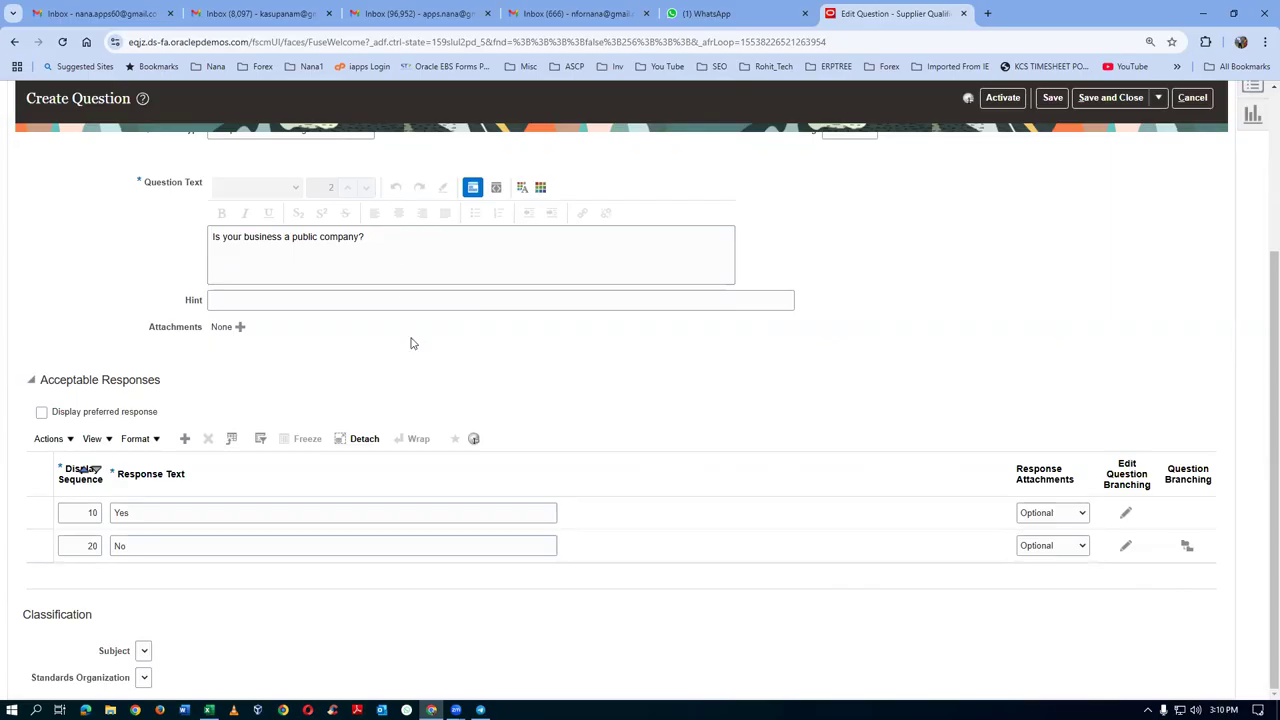
# - Select the No response and view its branching to Disclose Fin Info?
pyautogui.click(156, 544)
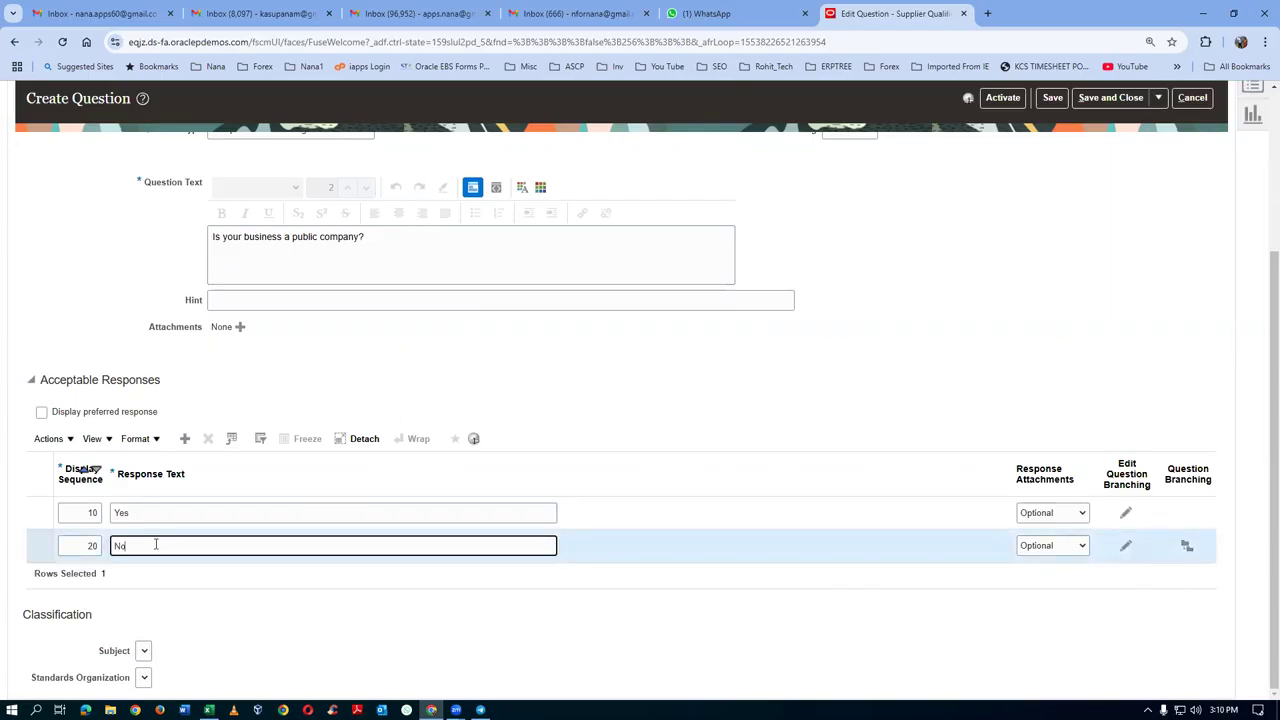
pyautogui.click(156, 544)
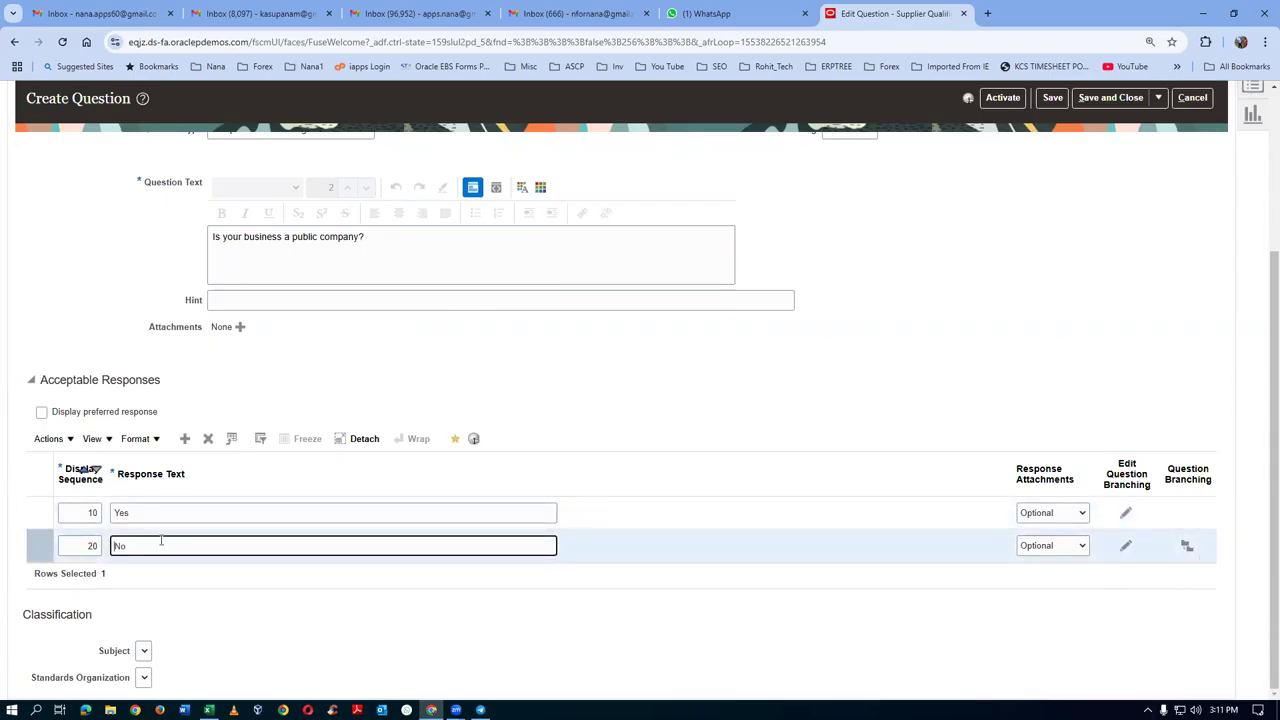
pyautogui.click(1187, 545)
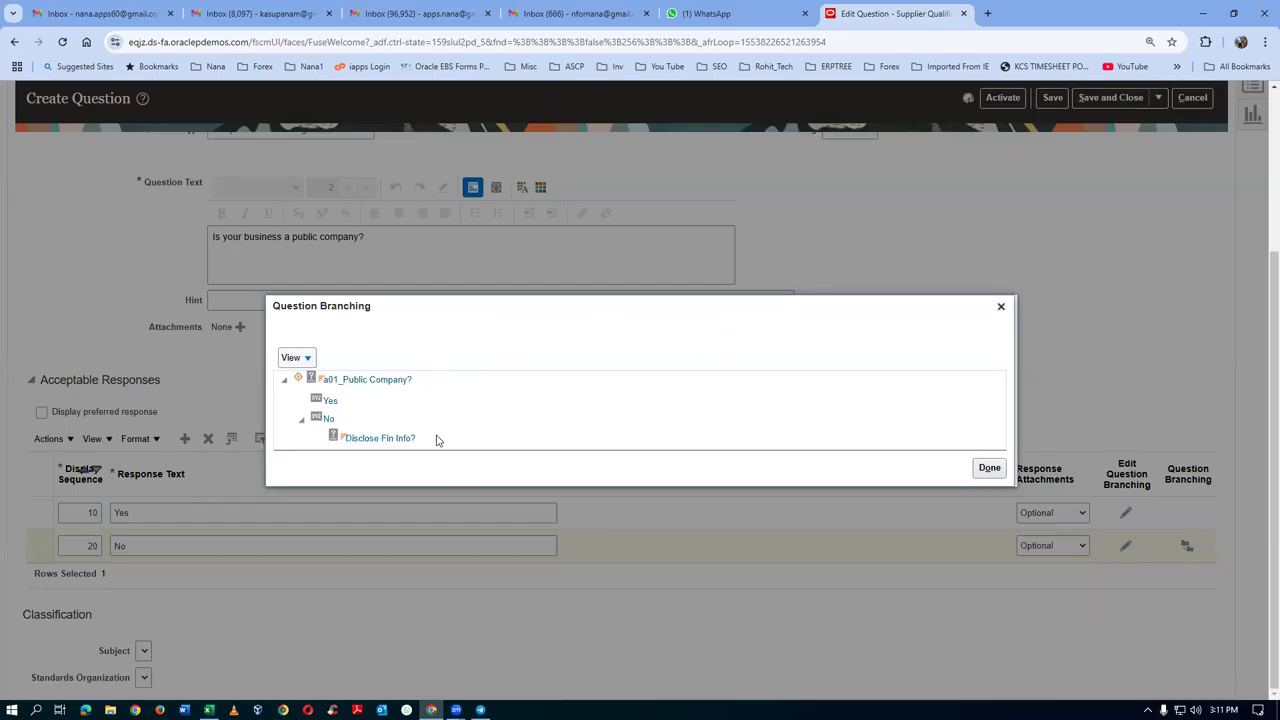
# - Close the branching view, edit the Yes response's branching, and start adding a follow-up question
pyautogui.click(989, 469)
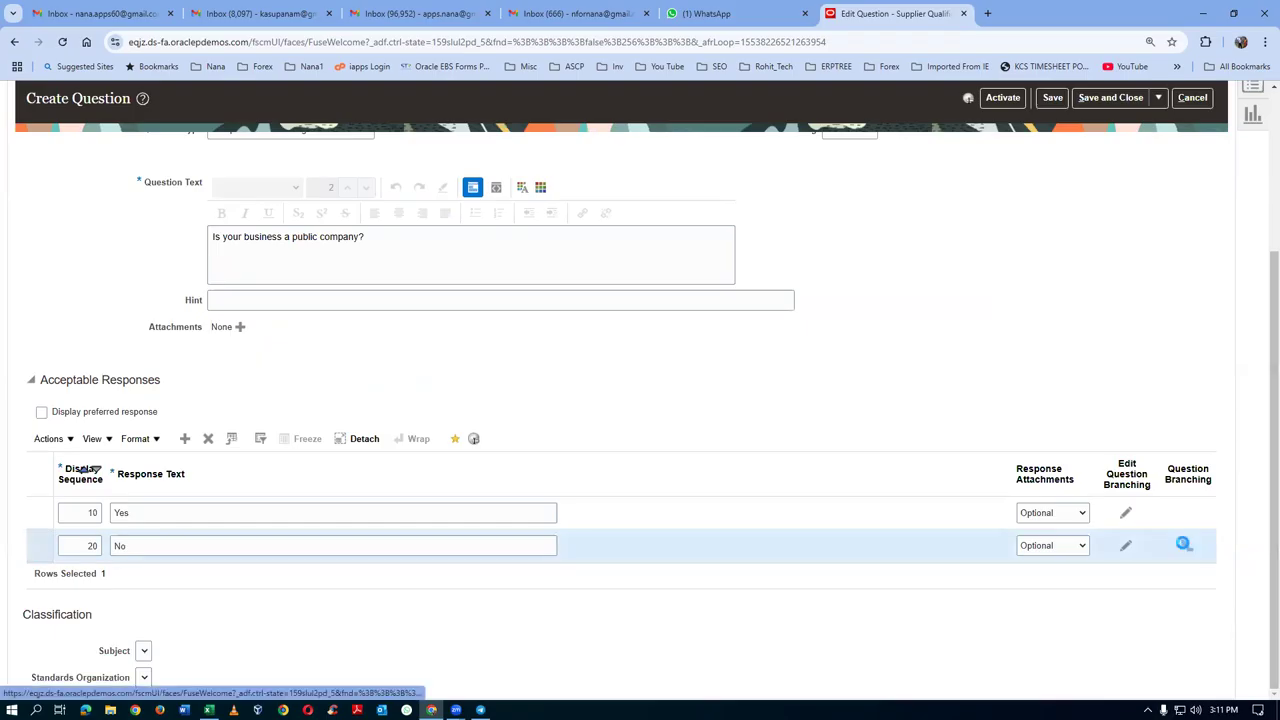
pyautogui.click(1185, 547)
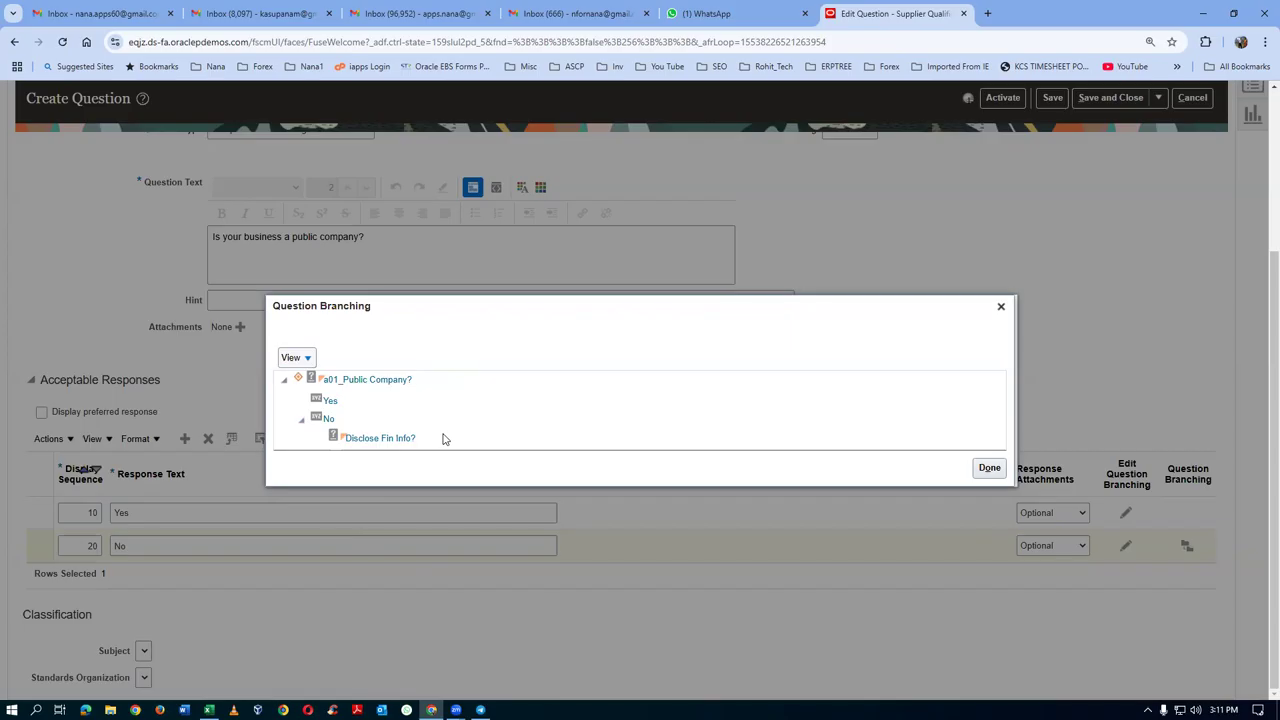
pyautogui.click(989, 468)
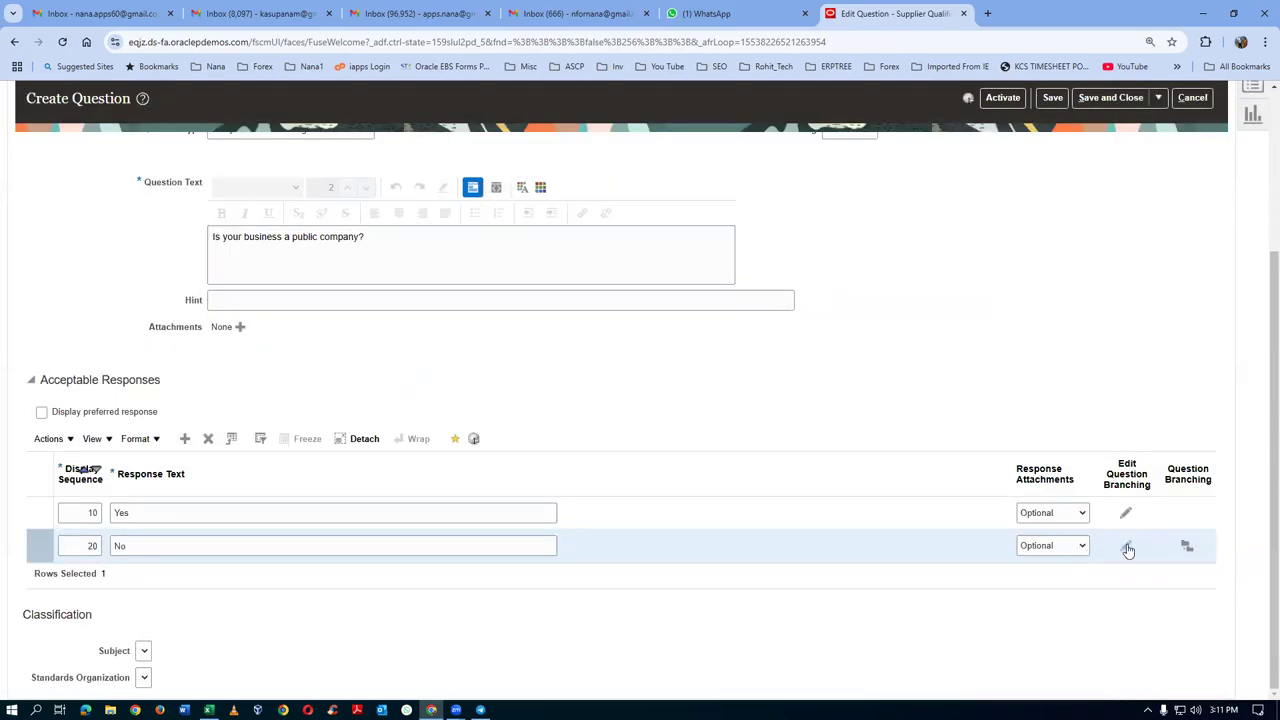
pyautogui.click(1126, 545)
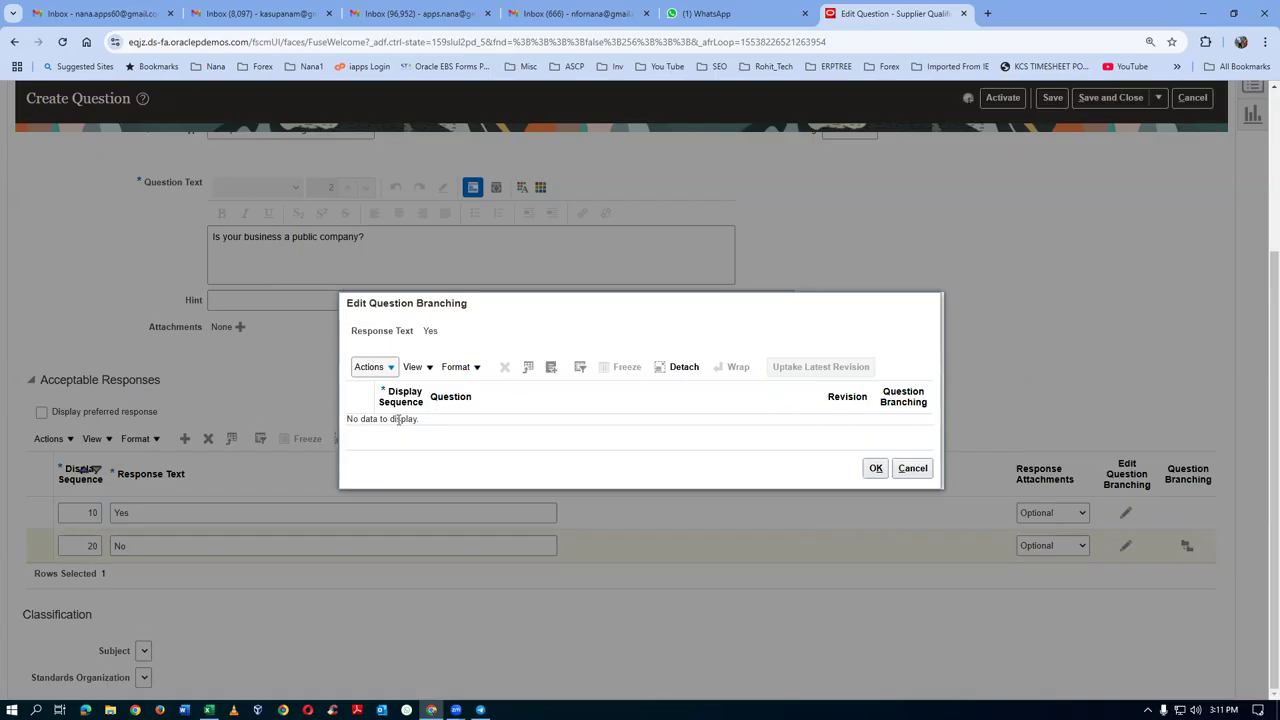
pyautogui.click(551, 368)
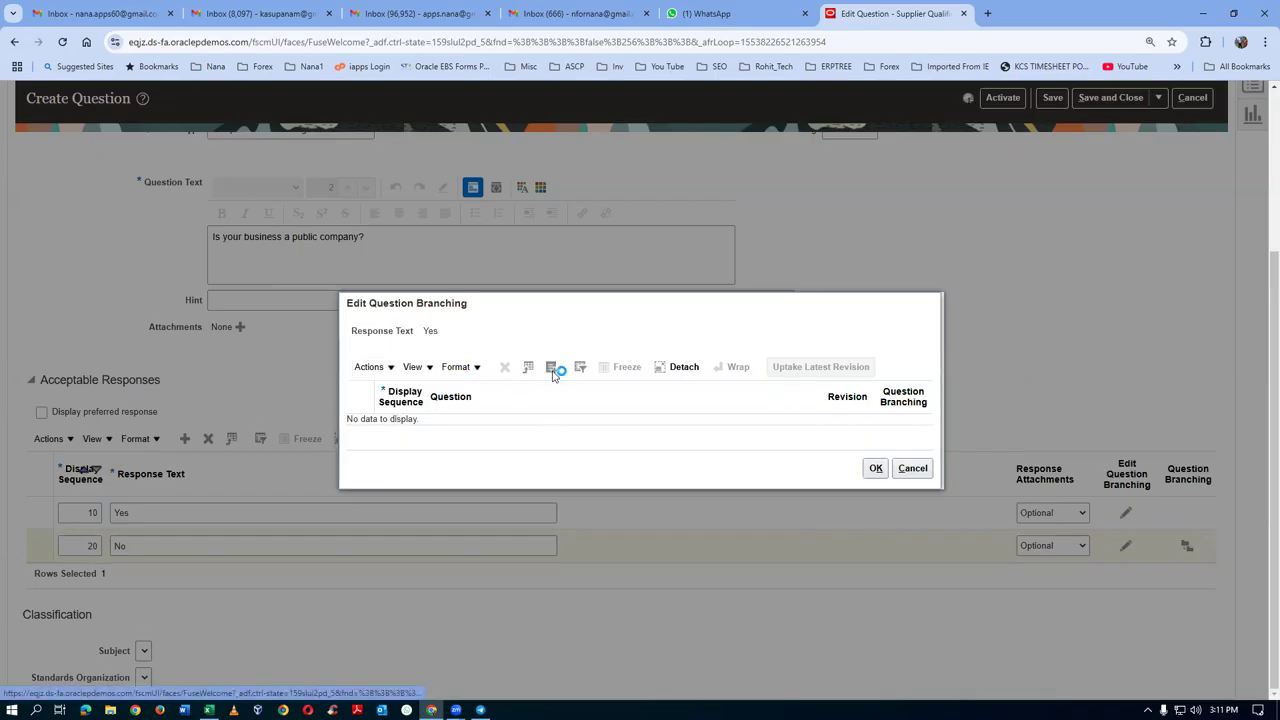
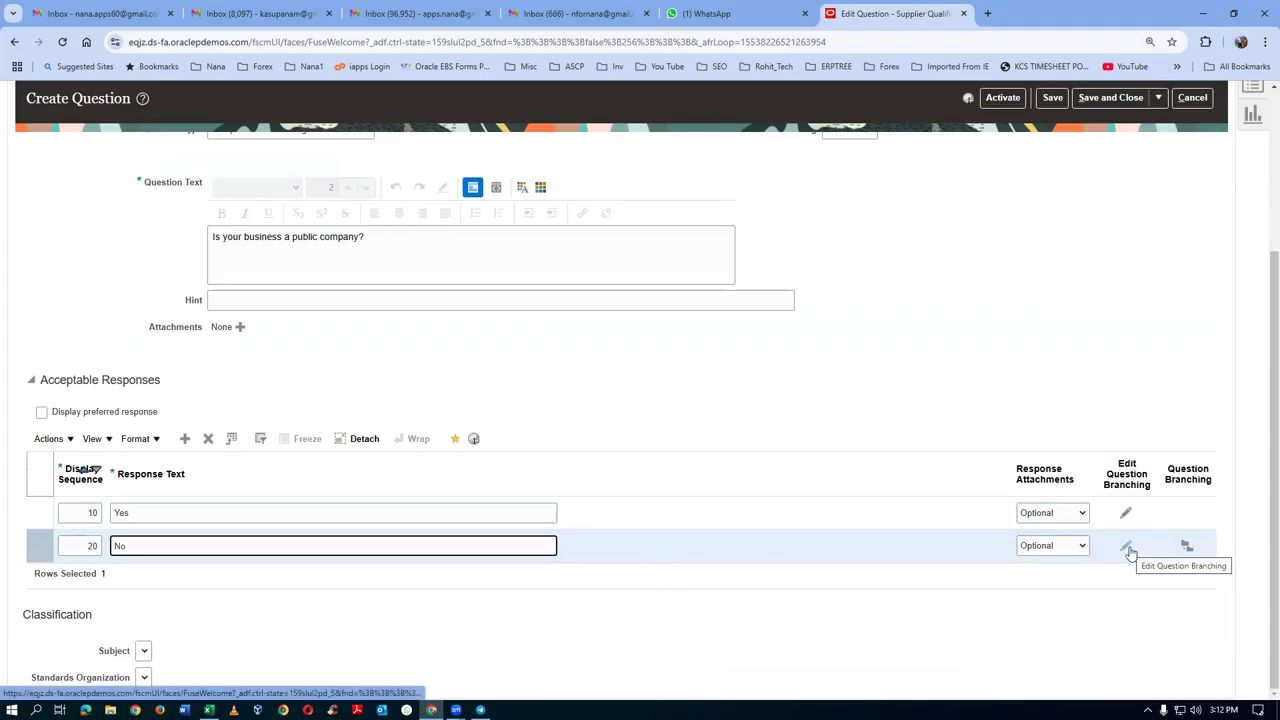
# - Remove the original Disclose Fin Info? question from the No answer's branching
pyautogui.click(1127, 547)
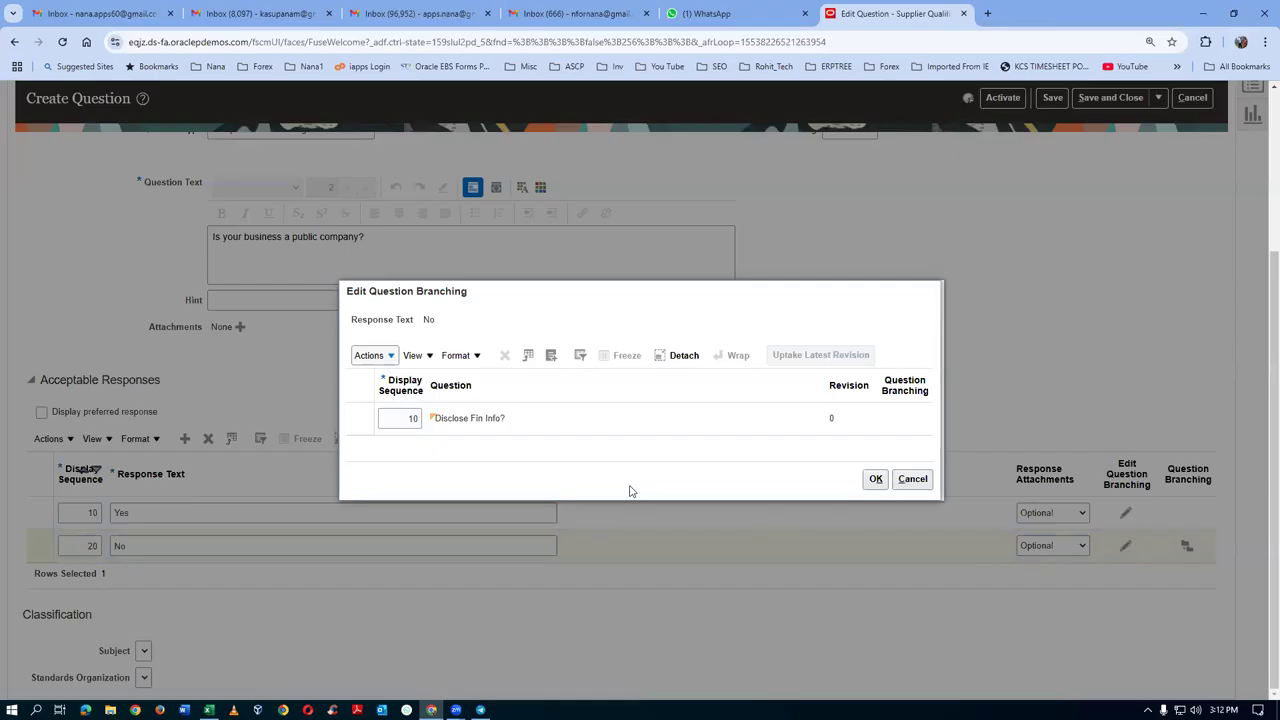
pyautogui.click(548, 425)
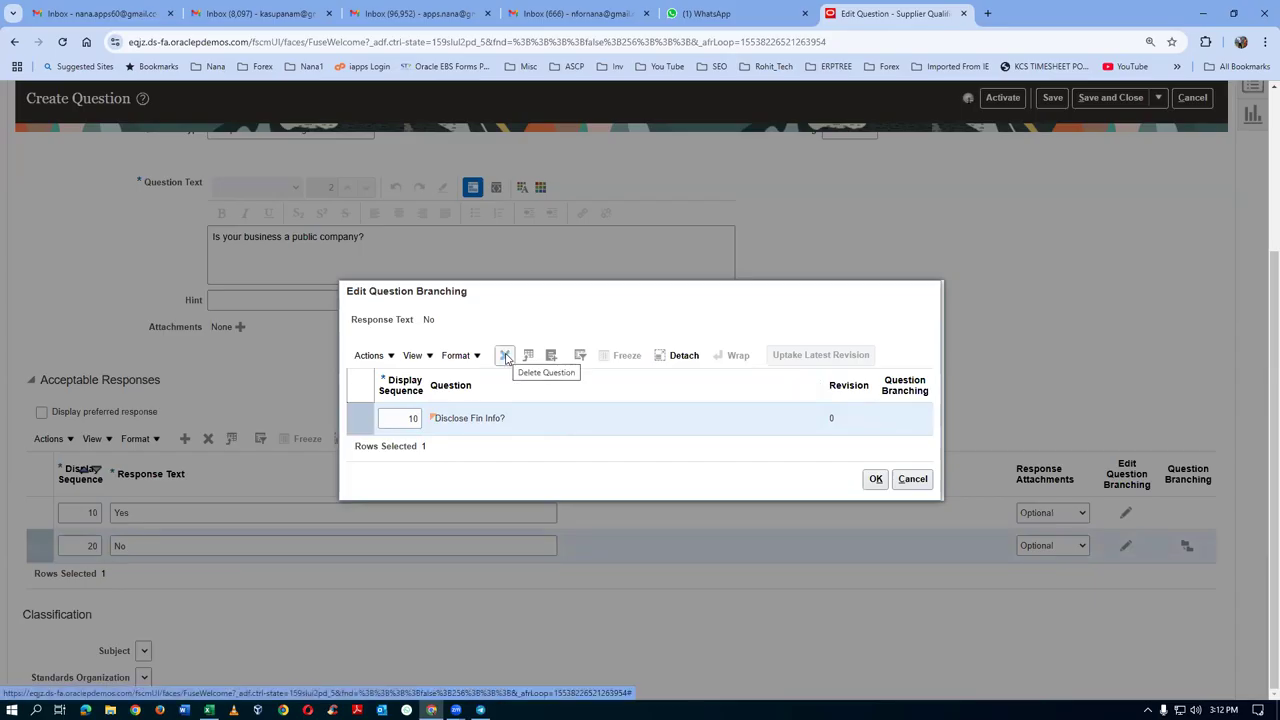
pyautogui.click(505, 358)
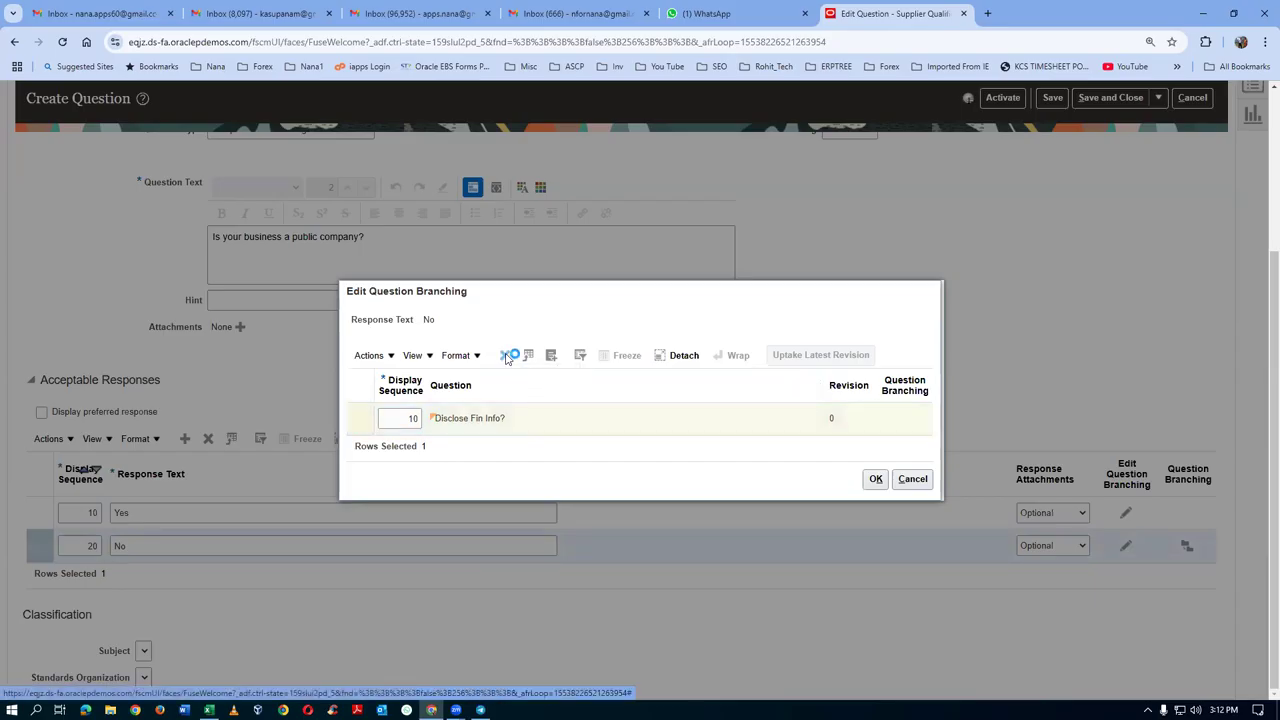
# - Search for the a01 question and add a01_Disclose Fin Info? as the No answer's branch
pyautogui.click(368, 367)
pyautogui.click(400, 440)
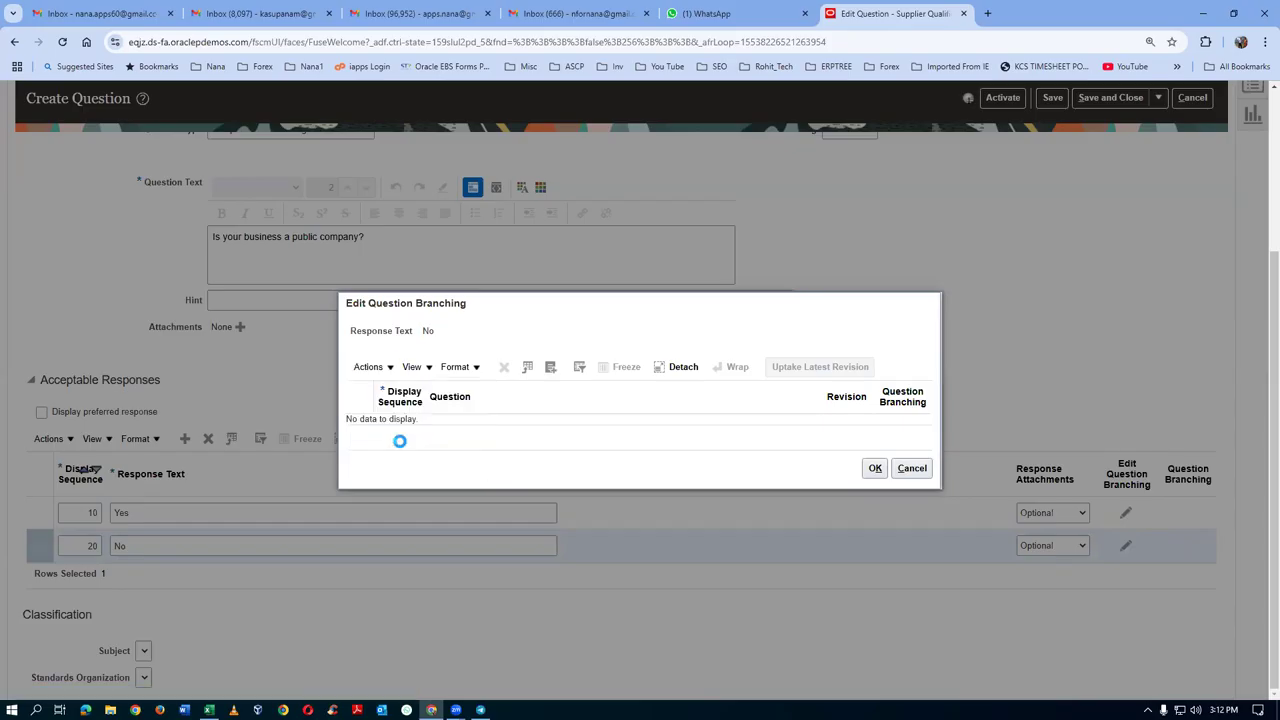
pyautogui.click(416, 330)
pyautogui.write('a01_')
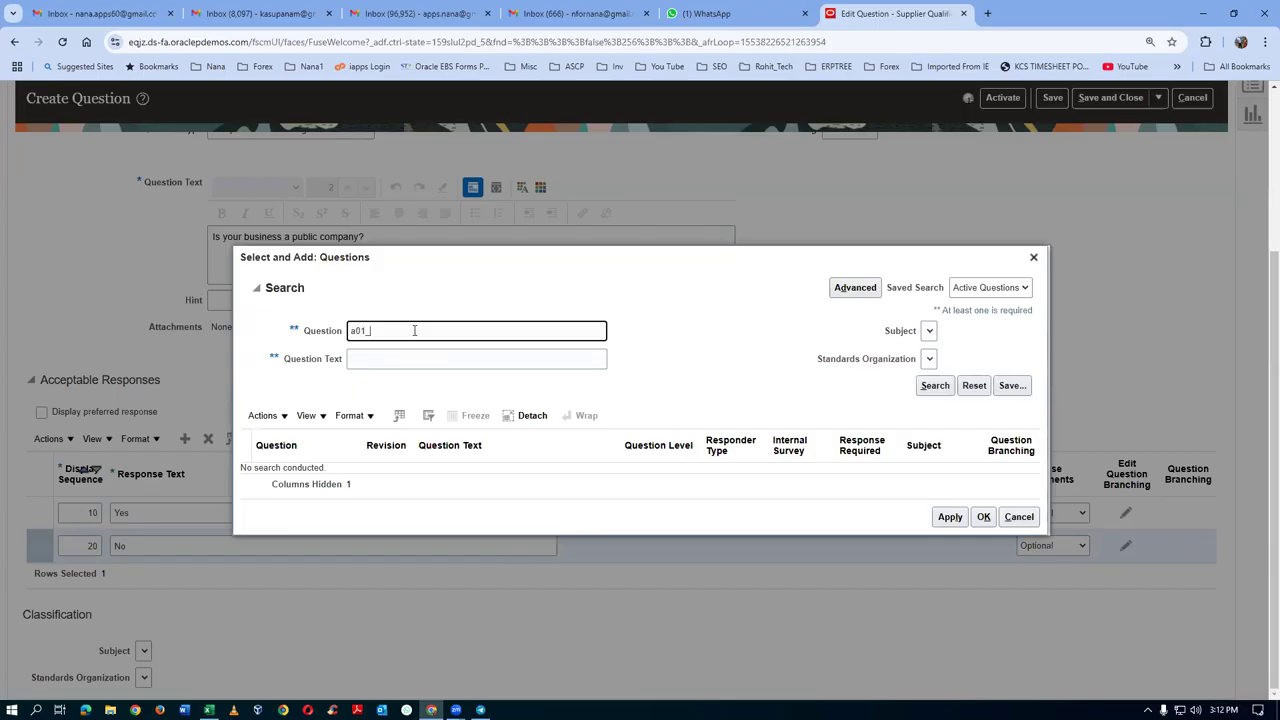
pyautogui.write('cis')
pyautogui.click(938, 387)
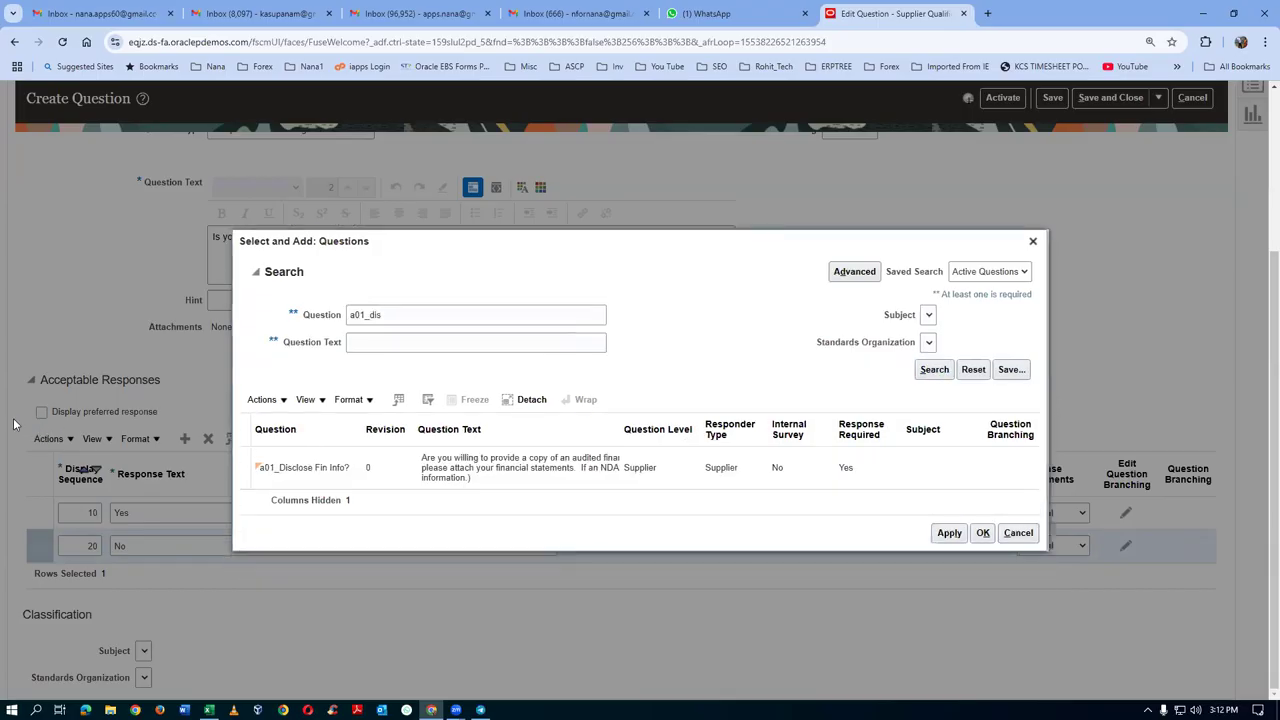
pyautogui.click(245, 470)
pyautogui.click(949, 533)
pyautogui.click(985, 534)
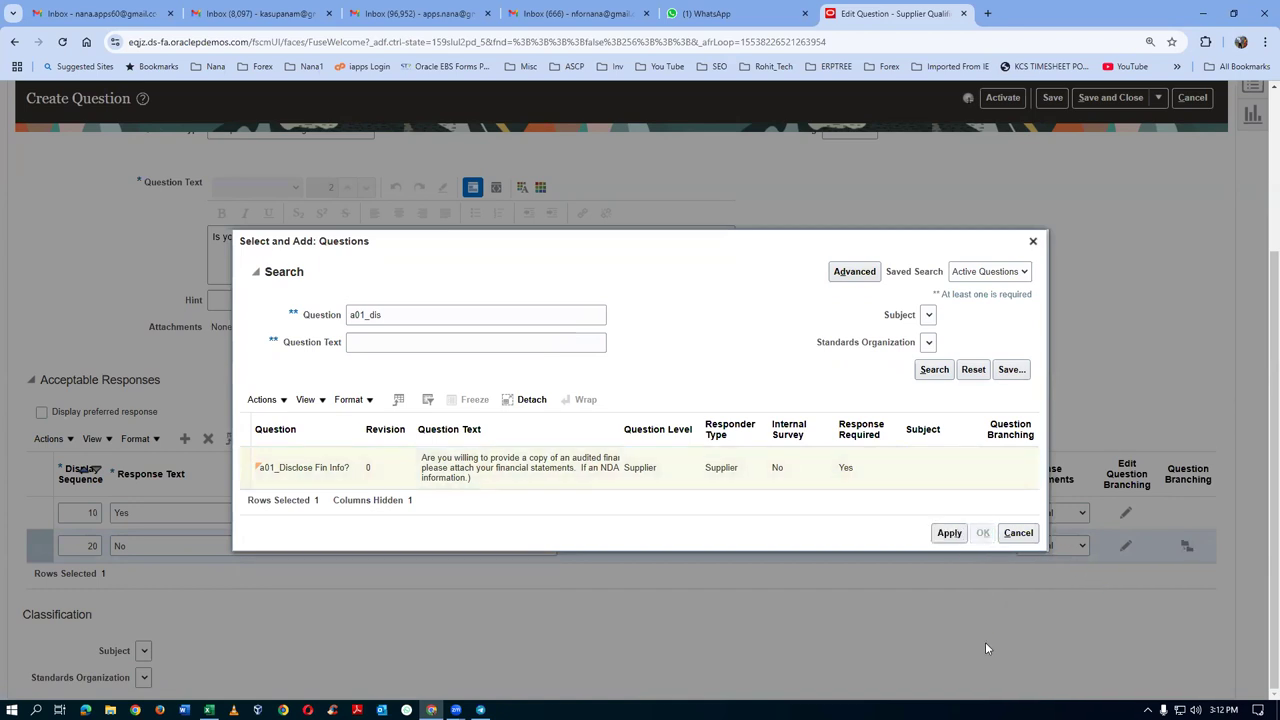
pyautogui.click(873, 480)
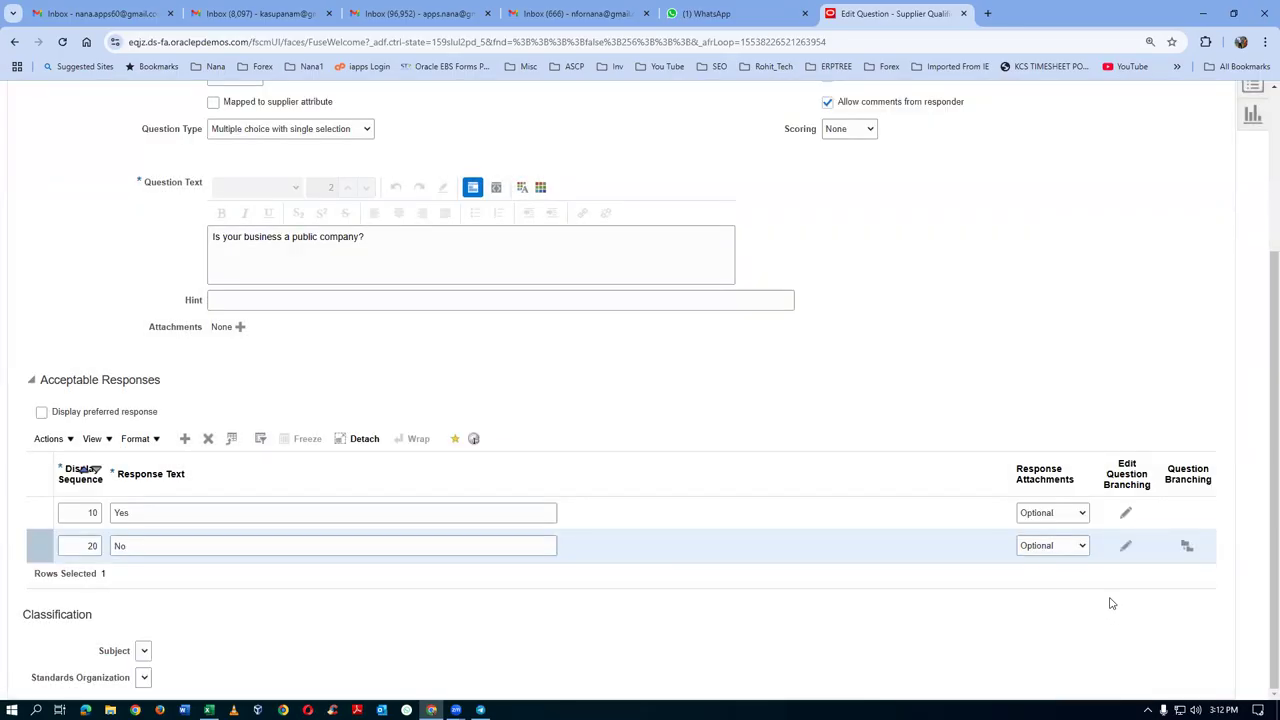
pyautogui.click(1187, 546)
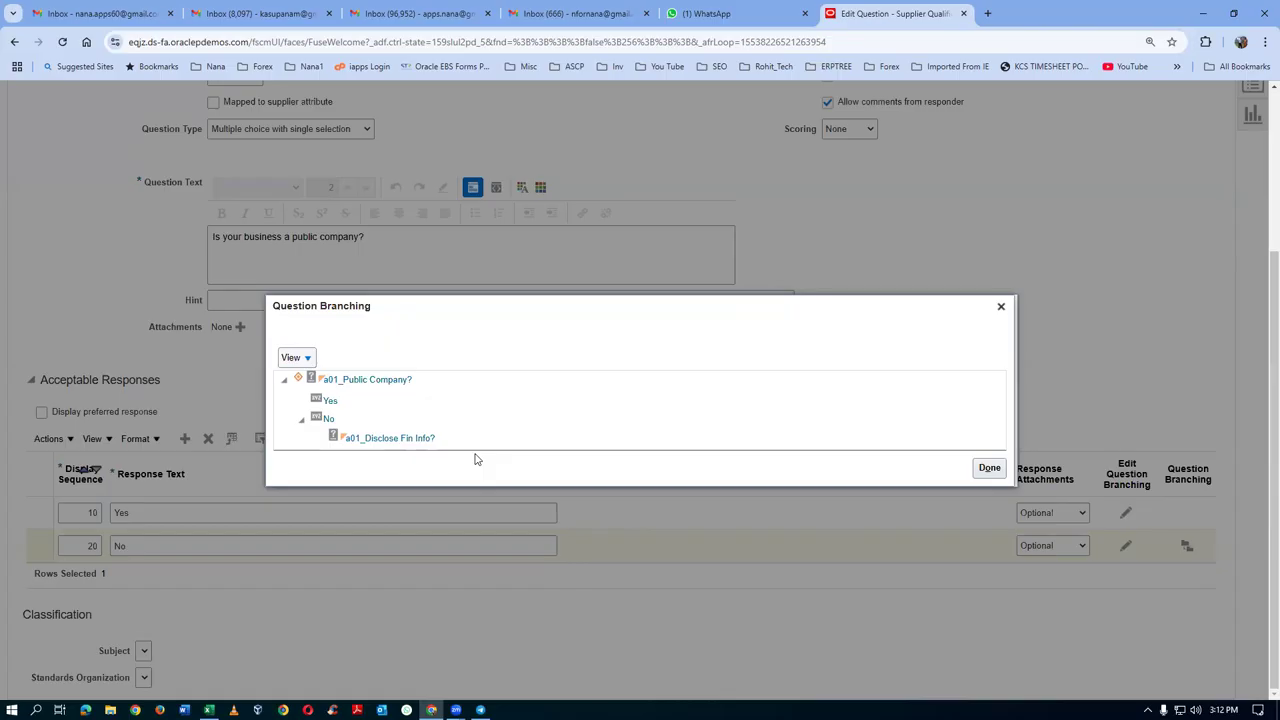
# - Close the branching overview, then save and activate a01_Public Company?
pyautogui.click(989, 467)
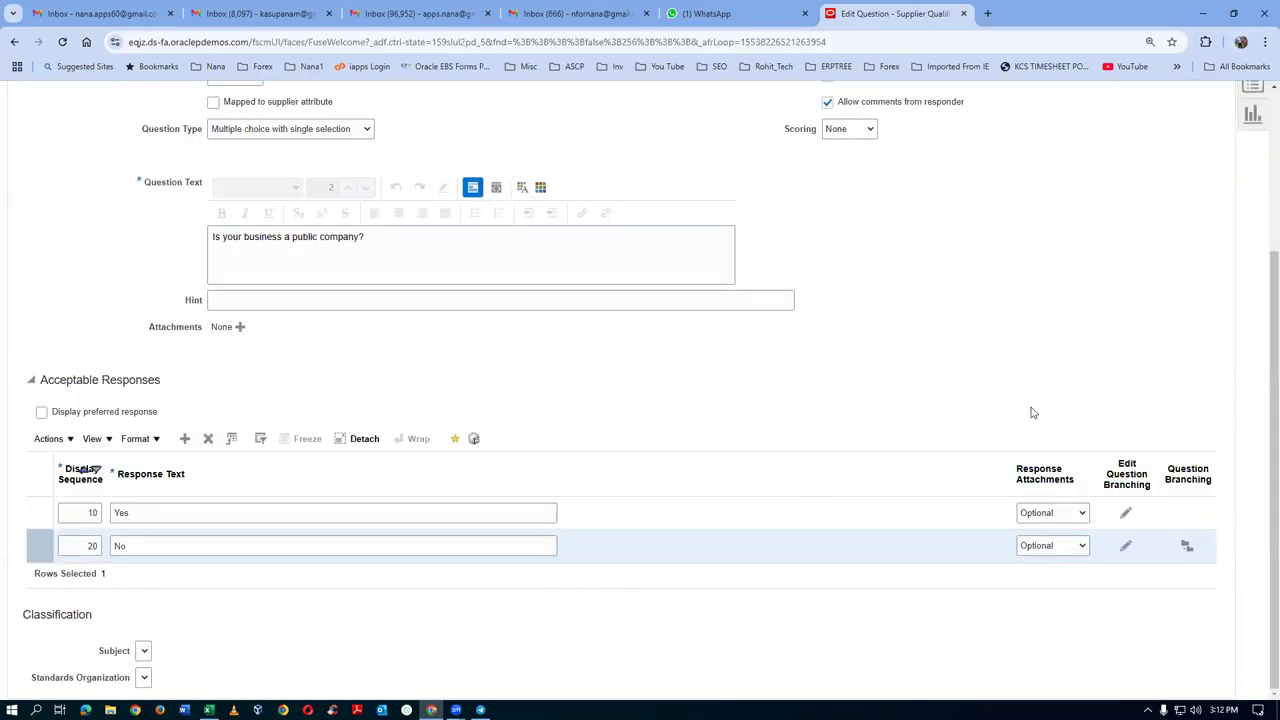
pyautogui.scroll(3, 1031, 413)
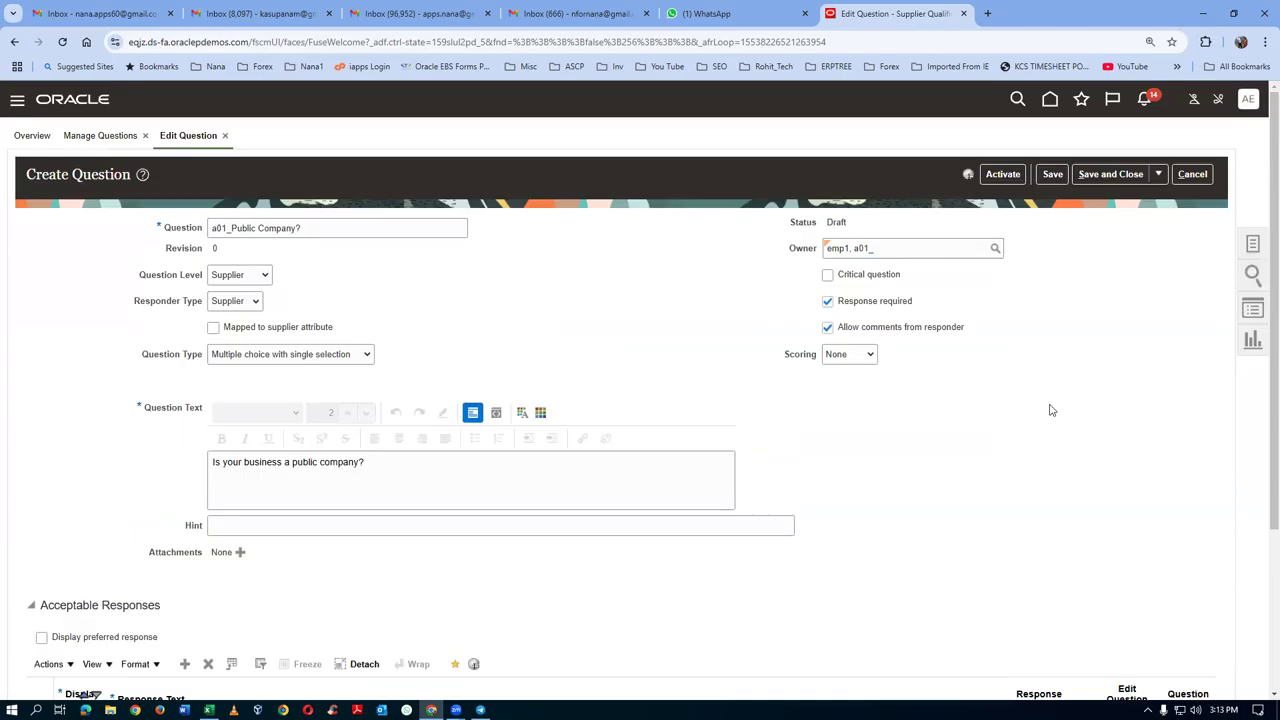
pyautogui.click(1053, 176)
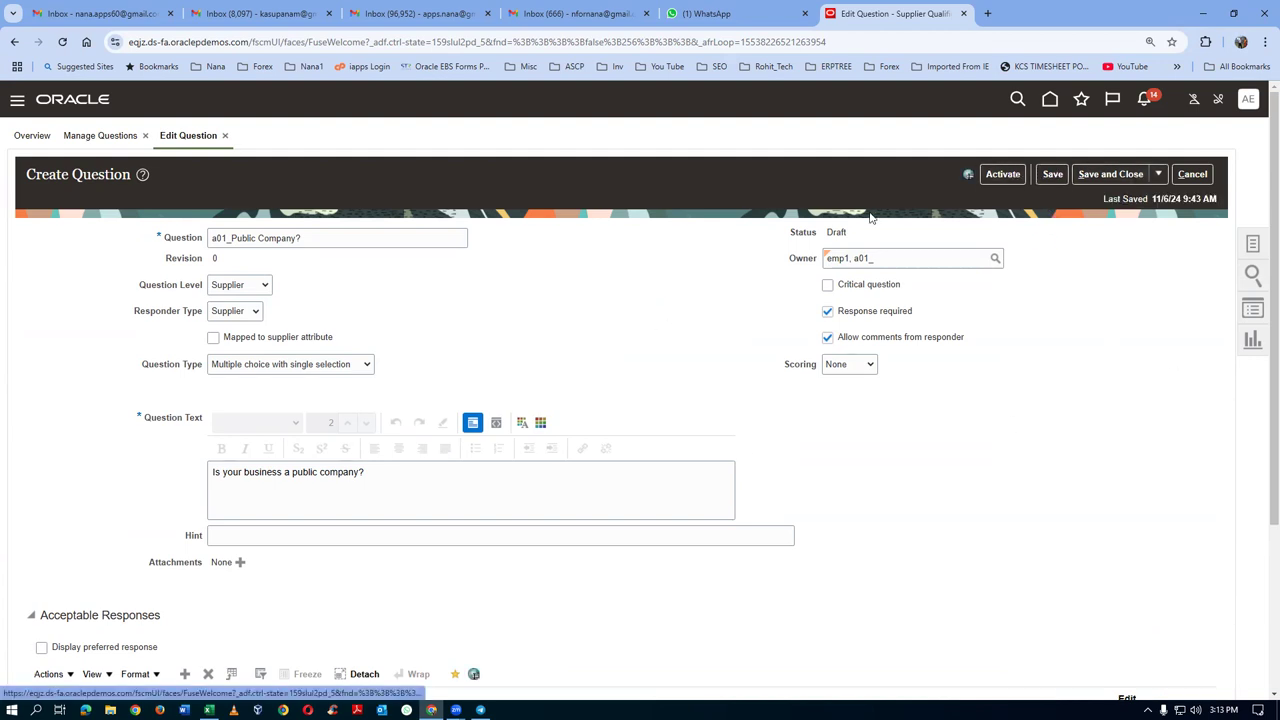
pyautogui.click(1003, 174)
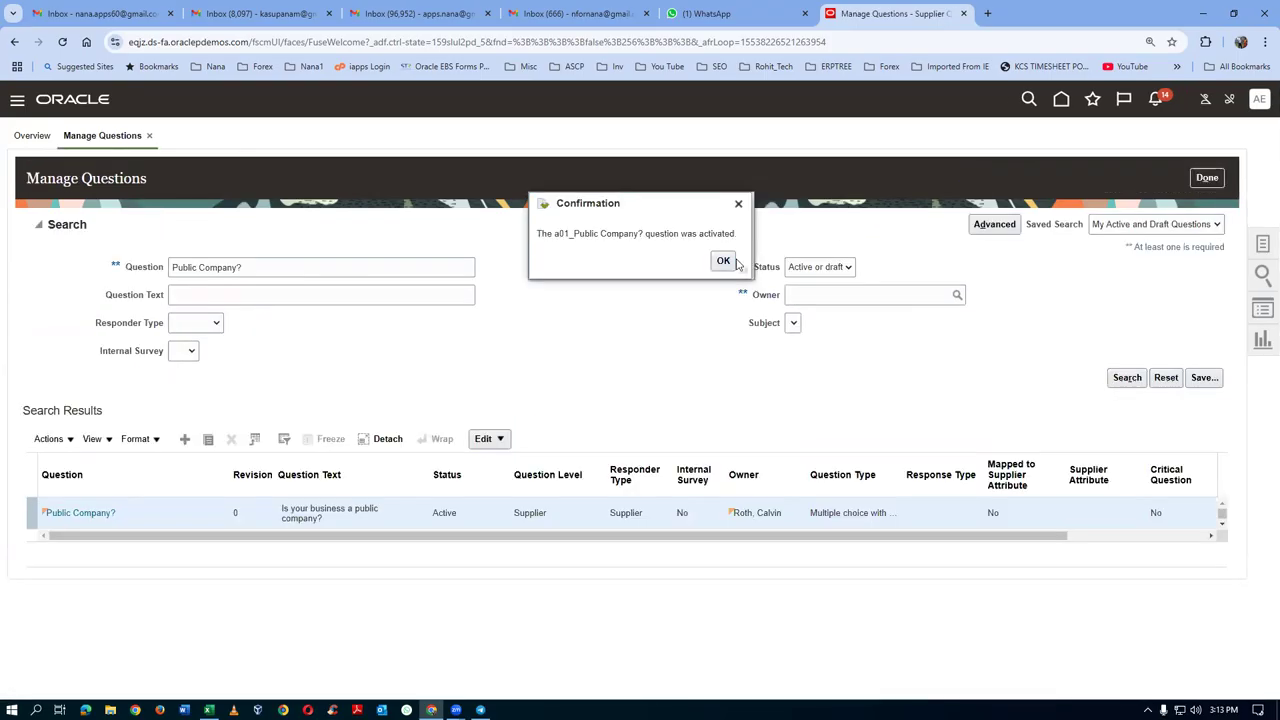
pyautogui.click(725, 262)
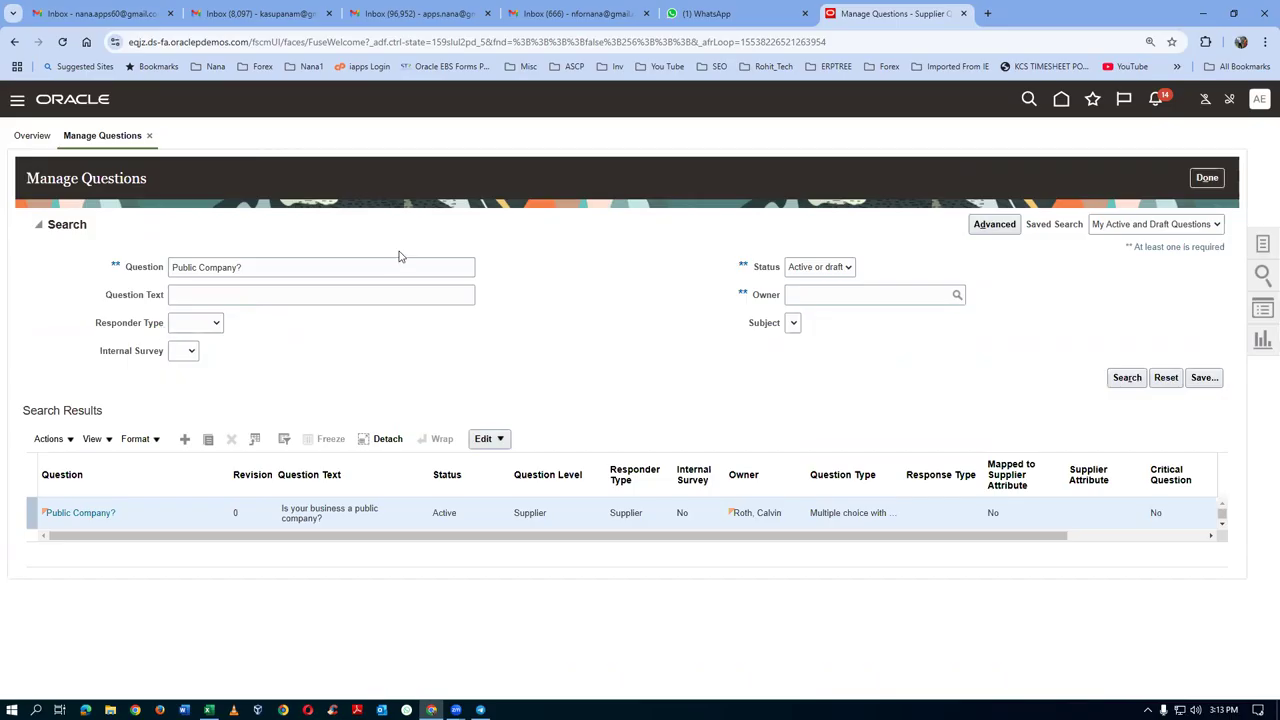
# - Search Manage Questions for 'a' to list the a01 questions
pyautogui.tripleClick(305, 268)
pyautogui.write('a01')
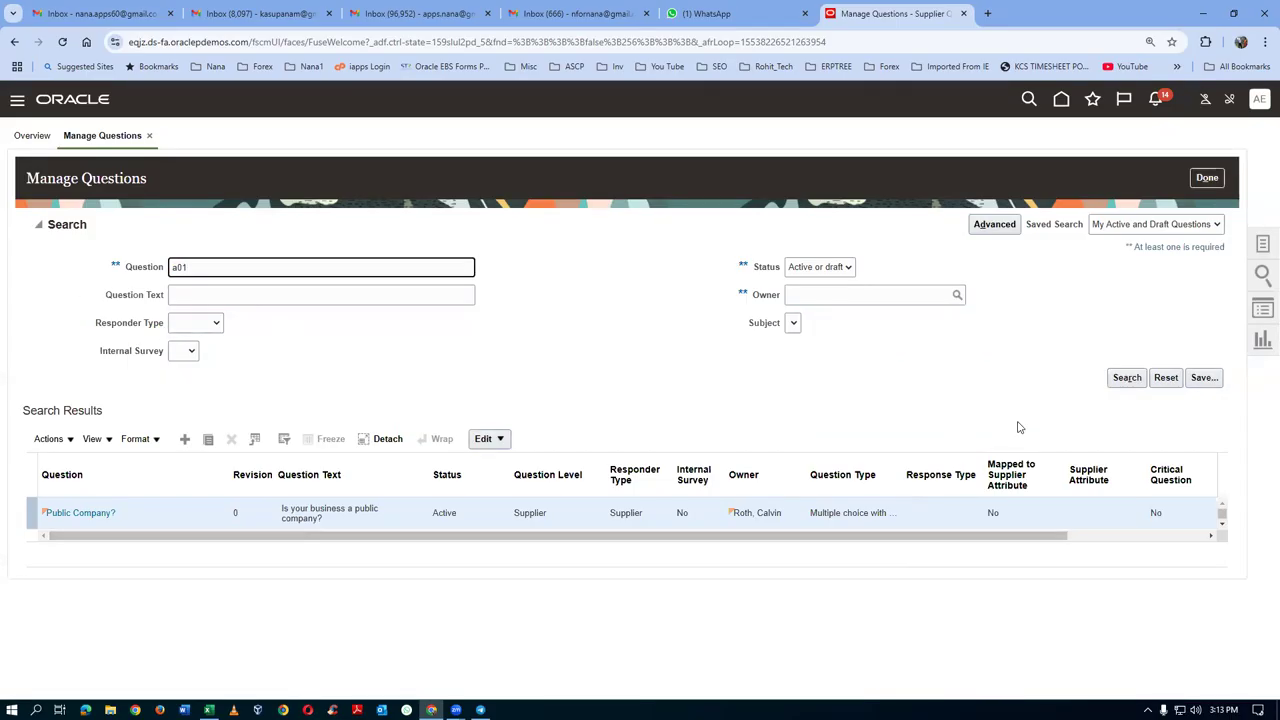
pyautogui.click(1127, 378)
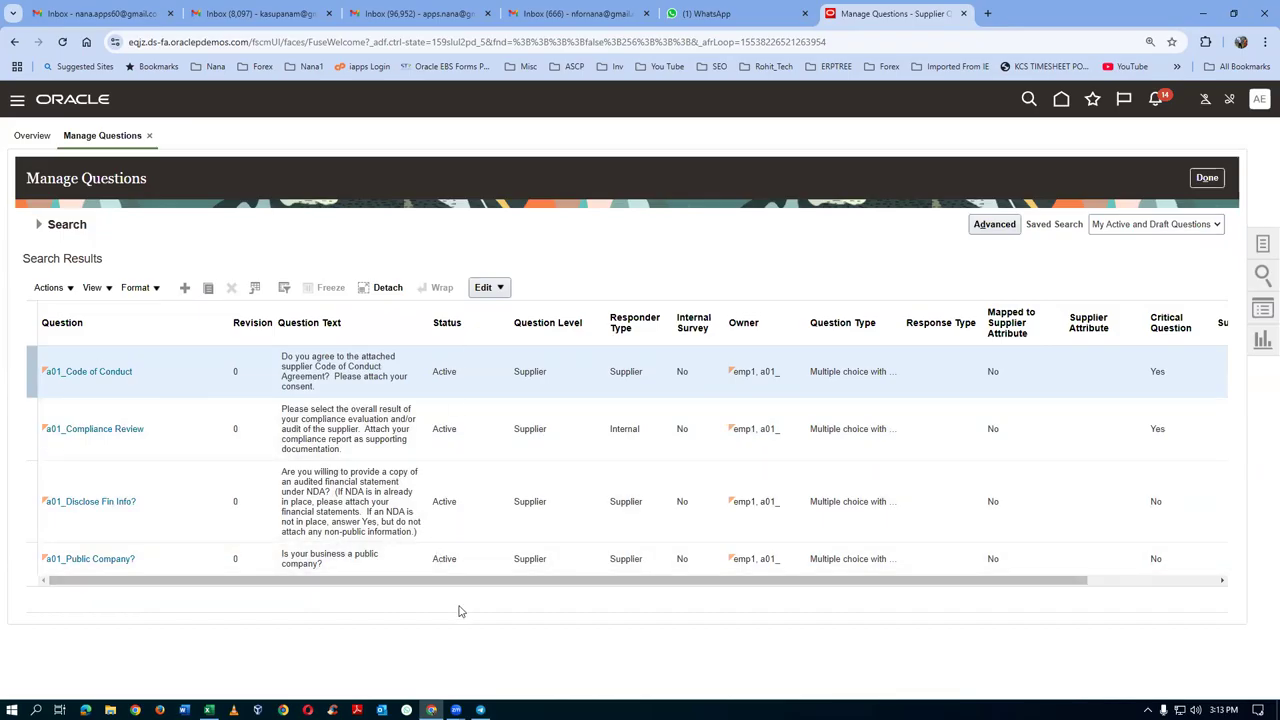
# - Copy Employee Count from cell E330 of the Excel work sheet
pyautogui.hotkey('alt', 'Tab')
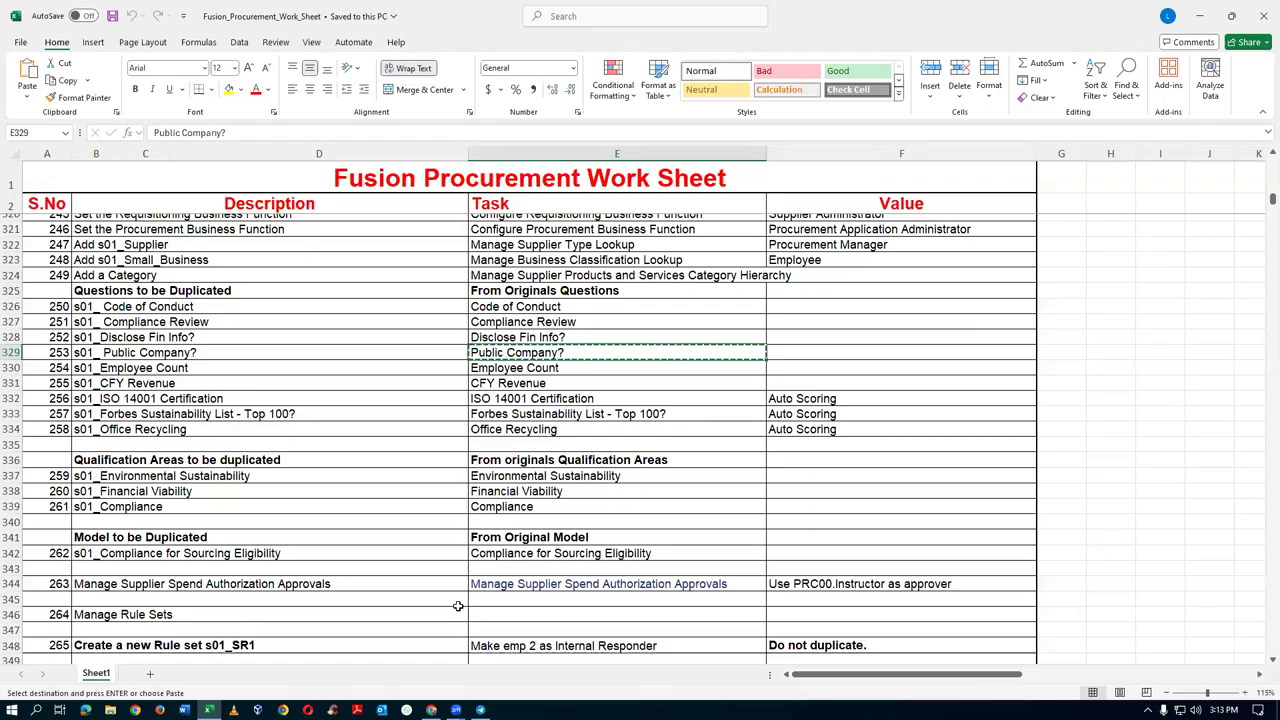
pyautogui.click(606, 369)
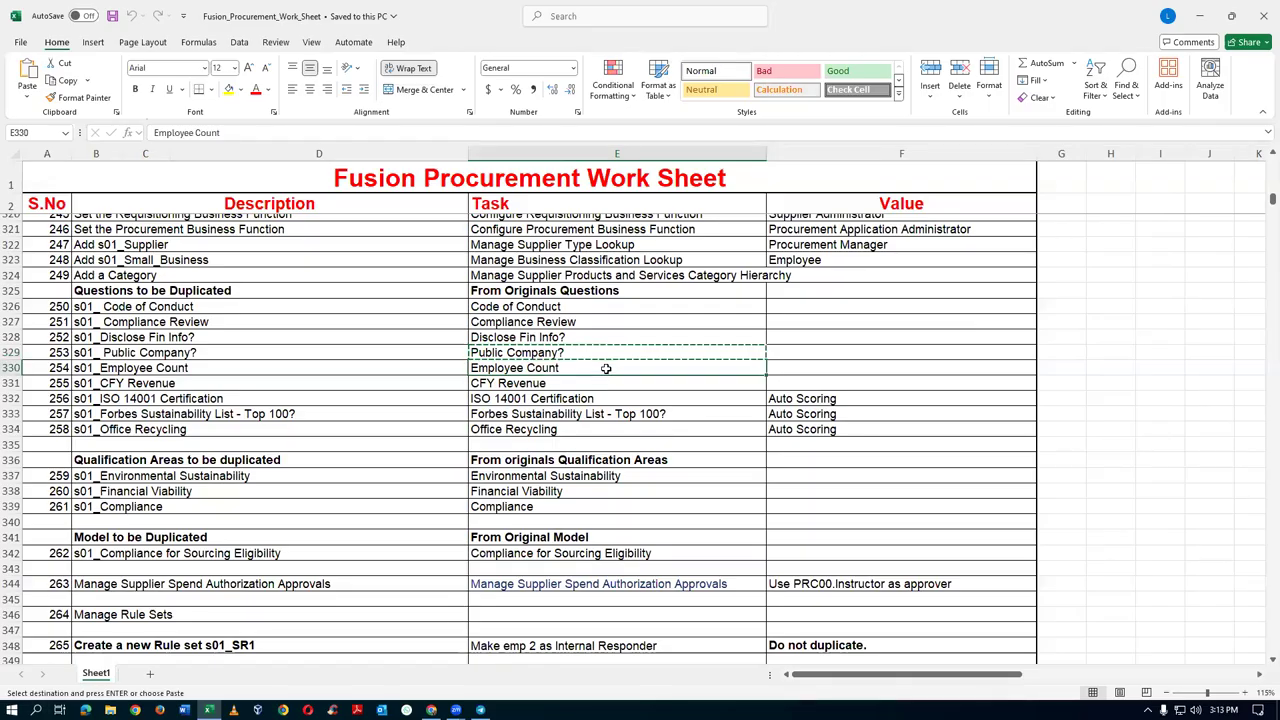
pyautogui.hotkey('ctrl', 'c')
pyautogui.hotkey('alt', 'Tab')
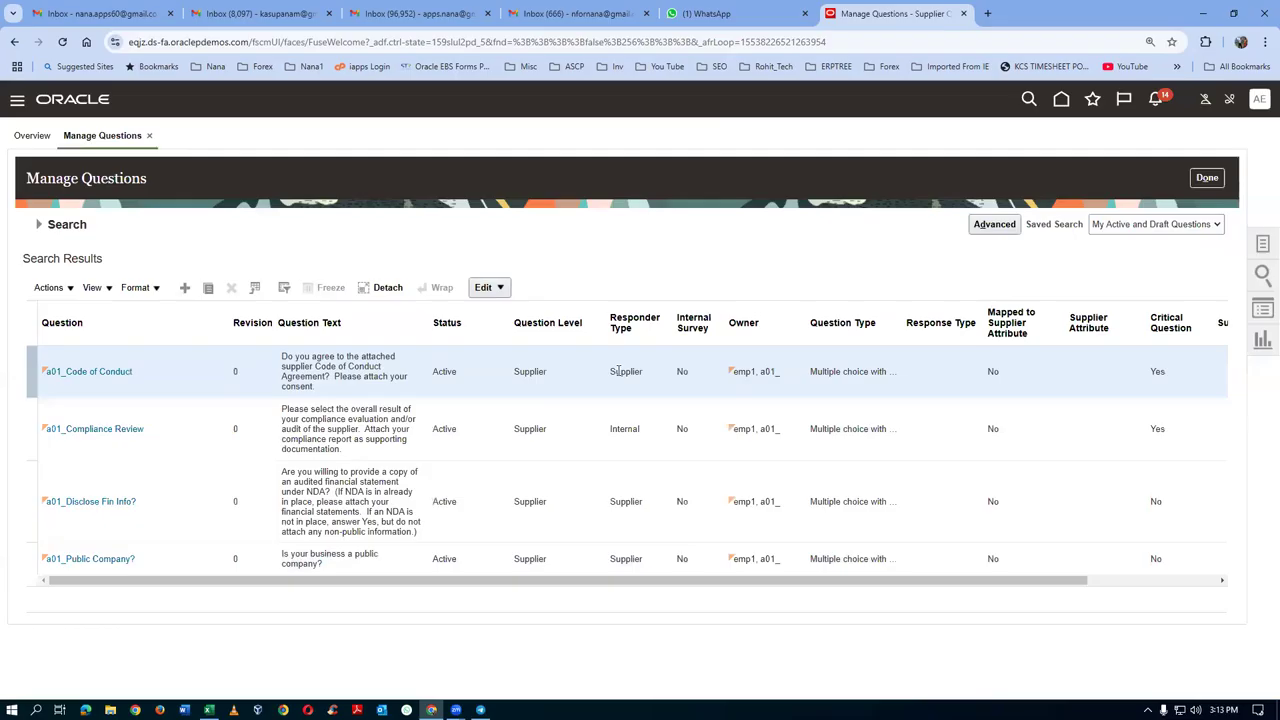
# - Search Manage Questions for the Employee Count question
pyautogui.click(38, 225)
pyautogui.hotkey('ctrl', 'a')
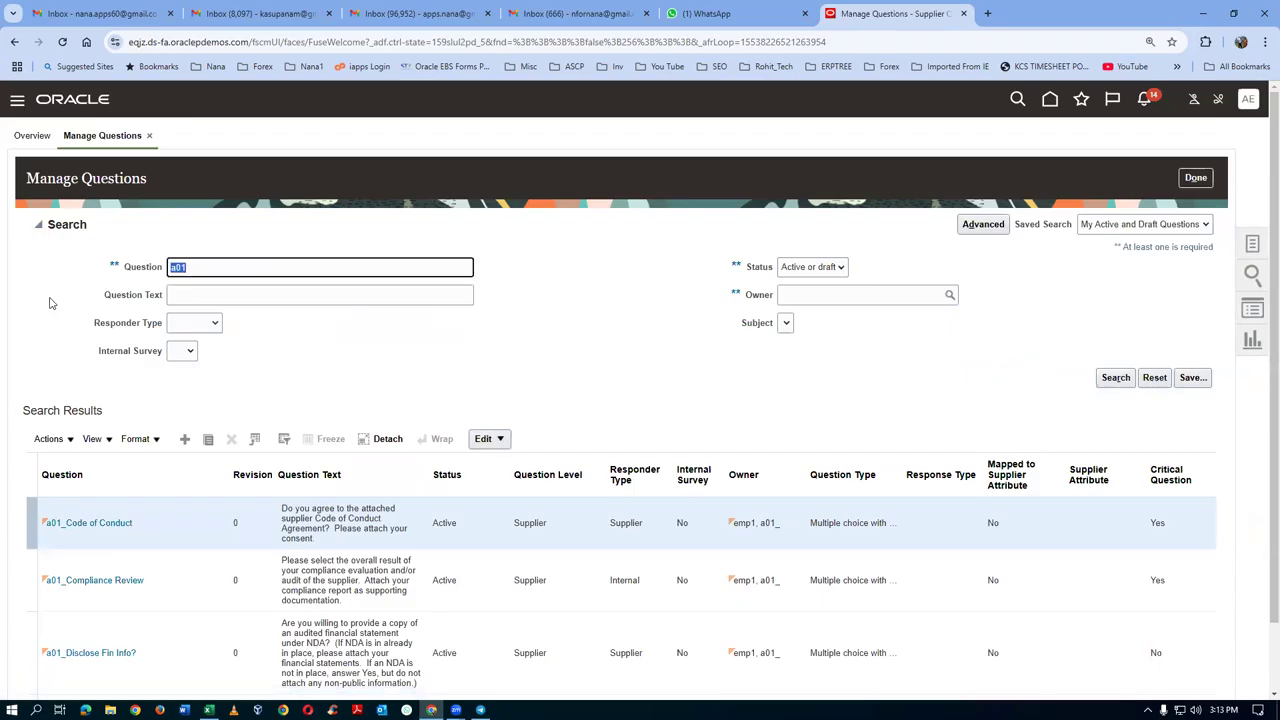
pyautogui.hotkey('ctrl', 'v')
pyautogui.click(1118, 380)
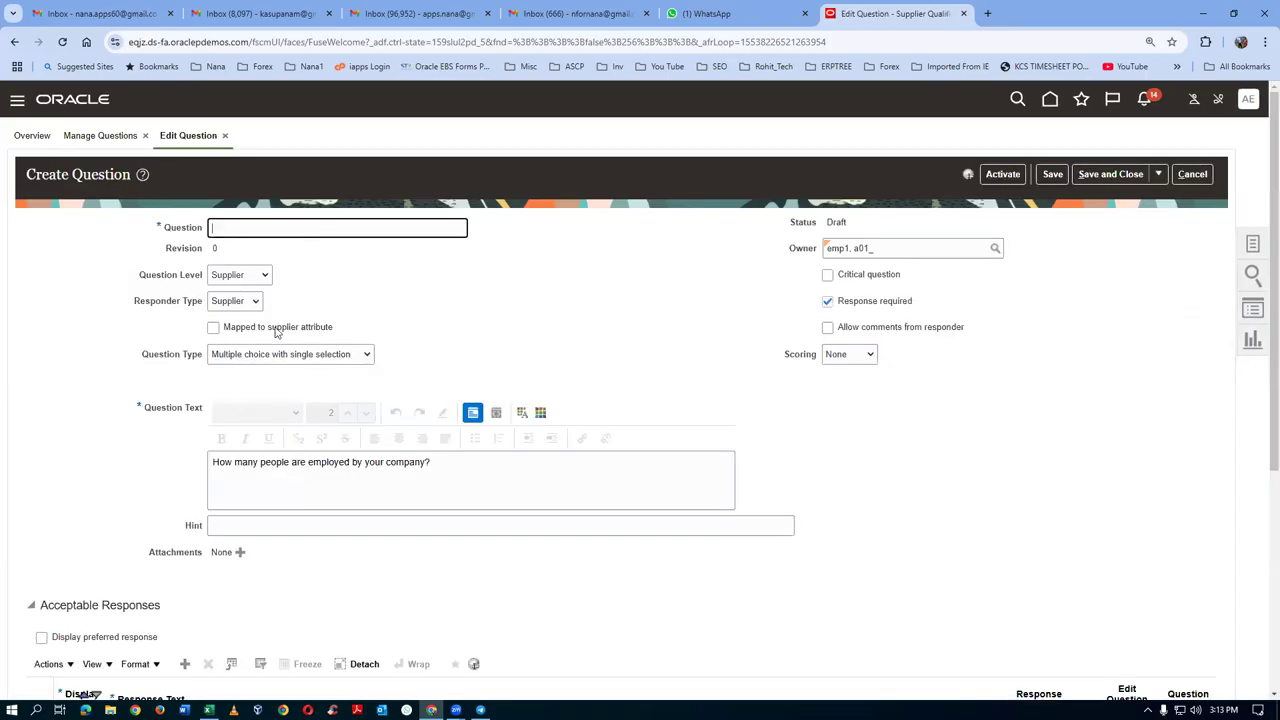
# - Name the duplicate a01_Employee Count, then save and activate it
pyautogui.write('01_Employee Count')
pyautogui.scroll(-3, 471, 351)
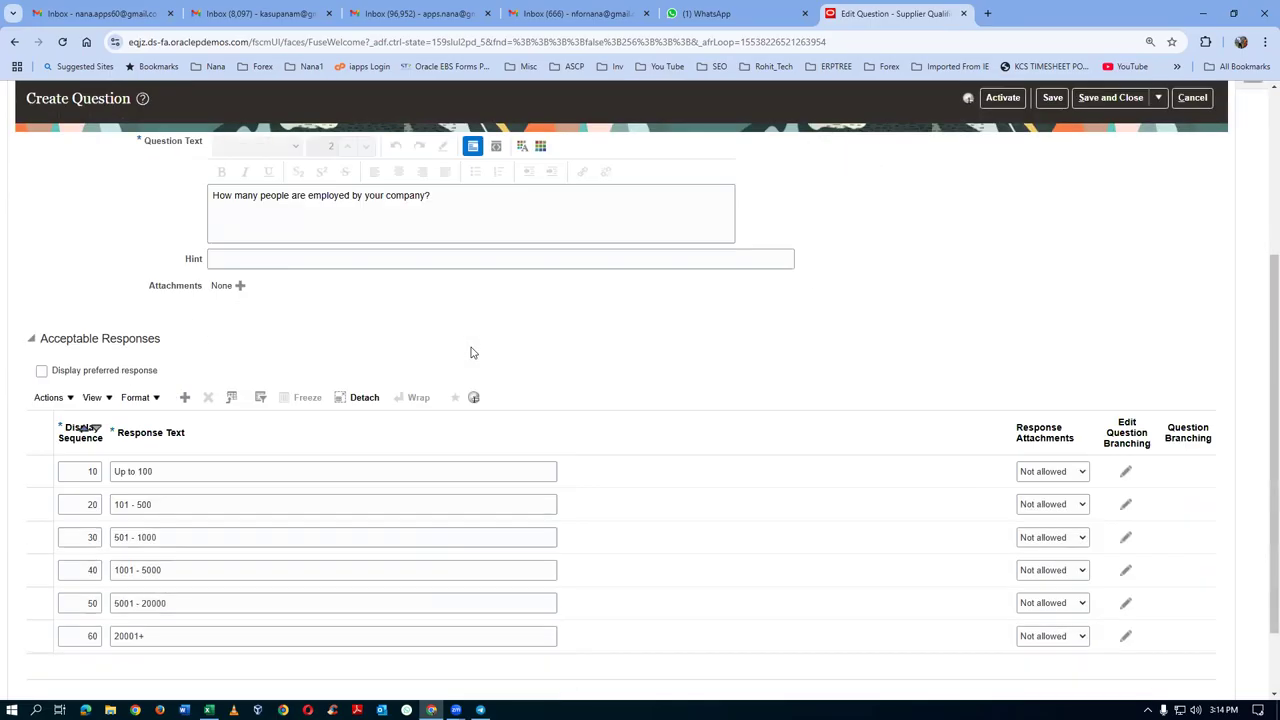
pyautogui.scroll(-1, 471, 351)
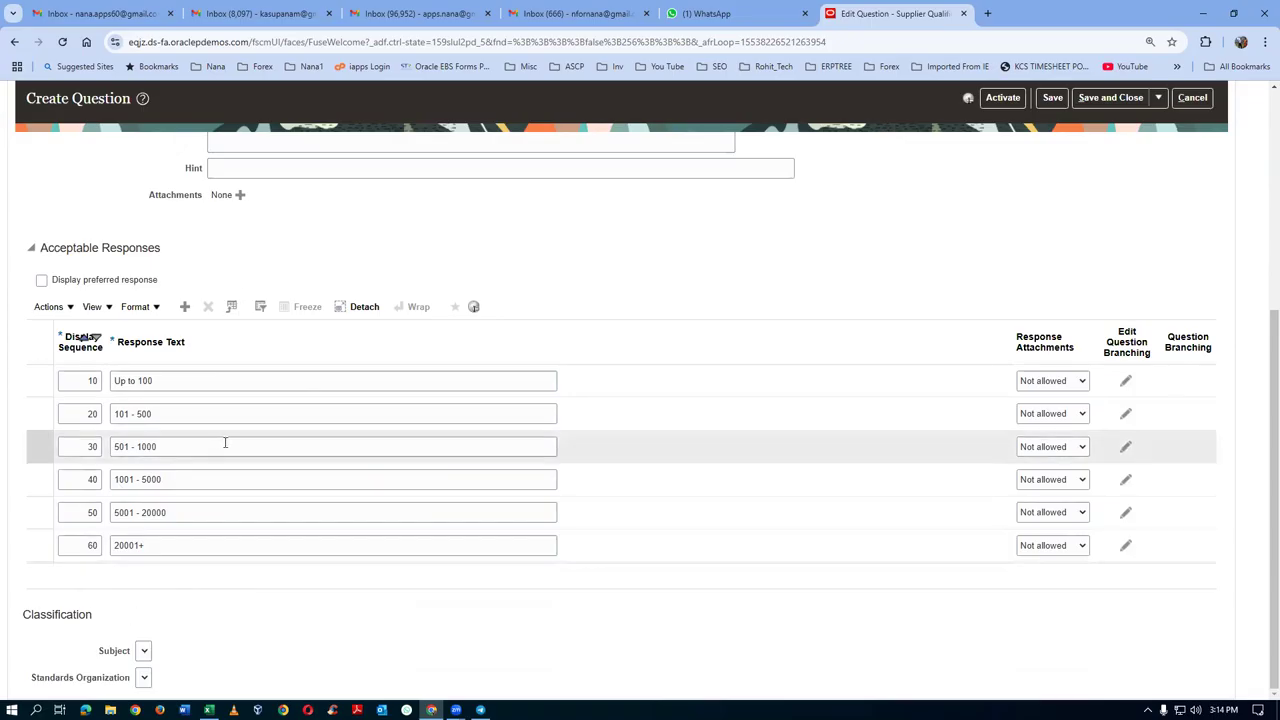
pyautogui.scroll(5, 277, 513)
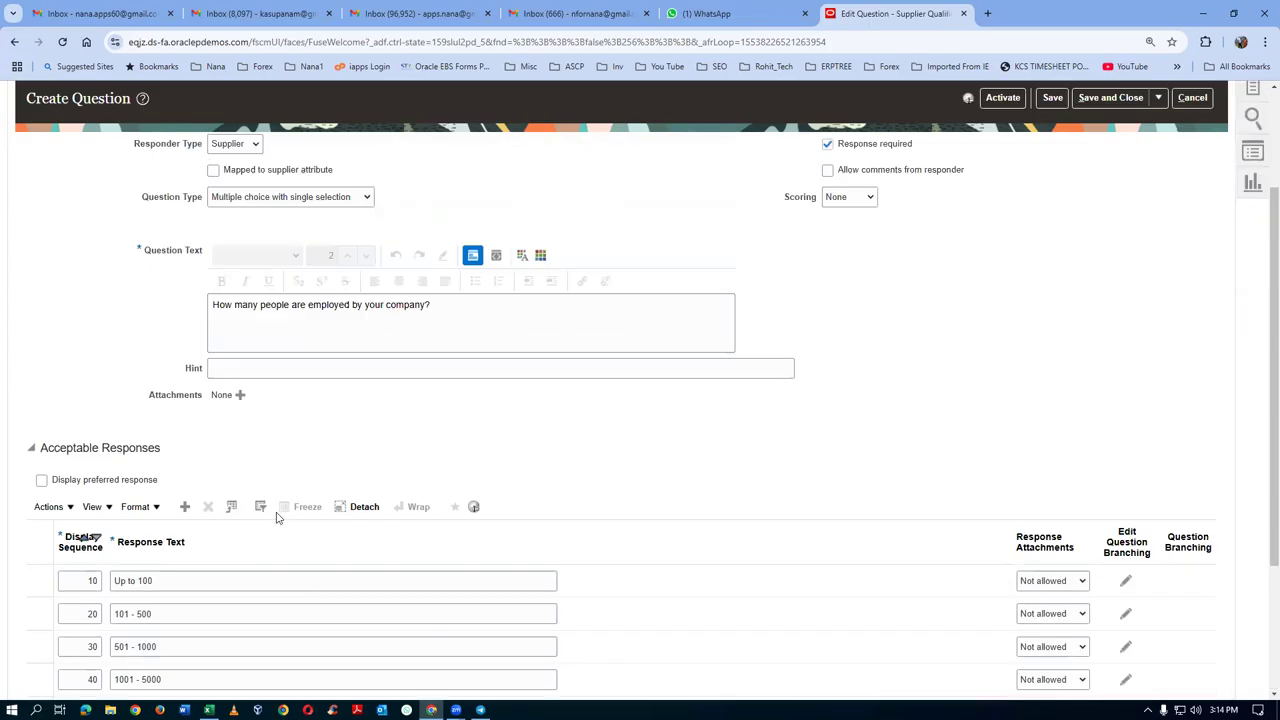
pyautogui.click(1053, 176)
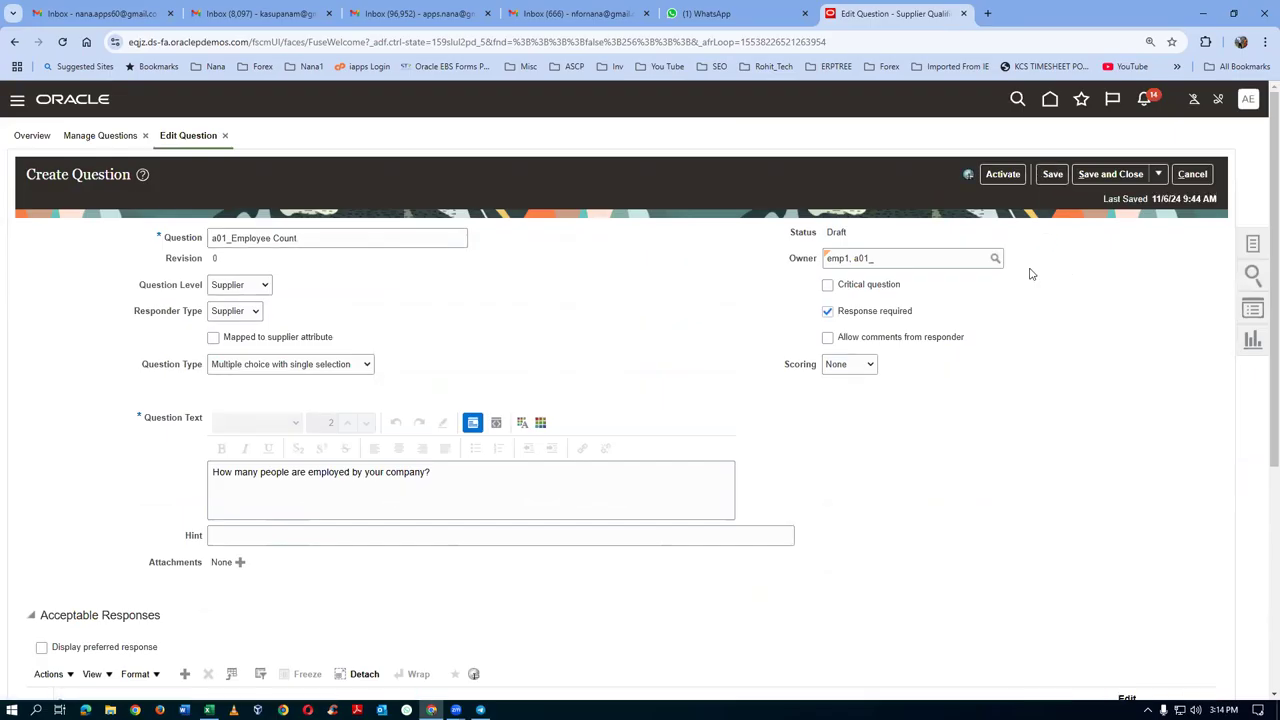
pyautogui.click(1005, 176)
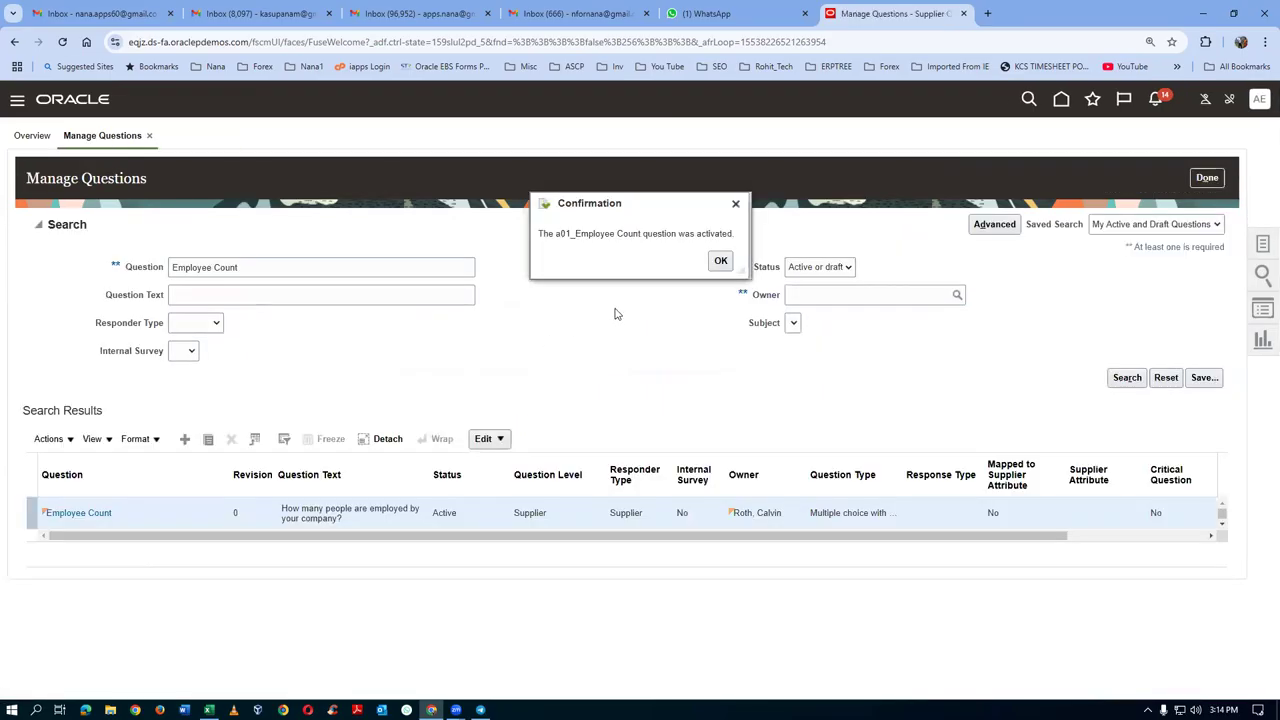
pyautogui.click(721, 262)
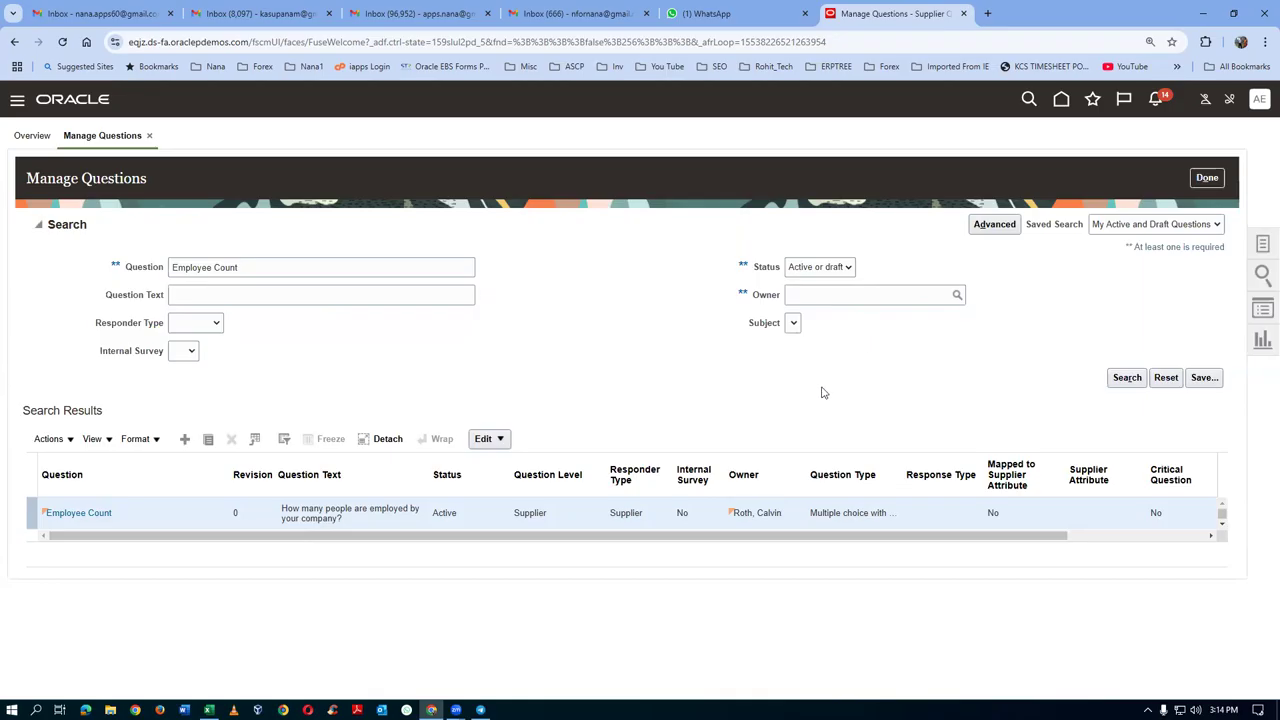
# - Pick CFY Revenue in cell E331 of the work sheet
pyautogui.hotkey('alt', 'Tab')
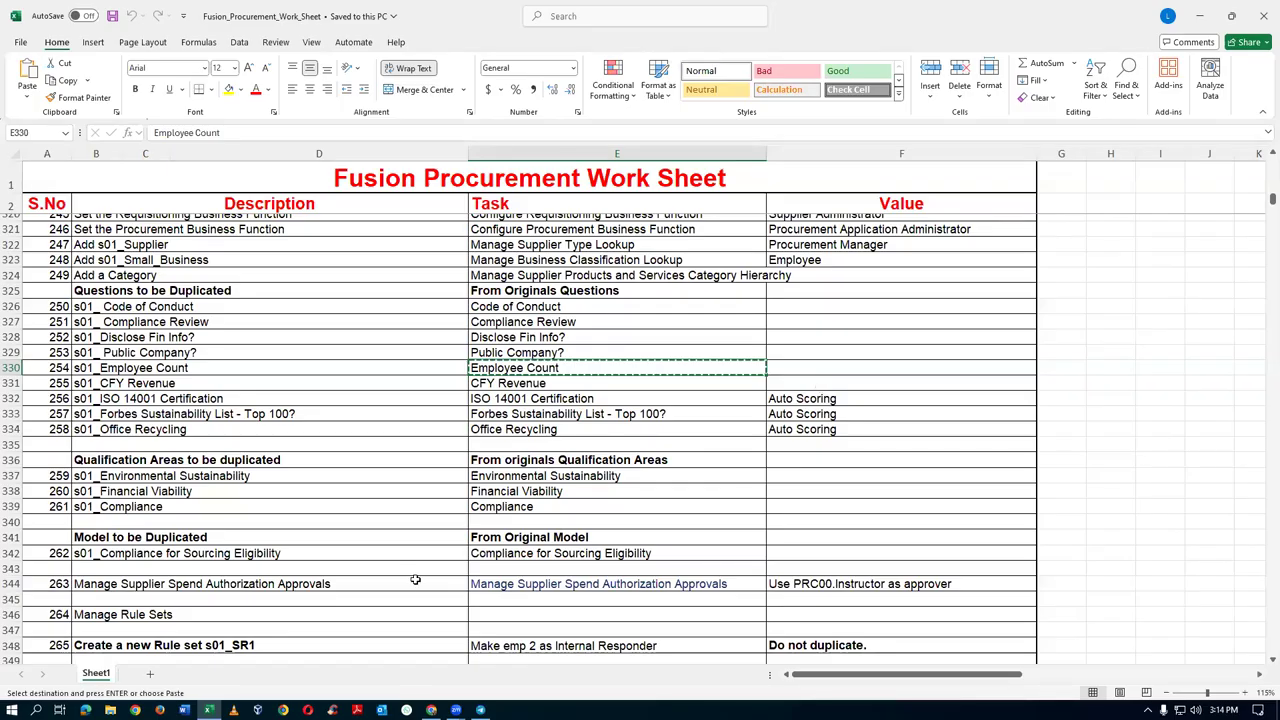
pyautogui.click(510, 384)
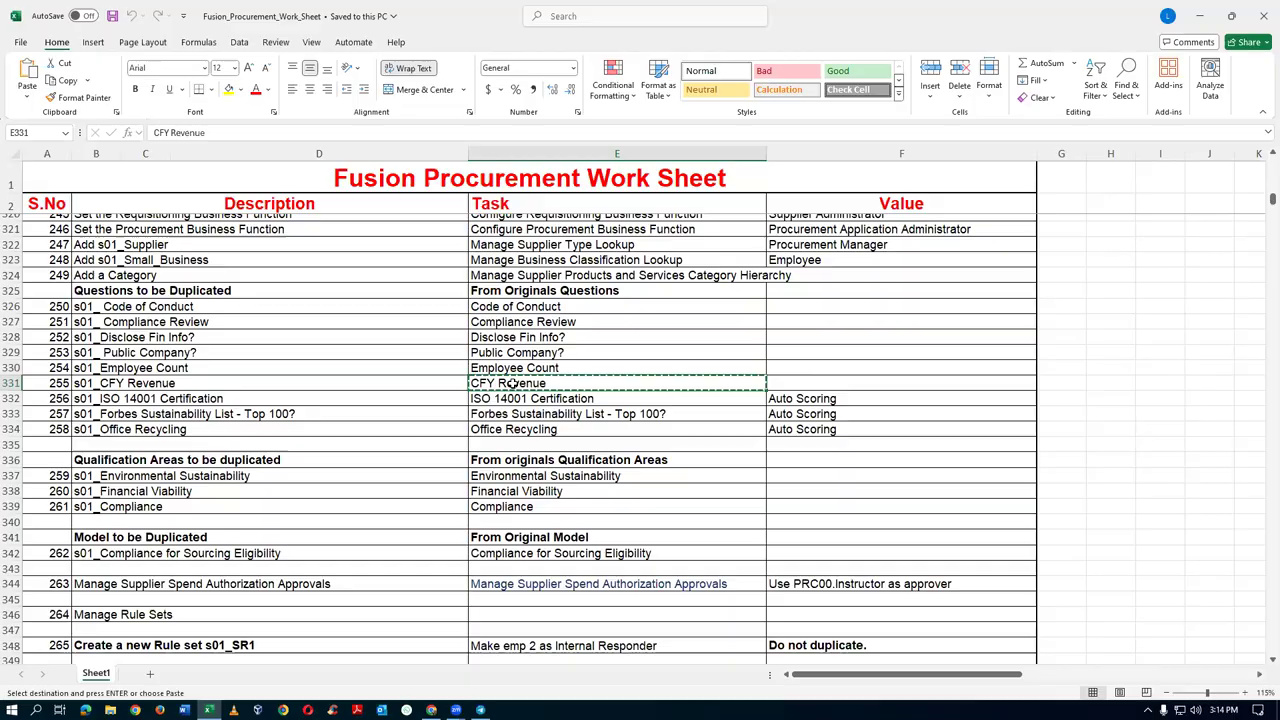
pyautogui.hotkey('alt', 'Tab')
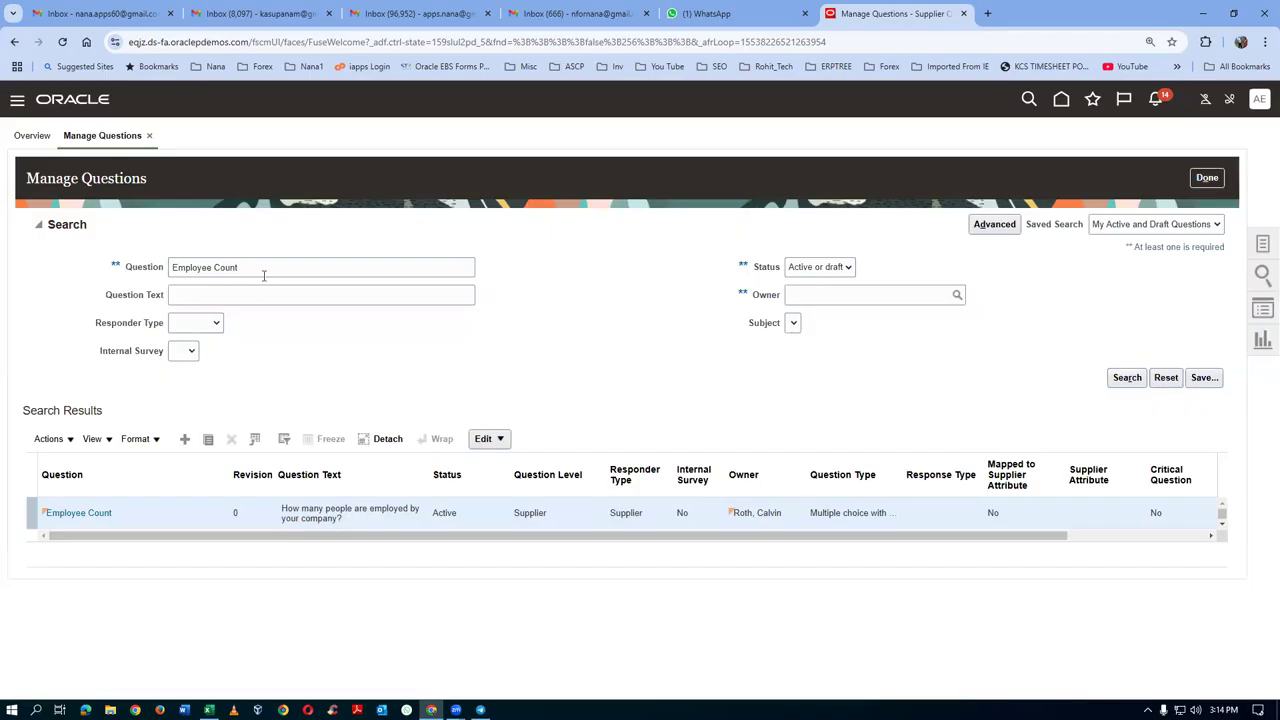
# - Search for CFY Revenue and duplicate it as a01_CFY Revenue
pyautogui.moveTo(264, 270); pyautogui.dragTo(75, 287)
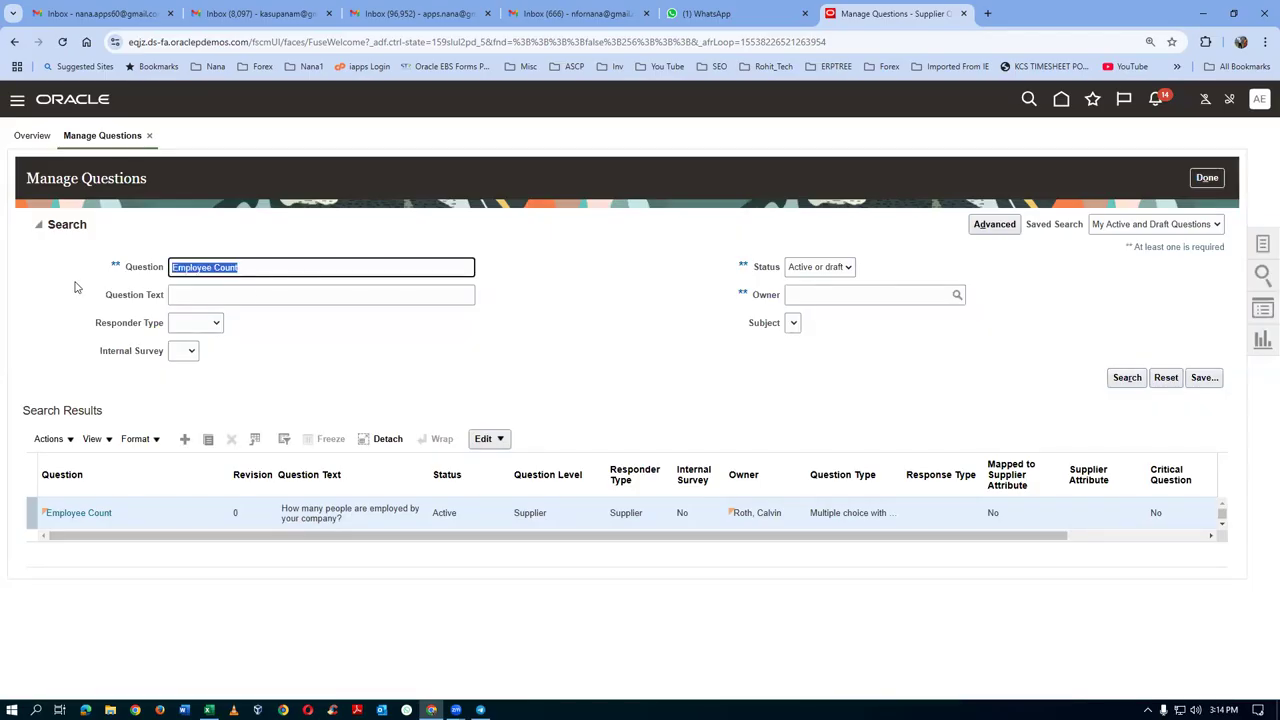
pyautogui.hotkey('ctrl', 'v')
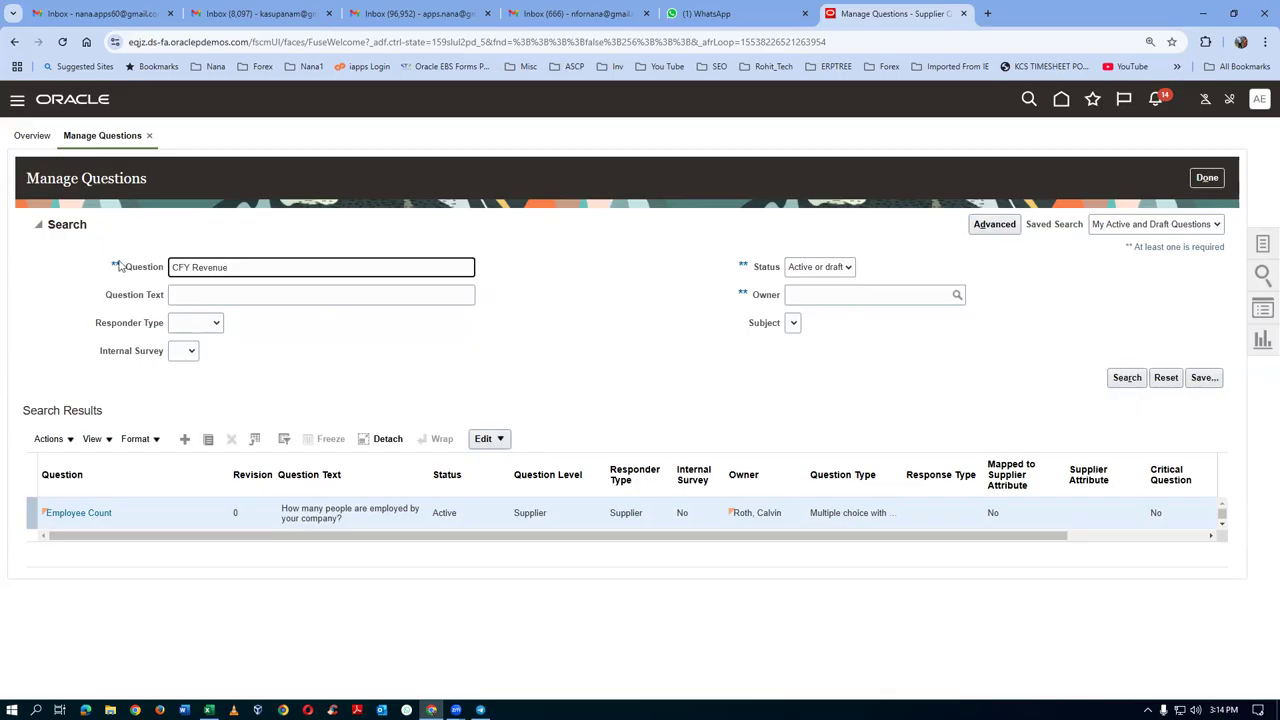
pyautogui.click(1125, 378)
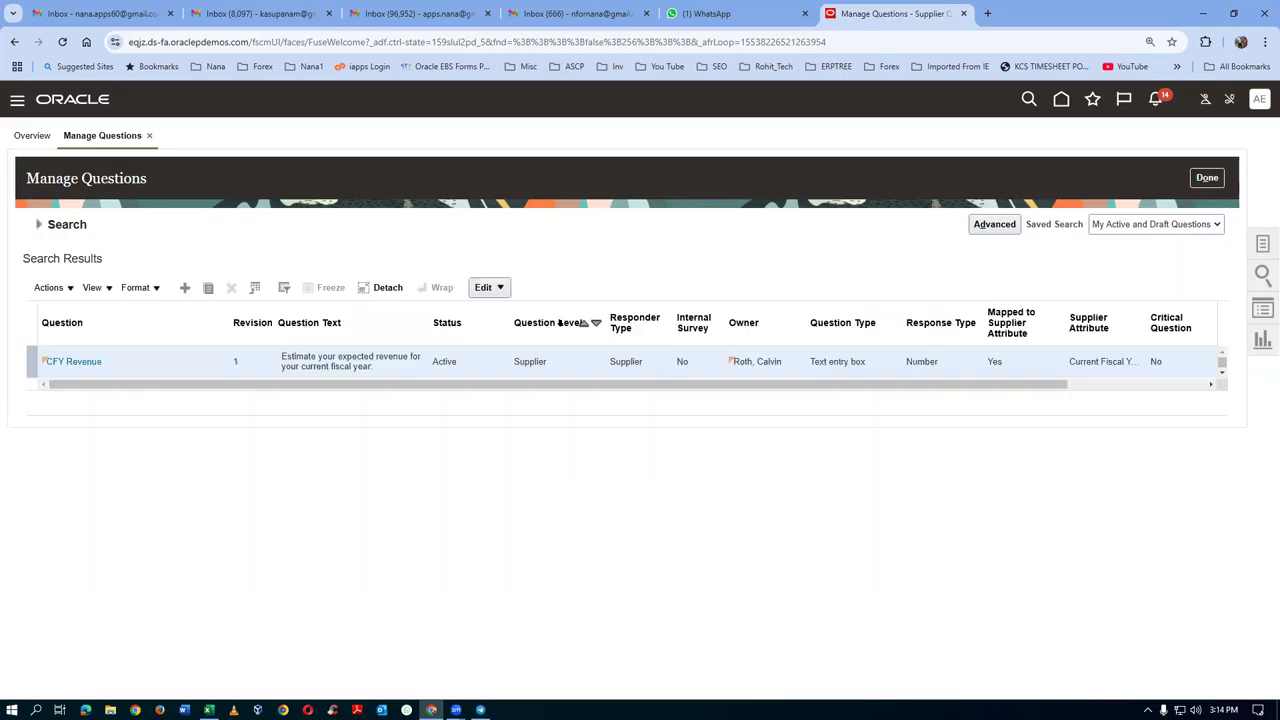
pyautogui.click(208, 287)
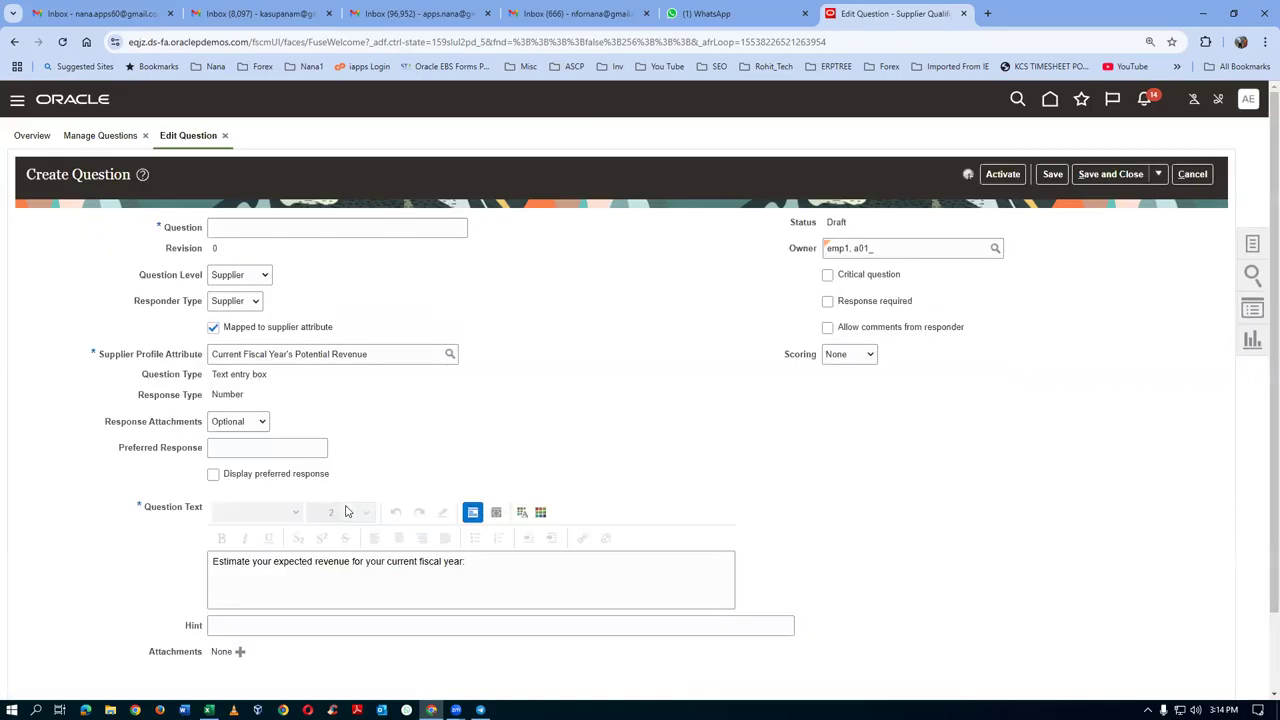
pyautogui.click(309, 231)
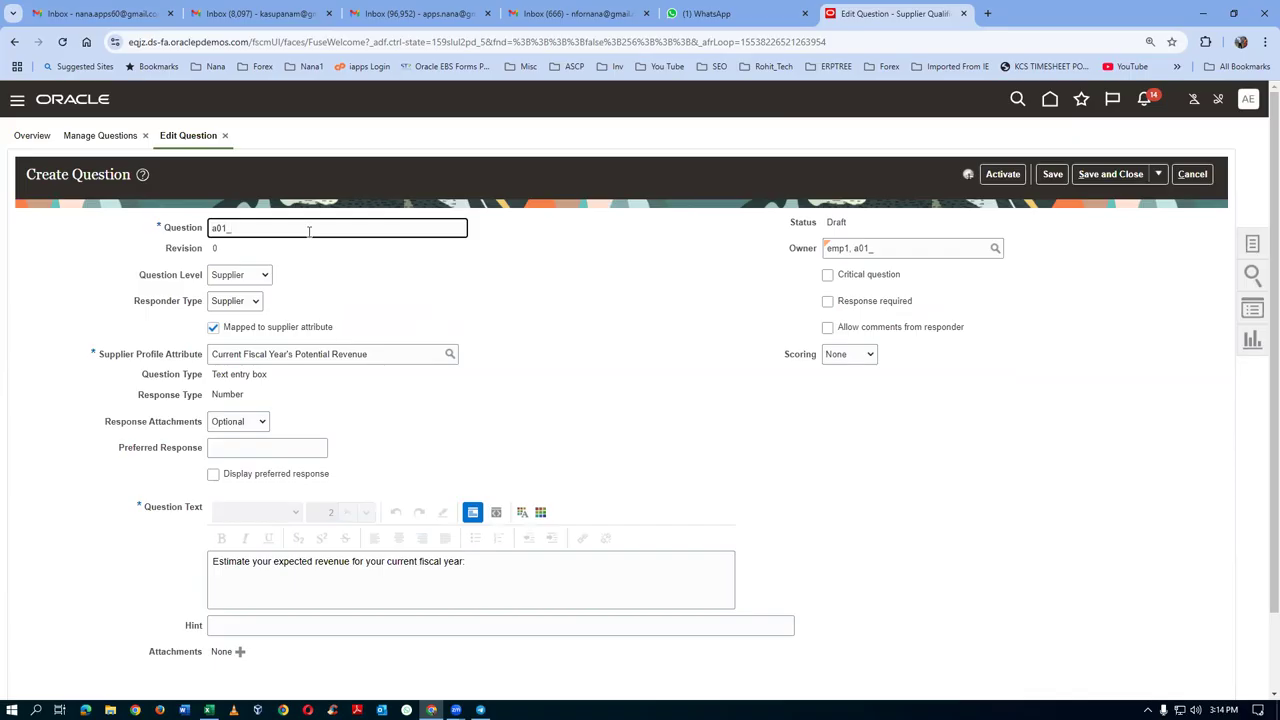
pyautogui.write('a01_')
pyautogui.write('CFY Revenue')
# - Save and activate the a01_CFY Revenue question
pyautogui.scroll(-1, 535, 272)
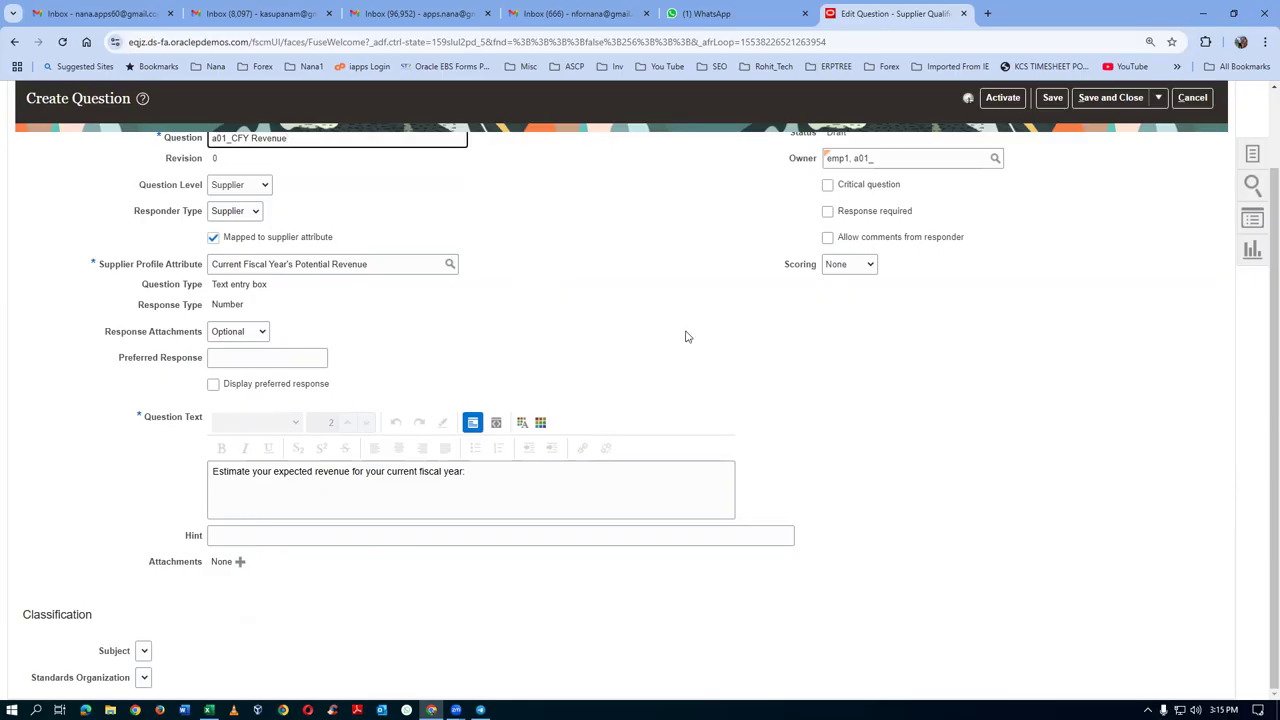
pyautogui.scroll(2, 690, 338)
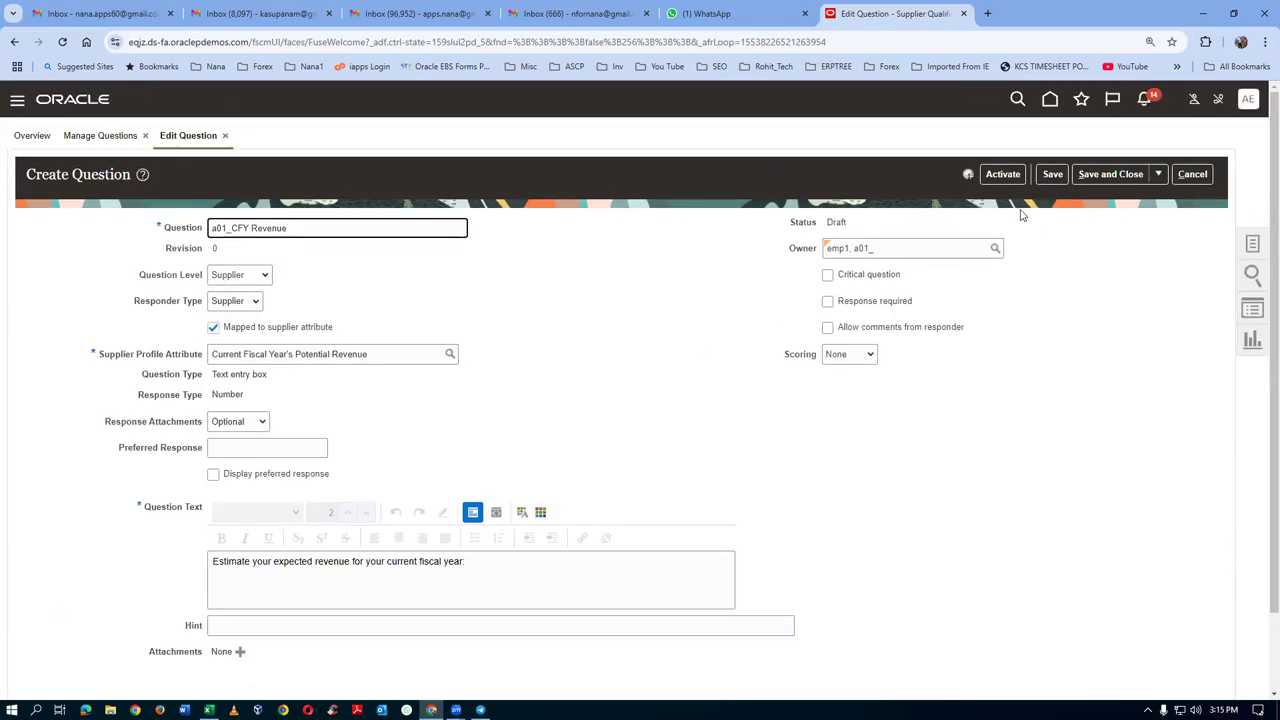
pyautogui.click(1053, 174)
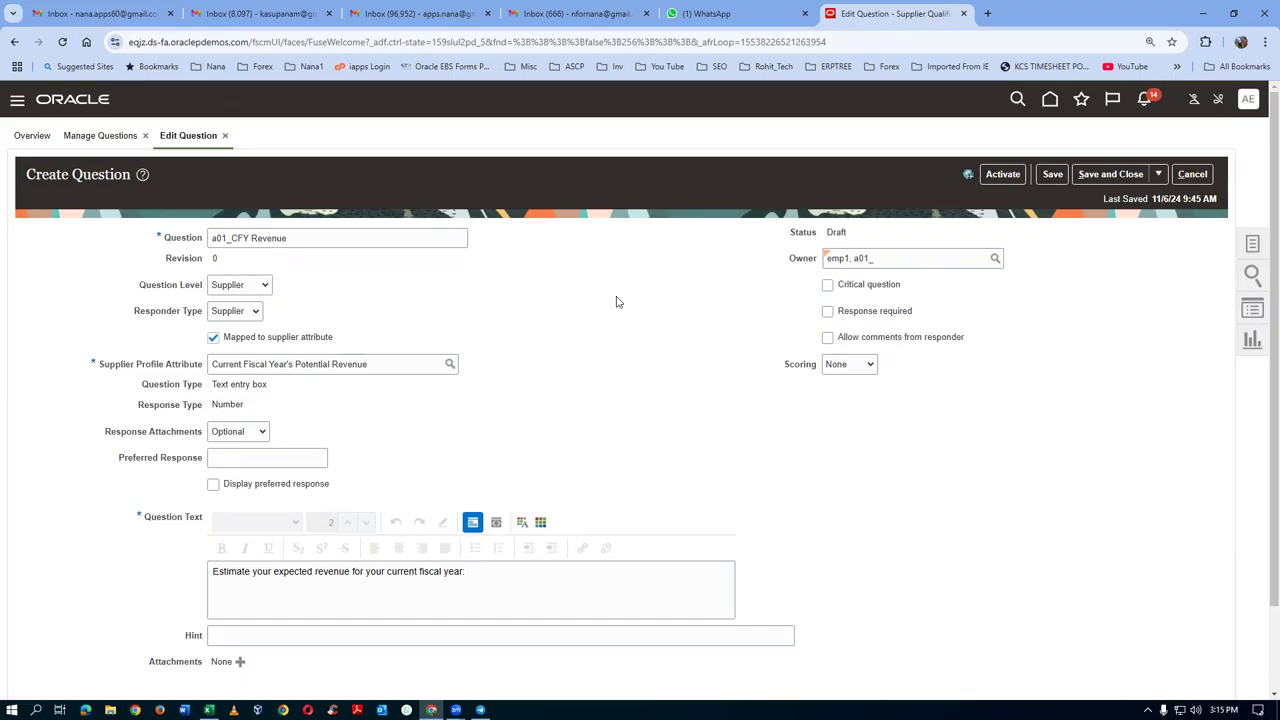
pyautogui.scroll(-1, 616, 301)
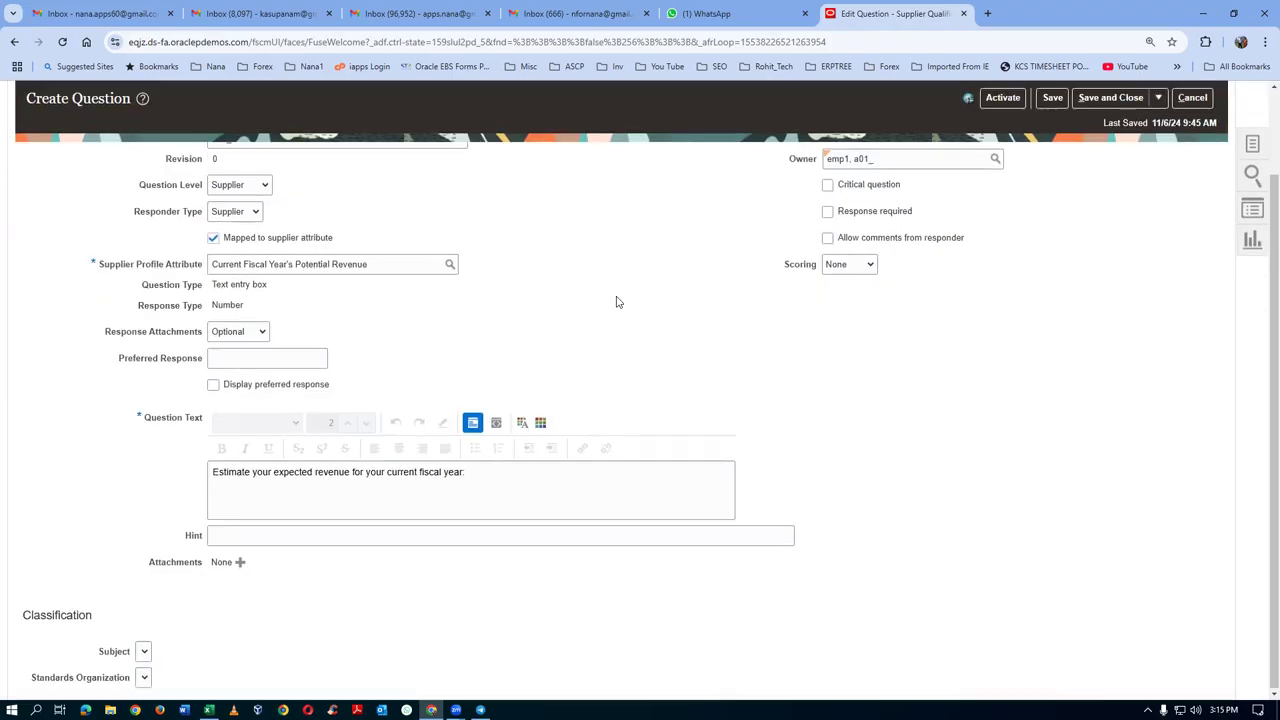
pyautogui.scroll(1, 616, 301)
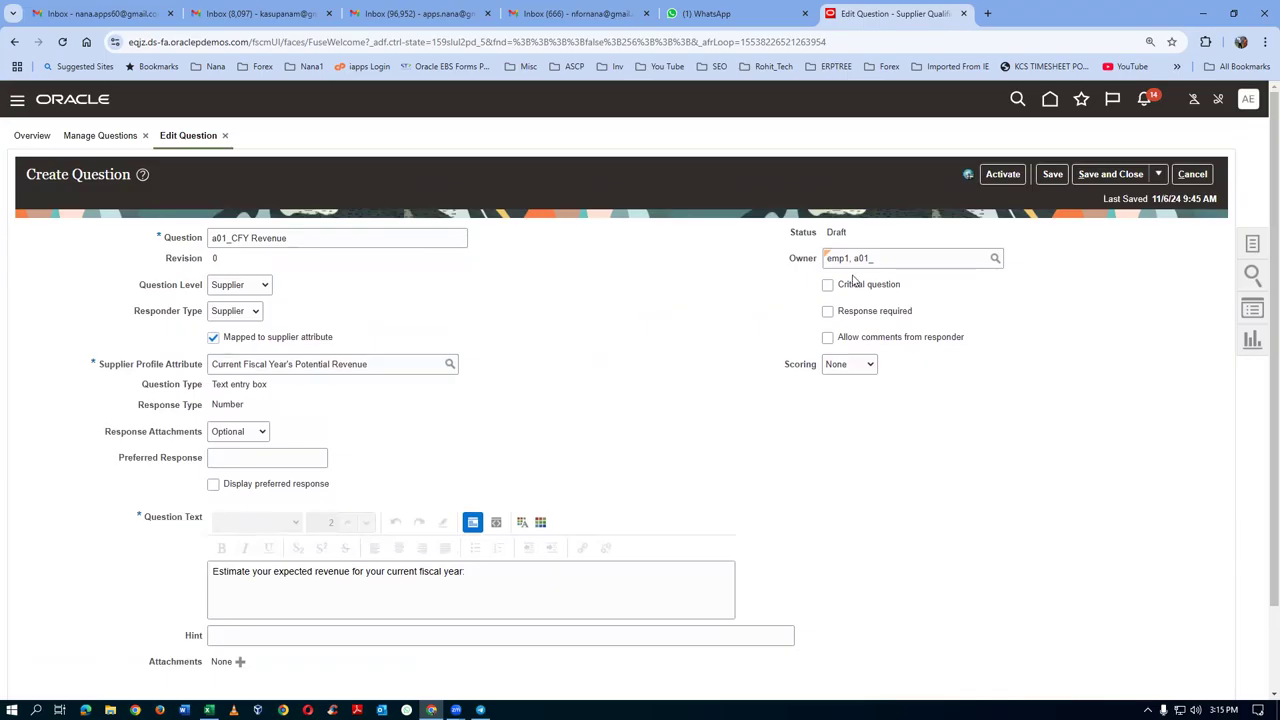
pyautogui.click(1003, 176)
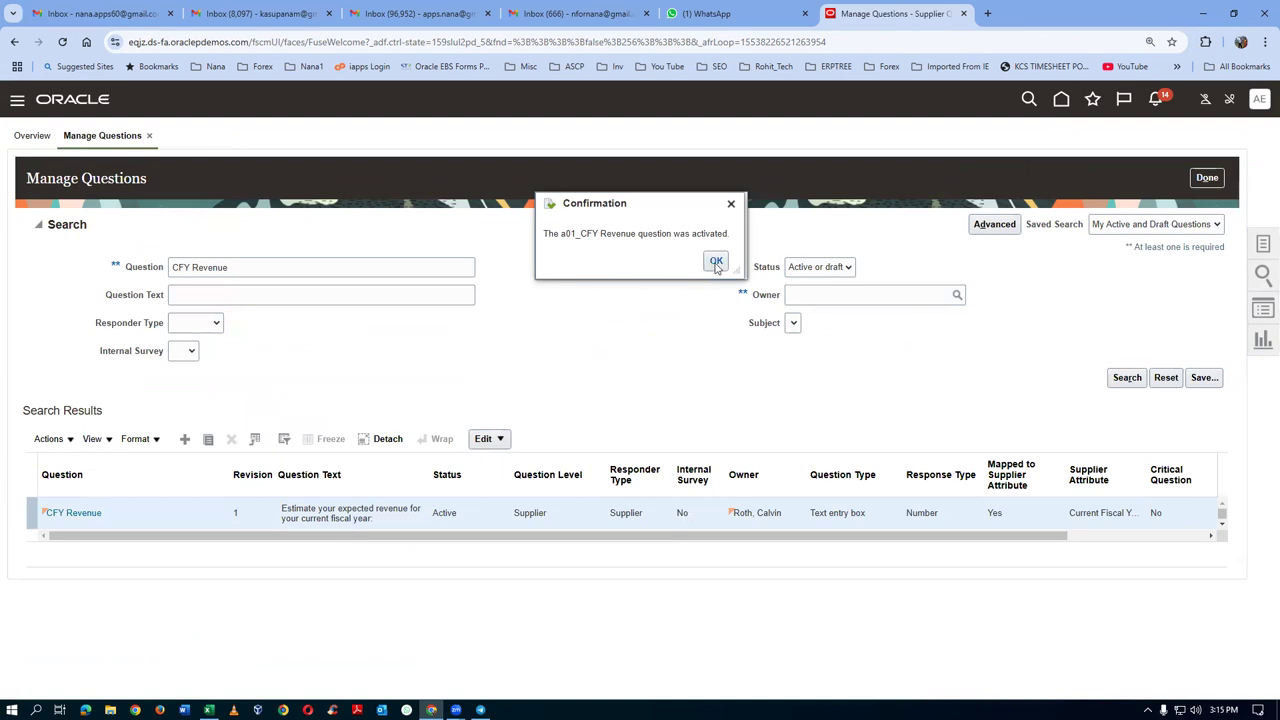
pyautogui.click(716, 261)
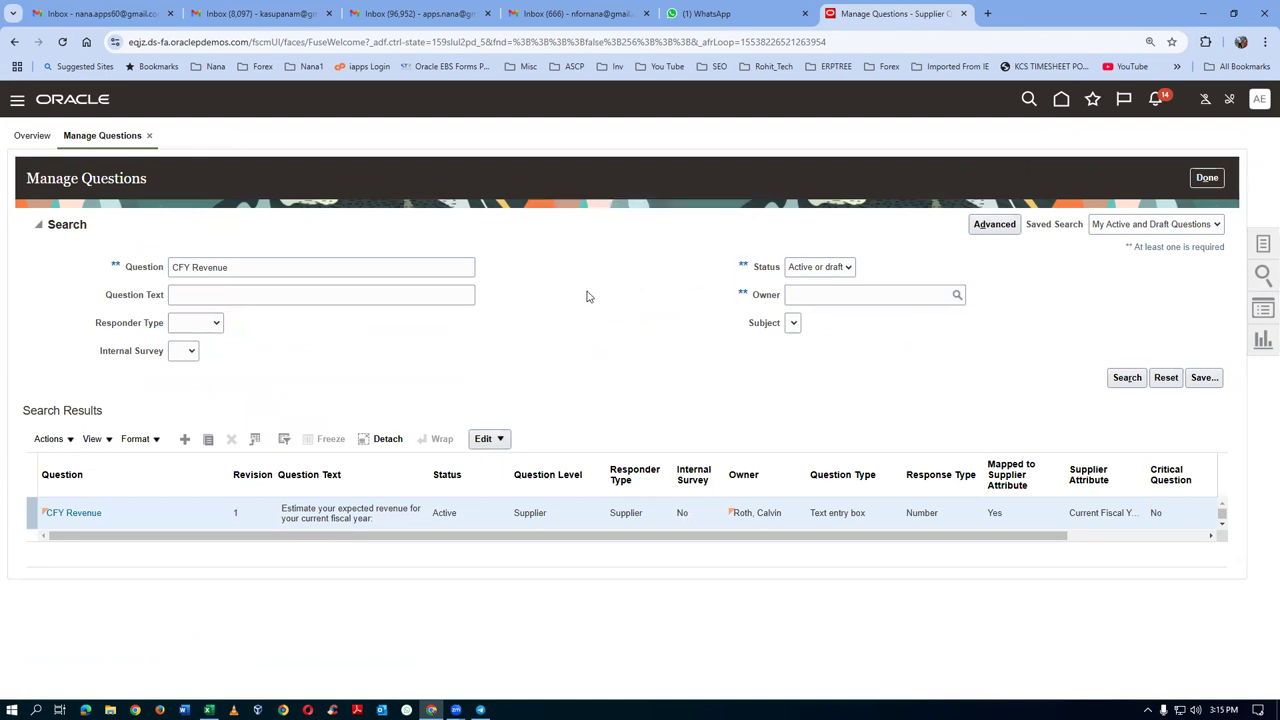
pyautogui.hotkey('alt', 'Tab')
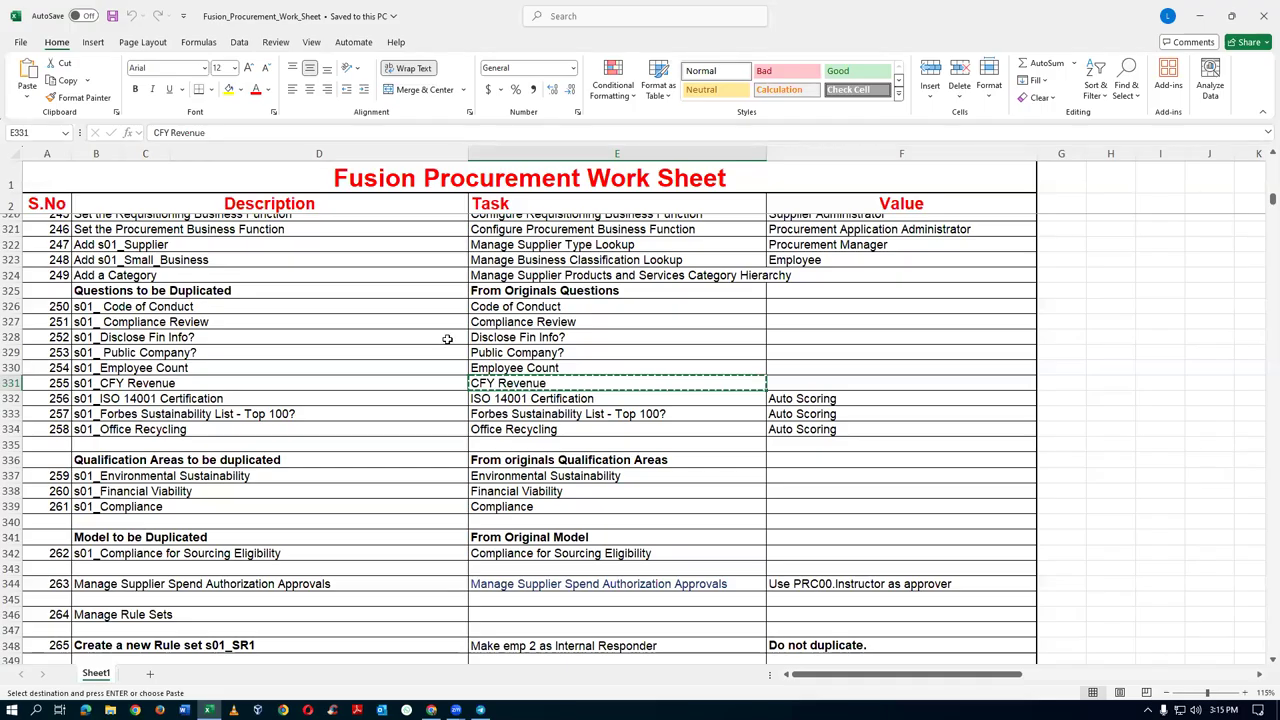
# - Copy ISO 14001 Certification from cell E332 of the work sheet
pyautogui.click(702, 400)
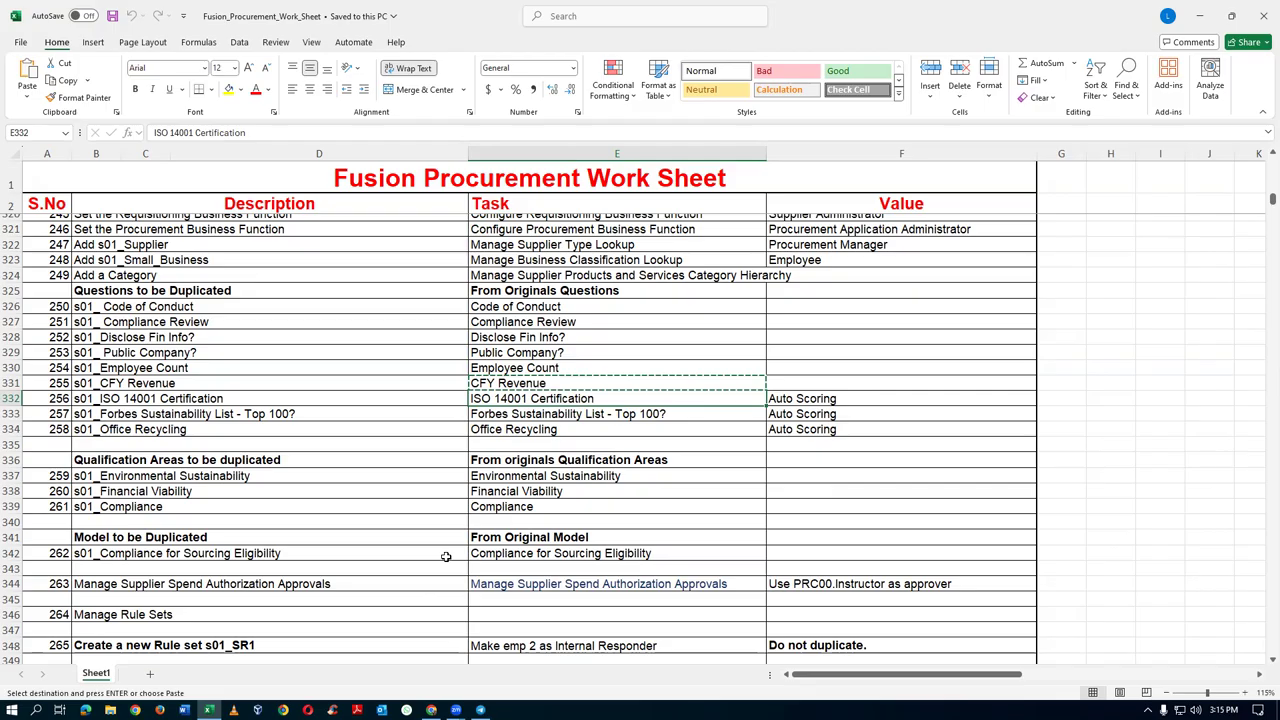
pyautogui.click(272, 478)
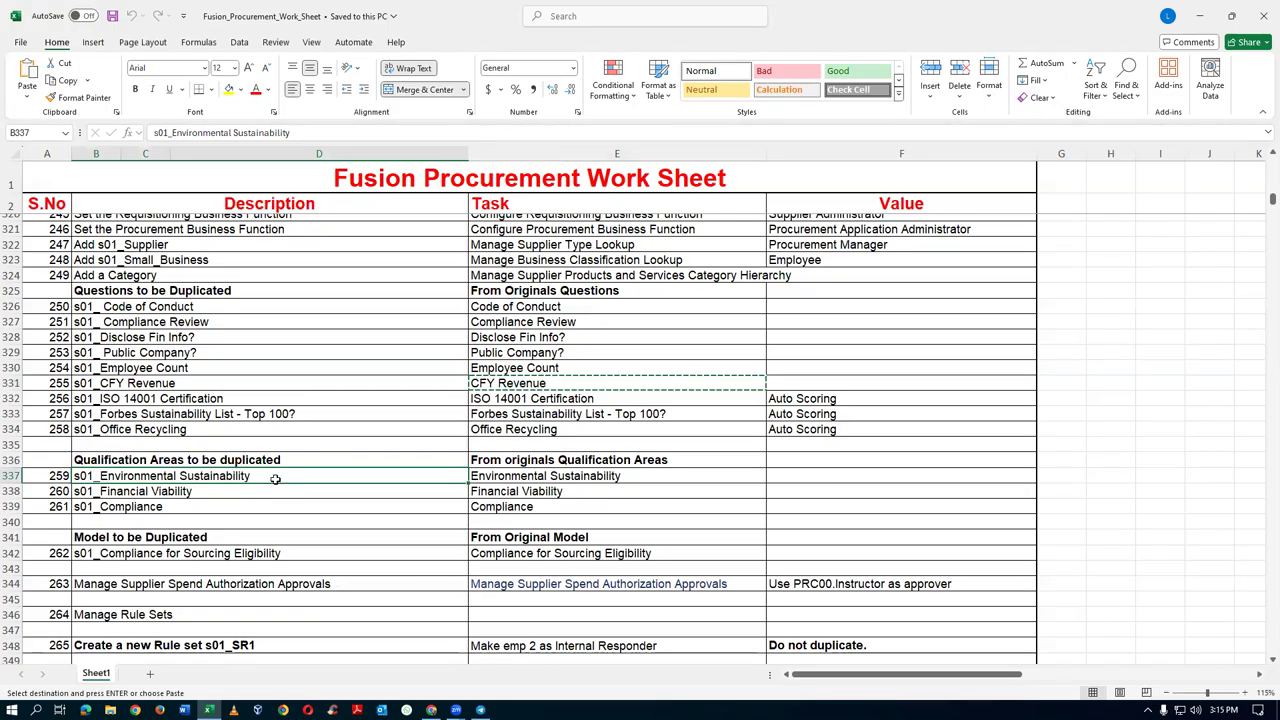
pyautogui.click(709, 401)
pyautogui.moveTo(709, 401); pyautogui.dragTo(709, 428)
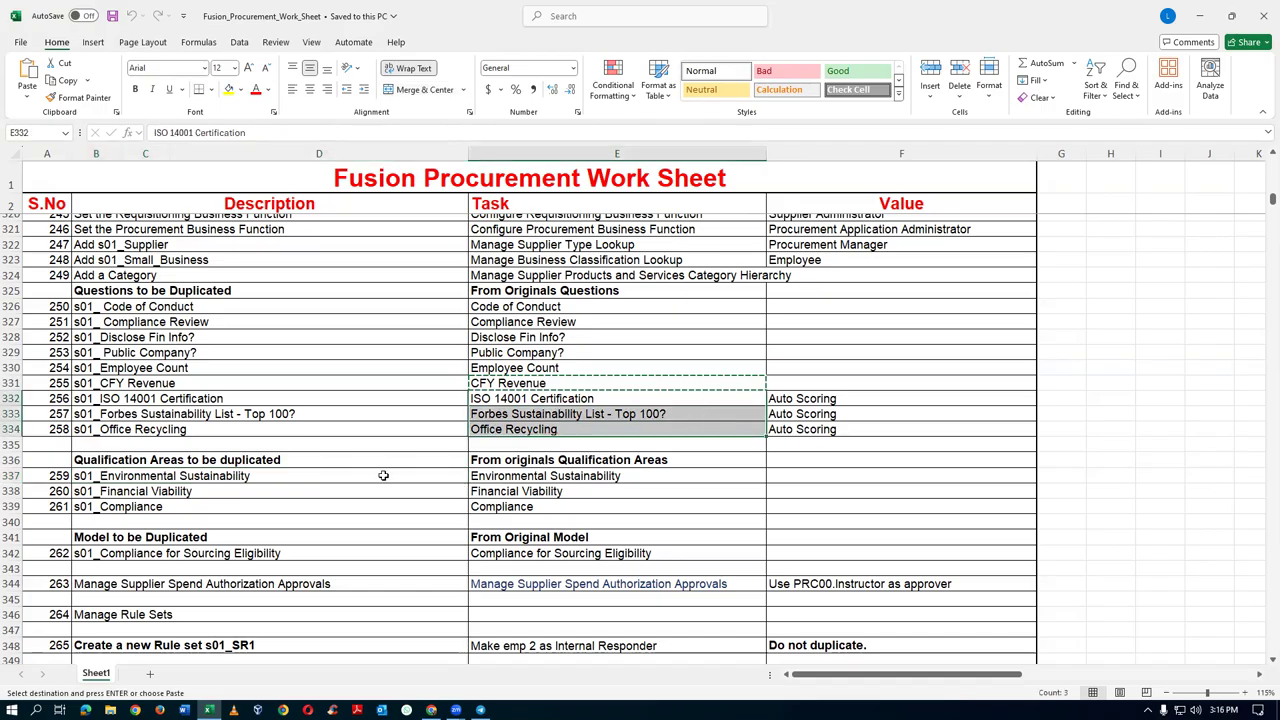
pyautogui.click(279, 476)
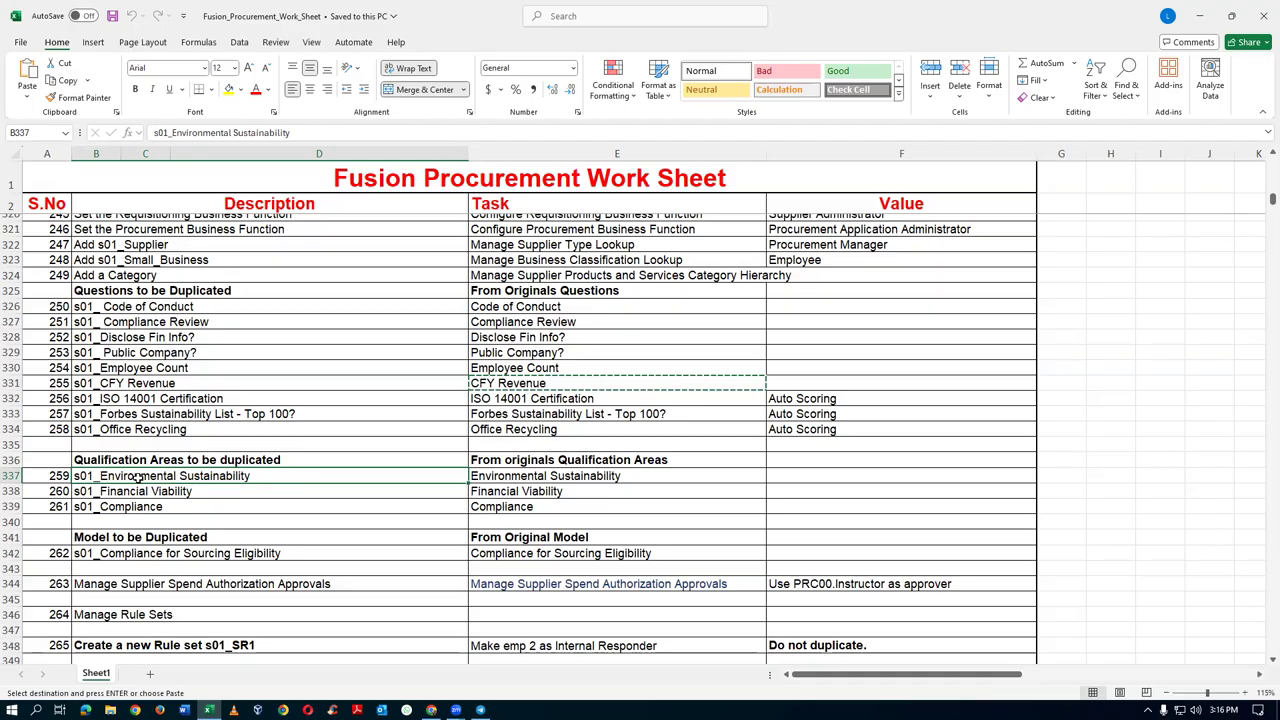
pyautogui.click(591, 400)
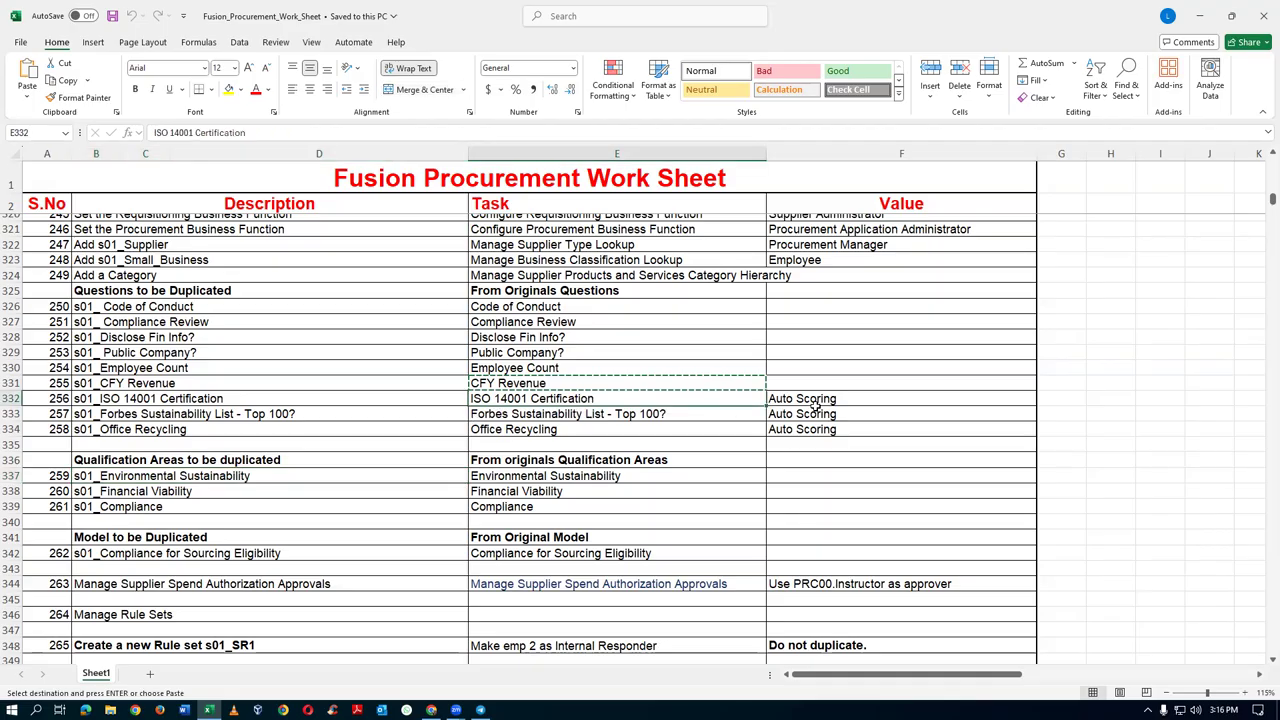
pyautogui.click(697, 415)
pyautogui.click(668, 400)
pyautogui.hotkey('ctrl', 'c')
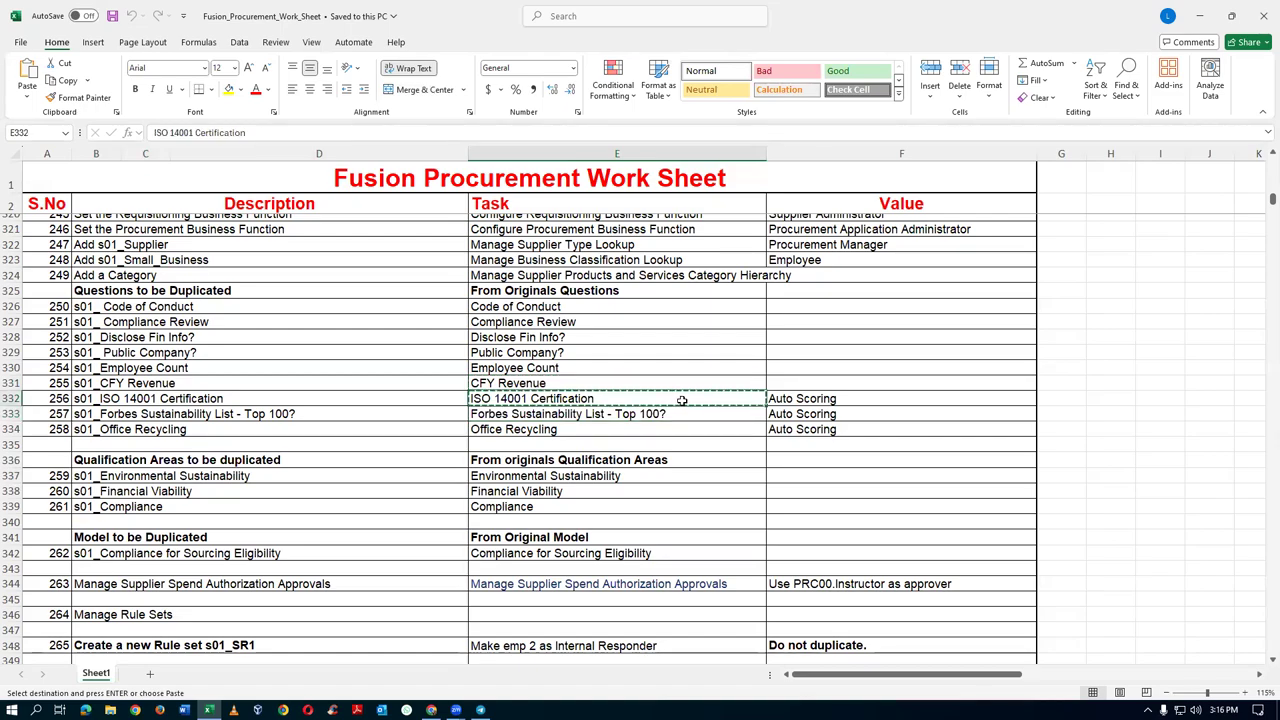
pyautogui.hotkey('alt', 'Tab')
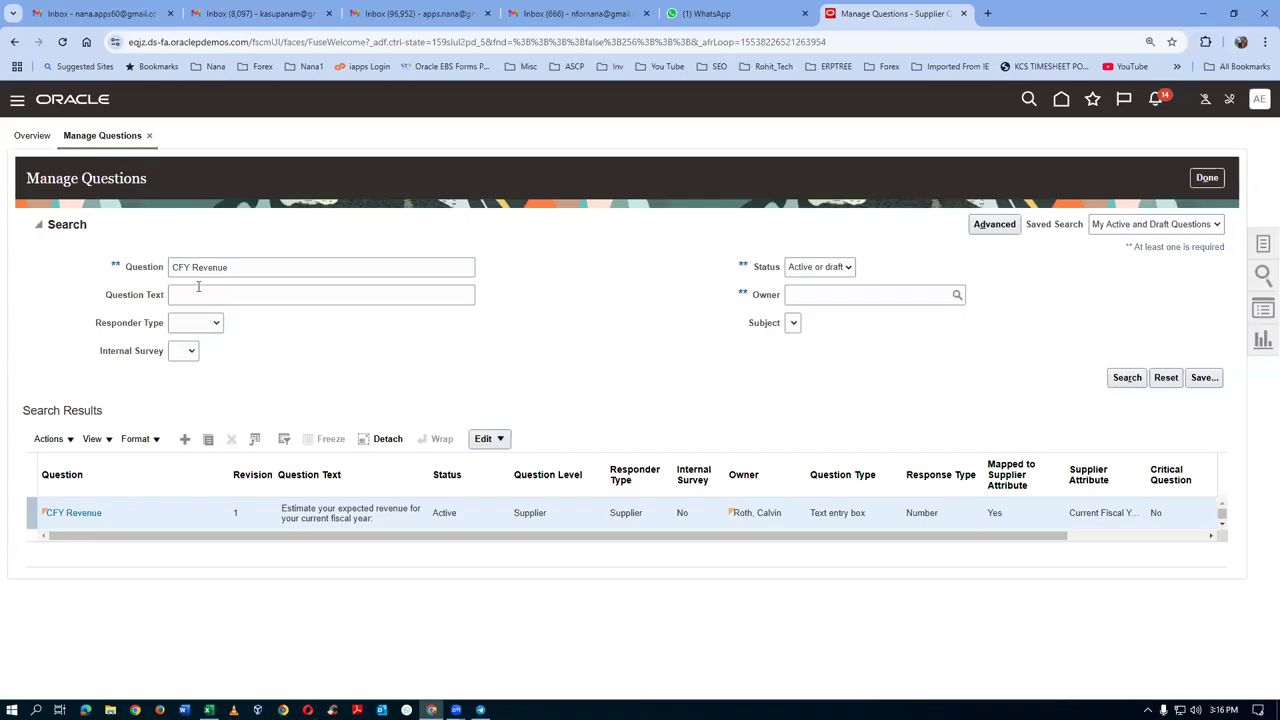
# - Search for ISO 14001 Certification and duplicate it as a01_ISO 14001 Certification
pyautogui.moveTo(258, 265); pyautogui.dragTo(62, 282)
pyautogui.hotkey('ctrl', 'v')
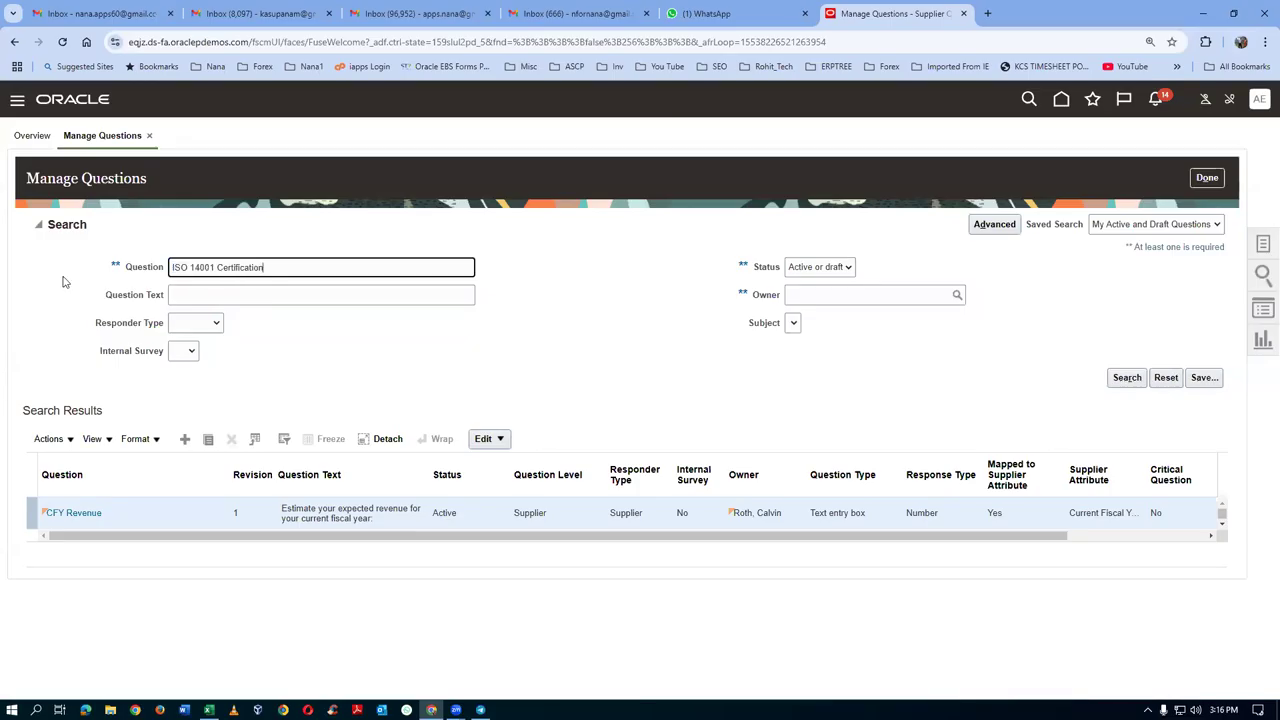
pyautogui.click(1127, 377)
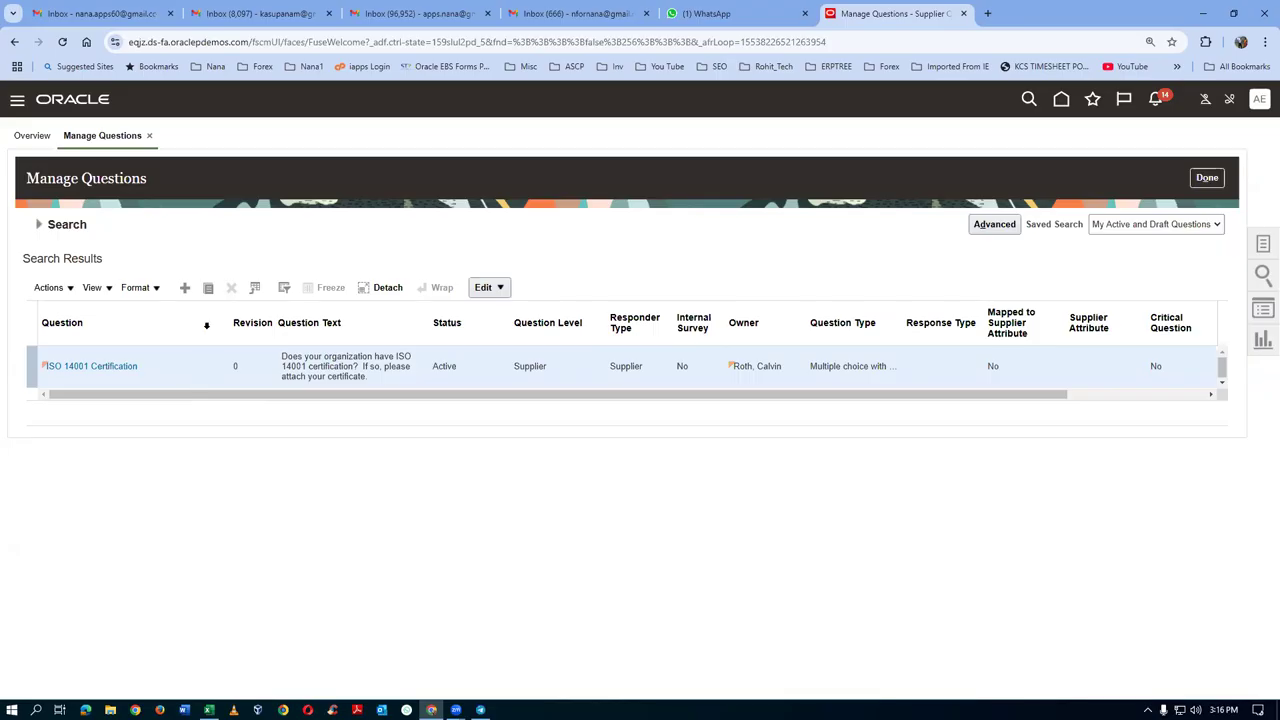
pyautogui.click(206, 289)
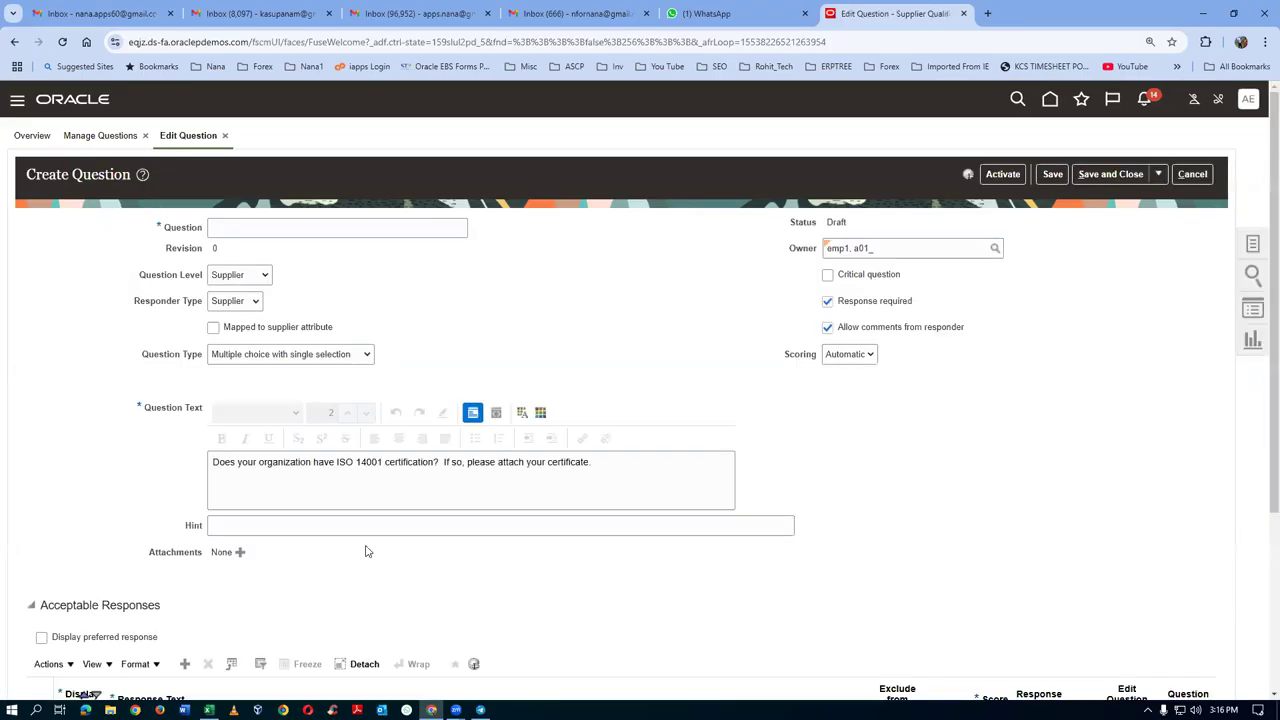
pyautogui.click(253, 234)
pyautogui.write('a01_')
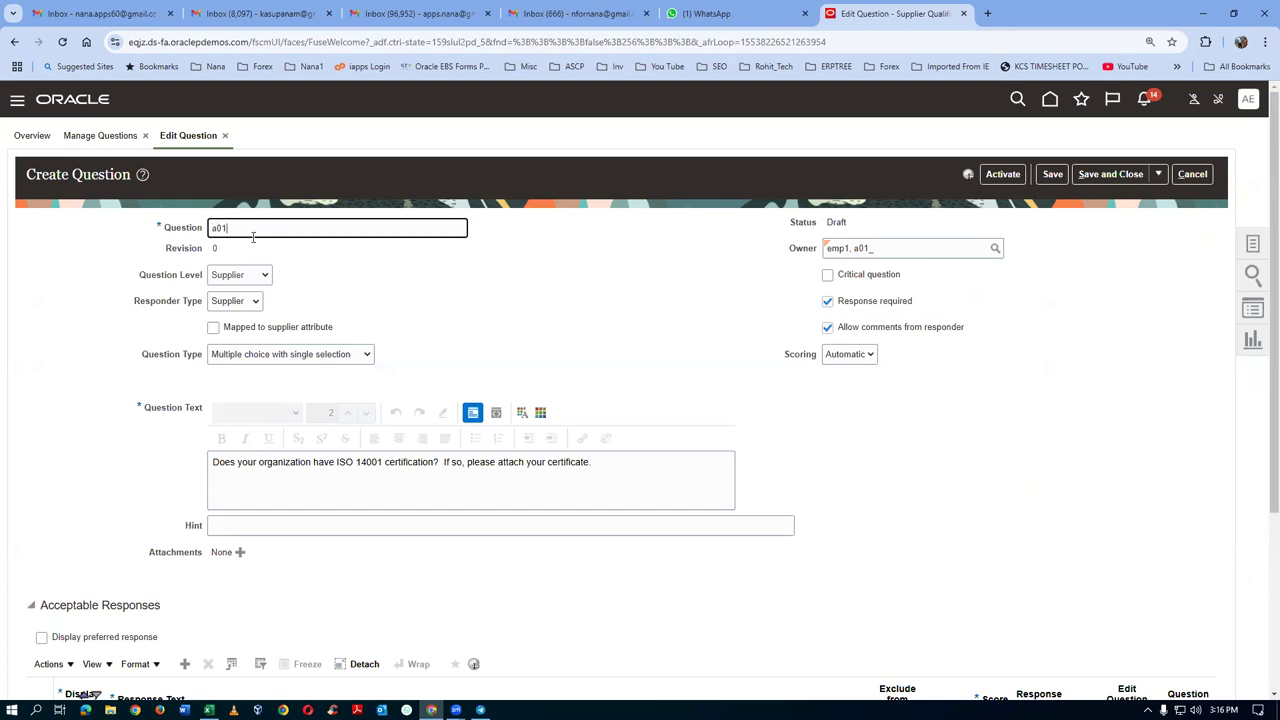
pyautogui.hotkey('ctrl', 'v')
pyautogui.click(490, 320)
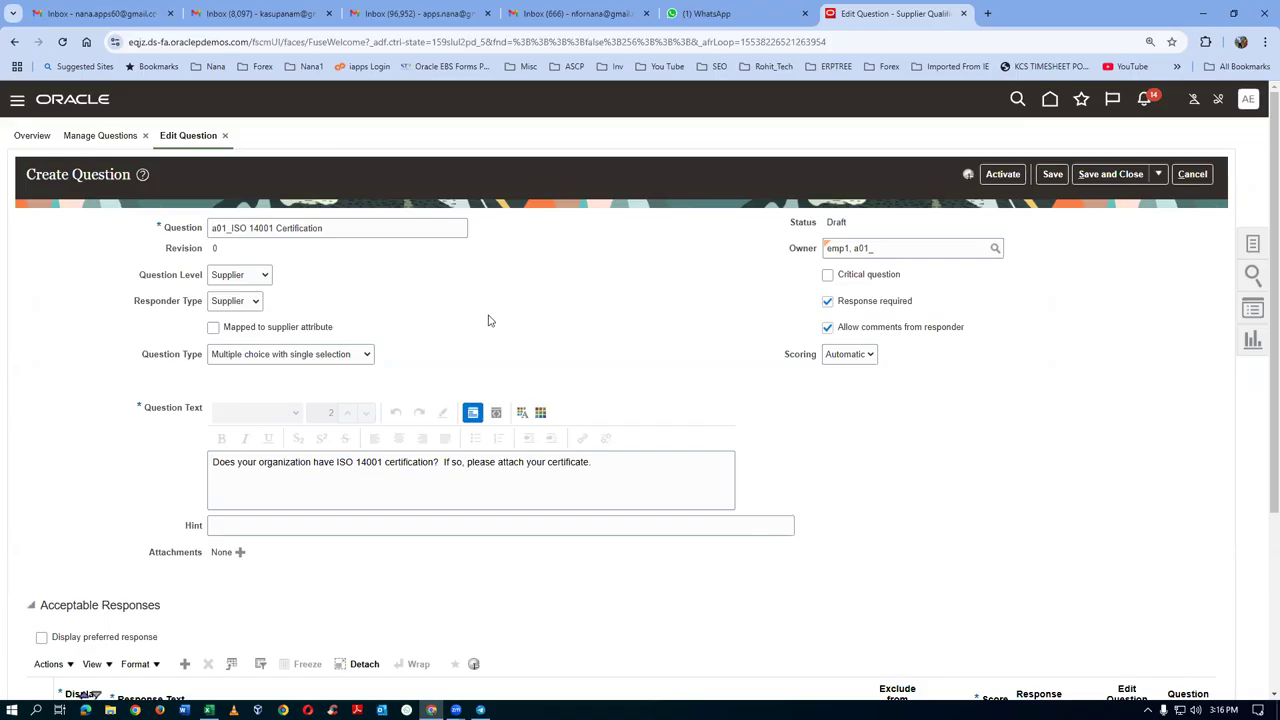
# - Review the draft's responses and scores: Yes 100, In Process 25, No 0
pyautogui.scroll(-2, 488, 320)
pyautogui.scroll(-1, 485, 316)
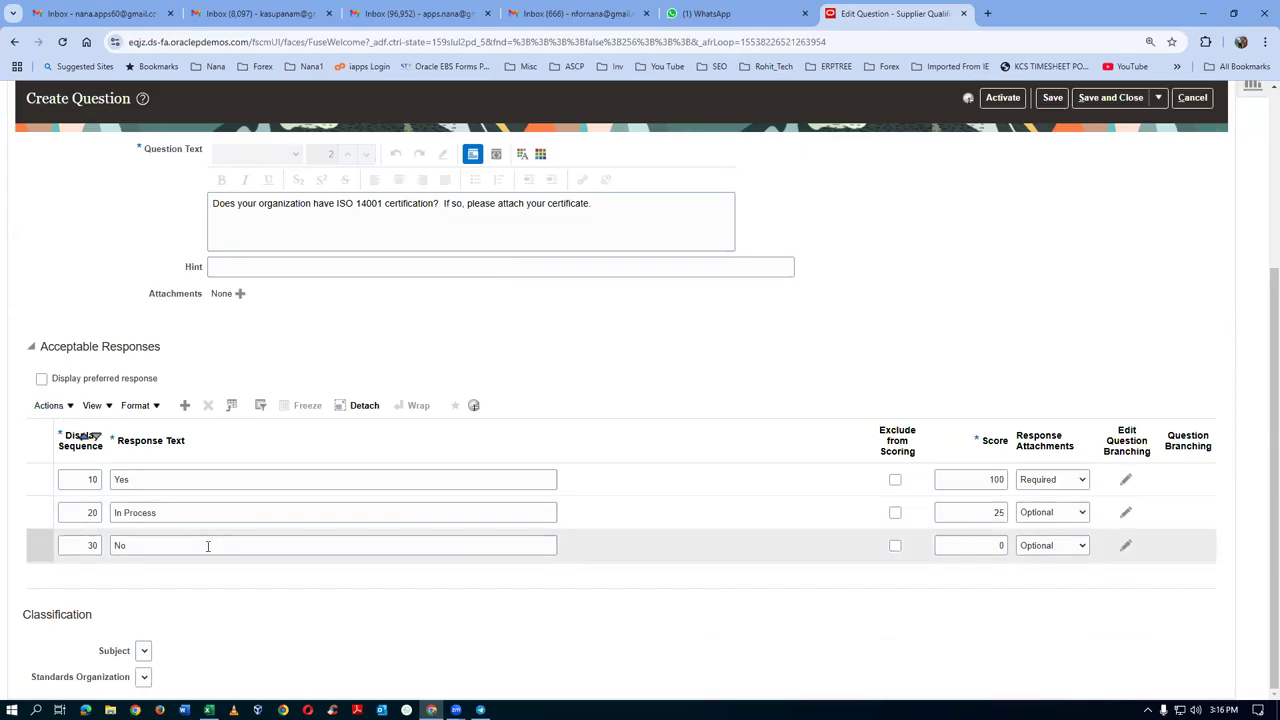
pyautogui.scroll(2, 208, 545)
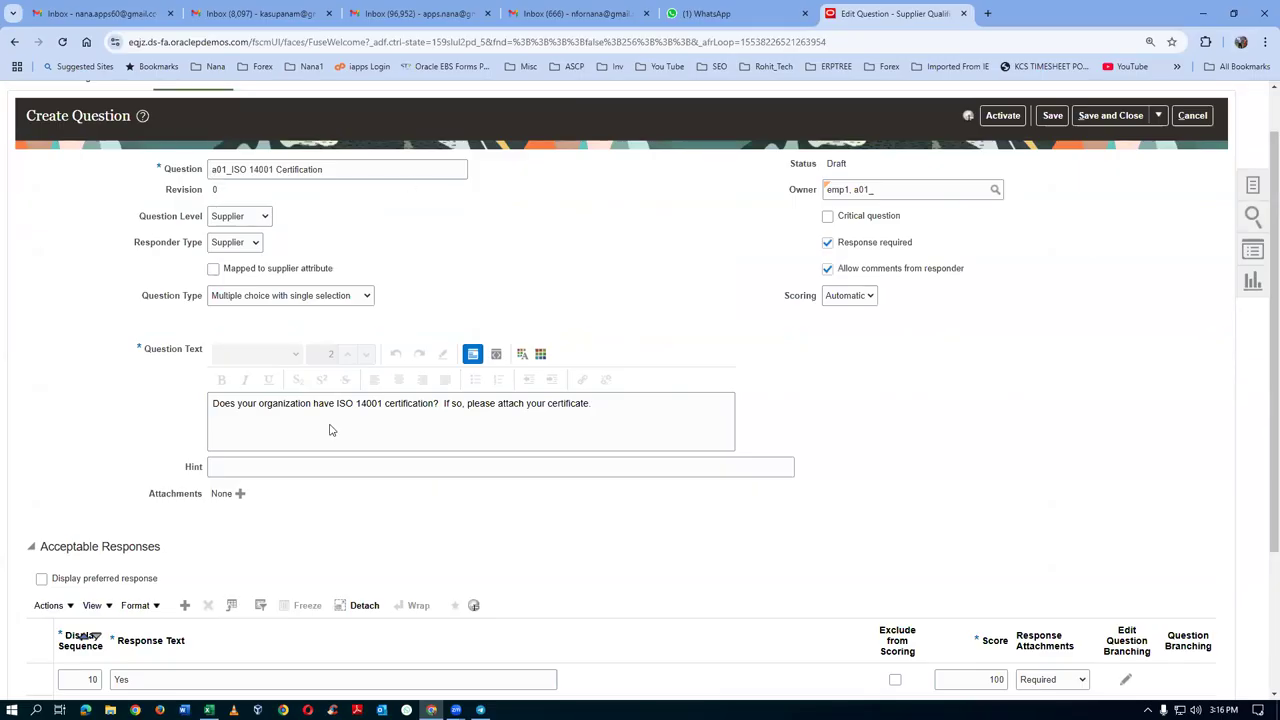
pyautogui.scroll(-2, 292, 560)
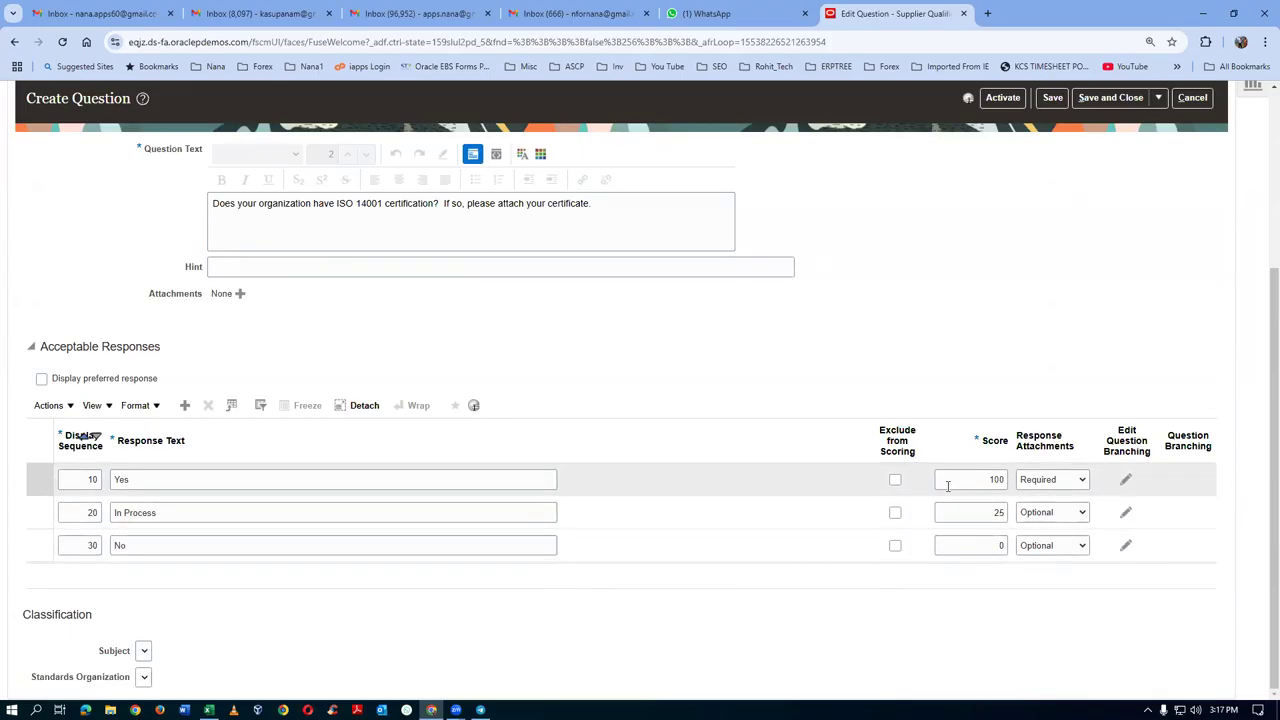
pyautogui.click(196, 511)
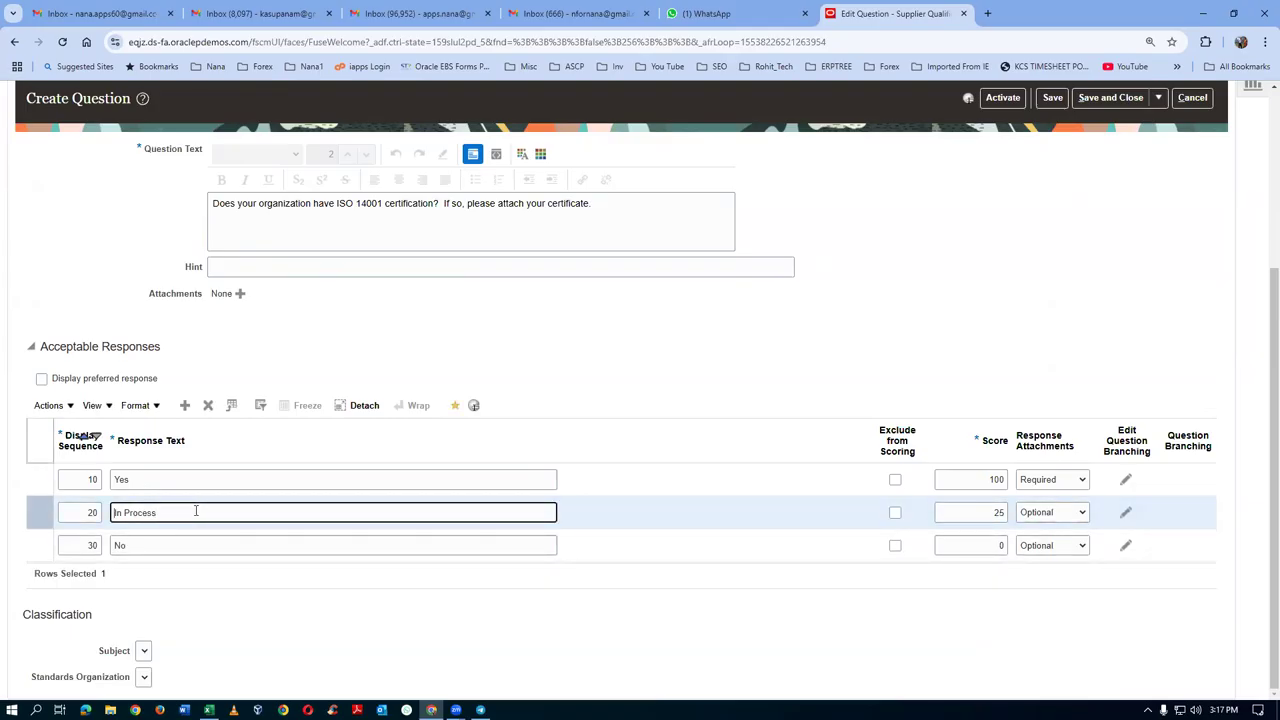
pyautogui.click(987, 515)
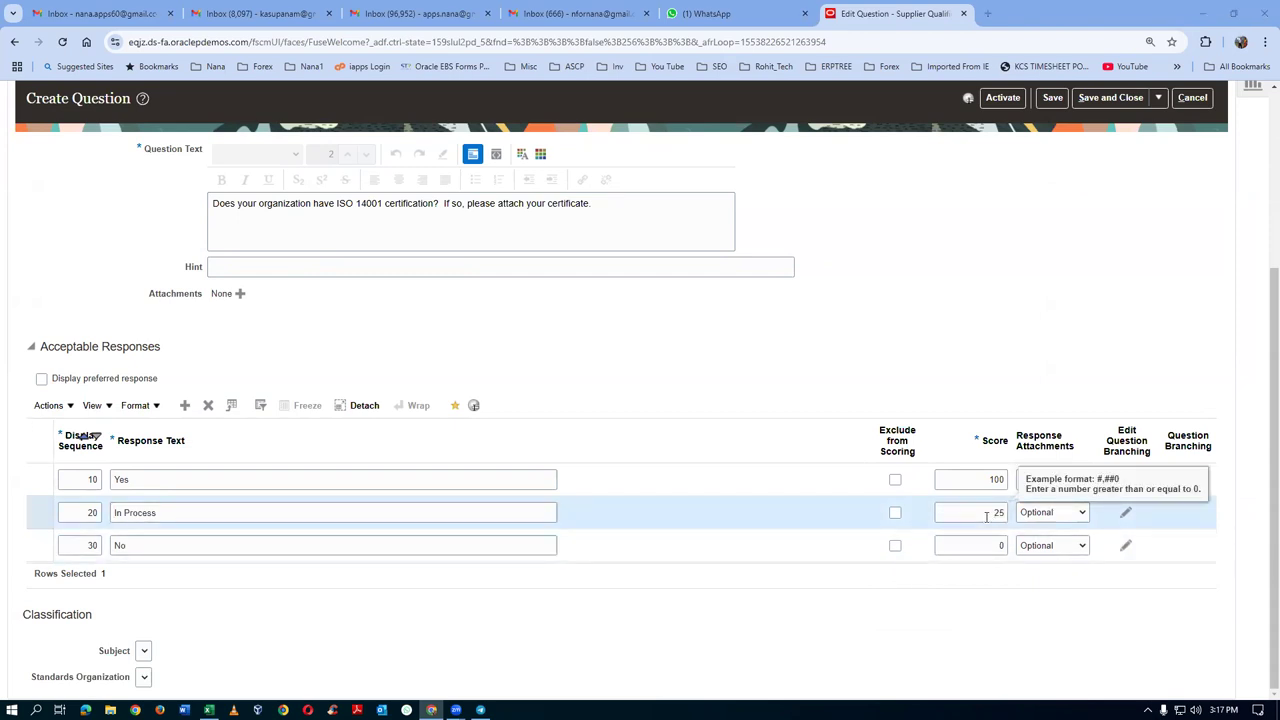
pyautogui.hotkey('alt', 'Tab')
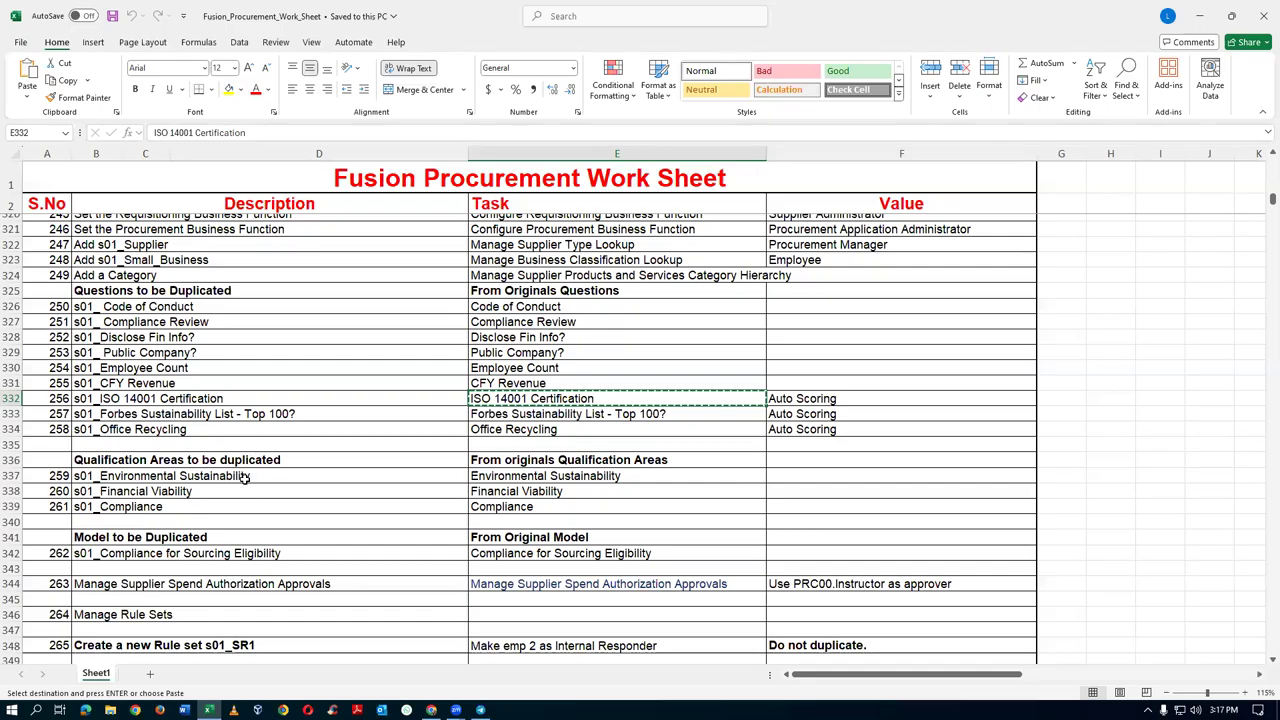
# - Review ISO 14001 Certification, Forbes Sustainability List - Top 100?, Office Recycling and s01_Environmental Sustainability
pyautogui.click(243, 477)
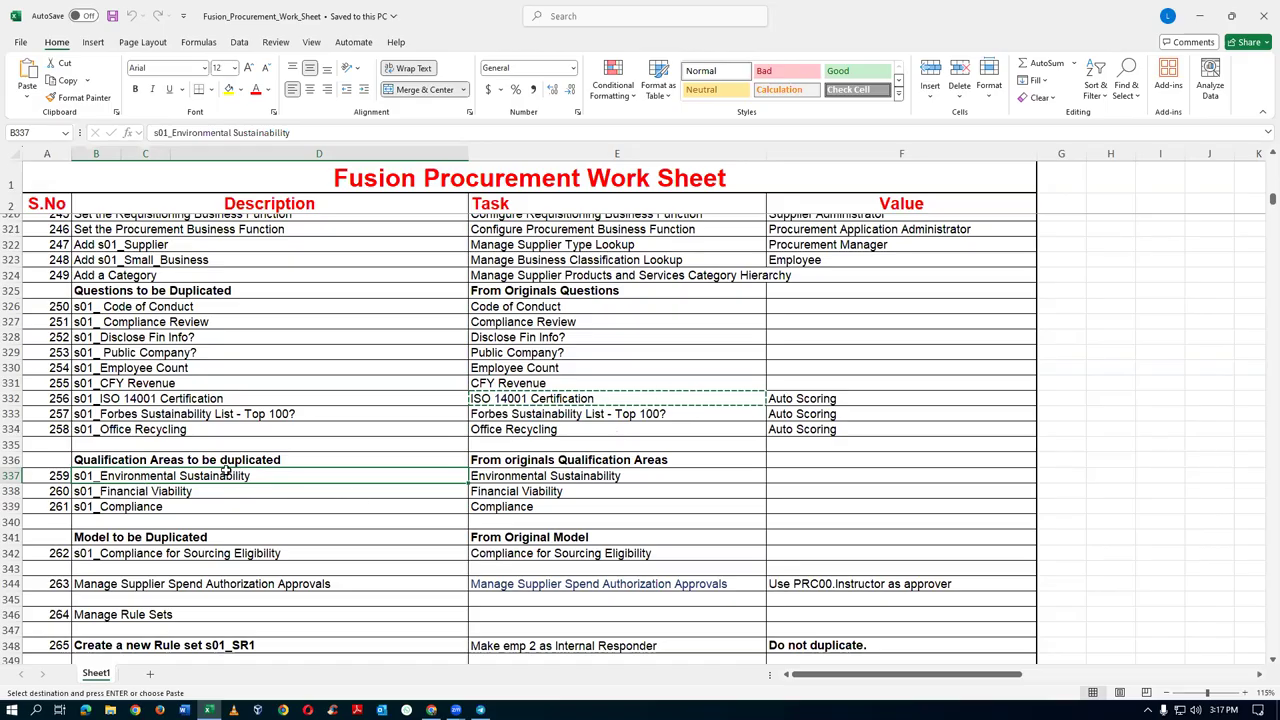
pyautogui.moveTo(285, 484); pyautogui.dragTo(285, 484)
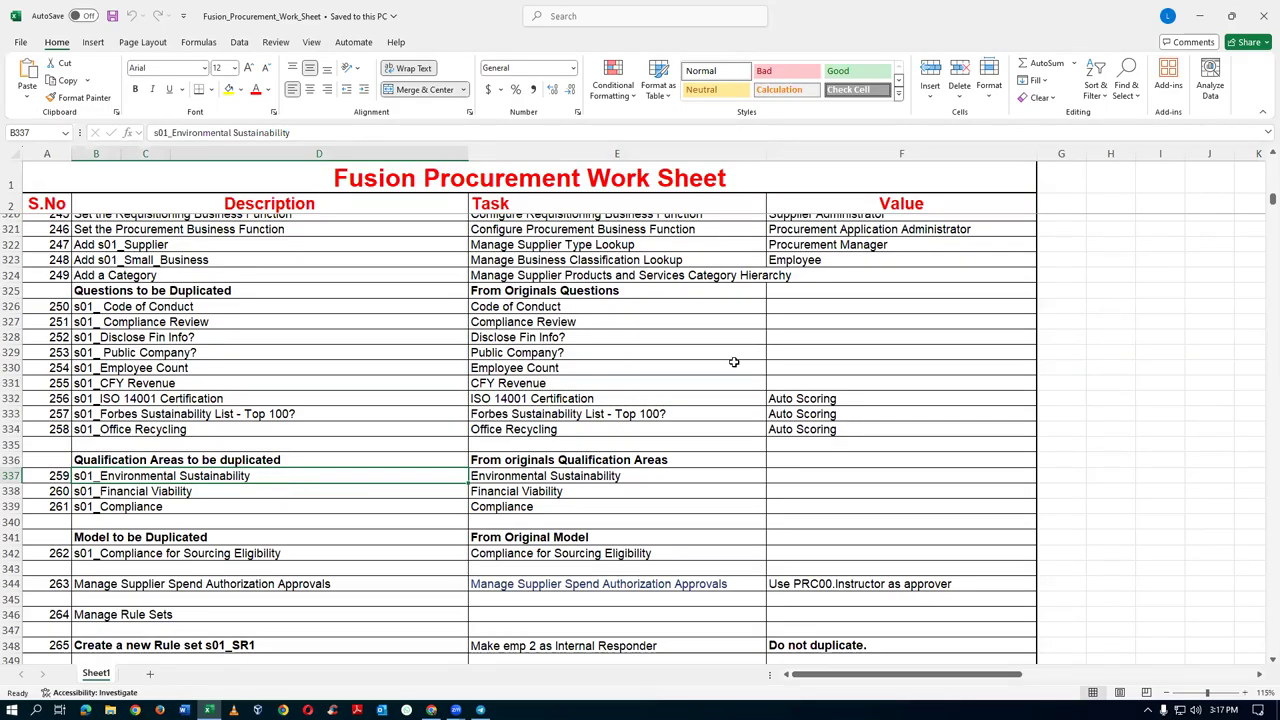
pyautogui.click(698, 396)
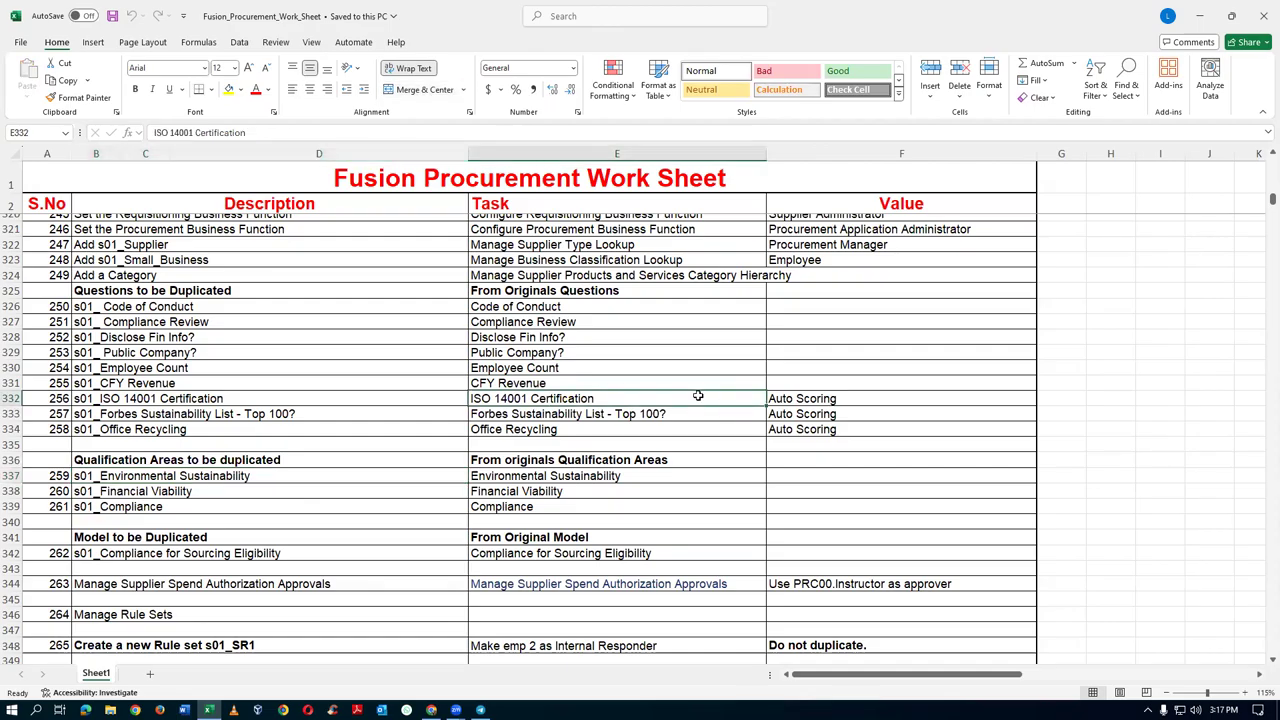
pyautogui.click(693, 416)
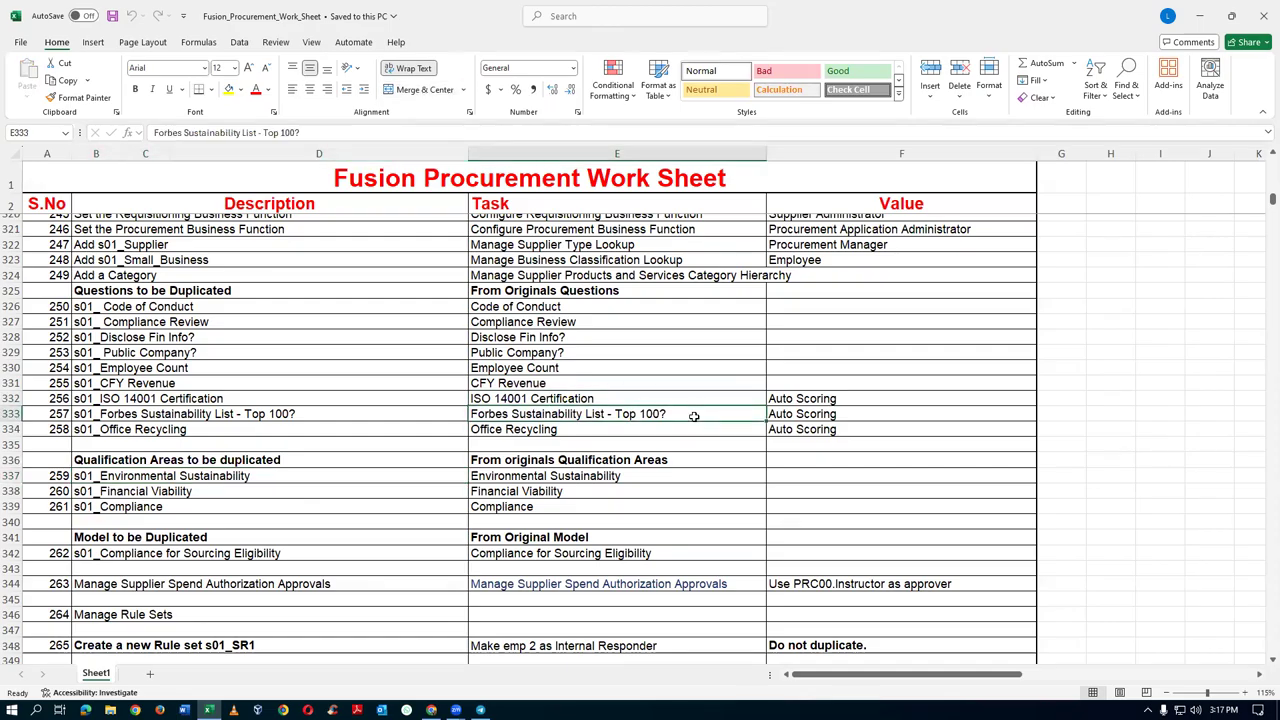
pyautogui.click(661, 429)
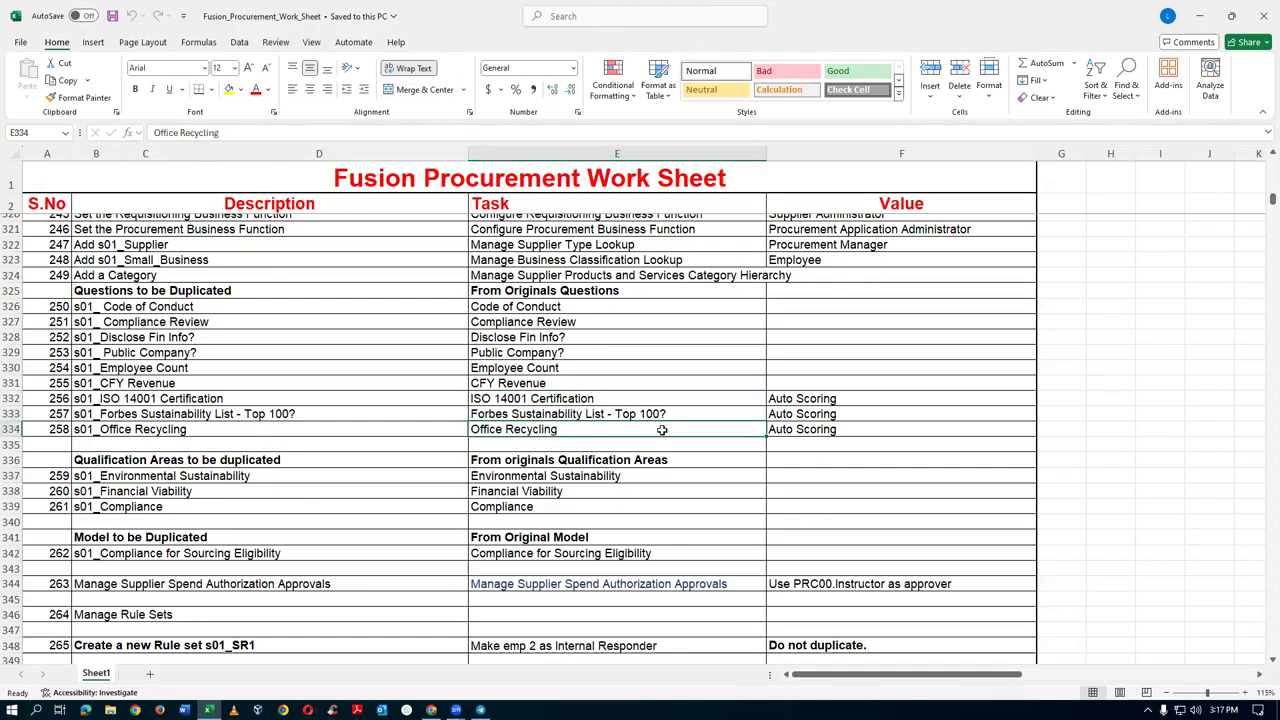
pyautogui.click(661, 398)
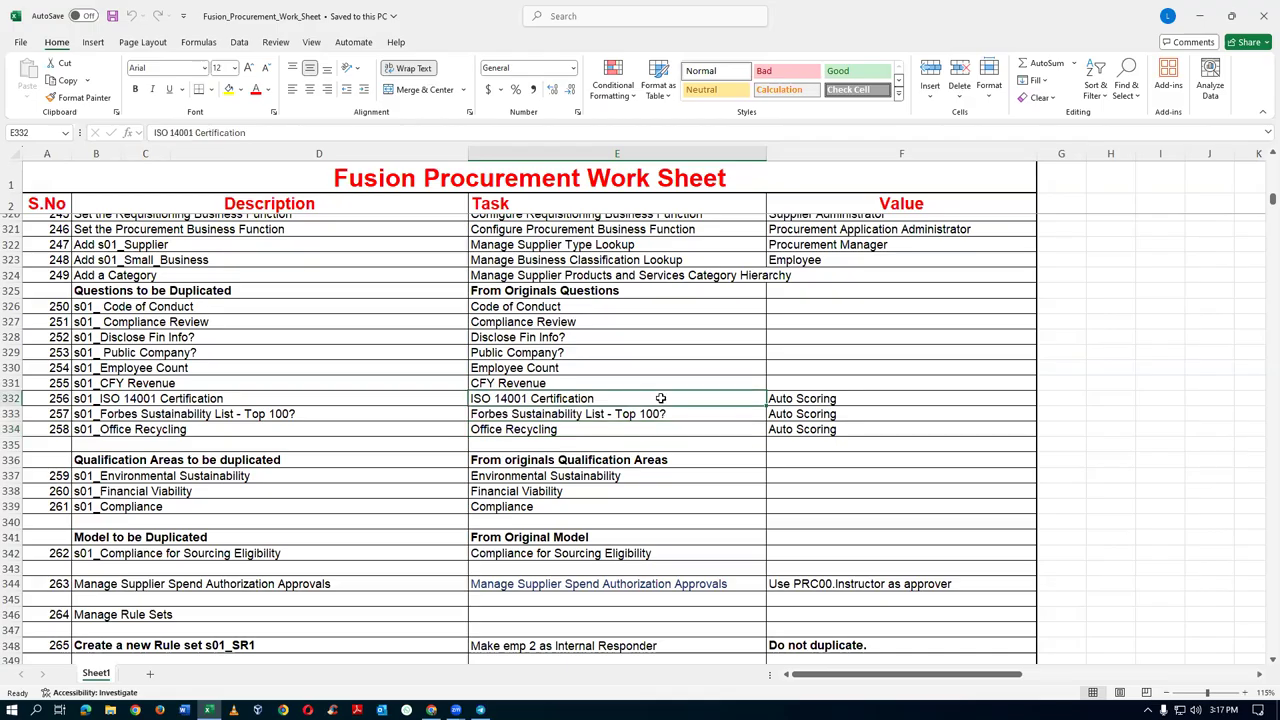
pyautogui.click(294, 479)
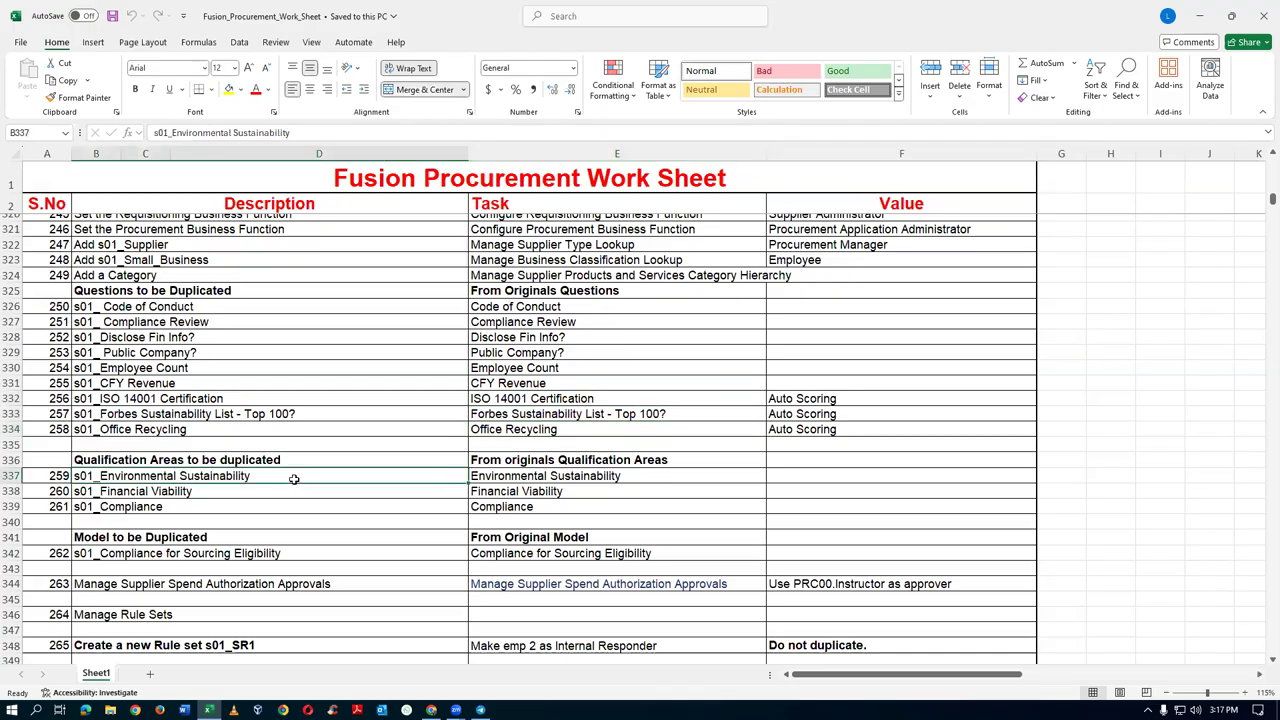
pyautogui.hotkey('alt', 'Tab')
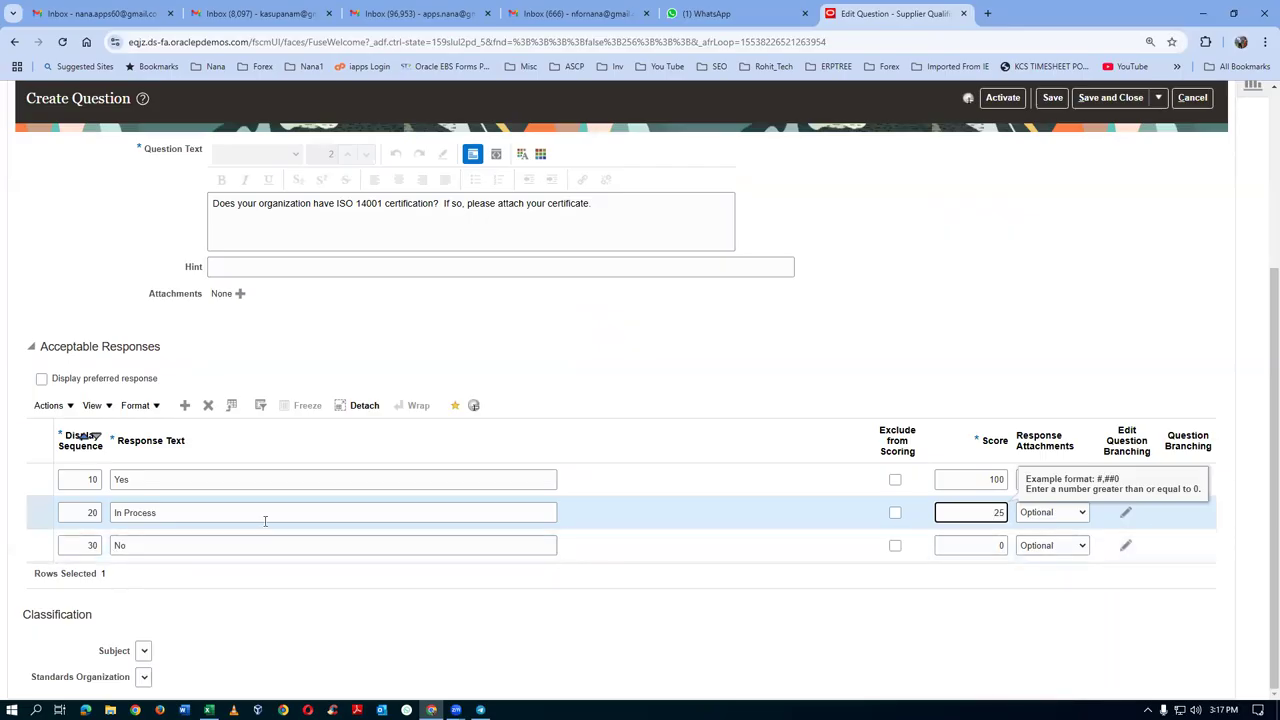
# - Check the Yes and In Process response texts and the In Process score of 25
pyautogui.doubleClick(1001, 513)
pyautogui.click(151, 479)
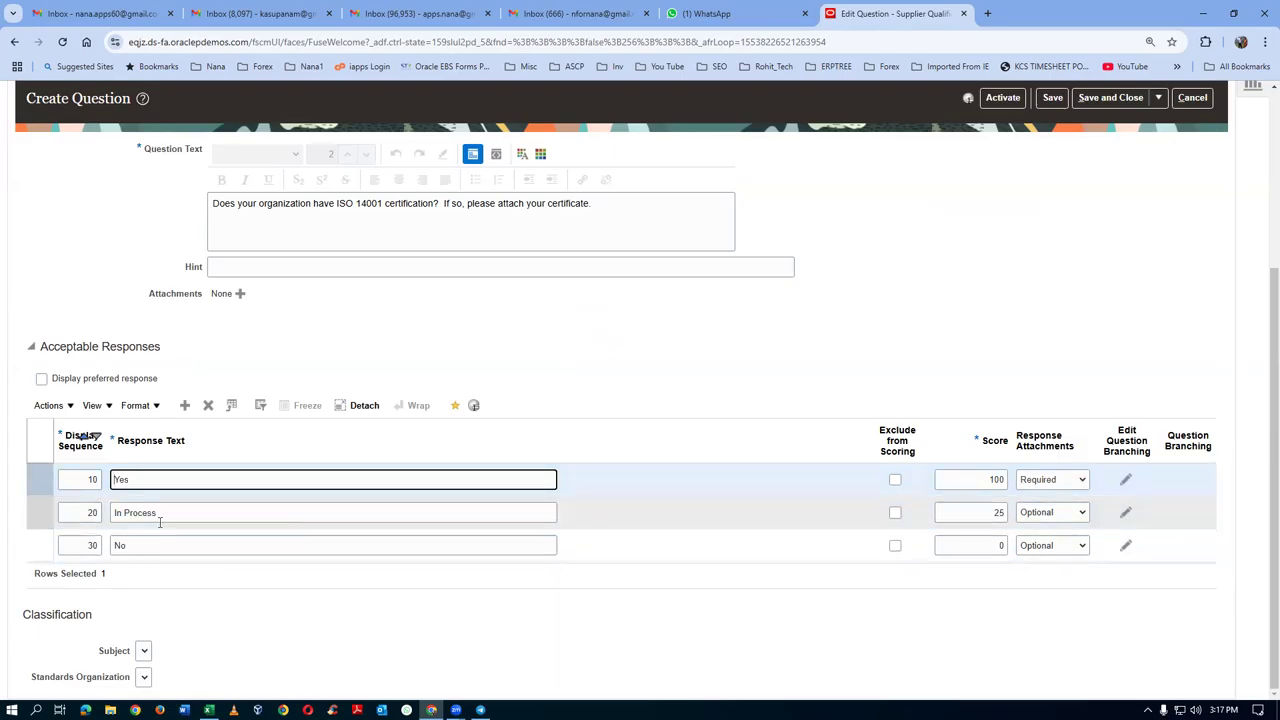
pyautogui.click(169, 513)
pyautogui.scroll(3, 457, 245)
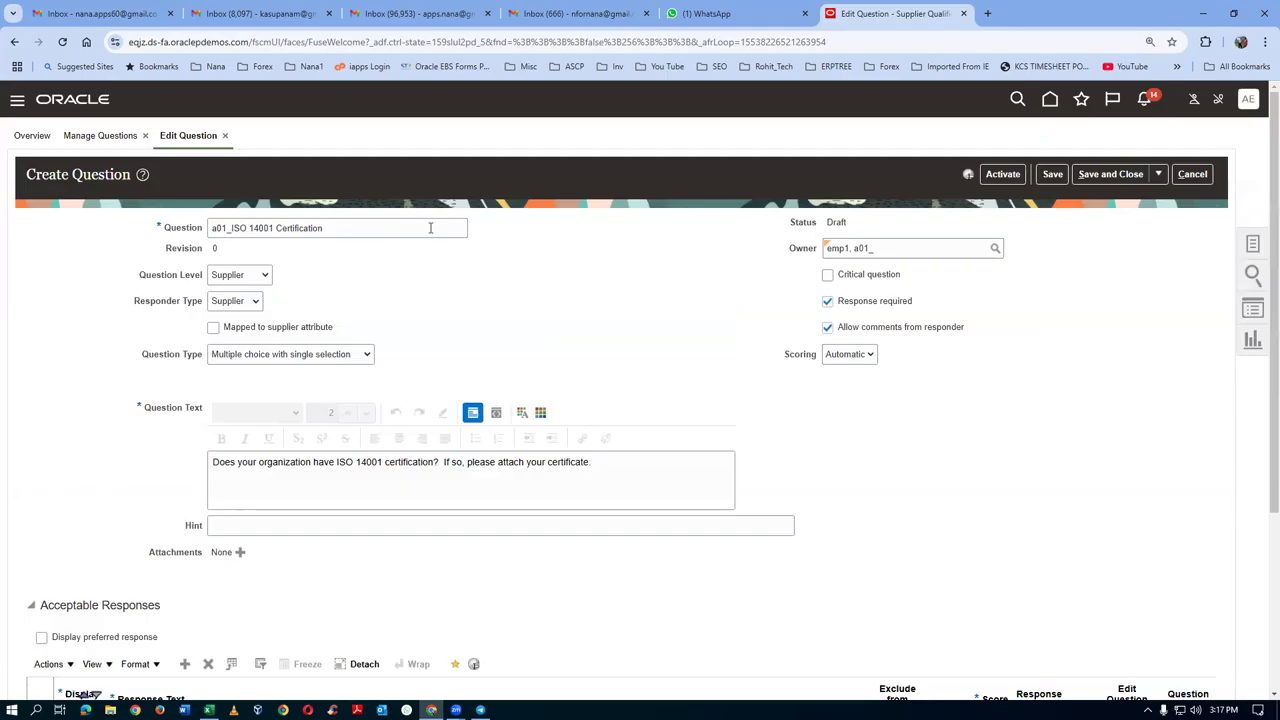
pyautogui.scroll(-2, 428, 237)
pyautogui.scroll(-2, 428, 237)
pyautogui.click(190, 508)
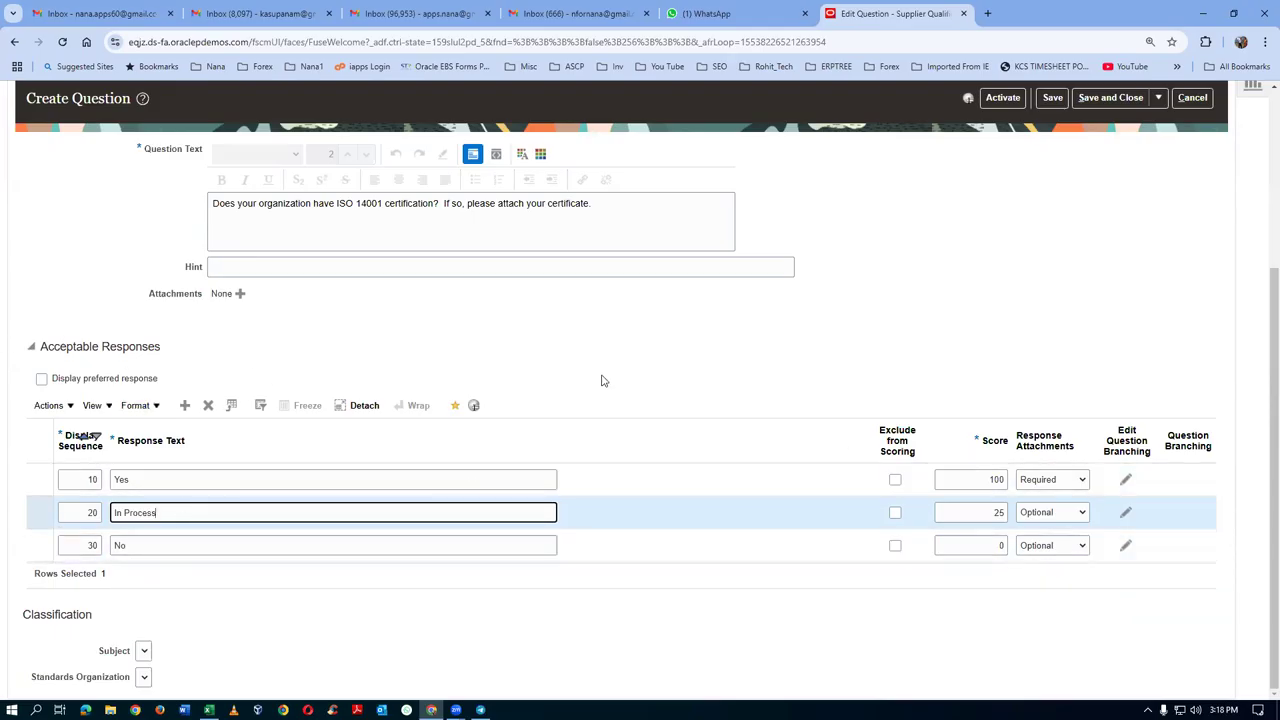
pyautogui.scroll(2, 670, 379)
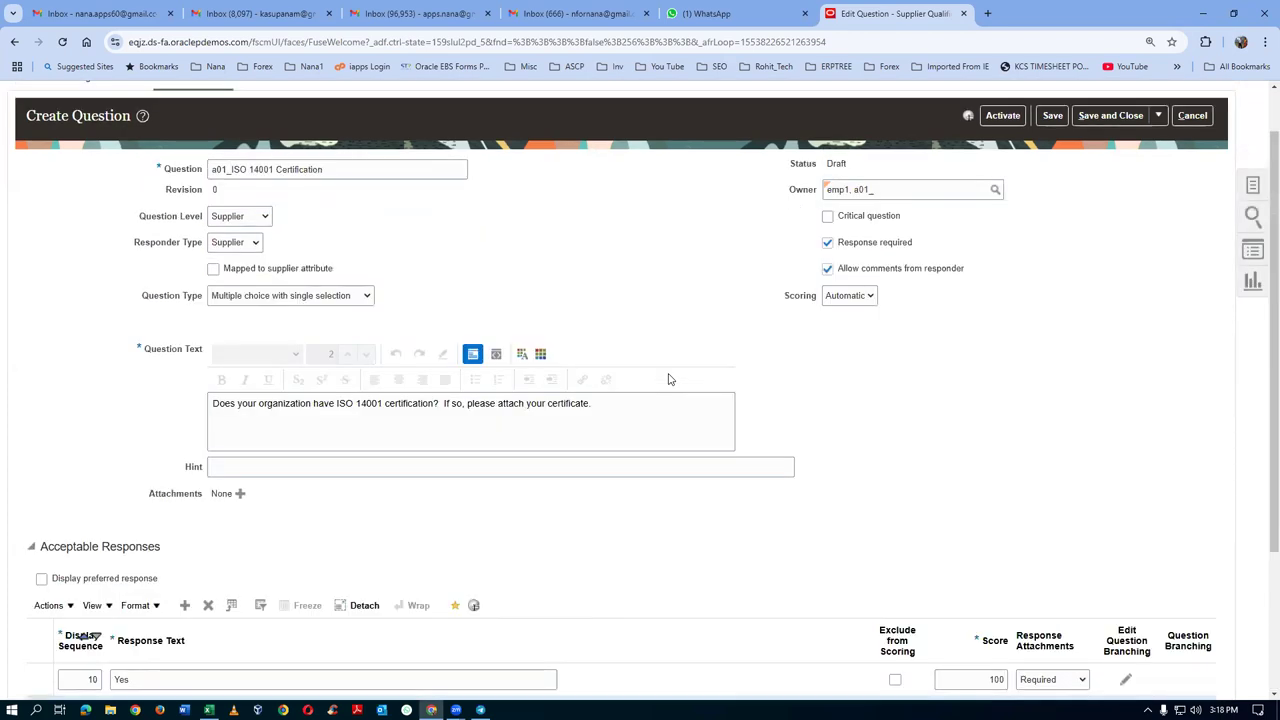
pyautogui.scroll(1, 896, 358)
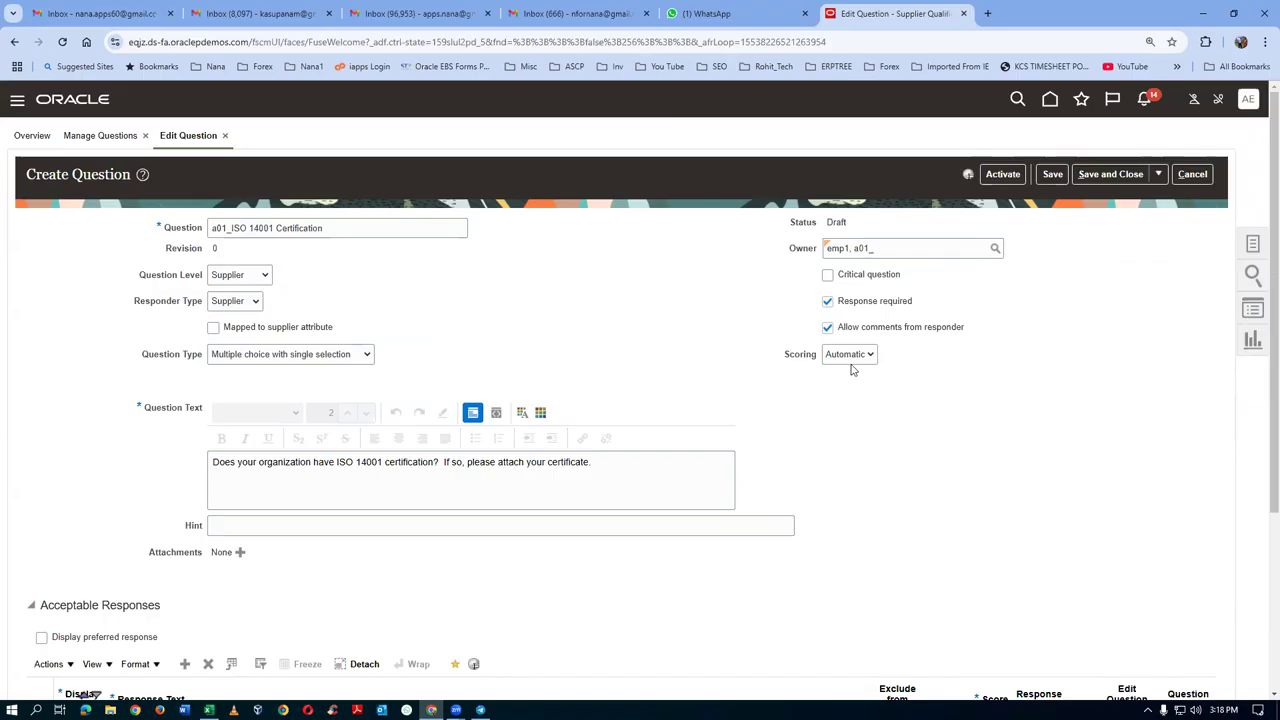
# - Save and activate a01_ISO 14001 Certification, dismissing the confirmation
pyautogui.click(1052, 174)
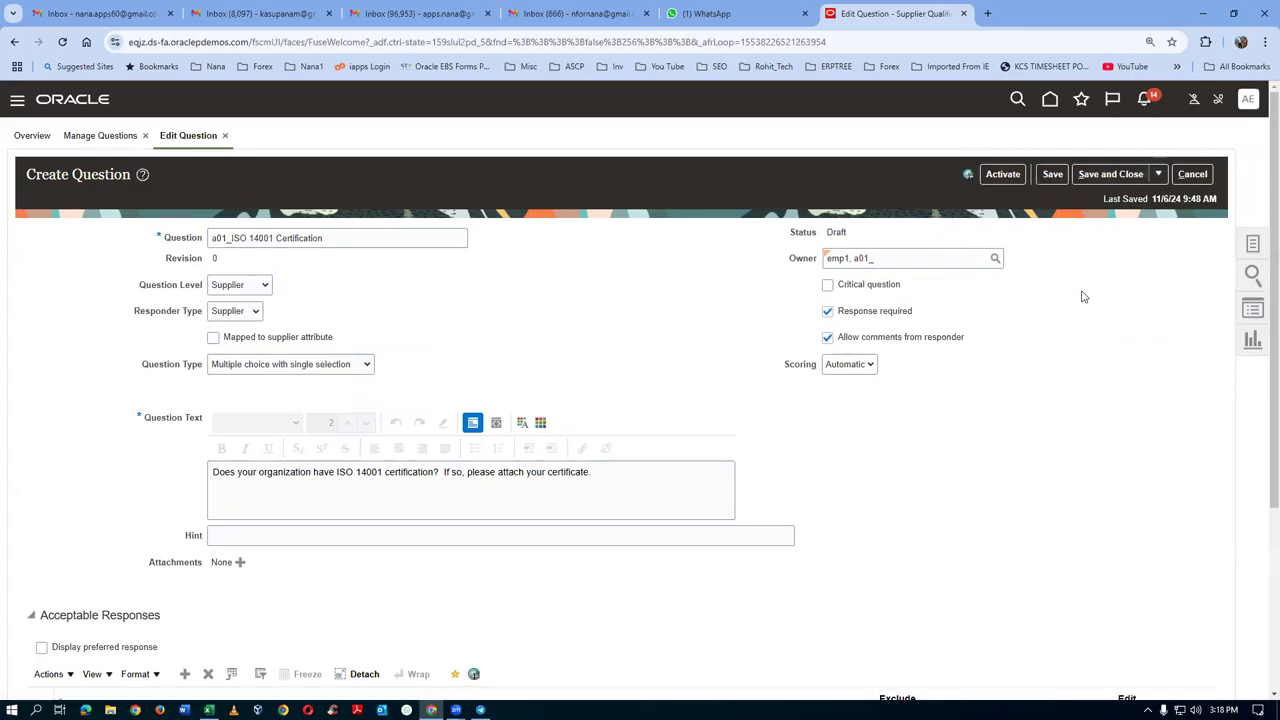
pyautogui.click(1003, 174)
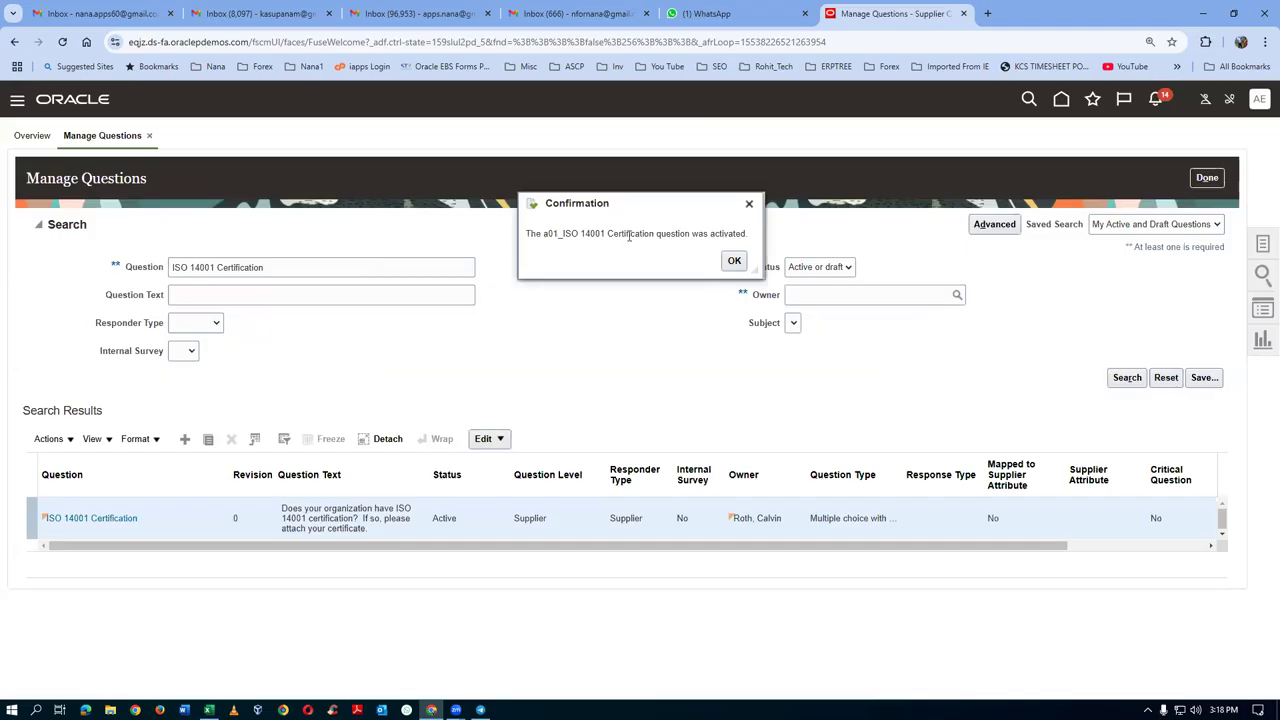
pyautogui.click(736, 262)
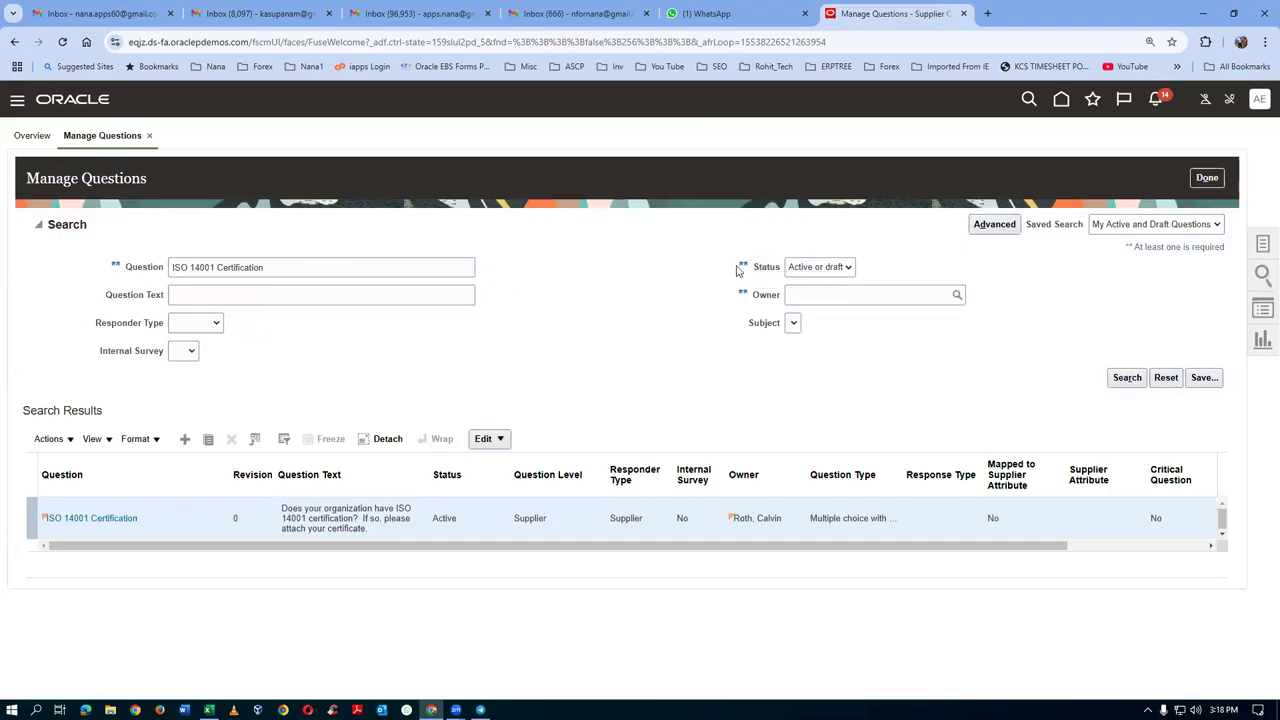
# - Copy the Forbes Sustainability List - Top 100? name from the work sheet
pyautogui.hotkey('alt', 'Tab')
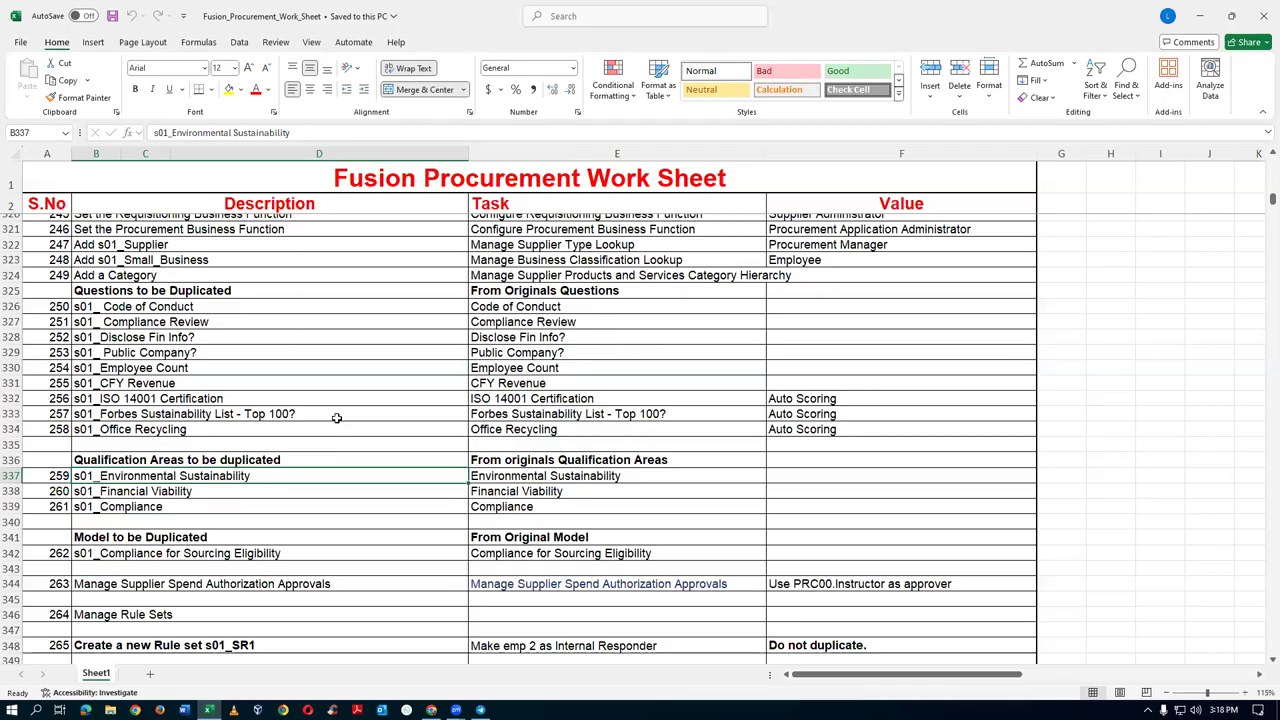
pyautogui.click(517, 414)
pyautogui.hotkey('ctrl', 'c')
pyautogui.hotkey('alt', 'Tab')
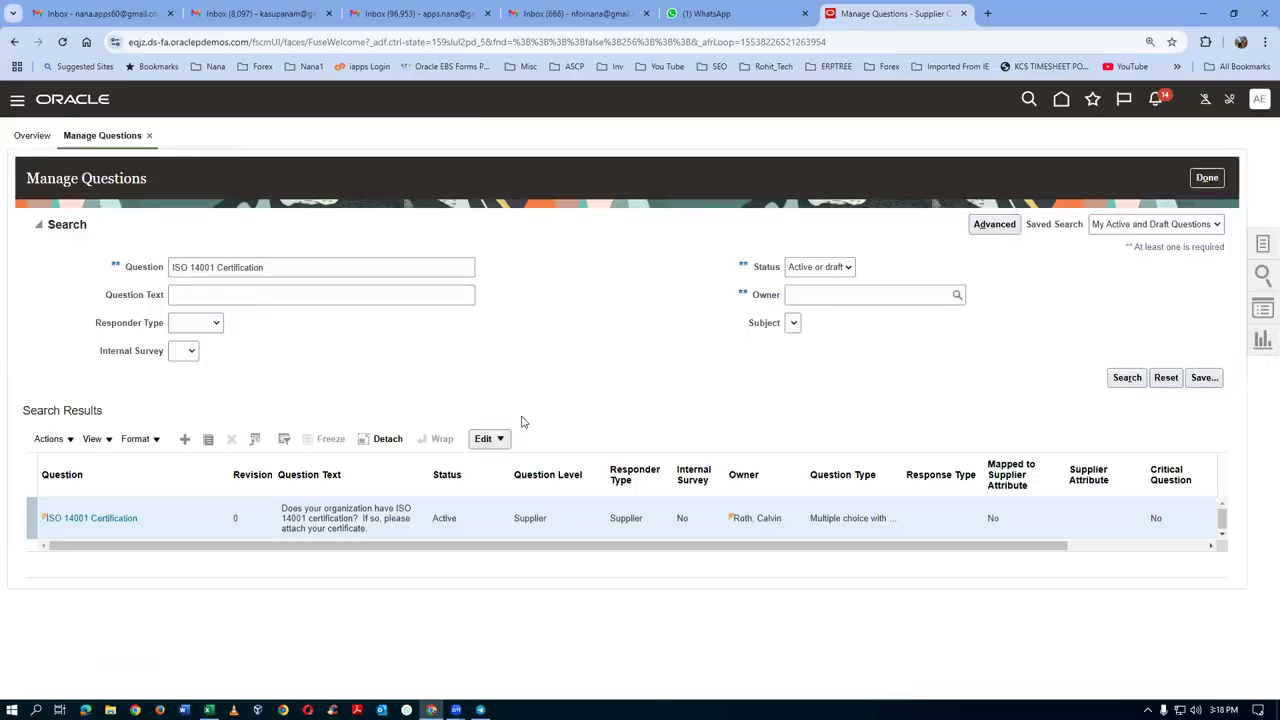
# - Search for the Forbes question and name its duplicate a01_Forbes Sustainability List - Top 100?
pyautogui.tripleClick(294, 267)
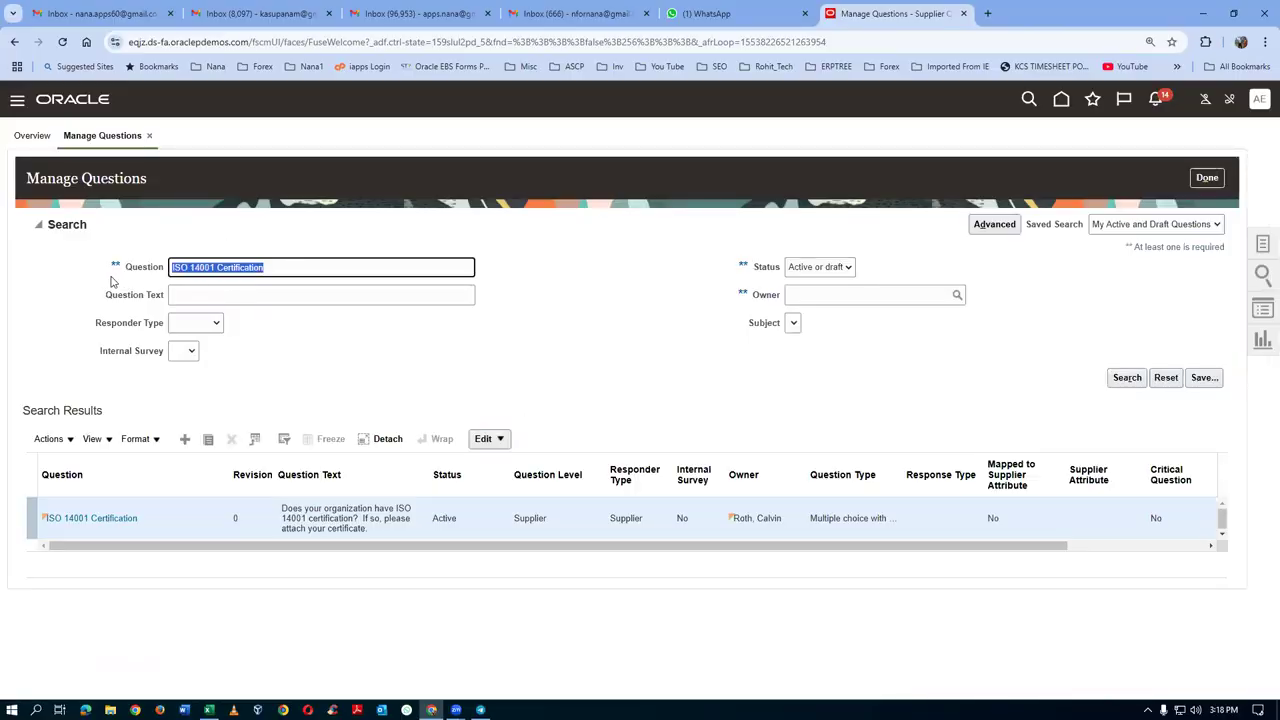
pyautogui.hotkey('ctrl', 'v')
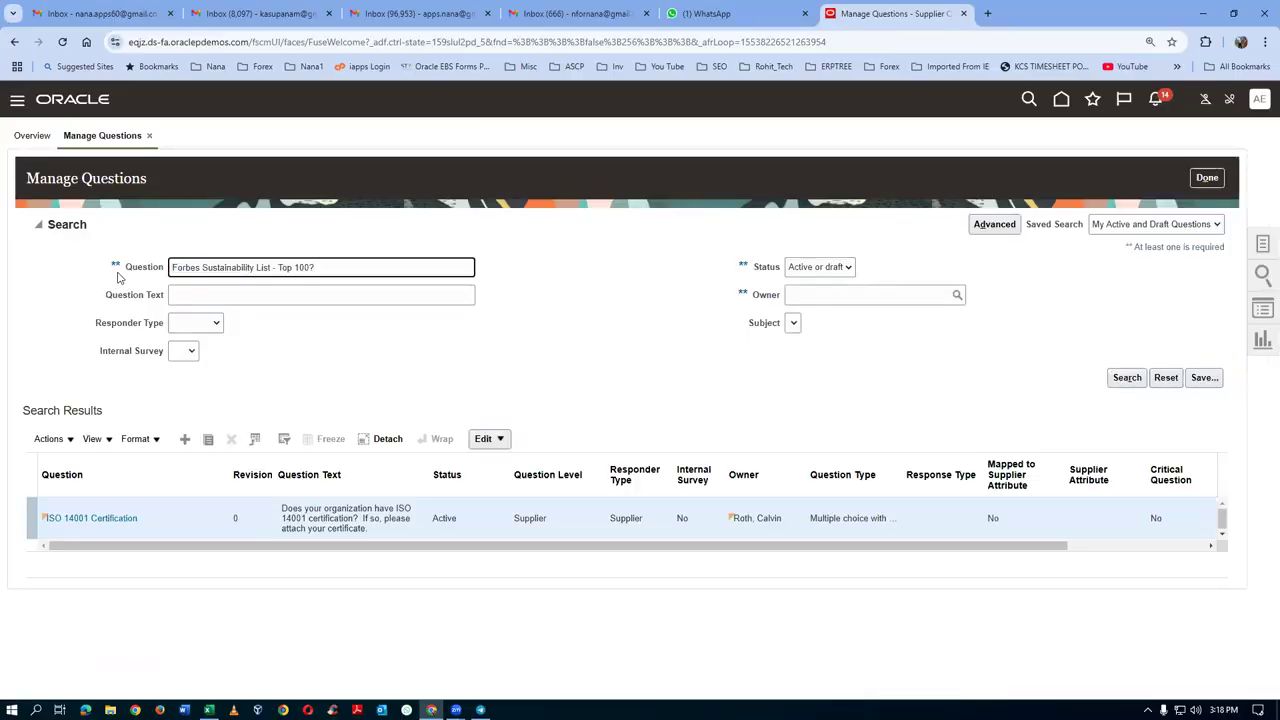
pyautogui.click(1124, 384)
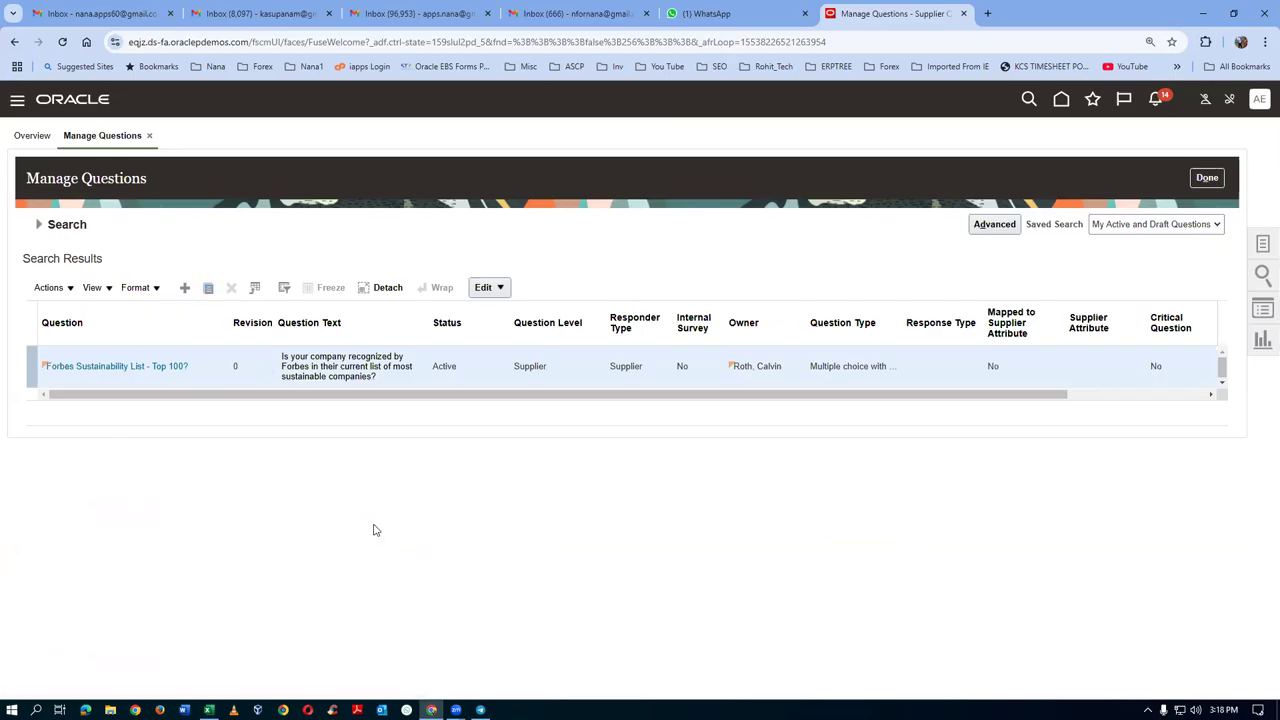
pyautogui.click(289, 229)
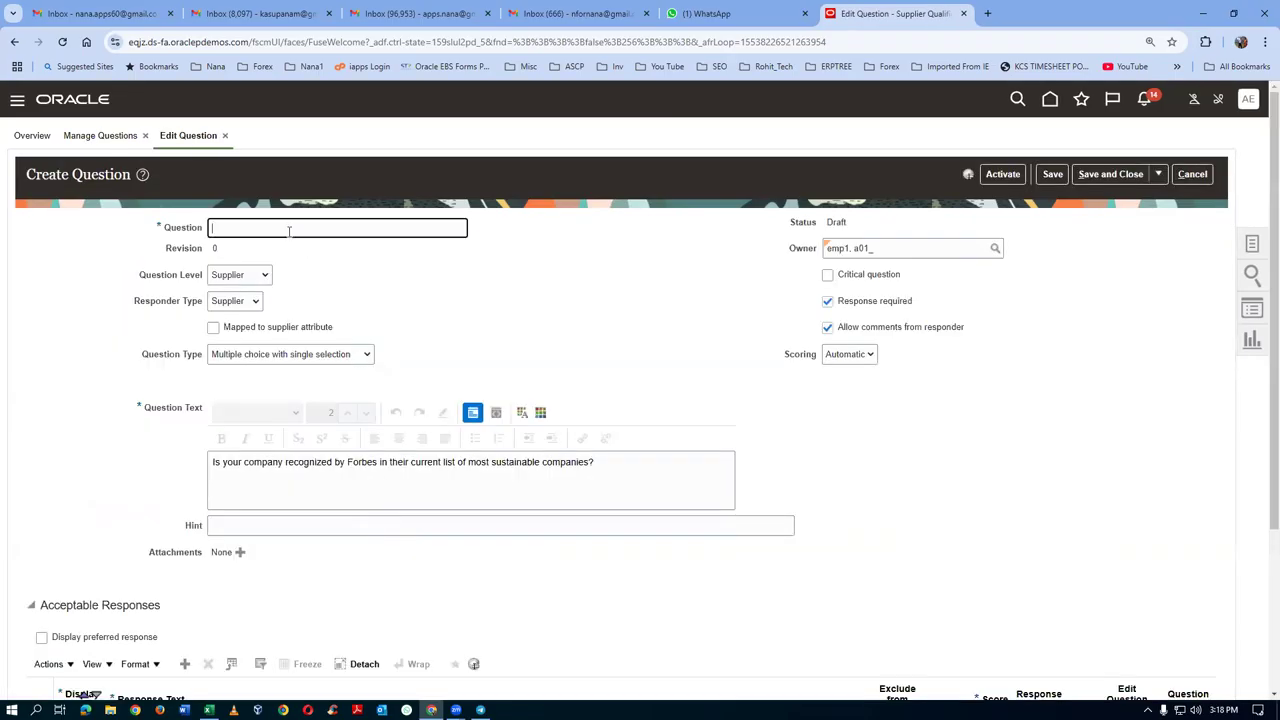
pyautogui.write('a01_')
pyautogui.hotkey('ctrl', 'v')
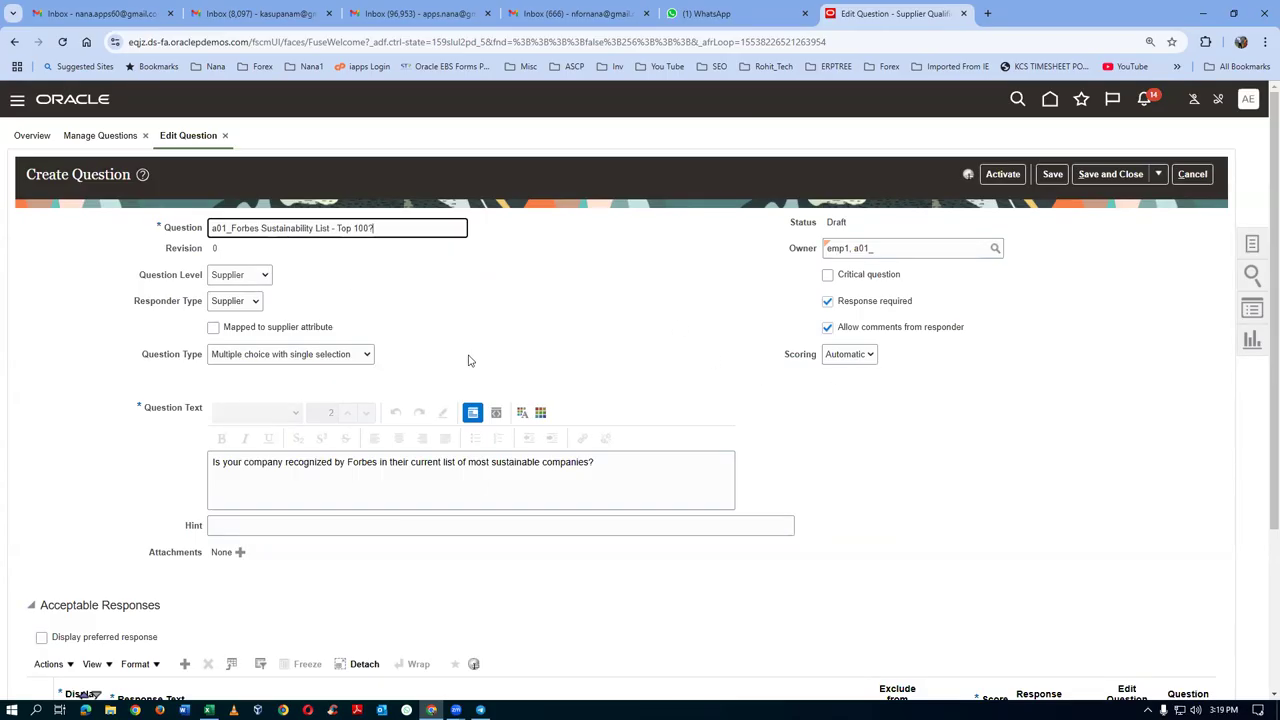
# - Save and activate the a01_Forbes Sustainability List - Top 100? question
pyautogui.scroll(-3, 469, 360)
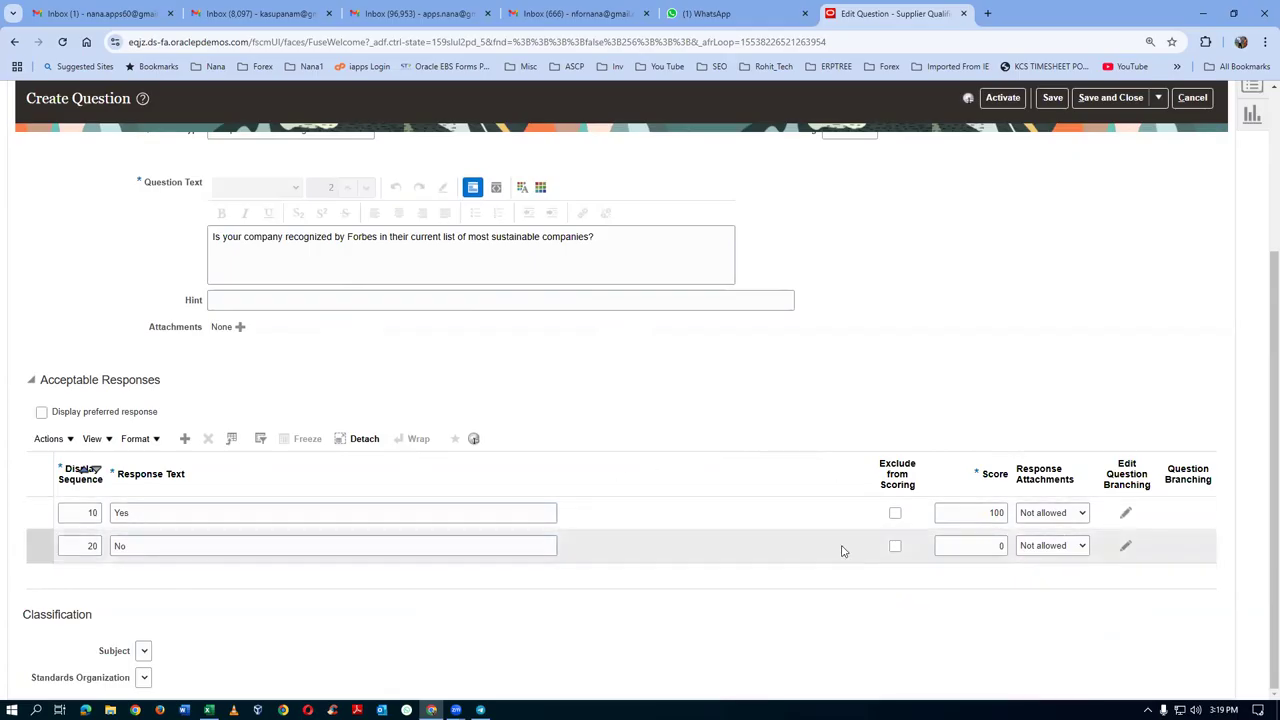
pyautogui.scroll(2, 656, 427)
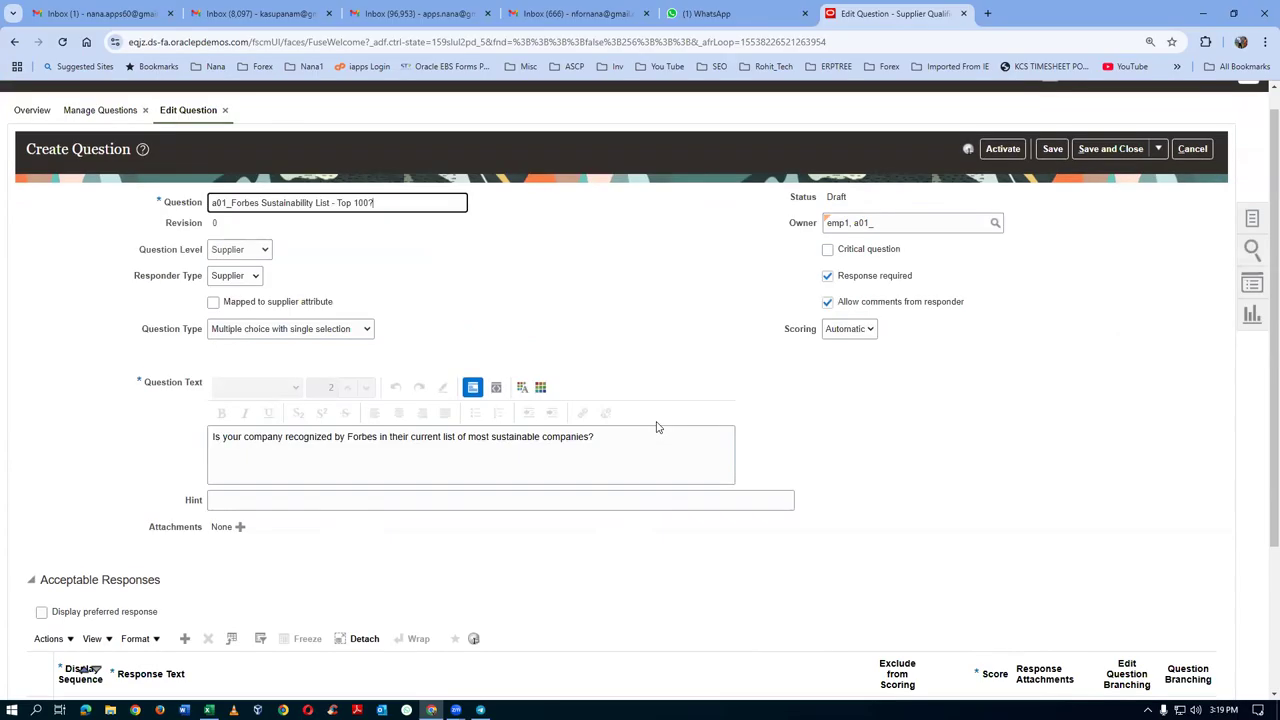
pyautogui.click(1050, 148)
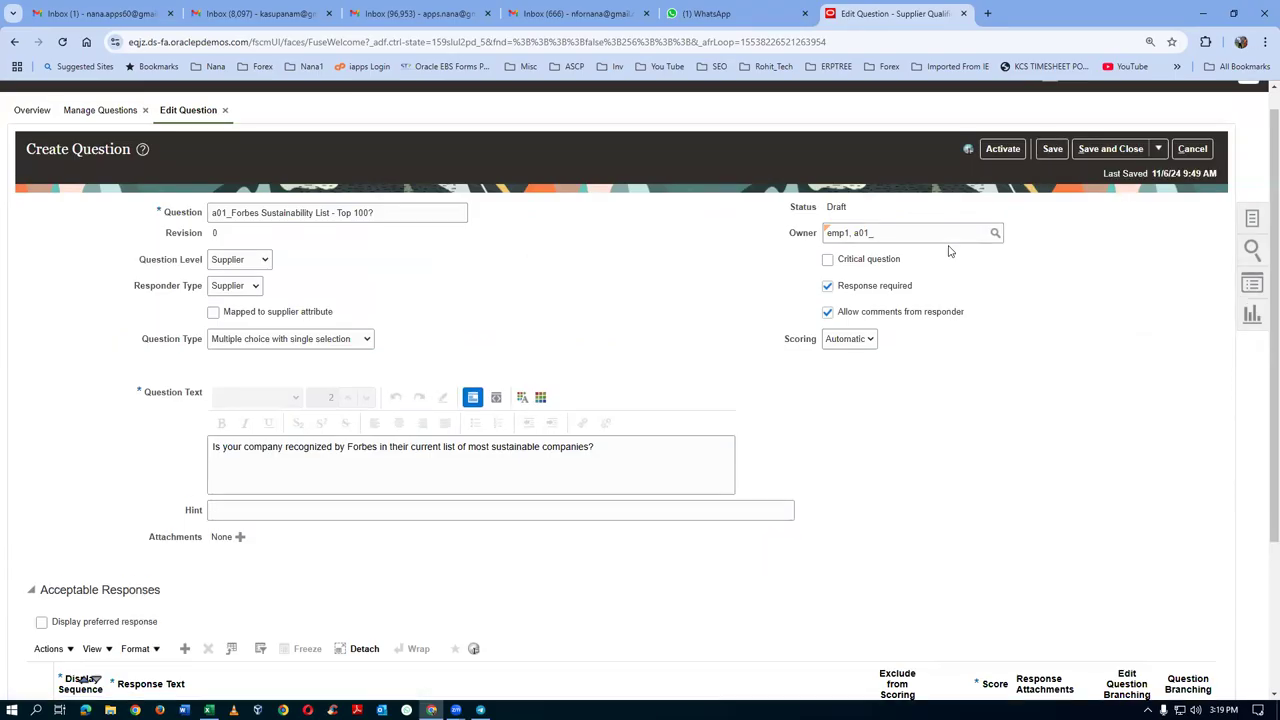
pyautogui.click(1002, 148)
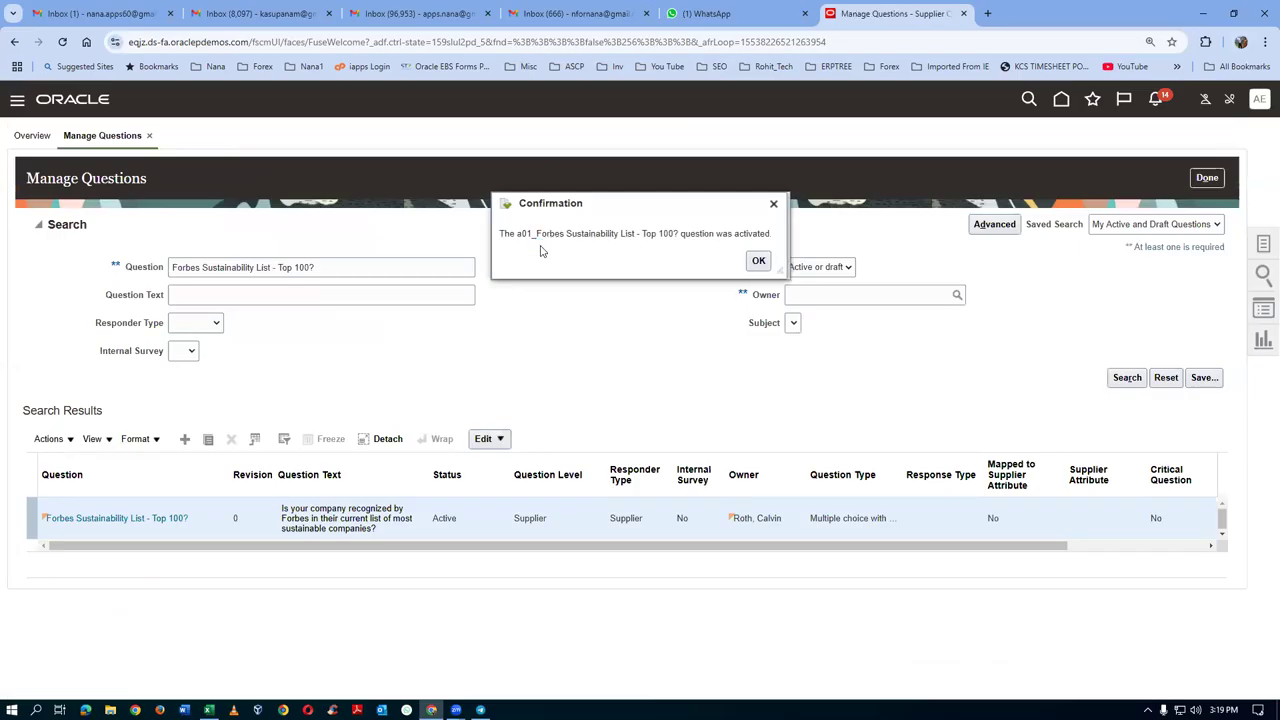
pyautogui.click(758, 261)
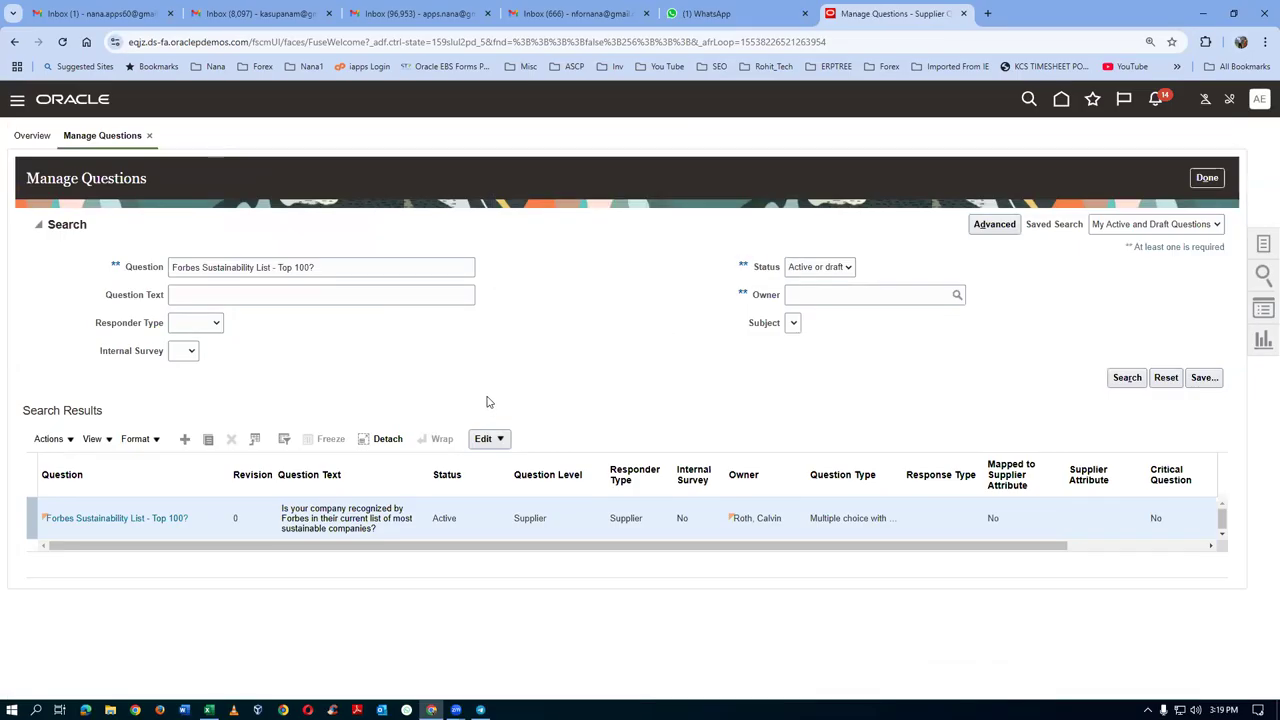
# - Copy 'Office Recycling' from cell E334 of the worksheet and search for that question
pyautogui.hotkey('alt', 'Tab')
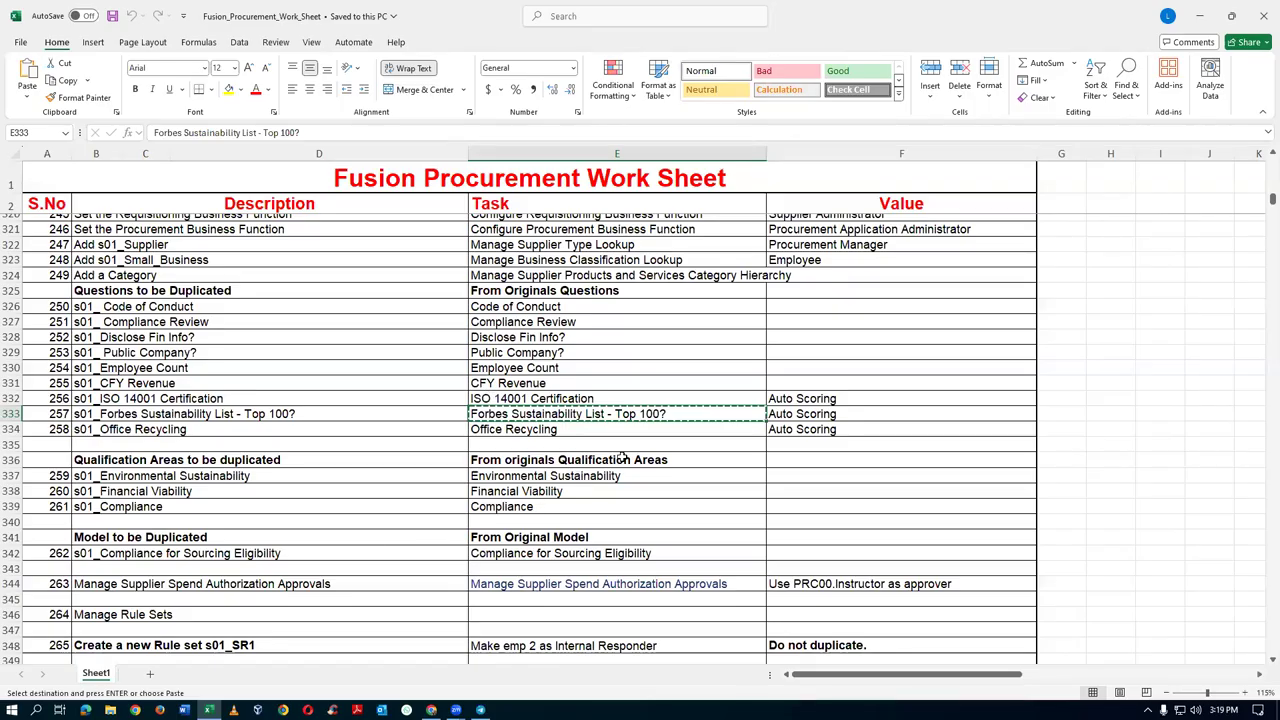
pyautogui.click(614, 430)
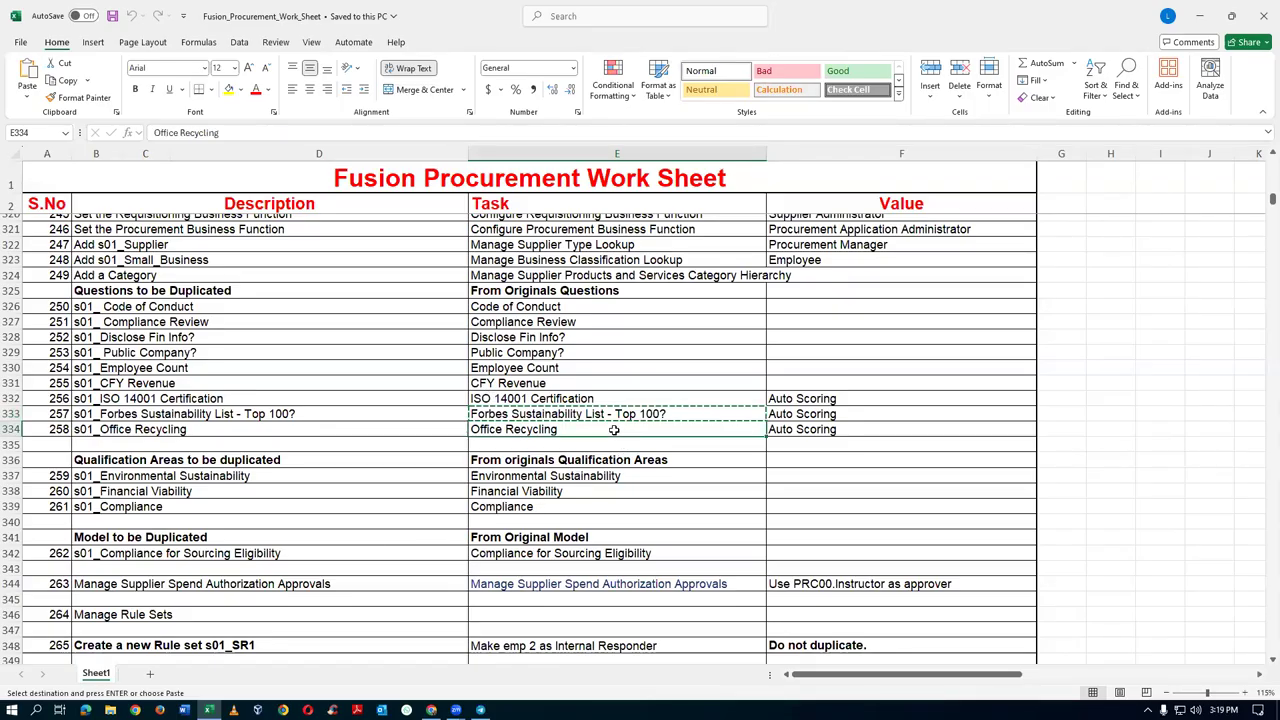
pyautogui.hotkey('ctrl', 'c')
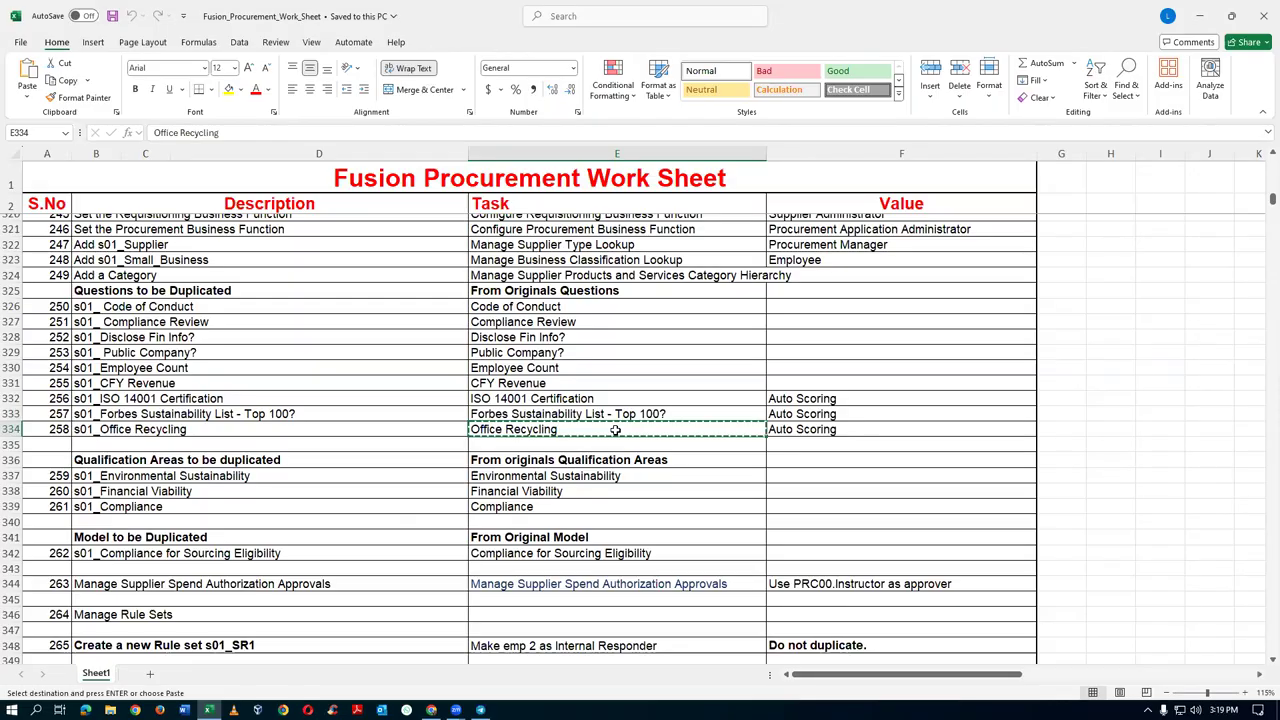
pyautogui.hotkey('alt', 'Tab')
pyautogui.moveTo(349, 266); pyautogui.dragTo(63, 286)
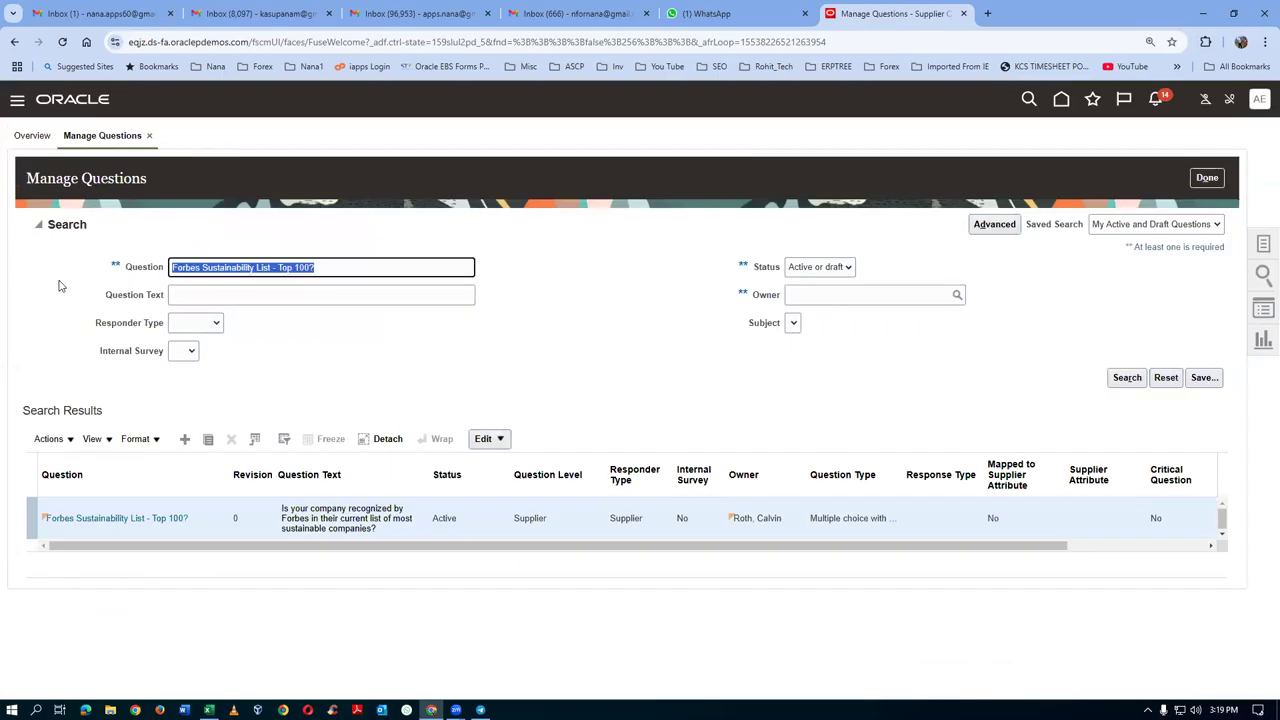
pyautogui.hotkey('ctrl', 'v')
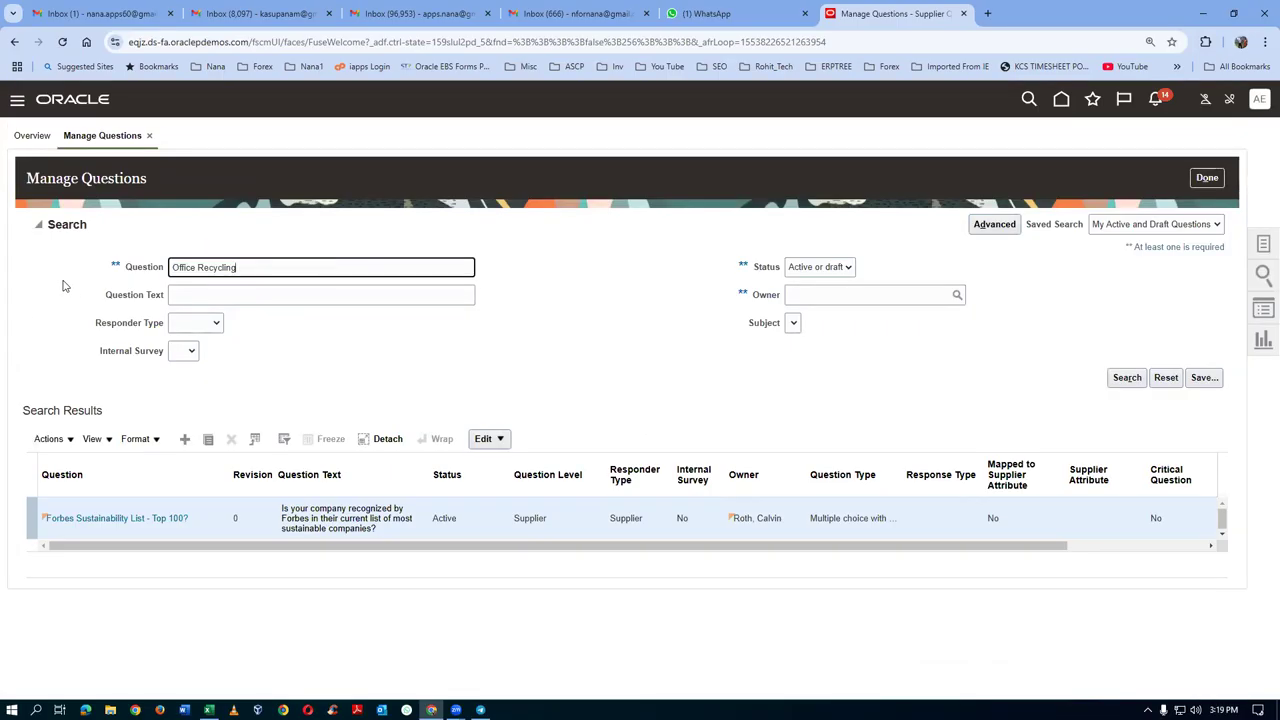
pyautogui.click(1125, 377)
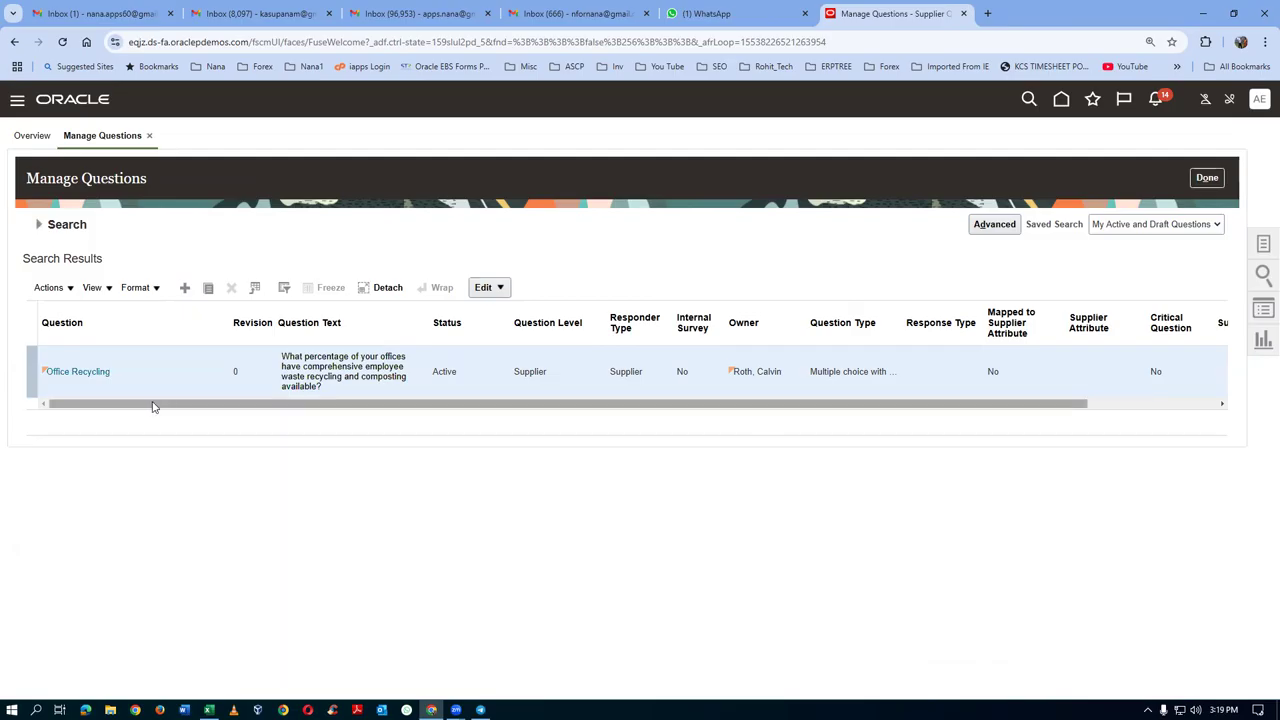
# - Duplicate the Office Recycling question and name the copy 'a01_Office Recycling'
pyautogui.click(208, 288)
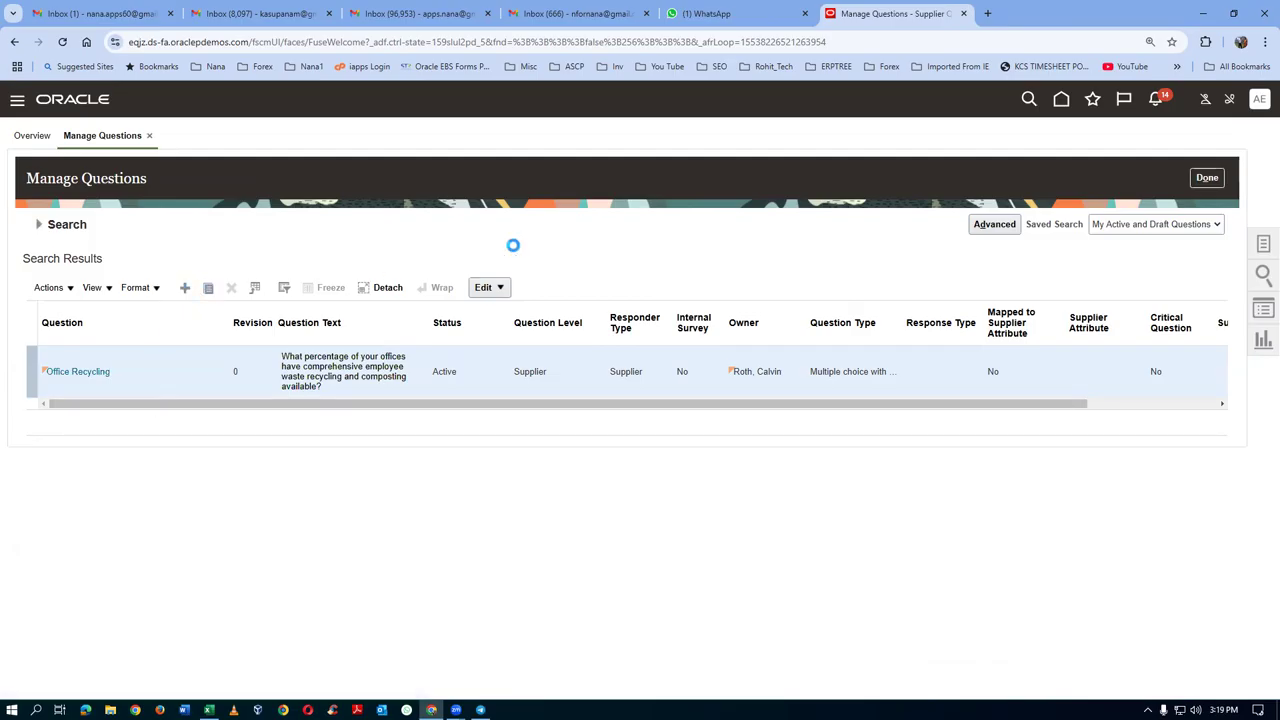
pyautogui.click(275, 230)
pyautogui.write('a01')
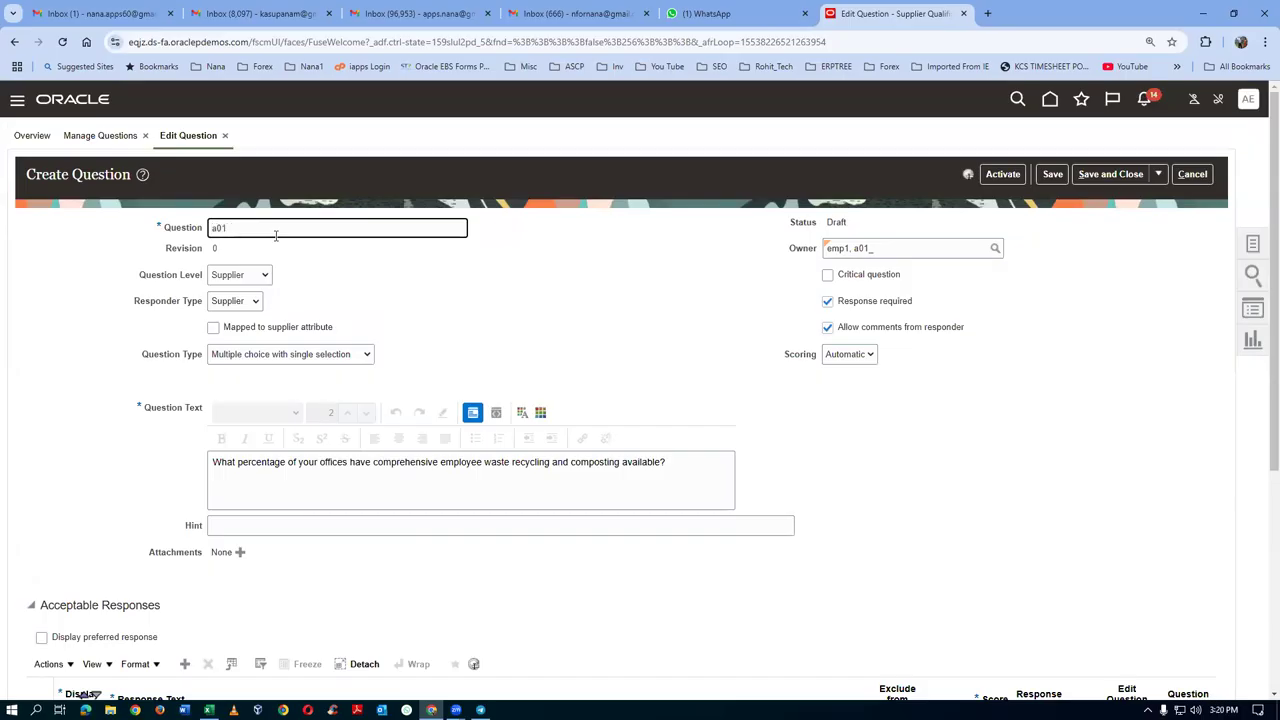
pyautogui.write('_')
pyautogui.hotkey('ctrl', 'v')
pyautogui.press('Tab')
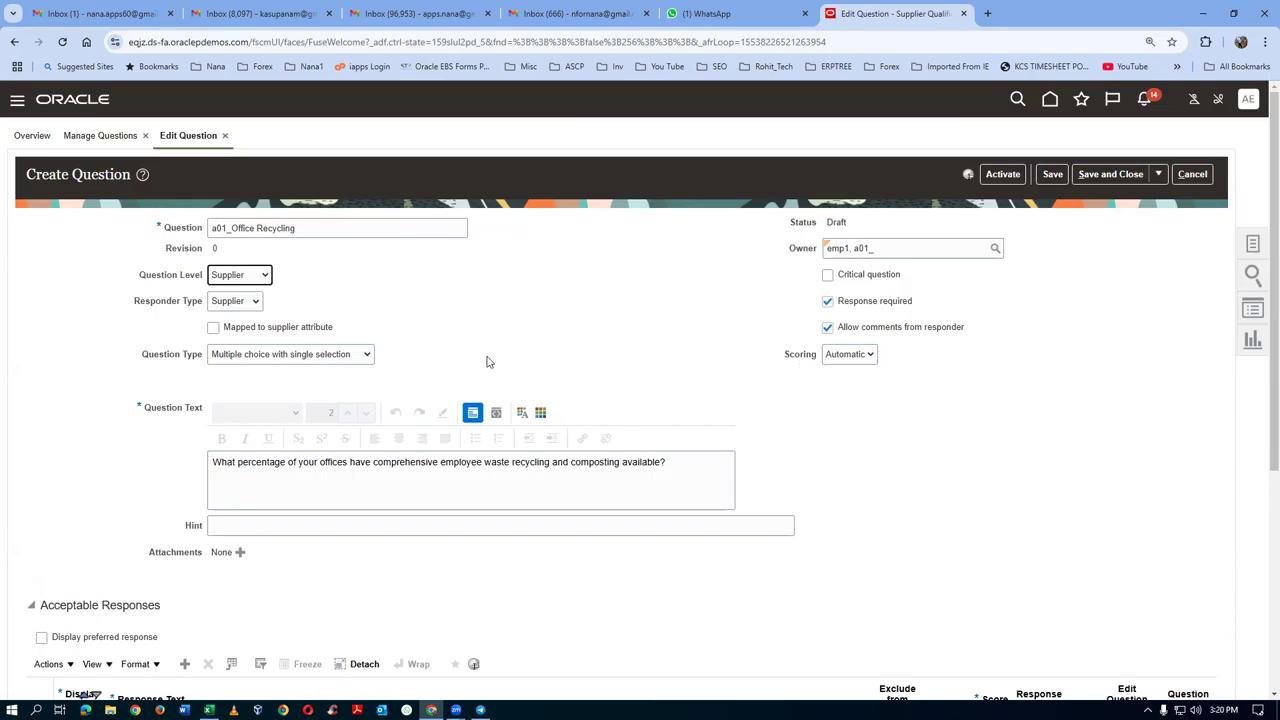
# - Save and activate the a01_Office Recycling question, then dismiss the confirmation
pyautogui.scroll(-1, 487, 362)
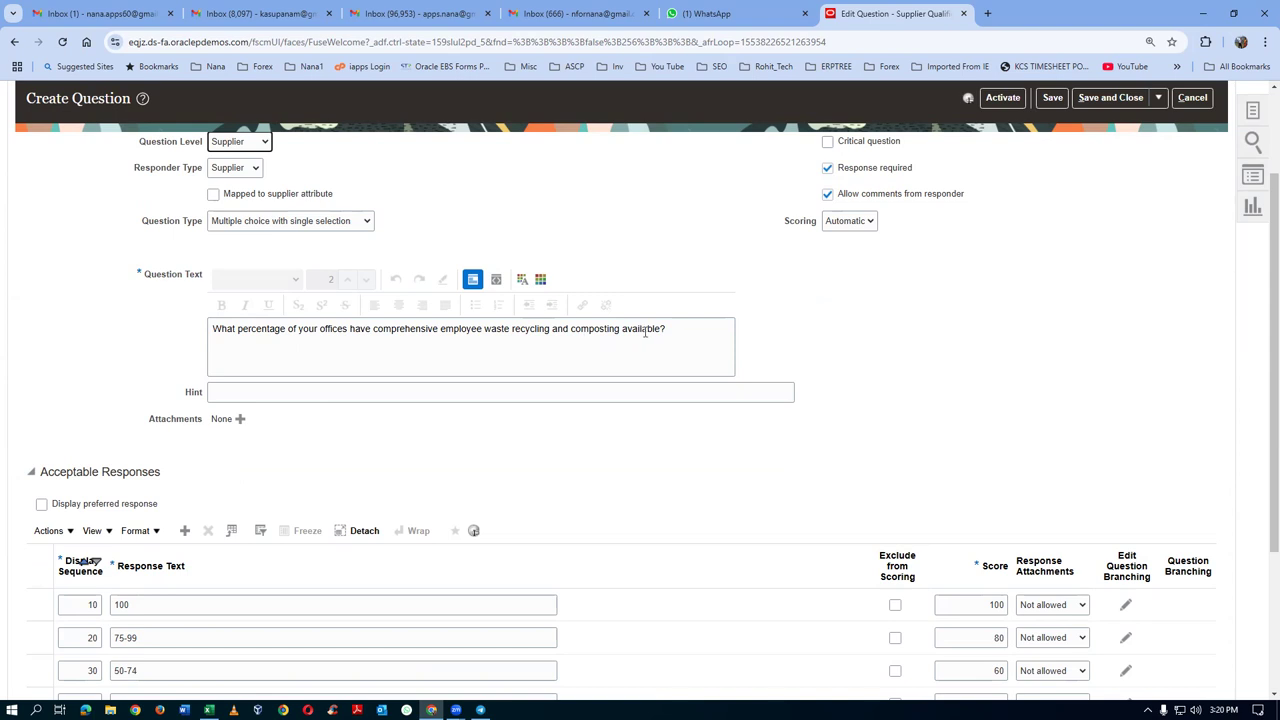
pyautogui.scroll(-2, 645, 333)
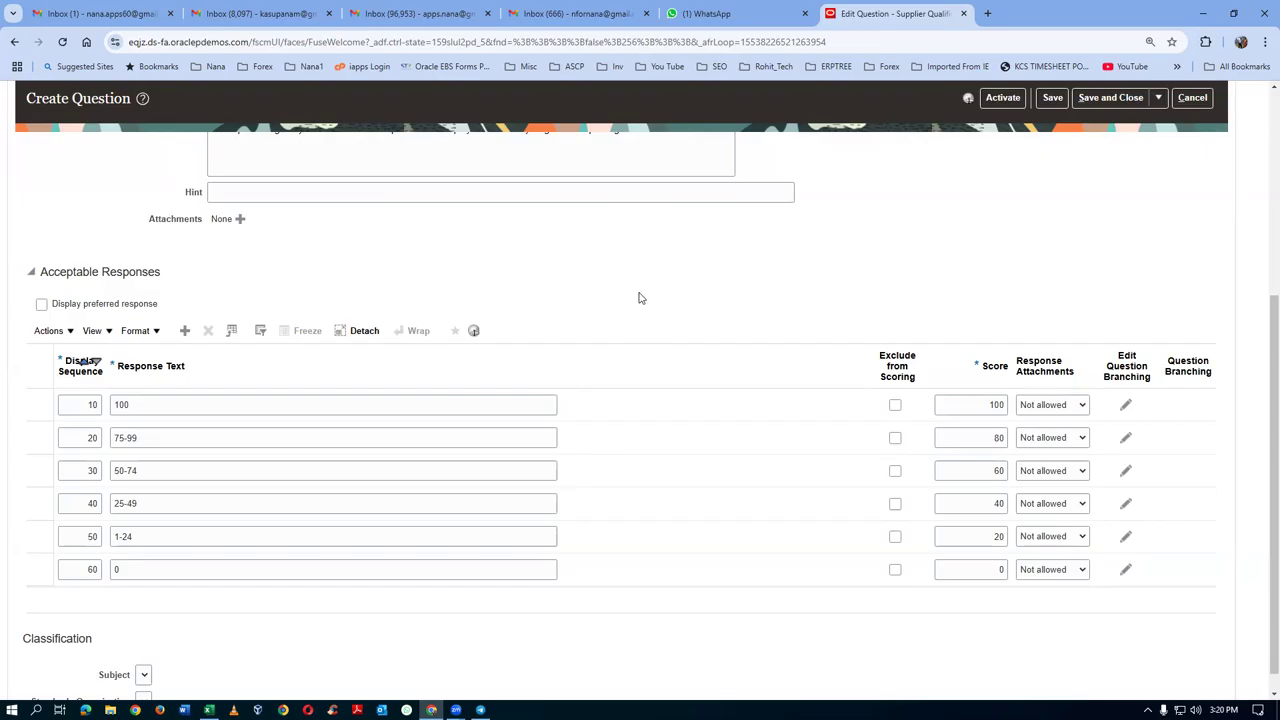
pyautogui.scroll(5, 640, 298)
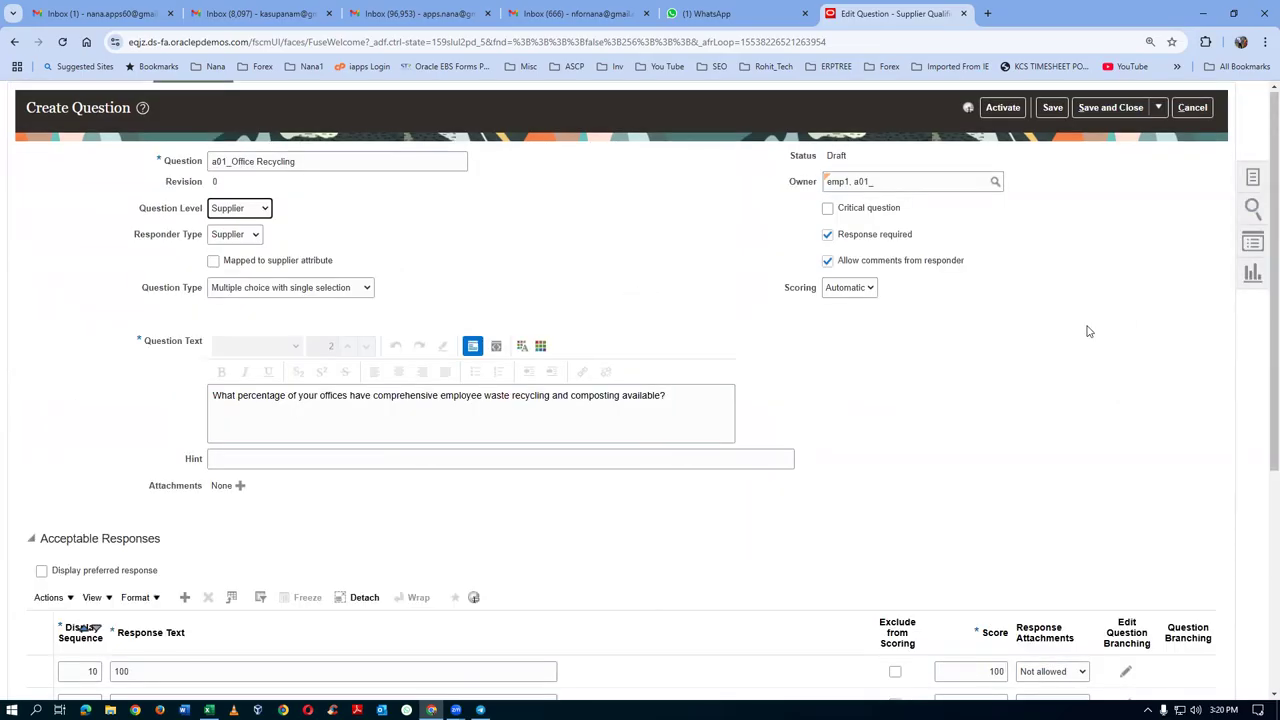
pyautogui.click(1053, 175)
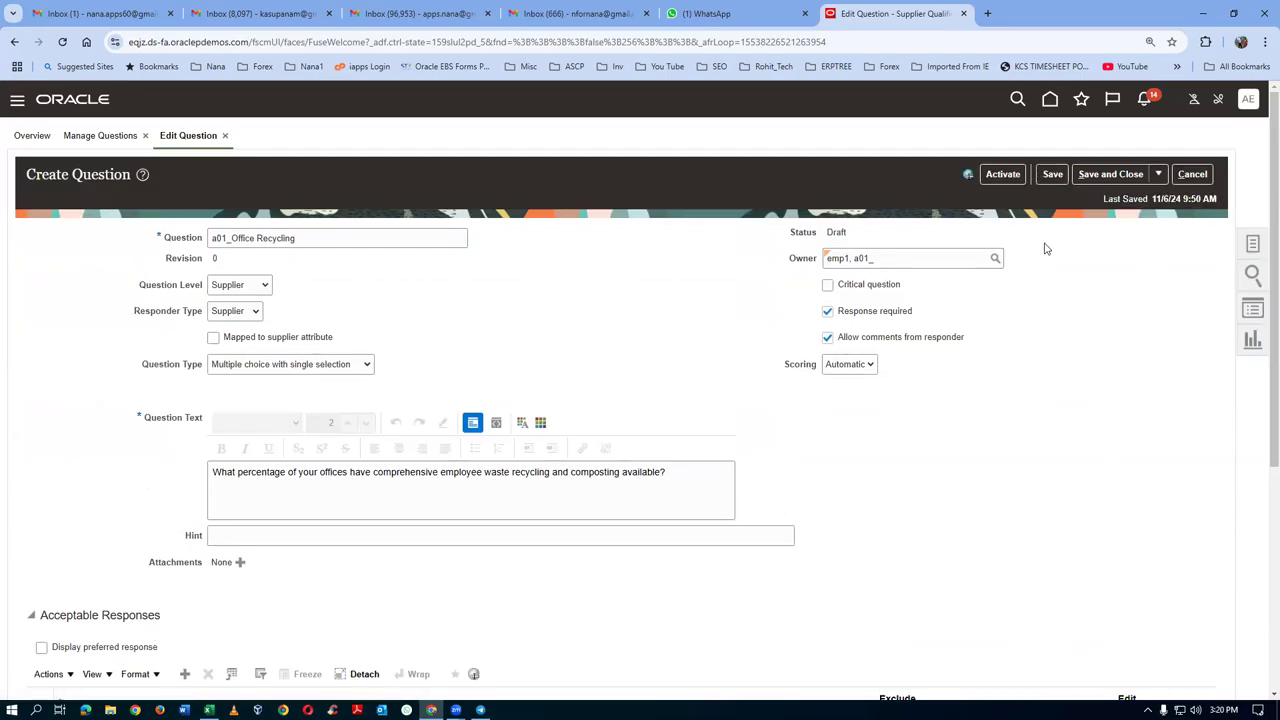
pyautogui.click(1003, 174)
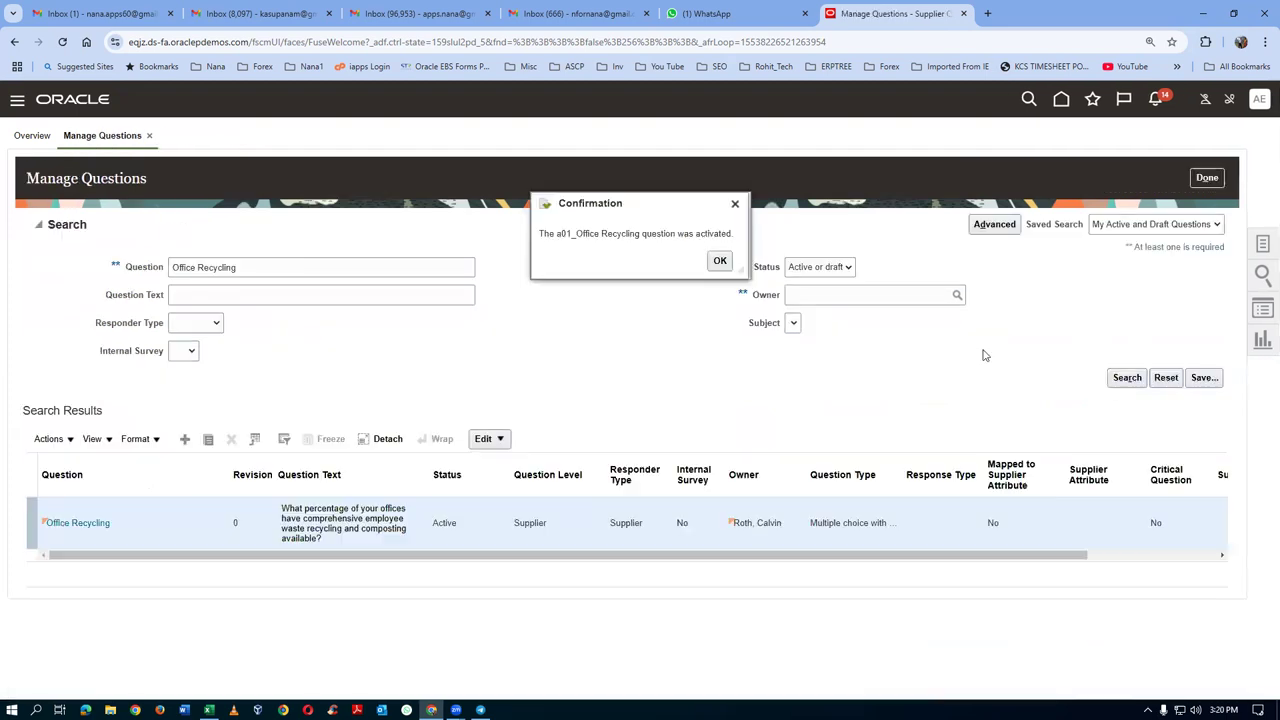
pyautogui.click(721, 264)
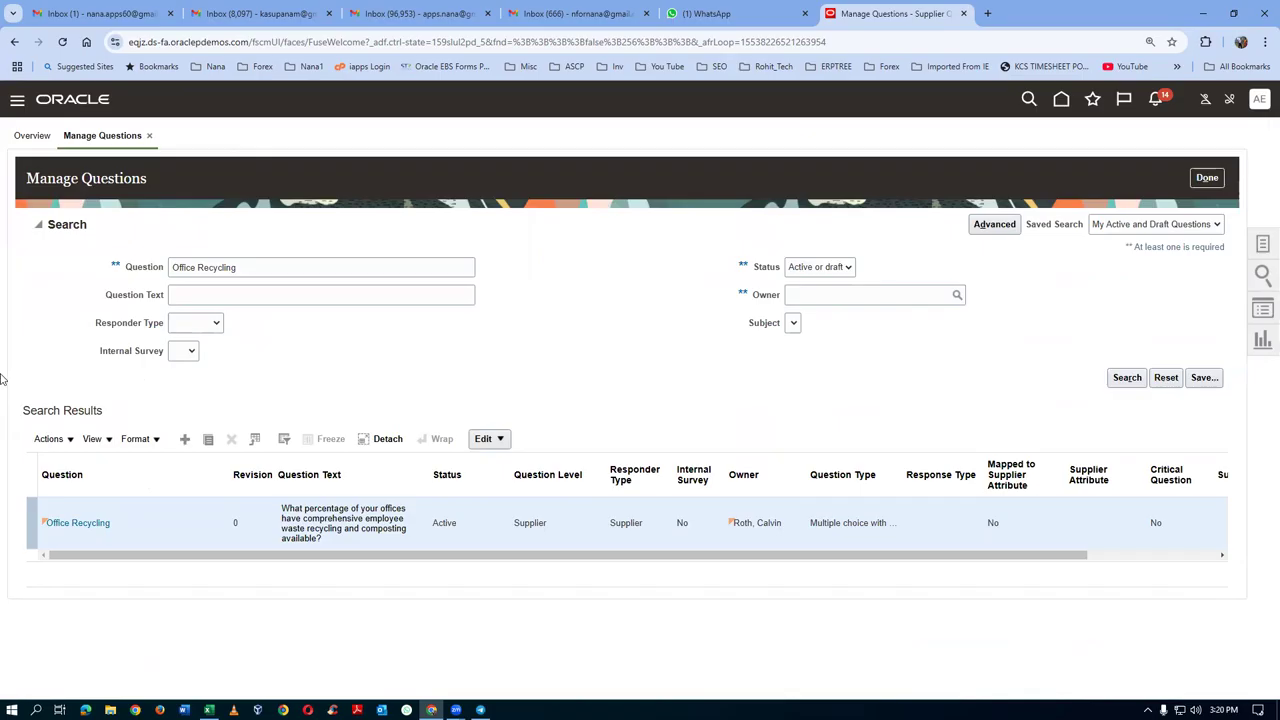
# - Search questions for 'a01', check that all nine are Active, and close Manage Questions
pyautogui.moveTo(258, 272); pyautogui.dragTo(80, 335)
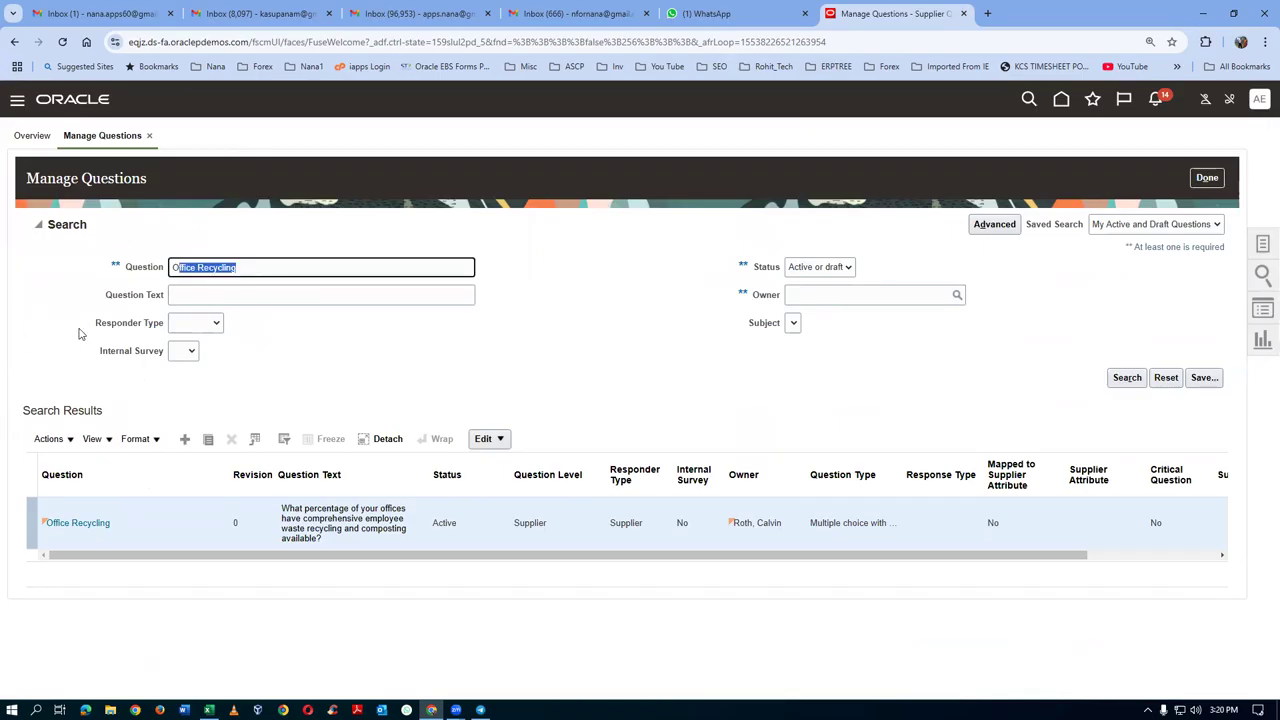
pyautogui.write('a01')
pyautogui.click(1126, 378)
pyautogui.scroll(-2, 600, 380)
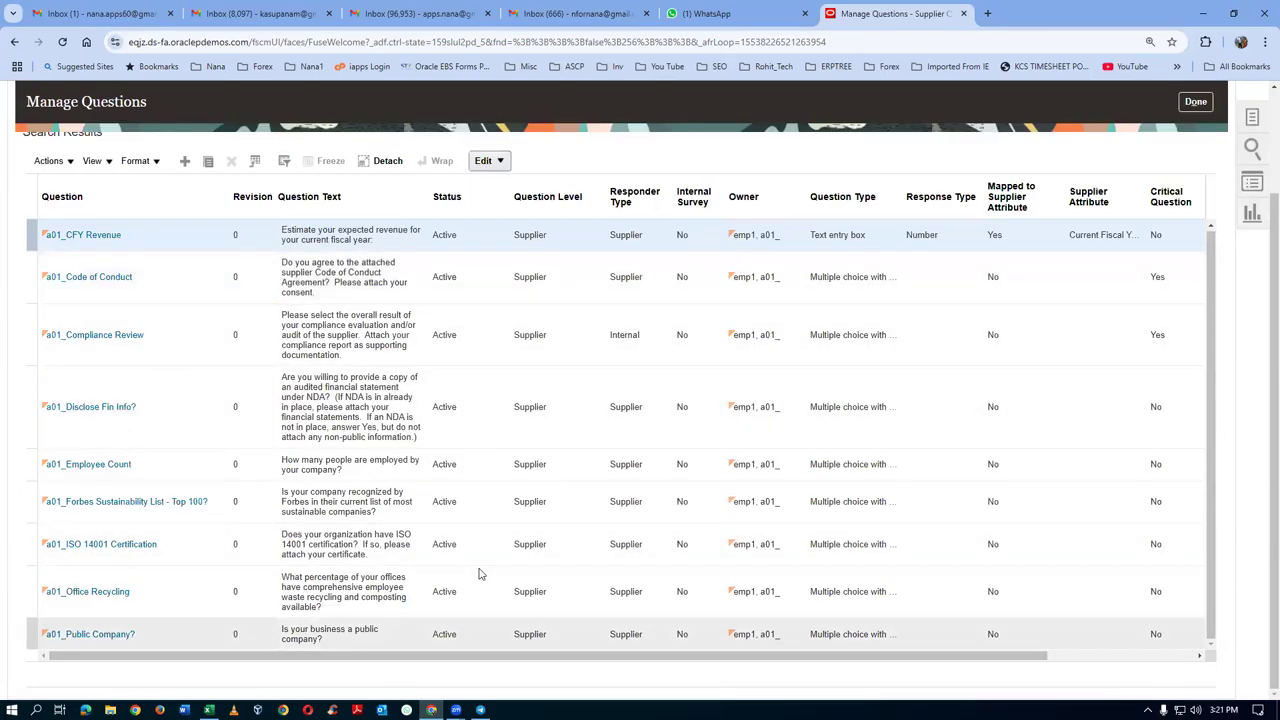
pyautogui.scroll(3, 479, 573)
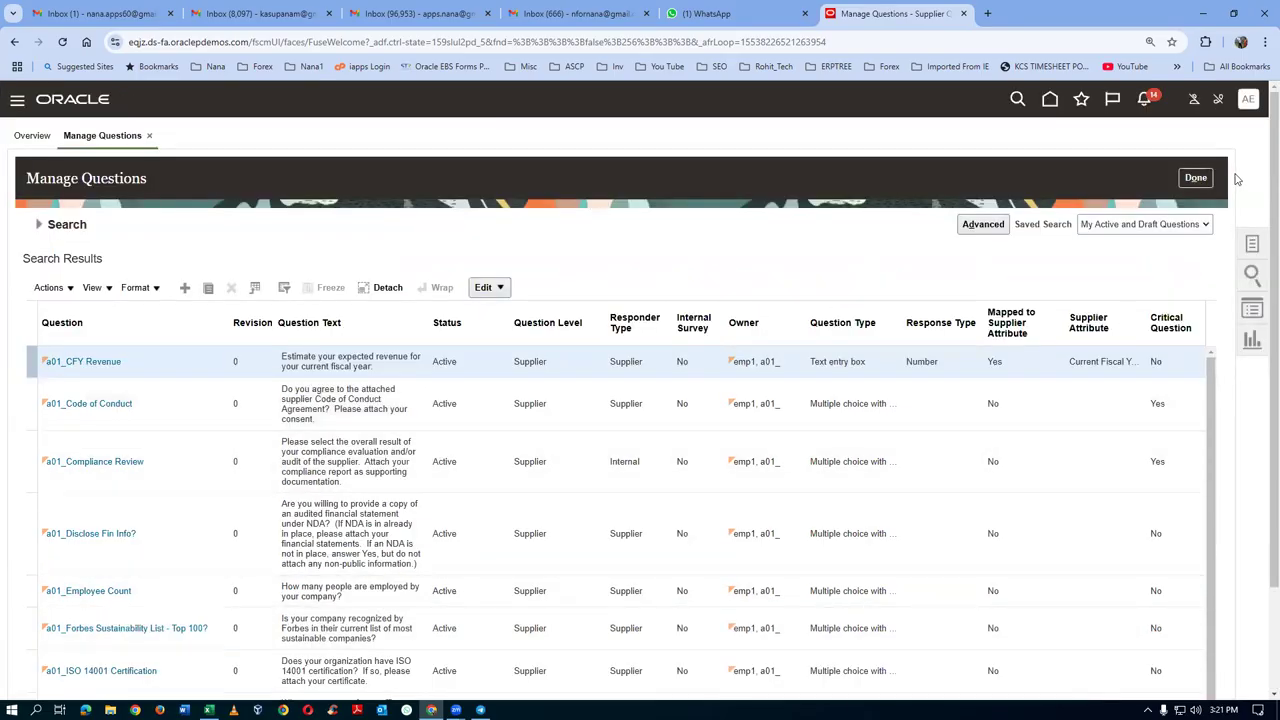
pyautogui.click(1202, 180)
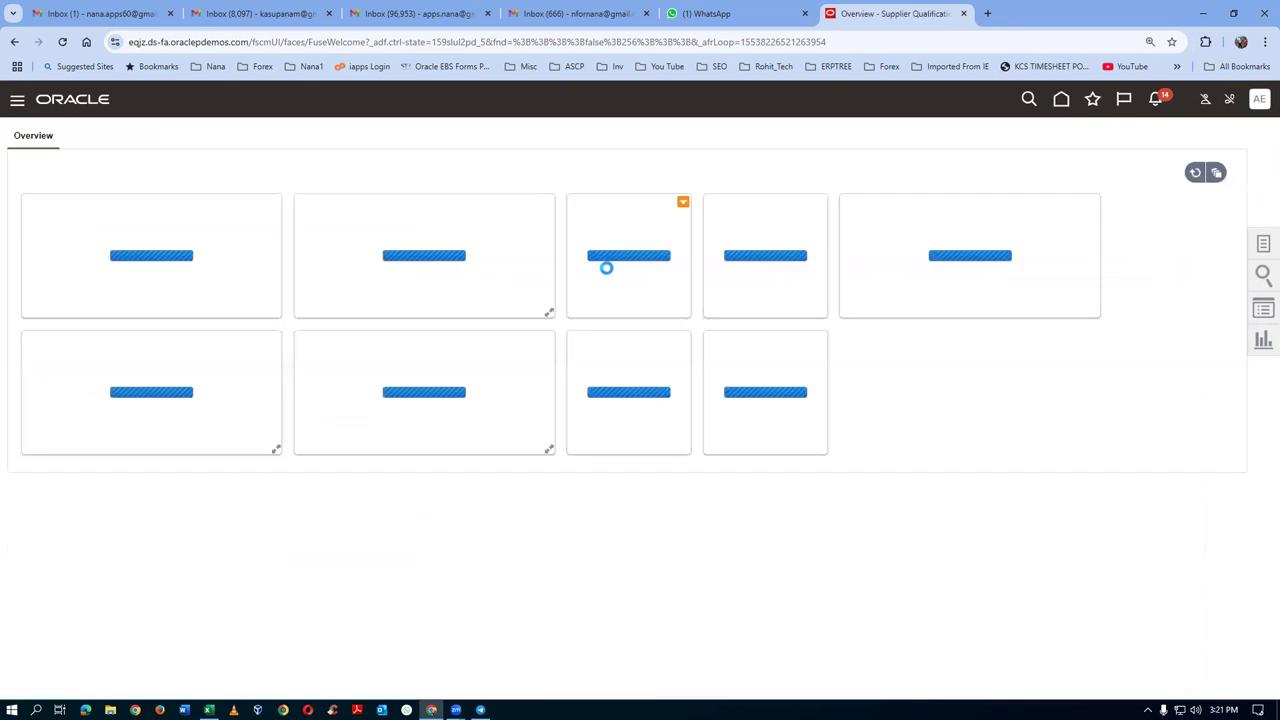
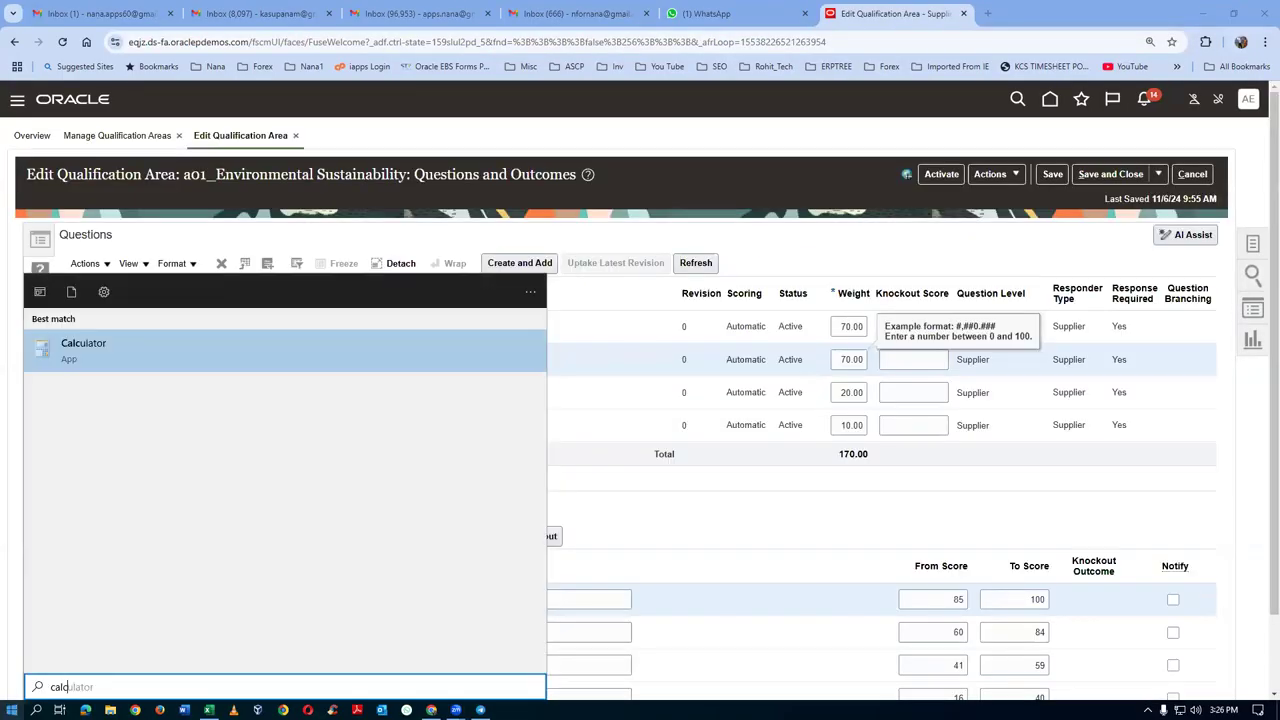
# - Compute 70 × 0.25 = 17.5 in Windows Calculator, then close the calculator
pyautogui.press('Return')
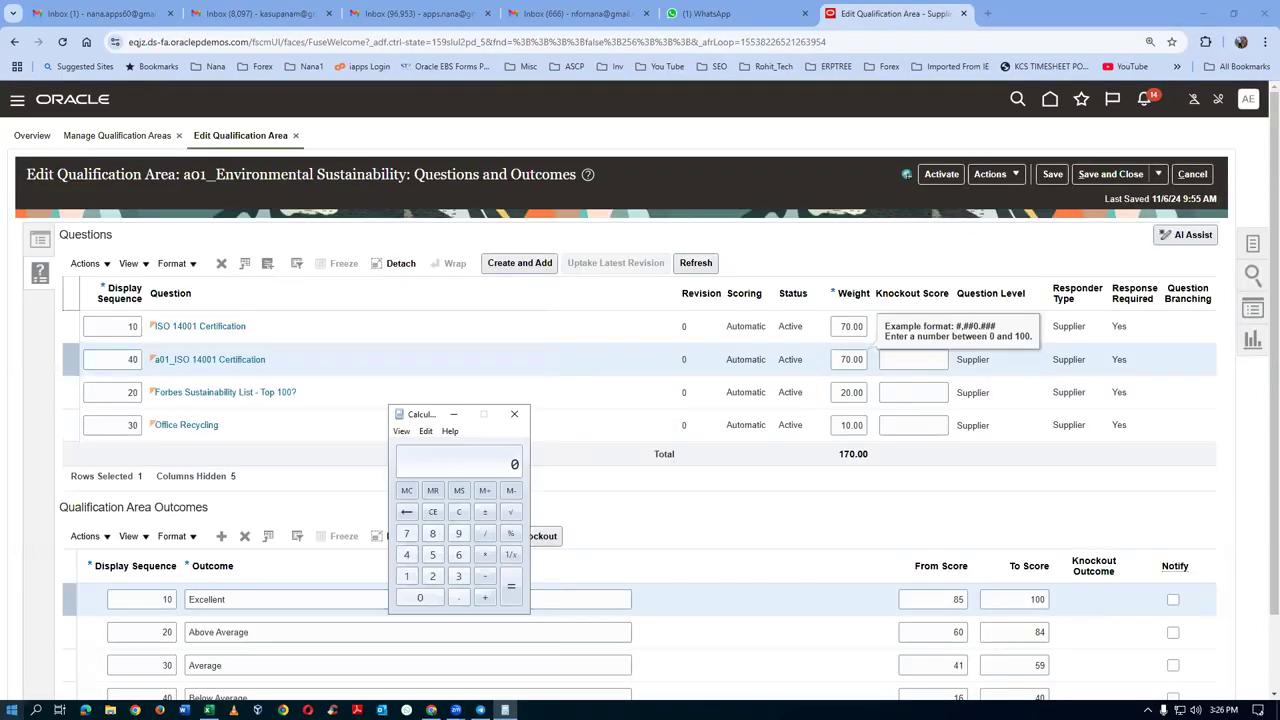
pyautogui.write('70')
pyautogui.press('*')
pyautogui.write('0.25')
pyautogui.press('Return')
pyautogui.click(514, 414)
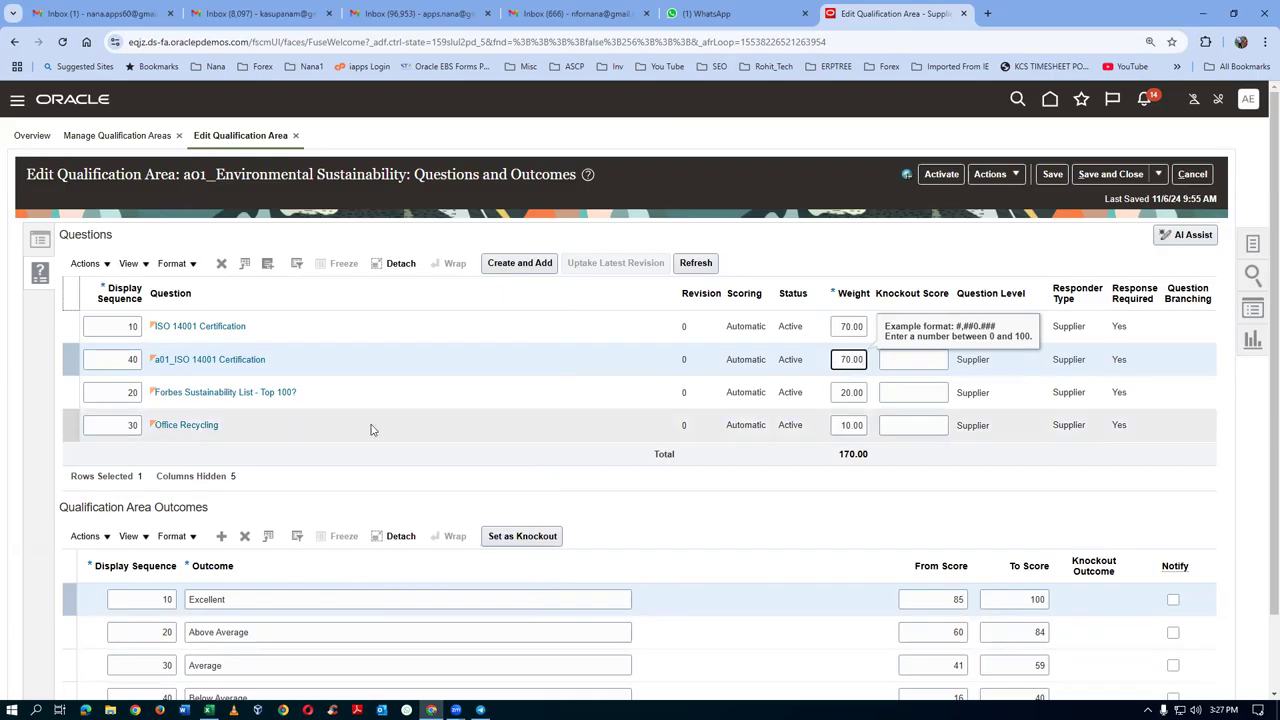
pyautogui.click(338, 366)
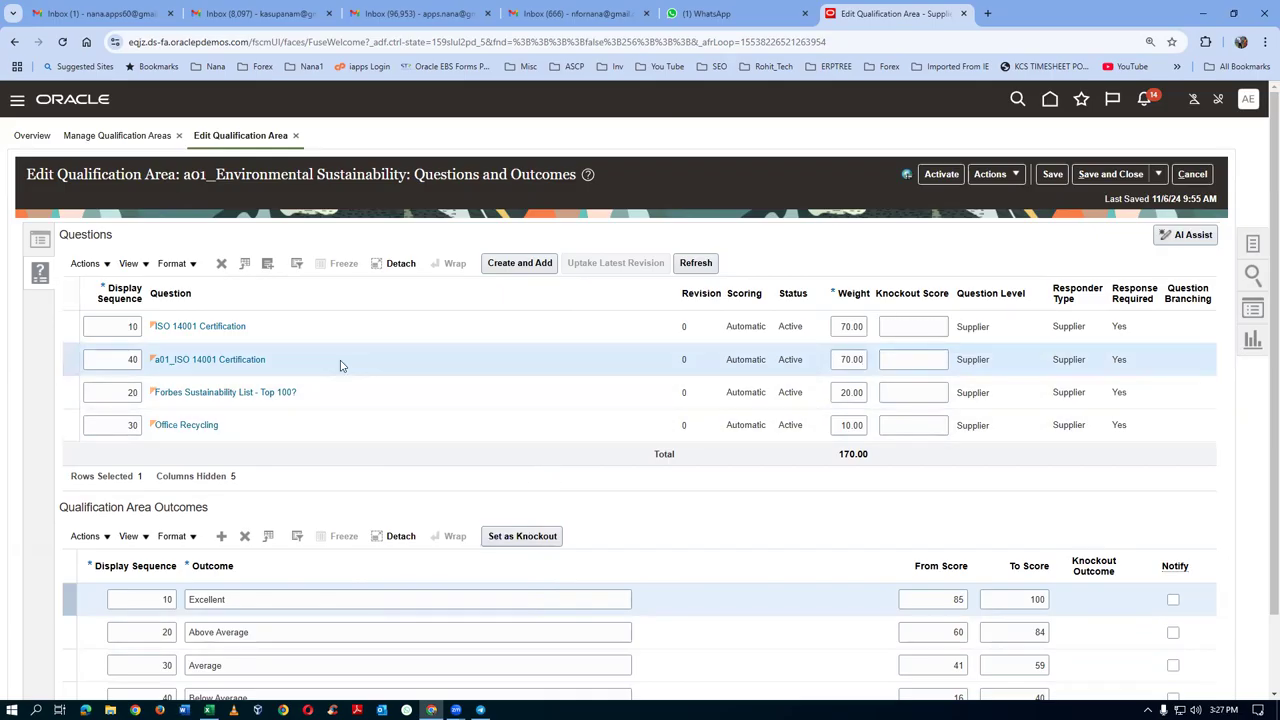
# - Delete the original ISO 14001 Certification question and set a01_ISO's display sequence to 10, then save
pyautogui.click(302, 322)
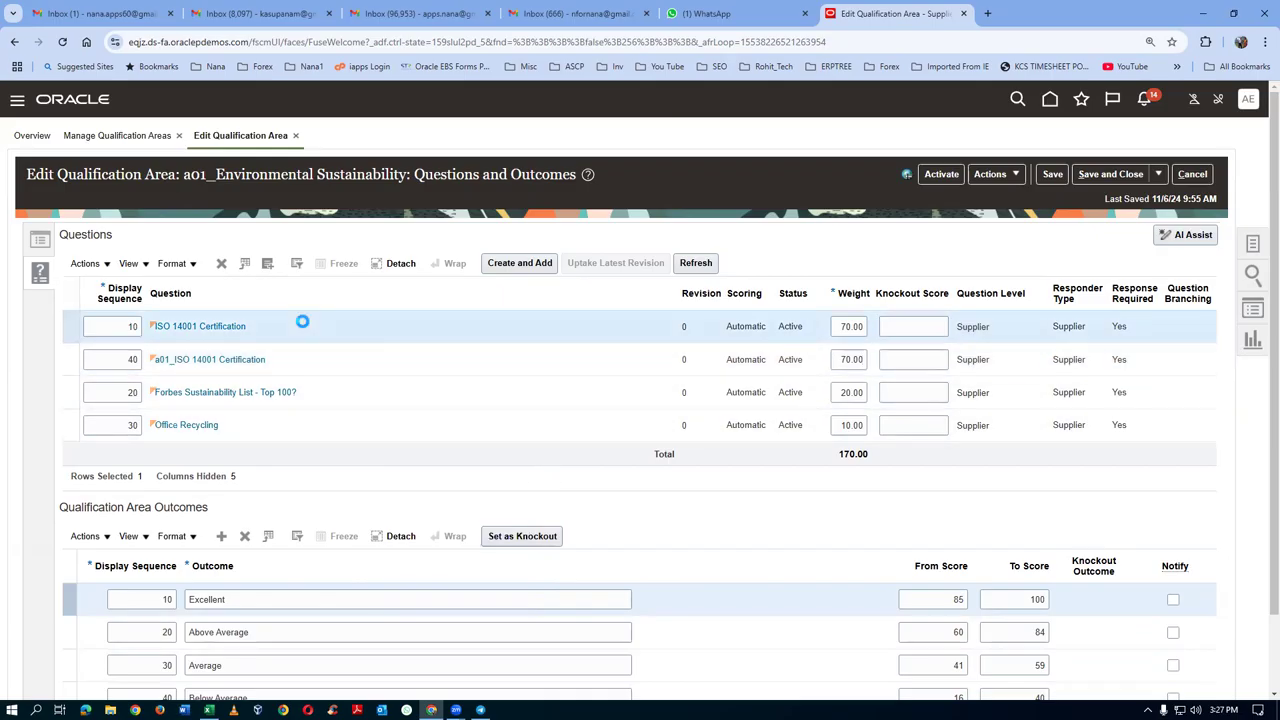
pyautogui.click(222, 264)
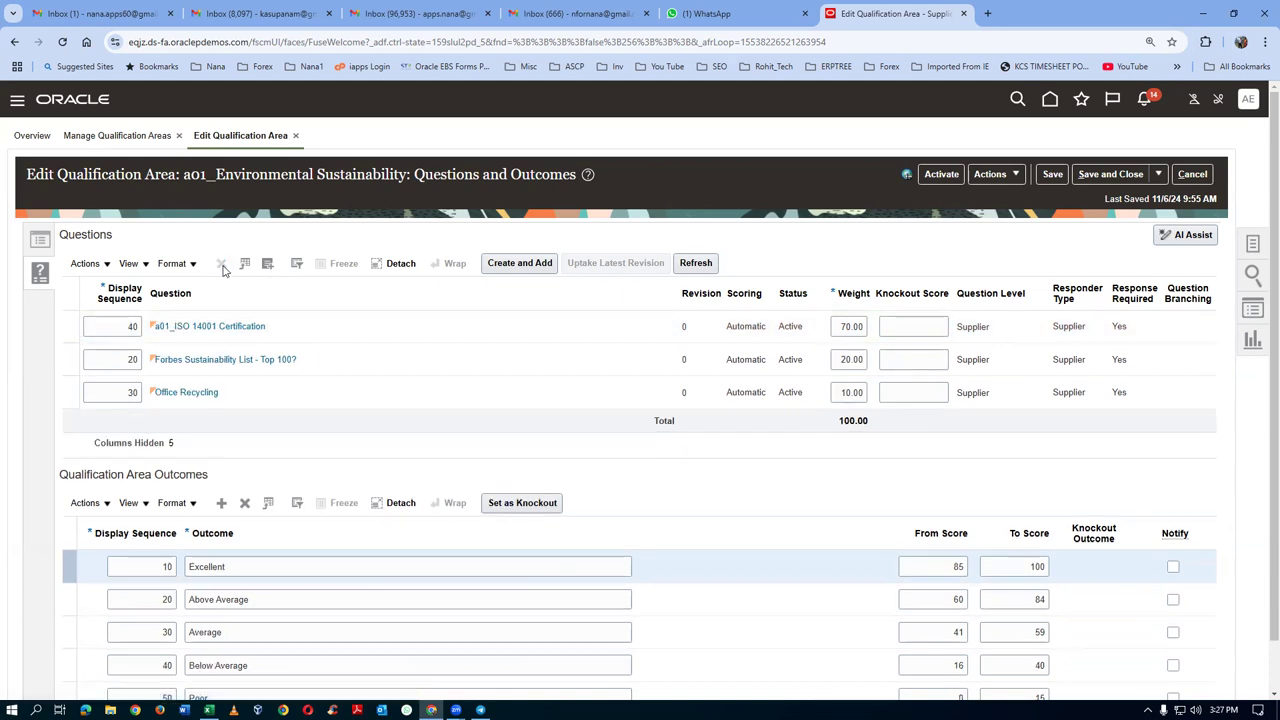
pyautogui.click(113, 334)
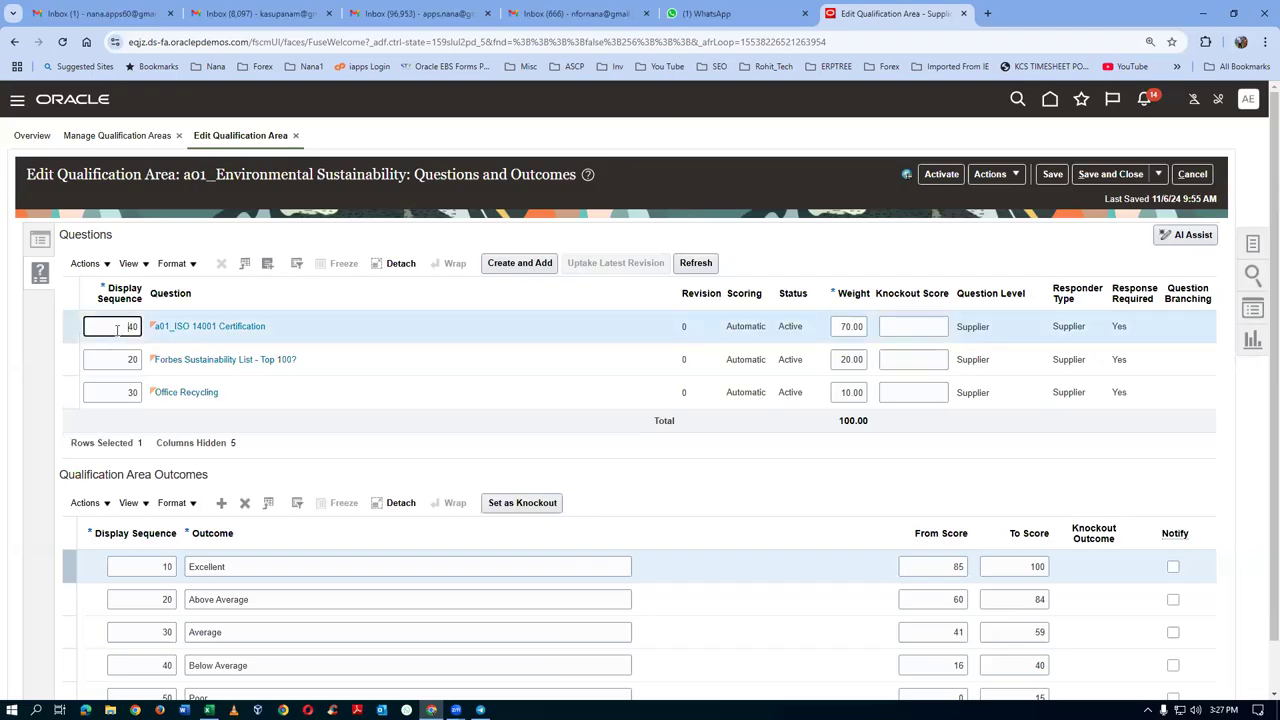
pyautogui.press('BackSpace')
pyautogui.press('BackSpace')
pyautogui.write('10')
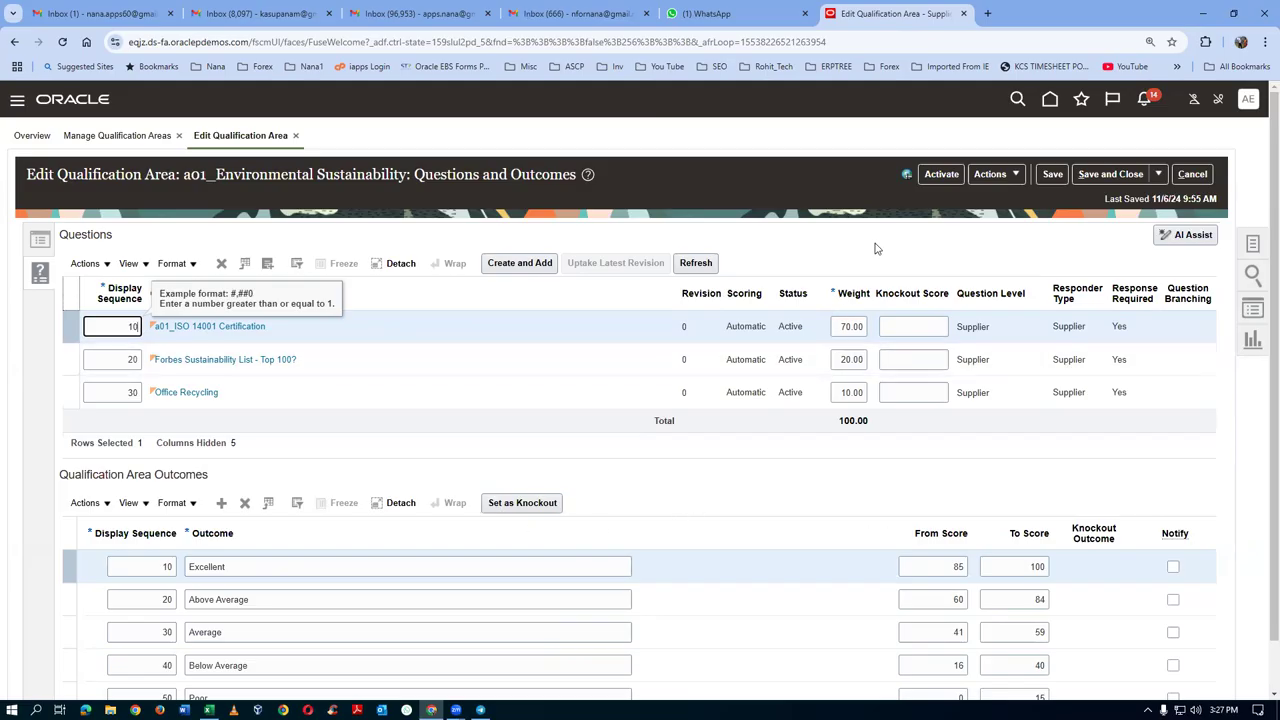
pyautogui.click(1048, 177)
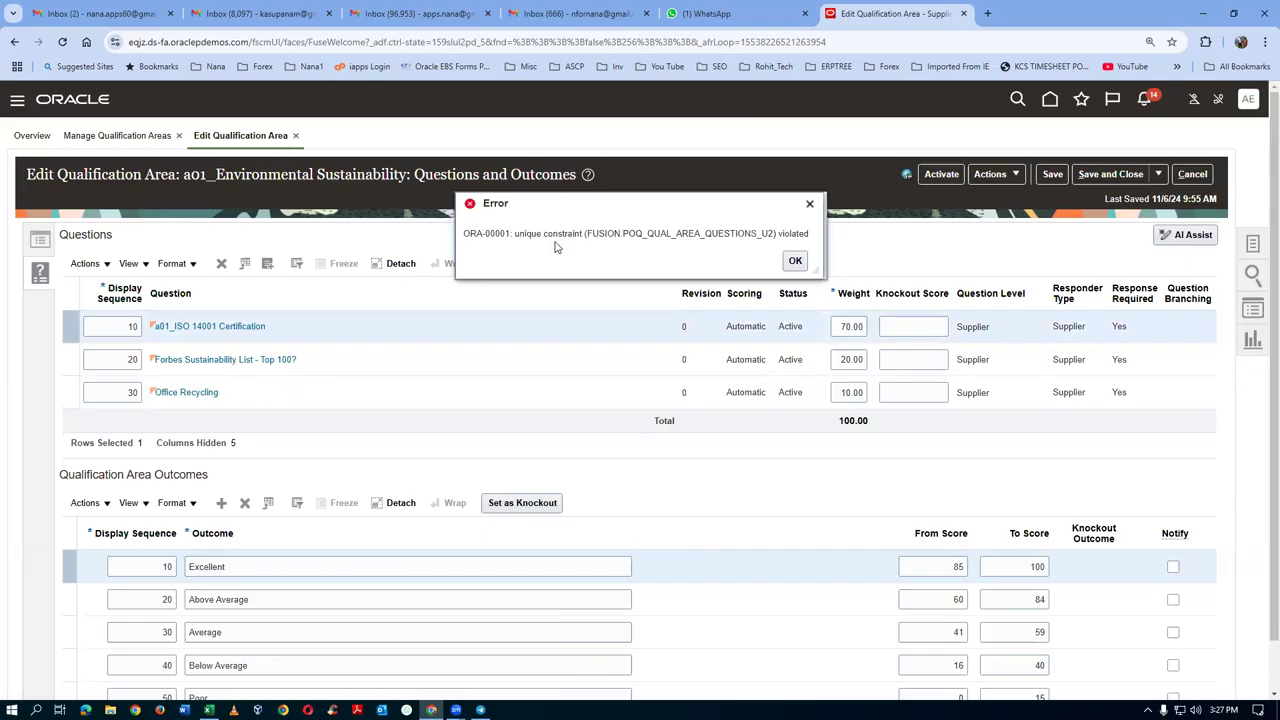
# - Dismiss the duplicate-sequence error, save a01_ISO at 40, then renumber it to 10
pyautogui.click(795, 262)
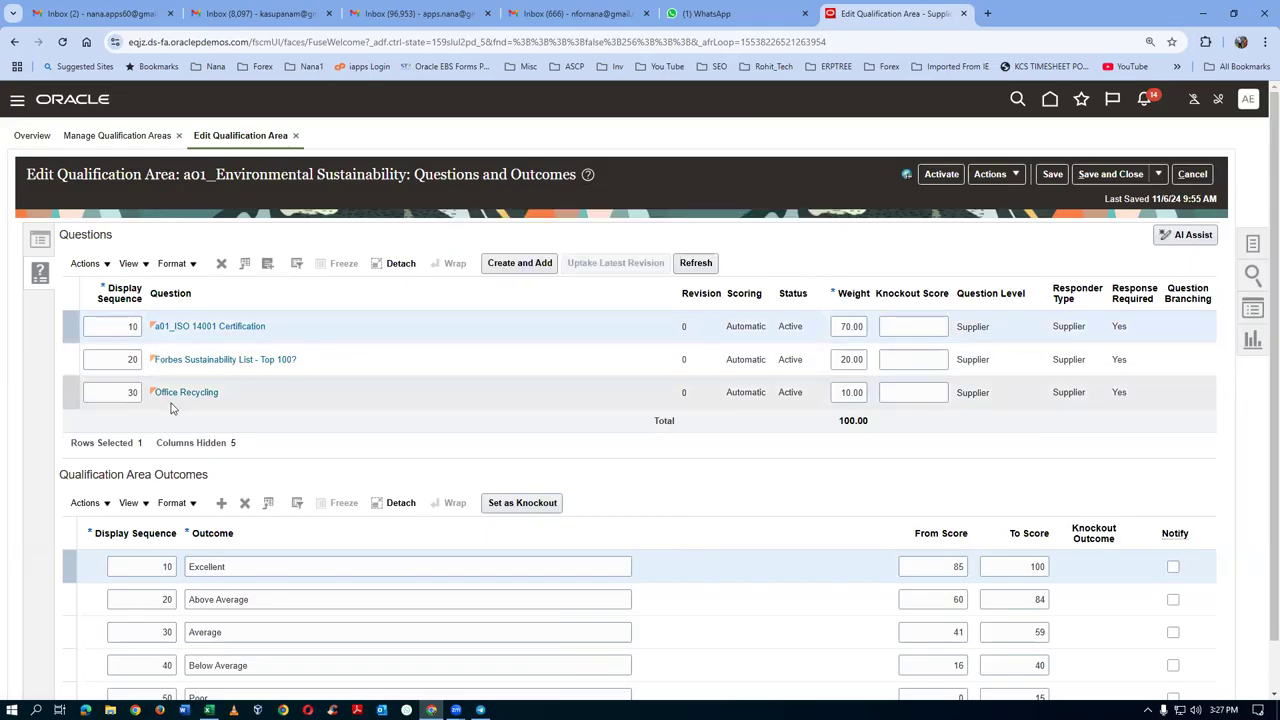
pyautogui.doubleClick(125, 330)
pyautogui.write('4')
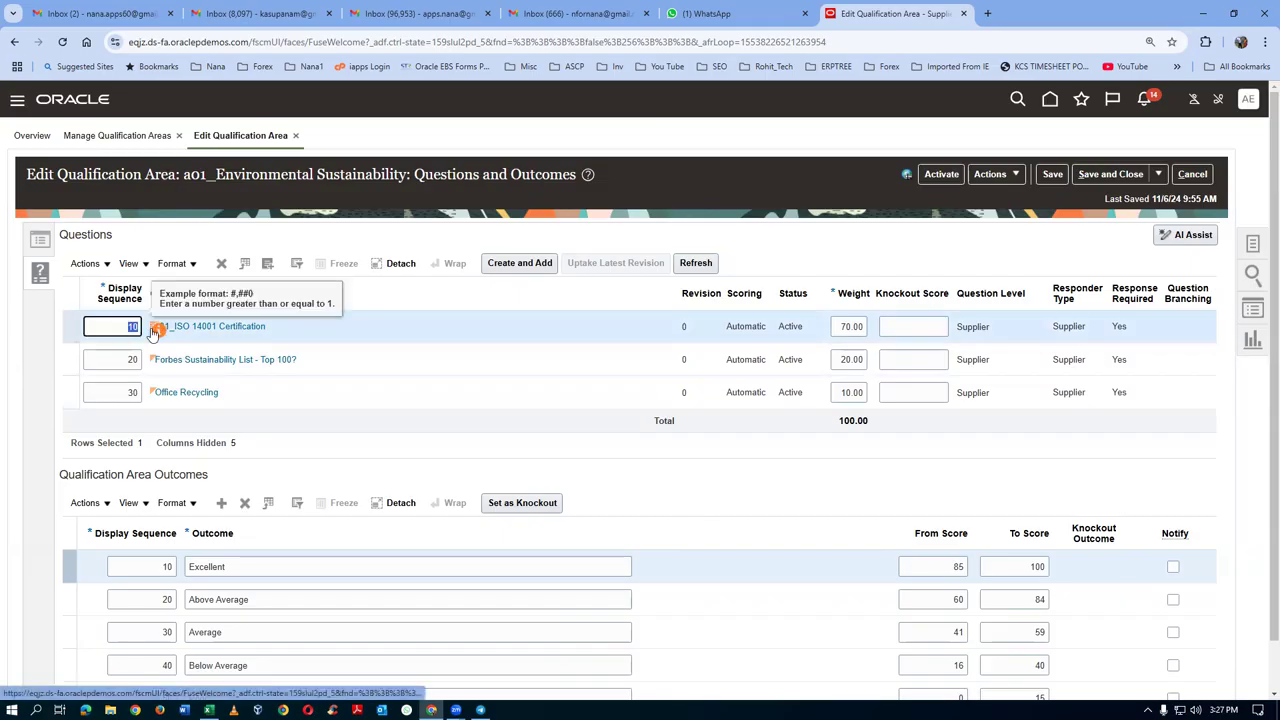
pyautogui.write('0')
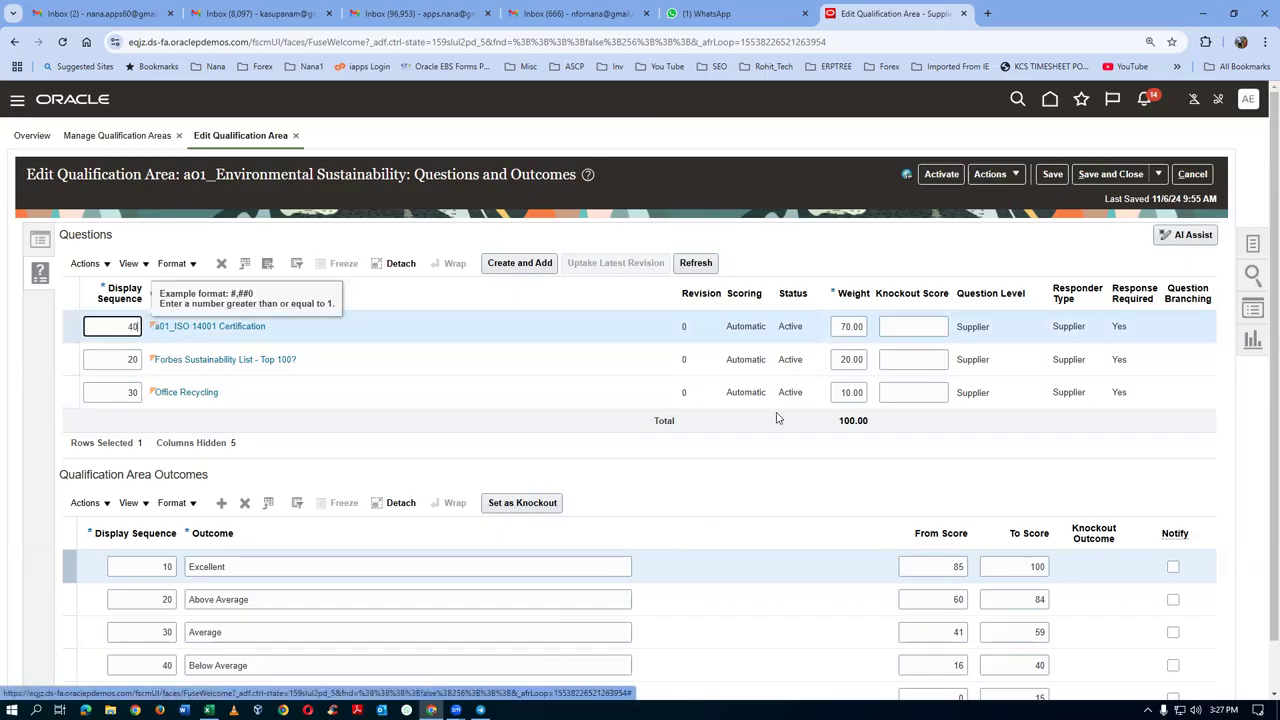
pyautogui.click(1065, 174)
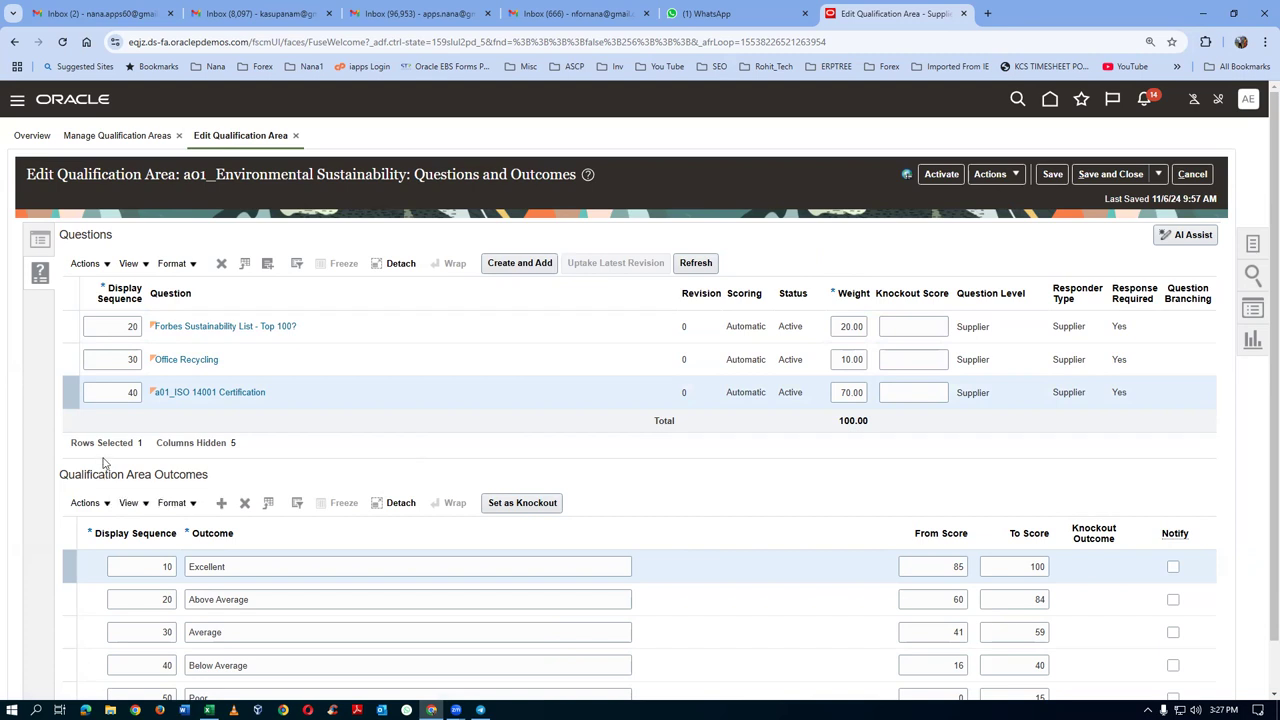
pyautogui.doubleClick(130, 393)
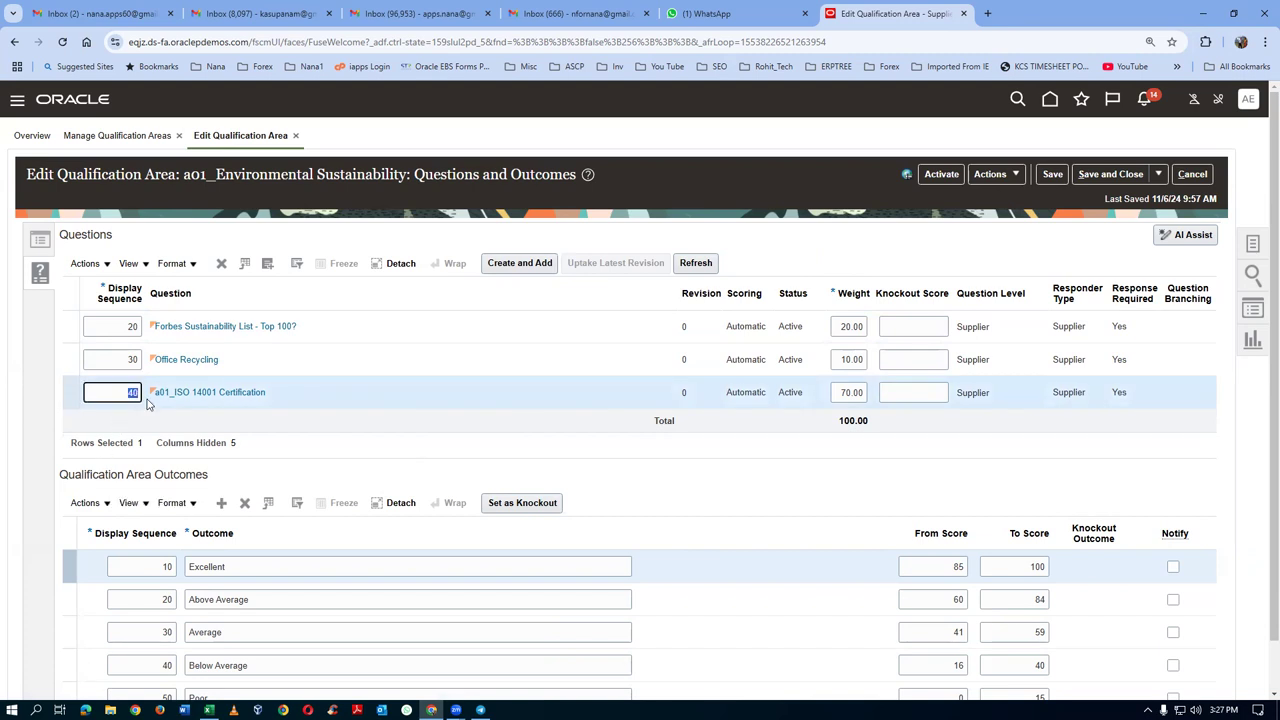
pyautogui.write('10')
pyautogui.press('Tab')
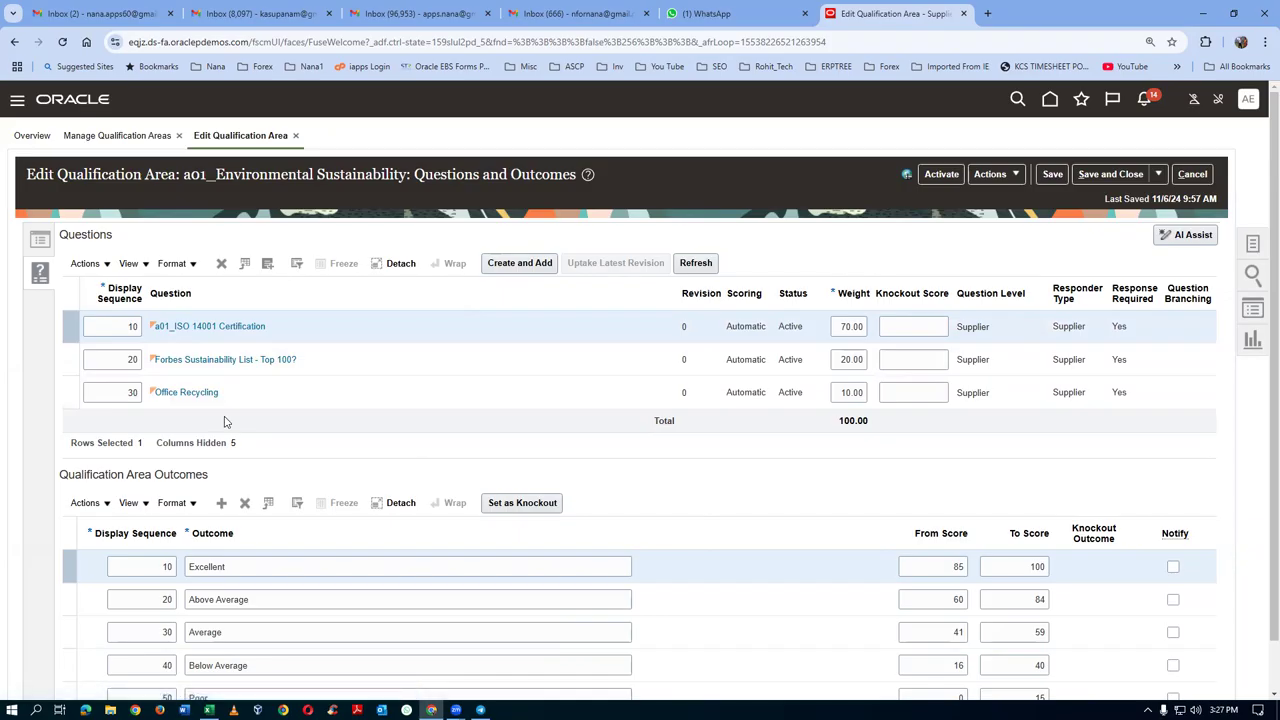
# - Search 'a01_For' and add the a01_Forbes Sustainability List question to the area
pyautogui.click(348, 363)
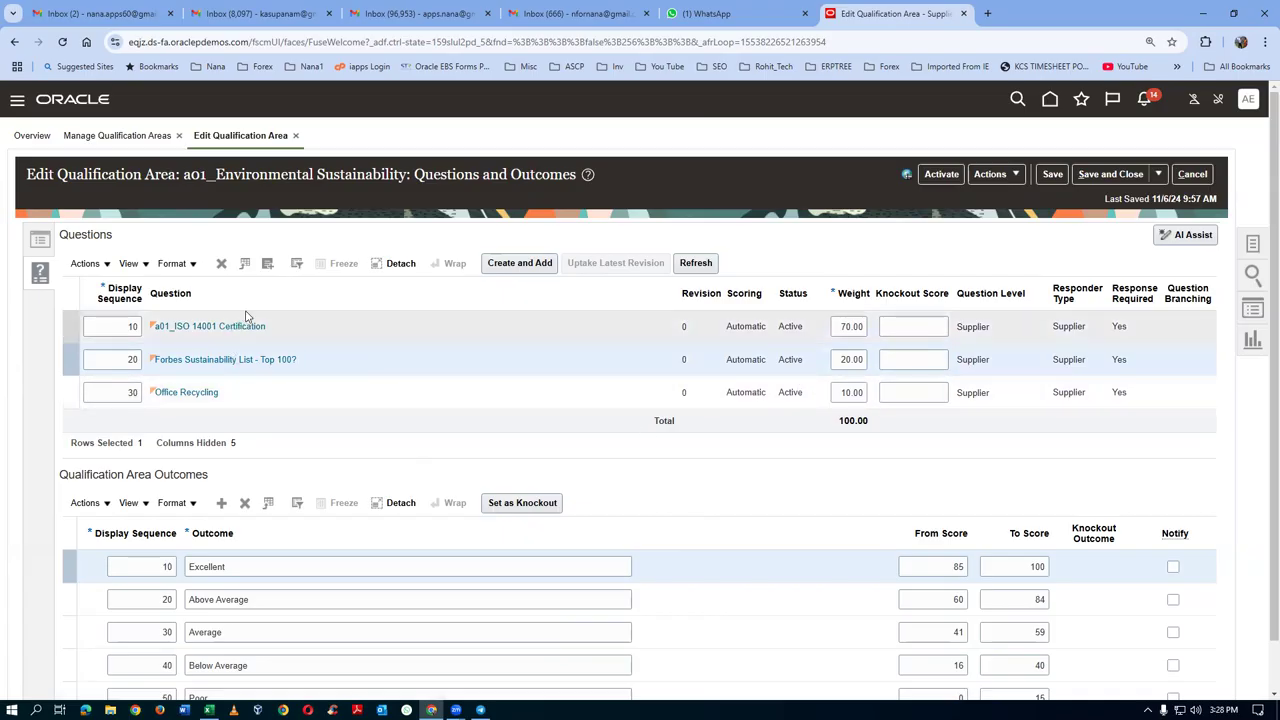
pyautogui.click(267, 264)
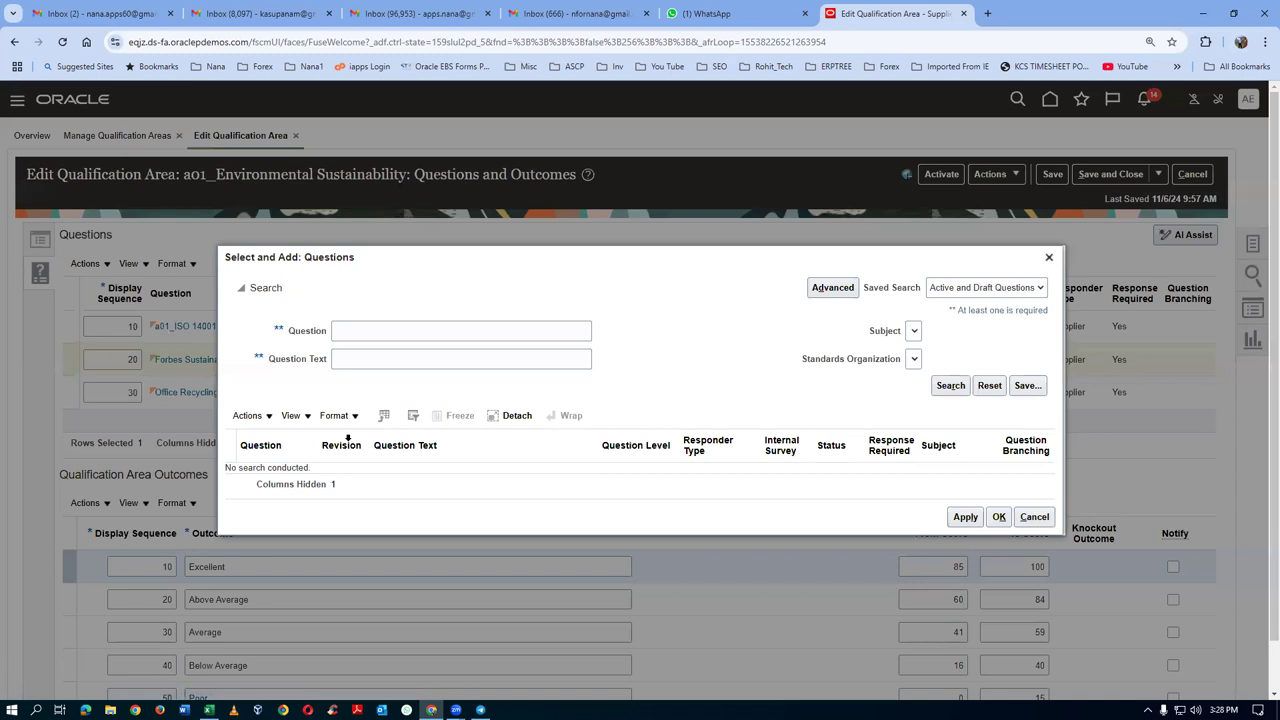
pyautogui.click(366, 334)
pyautogui.write('a01_For')
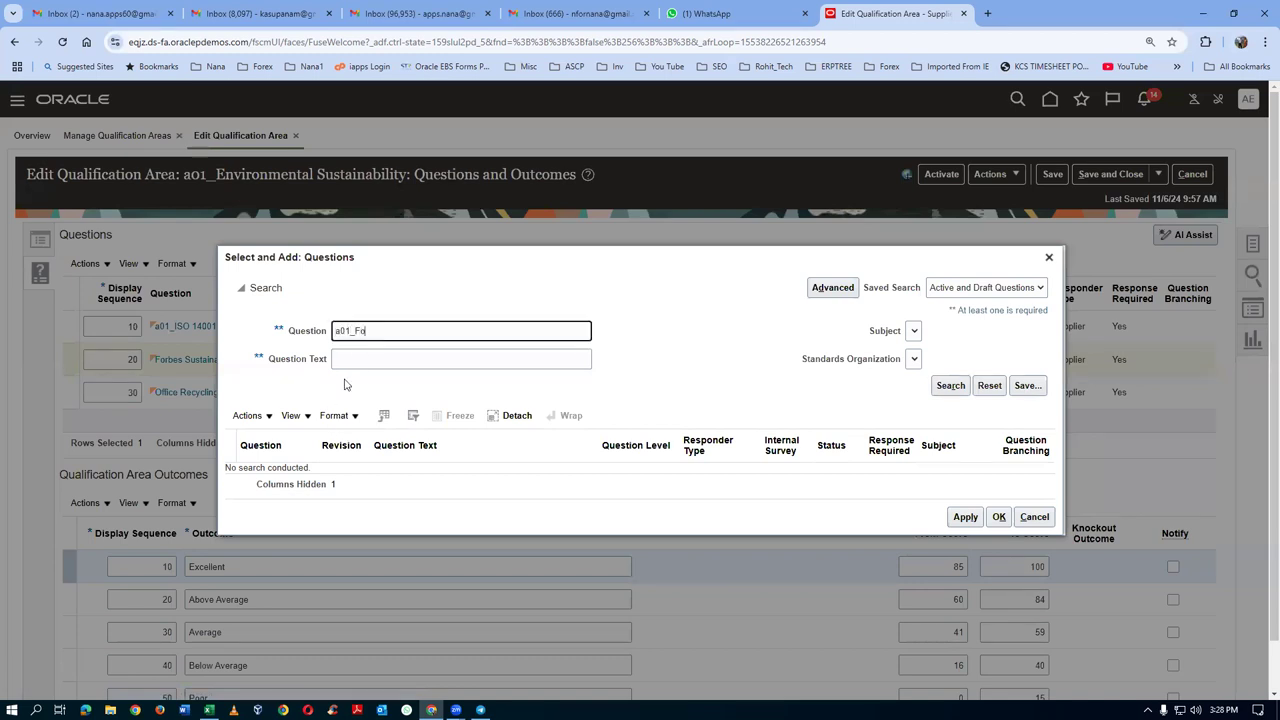
pyautogui.click(950, 386)
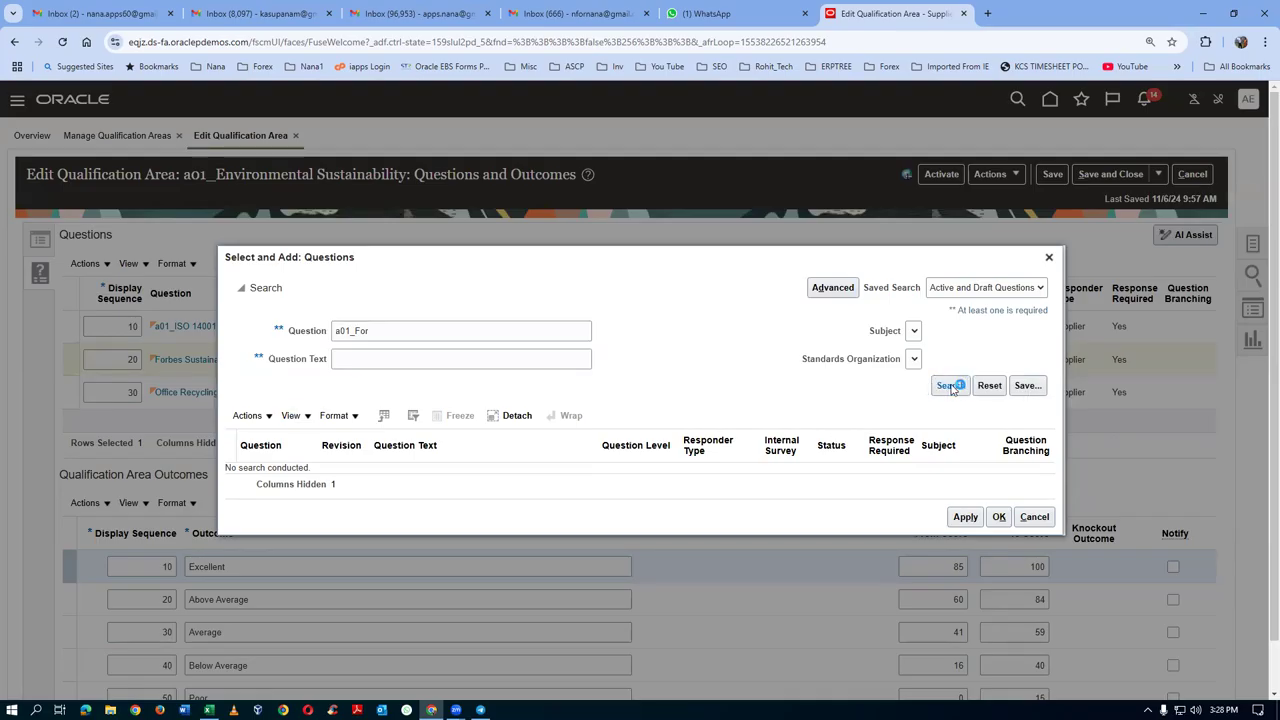
pyautogui.click(228, 468)
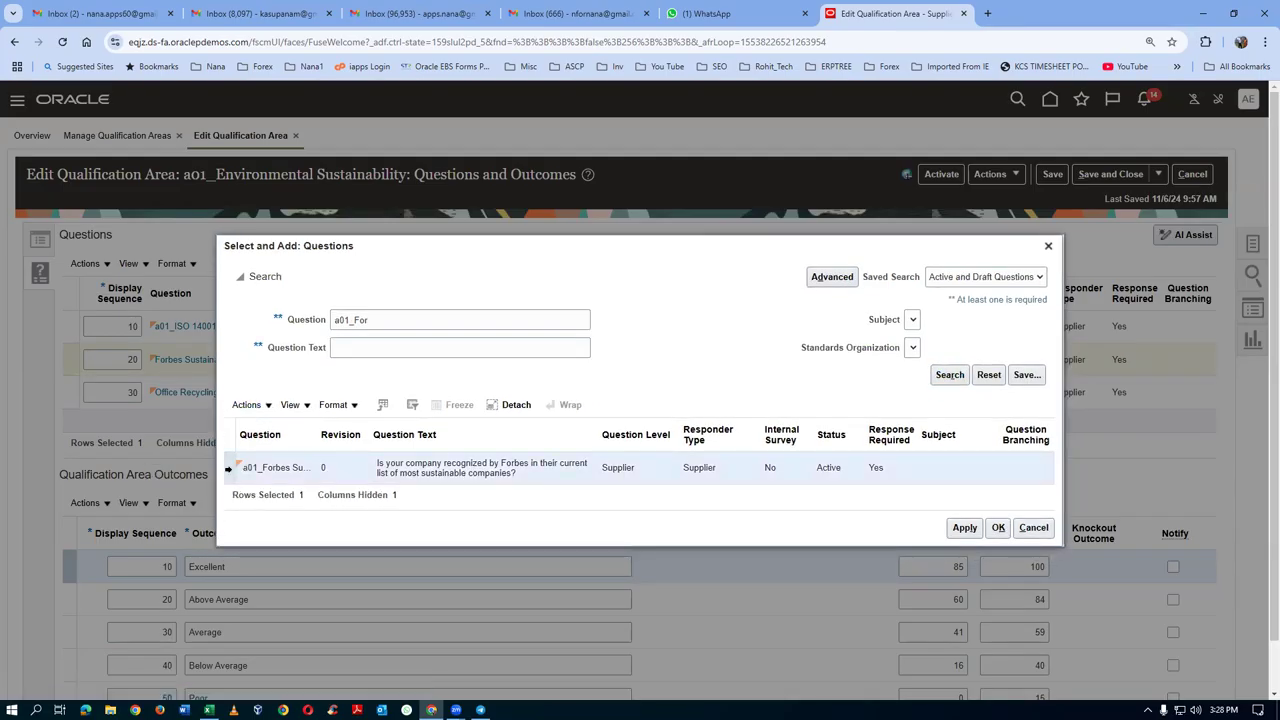
pyautogui.click(1002, 528)
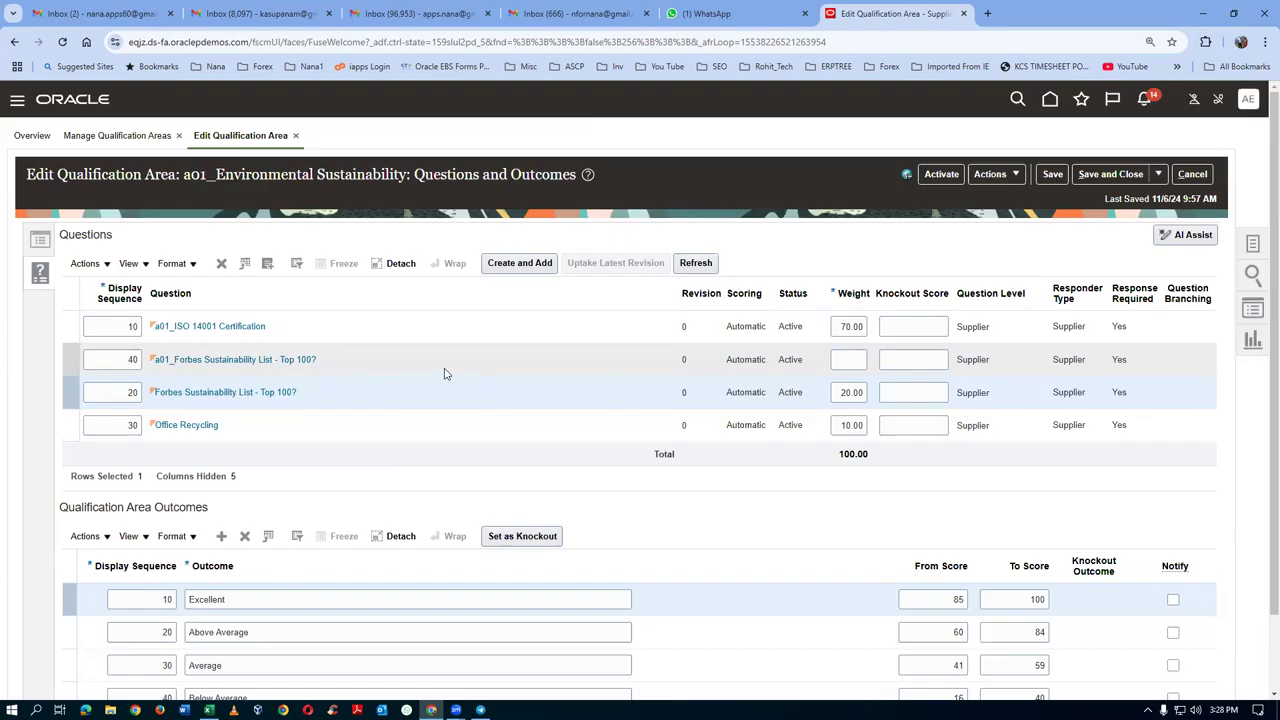
# - Give a01_Forbes weight 20 and delete the original Forbes Sustainability question
pyautogui.click(853, 359)
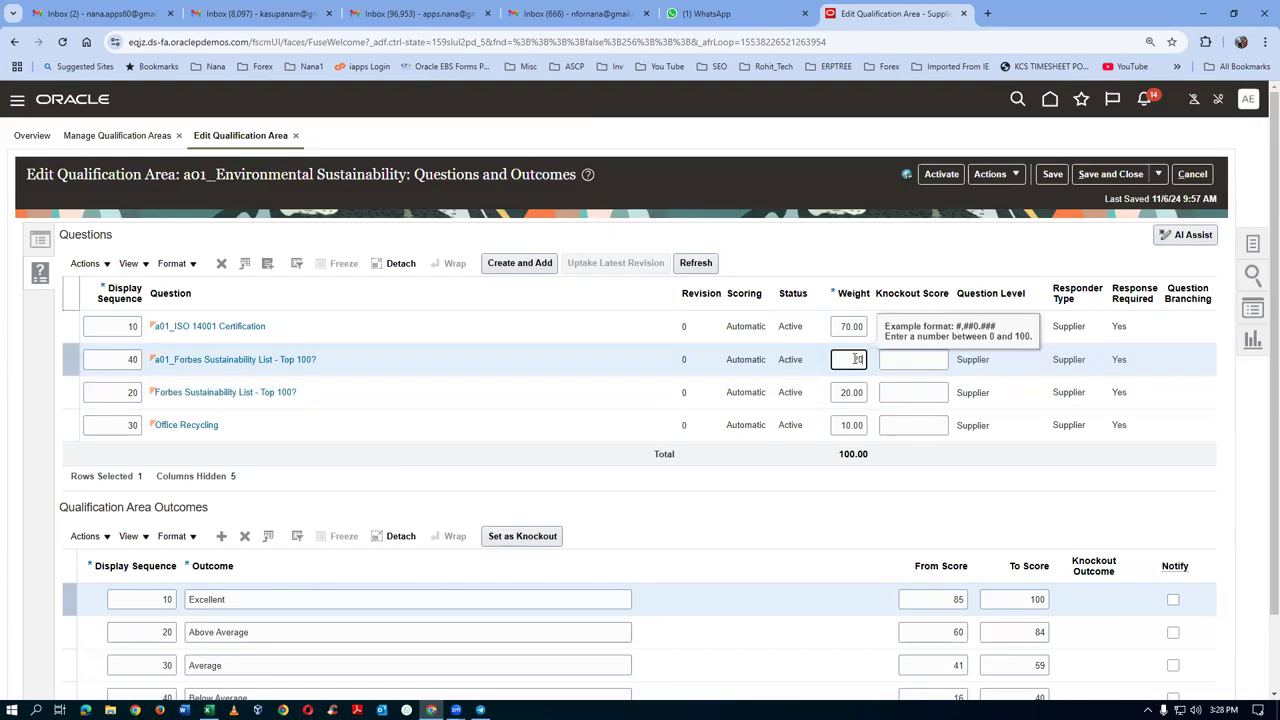
pyautogui.write('20')
pyautogui.press('Tab')
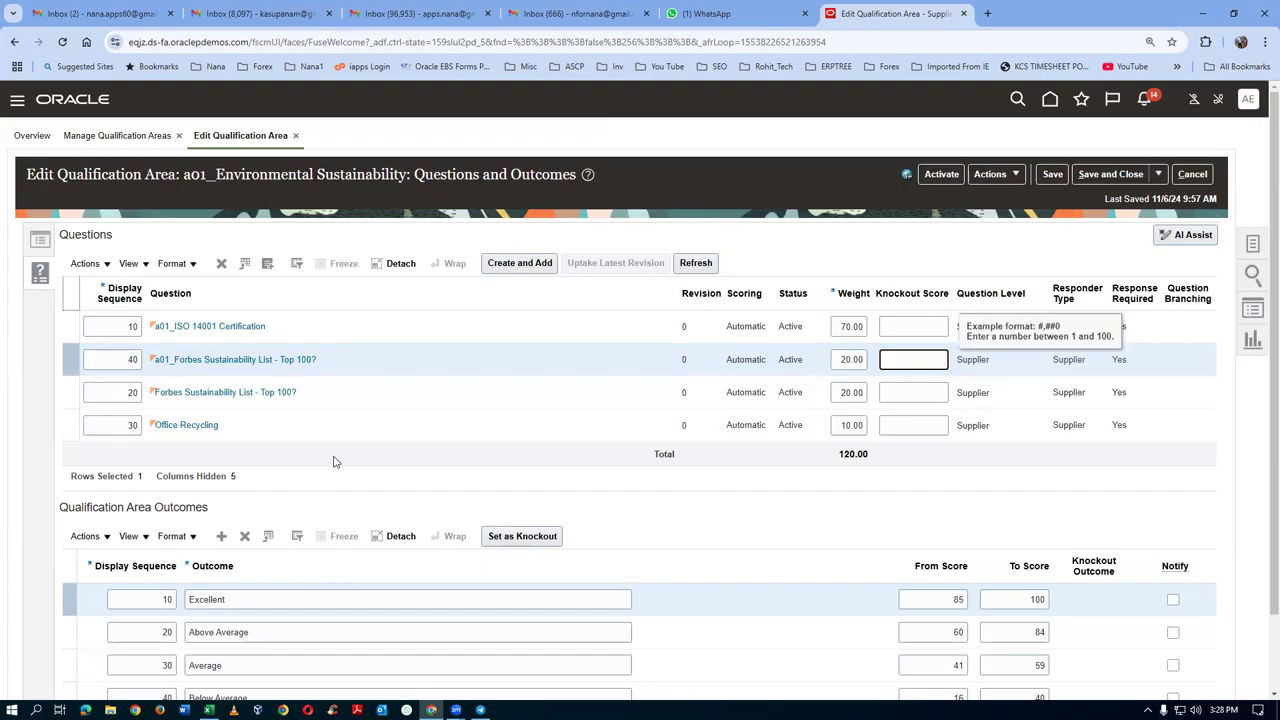
pyautogui.click(337, 398)
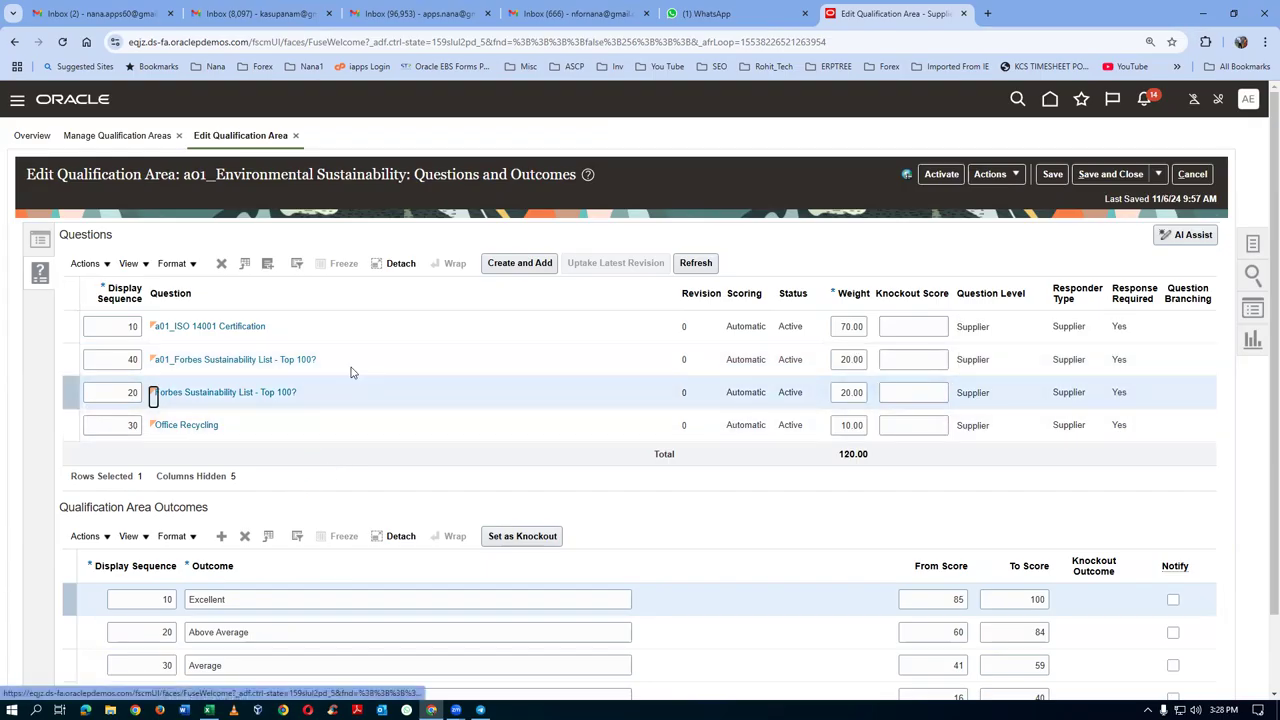
pyautogui.click(221, 265)
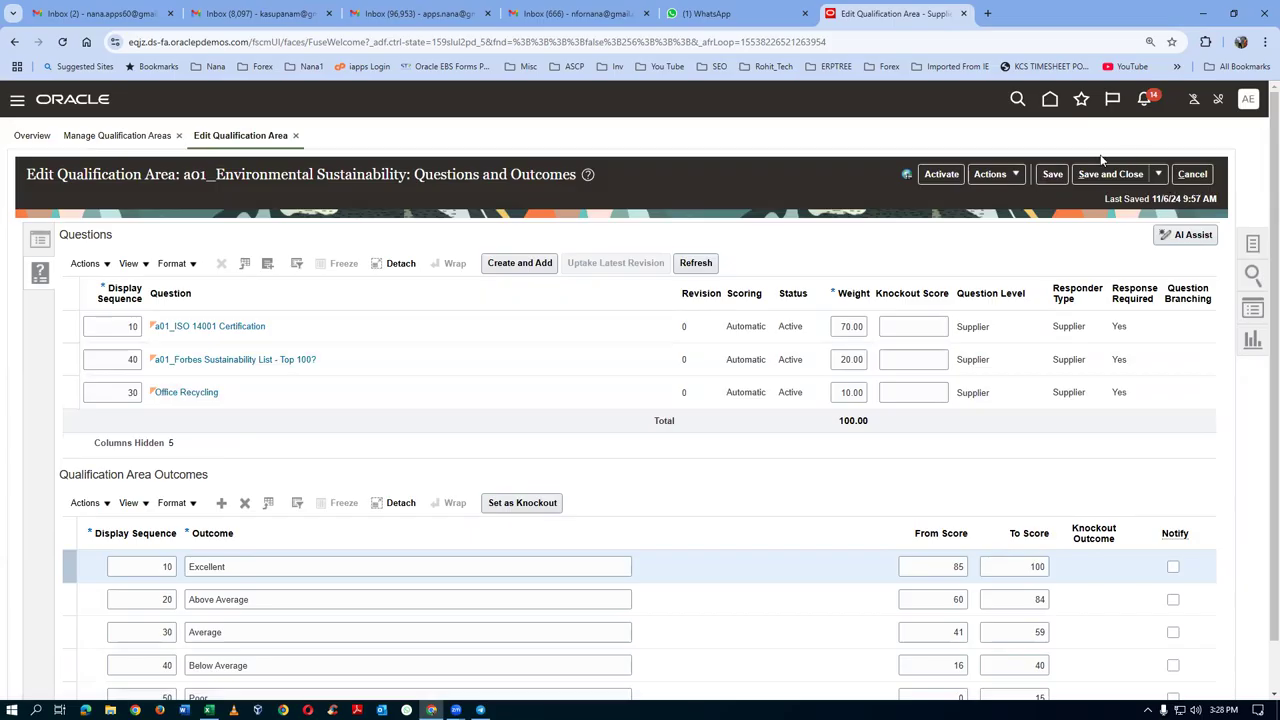
# - Save, then correct a01_Forbes's display sequence from 2,040 to 20 and save again
pyautogui.click(1053, 175)
pyautogui.click(117, 393)
pyautogui.write('20')
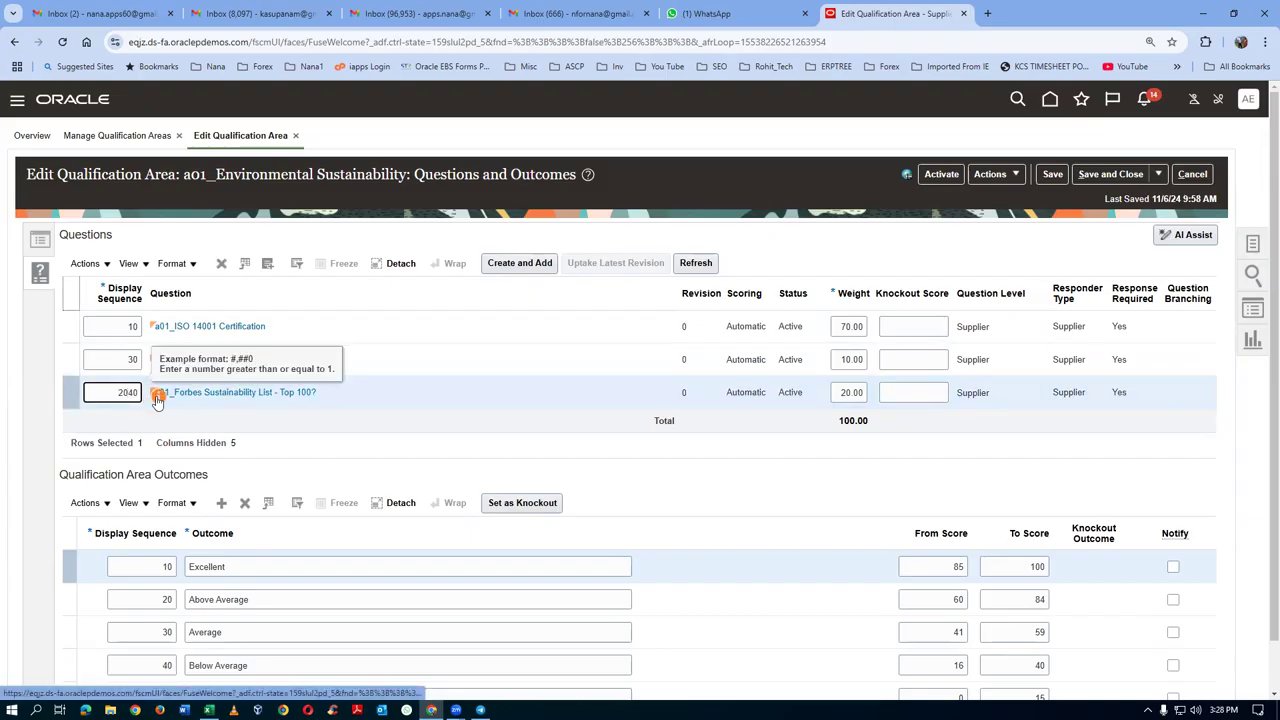
pyautogui.press('Tab')
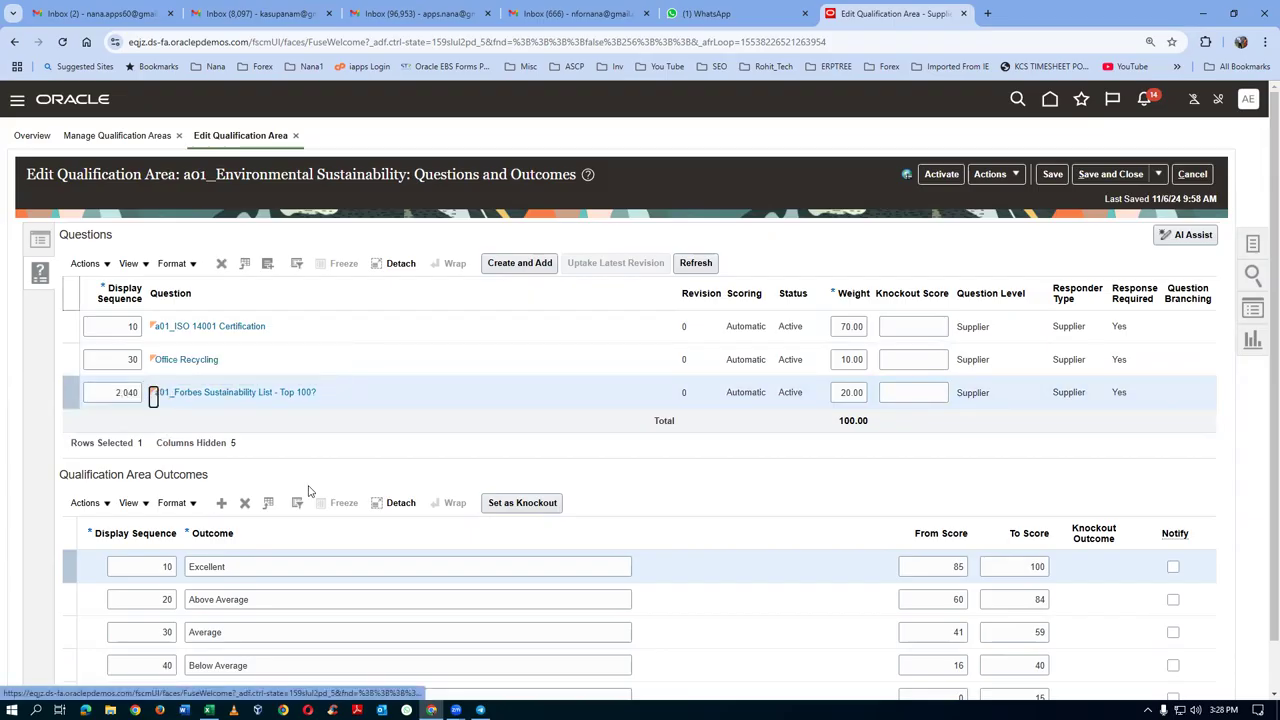
pyautogui.doubleClick(111, 393)
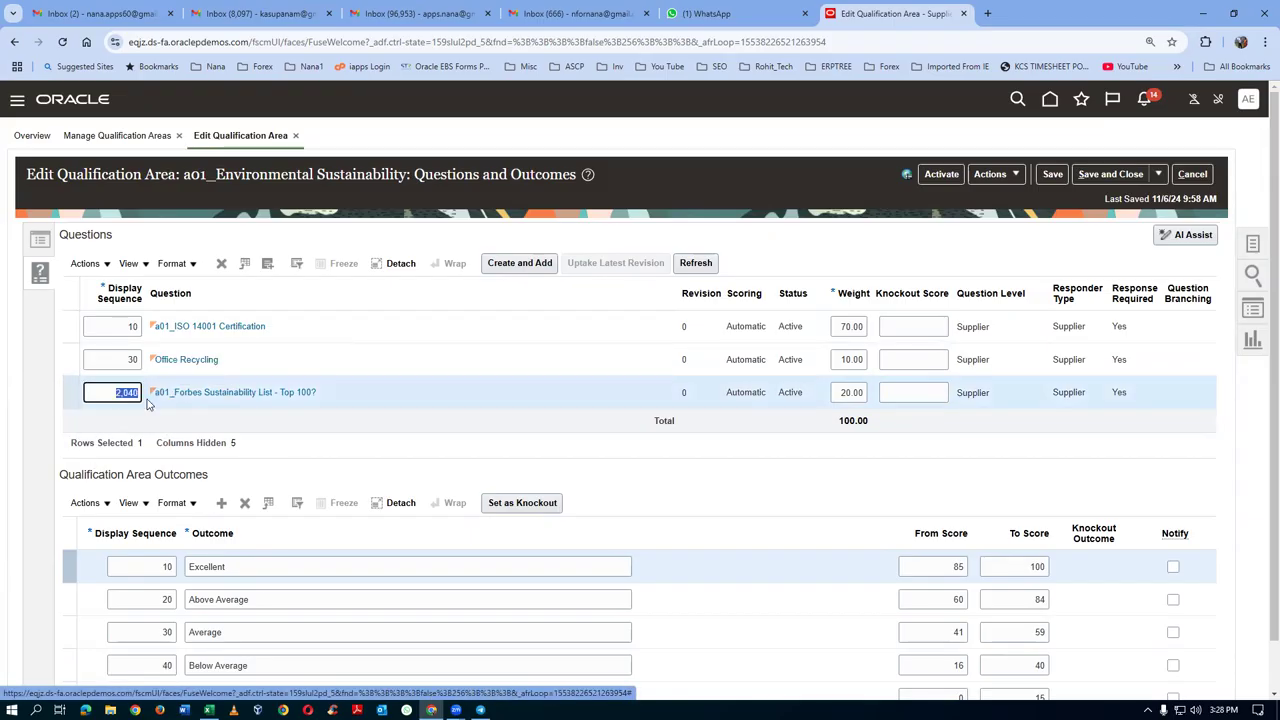
pyautogui.press('BackSpace')
pyautogui.write('20')
pyautogui.press('Tab')
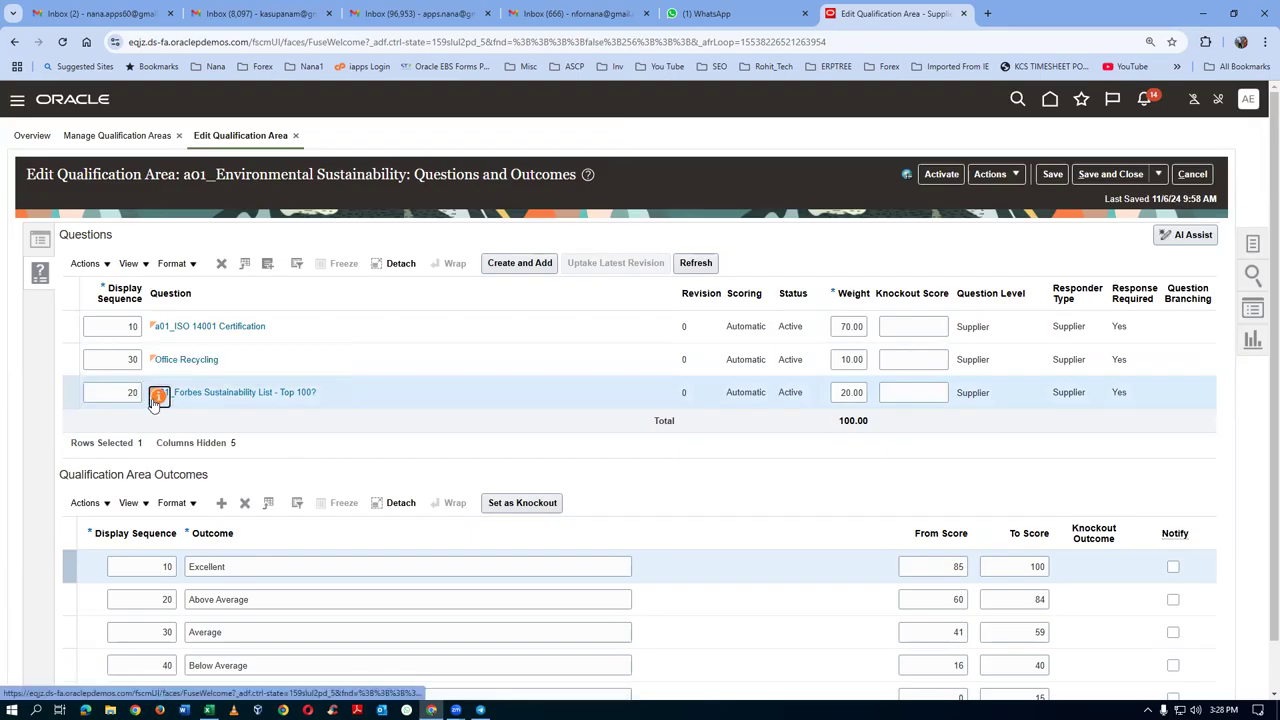
pyautogui.click(1055, 174)
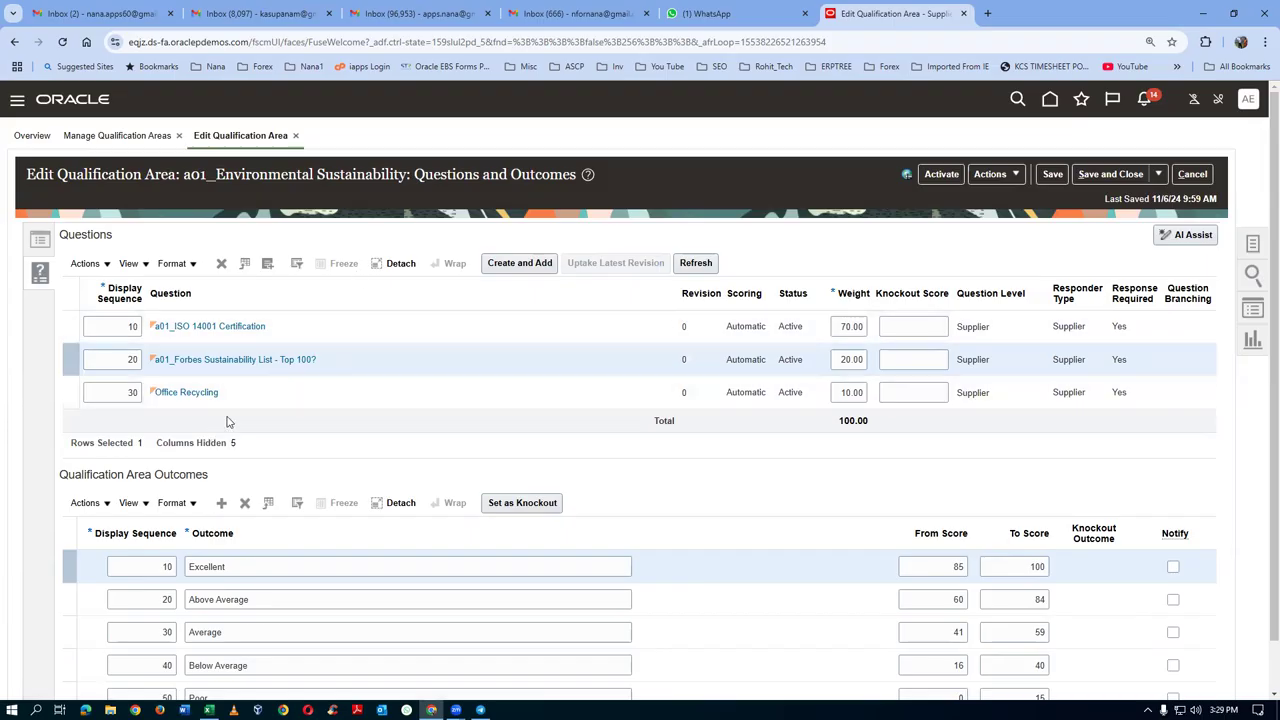
pyautogui.click(249, 394)
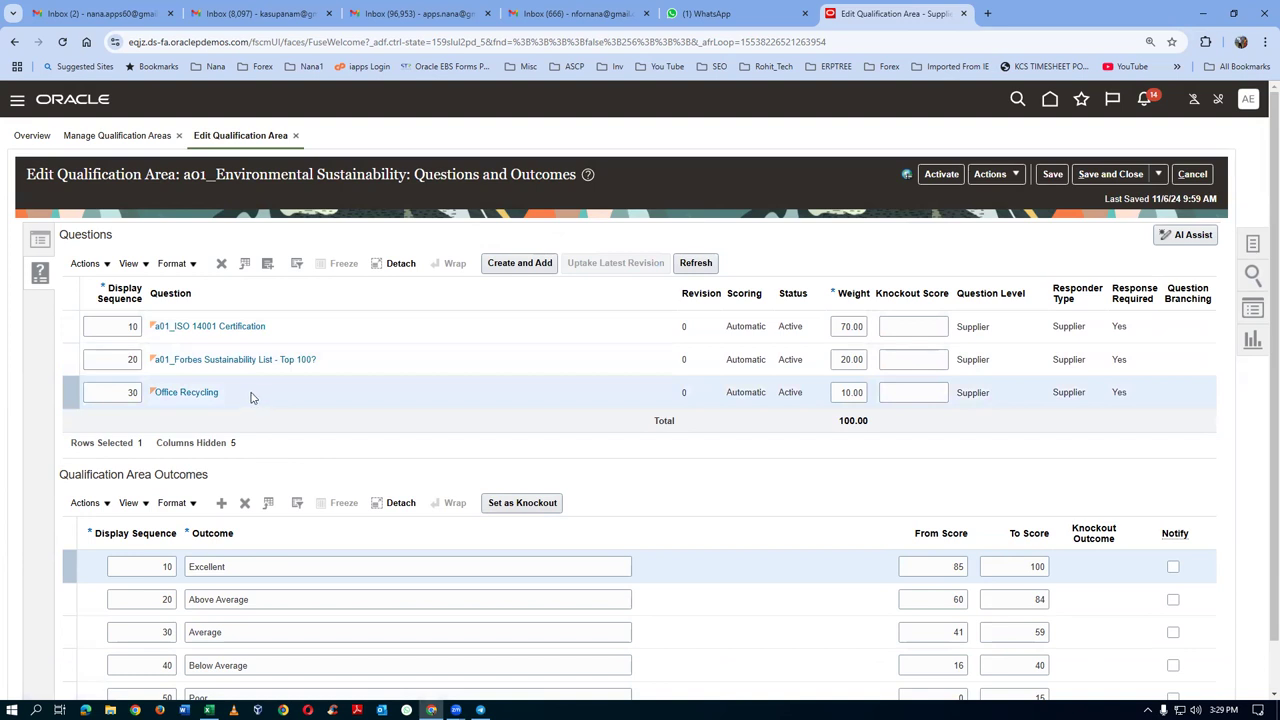
# - Add a01_Office Recycling via a search for 'a01_Off' and delete the old Office Recycling question
pyautogui.click(245, 265)
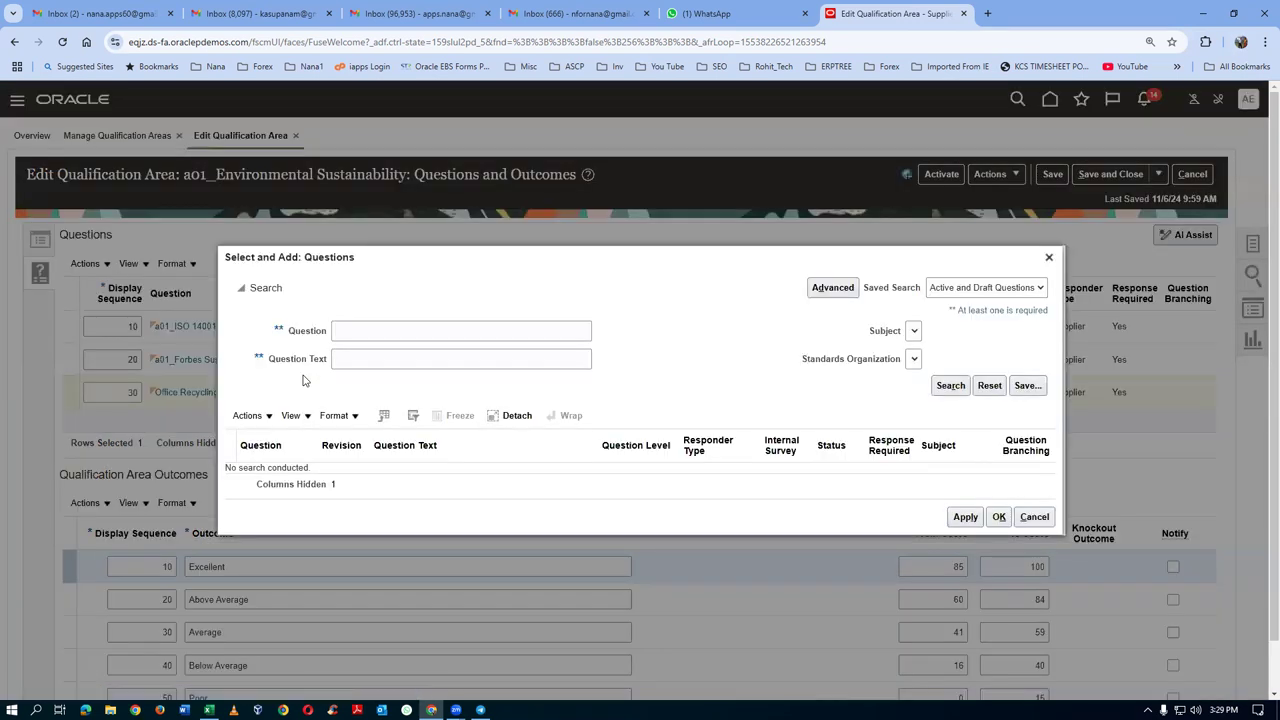
pyautogui.click(342, 335)
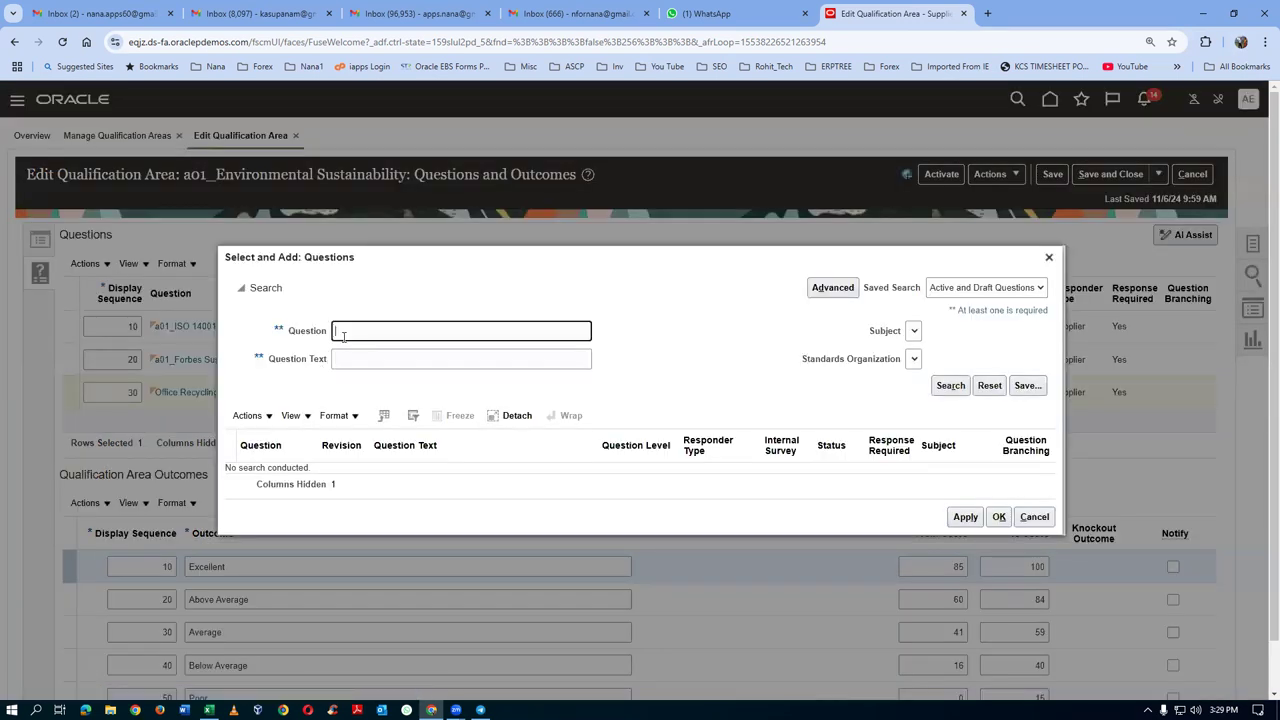
pyautogui.write('a01_Offi')
pyautogui.click(946, 388)
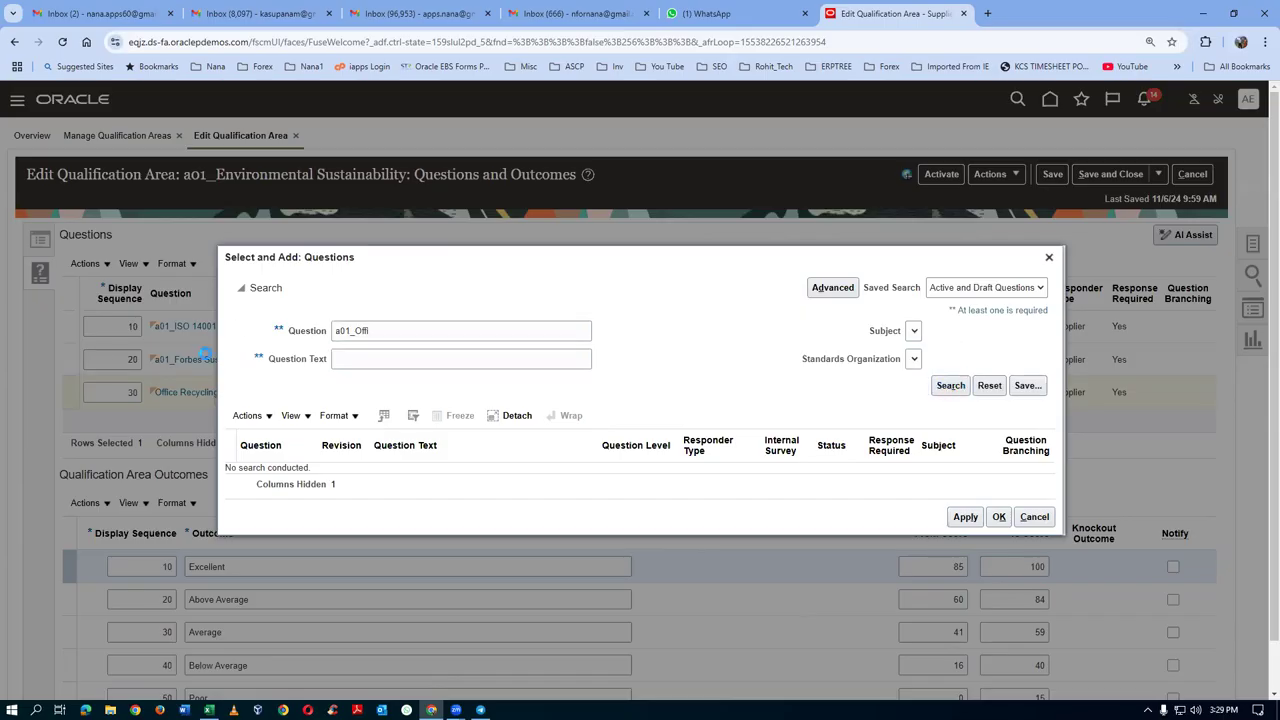
pyautogui.click(232, 466)
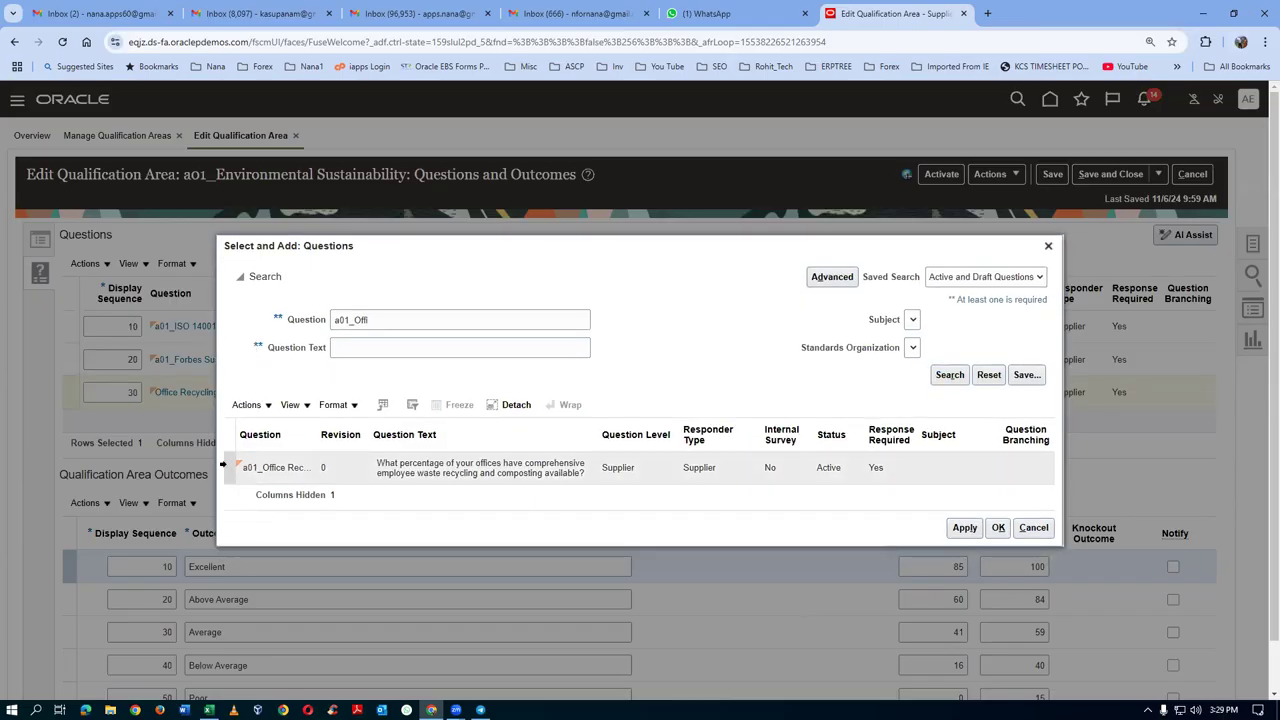
pyautogui.click(966, 528)
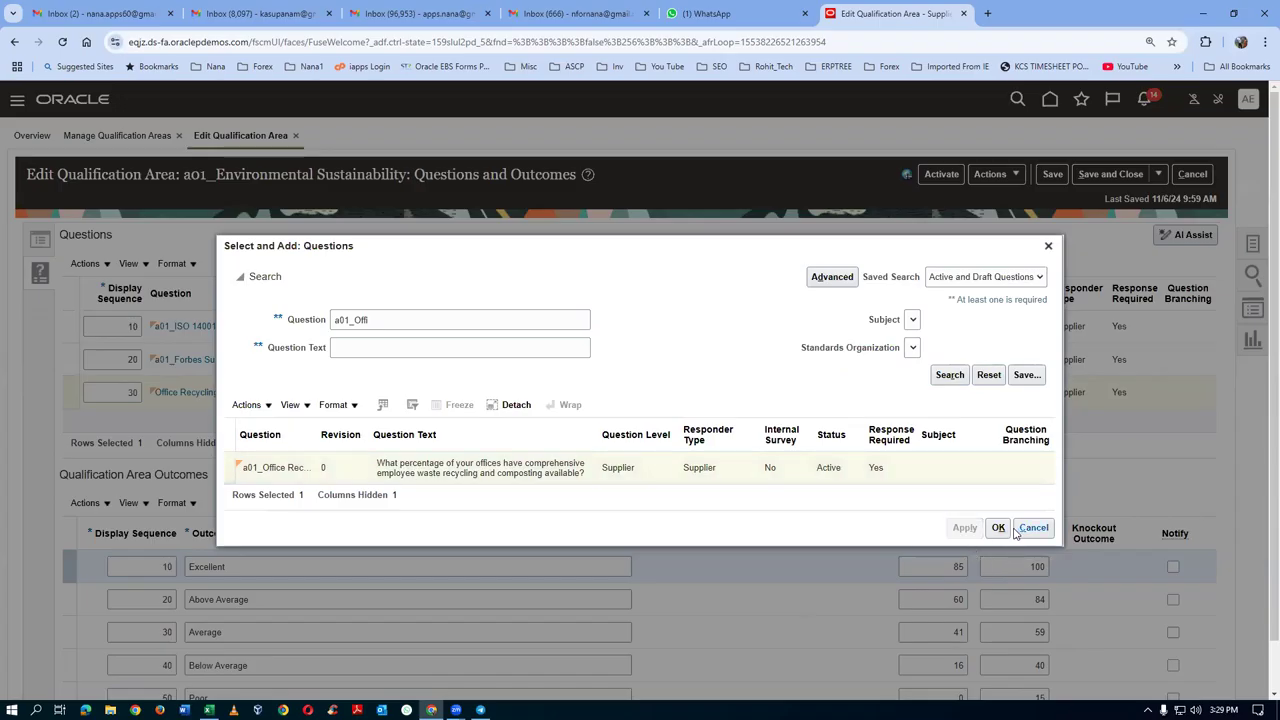
pyautogui.press('Escape')
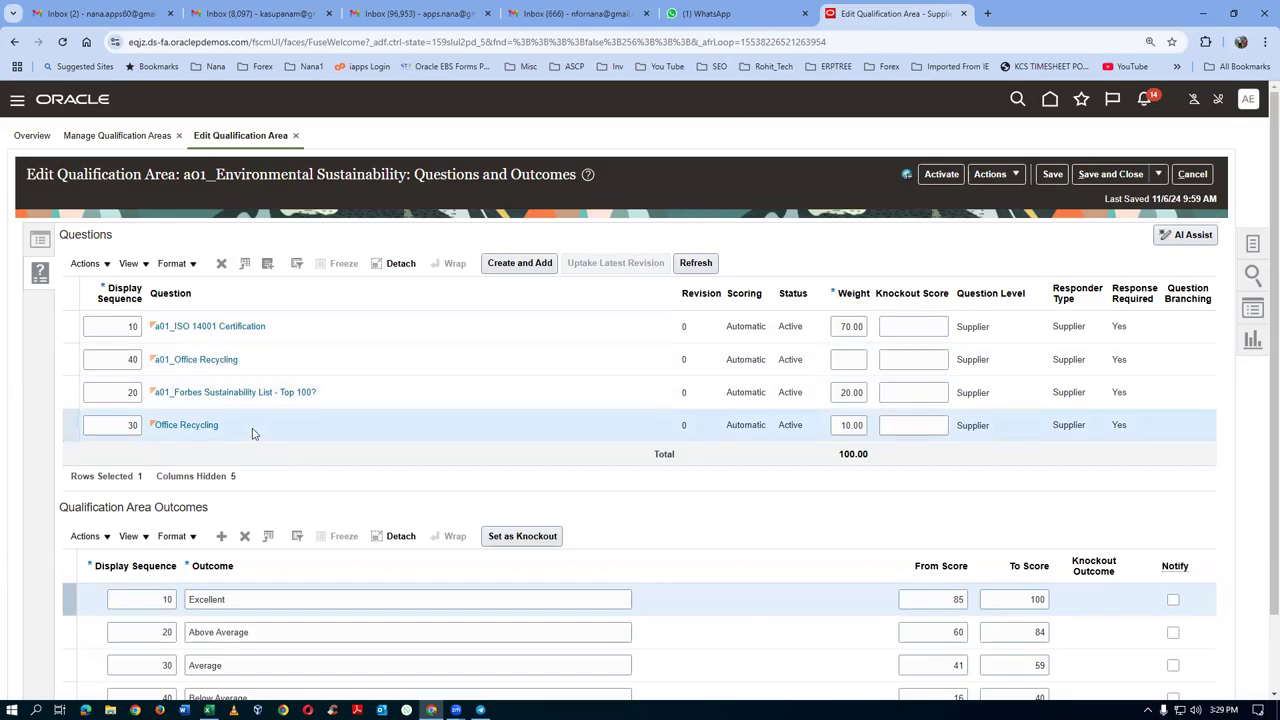
pyautogui.click(221, 263)
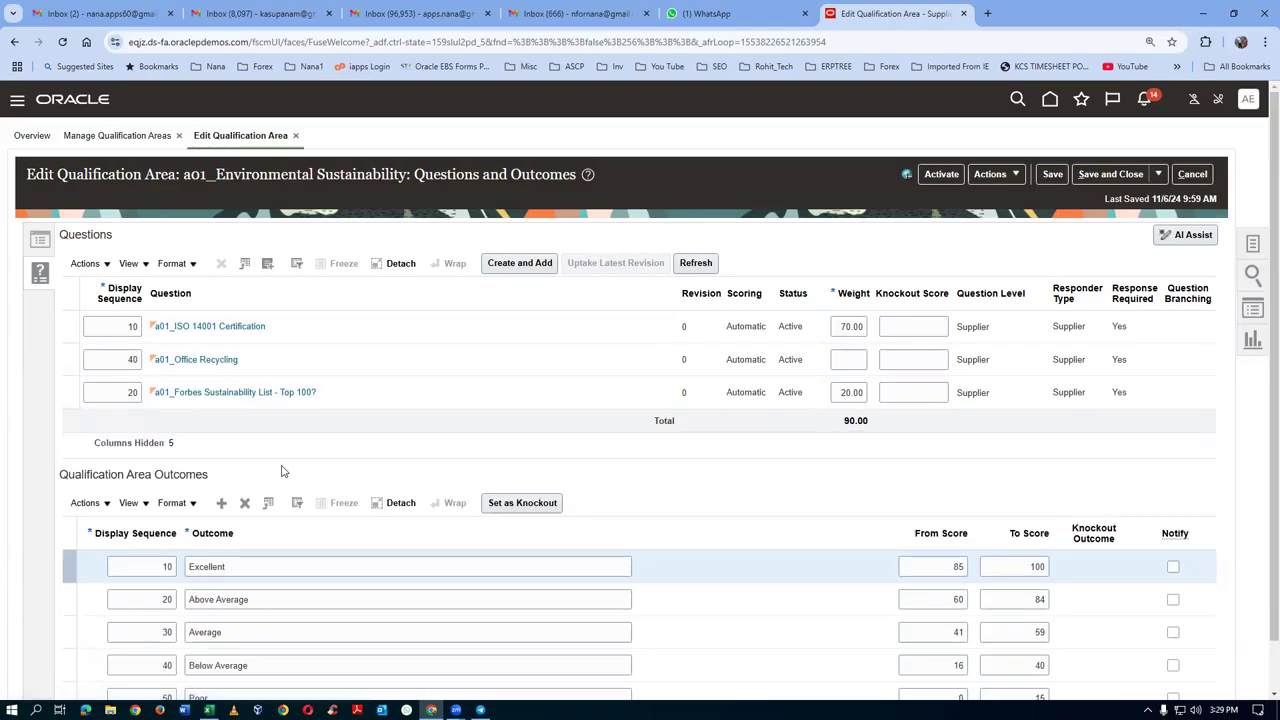
# - Give a01_Office Recycling weight 10 and display sequence 30, saving after each change
pyautogui.click(850, 358)
pyautogui.write('10')
pyautogui.press('Tab')
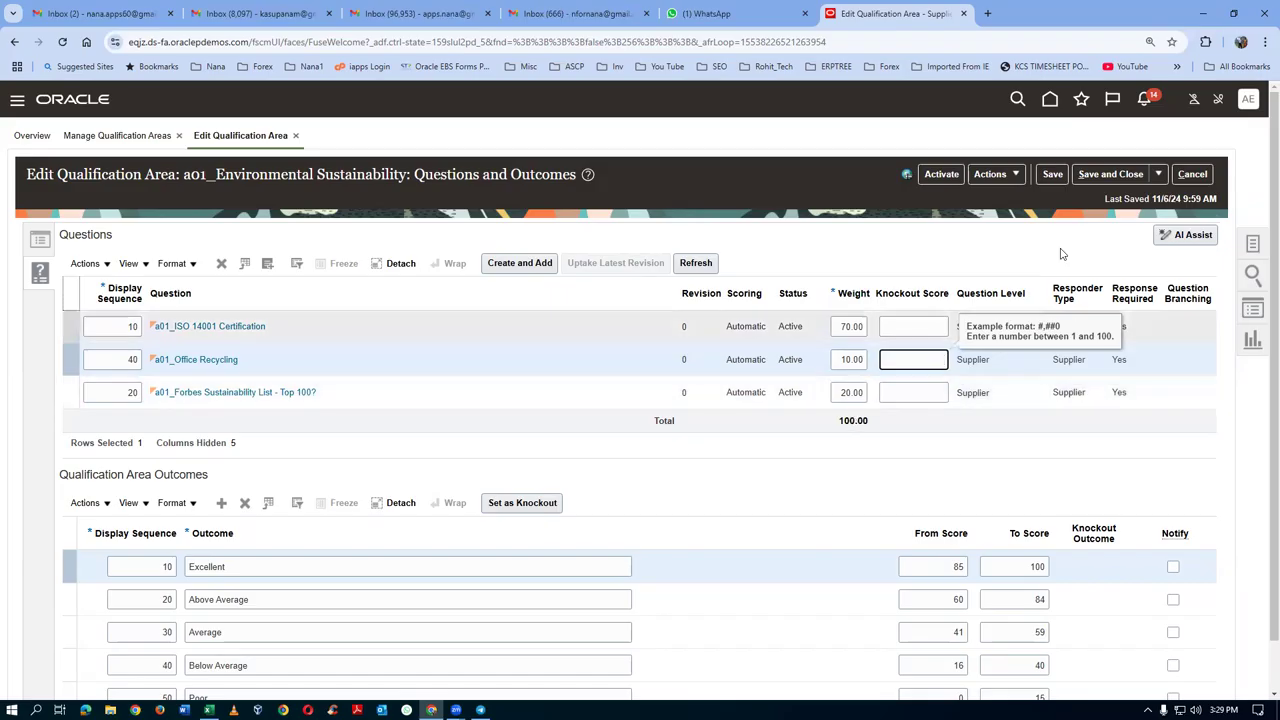
pyautogui.click(1050, 175)
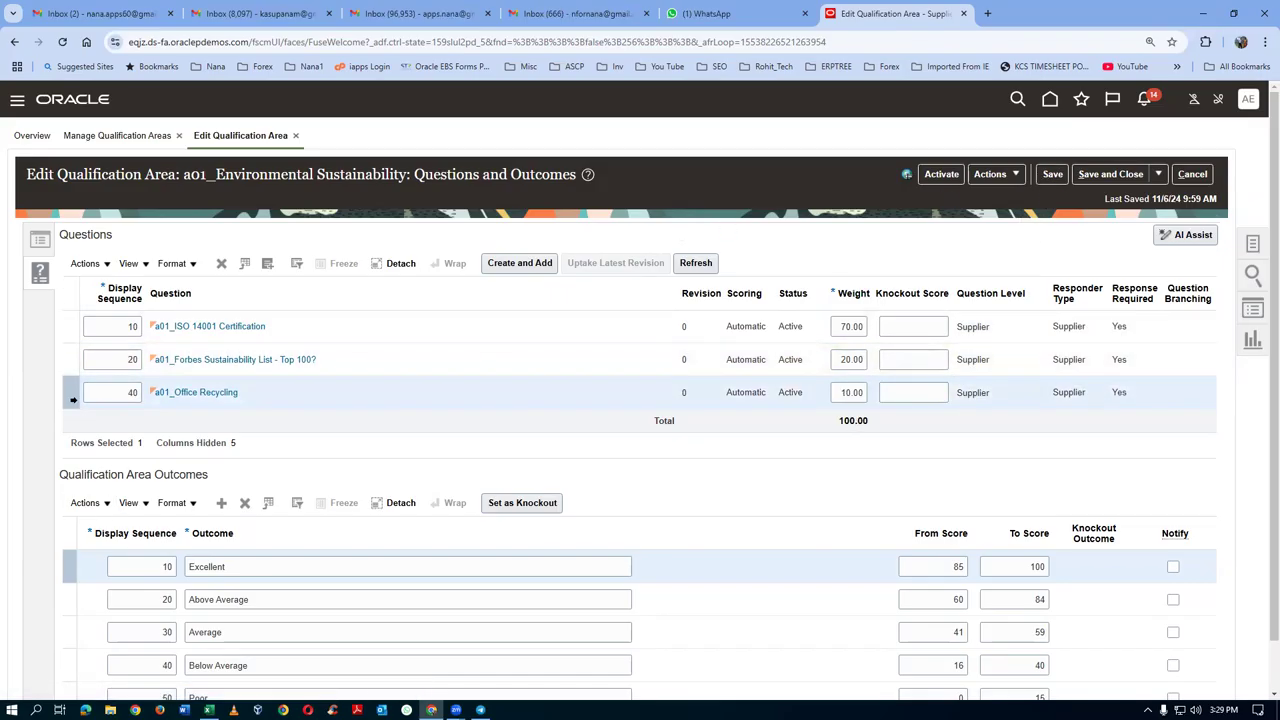
pyautogui.doubleClick(104, 393)
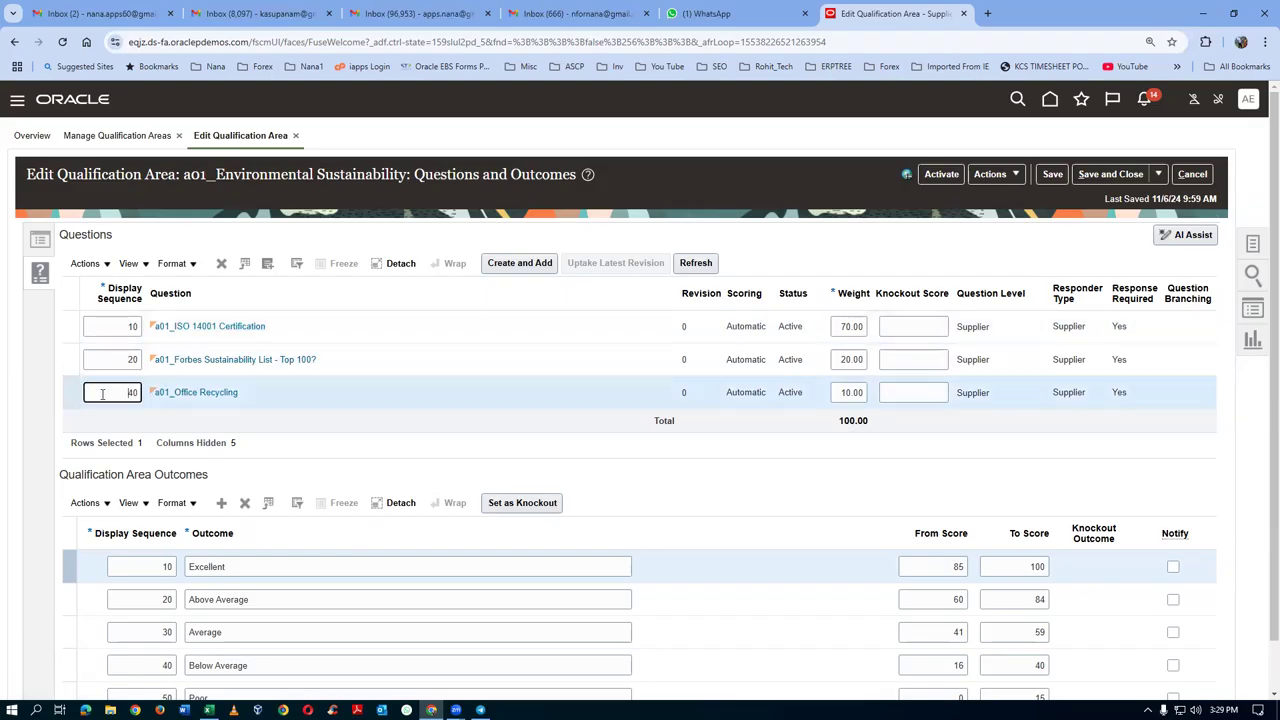
pyautogui.write('30')
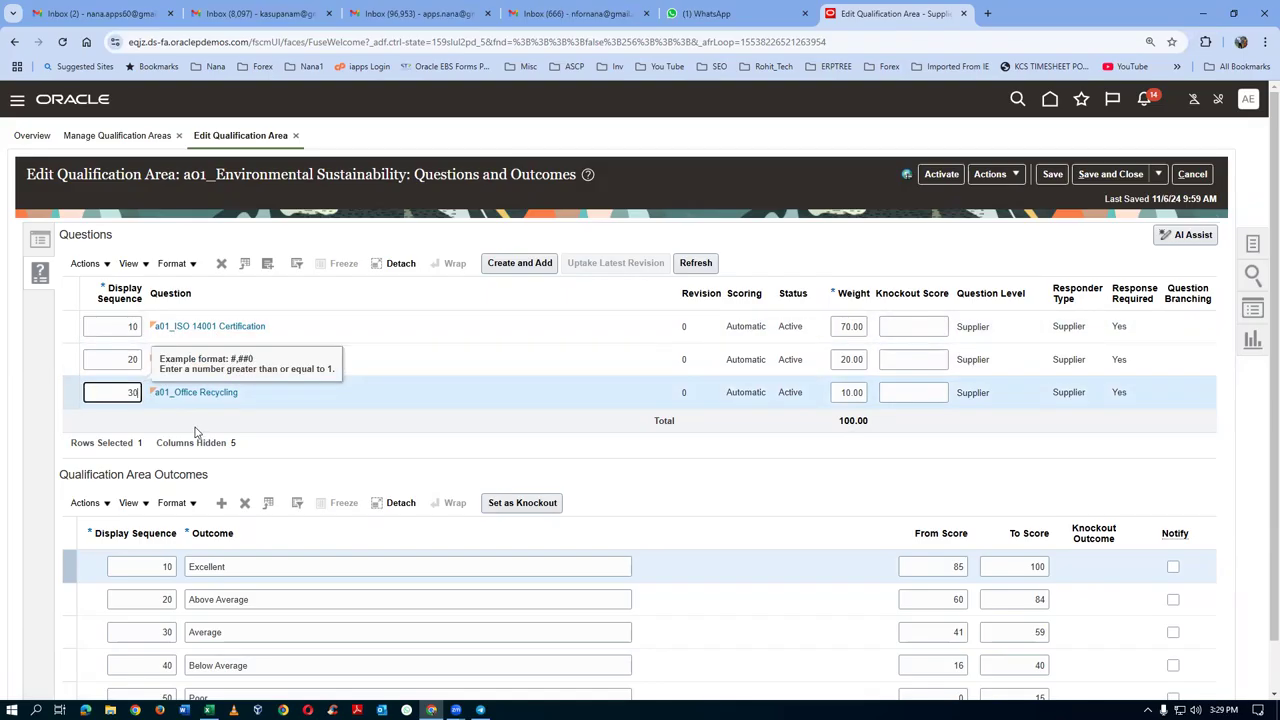
pyautogui.press('Tab')
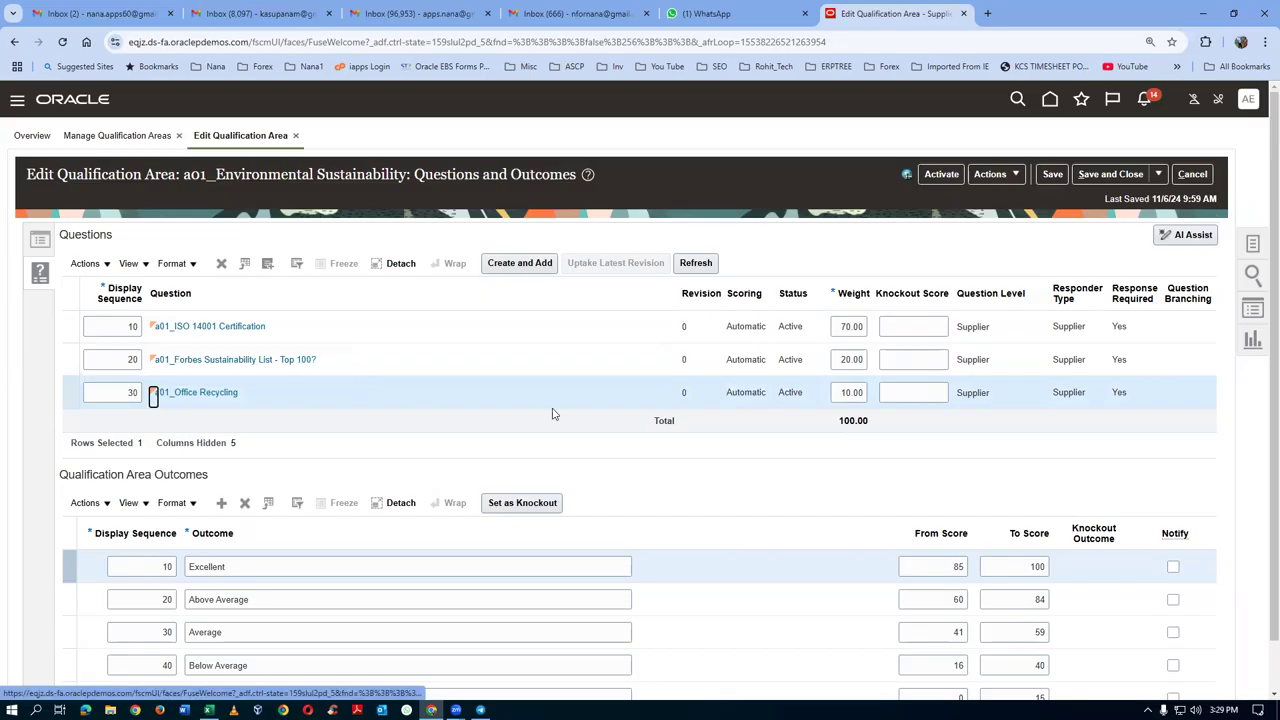
pyautogui.click(1050, 174)
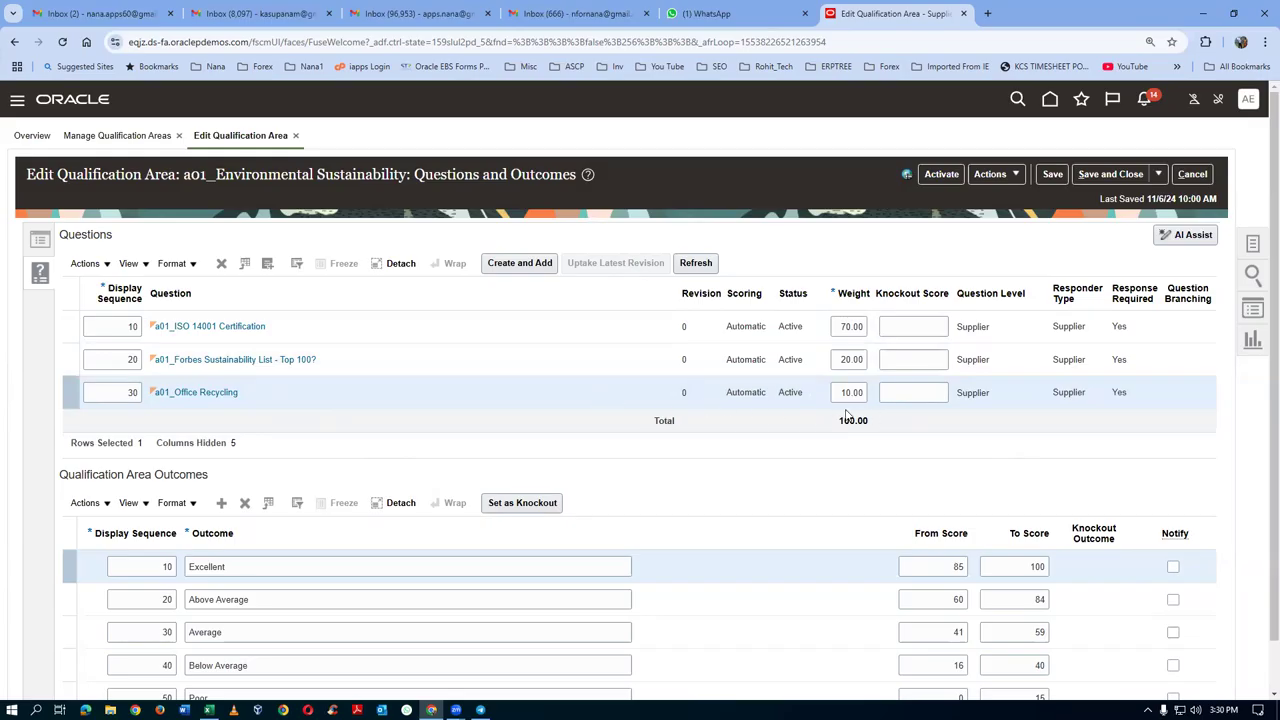
# - Review the area's questions and switch to its Overview section
pyautogui.scroll(-1, 552, 430)
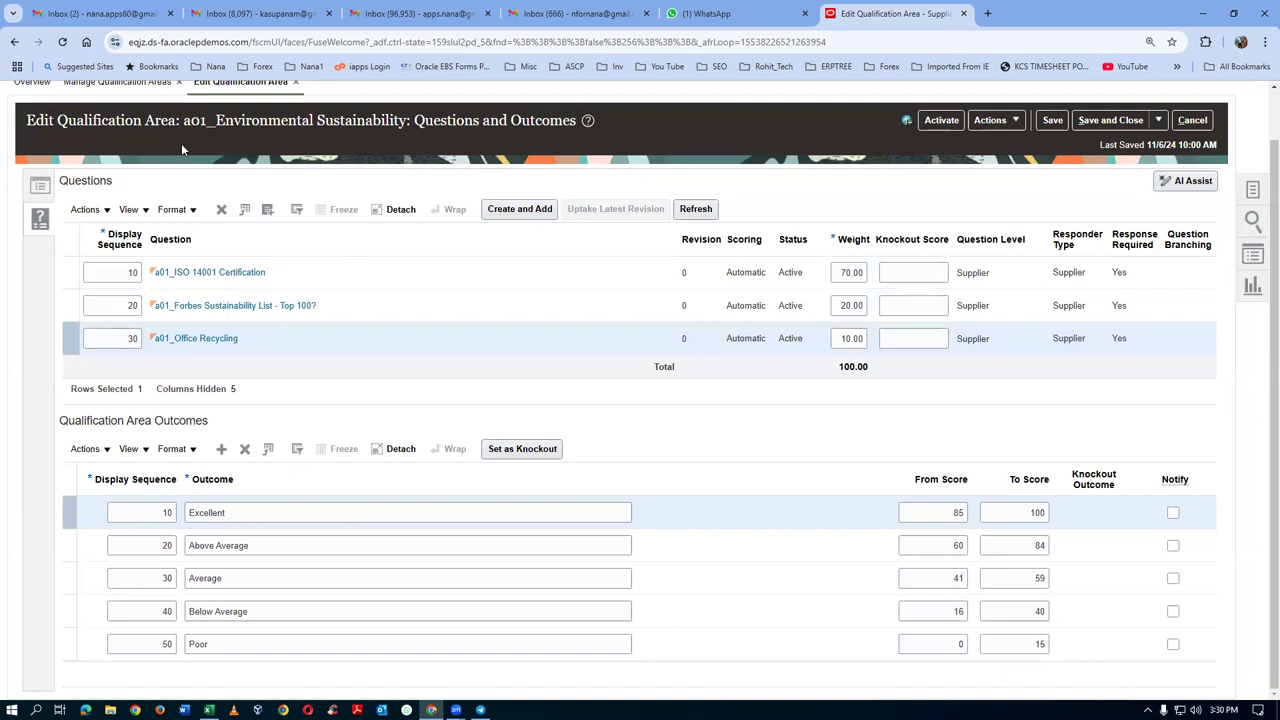
pyautogui.moveTo(186, 121); pyautogui.dragTo(408, 124)
pyautogui.click(850, 338)
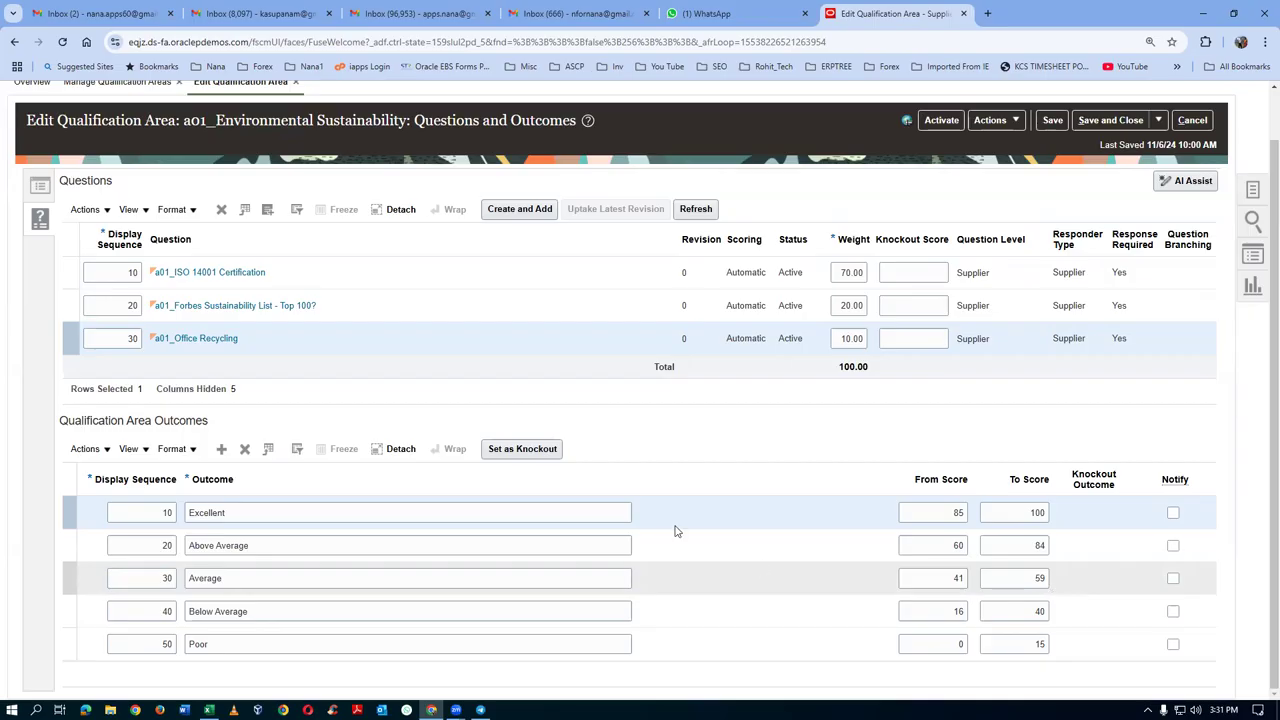
pyautogui.click(360, 275)
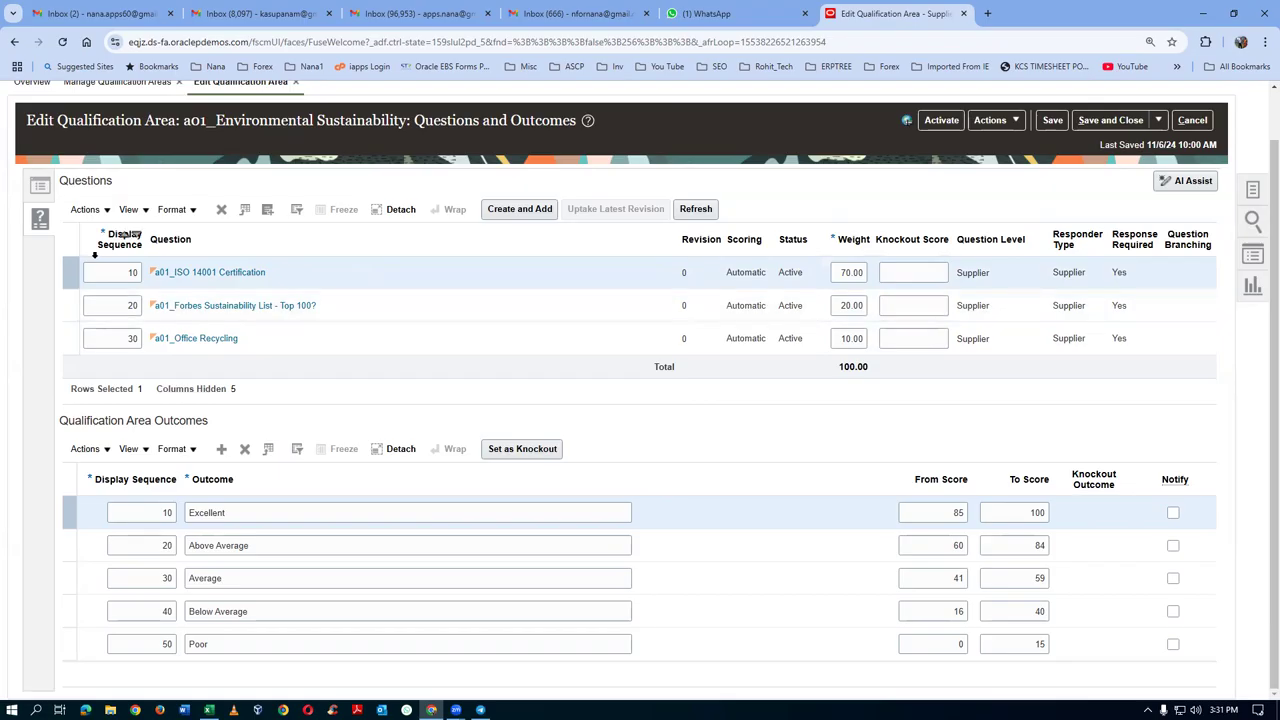
pyautogui.click(44, 196)
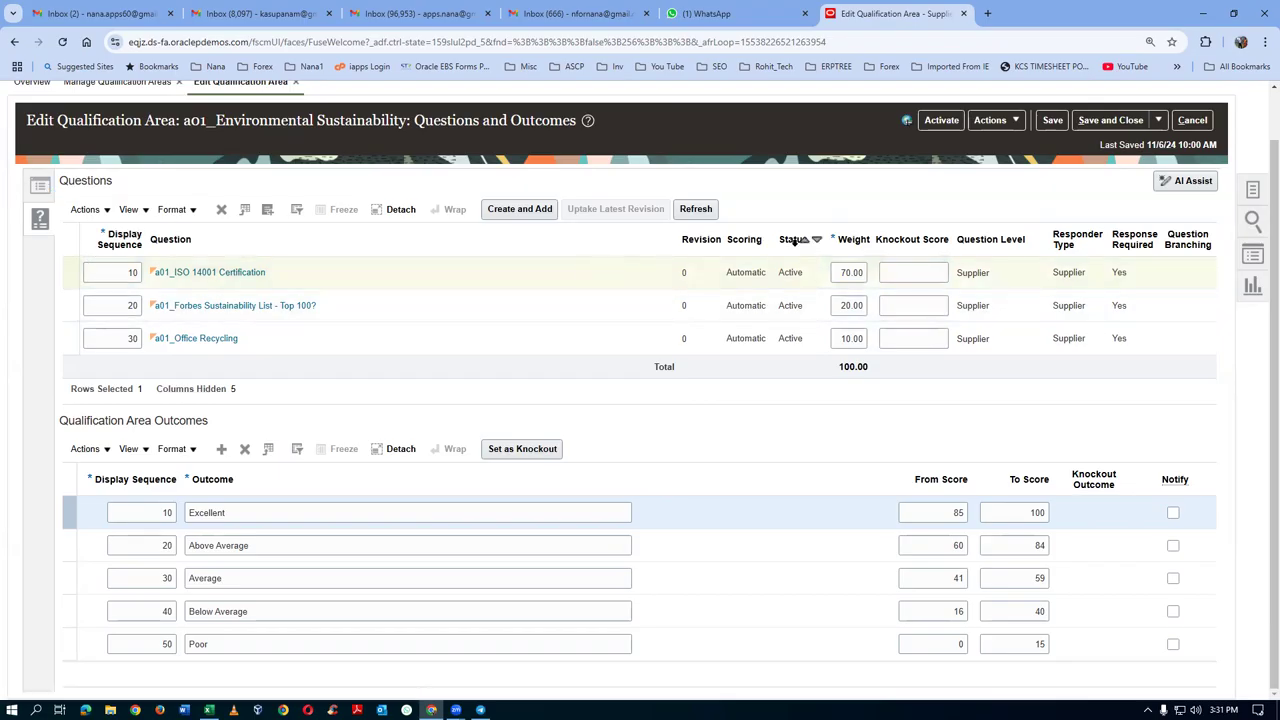
pyautogui.click(922, 252)
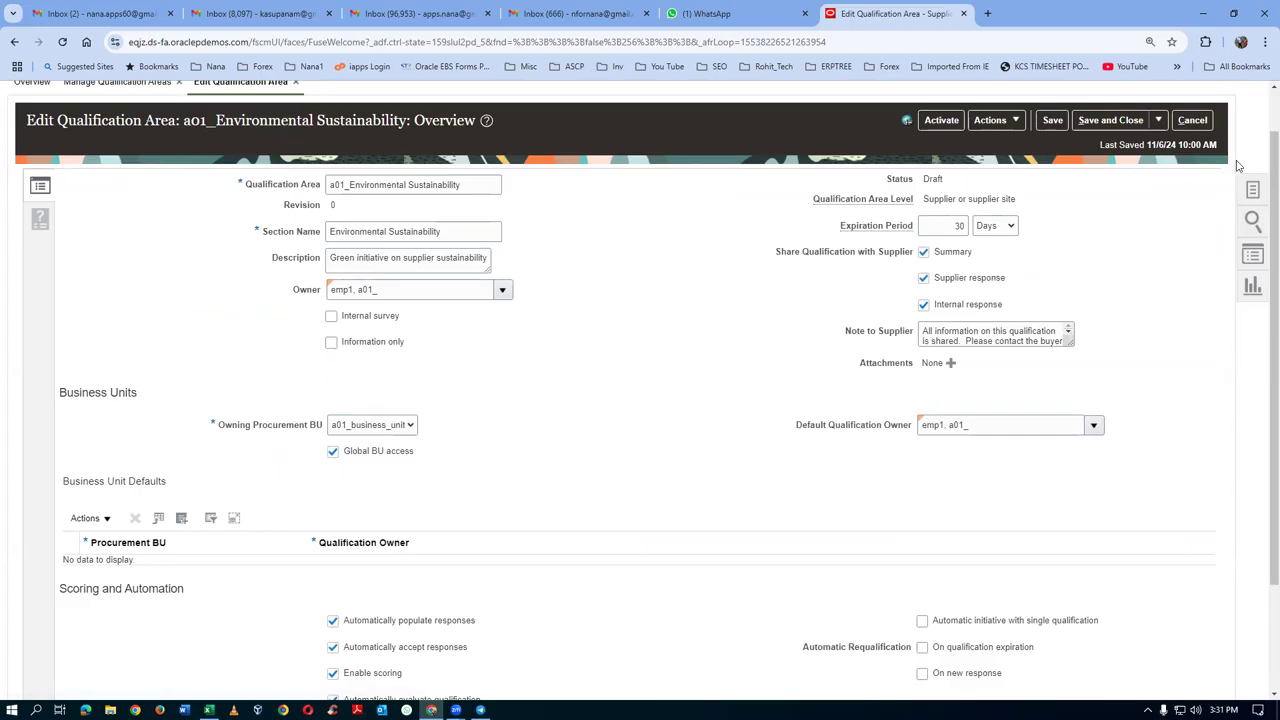
# - Save and close the a01_Environmental Sustainability area and copy 'Financial Viability' from the worksheet
pyautogui.click(1110, 120)
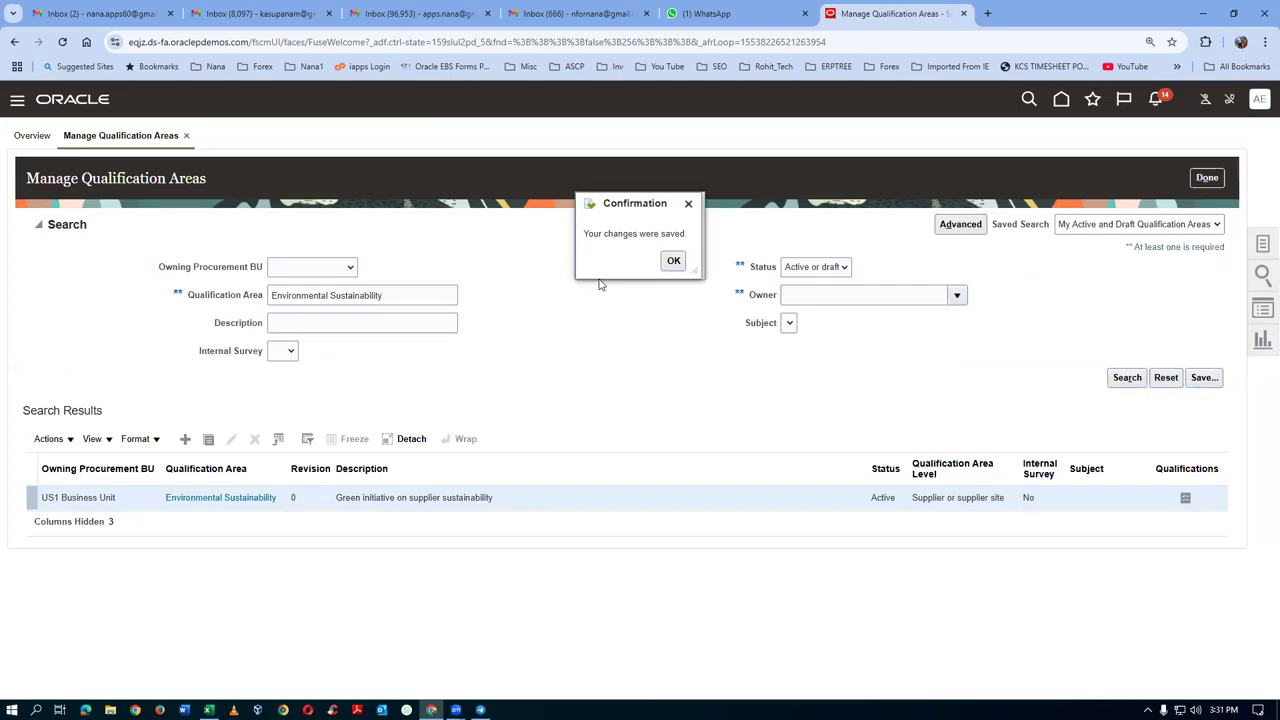
pyautogui.click(674, 262)
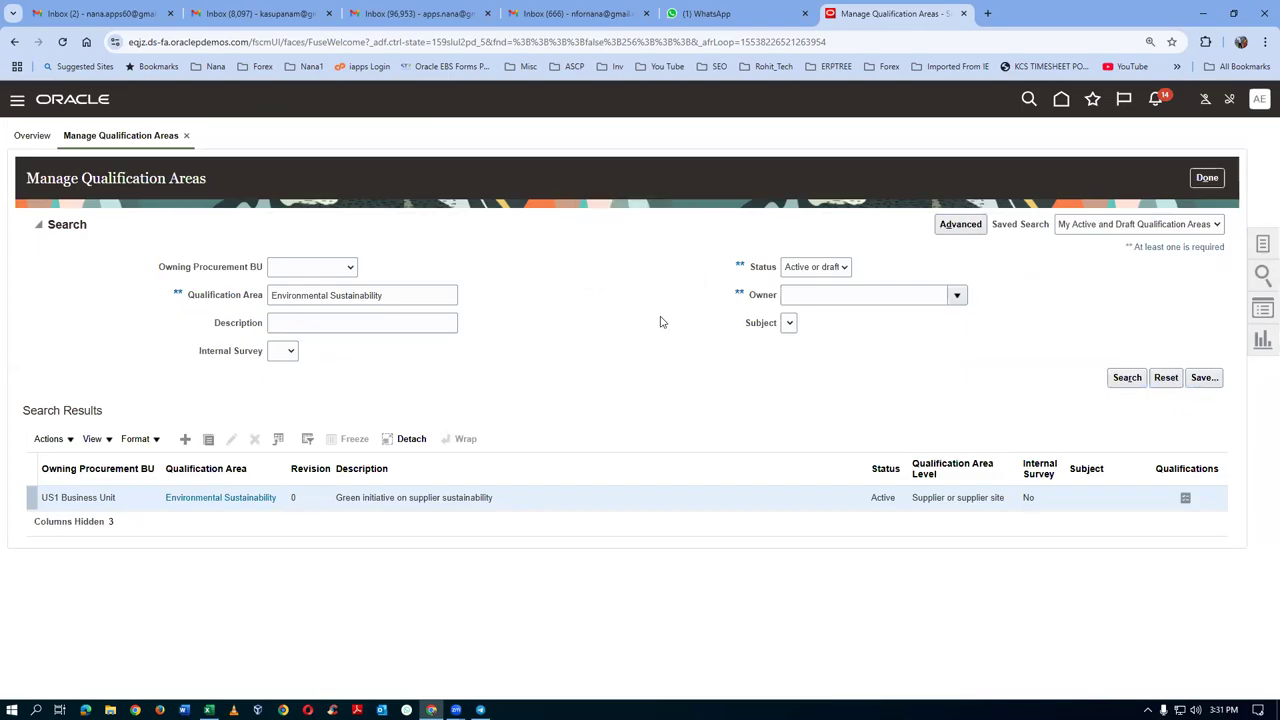
pyautogui.hotkey('alt', 'Tab')
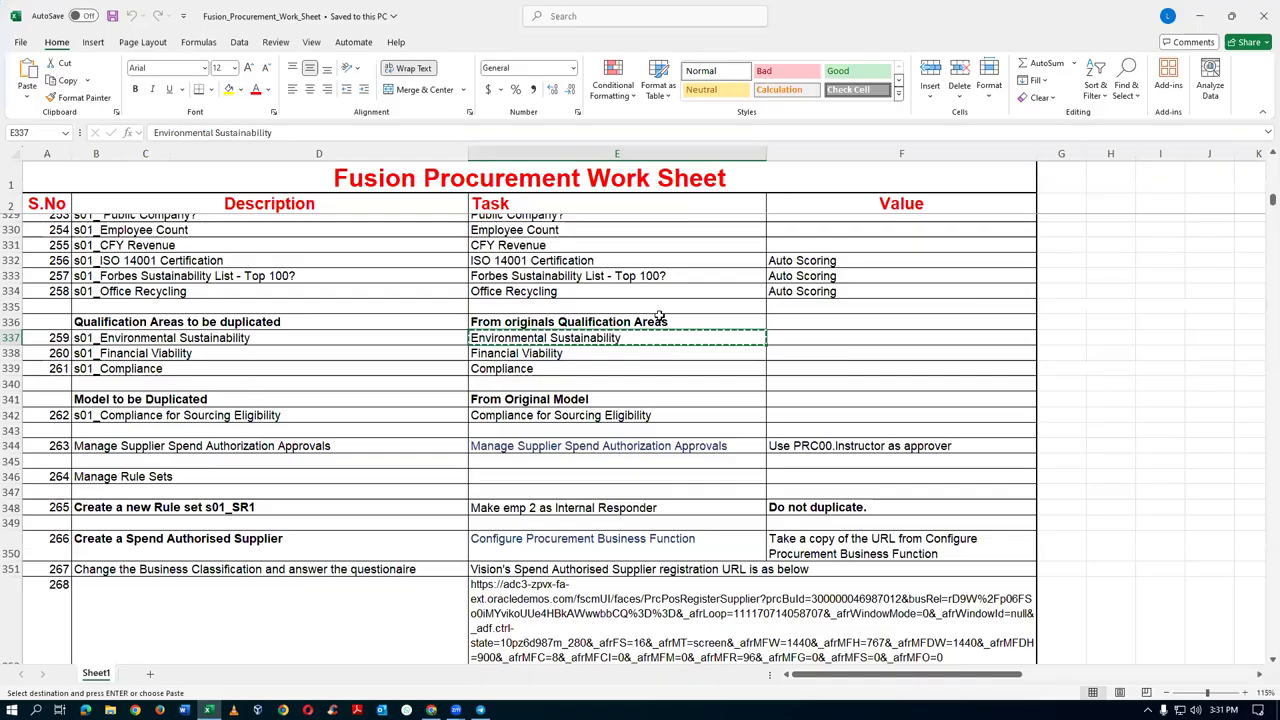
pyautogui.click(576, 356)
pyautogui.hotkey('ctrl', 'c')
pyautogui.hotkey('alt', 'Tab')
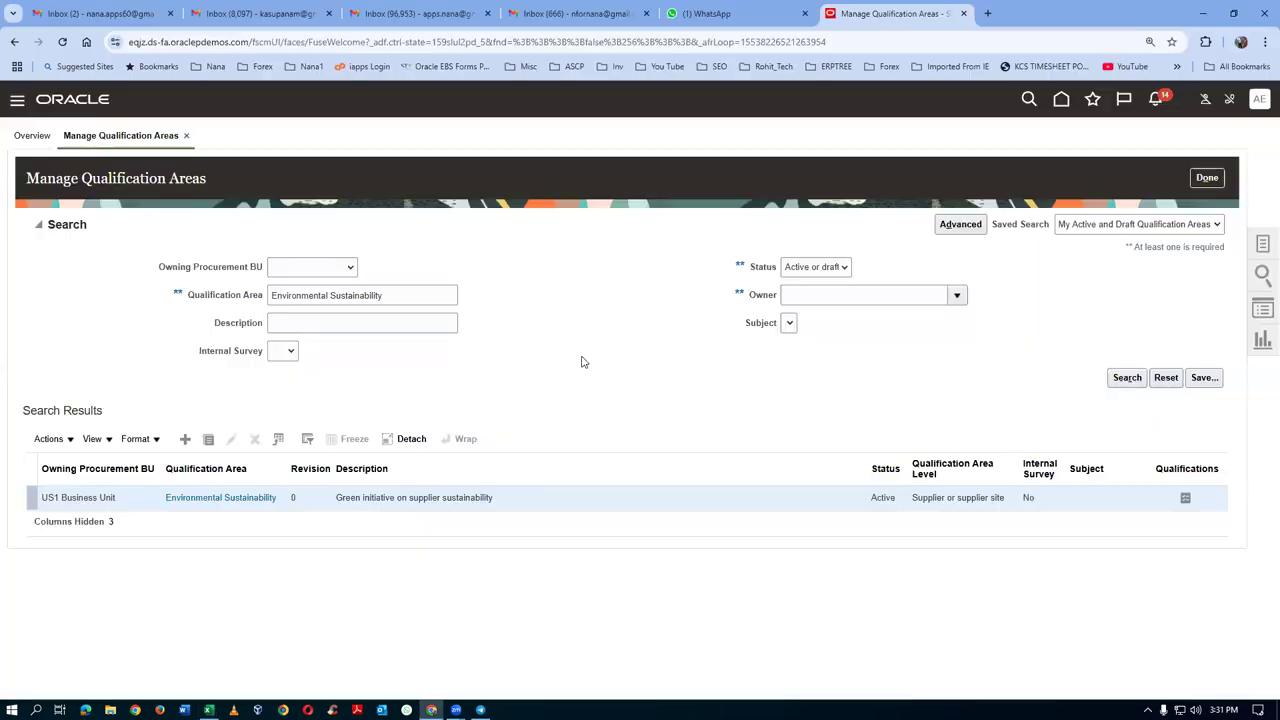
# - Search qualification areas for Financial Viability and duplicate it
pyautogui.moveTo(398, 305); pyautogui.dragTo(171, 323)
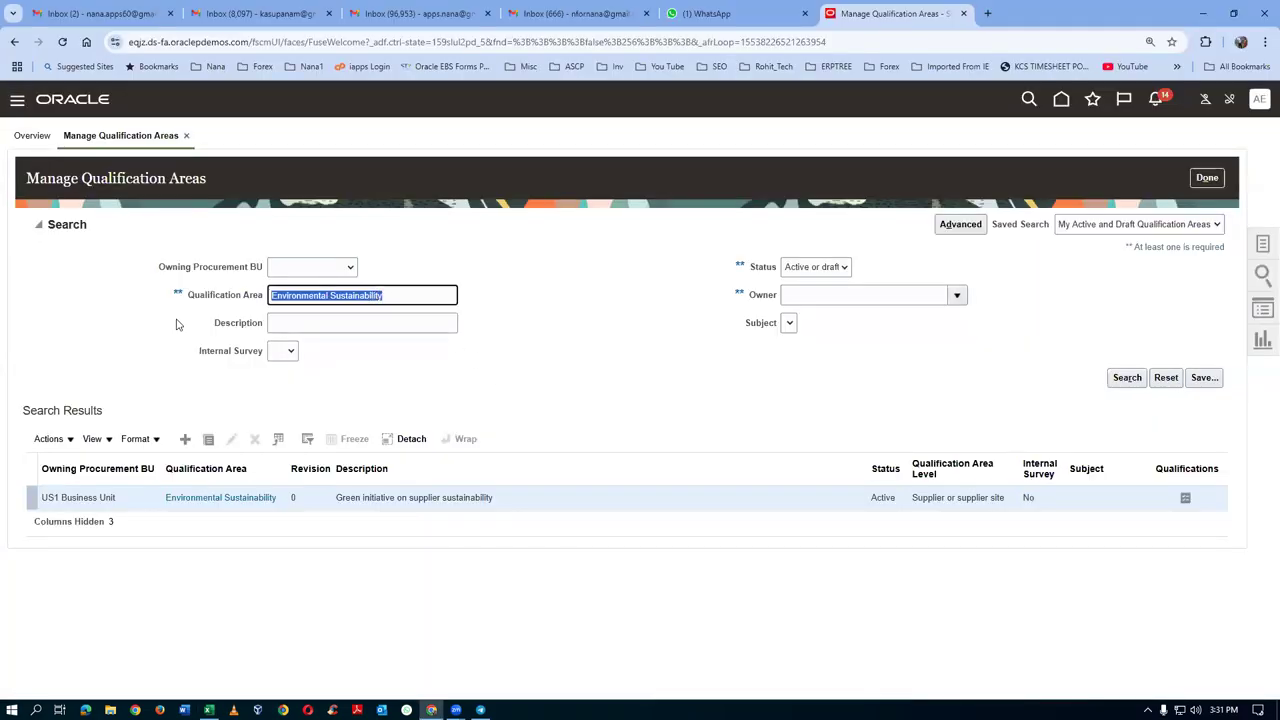
pyautogui.hotkey('ctrl', 'v')
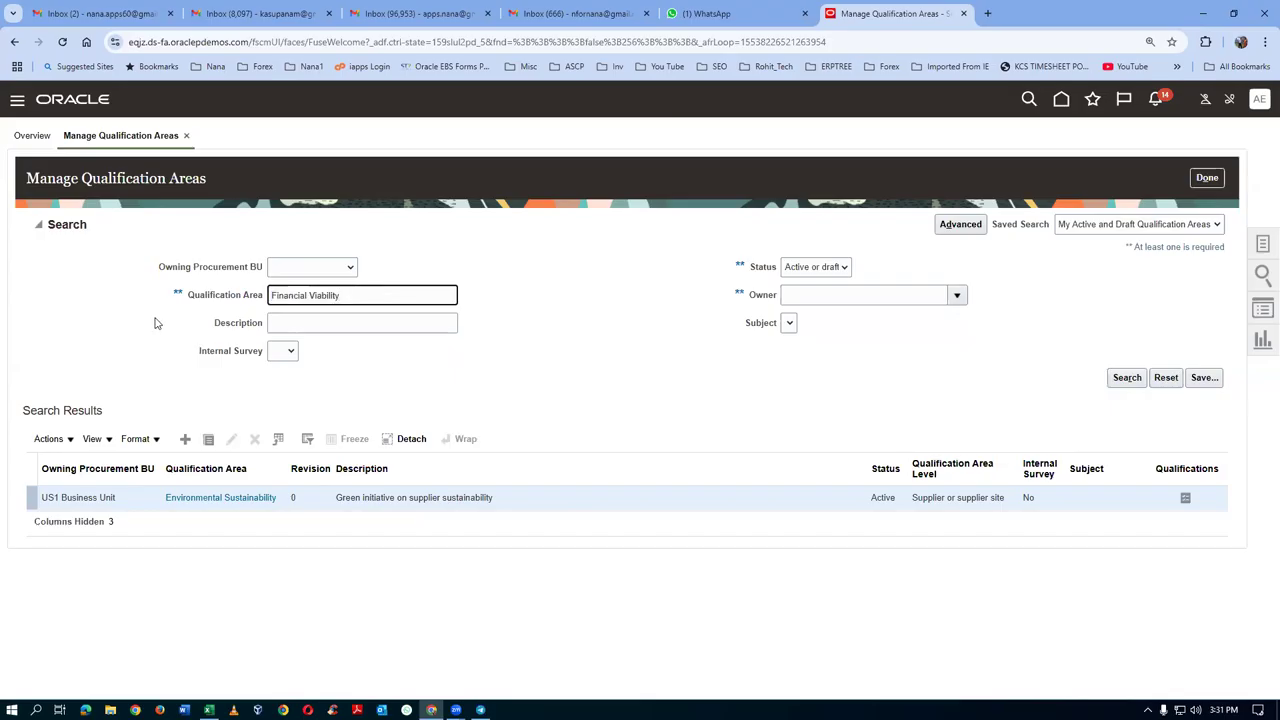
pyautogui.click(1127, 377)
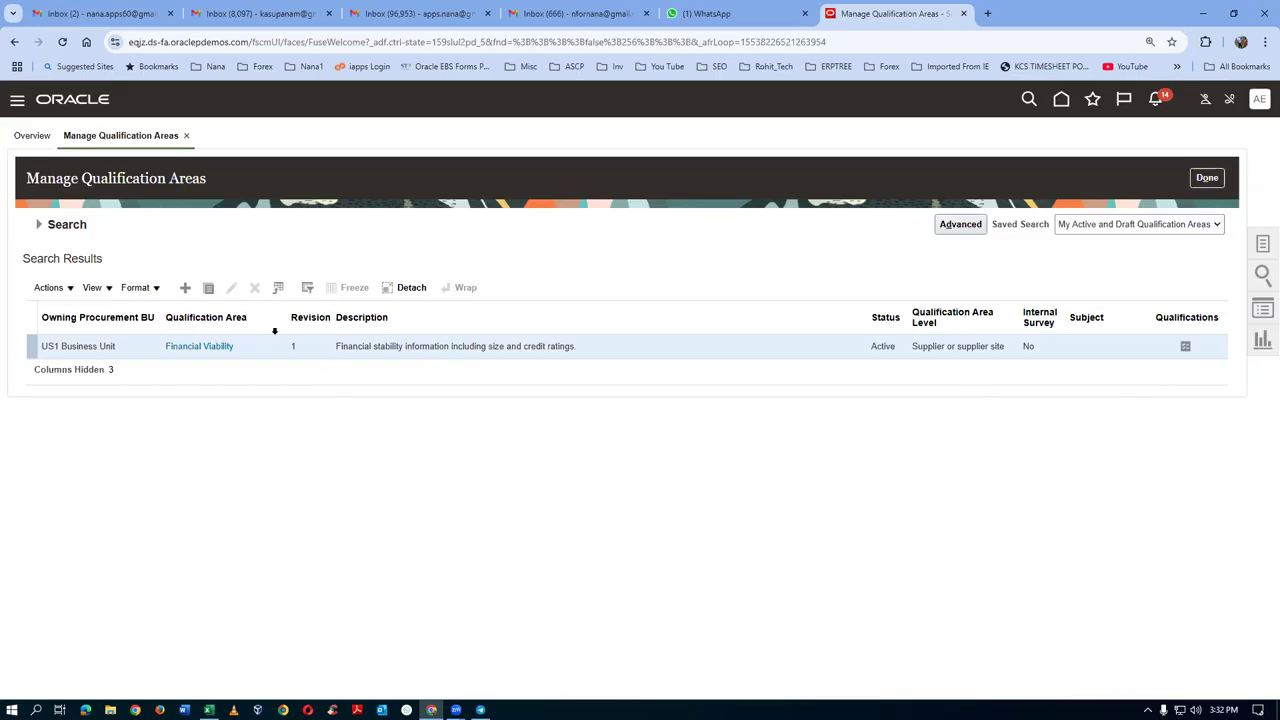
pyautogui.click(209, 289)
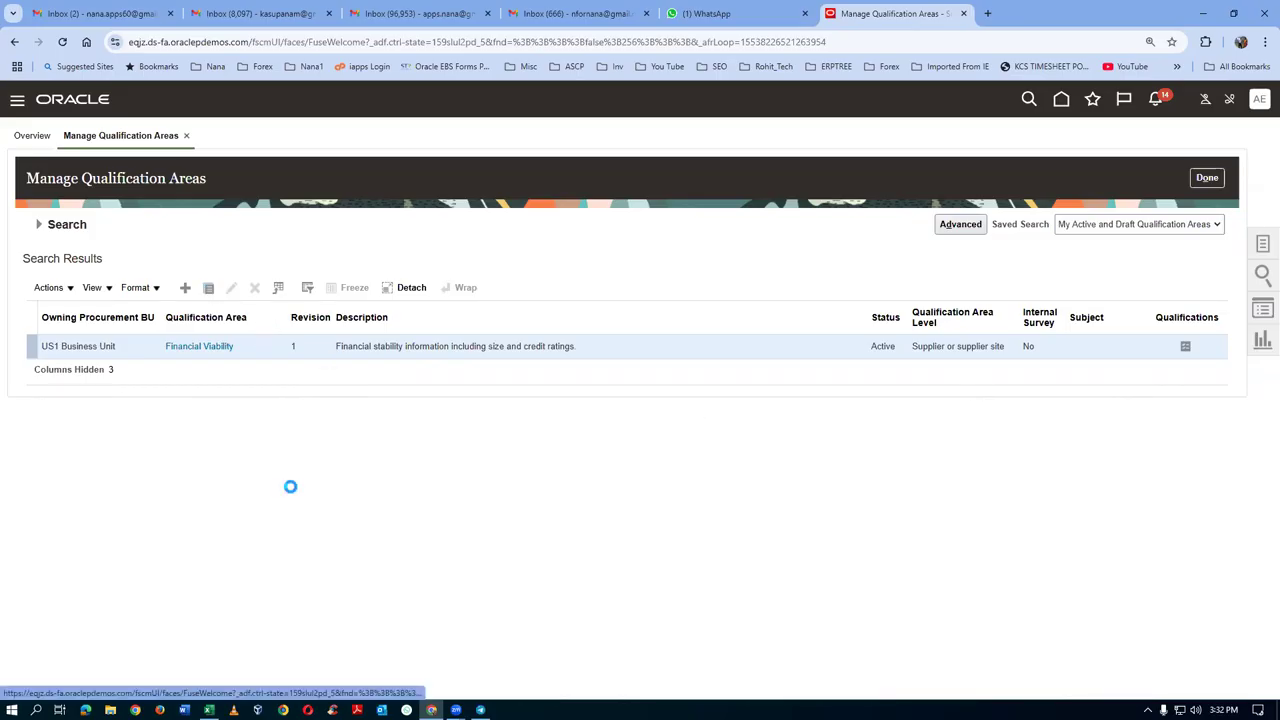
pyautogui.click(349, 231)
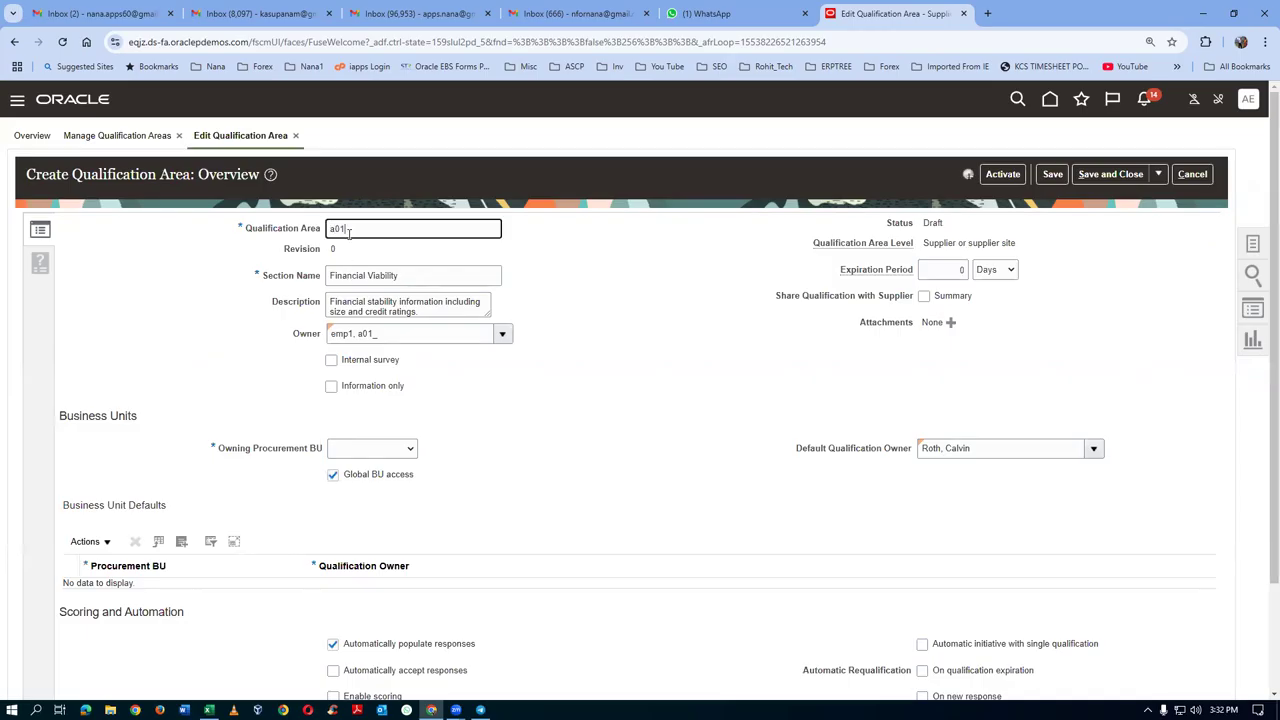
# - Name the copy 'a01_Financial Viability' and set its expiration period to 30
pyautogui.write('a01_')
pyautogui.hotkey('ctrl', 'v')
pyautogui.doubleClick(928, 270)
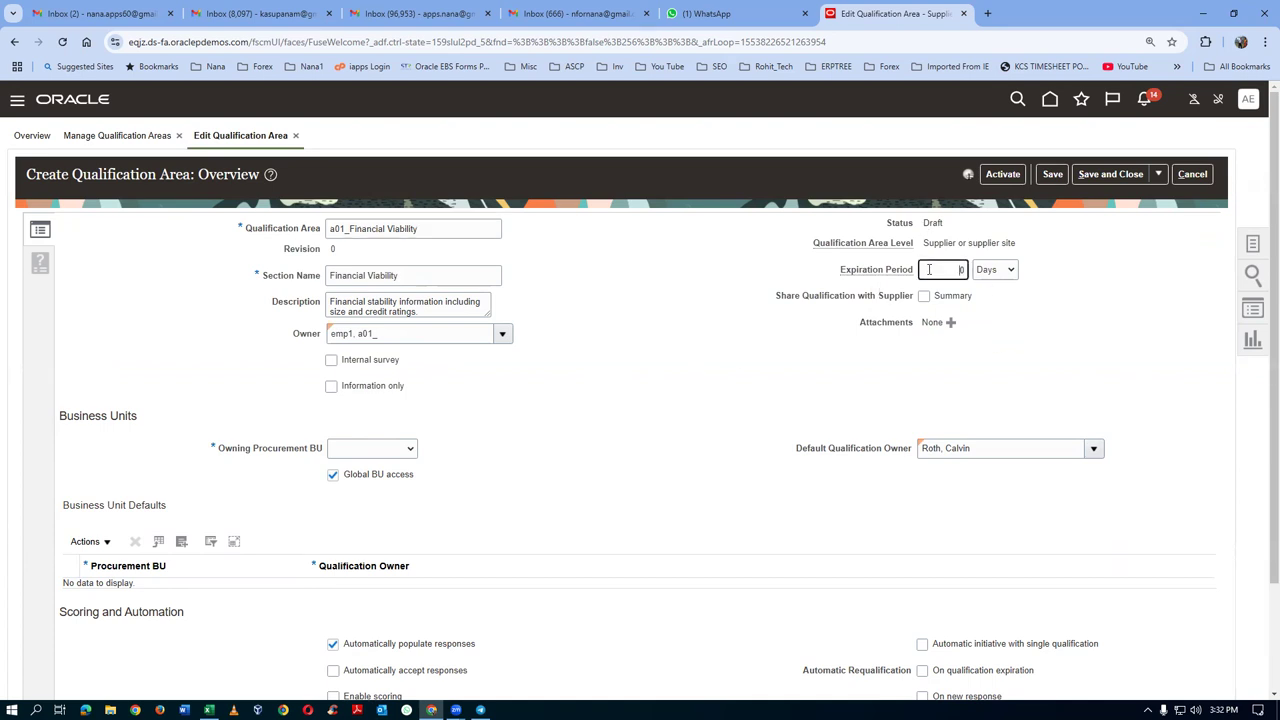
pyautogui.write('30')
pyautogui.press('Tab')
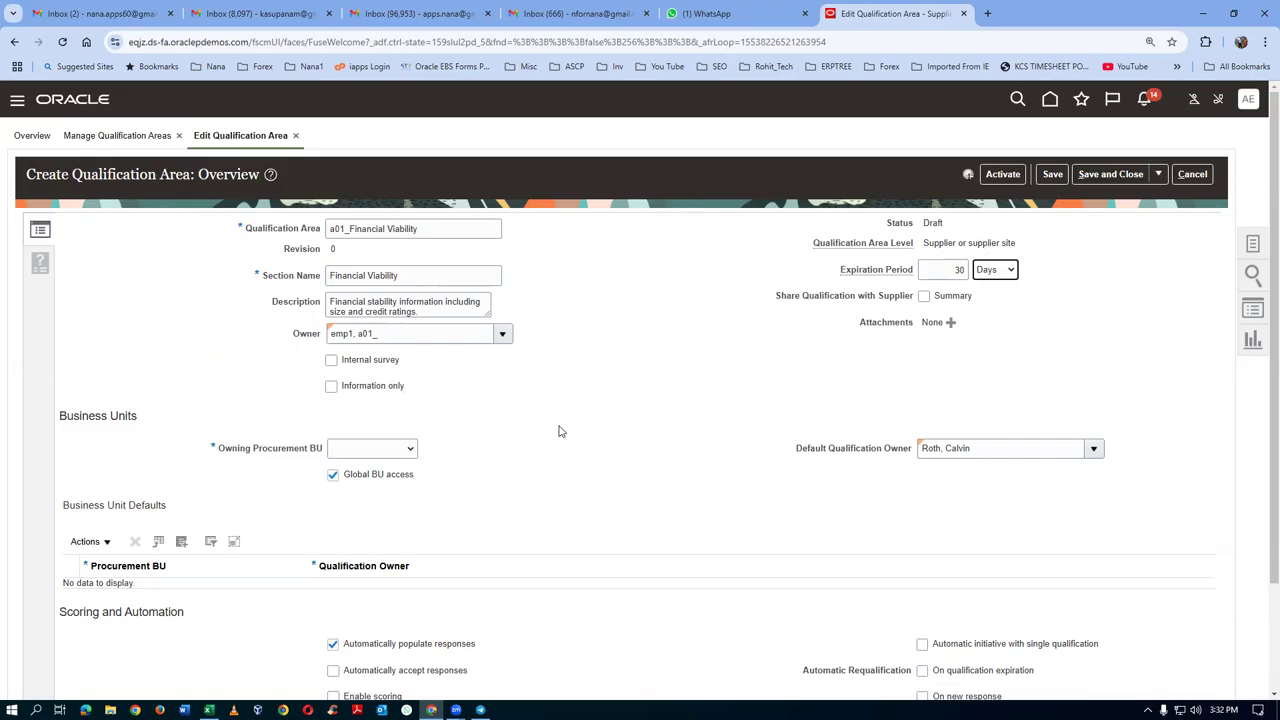
# - Set owning procurement BU to a01_business_unit, choose the suggested default owner, then open Questions and Outcomes
pyautogui.click(990, 453)
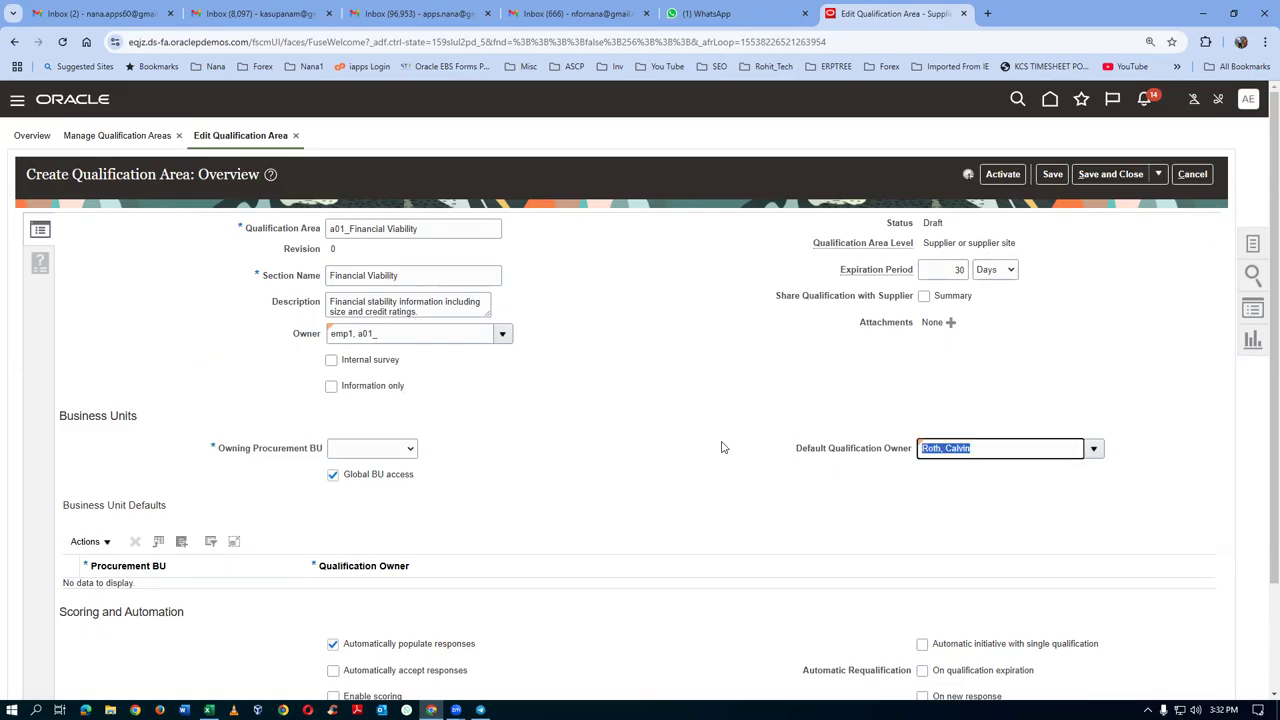
pyautogui.press('BackSpace')
pyautogui.write('emp1')
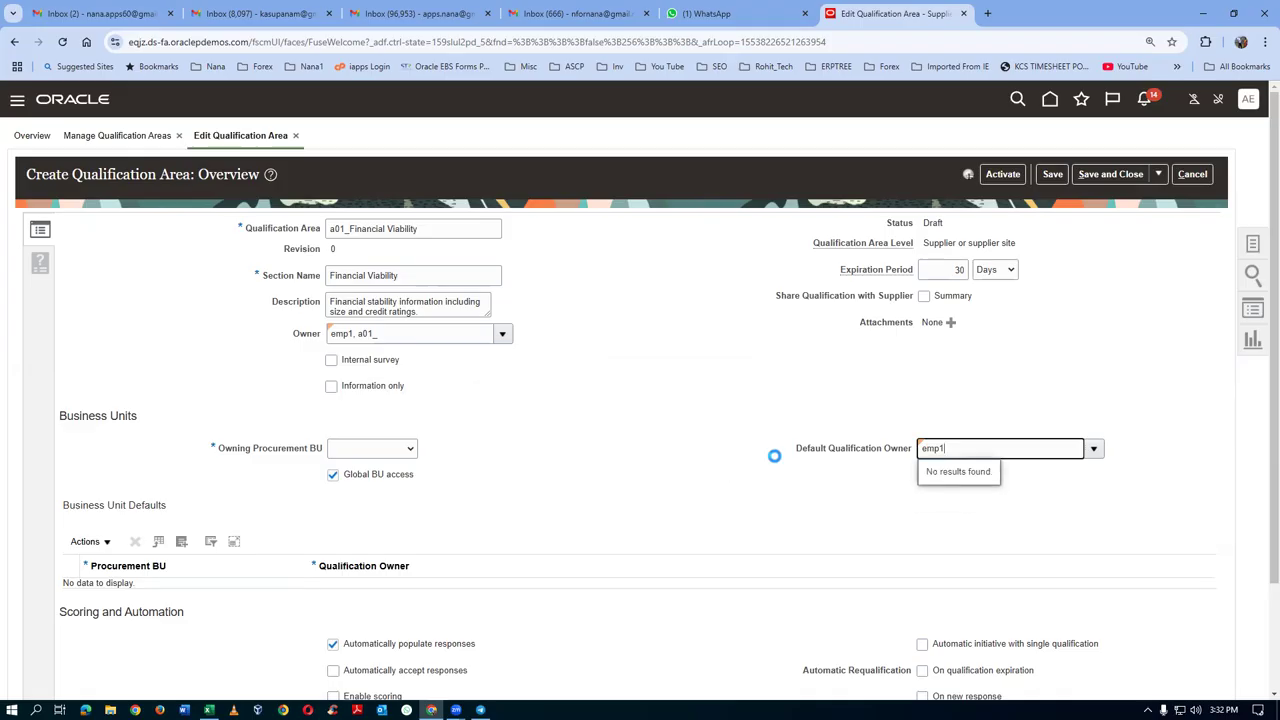
pyautogui.press('BackSpace')
pyautogui.press('BackSpace')
pyautogui.press('BackSpace')
pyautogui.press('BackSpace')
pyautogui.click(355, 450)
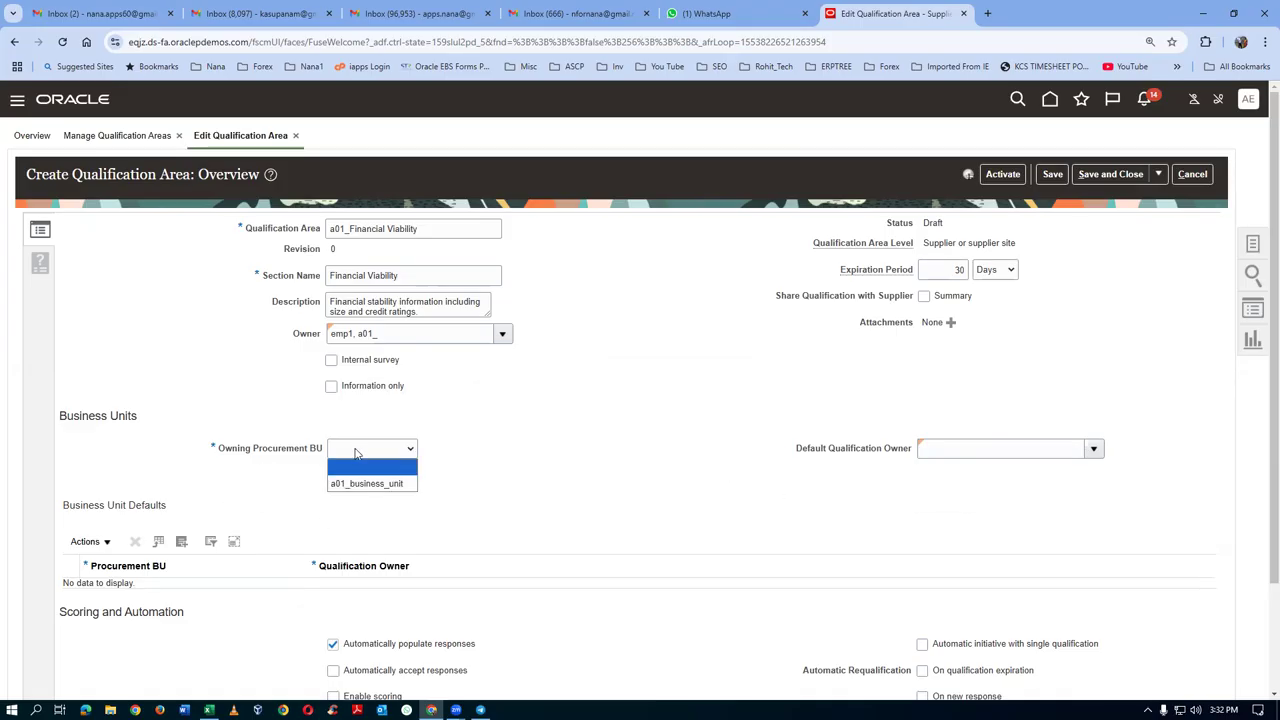
pyautogui.click(358, 480)
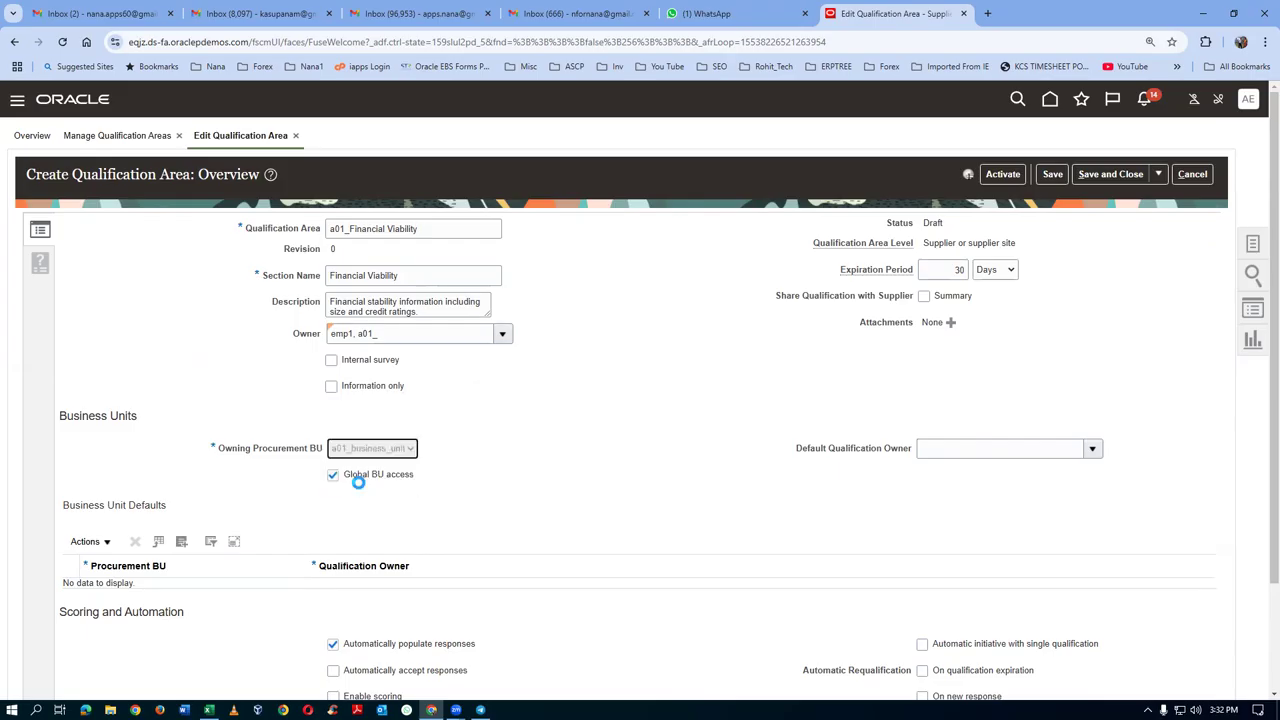
pyautogui.click(946, 450)
pyautogui.write('emp1')
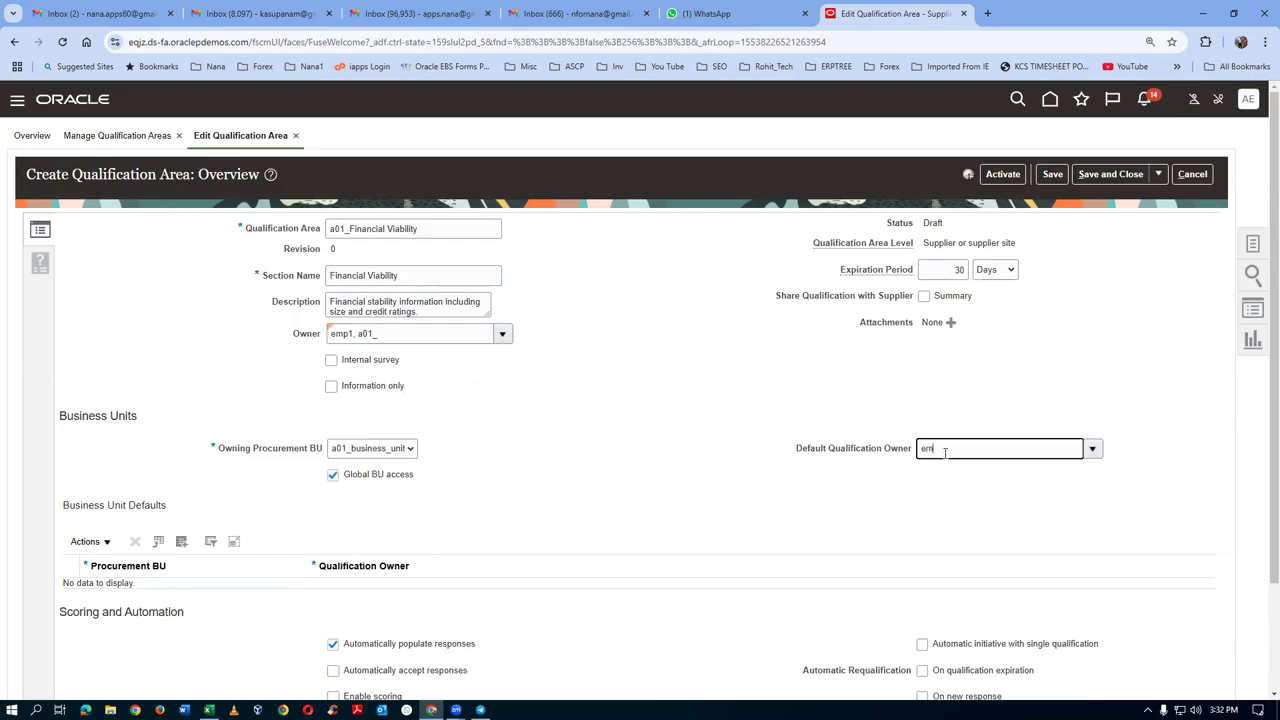
pyautogui.click(955, 472)
pyautogui.scroll(-2, 437, 452)
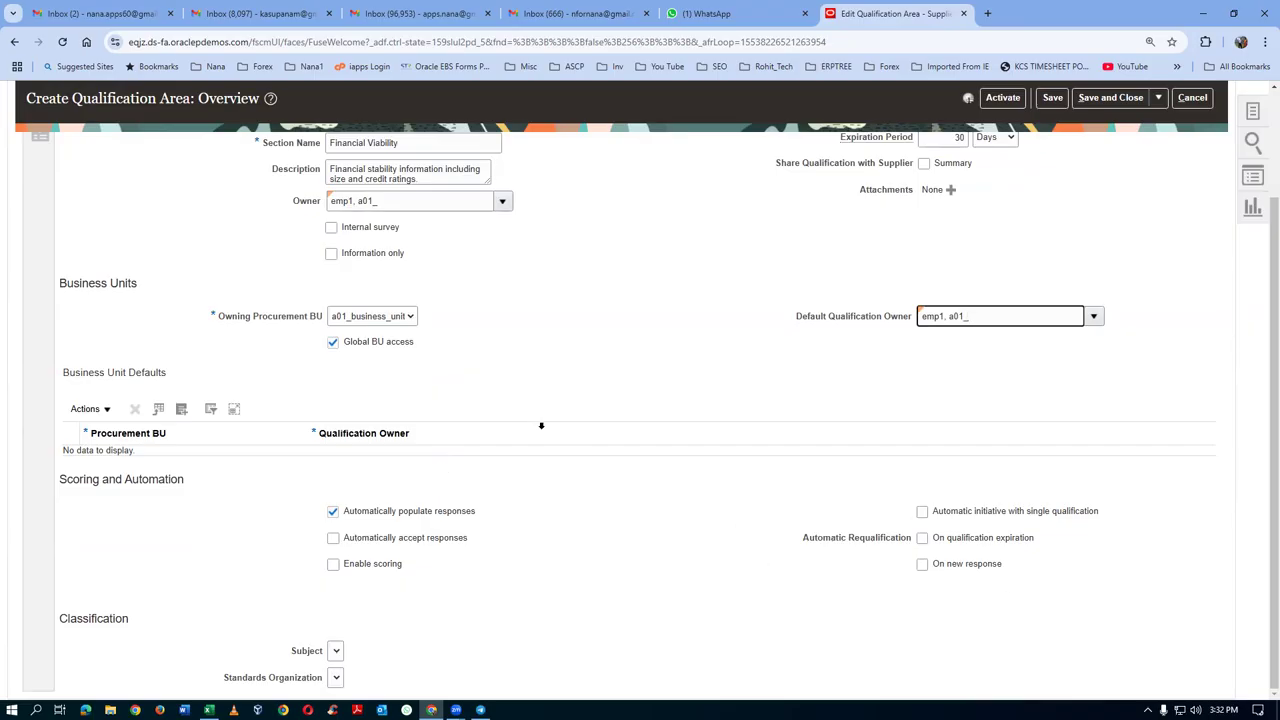
pyautogui.scroll(3, 544, 424)
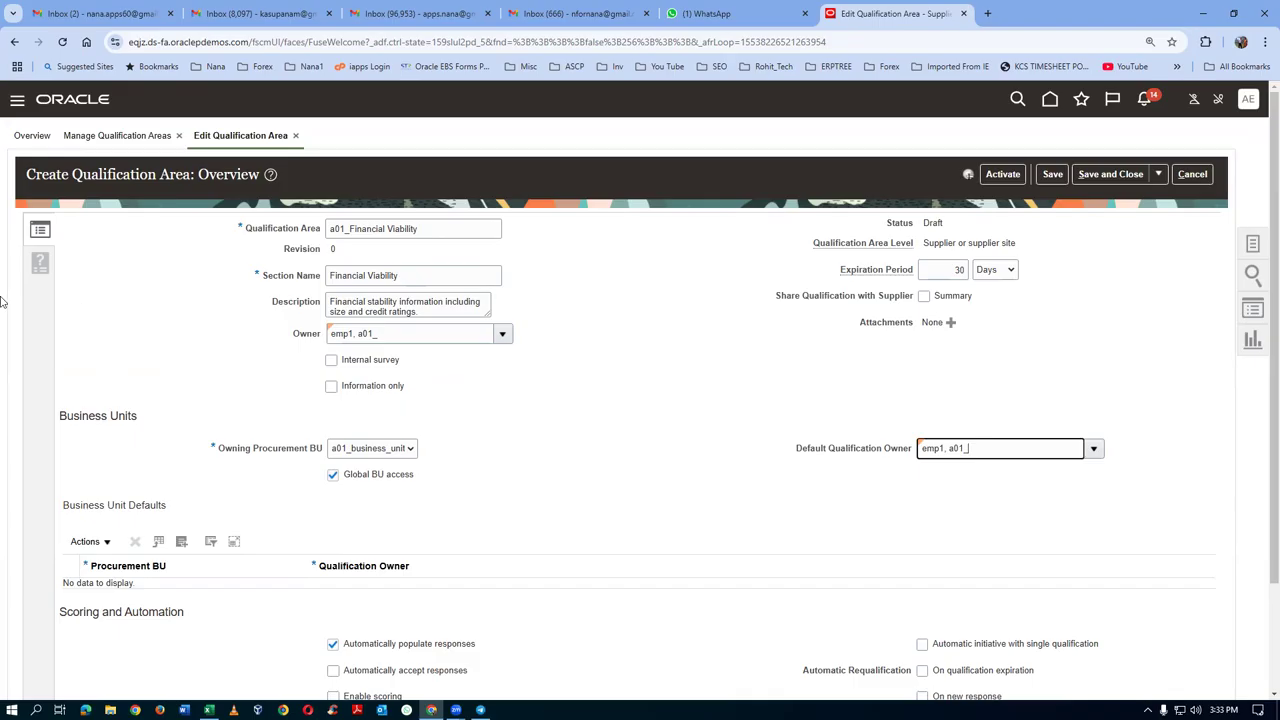
pyautogui.click(38, 266)
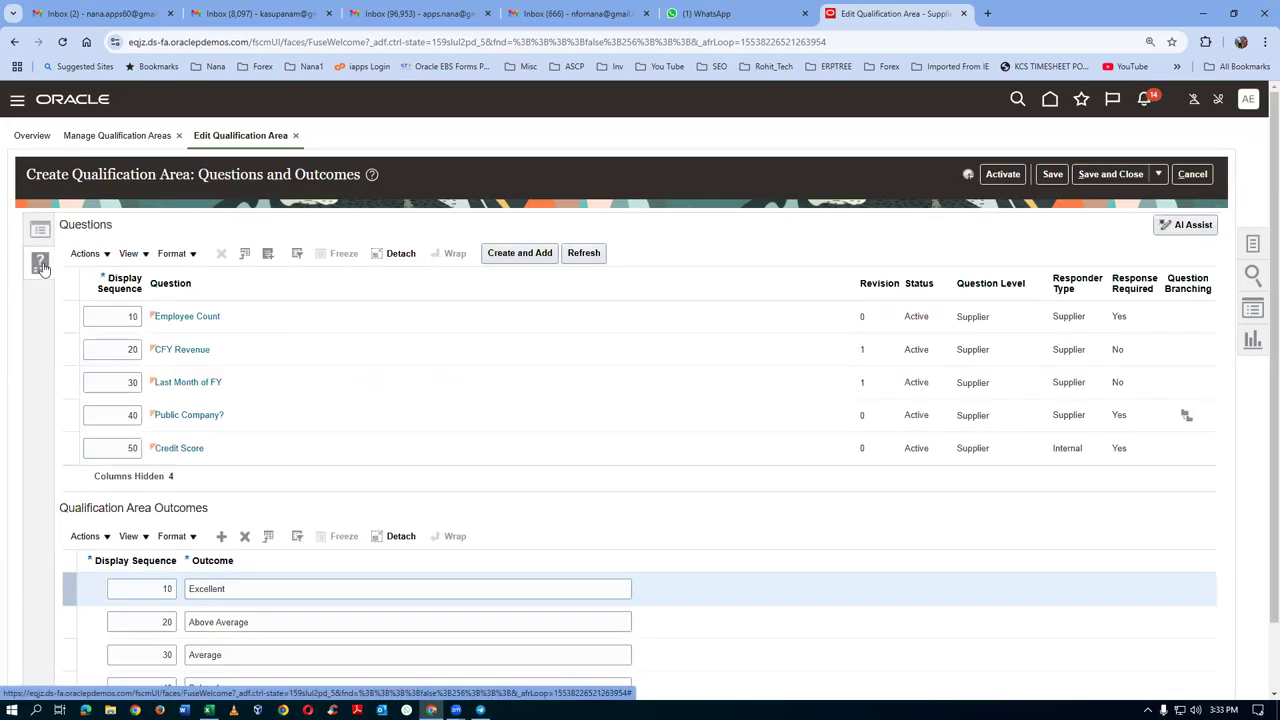
# - Delete the Credit Score, Public Company? and Last Month of FY questions
pyautogui.click(248, 454)
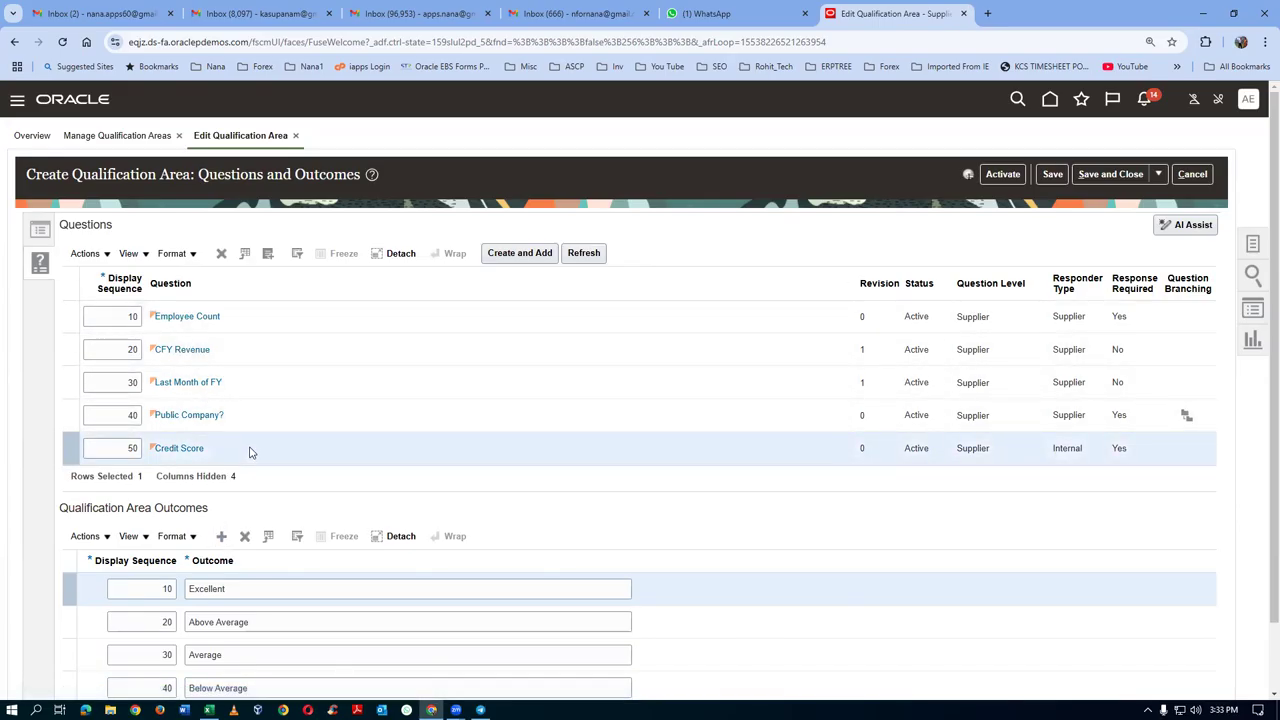
pyautogui.click(222, 254)
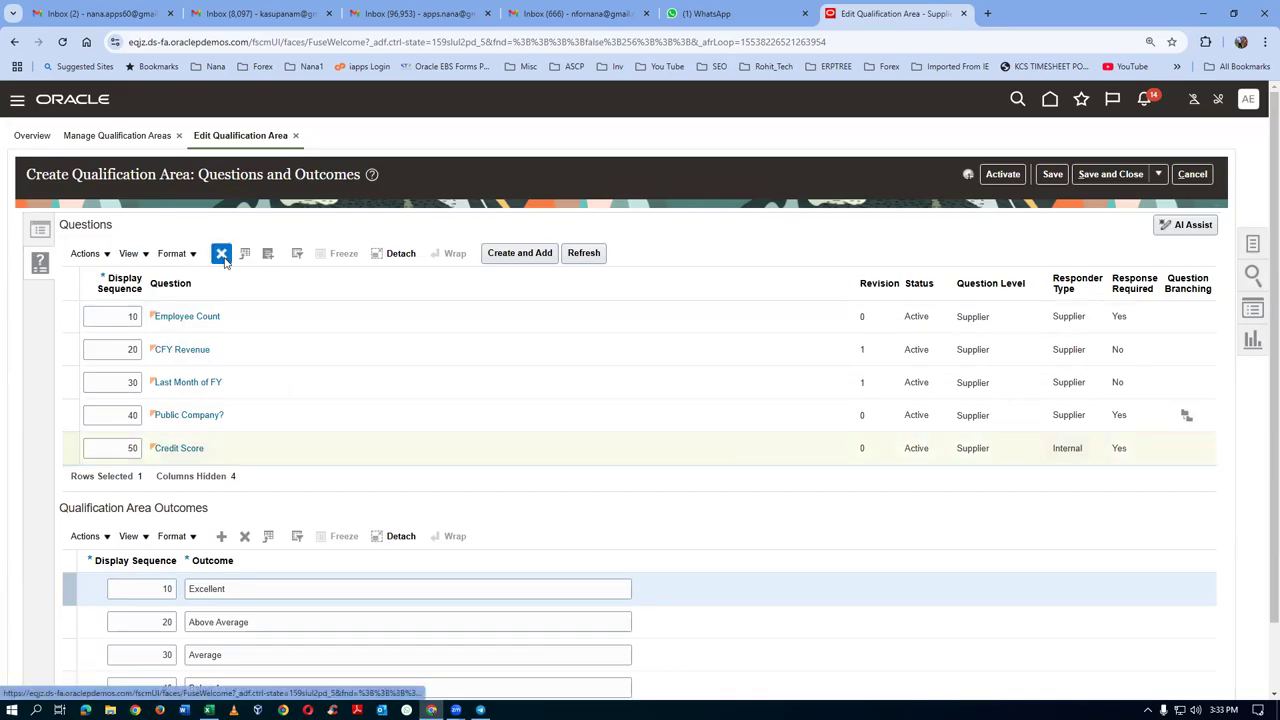
pyautogui.click(254, 420)
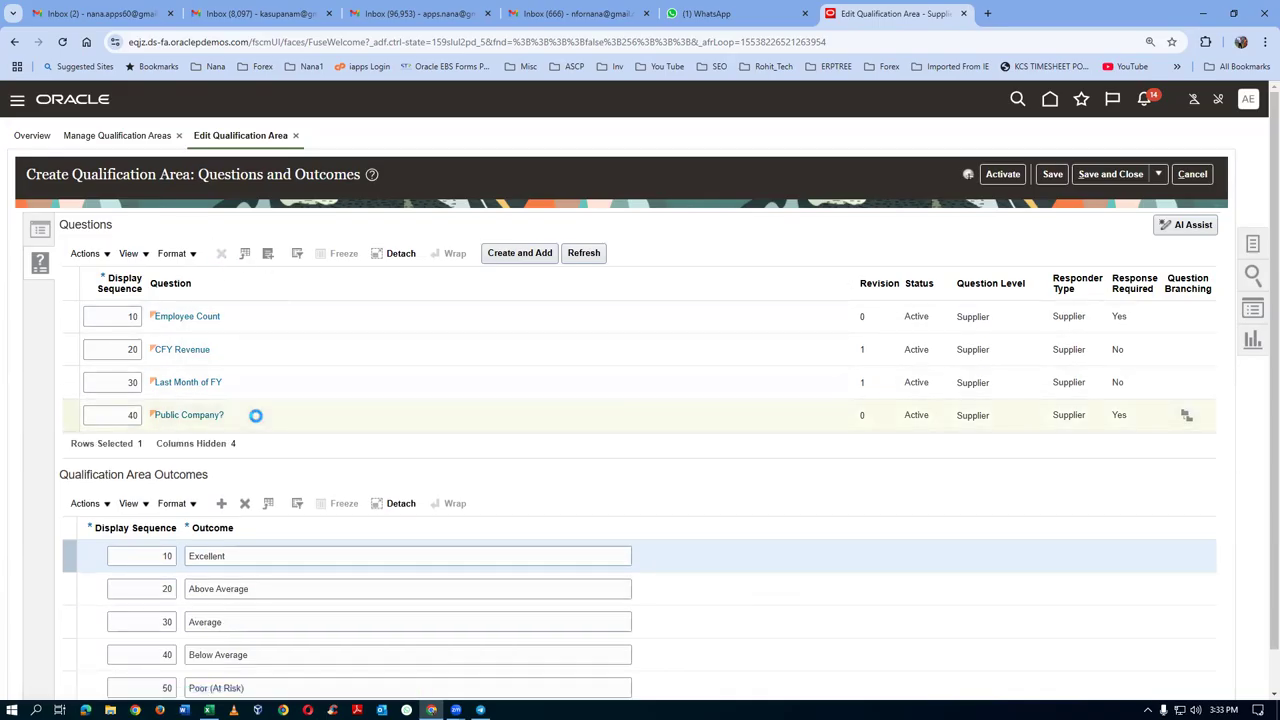
pyautogui.click(222, 254)
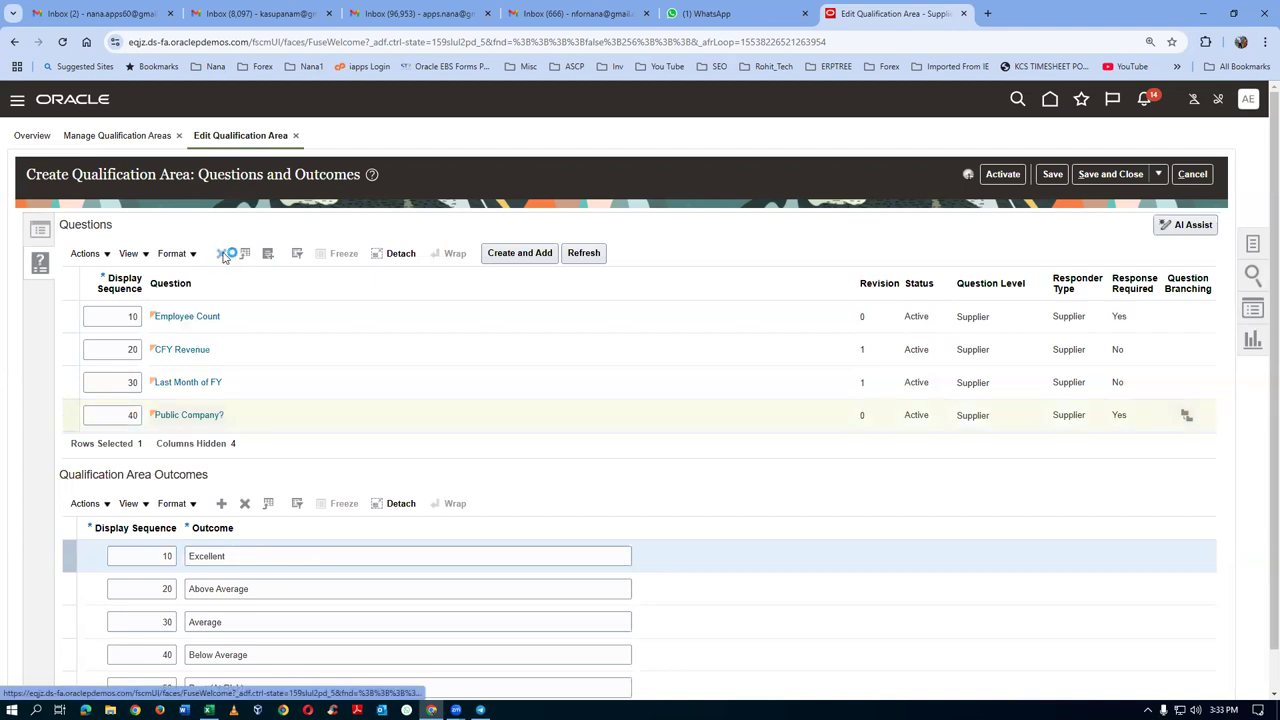
pyautogui.click(268, 388)
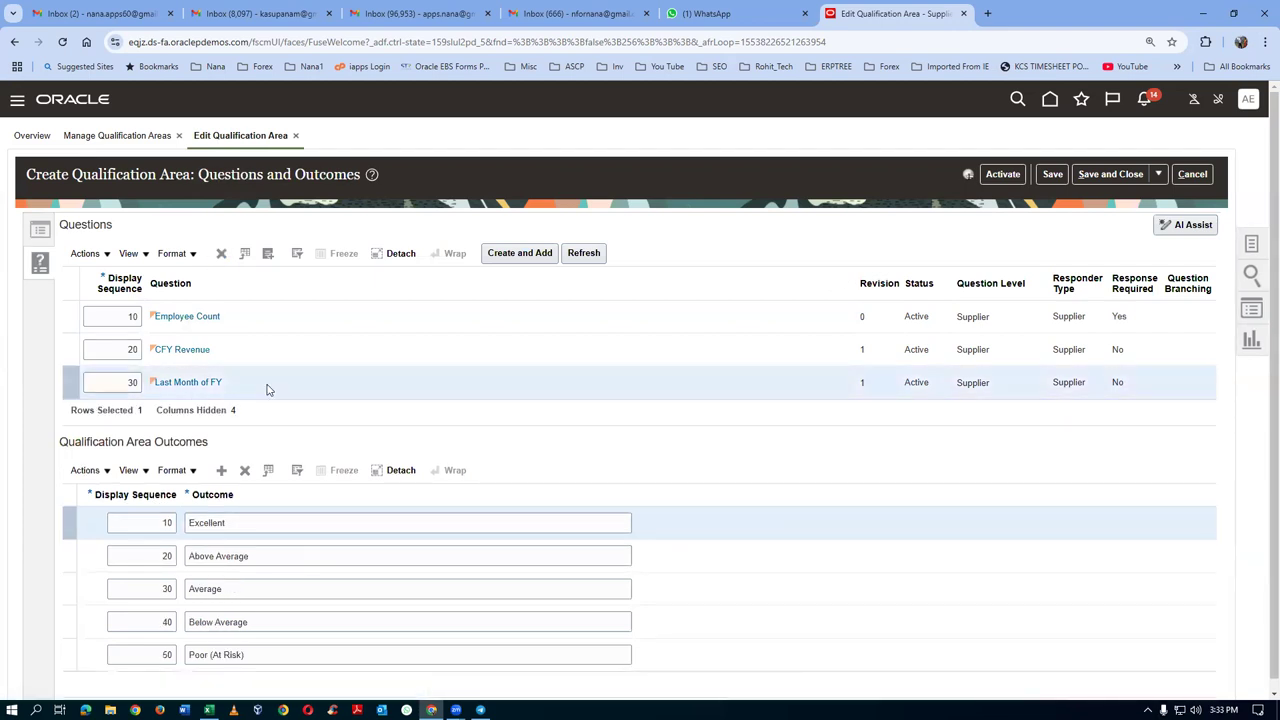
pyautogui.click(222, 254)
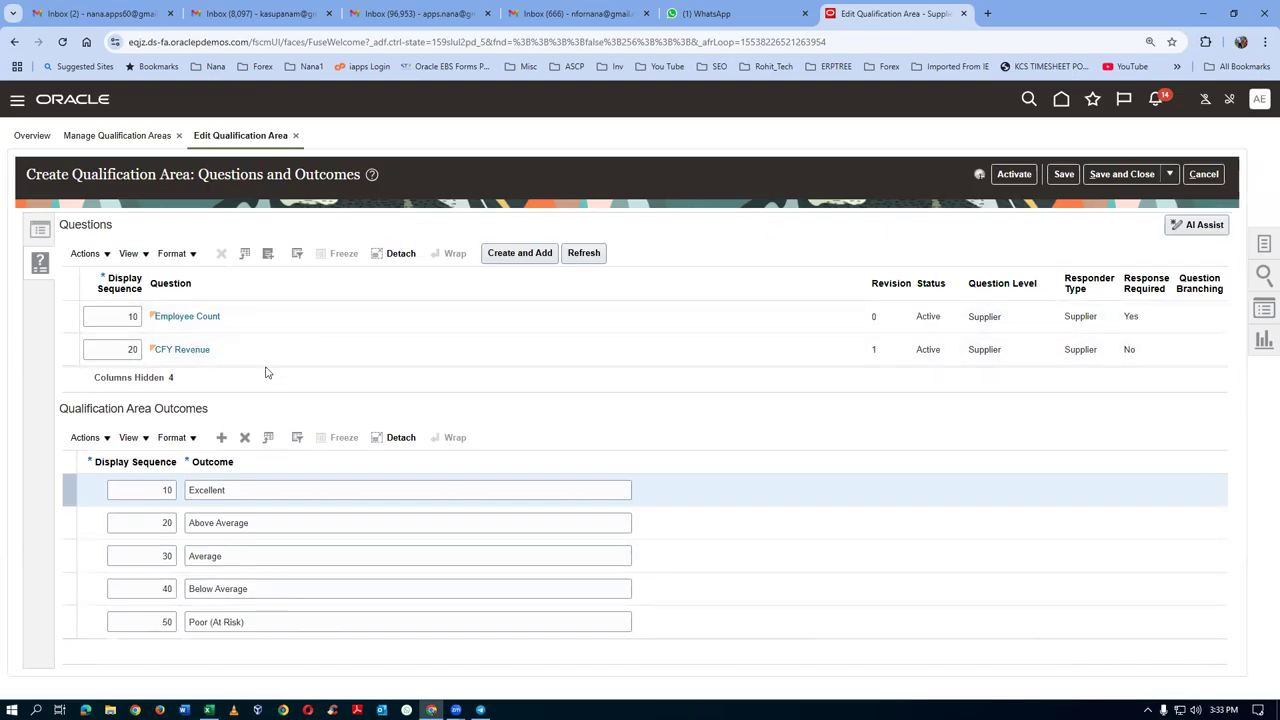
# - Select Employee Count and open the question search to add an existing question
pyautogui.click(246, 317)
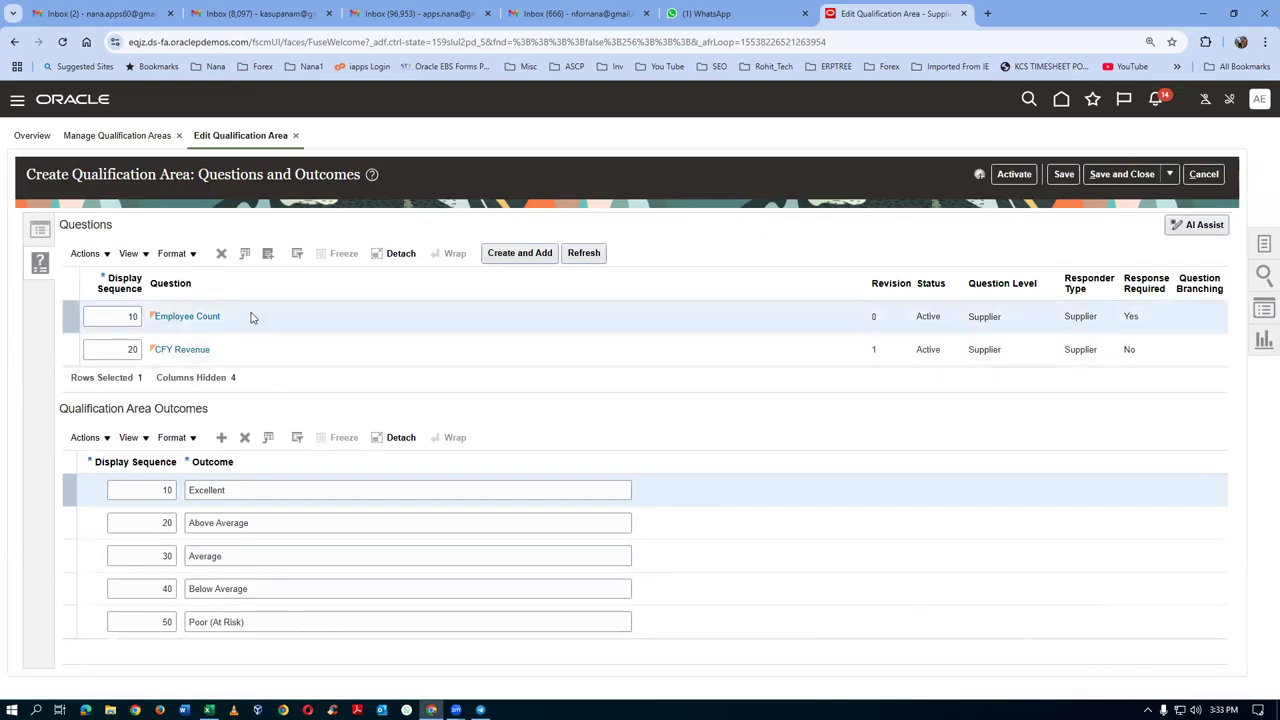
pyautogui.click(270, 255)
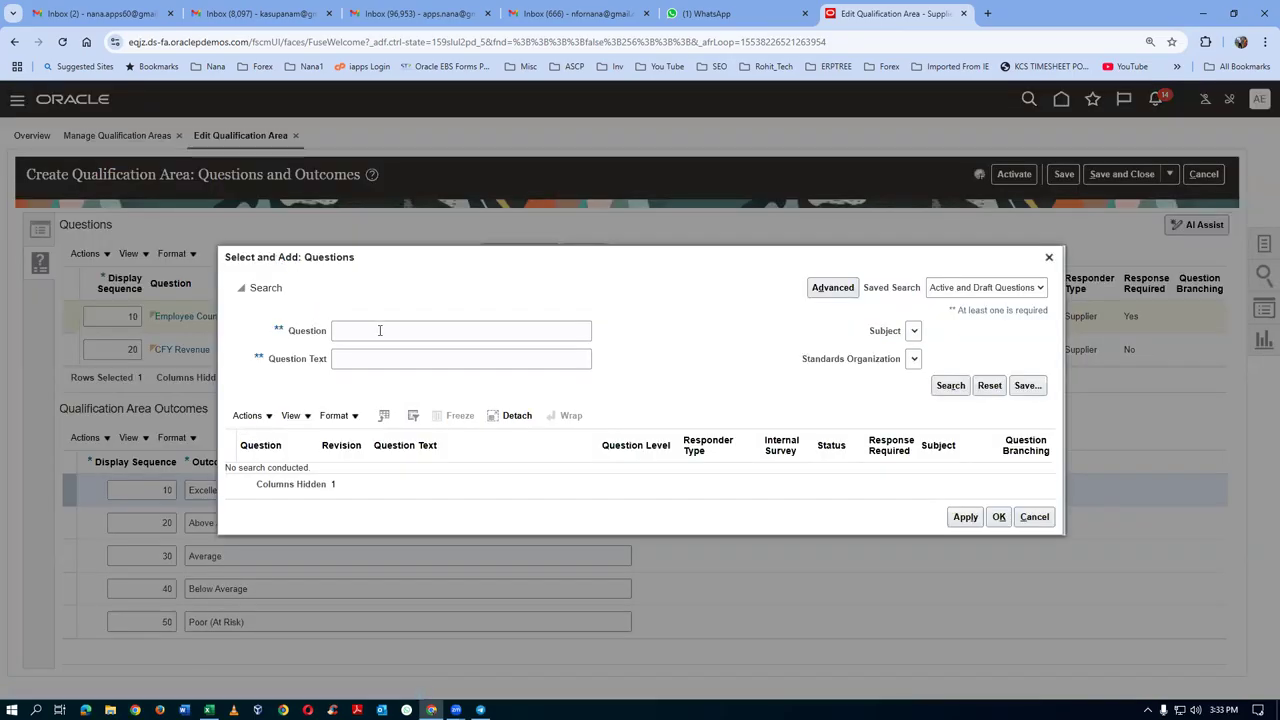
pyautogui.click(381, 330)
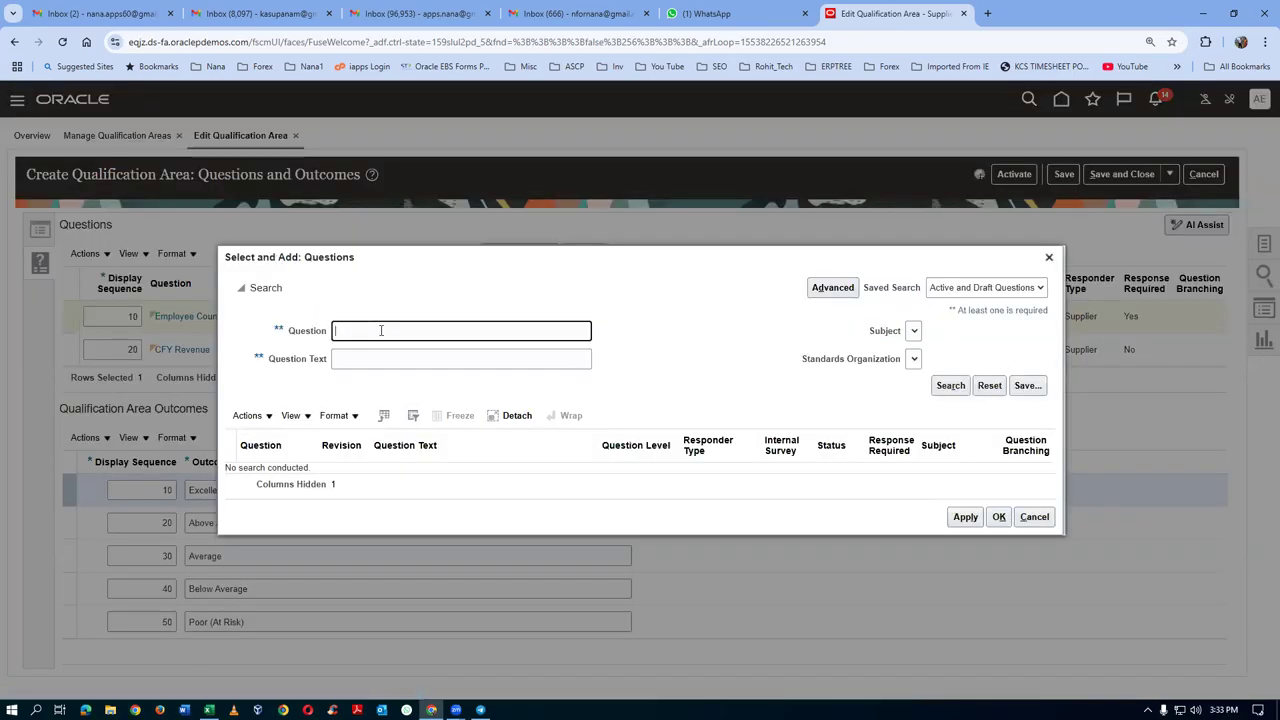
# - Search 'a01_E' and add the a01_Employee Count question to the area
pyautogui.write('a01_Emp')
pyautogui.click(950, 385)
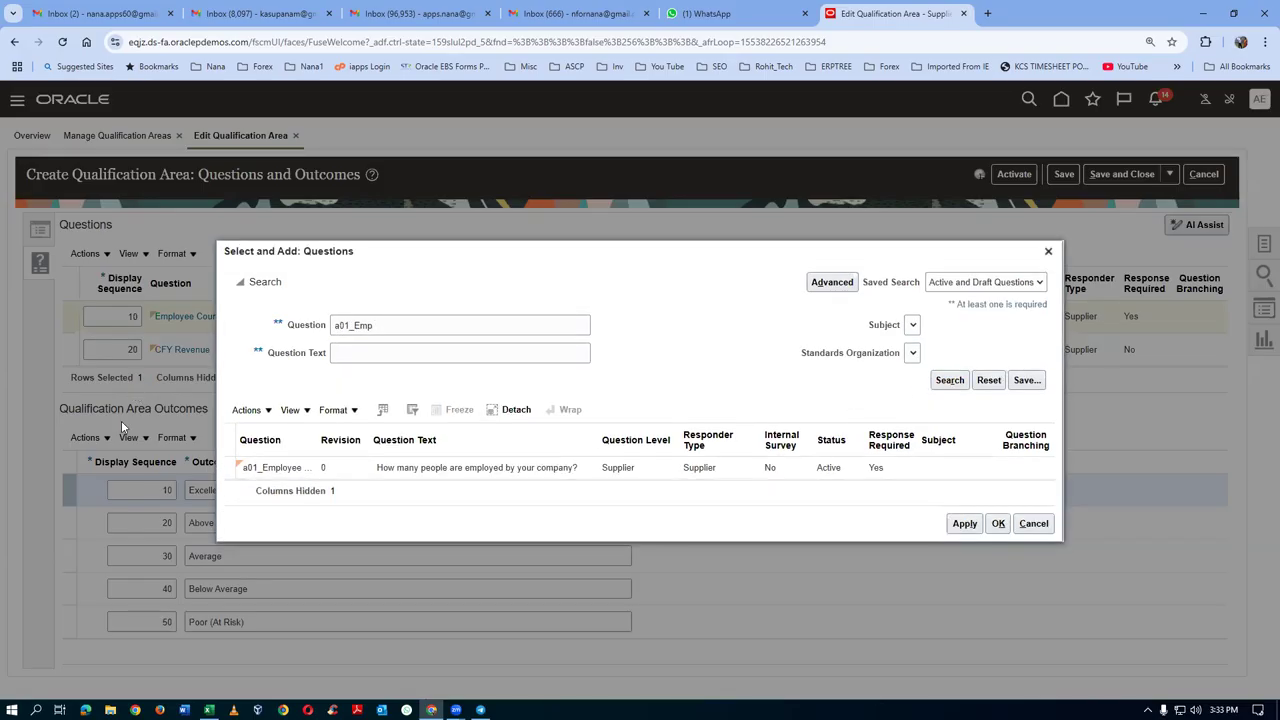
pyautogui.click(300, 467)
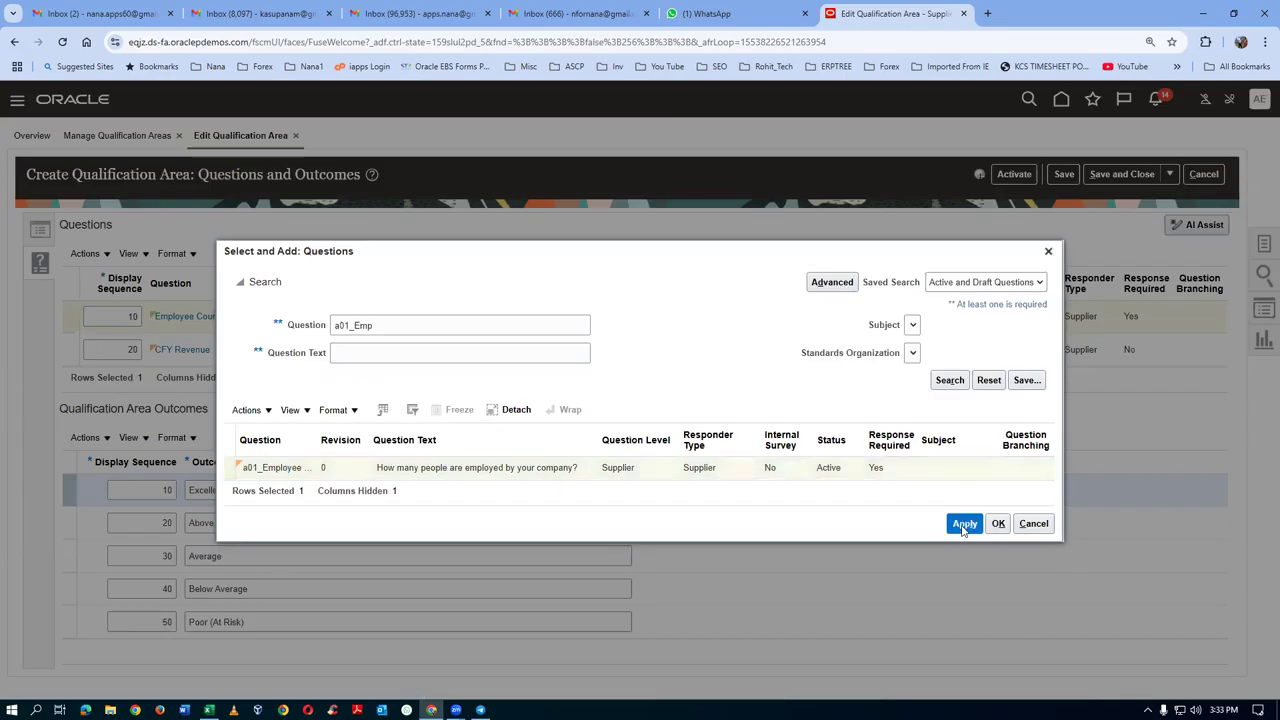
pyautogui.click(999, 523)
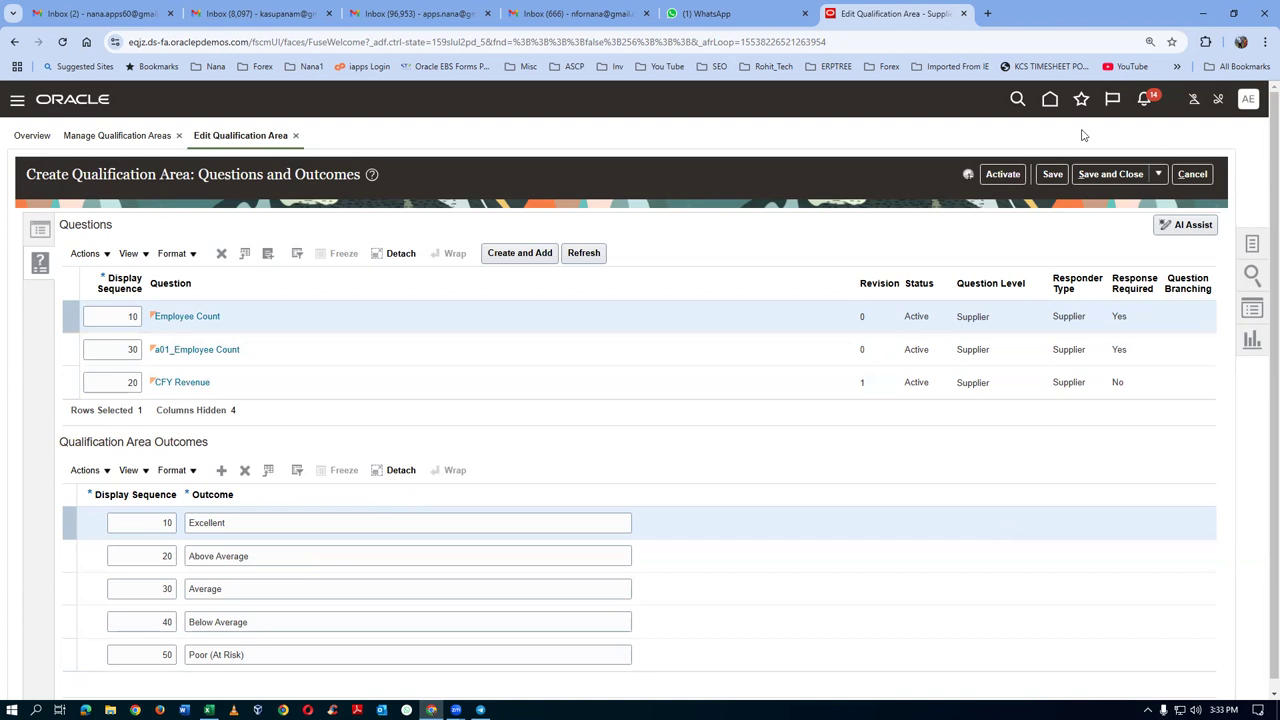
# - Delete the original Employee Count question and save the area
pyautogui.click(1055, 174)
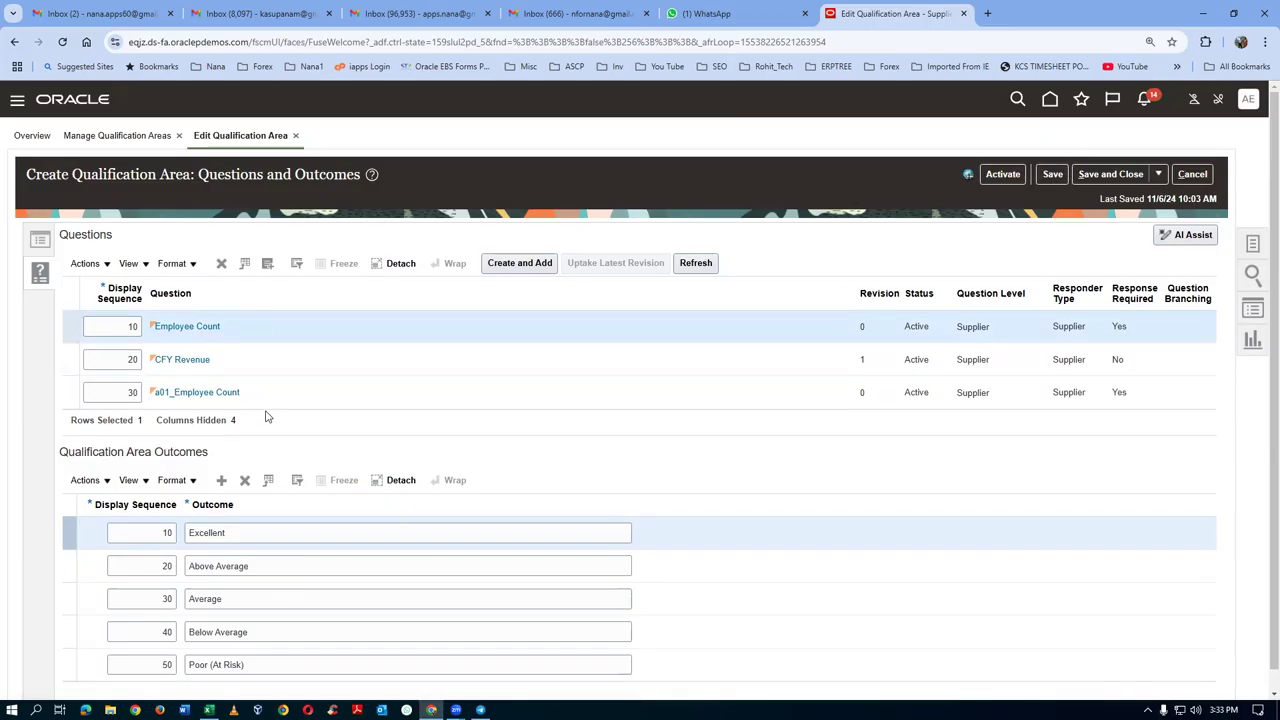
pyautogui.click(222, 266)
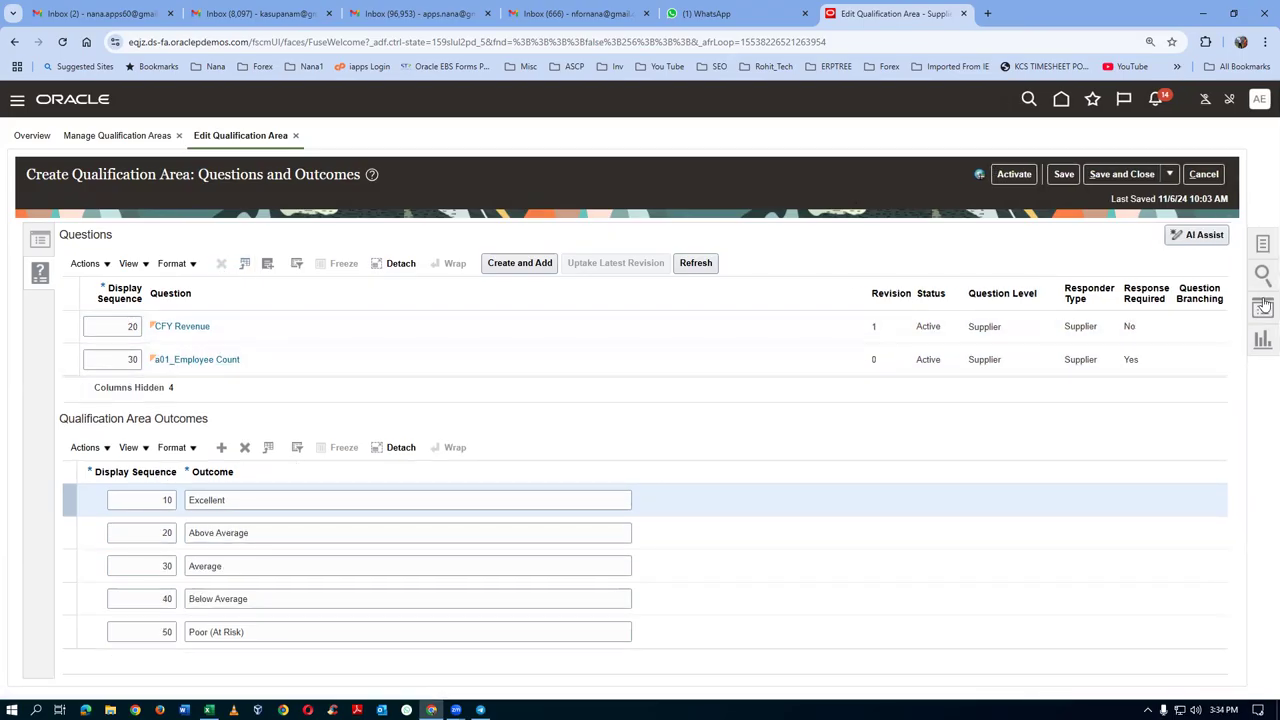
pyautogui.click(1064, 174)
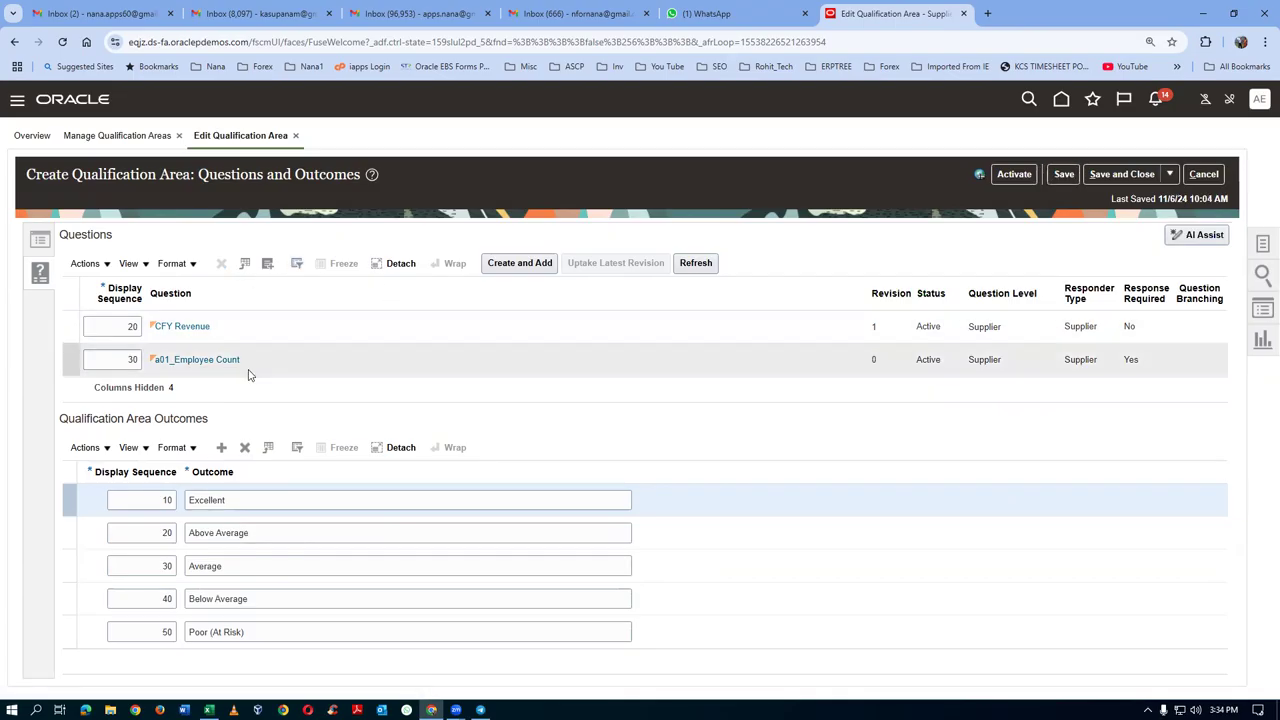
# - Give a01_Employee Count display sequence 10 and save so it sorts first
pyautogui.doubleClick(124, 359)
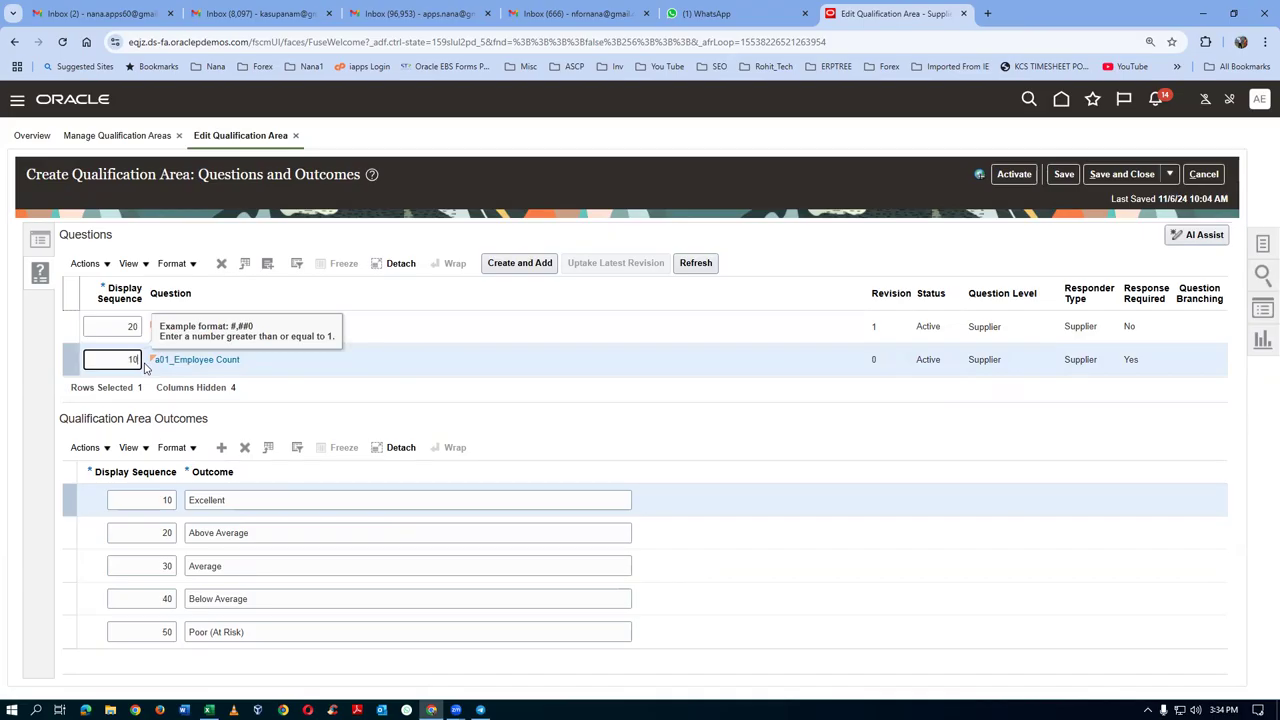
pyautogui.press('Tab')
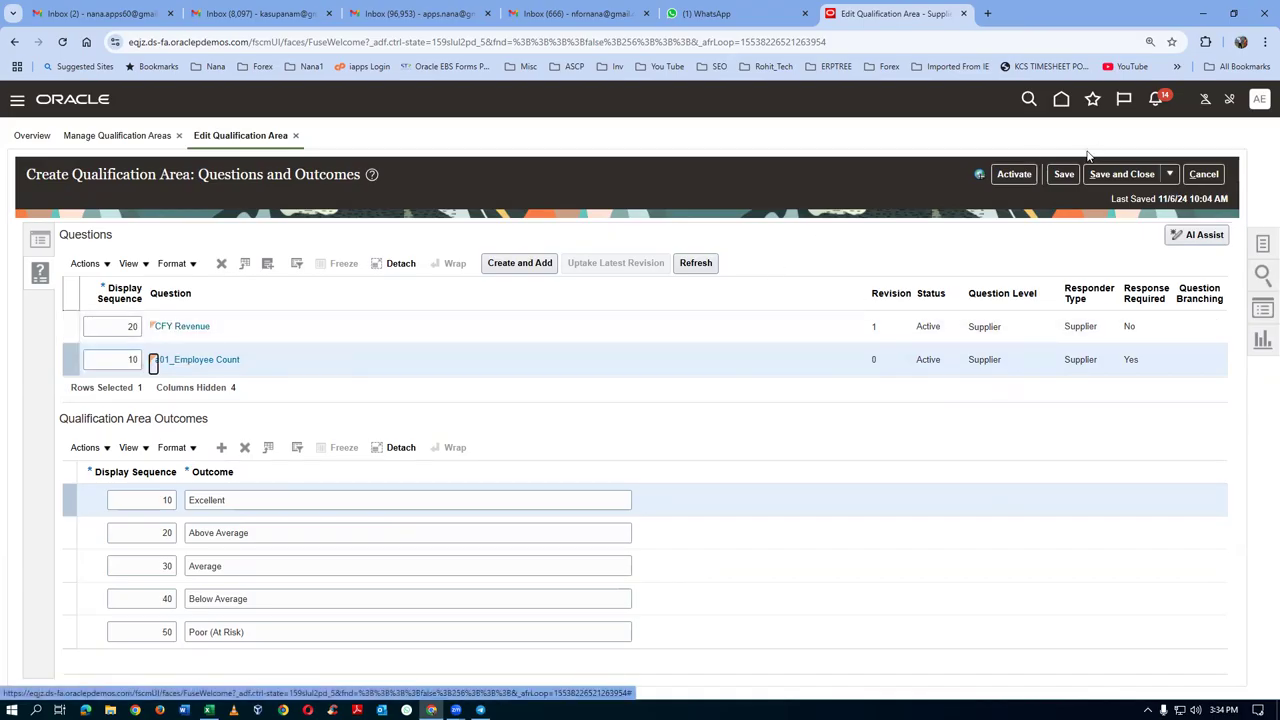
pyautogui.click(1062, 176)
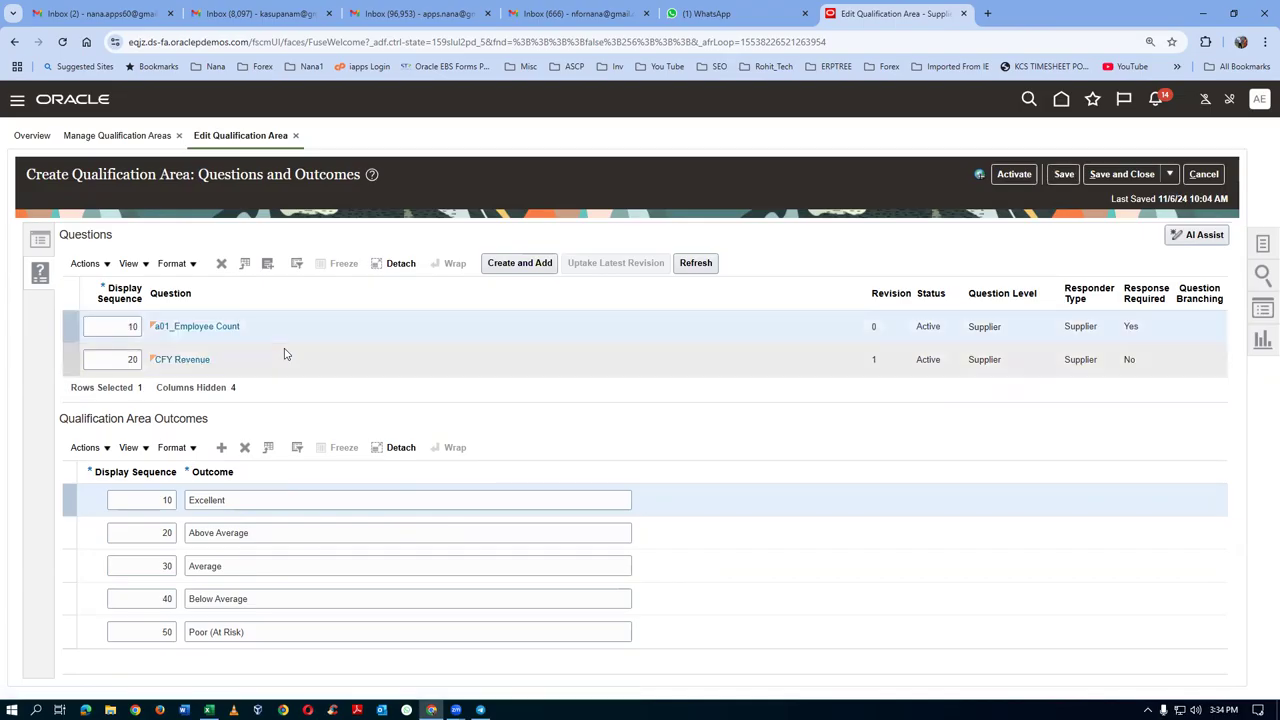
pyautogui.click(284, 370)
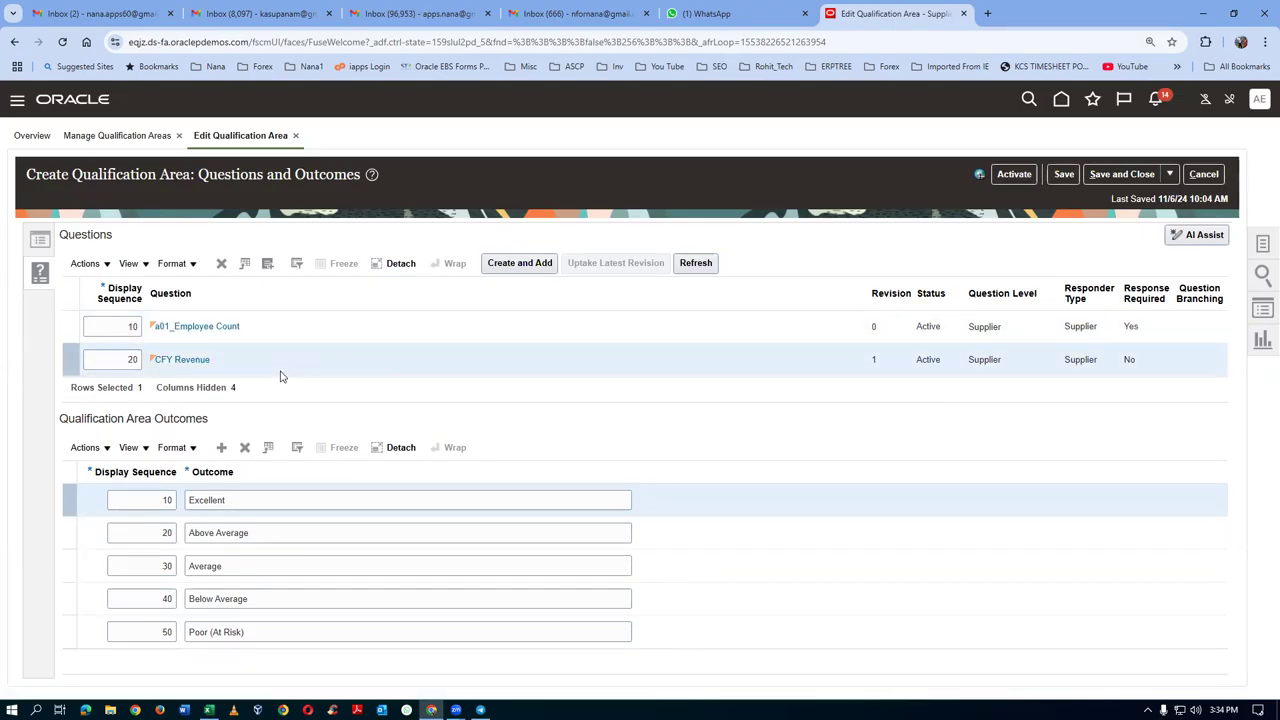
# - Search questions for 'a01_CF' and add a01_CFY Revenue to the area
pyautogui.click(268, 264)
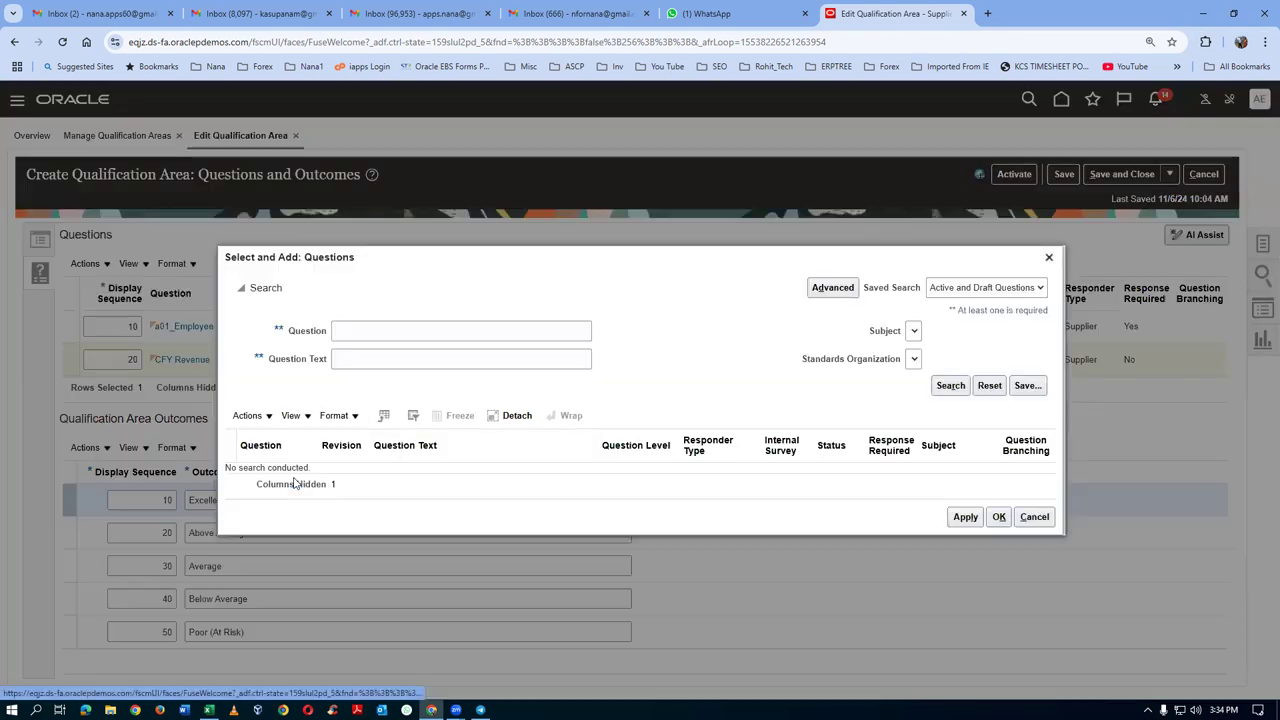
pyautogui.click(346, 330)
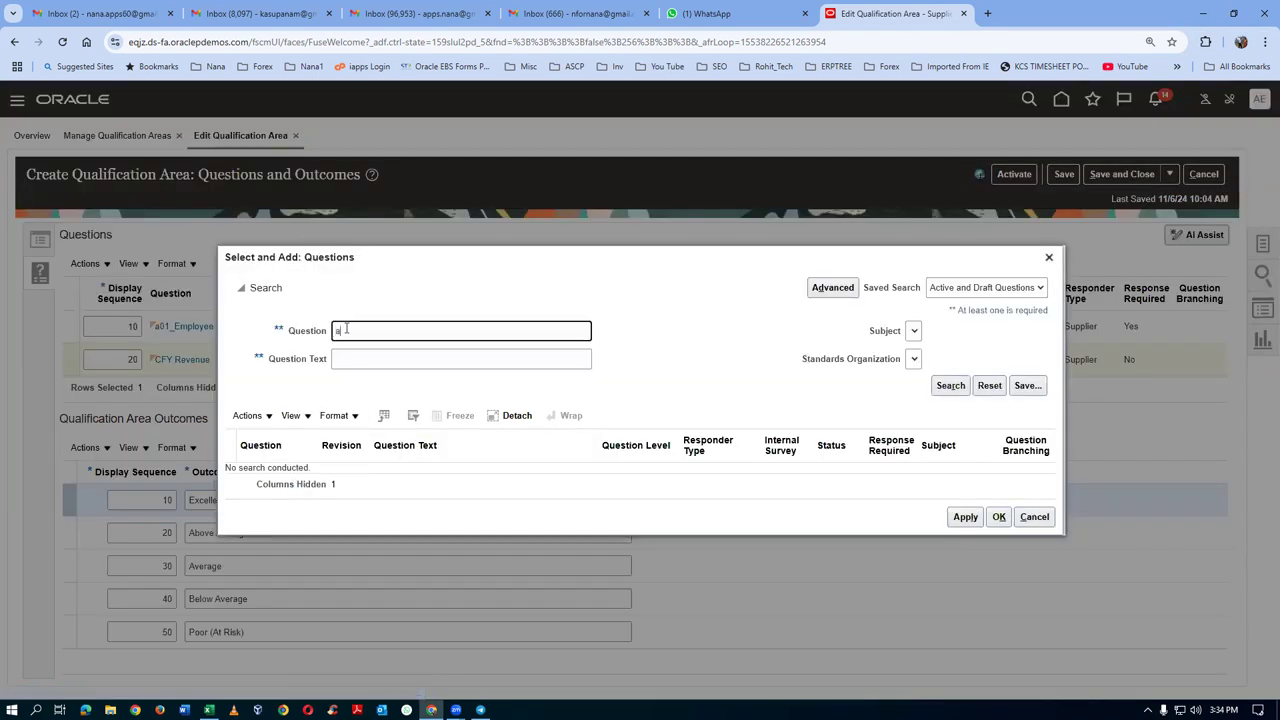
pyautogui.write('a01_CFY')
pyautogui.click(943, 388)
pyautogui.click(232, 467)
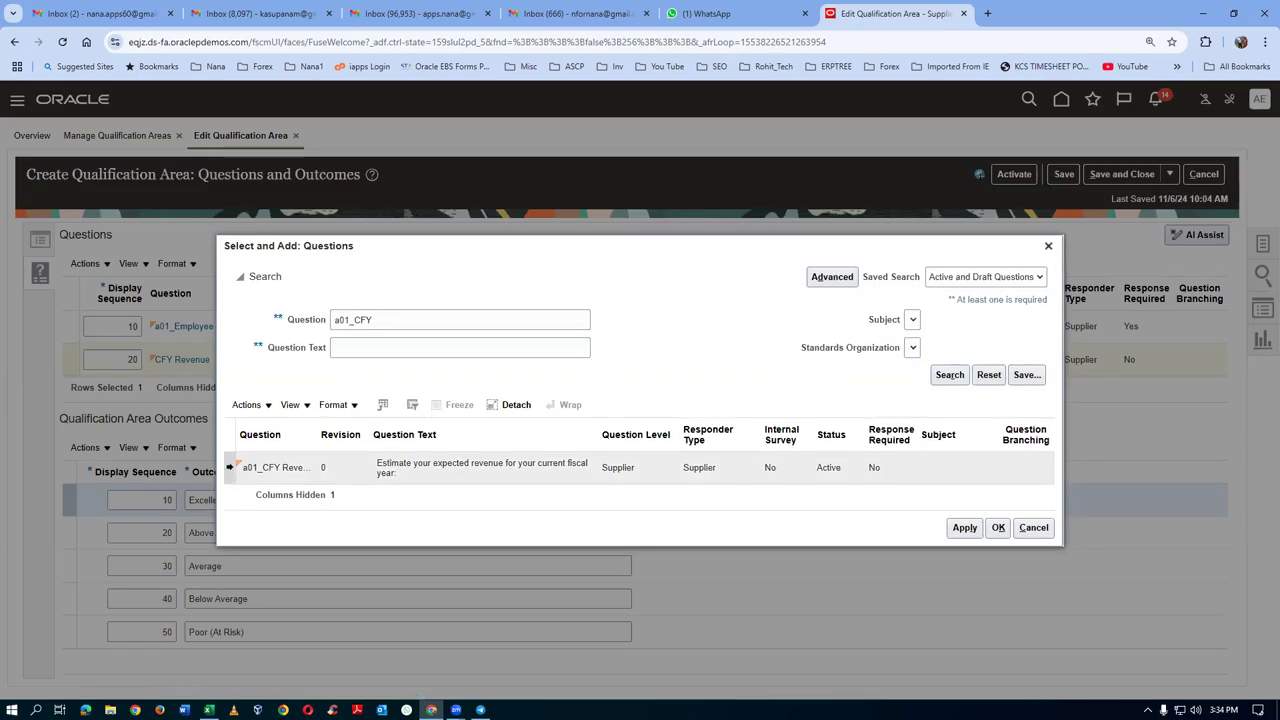
pyautogui.click(965, 528)
pyautogui.click(997, 528)
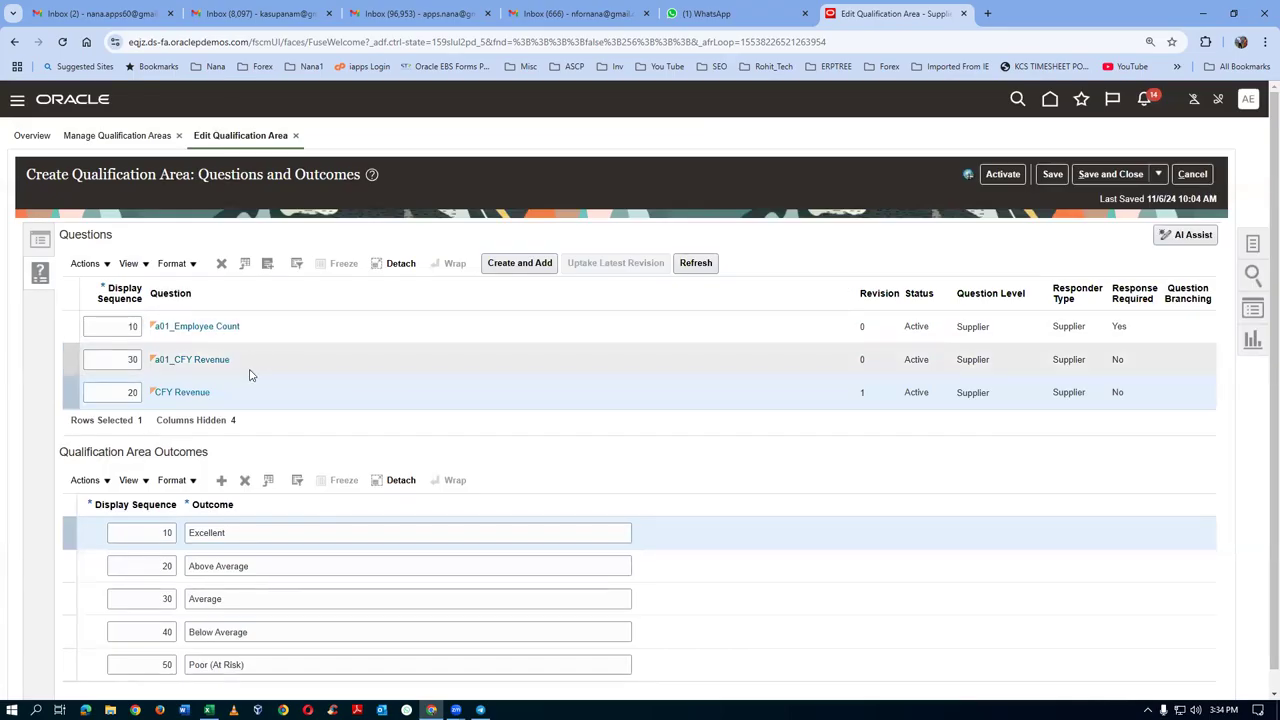
# - Remove the original CFY Revenue question and save a01_CFY Revenue at display sequence 20
pyautogui.click(1053, 174)
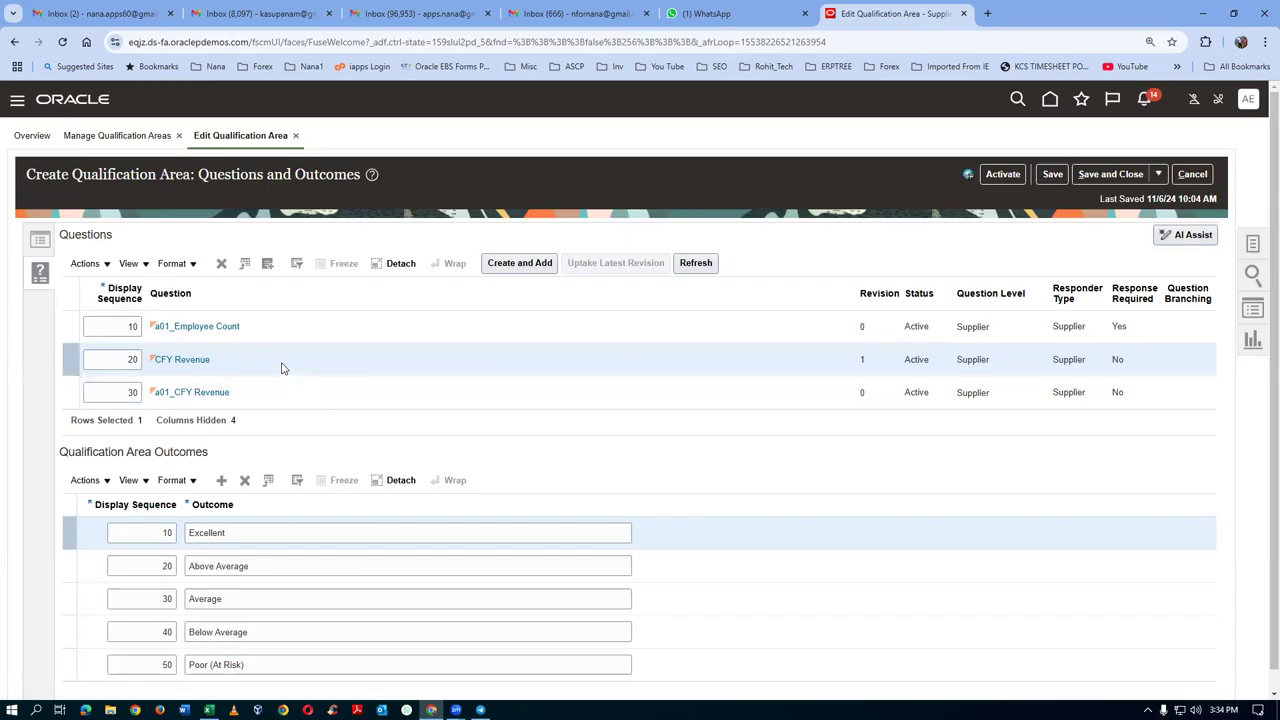
pyautogui.click(221, 264)
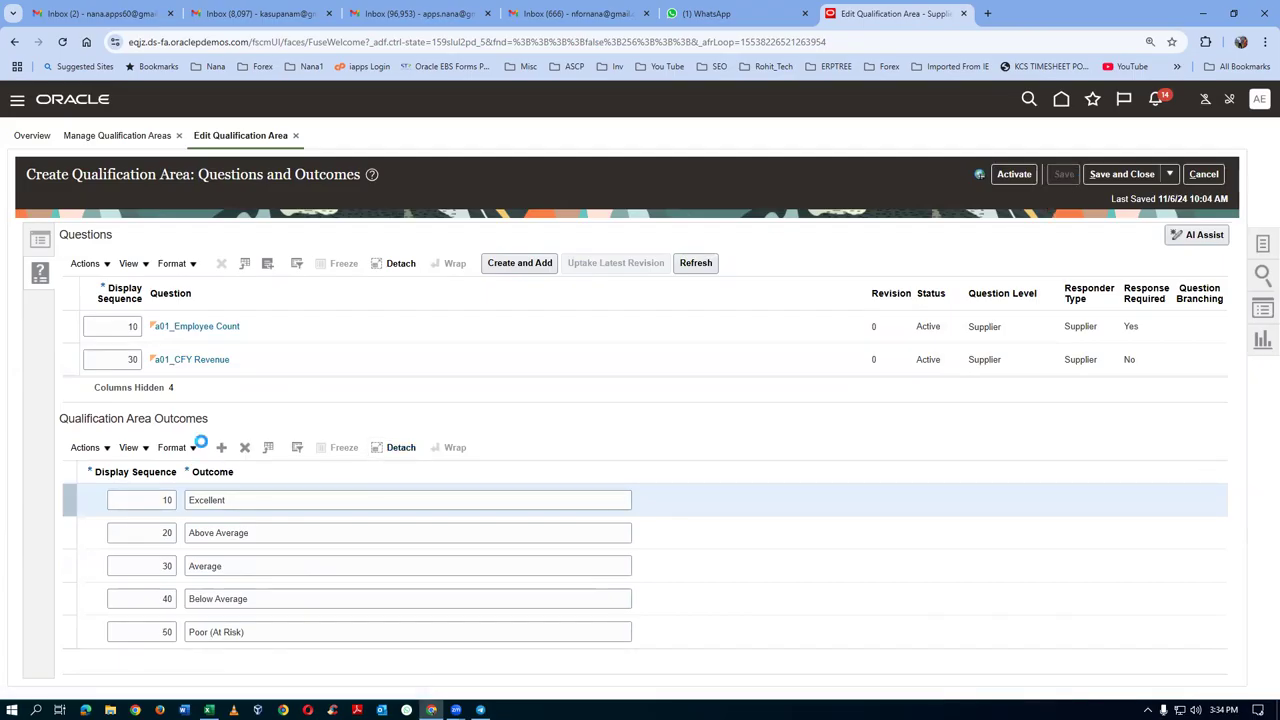
pyautogui.click(125, 362)
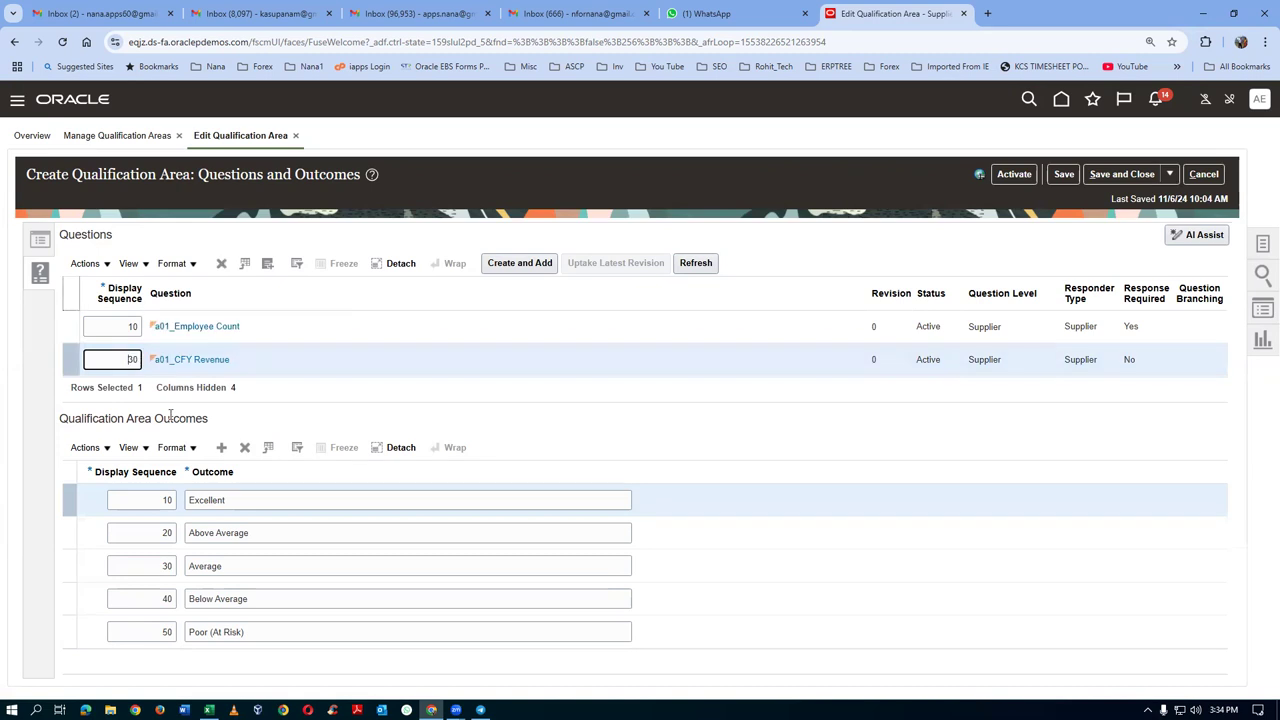
pyautogui.doubleClick(128, 360)
pyautogui.write('20')
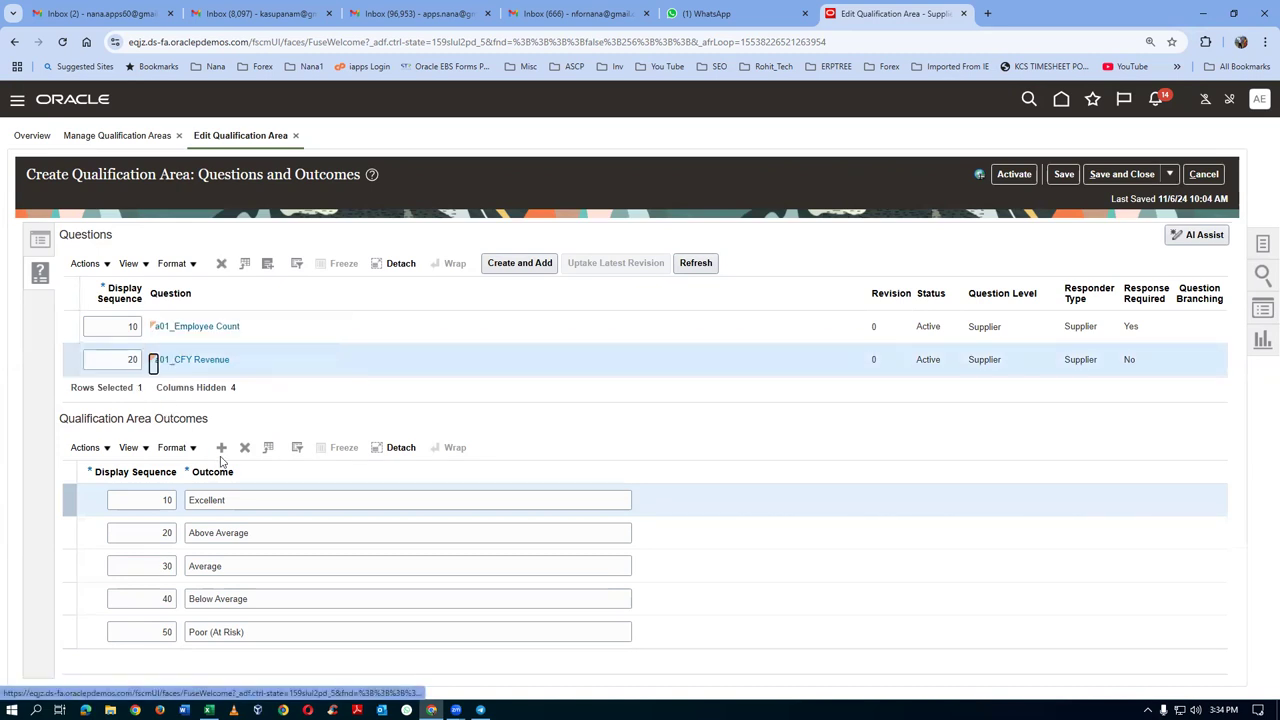
pyautogui.press('Tab')
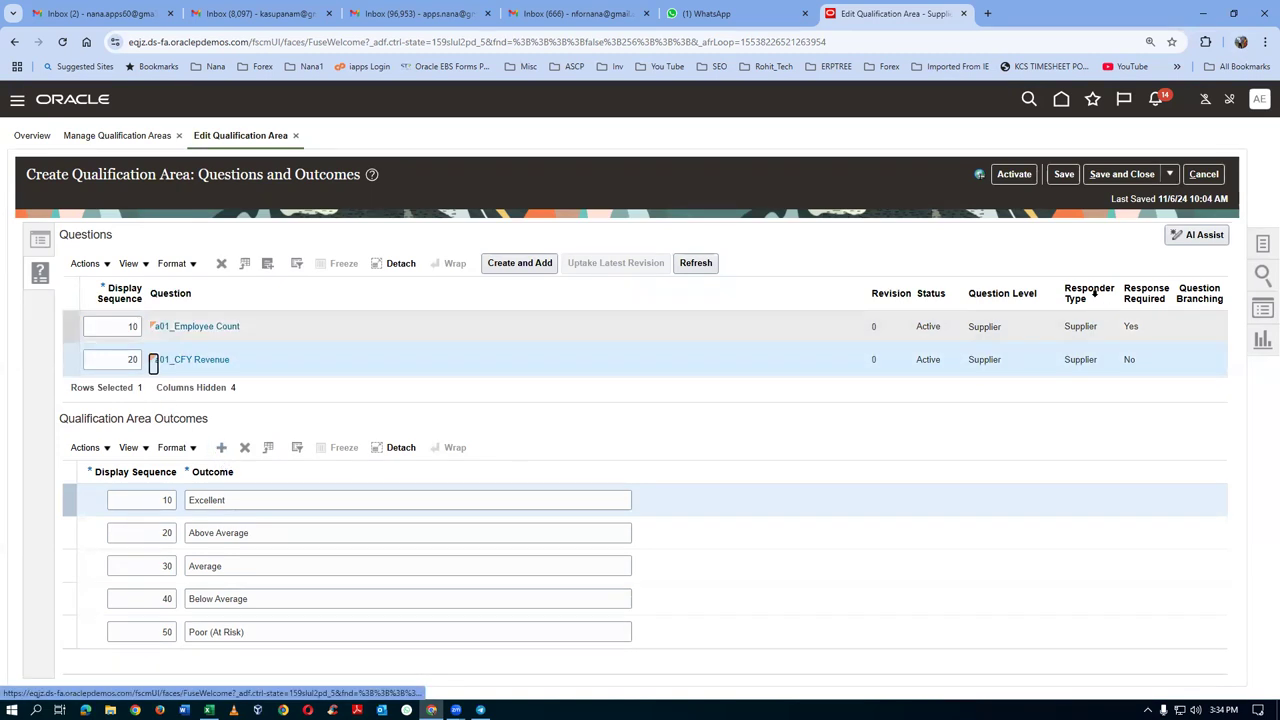
pyautogui.click(1064, 174)
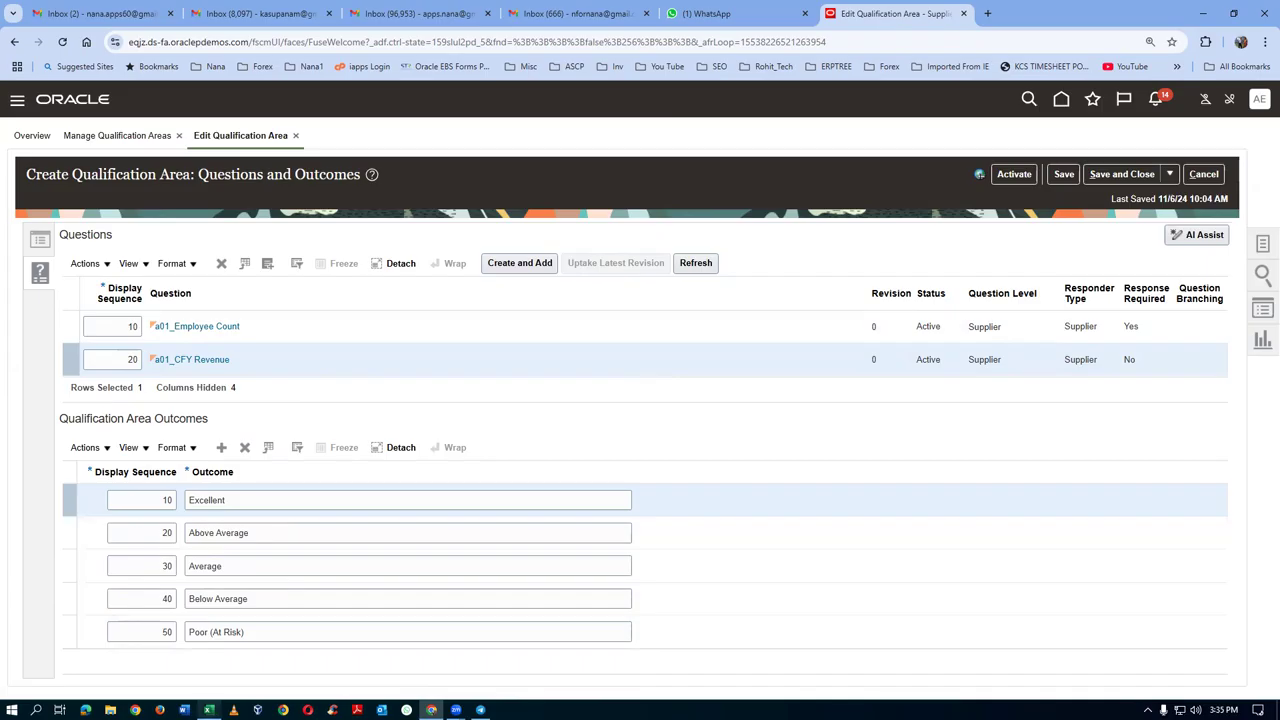
pyautogui.moveTo(209, 709)
# - Activate a01_Financial Viability, then save and close it
pyautogui.click(50, 240)
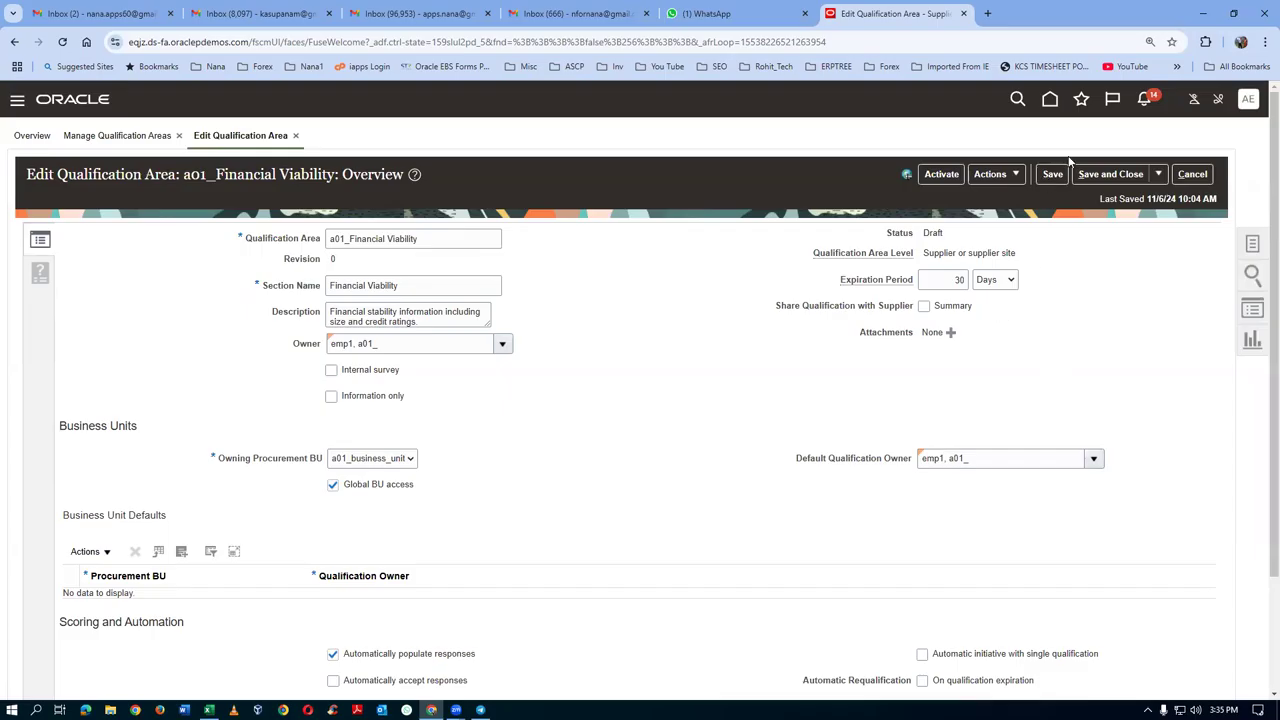
pyautogui.click(1052, 174)
pyautogui.click(941, 174)
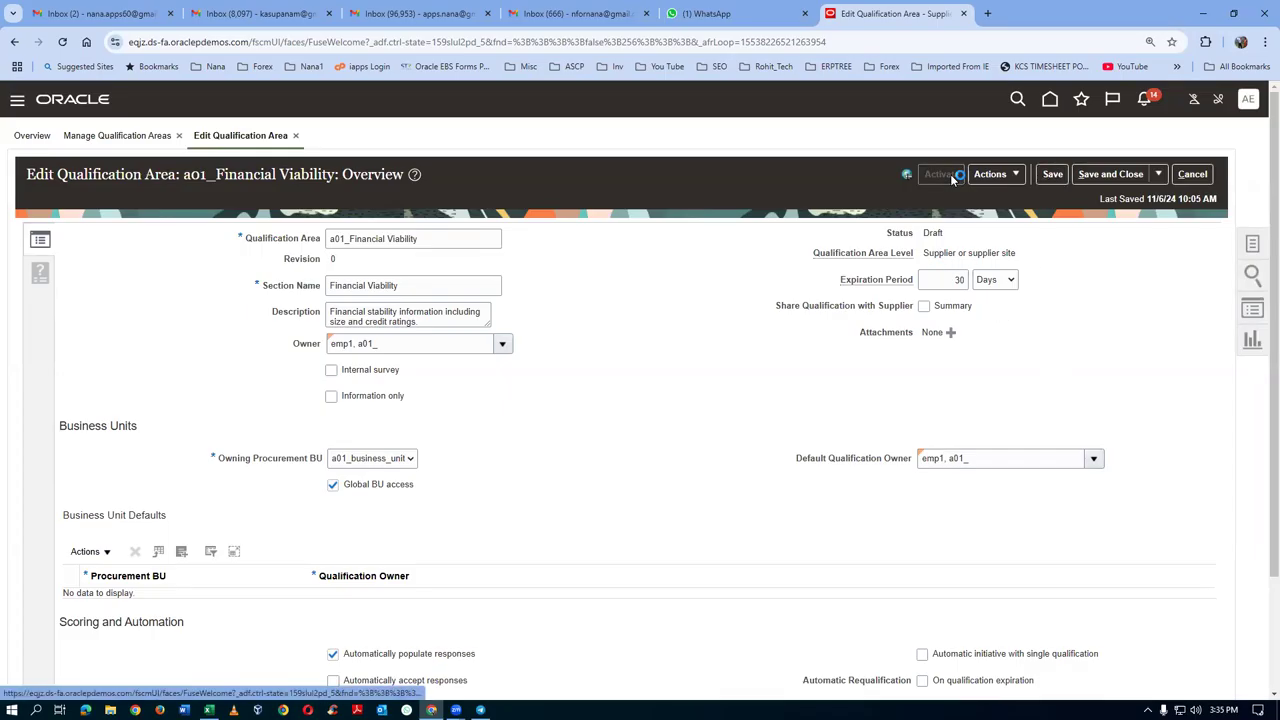
pyautogui.click(1110, 174)
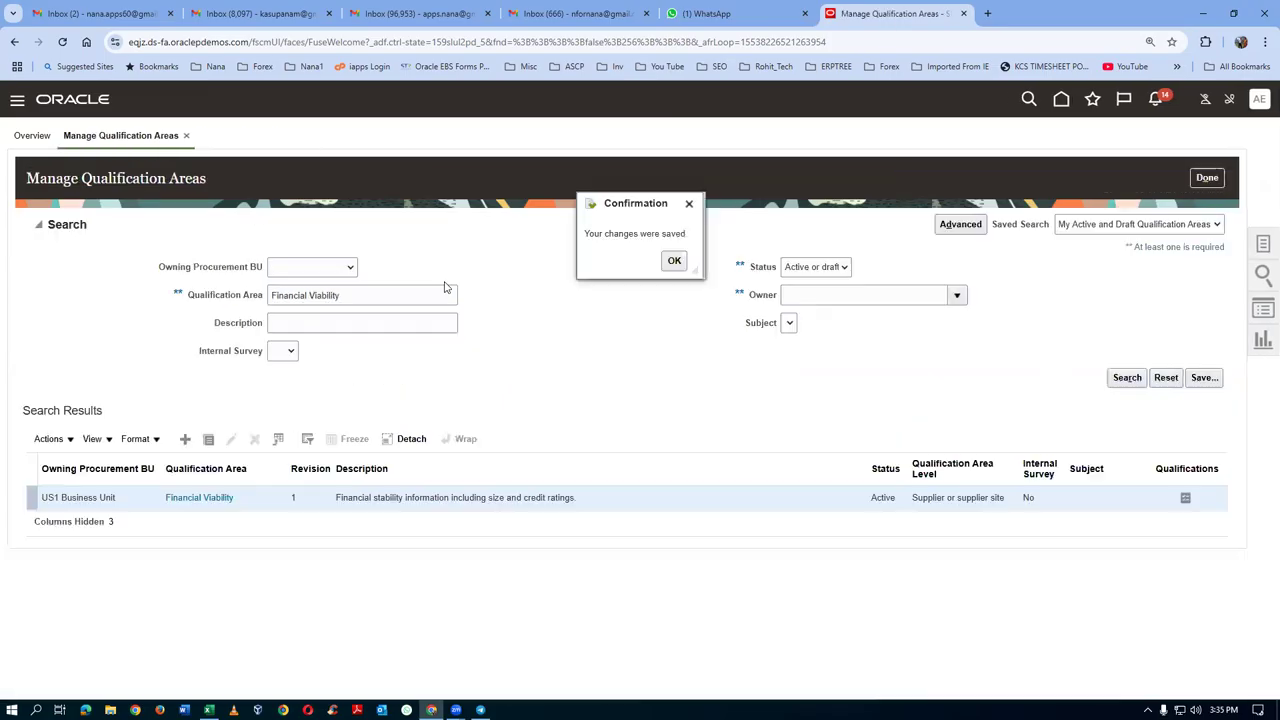
pyautogui.click(674, 261)
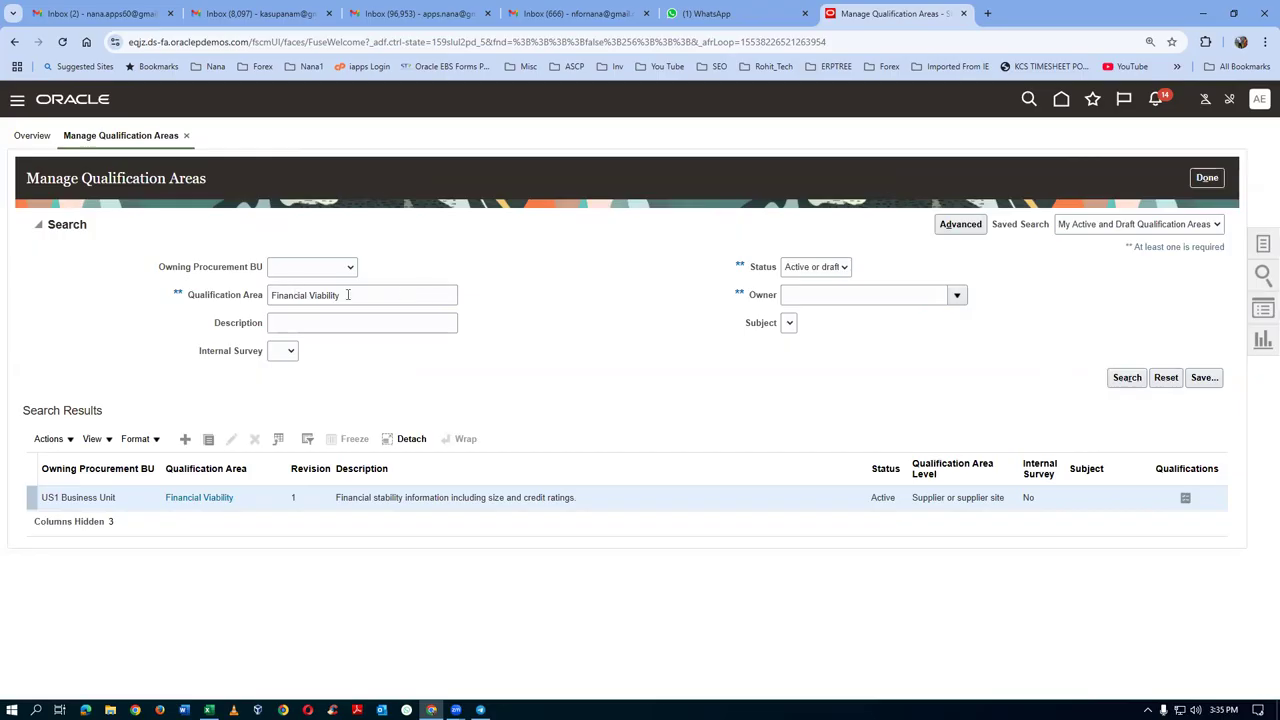
# - Search the qualification areas to list the a01 areas
pyautogui.tripleClick(348, 294)
pyautogui.write('a01')
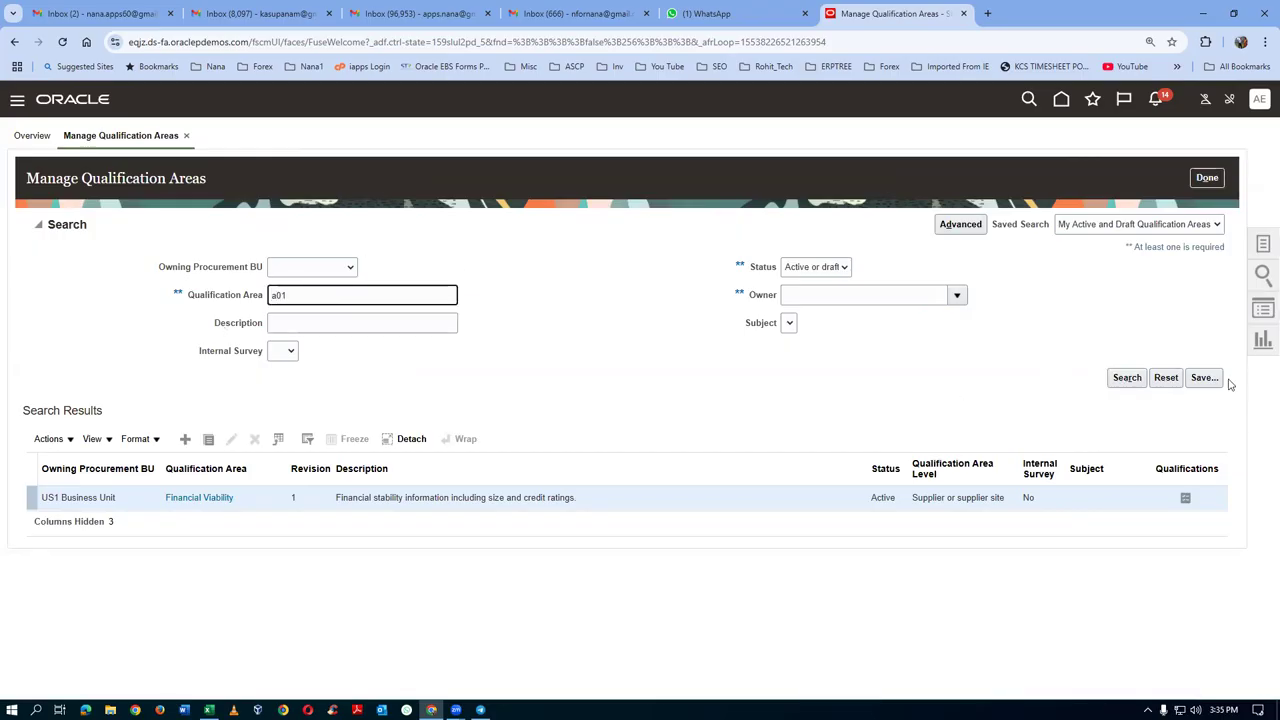
pyautogui.click(1142, 376)
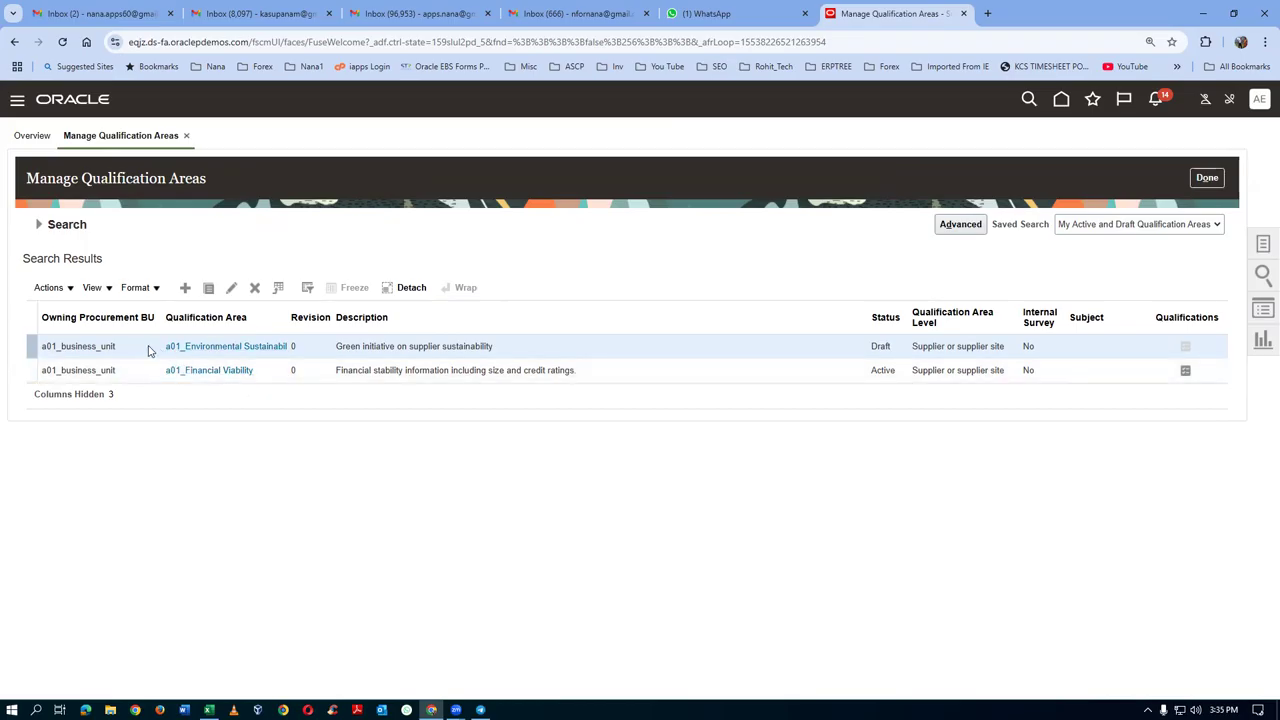
# - Activate a01_Environmental Sustainability, save and close it, and refresh the search results
pyautogui.click(229, 289)
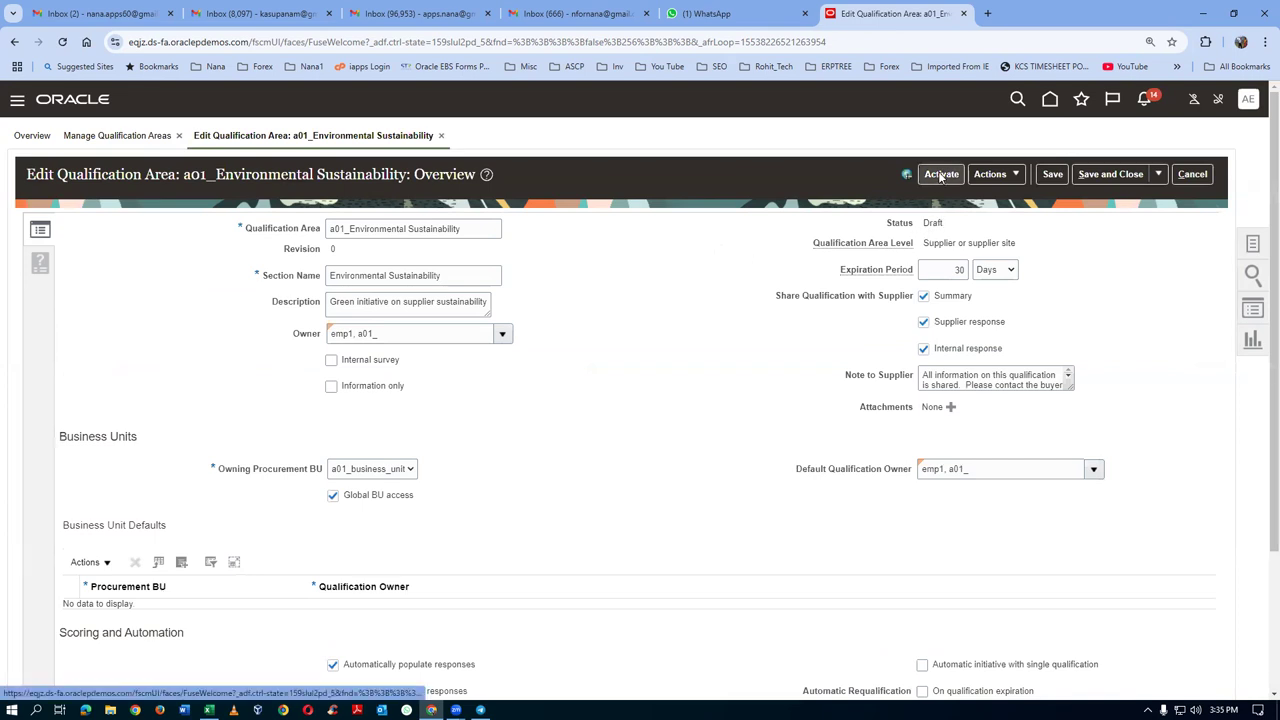
pyautogui.click(940, 176)
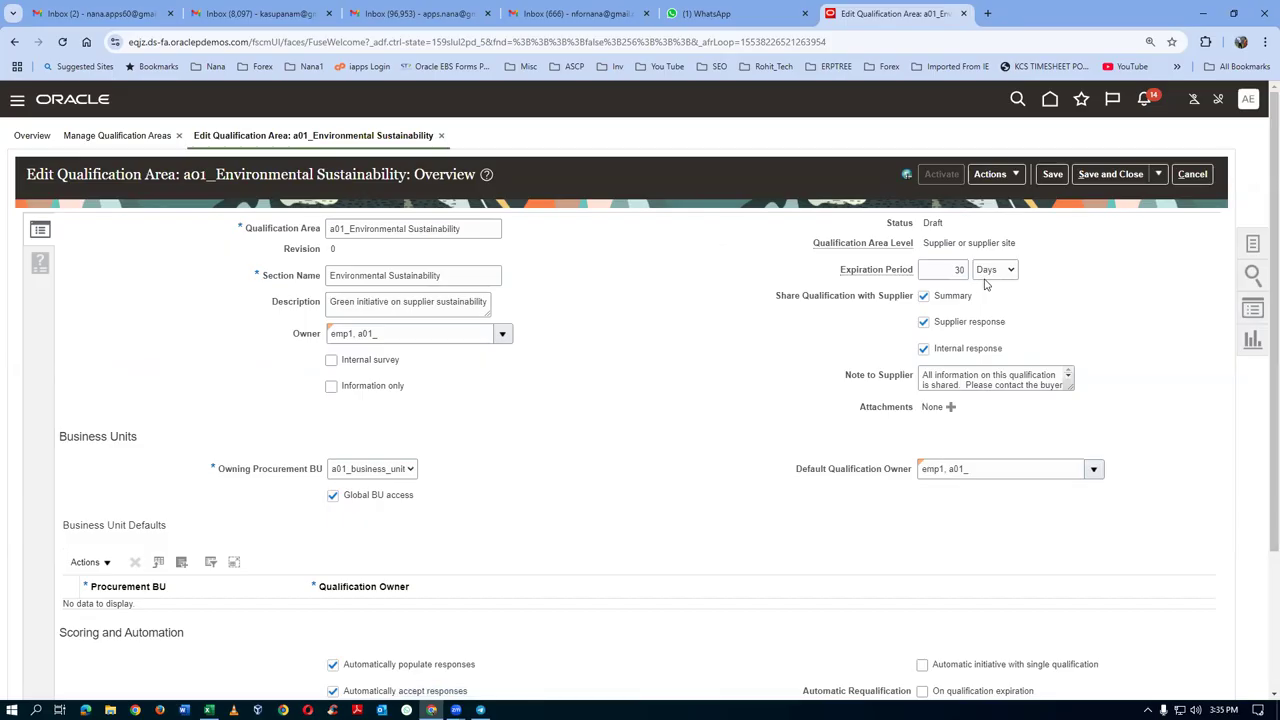
pyautogui.click(1112, 176)
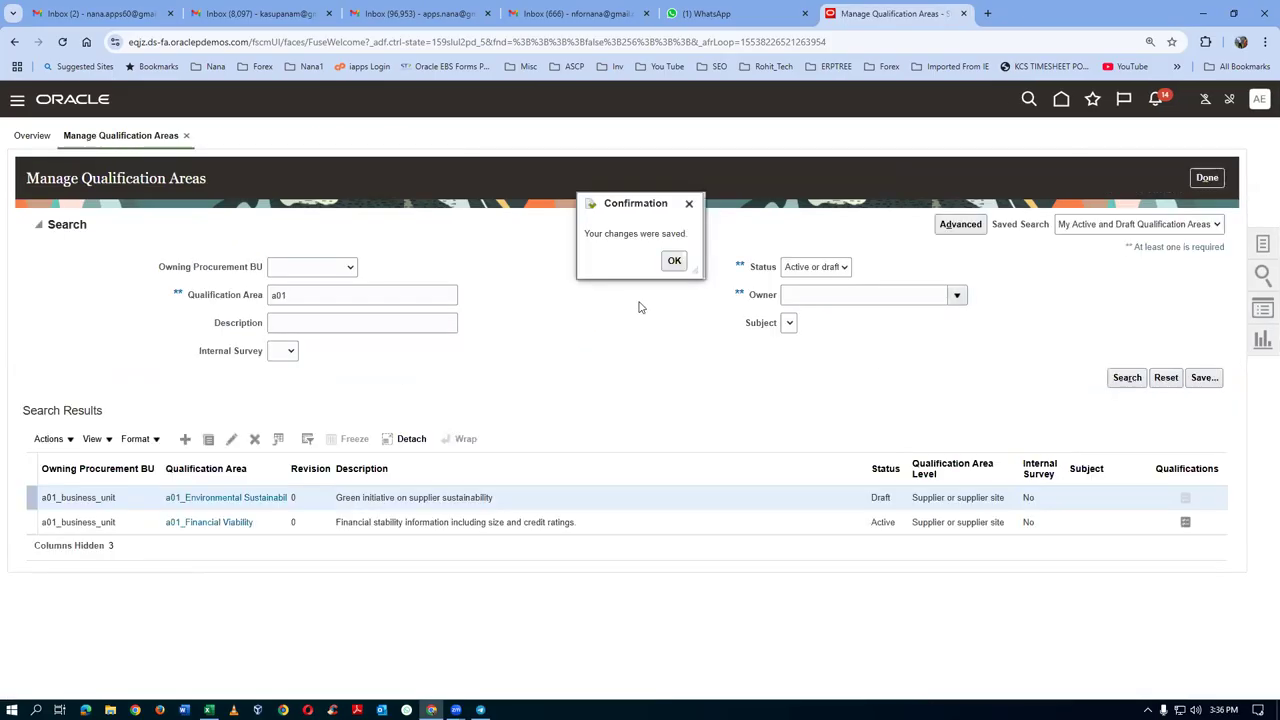
pyautogui.click(675, 260)
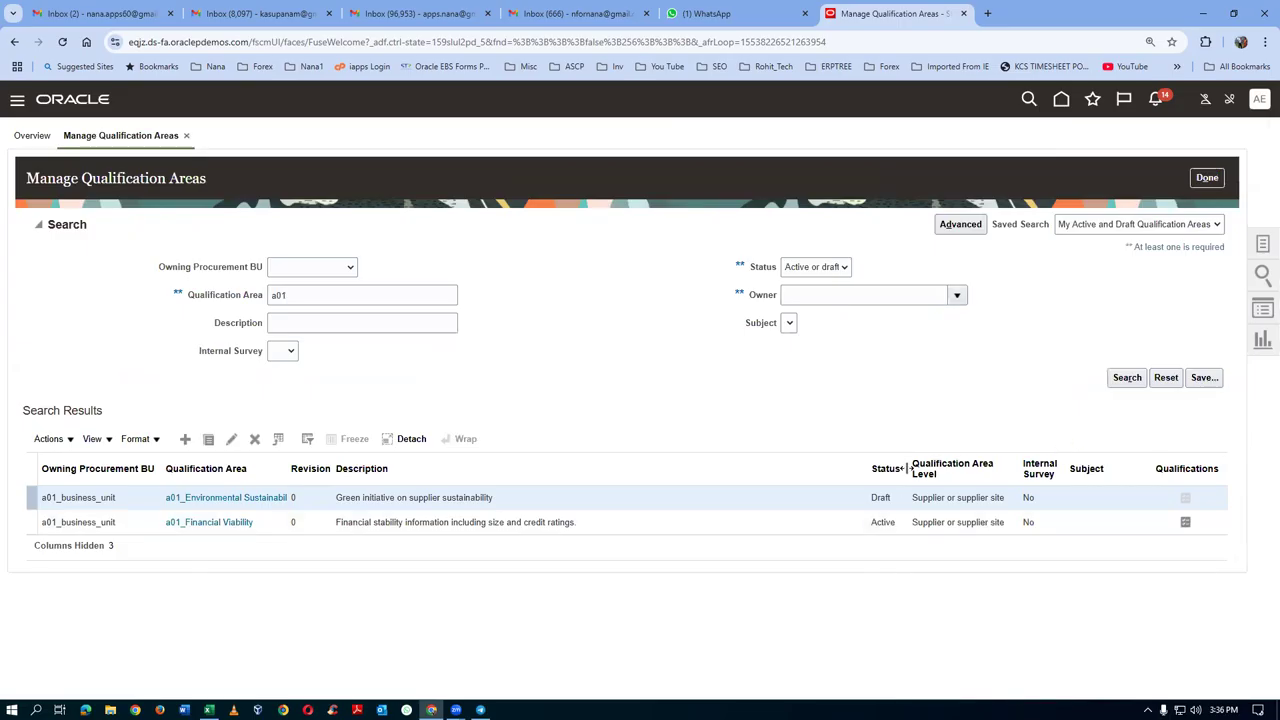
pyautogui.click(1127, 378)
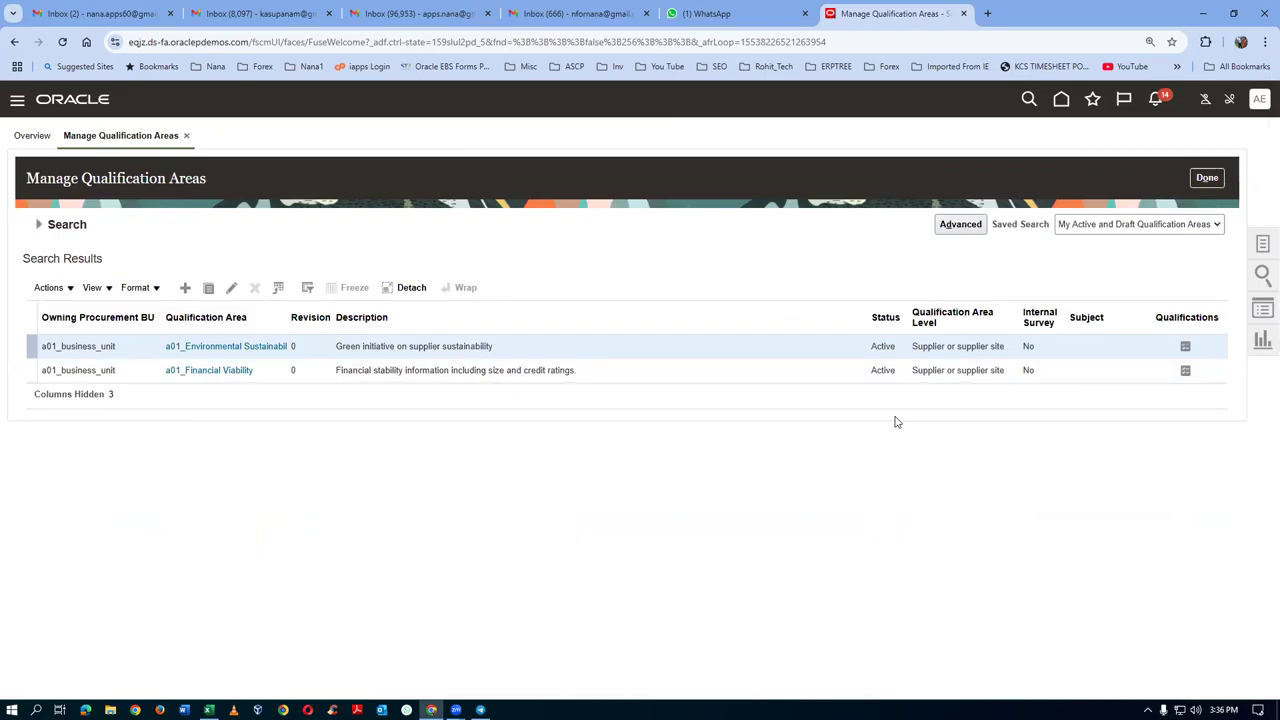
# - Copy the Compliance name from cell E339 in the Excel work sheet
pyautogui.hotkey('alt', 'Tab')
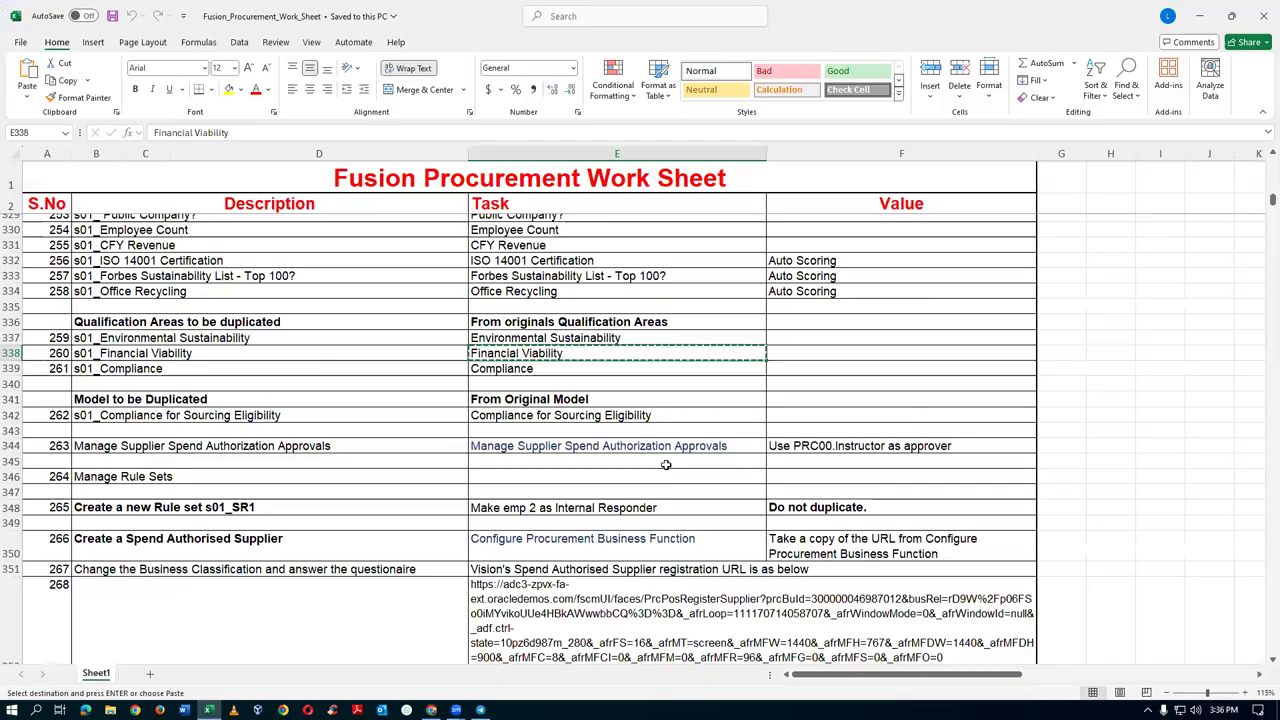
pyautogui.click(552, 370)
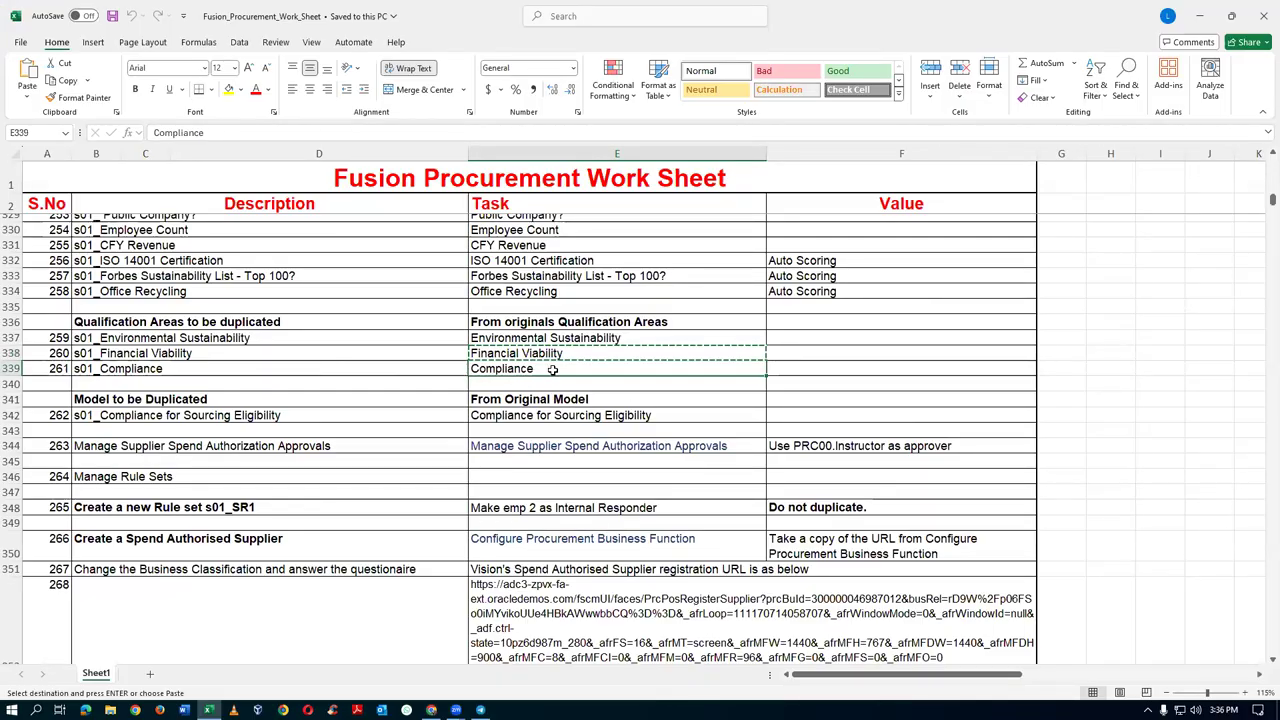
pyautogui.hotkey('ctrl', 'c')
pyautogui.hotkey('alt', 'Tab')
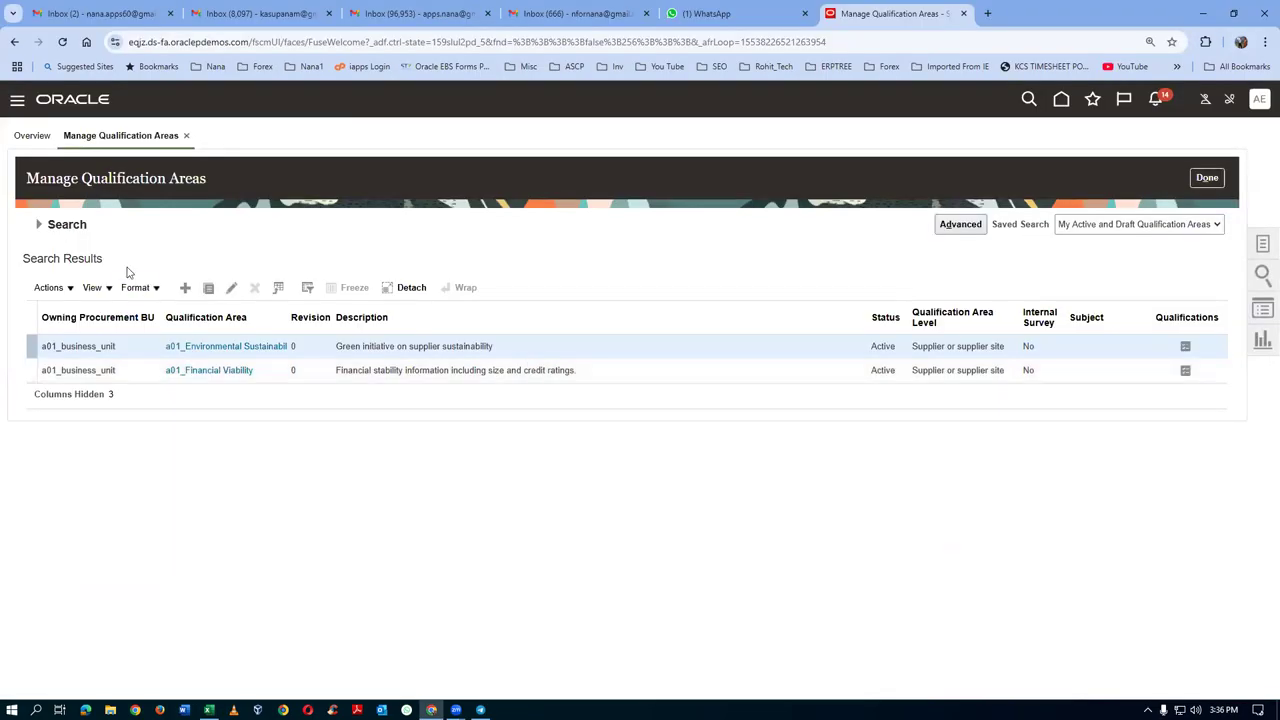
# - Search the qualification areas for 'Compliance'
pyautogui.click(40, 226)
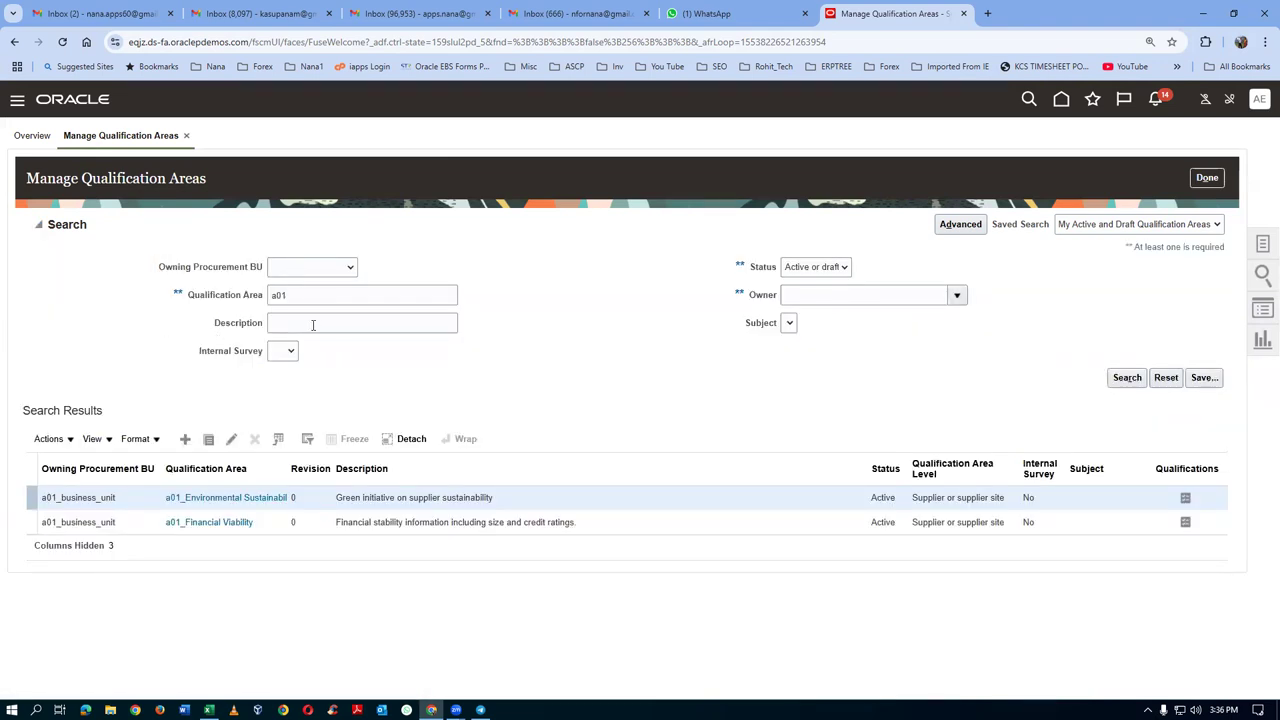
pyautogui.doubleClick(316, 298)
pyautogui.write('Compliance')
pyautogui.click(1125, 378)
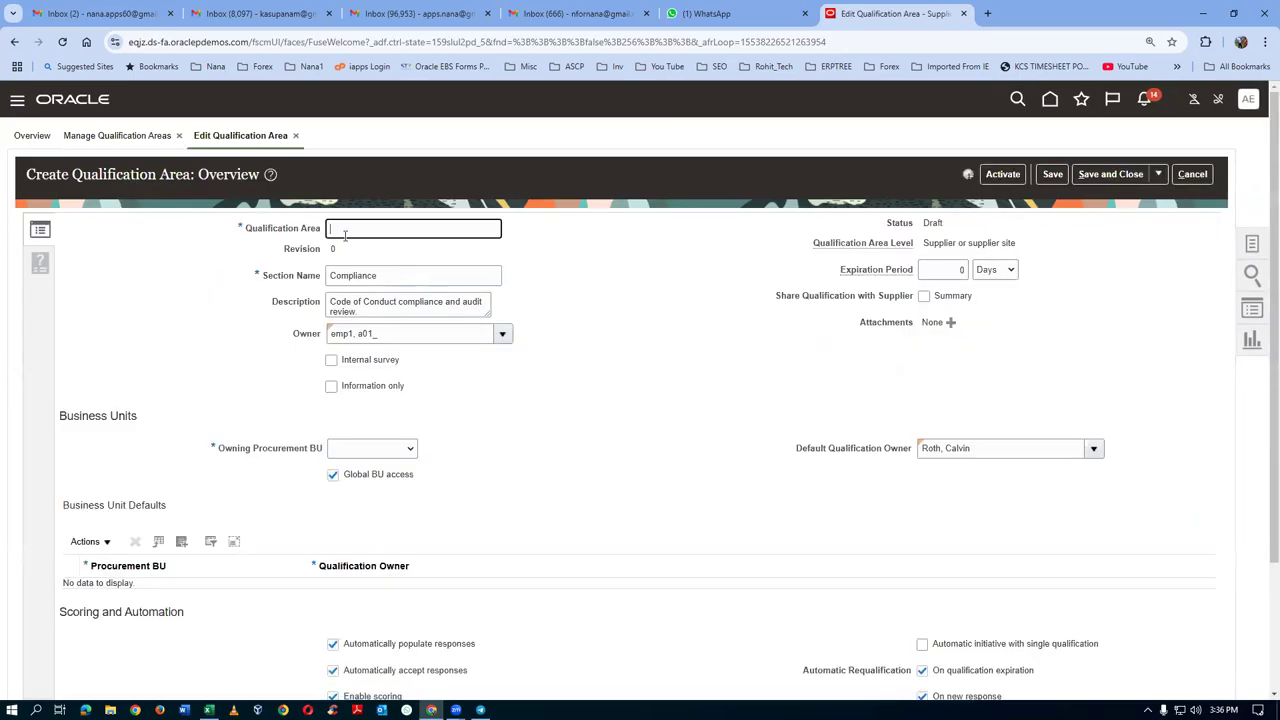
# - Name the duplicate a01_Compliance with a 30-day expiration period
pyautogui.hotkey('ctrl', 'v')
pyautogui.doubleClick(957, 268)
pyautogui.write('3')
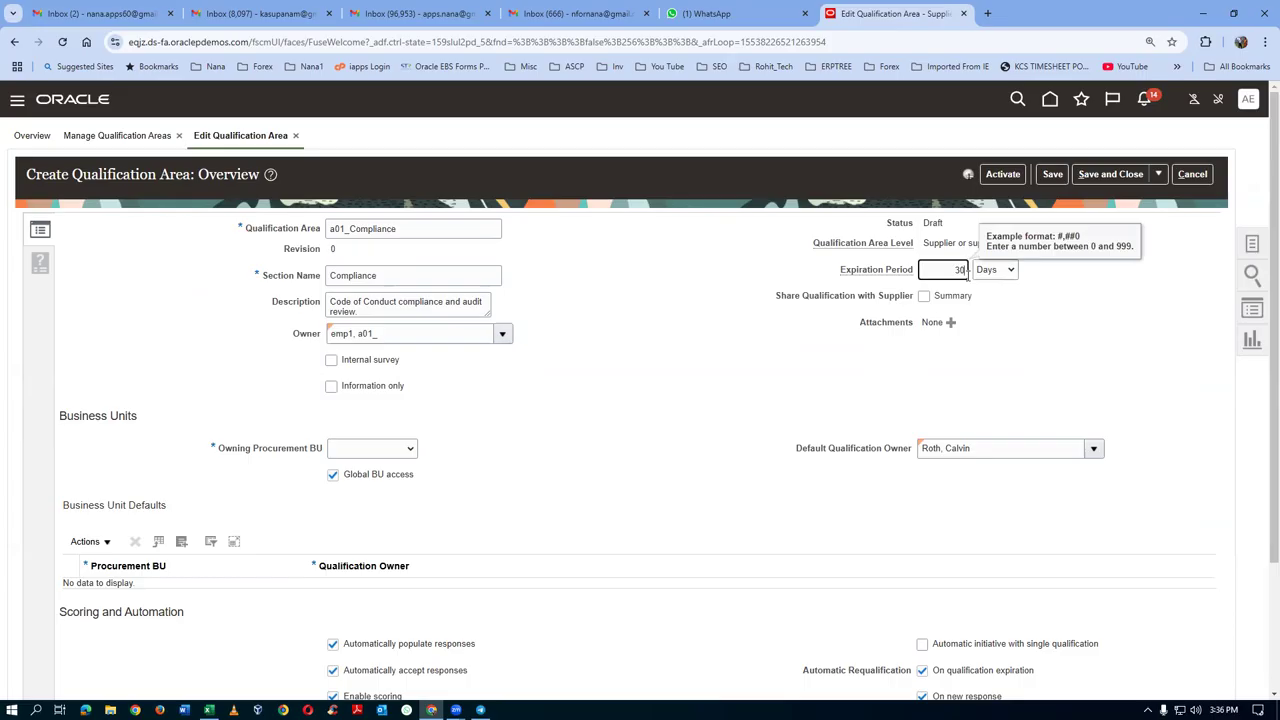
pyautogui.write('0')
pyautogui.press('Tab')
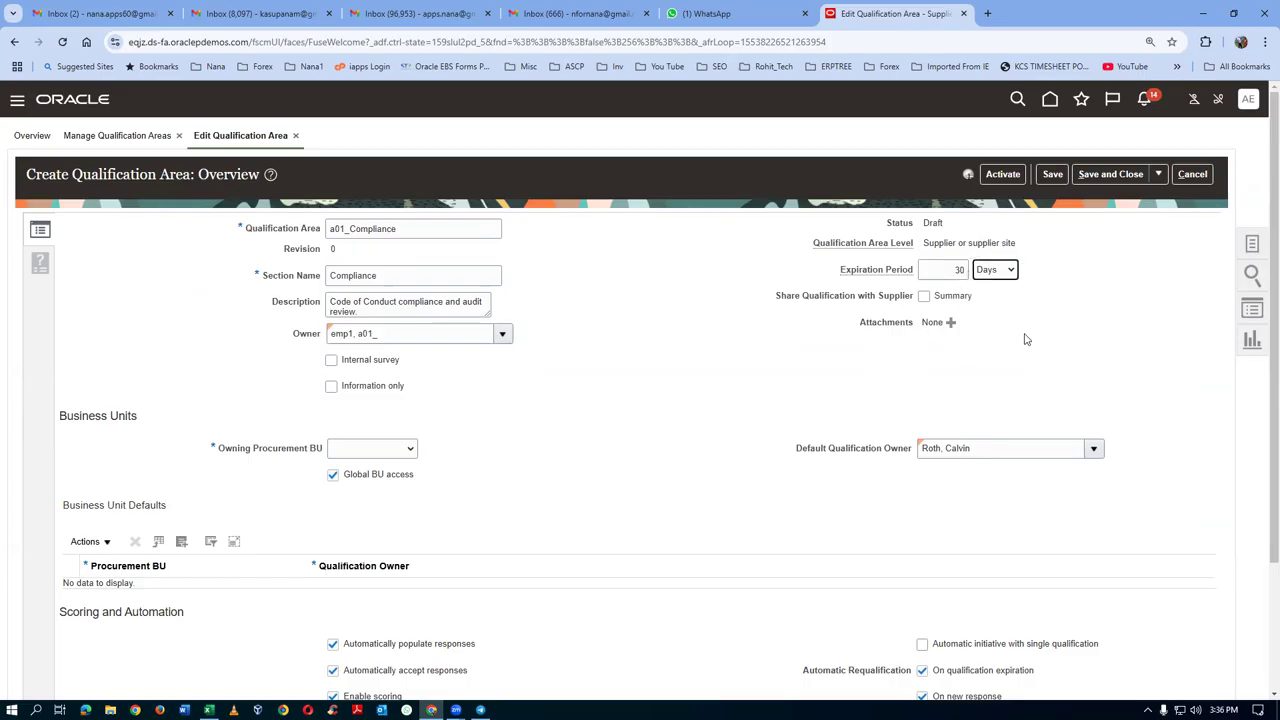
# - Set owning procurement BU to a01_business_unit and the a01 employee as default owner
pyautogui.scroll(-3, 600, 357)
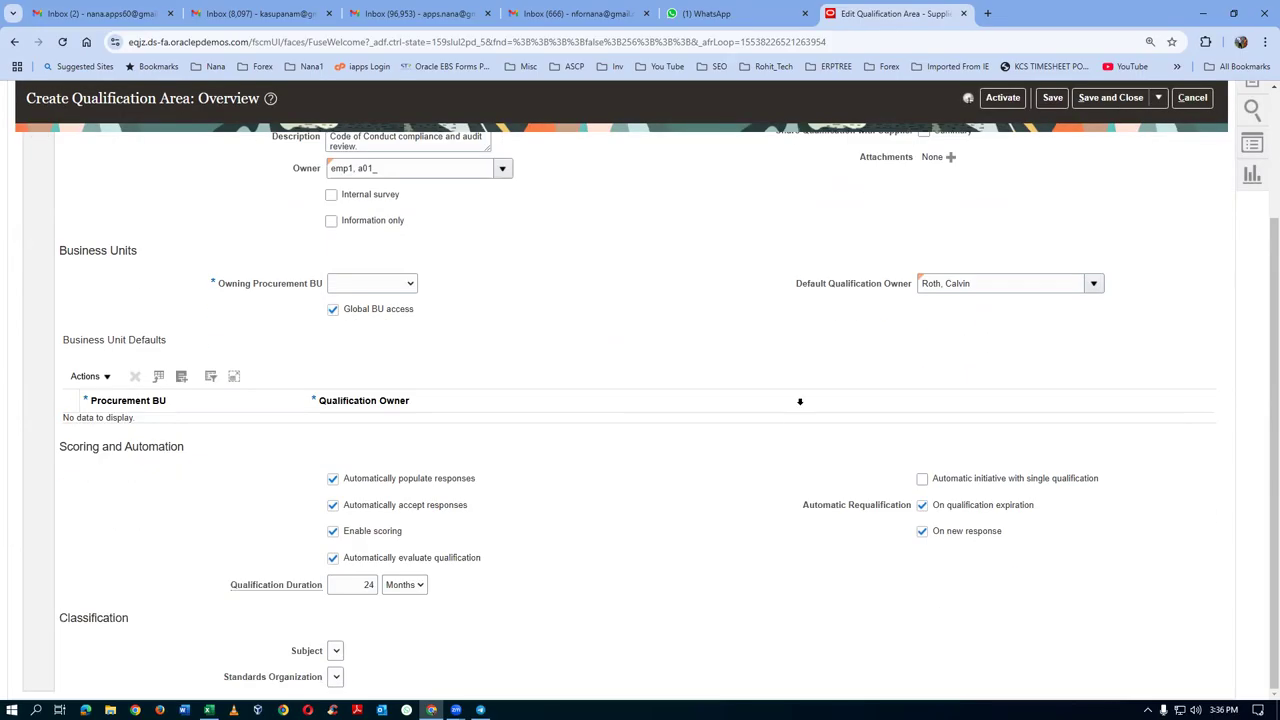
pyautogui.click(994, 284)
pyautogui.press('Delete')
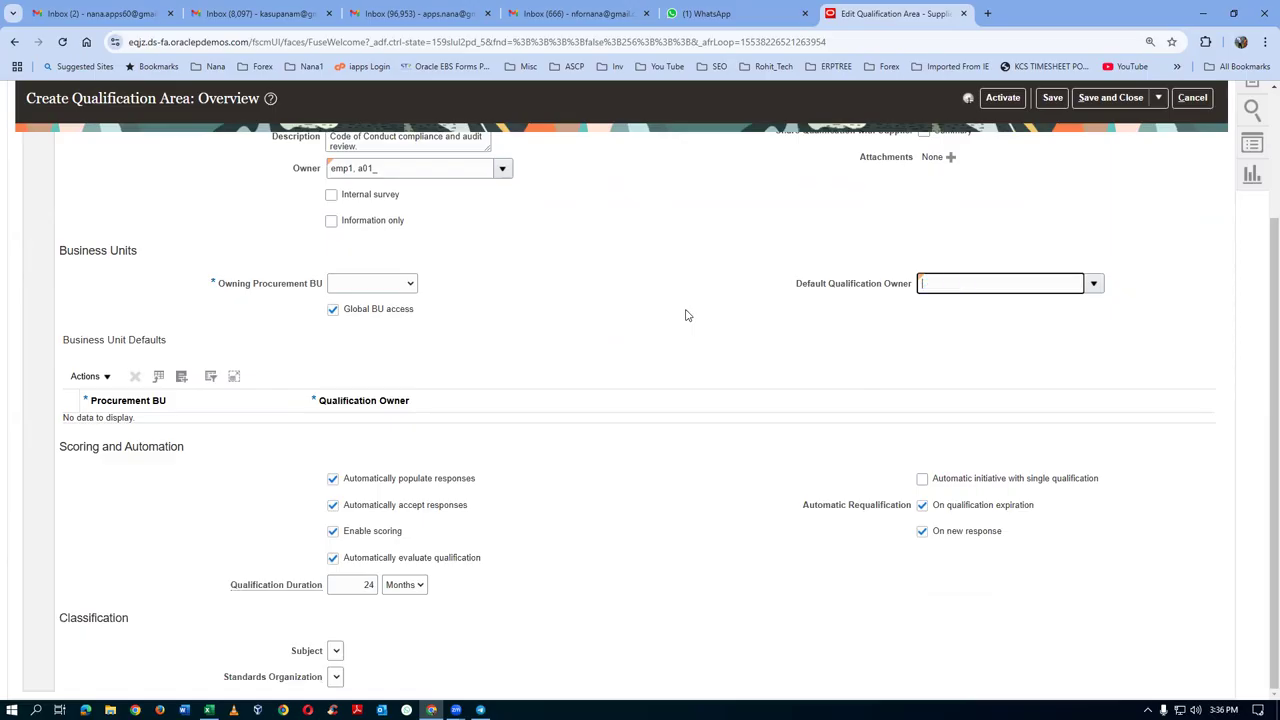
pyautogui.click(355, 287)
pyautogui.click(367, 318)
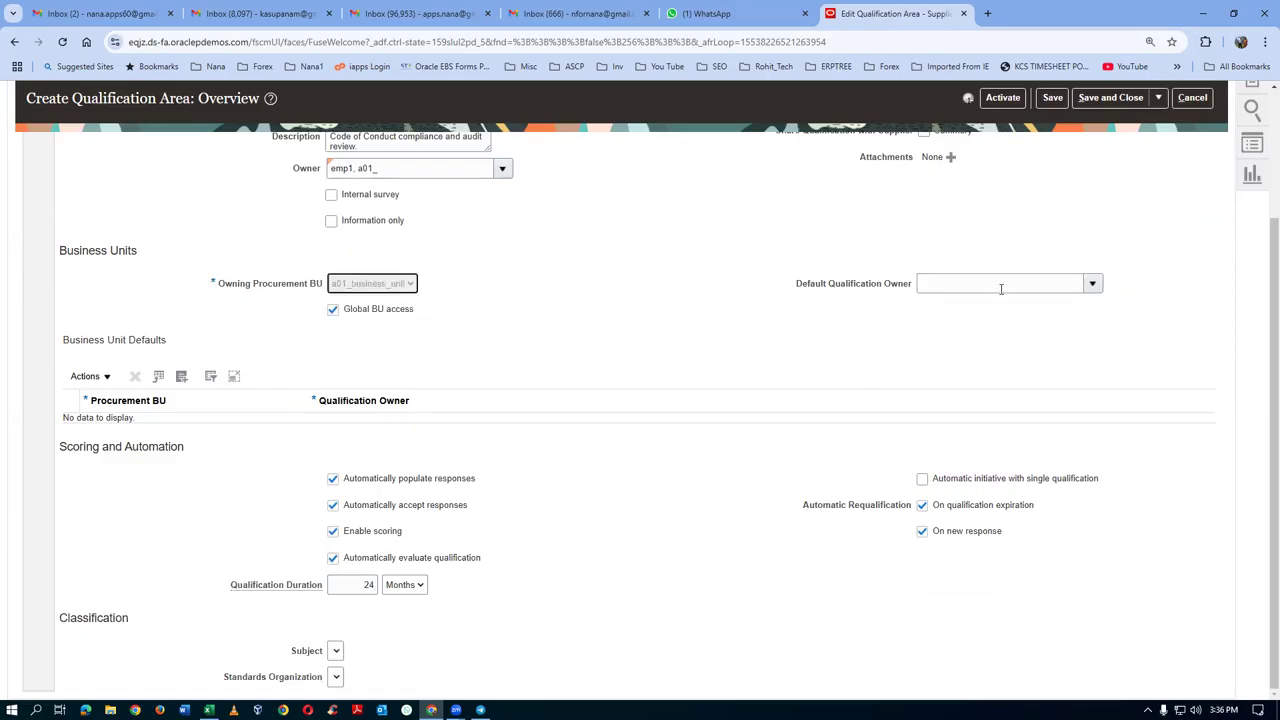
pyautogui.click(965, 289)
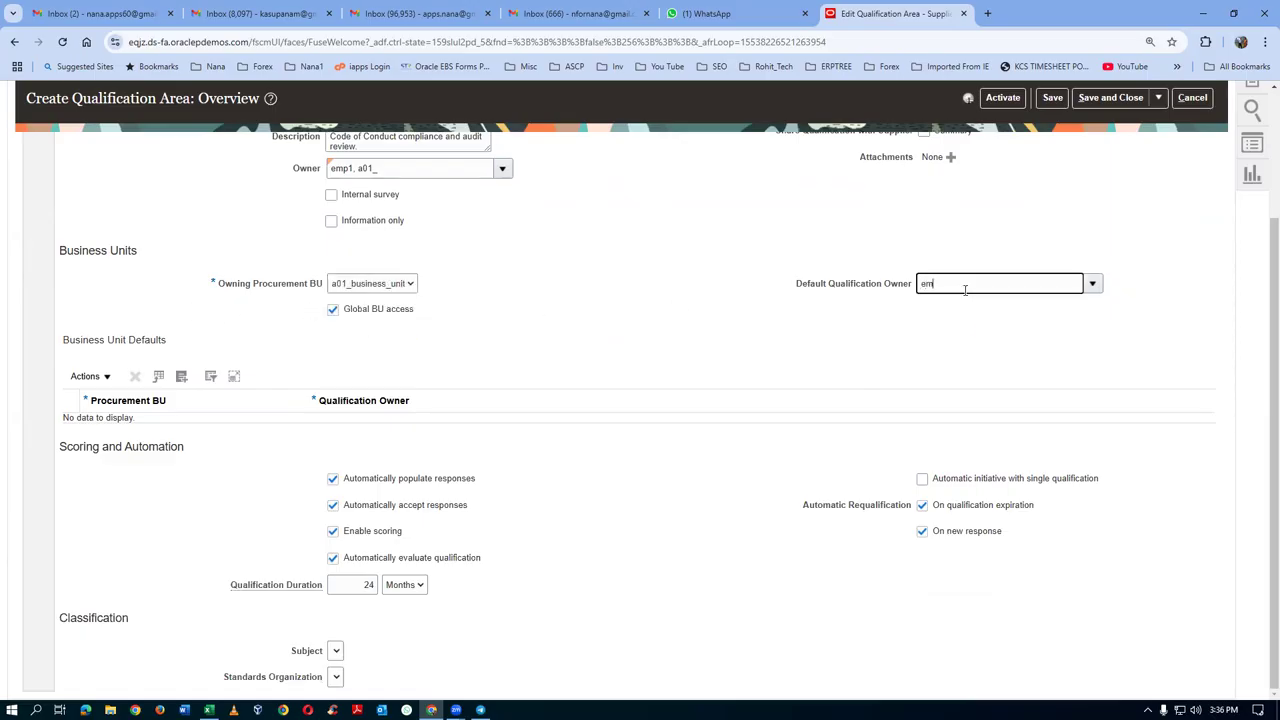
pyautogui.click(940, 304)
pyautogui.scroll(2, 425, 373)
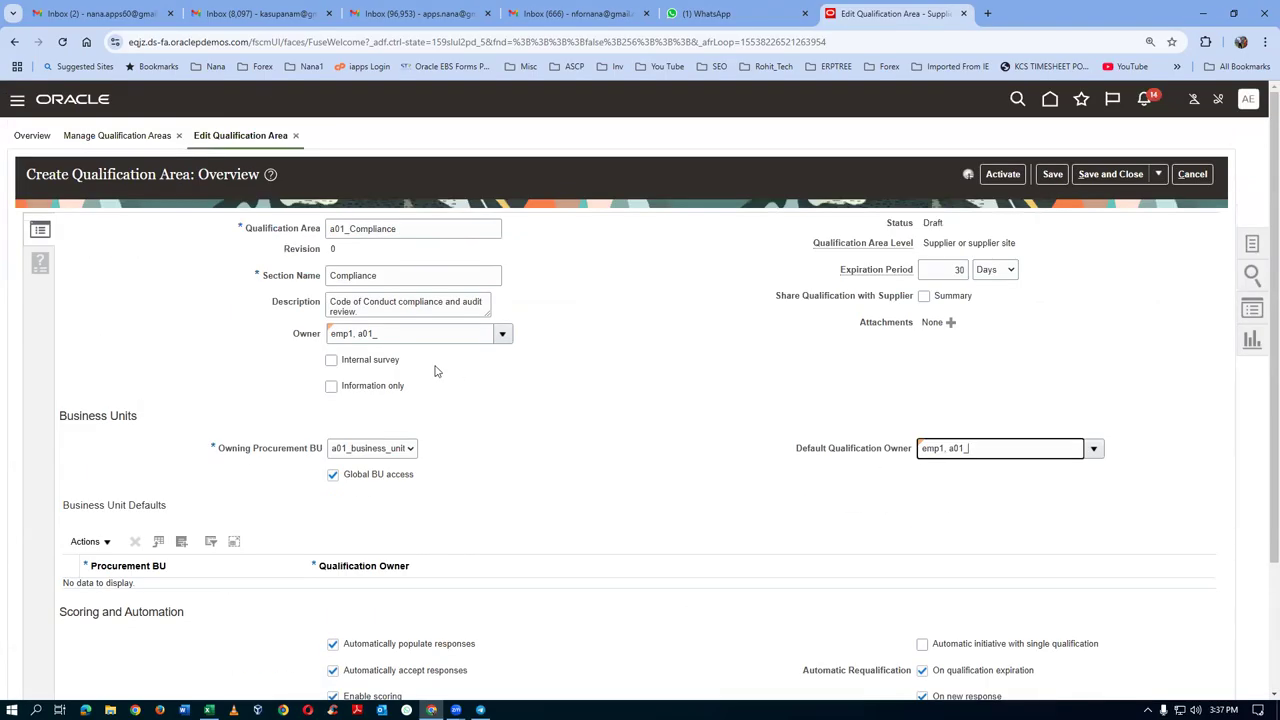
# - Add the a01_Code of Conduct question to the area's questions
pyautogui.click(38, 261)
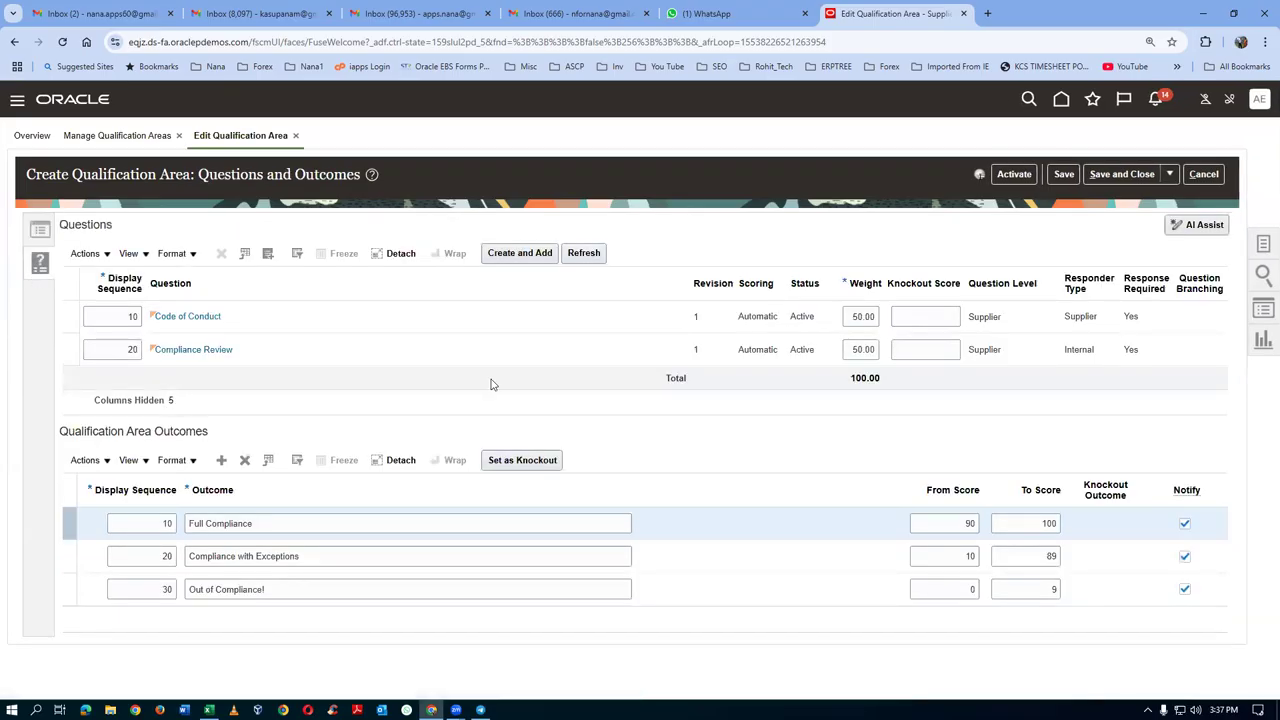
pyautogui.click(260, 322)
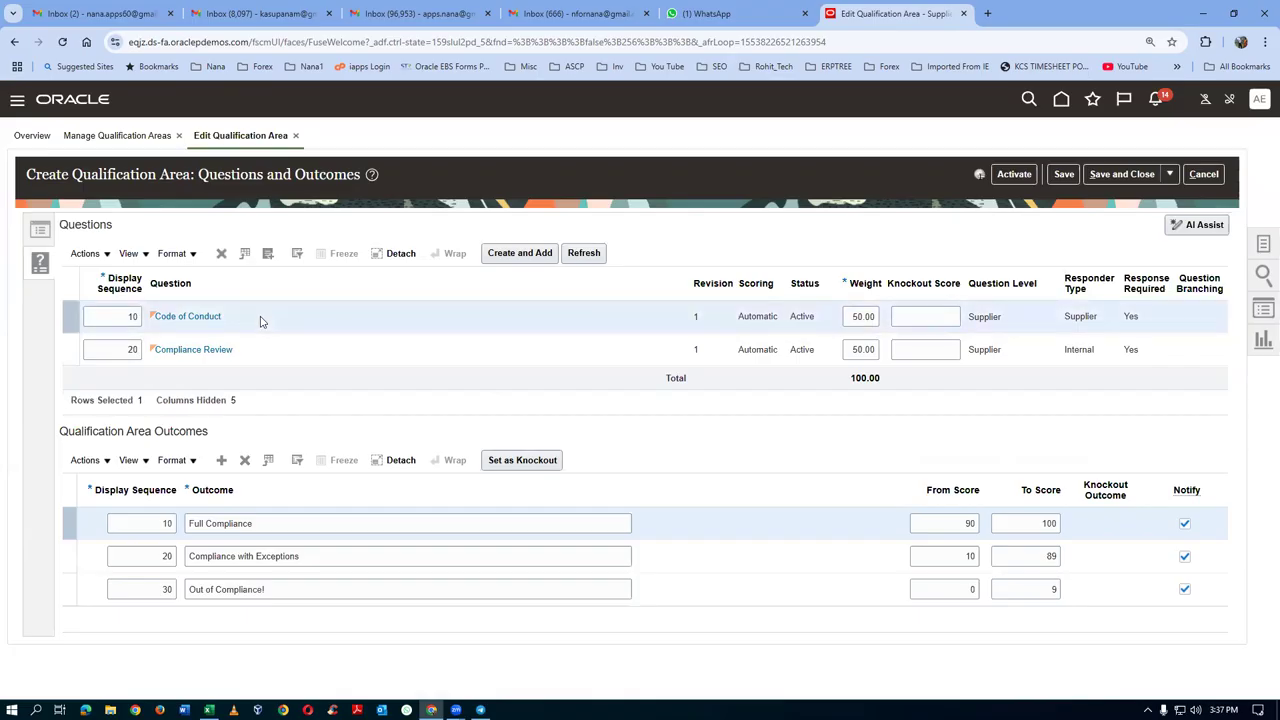
pyautogui.click(268, 253)
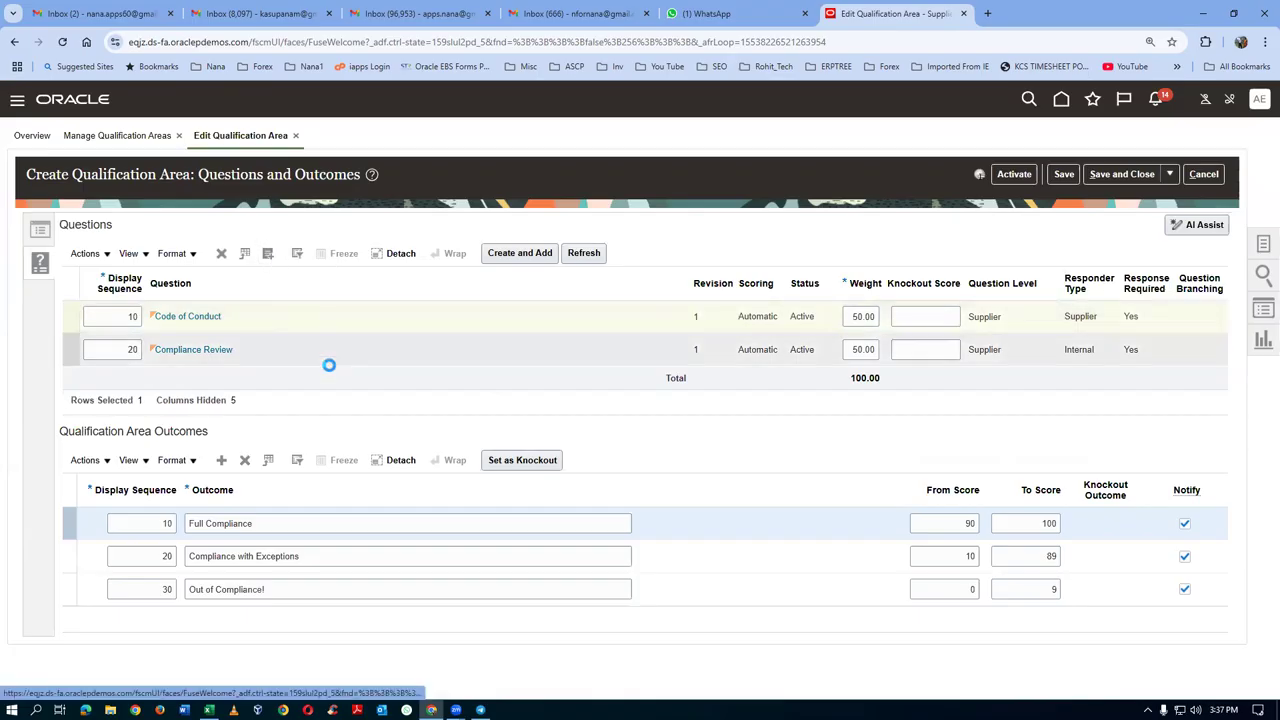
pyautogui.click(355, 338)
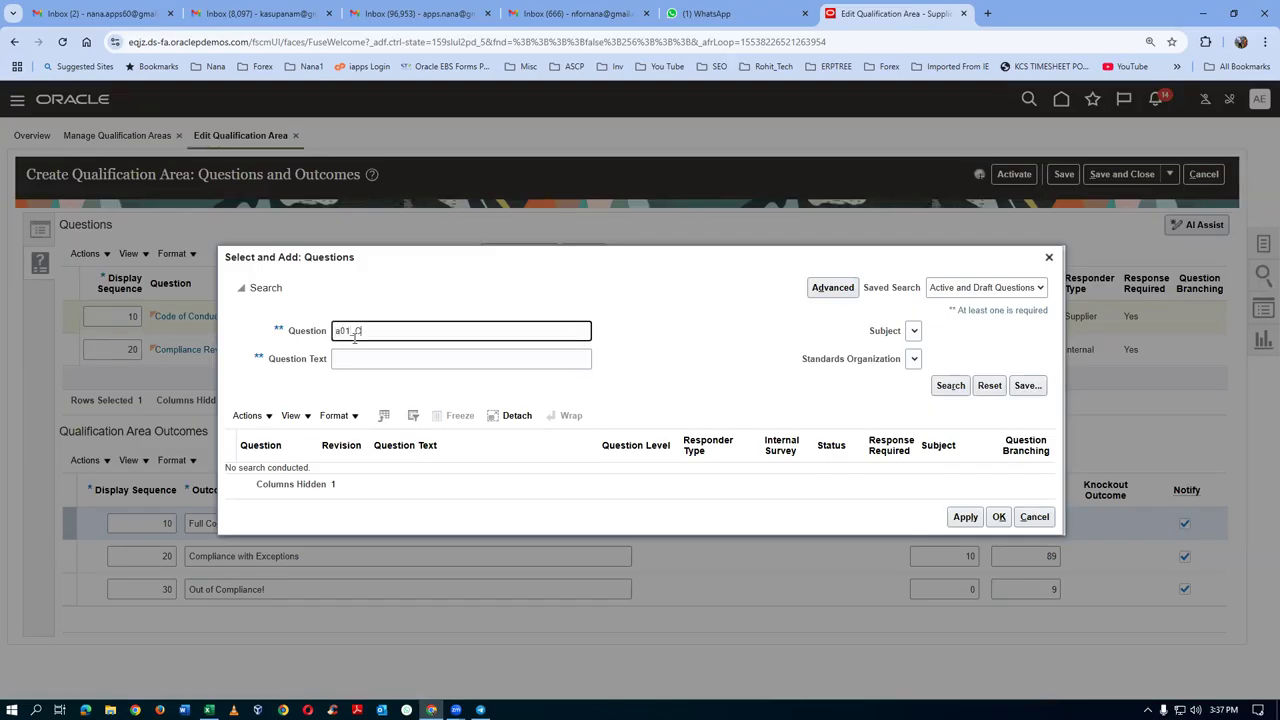
pyautogui.click(950, 385)
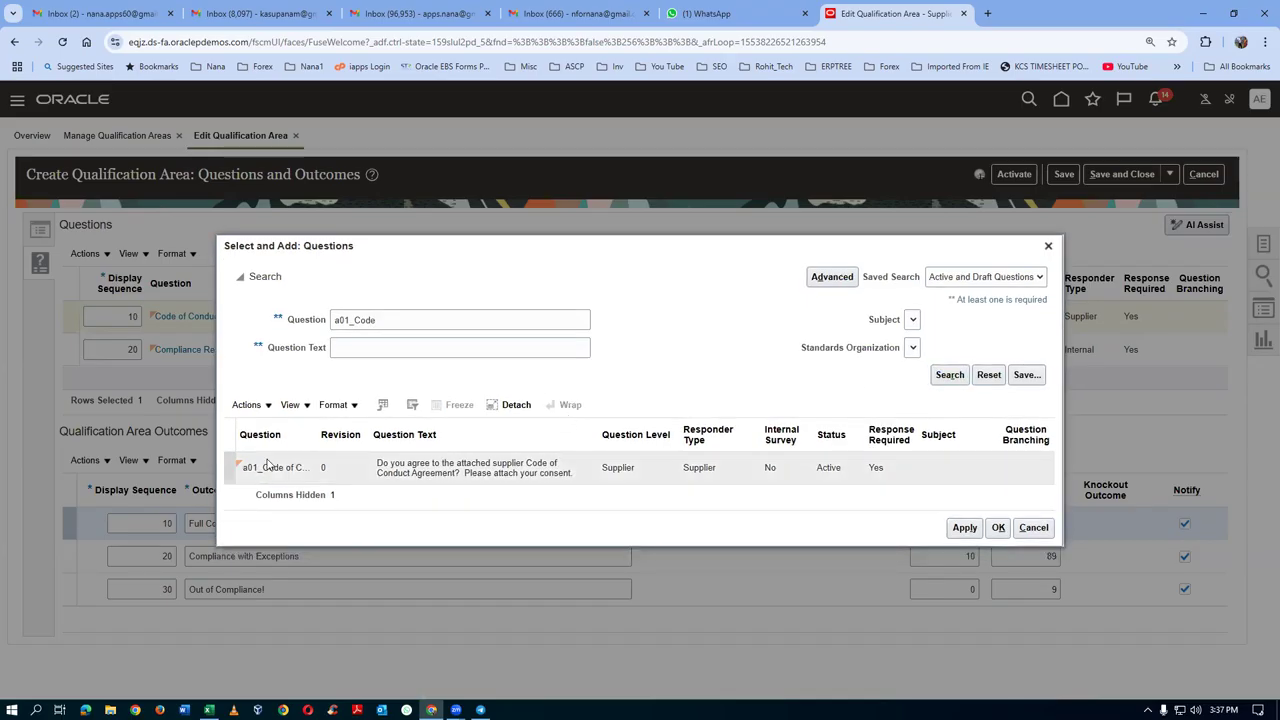
pyautogui.click(228, 468)
pyautogui.click(960, 528)
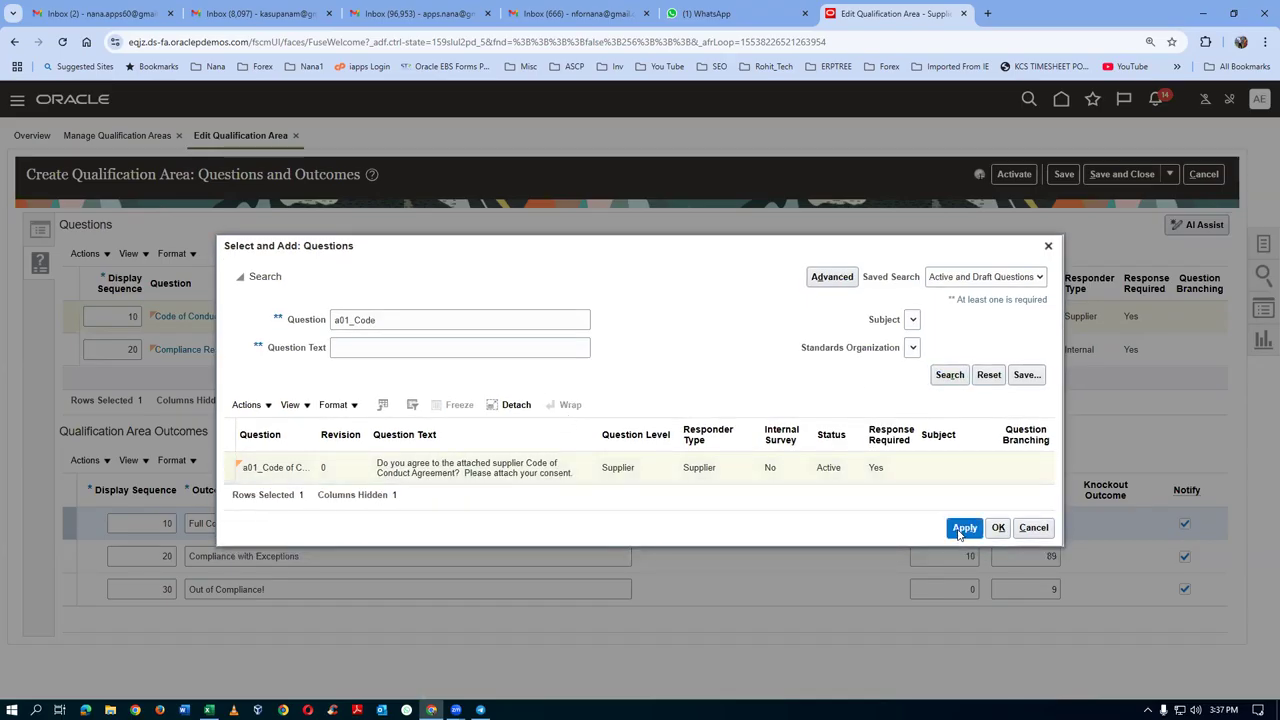
pyautogui.click(998, 528)
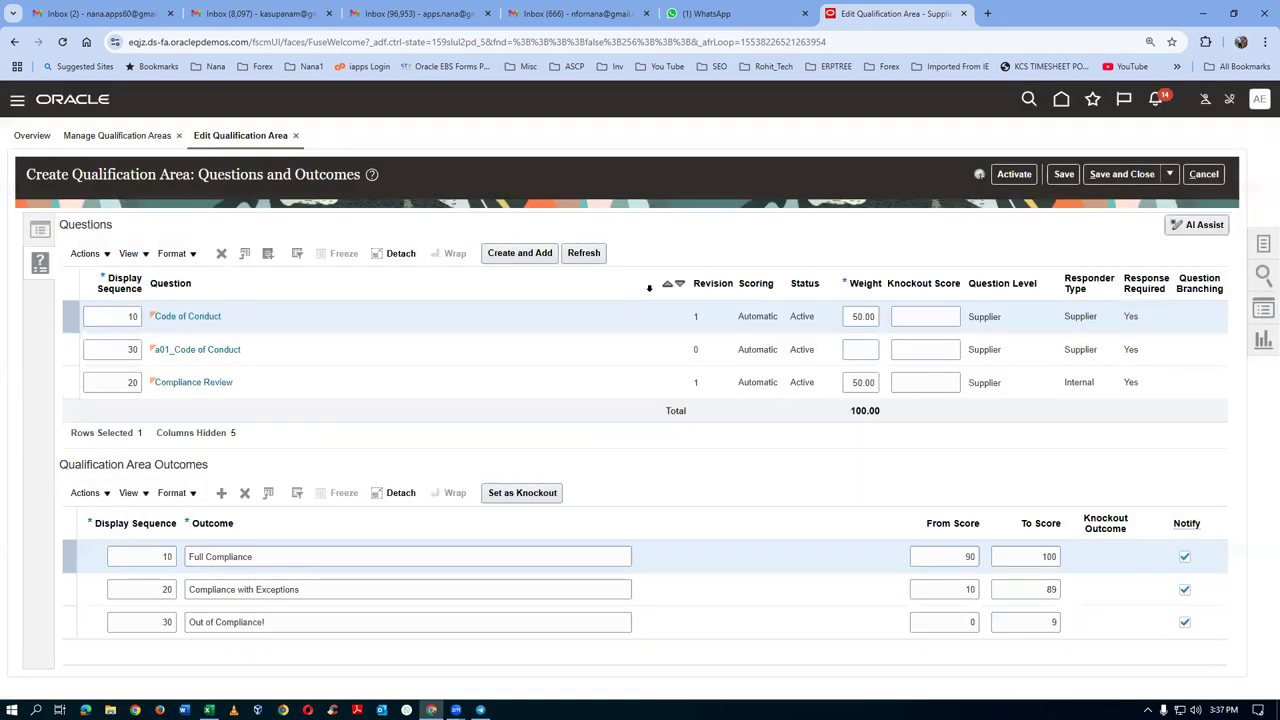
# - Give a01_Code of Conduct a weight of 50 and save
pyautogui.click(1063, 174)
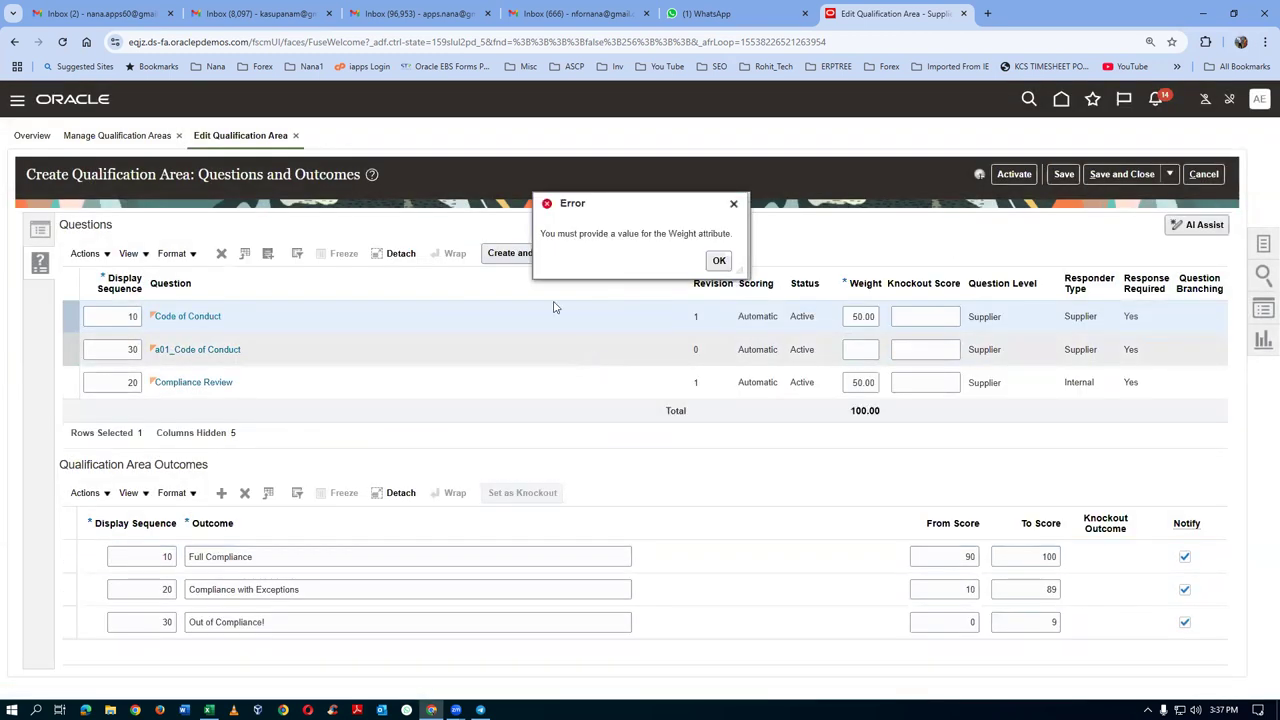
pyautogui.click(719, 260)
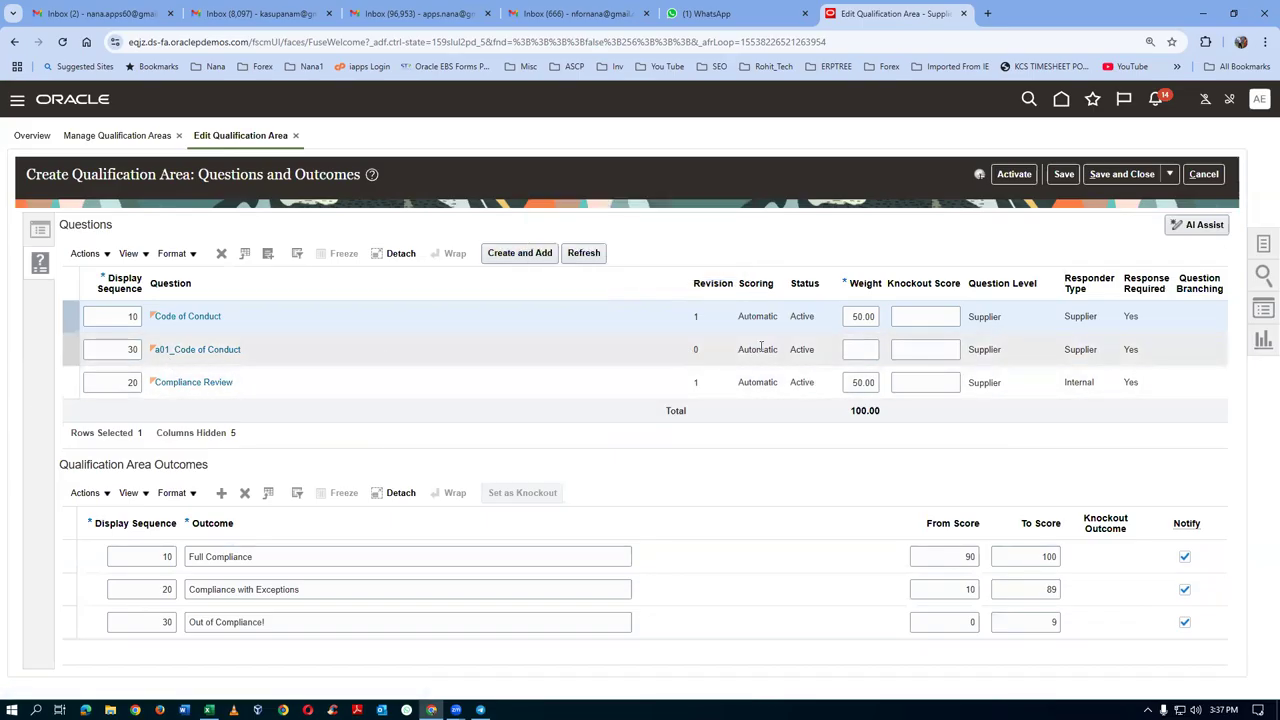
pyautogui.click(855, 349)
pyautogui.write('50')
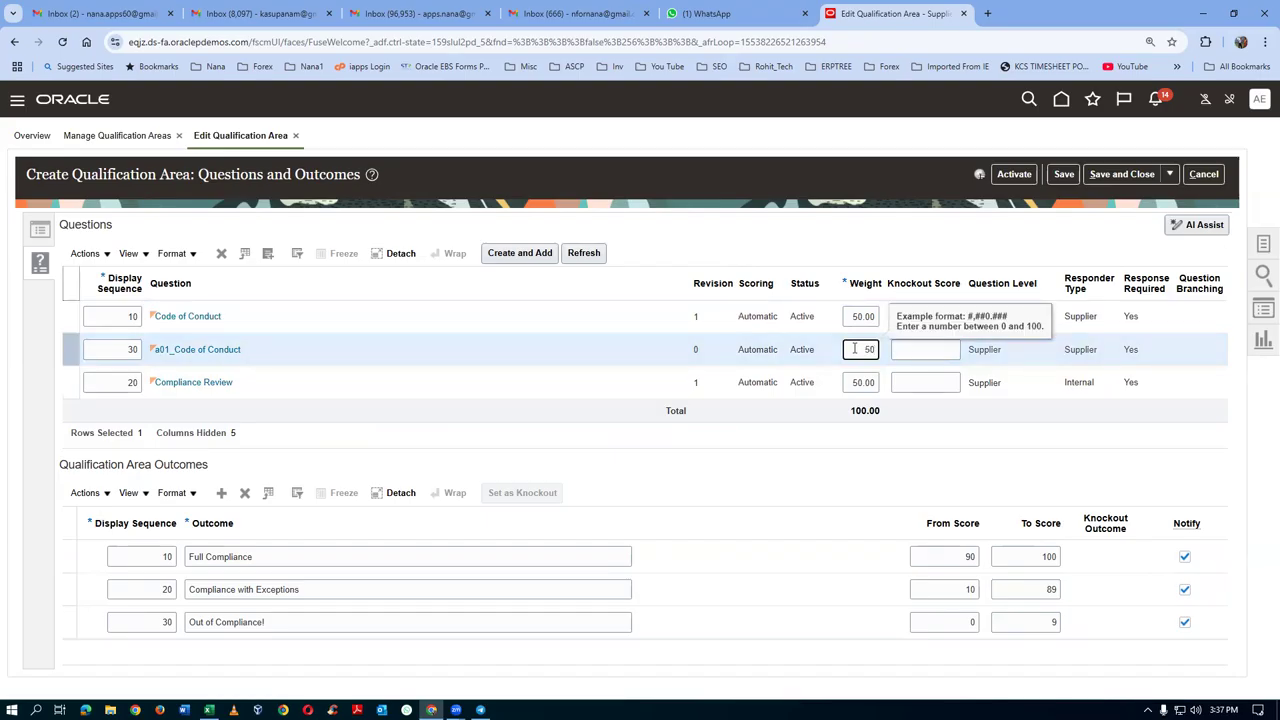
pyautogui.press('Tab')
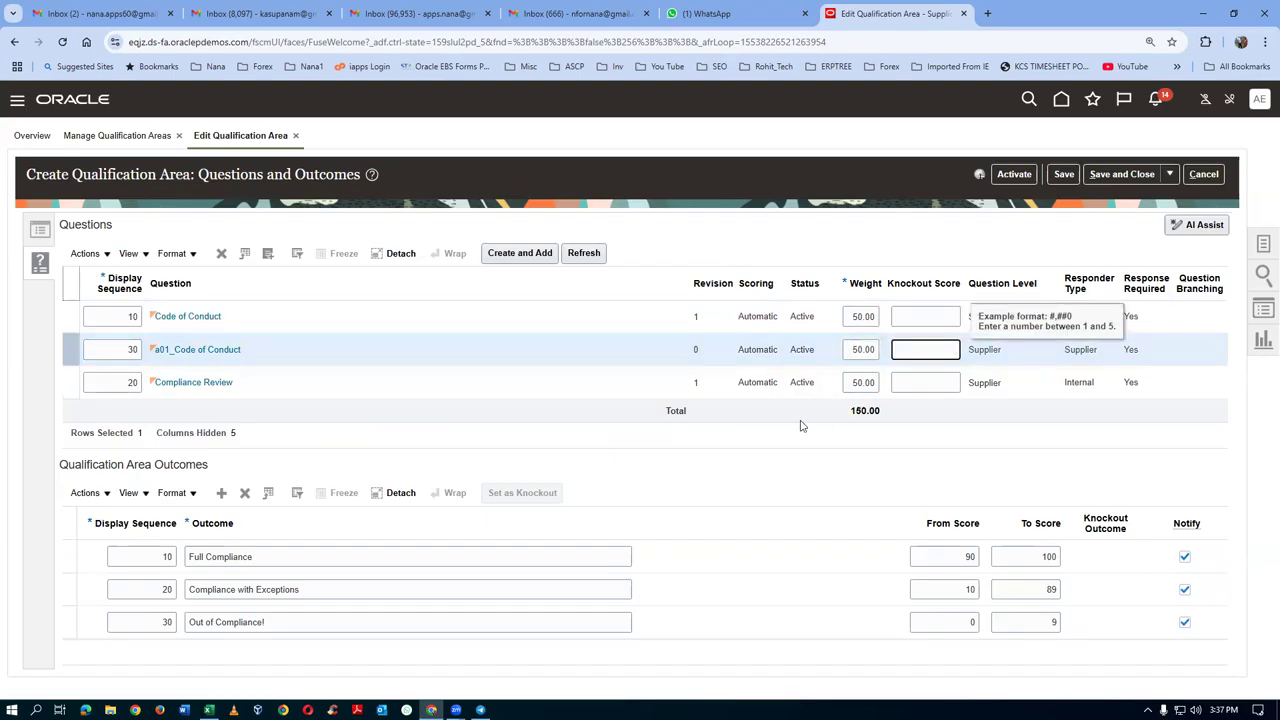
pyautogui.click(1062, 175)
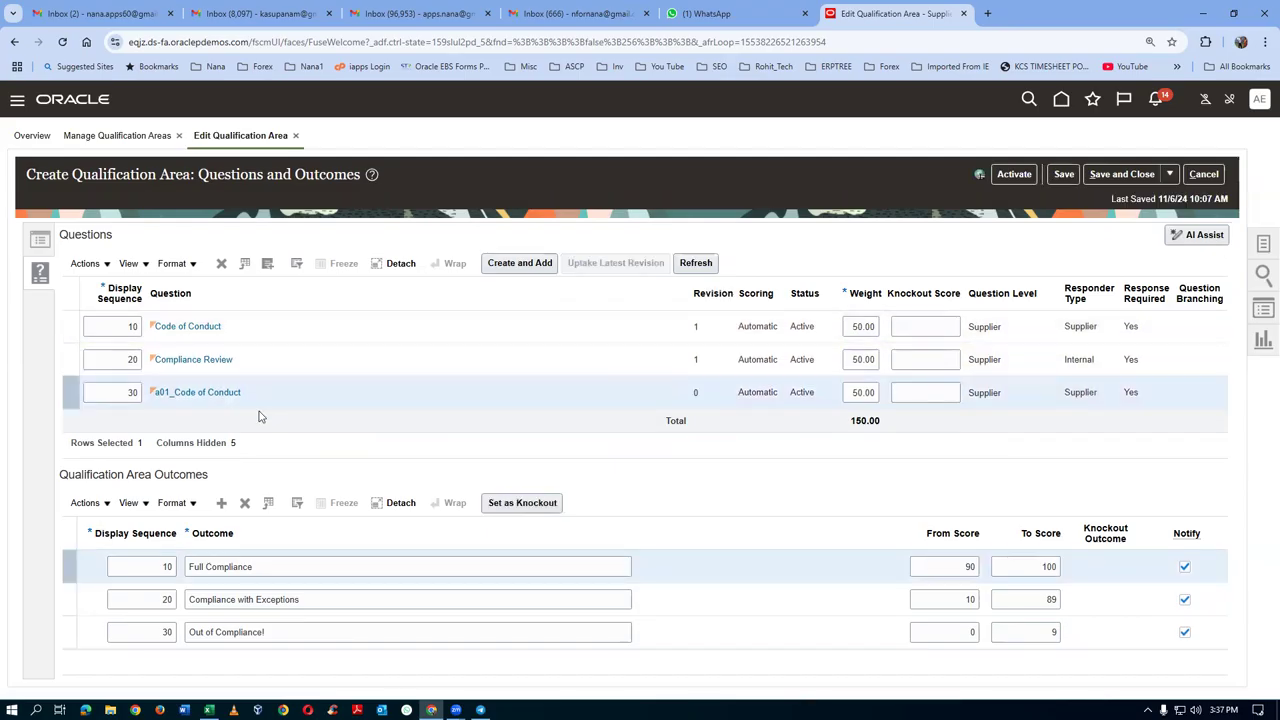
# - Delete the original Code of Conduct question and save a01_Code of Conduct at sequence 10
pyautogui.click(251, 331)
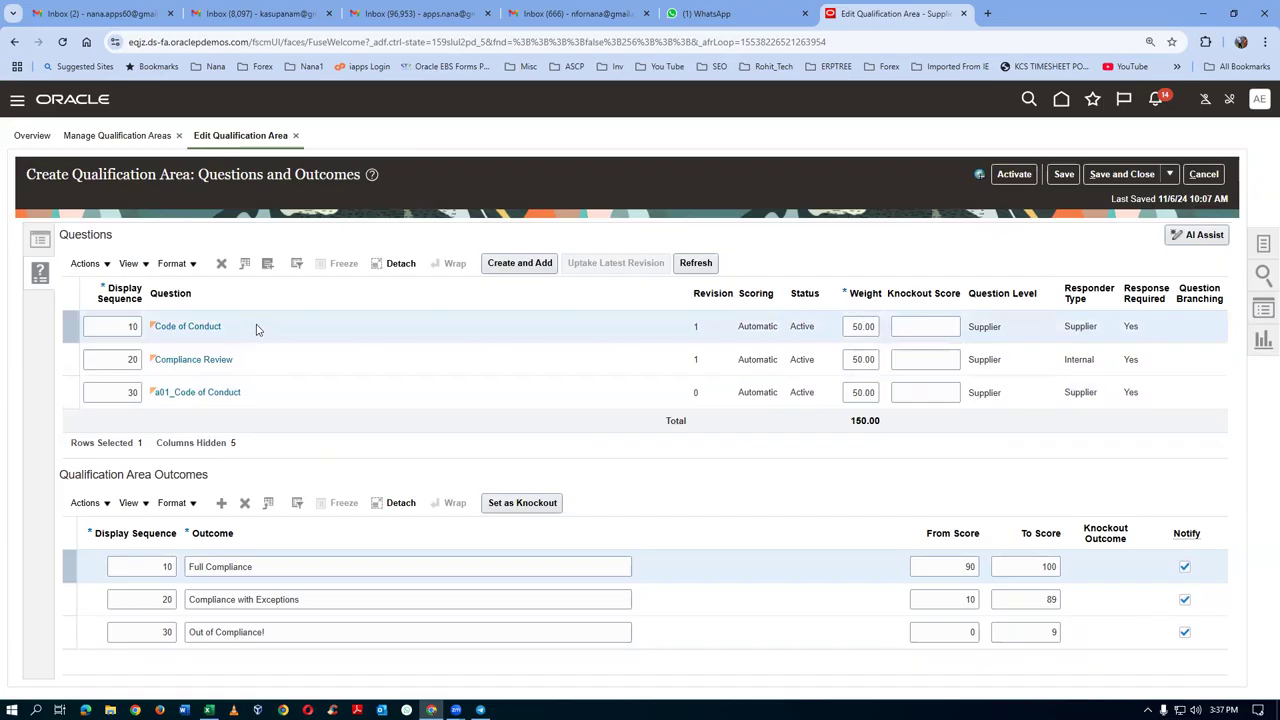
pyautogui.click(222, 264)
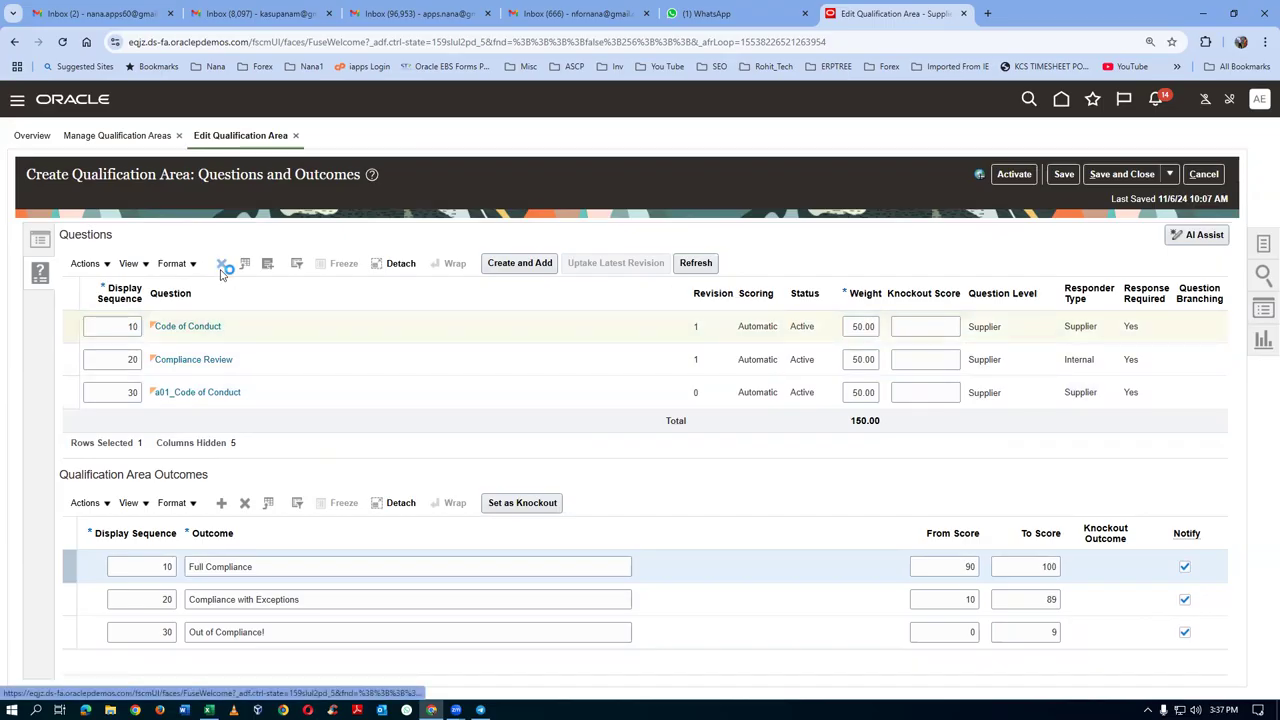
pyautogui.click(1063, 174)
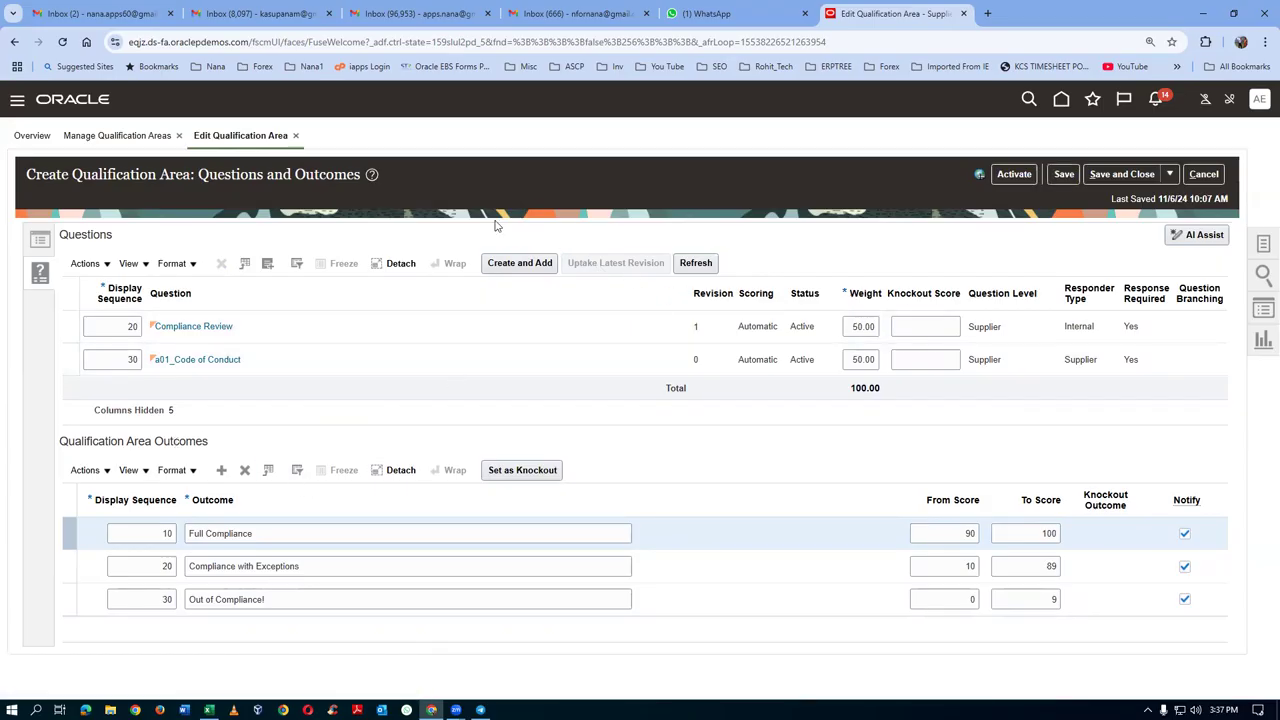
pyautogui.click(120, 362)
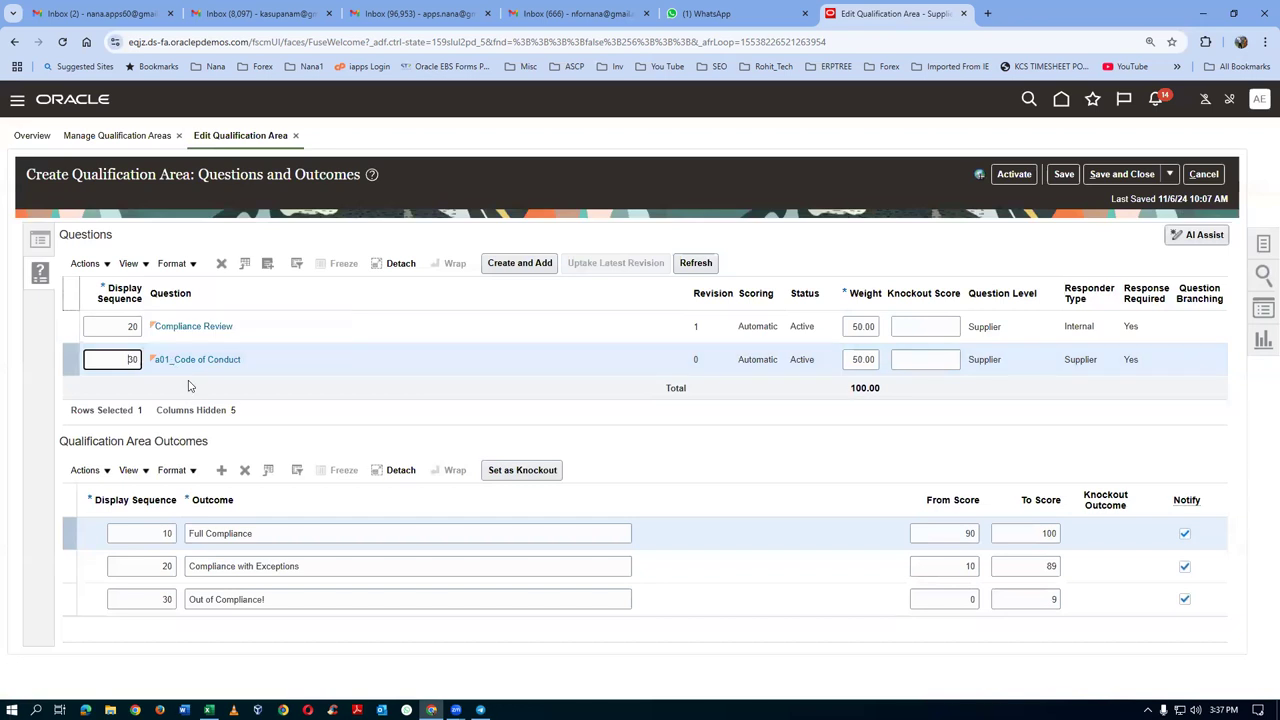
pyautogui.doubleClick(115, 361)
pyautogui.write('1')
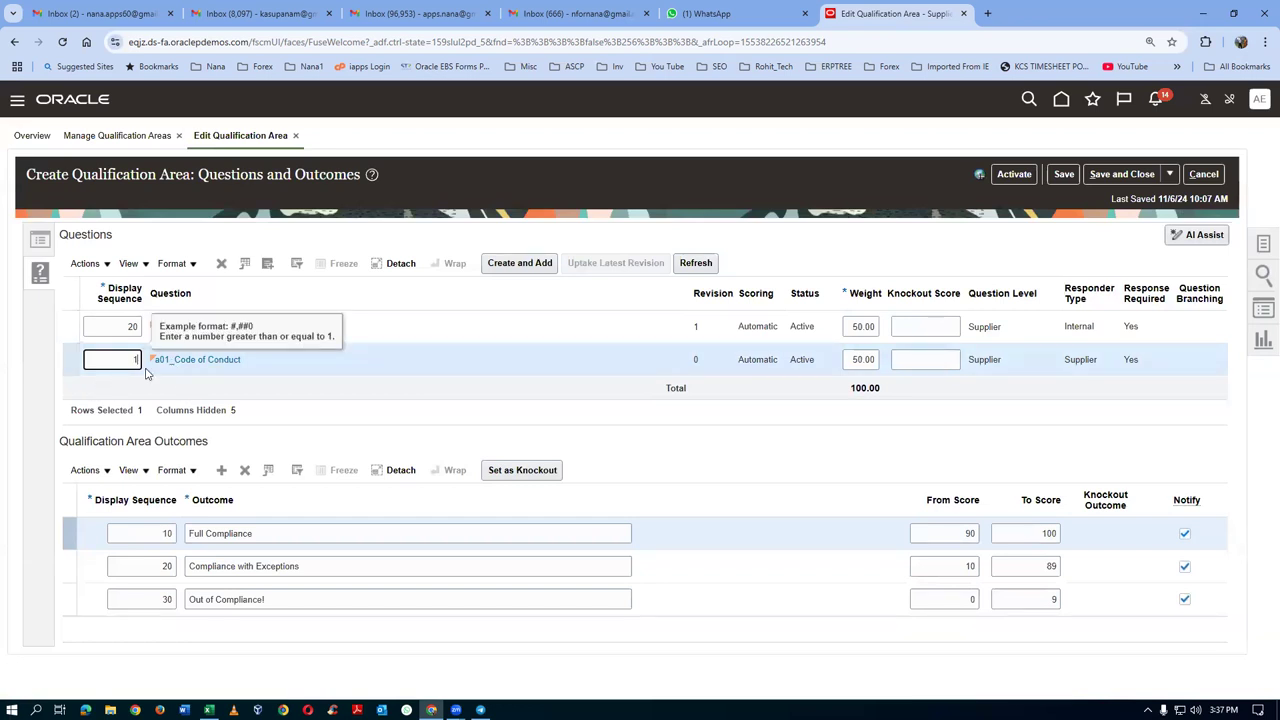
pyautogui.write('0')
pyautogui.press('Tab')
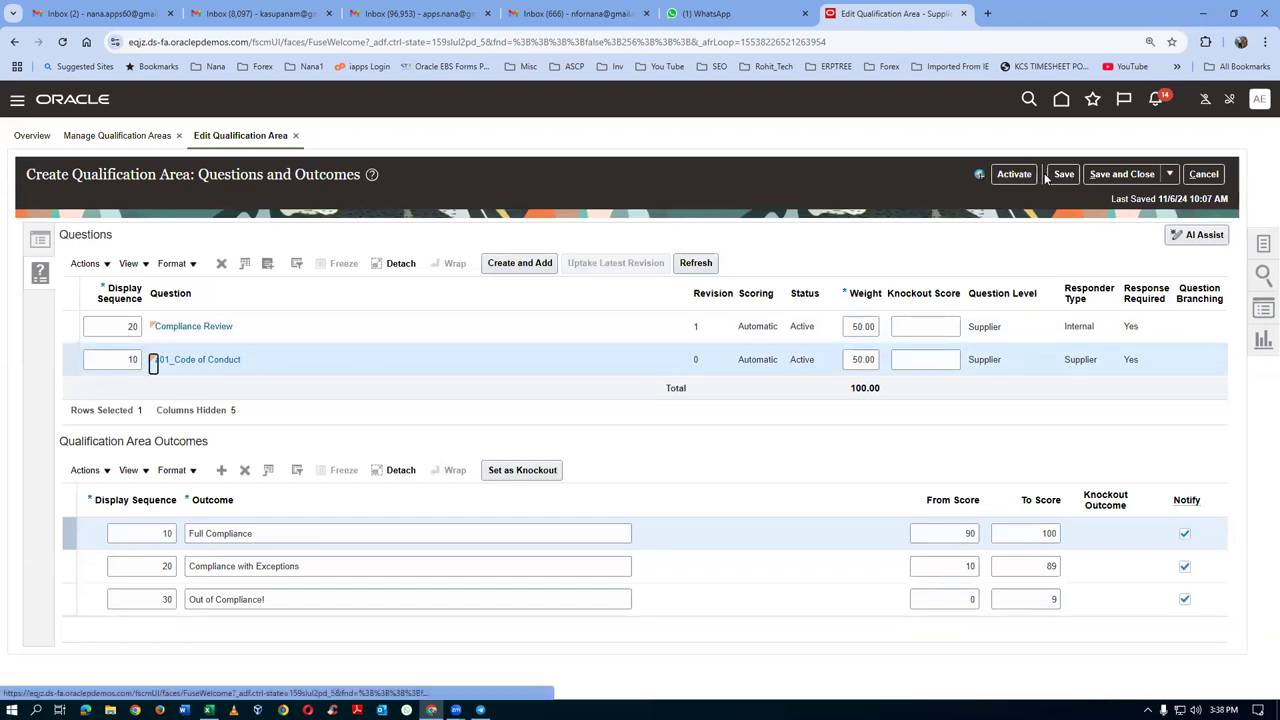
pyautogui.click(1064, 175)
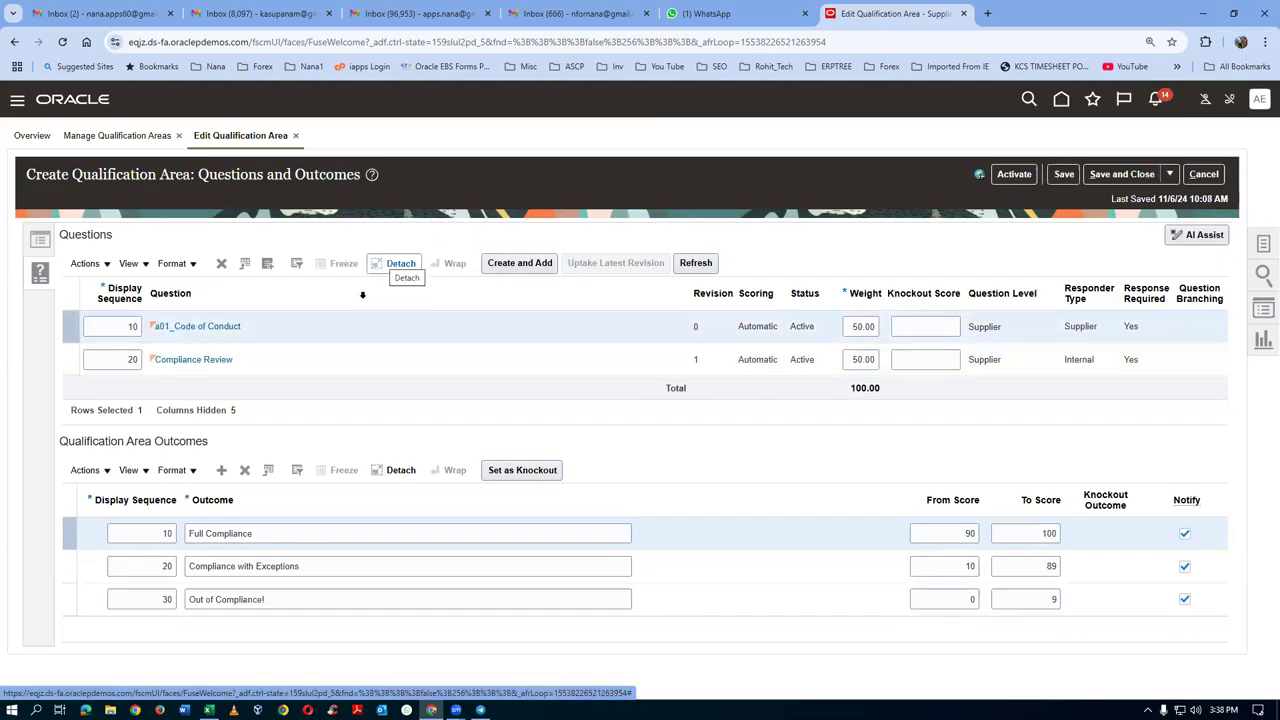
pyautogui.click(275, 364)
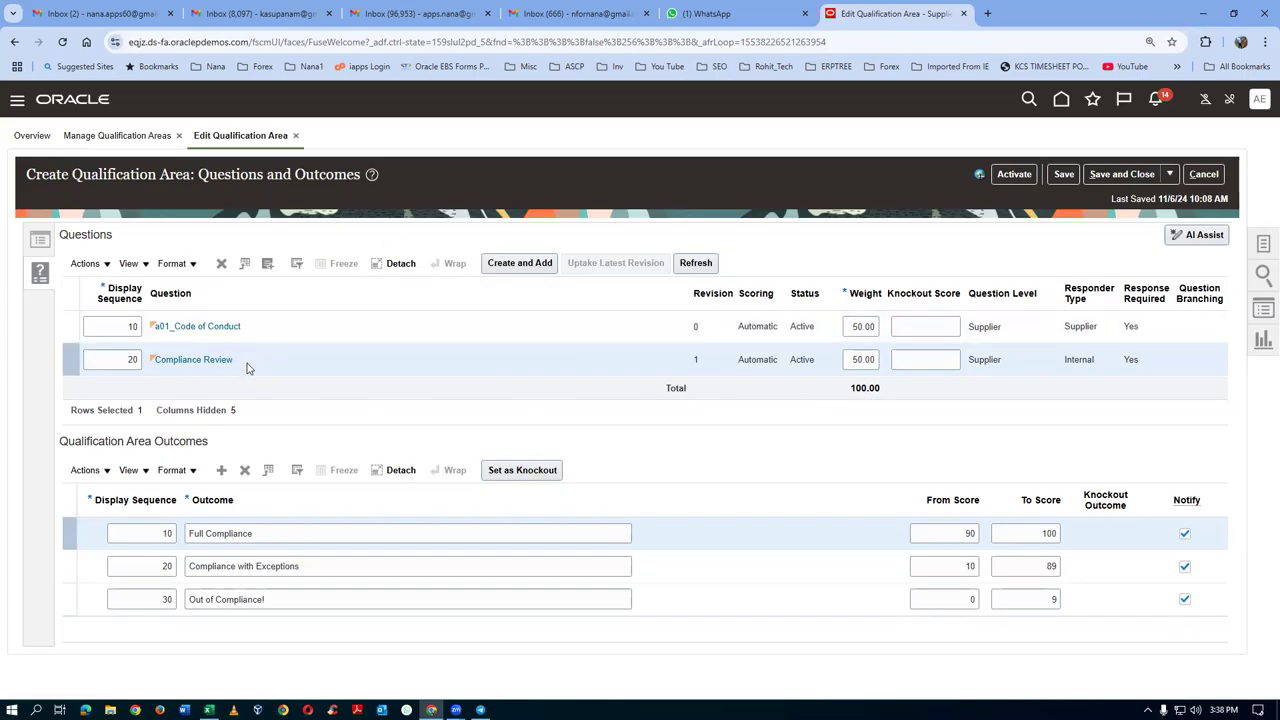
# - Search questions for 'a01_Com' and add a01_Compliance Review to the area
pyautogui.click(268, 268)
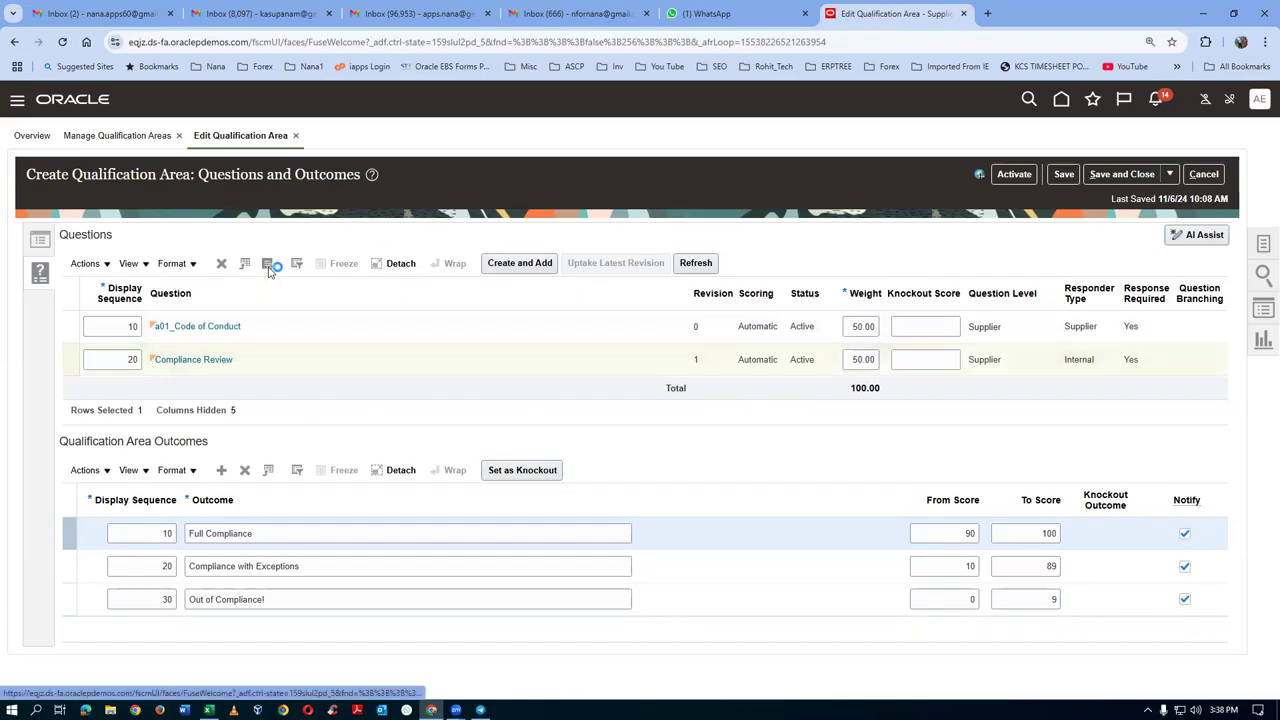
pyautogui.click(348, 333)
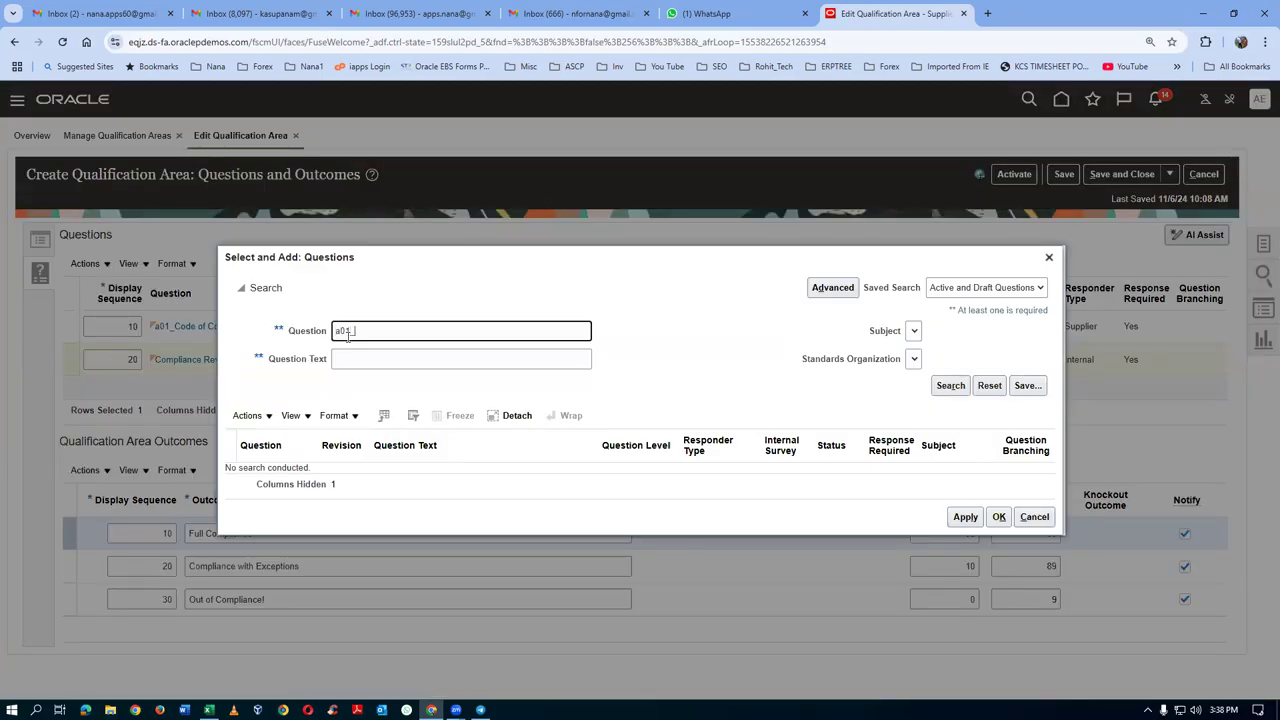
pyautogui.write('a01_Com')
pyautogui.click(950, 385)
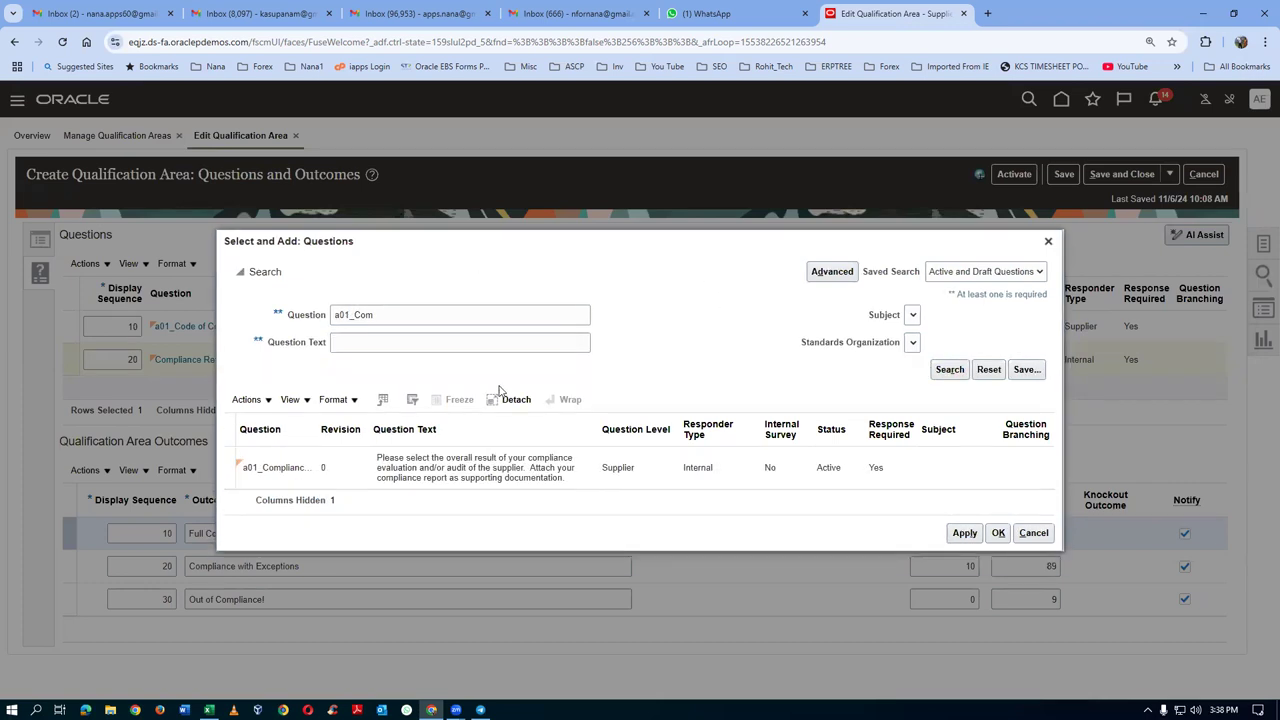
pyautogui.click(230, 472)
pyautogui.click(965, 533)
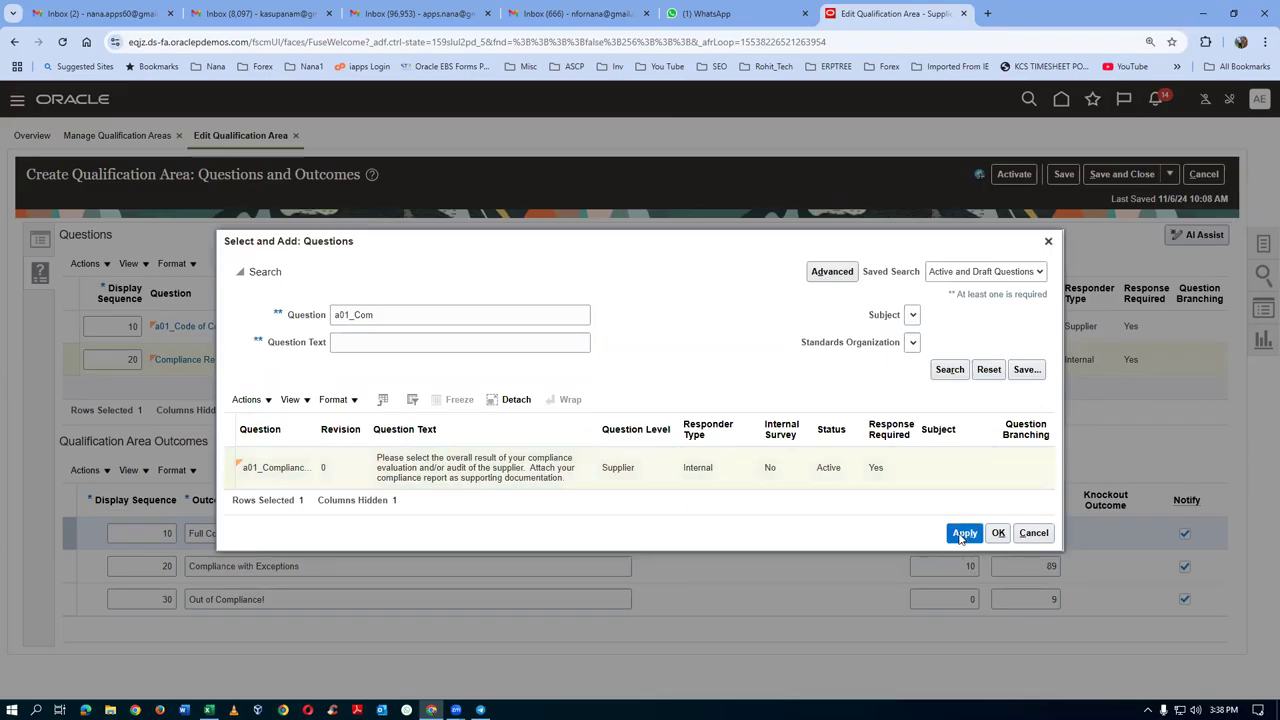
pyautogui.click(998, 533)
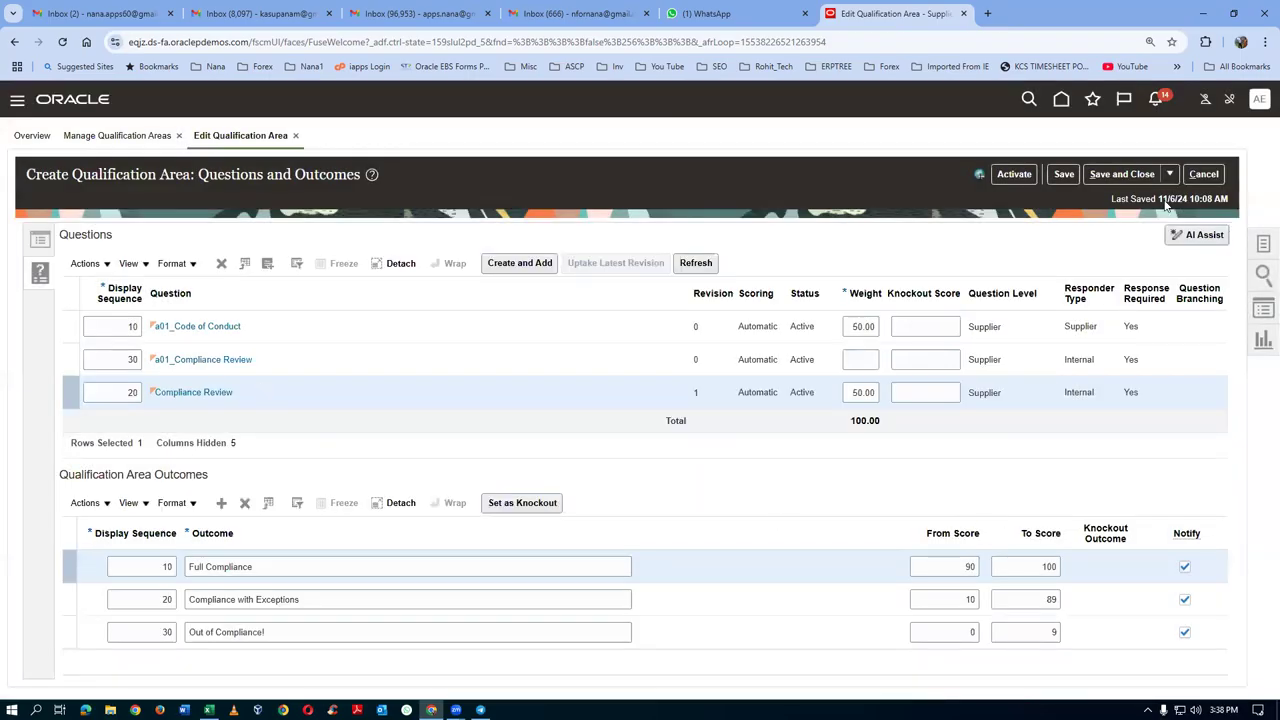
# - Give a01_Compliance Review a weight of 50 and save
pyautogui.click(1063, 174)
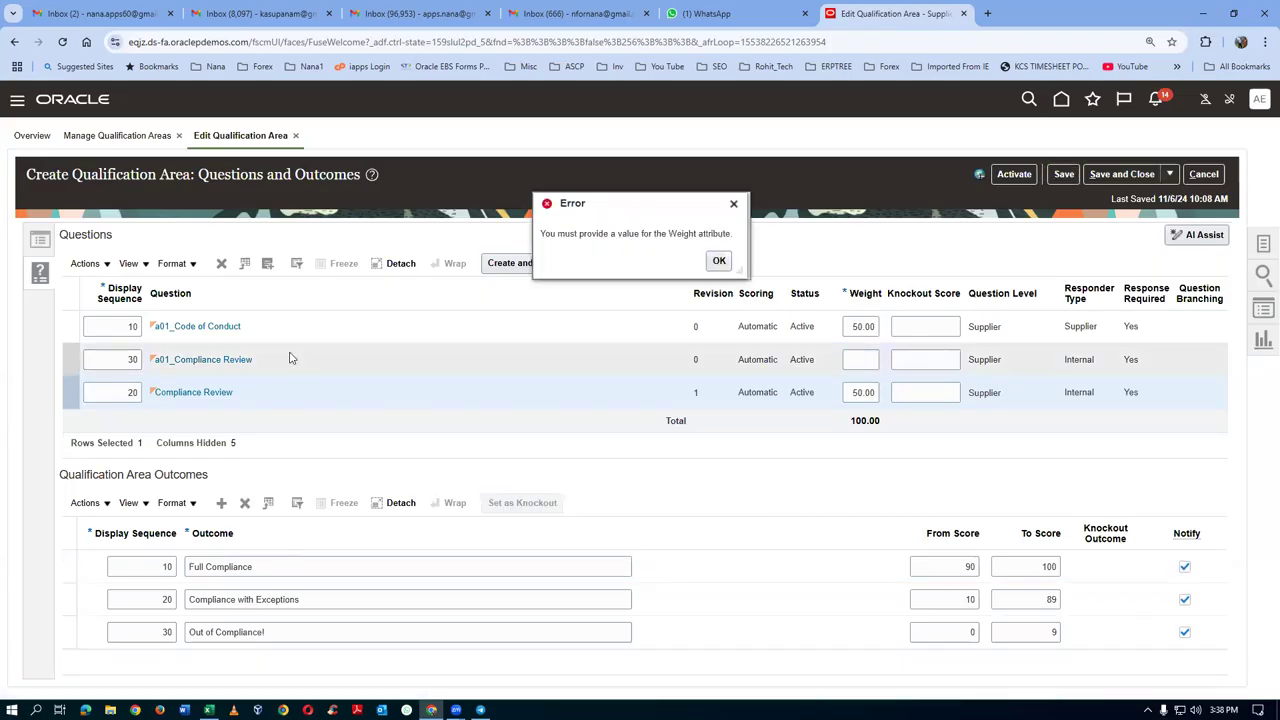
pyautogui.click(719, 260)
pyautogui.click(848, 360)
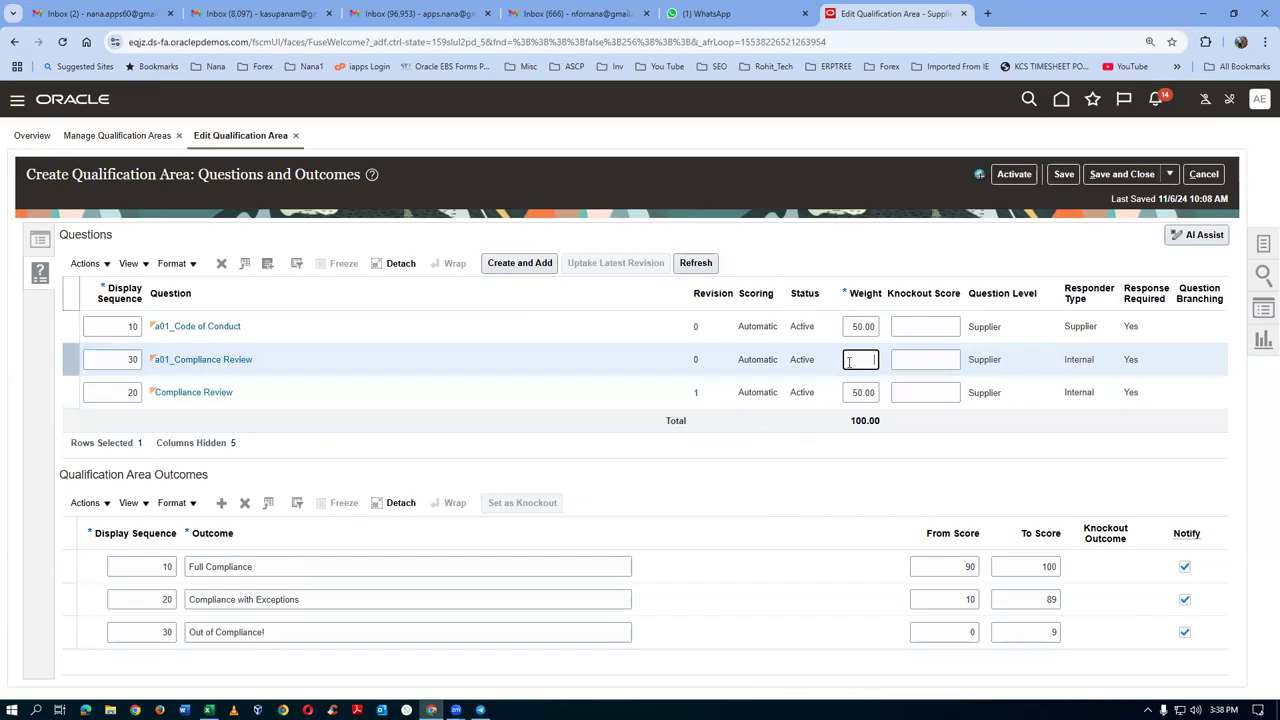
pyautogui.write('50')
pyautogui.press('Tab')
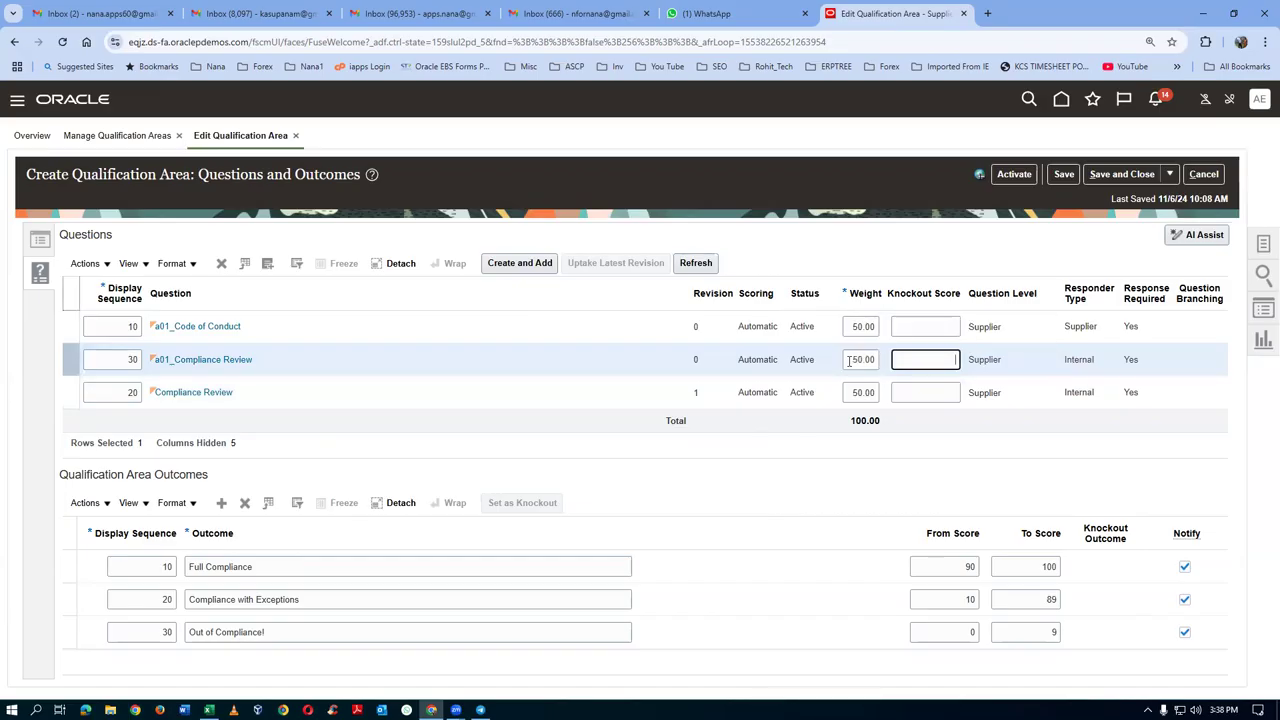
pyautogui.click(1064, 175)
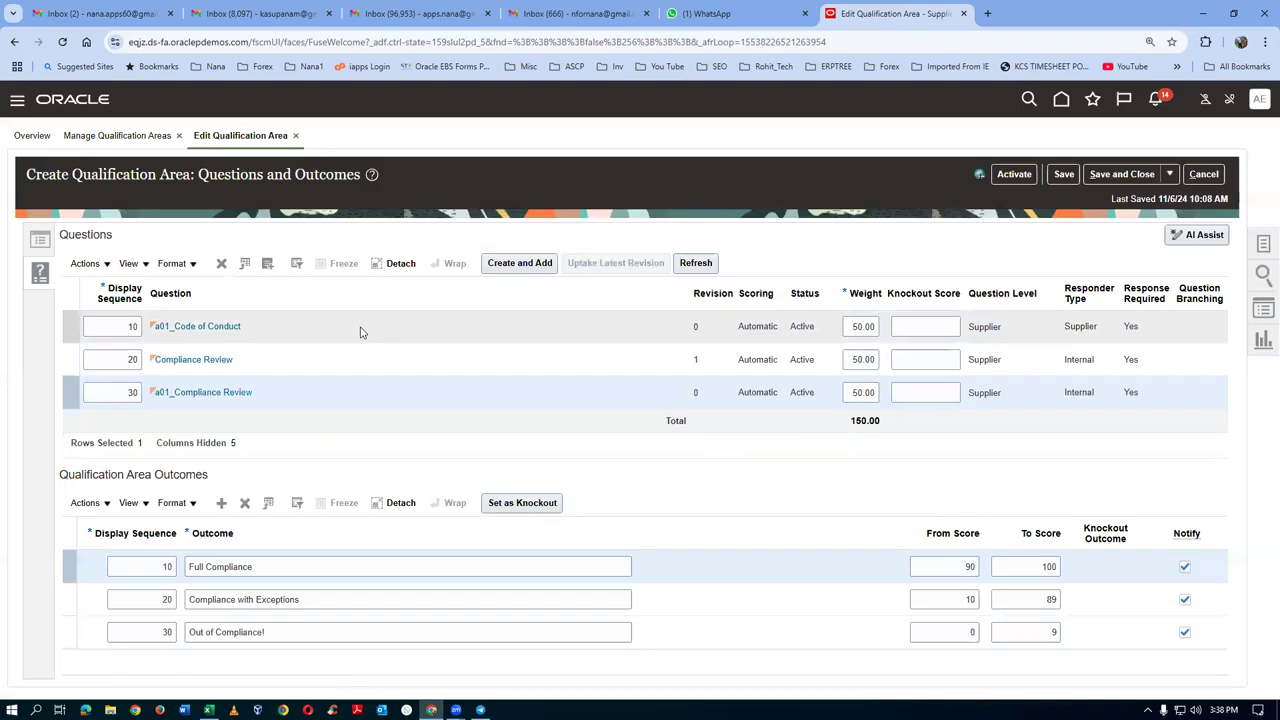
# - Delete the original Compliance Review and save a01_Compliance Review at sequence 20
pyautogui.click(293, 359)
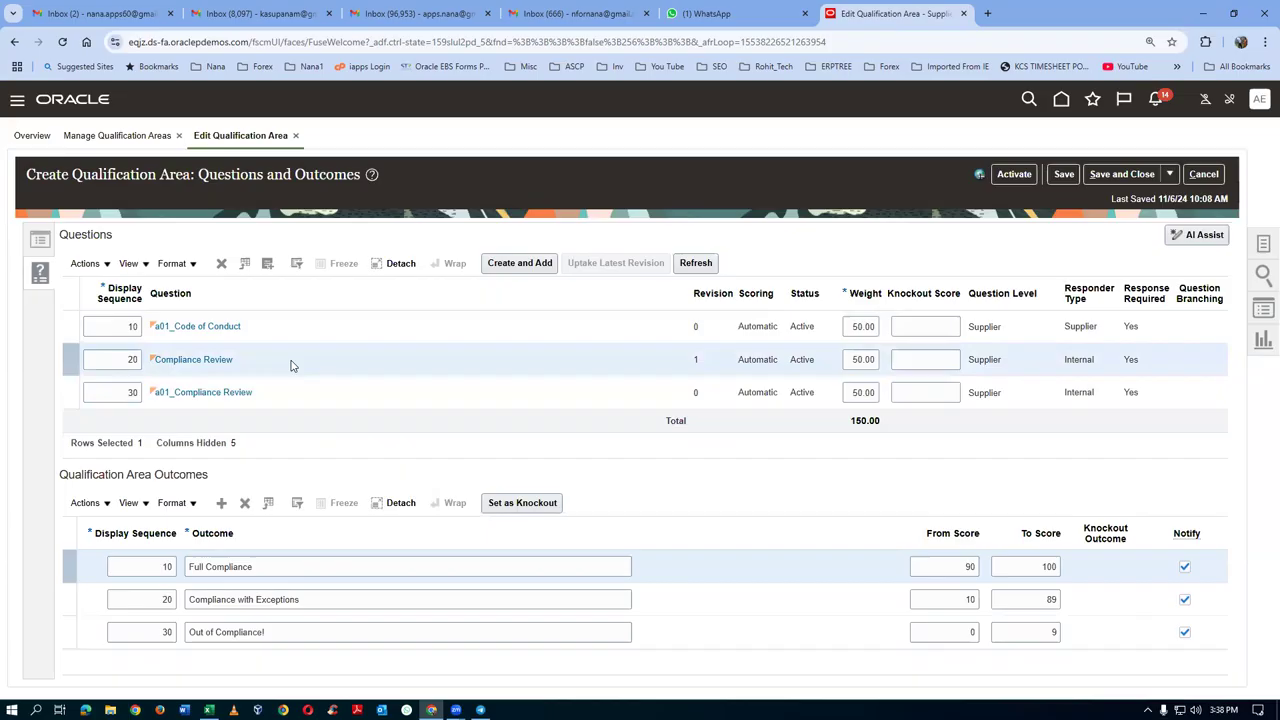
pyautogui.click(222, 265)
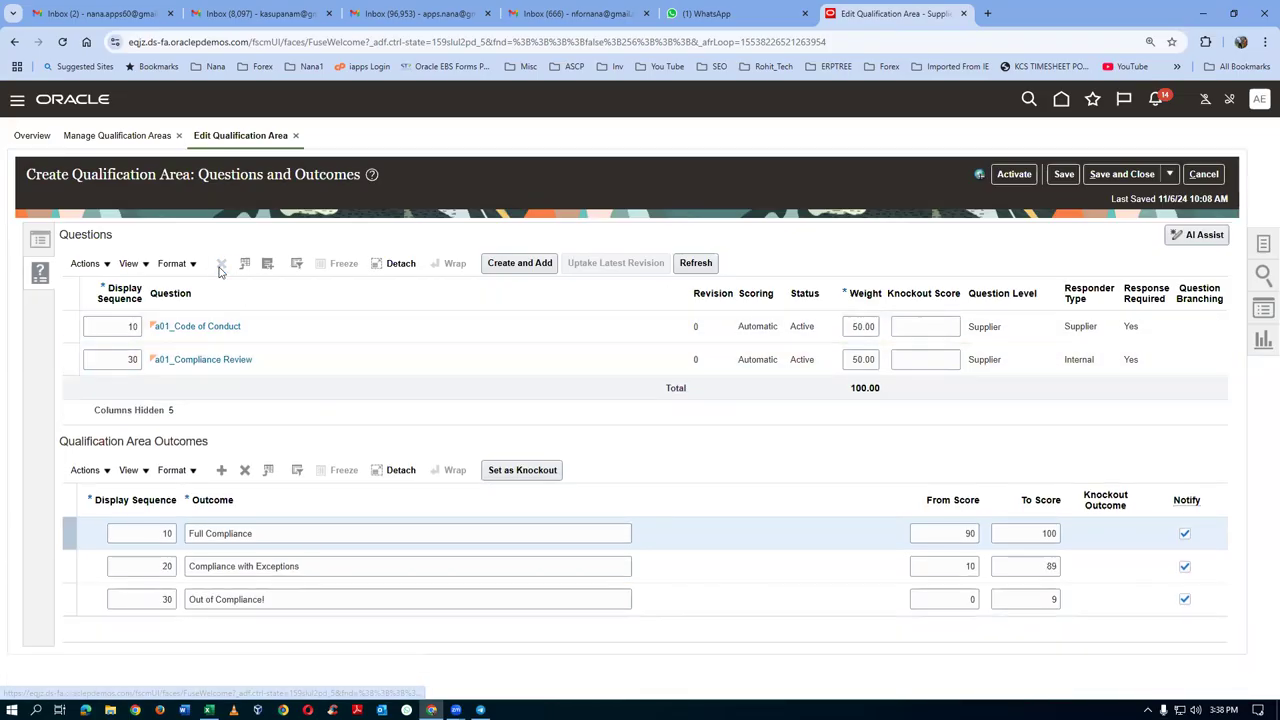
pyautogui.click(1064, 174)
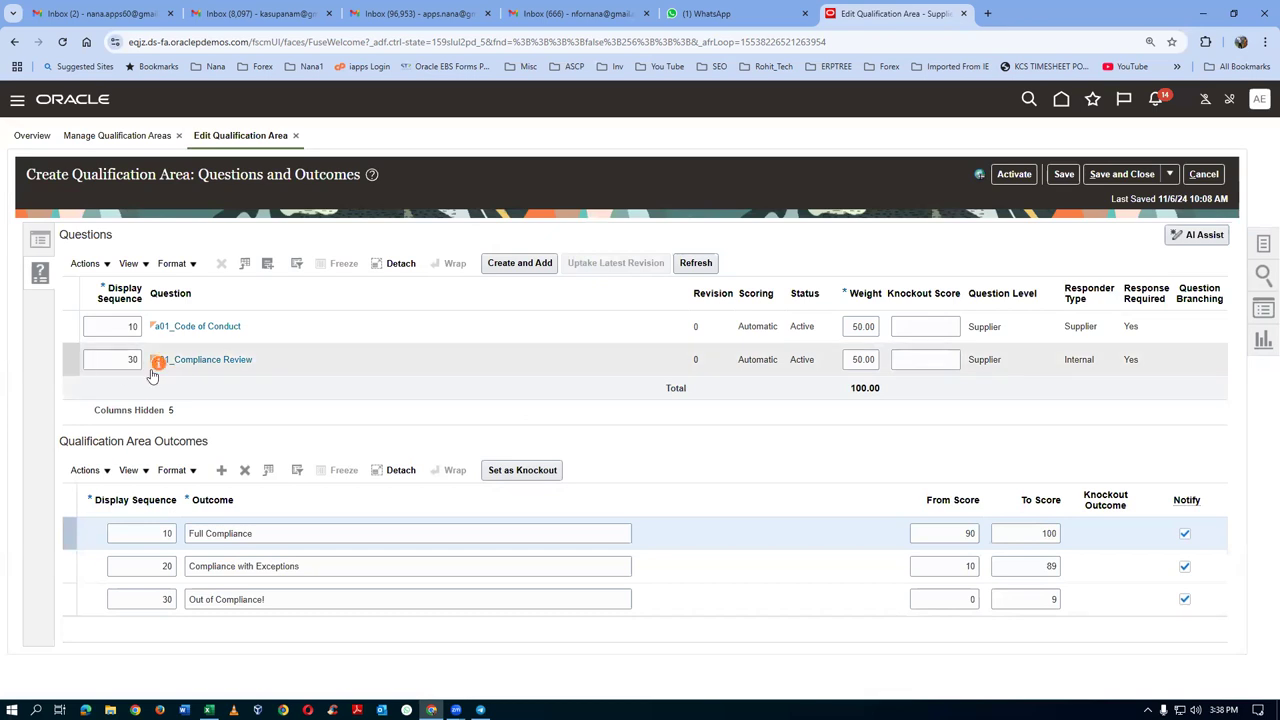
pyautogui.click(110, 360)
pyautogui.hotkey('ctrl', 'a')
pyautogui.write('2')
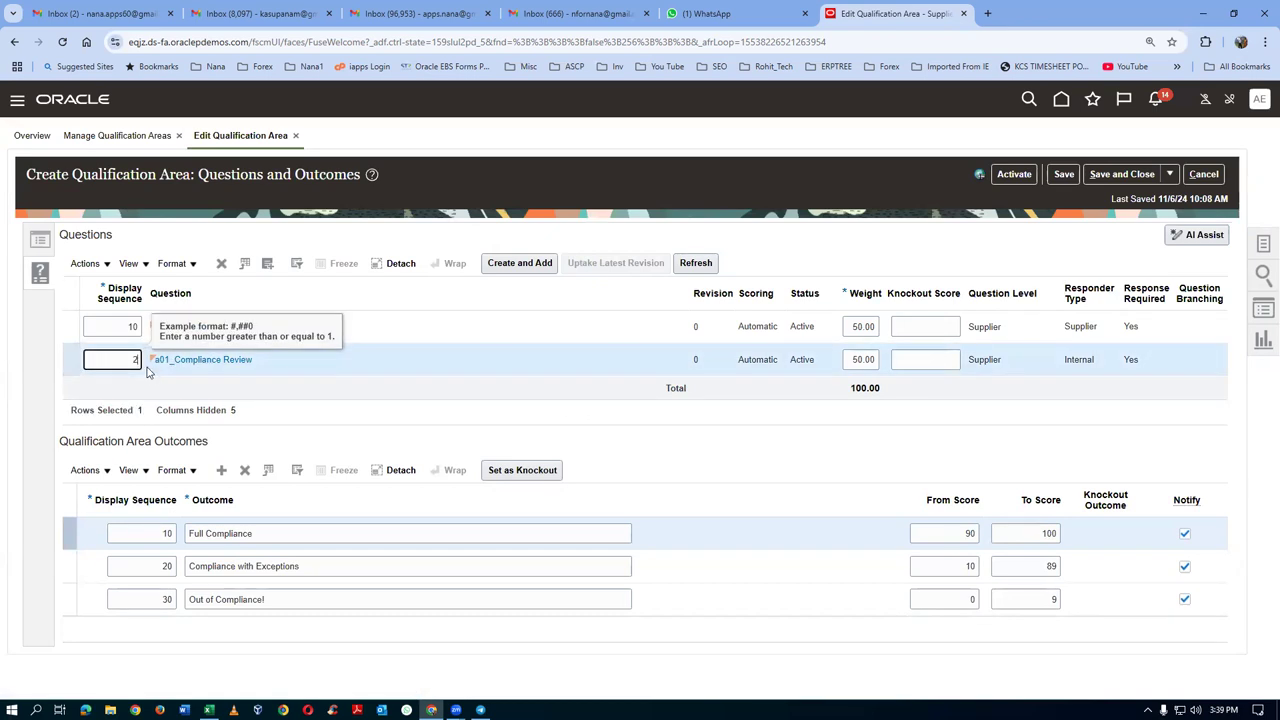
pyautogui.write('0')
pyautogui.press('Tab')
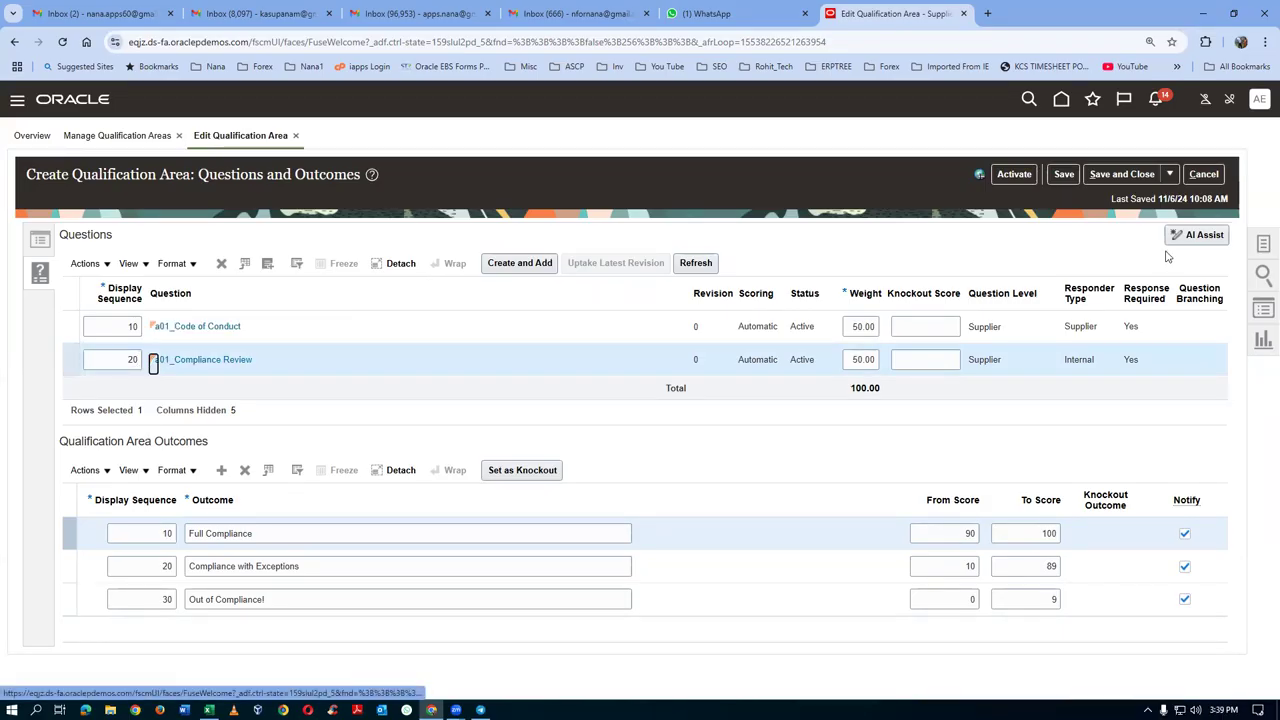
pyautogui.click(1064, 174)
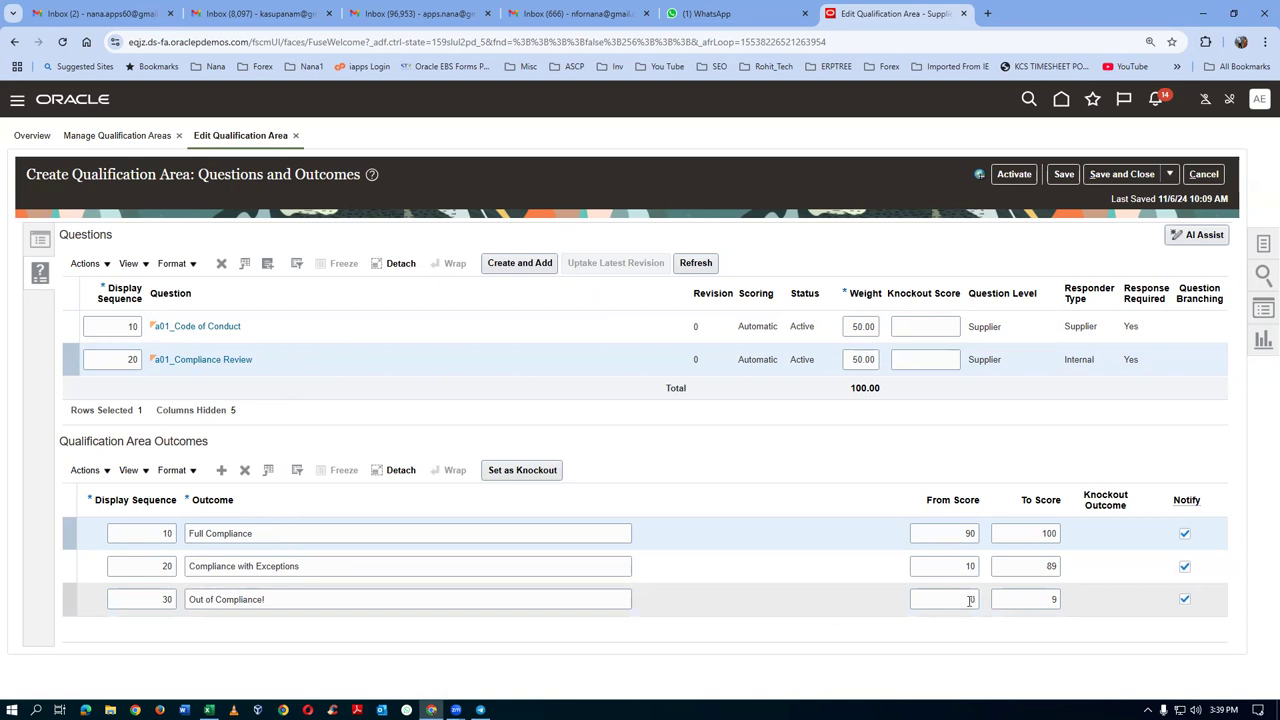
# - Edit the From Score of the Out of Compliance! outcome
pyautogui.press('BackSpace')
pyautogui.click(966, 599)
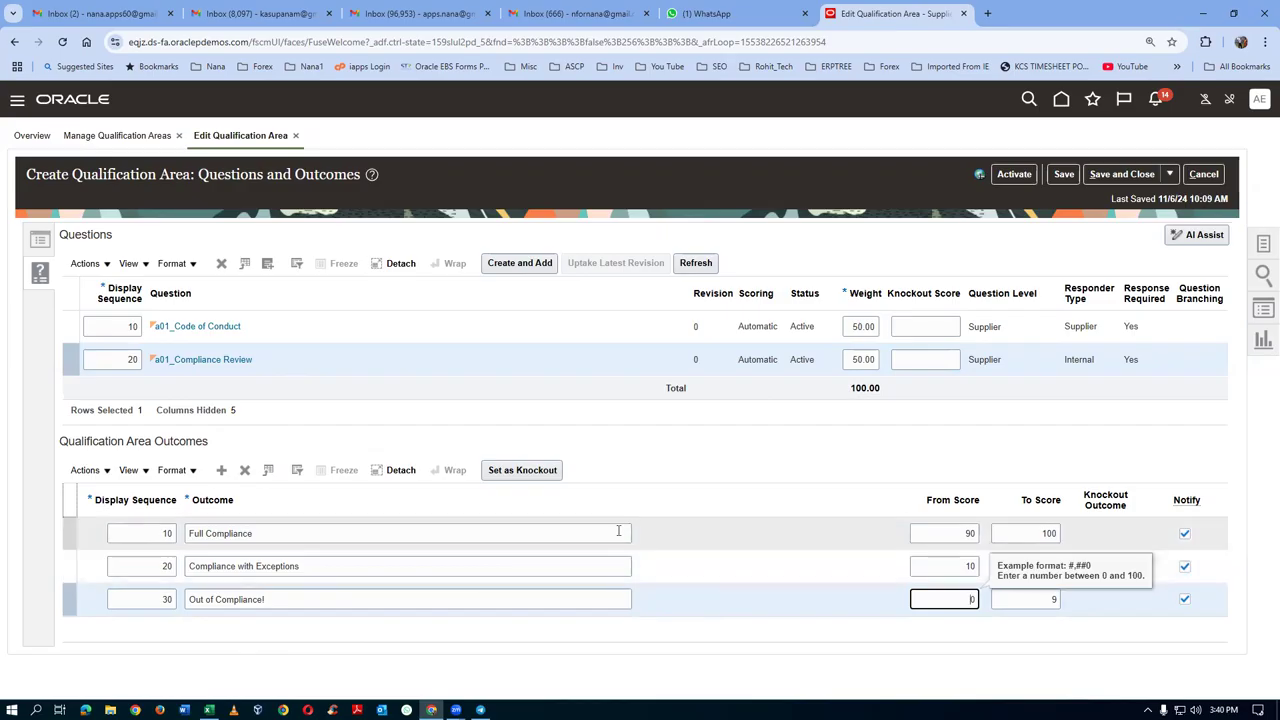
pyautogui.click(740, 447)
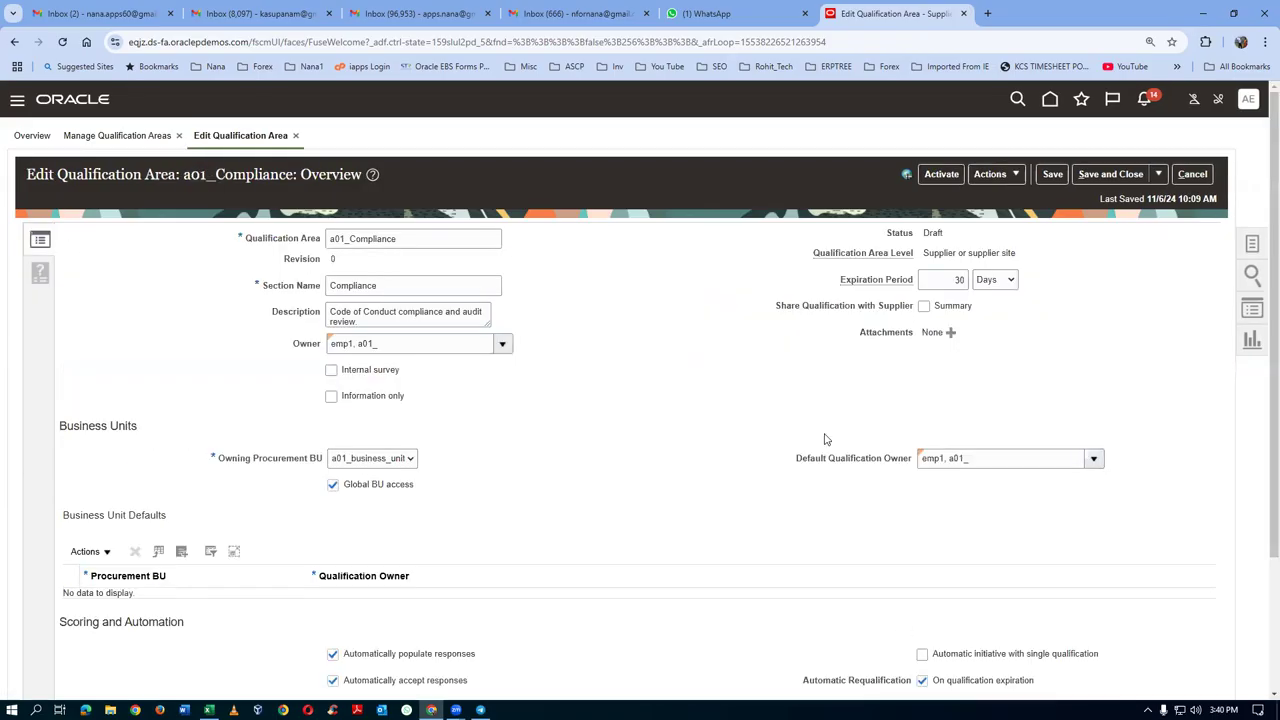
# - Save and activate the a01_Compliance qualification area, then close it and acknowledge the confirmation
pyautogui.click(1053, 177)
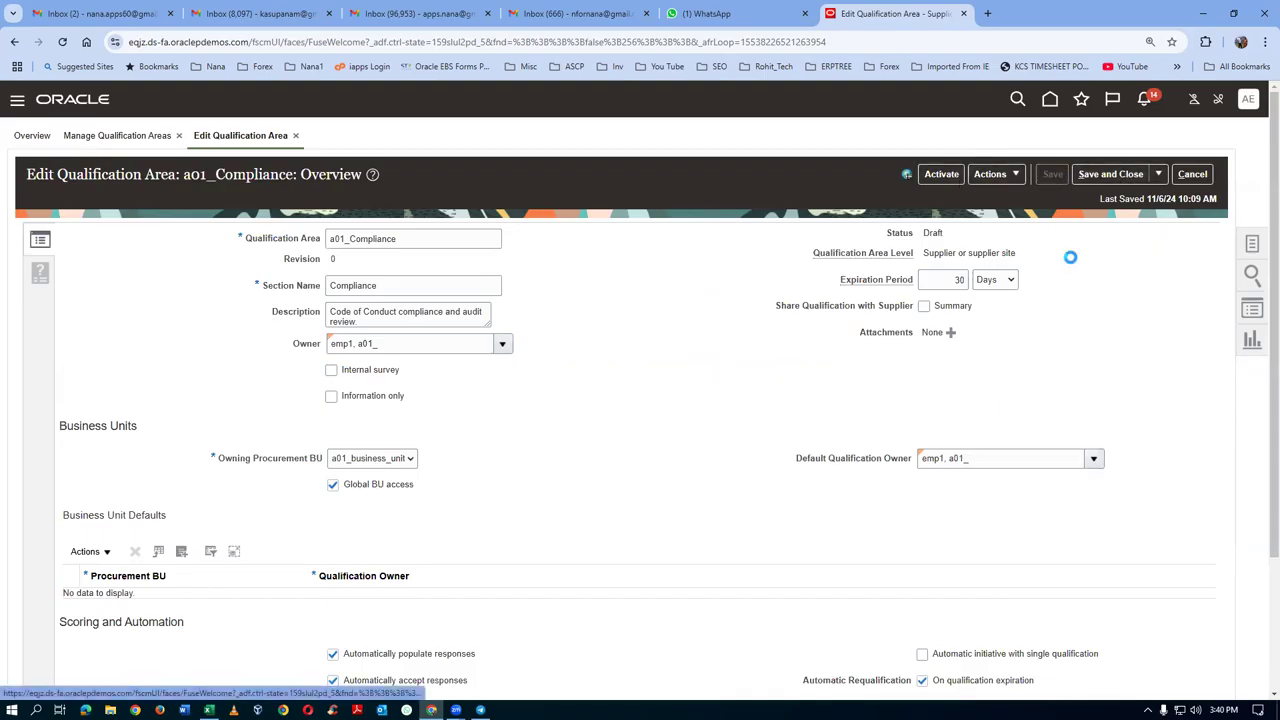
pyautogui.click(941, 176)
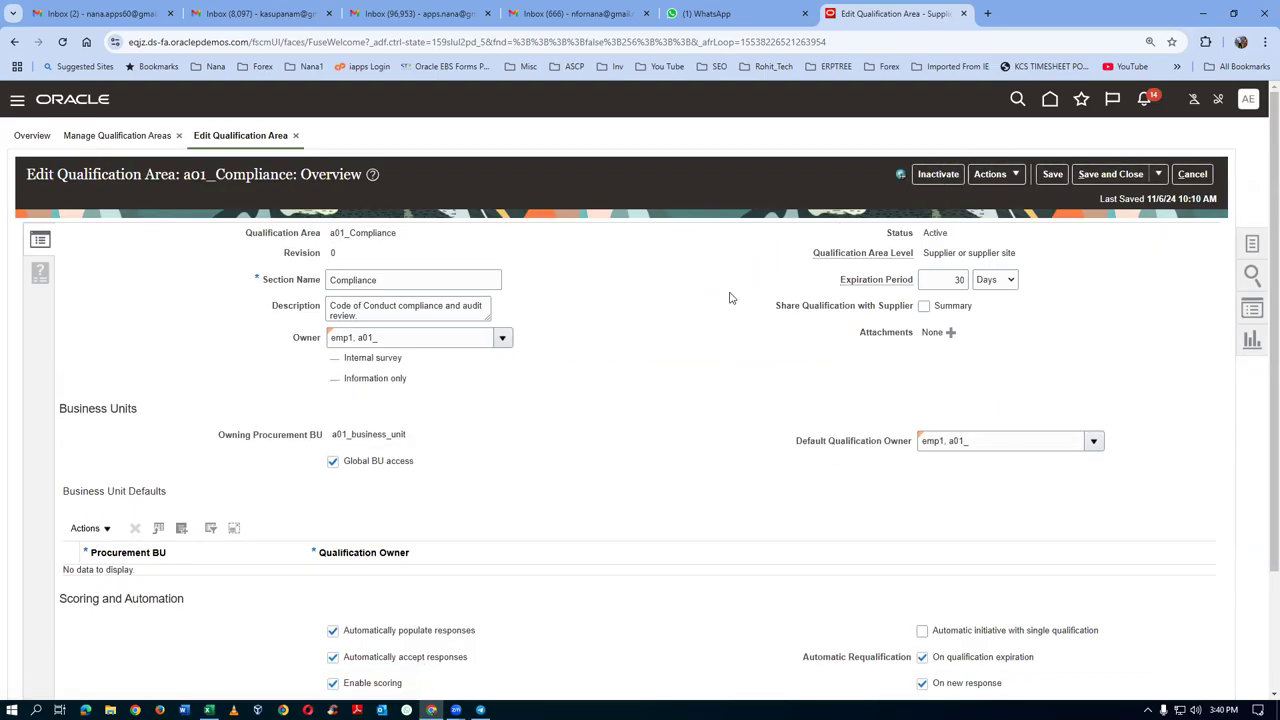
pyautogui.click(1126, 176)
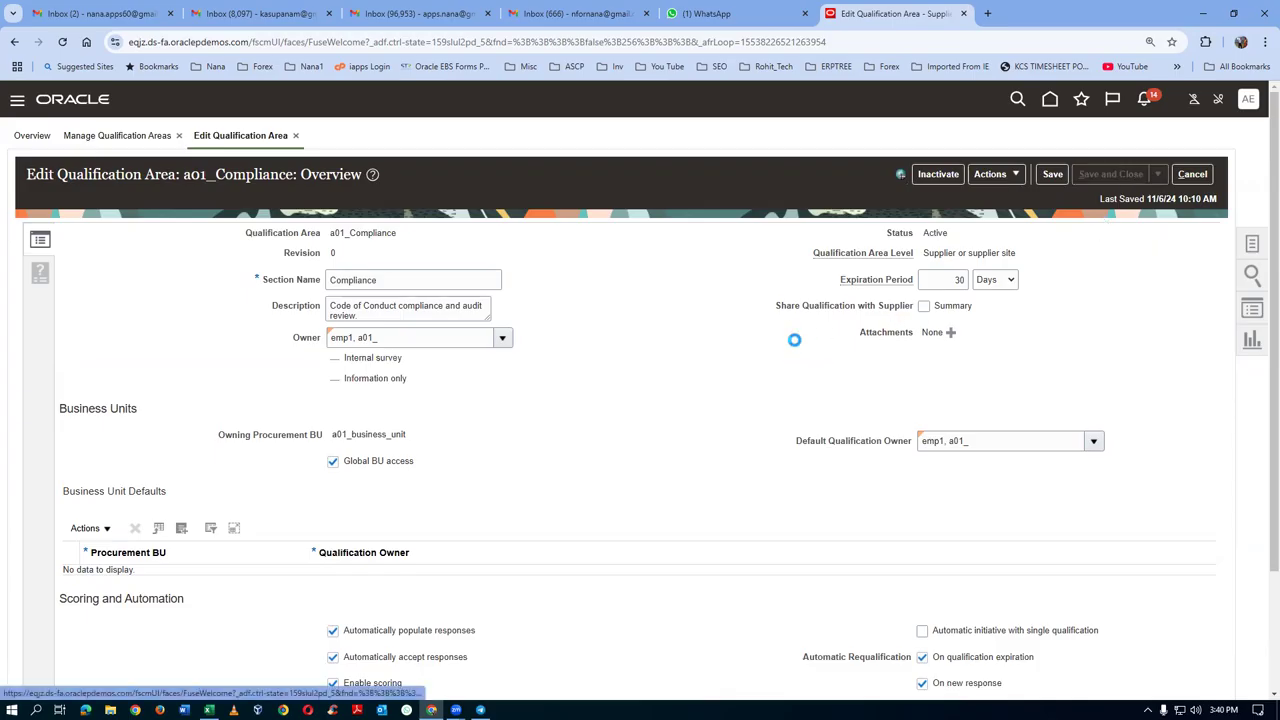
pyautogui.click(675, 262)
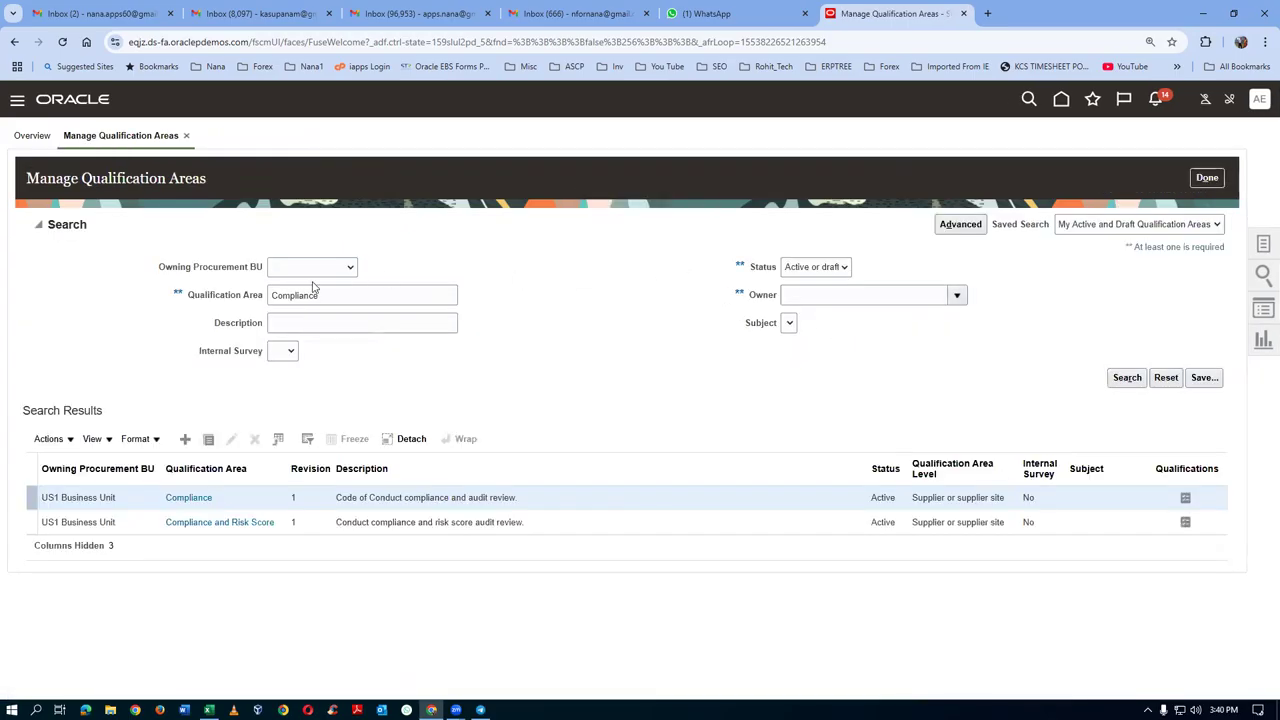
# - Search qualification areas for 'a01' to confirm all three are Active, then return to the overview
pyautogui.doubleClick(331, 297)
pyautogui.write('a01')
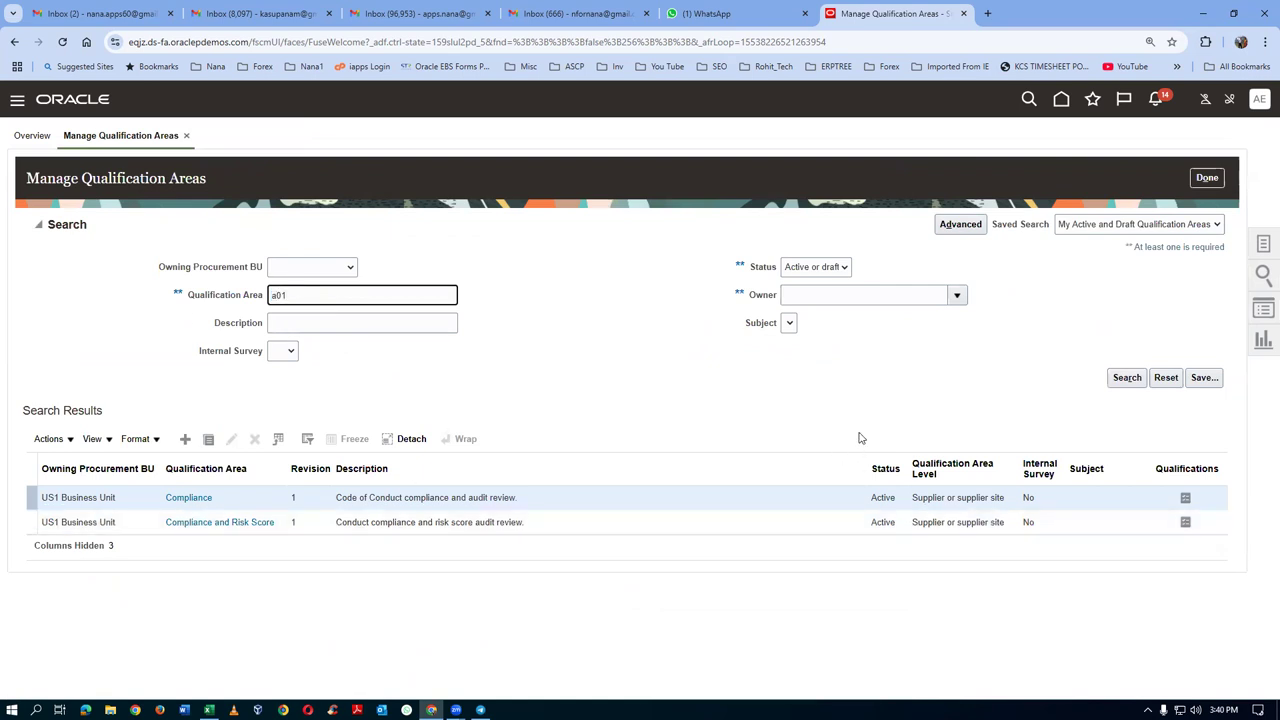
pyautogui.click(1127, 379)
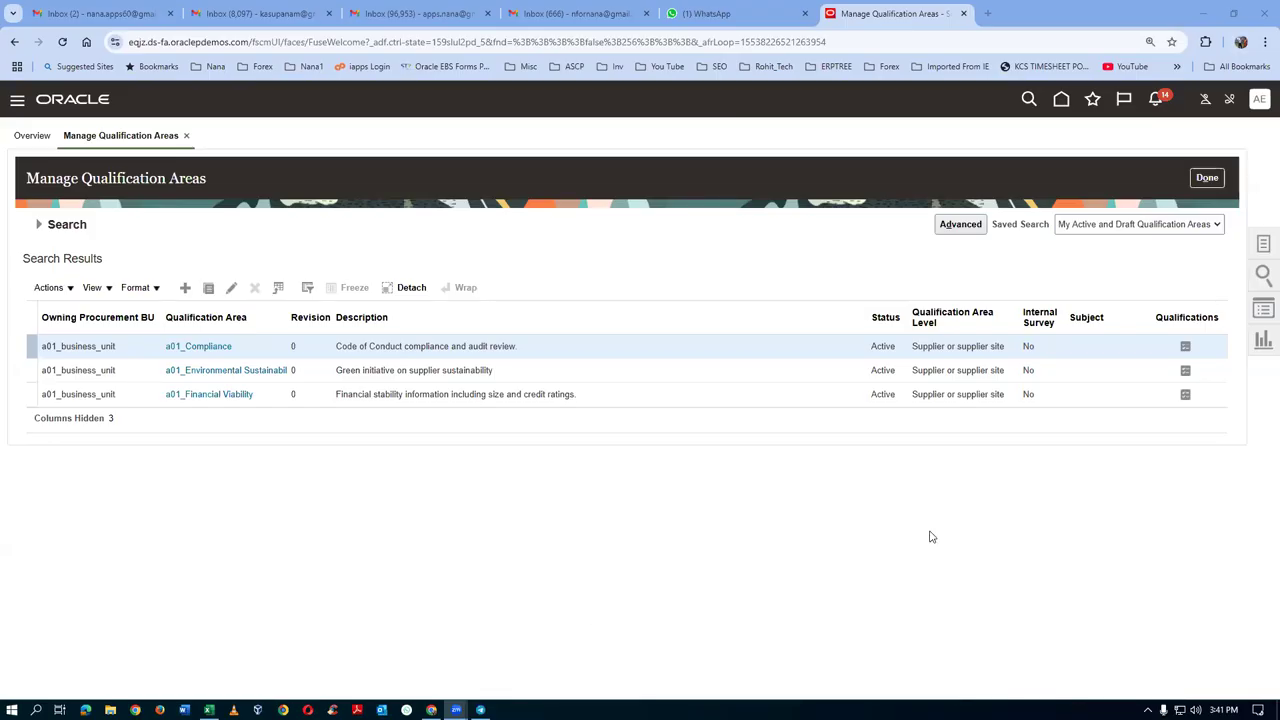
pyautogui.click(1204, 180)
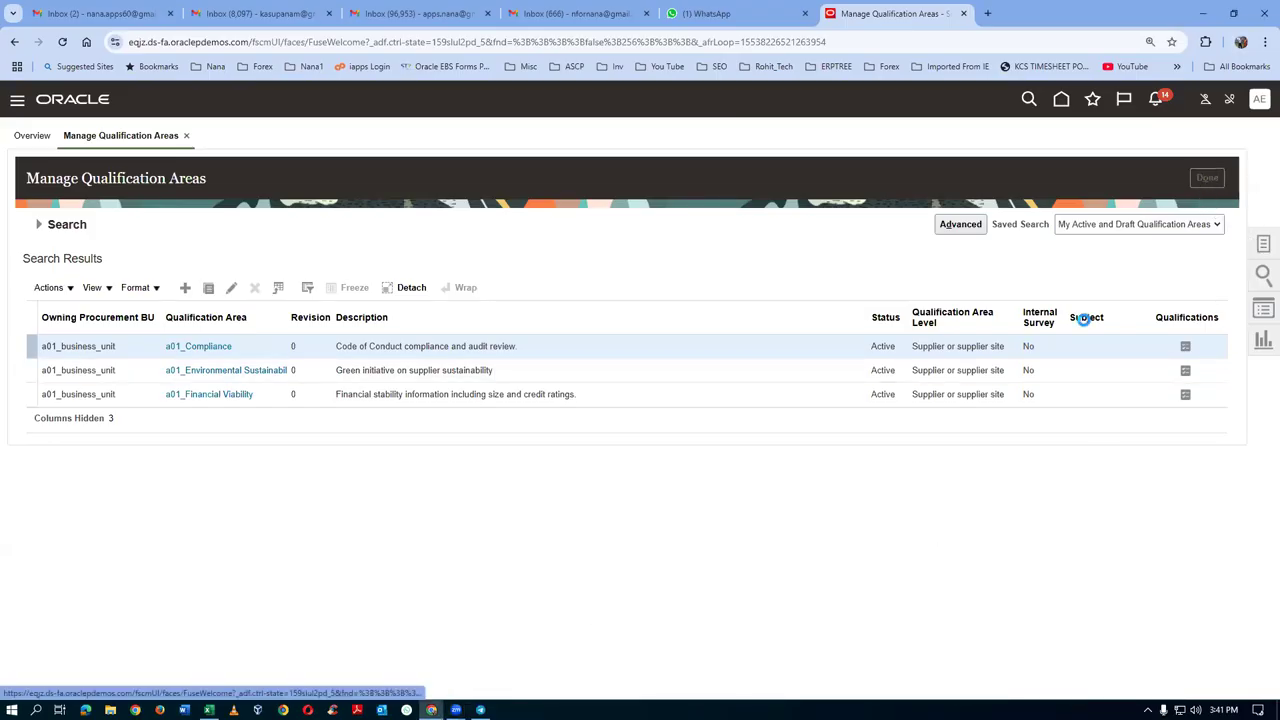
pyautogui.hotkey('alt', 'Tab')
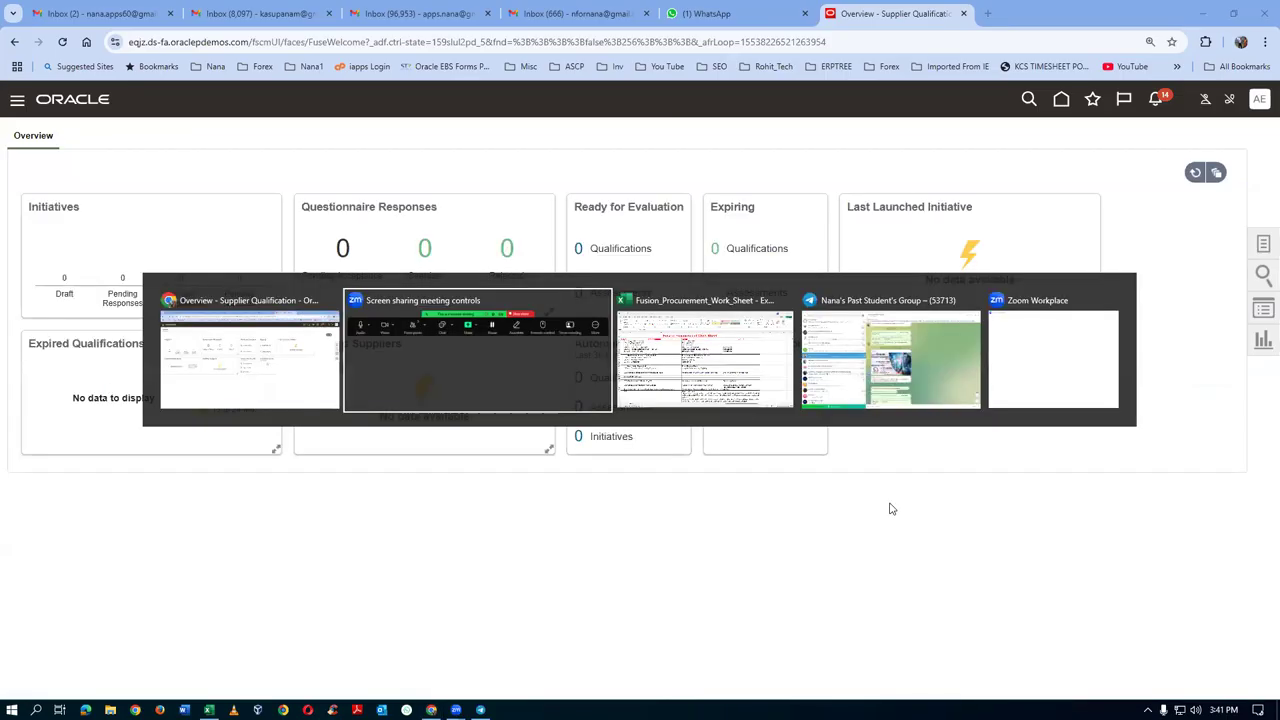
# - Copy the model name 'Compliance for Sourcing Eligibility' from cell E342 in Fusion_Procurement_Work_Sheet
pyautogui.hotkey('alt', 'Tab')
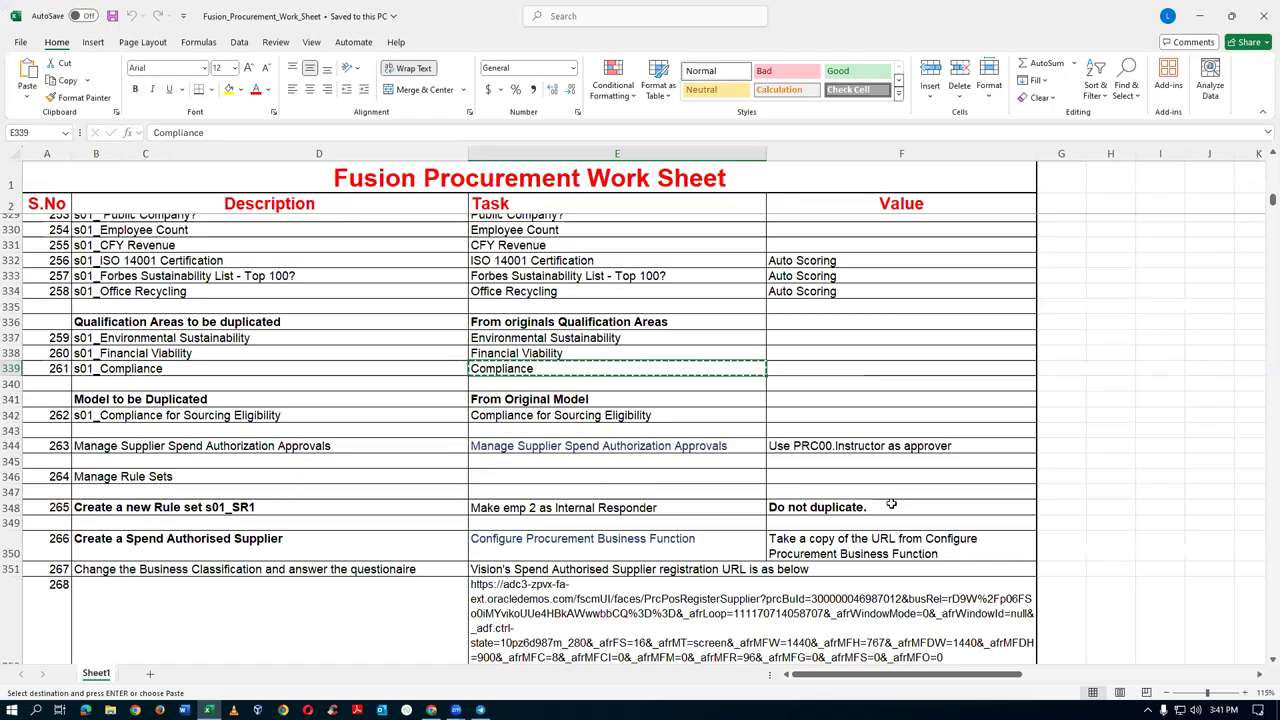
pyautogui.click(619, 321)
pyautogui.click(522, 399)
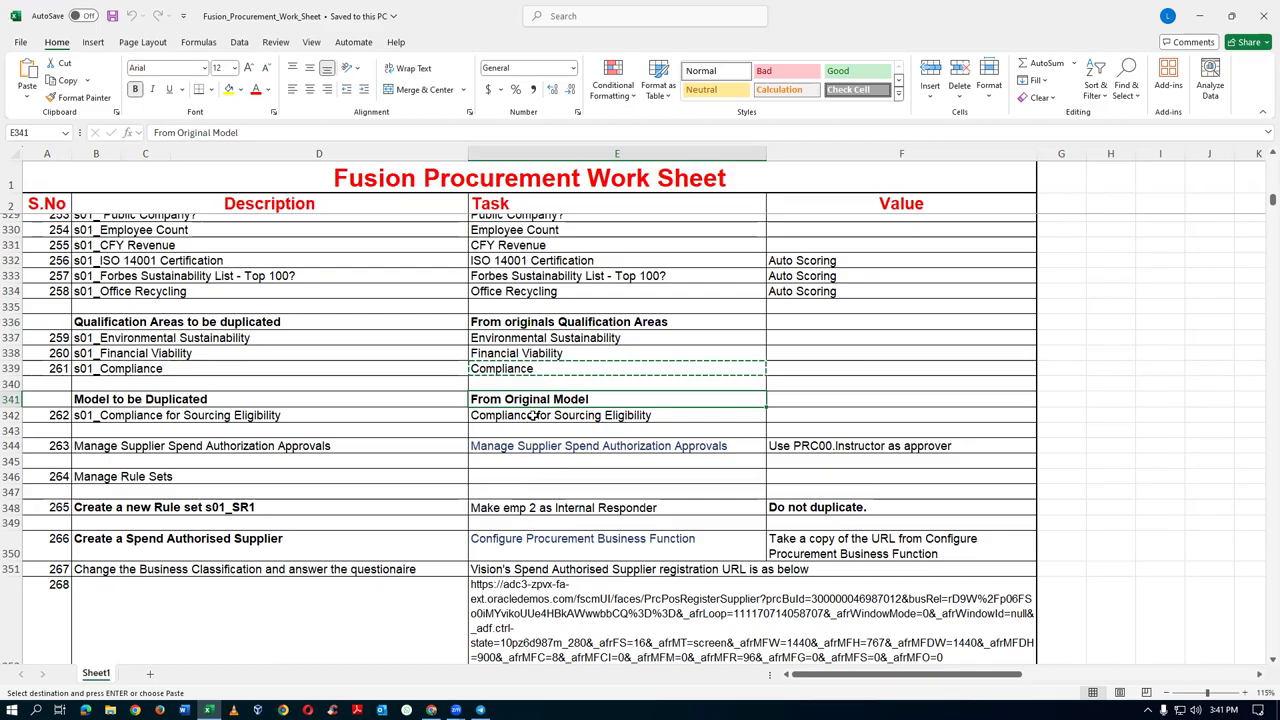
pyautogui.click(534, 416)
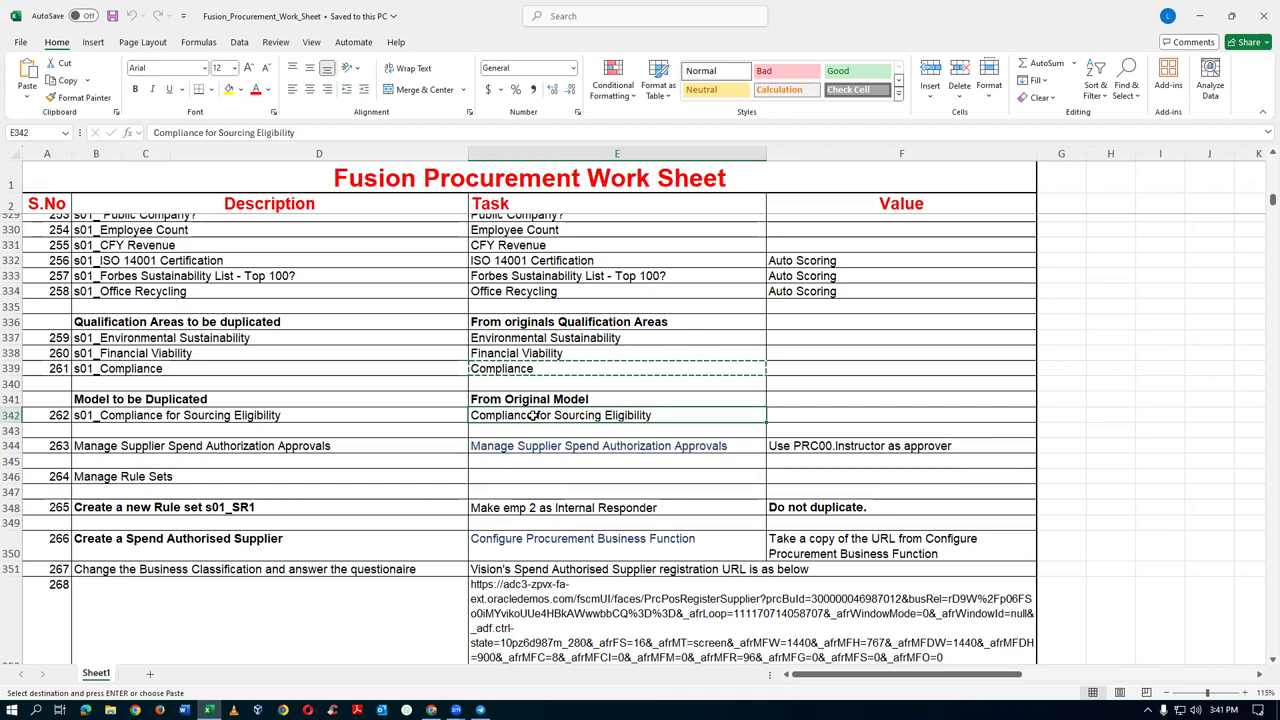
pyautogui.click(539, 430)
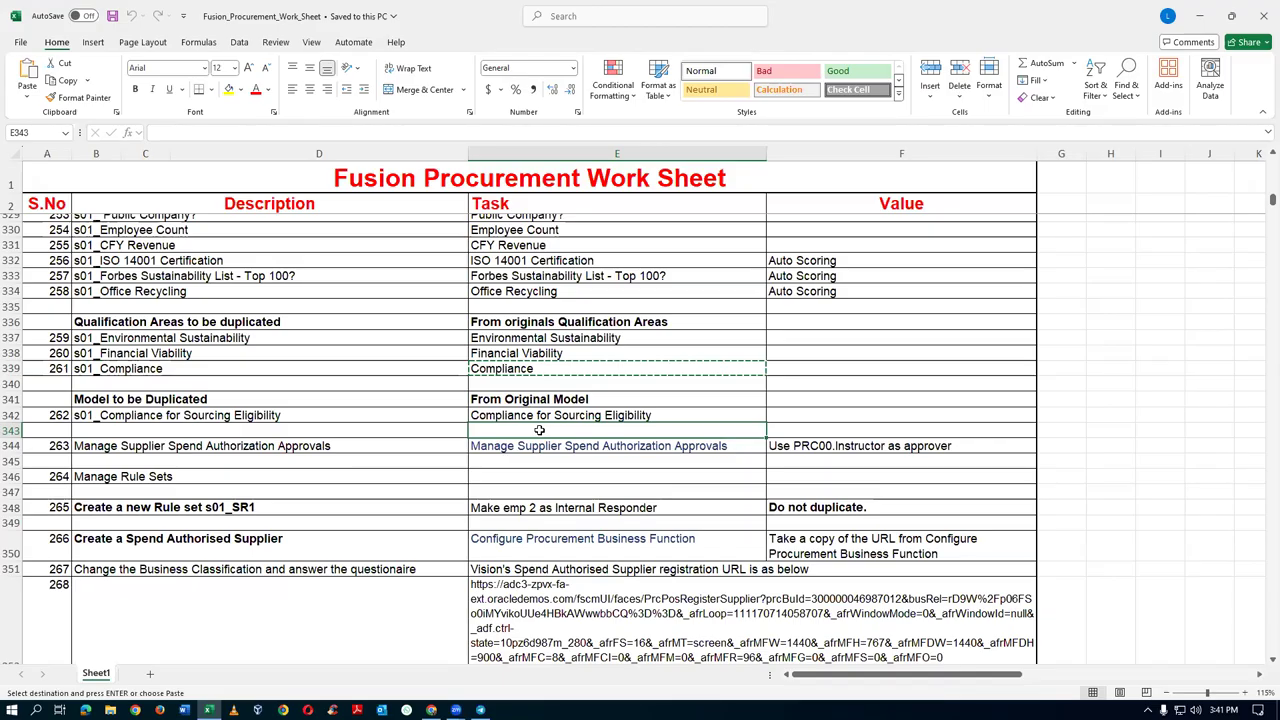
pyautogui.click(542, 476)
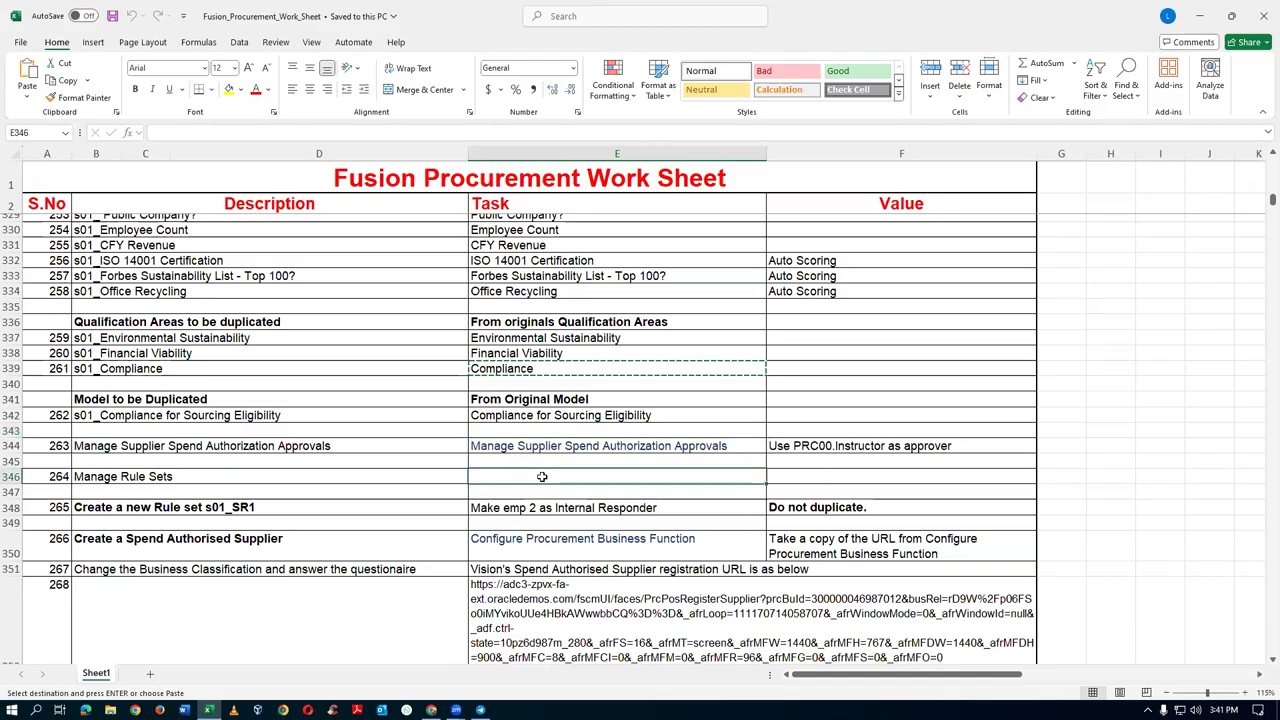
pyautogui.click(508, 416)
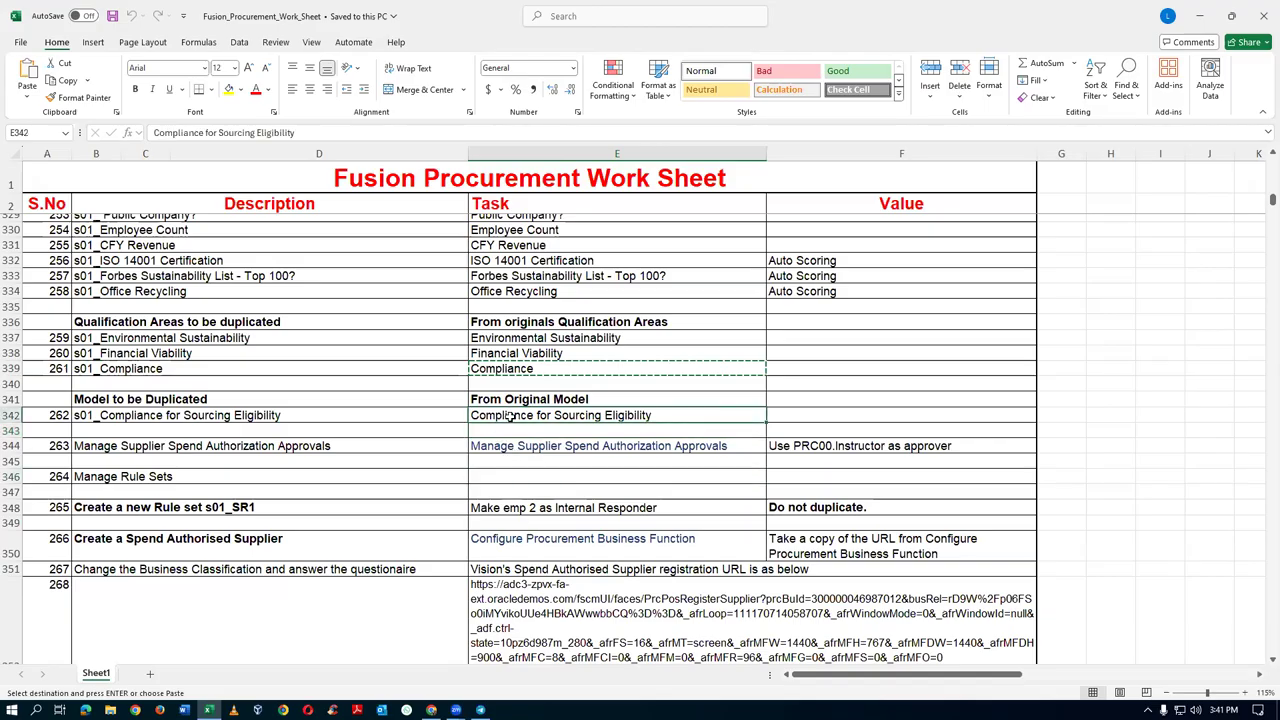
pyautogui.press('Escape')
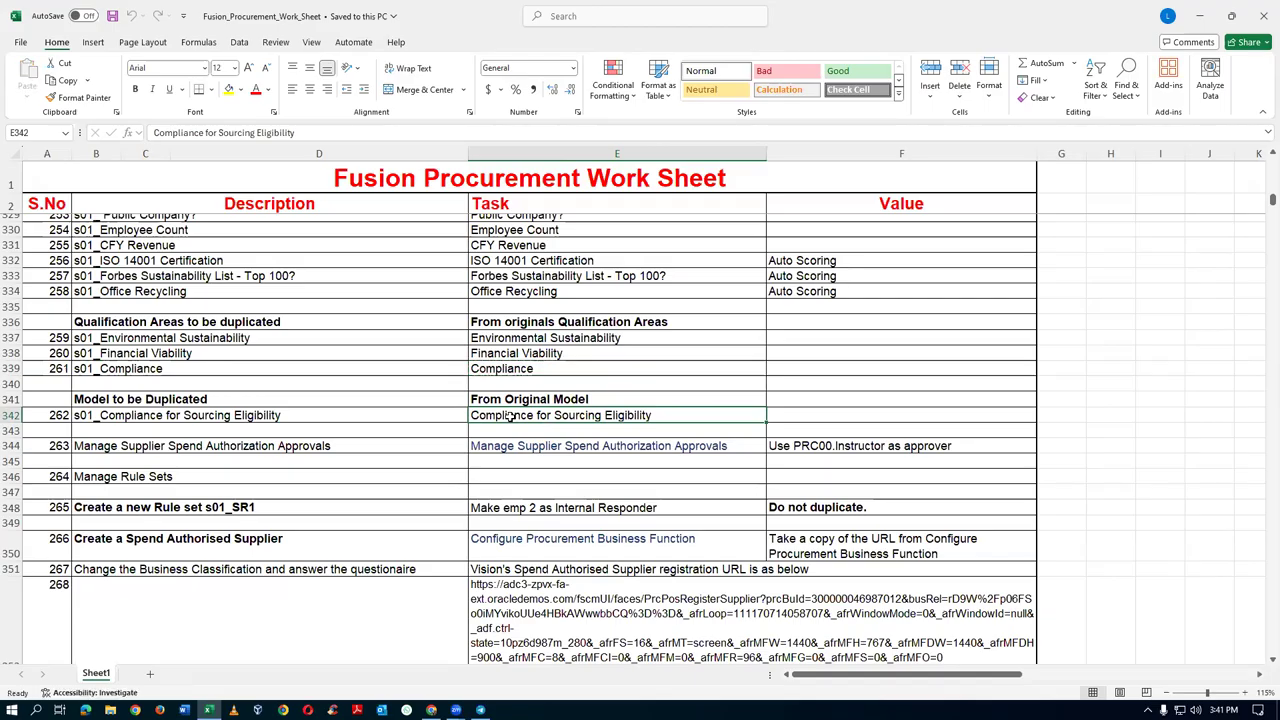
pyautogui.hotkey('ctrl', 'c')
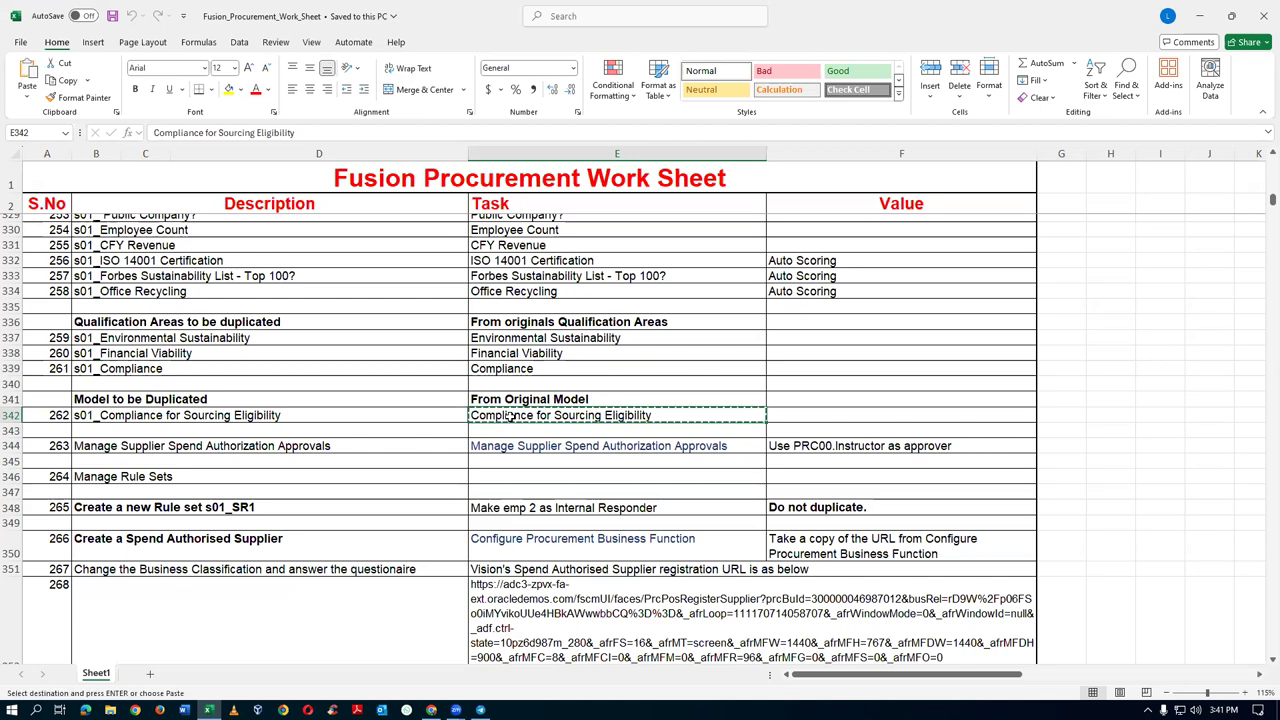
# - Find 'Compliance for Sourcing Eligibility' in Manage Qualification Models without an owner filter and duplicate it
pyautogui.hotkey('alt', 'Tab')
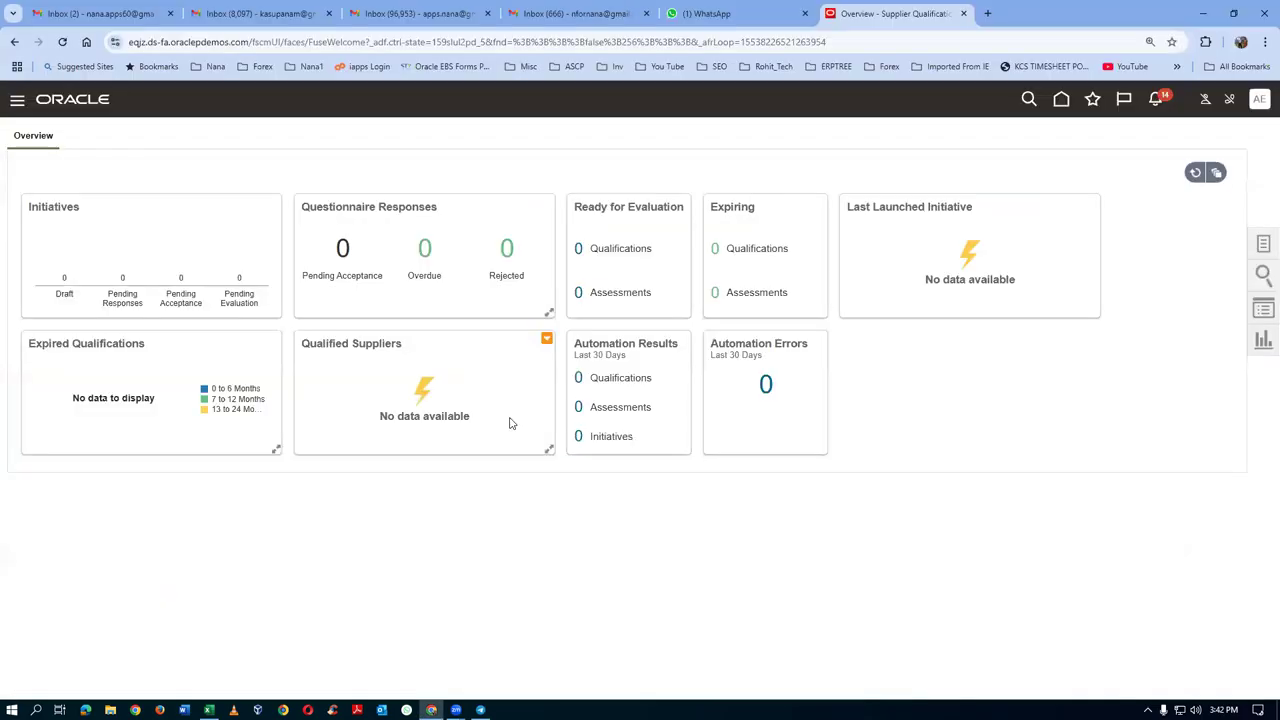
pyautogui.click(1262, 248)
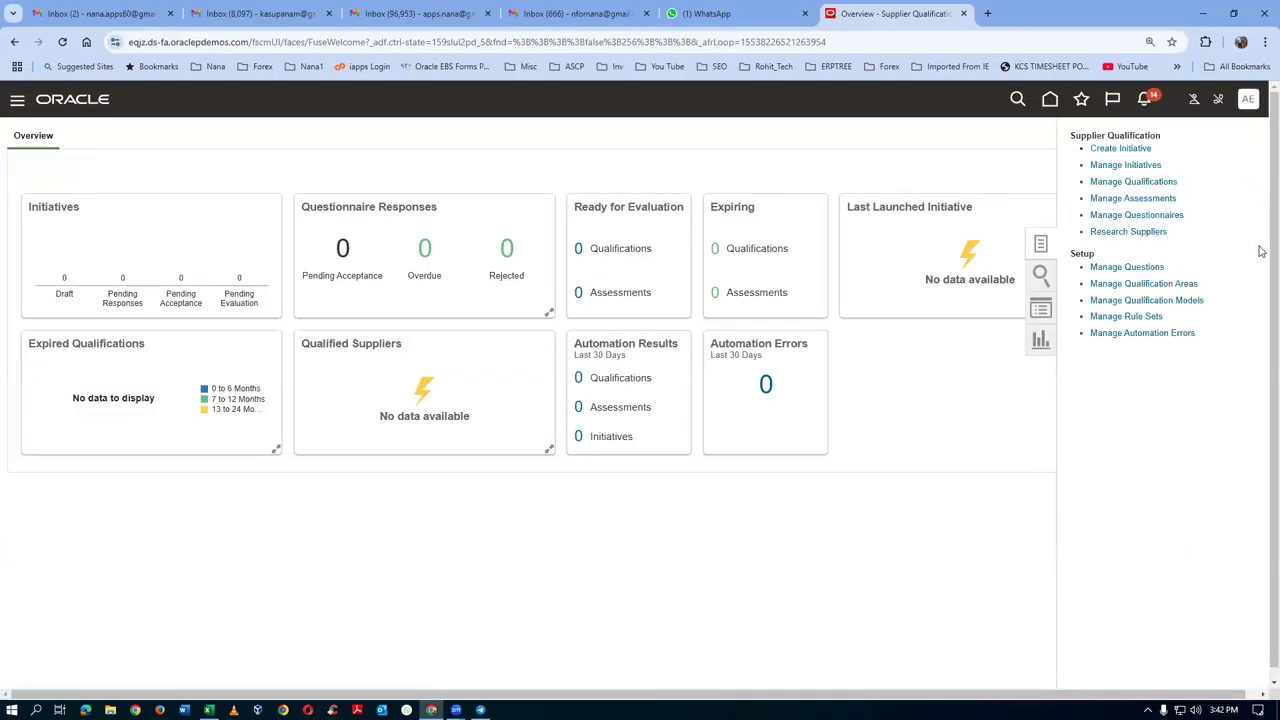
pyautogui.click(1186, 300)
pyautogui.click(309, 293)
pyautogui.hotkey('ctrl', 'v')
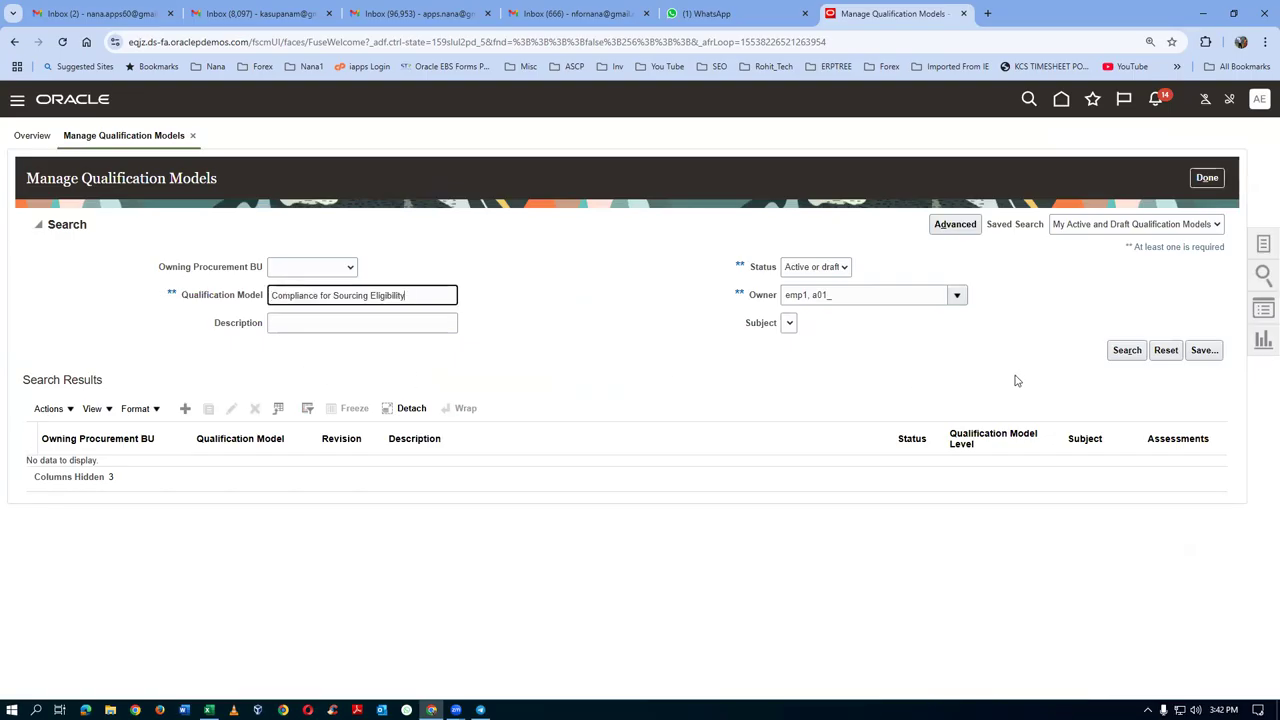
pyautogui.click(1125, 351)
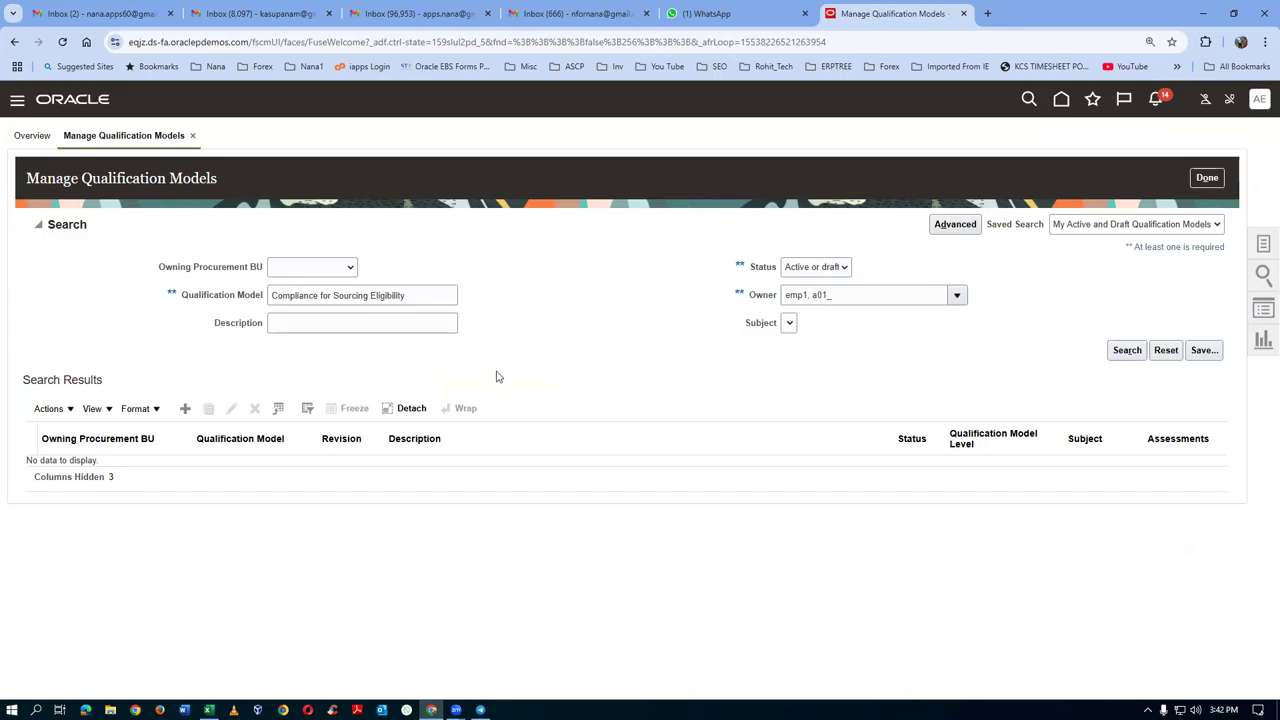
pyautogui.tripleClick(856, 295)
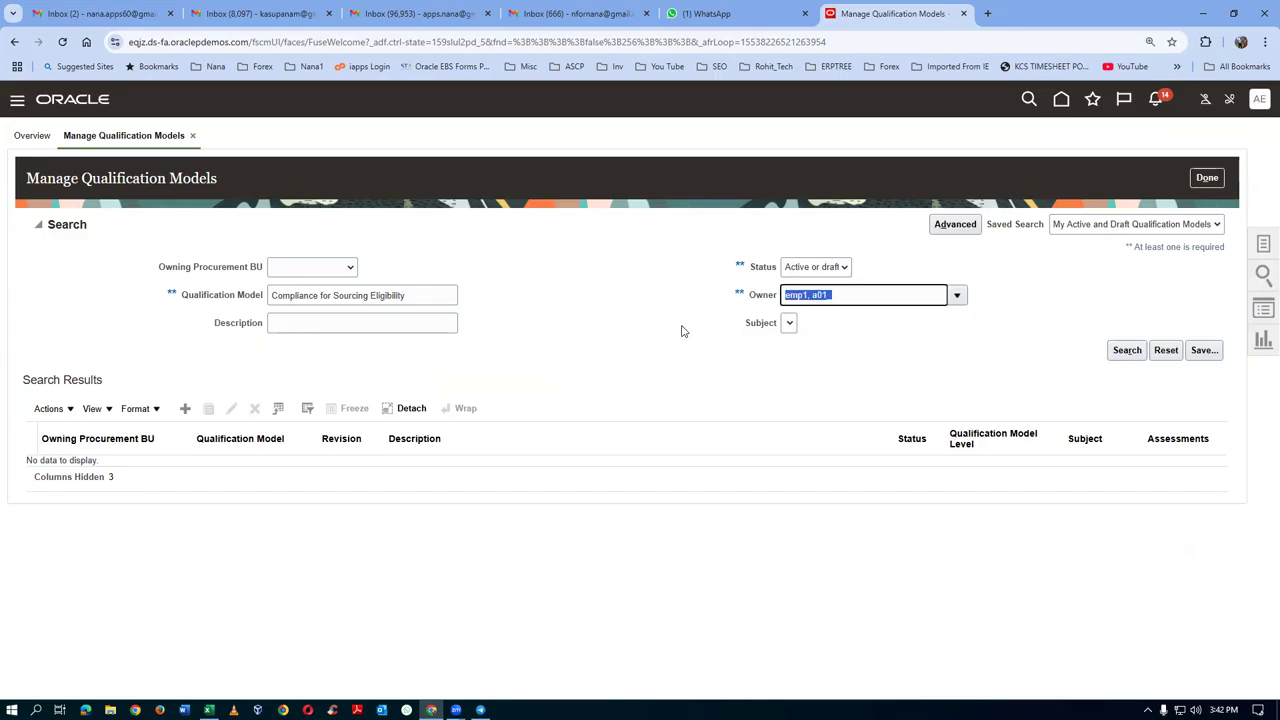
pyautogui.press('BackSpace')
pyautogui.click(1127, 350)
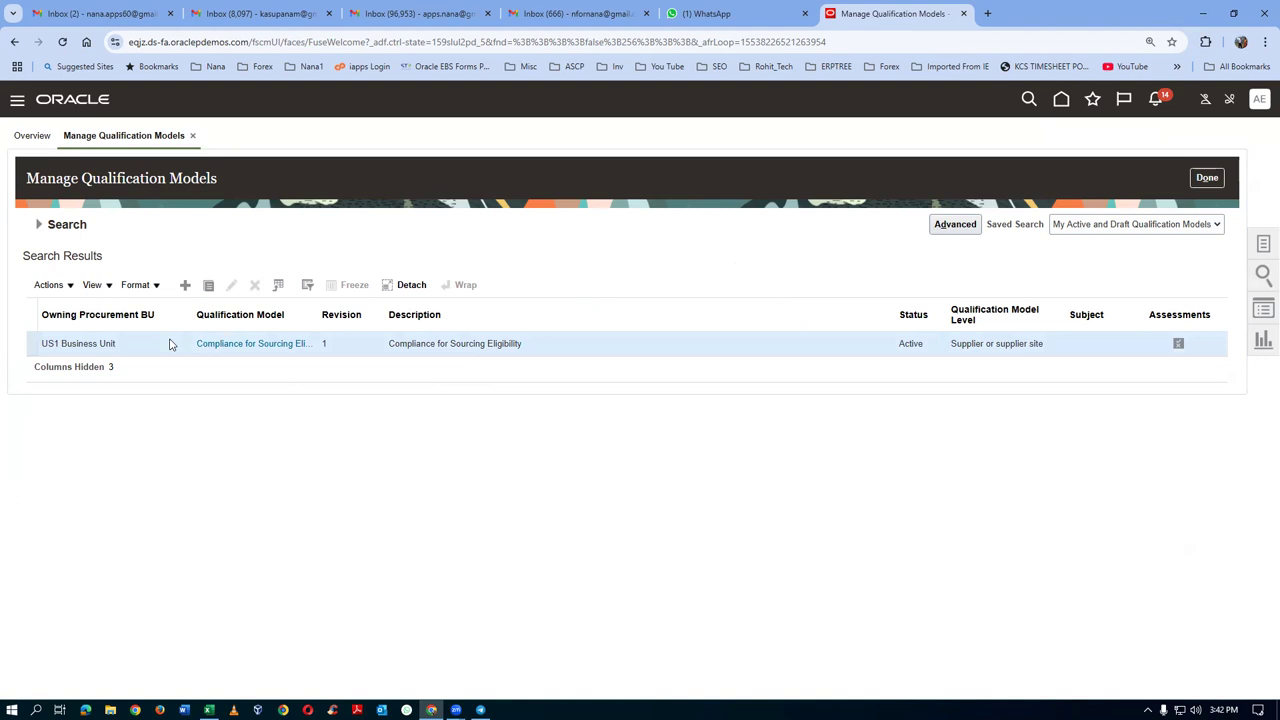
pyautogui.click(208, 286)
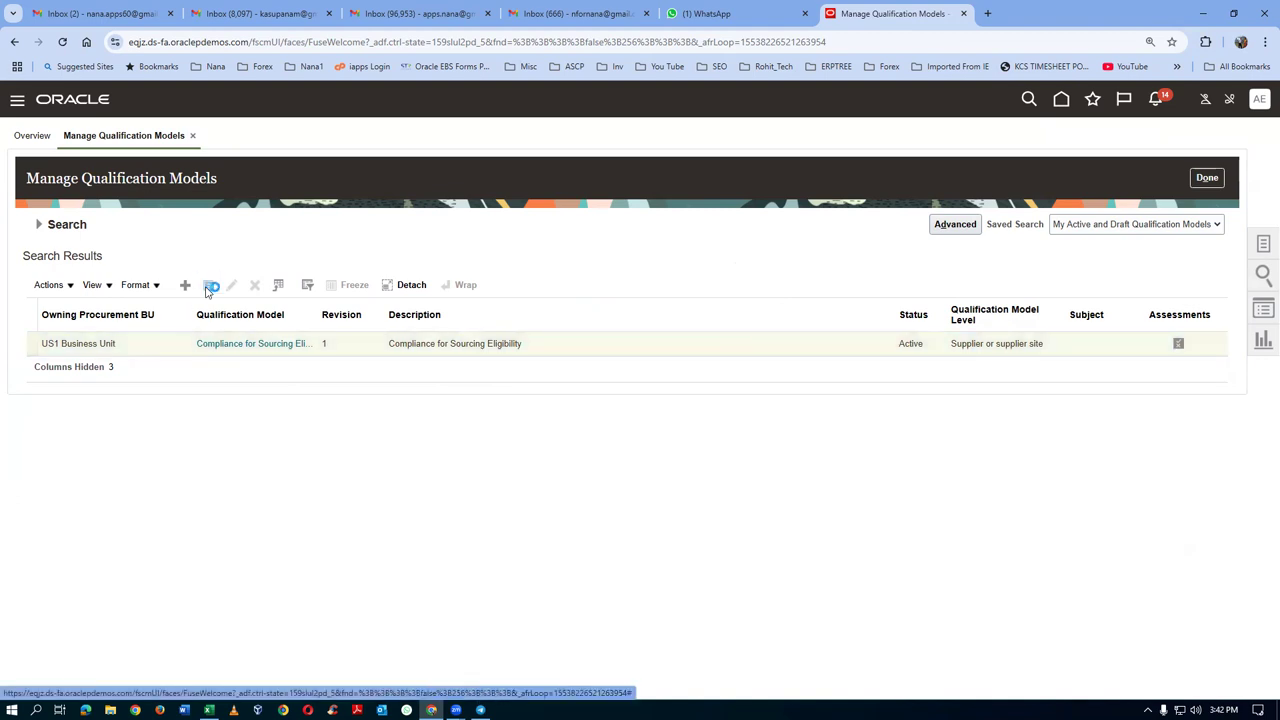
# - Name the copy 'a01_Compliance for Sourcing Eligibility' with owning procurement BU a01_business_unit
pyautogui.click(385, 228)
pyautogui.write('a01_')
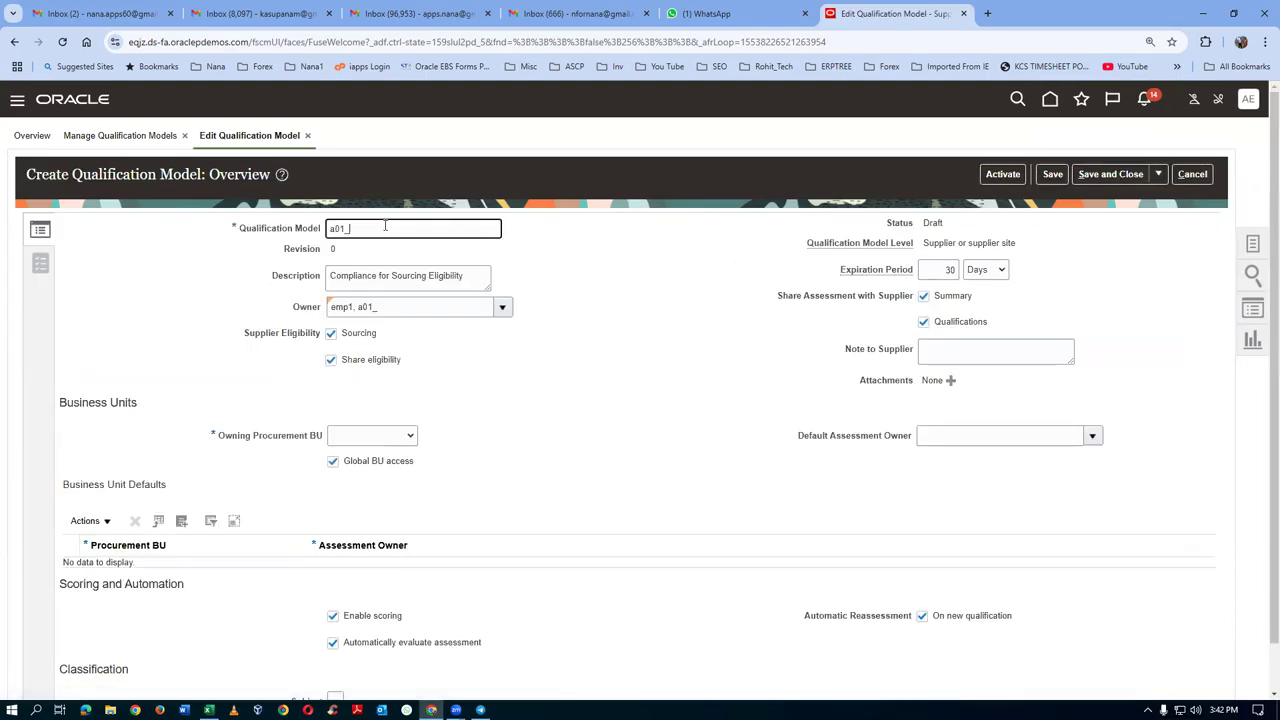
pyautogui.hotkey('ctrl', 'v')
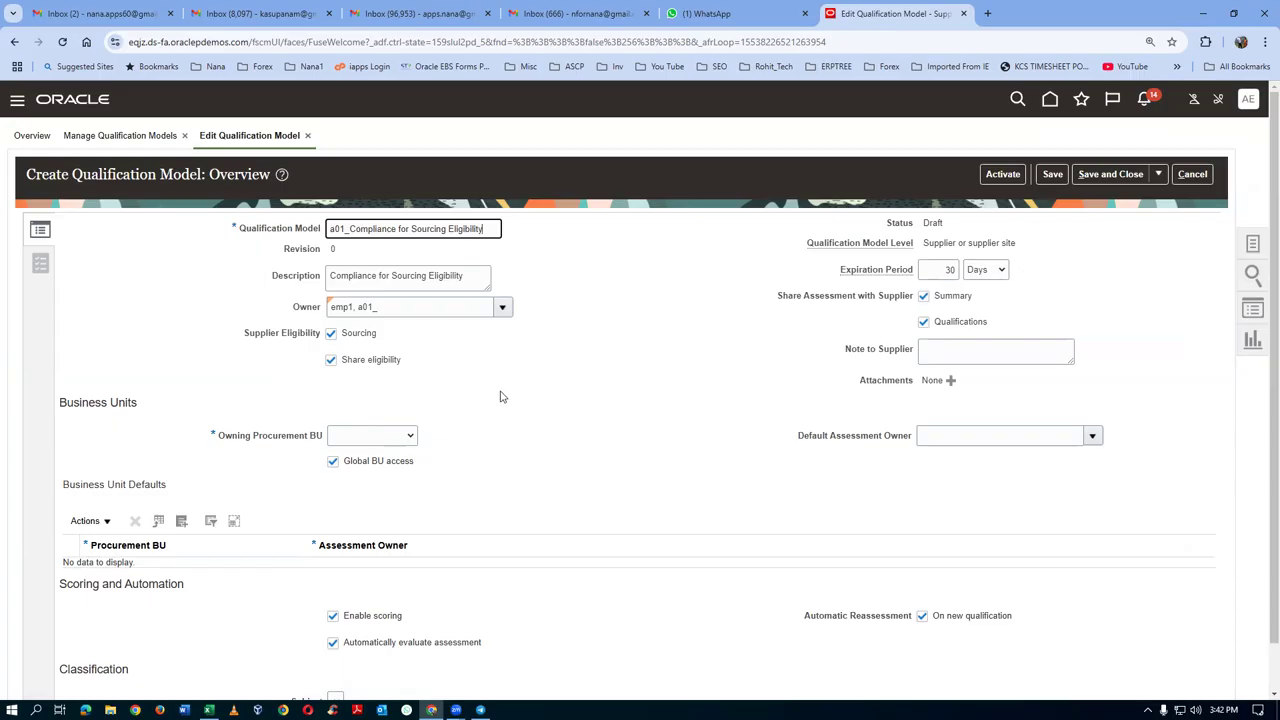
pyautogui.scroll(-1, 502, 397)
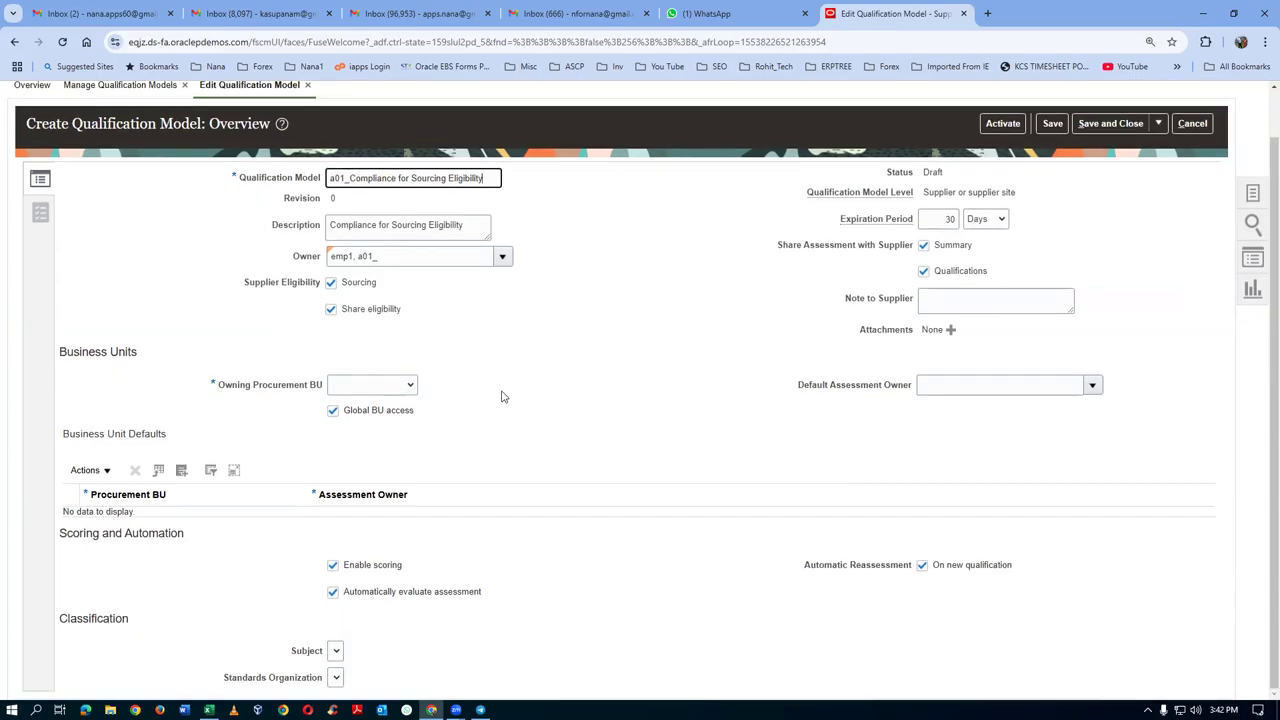
pyautogui.click(934, 384)
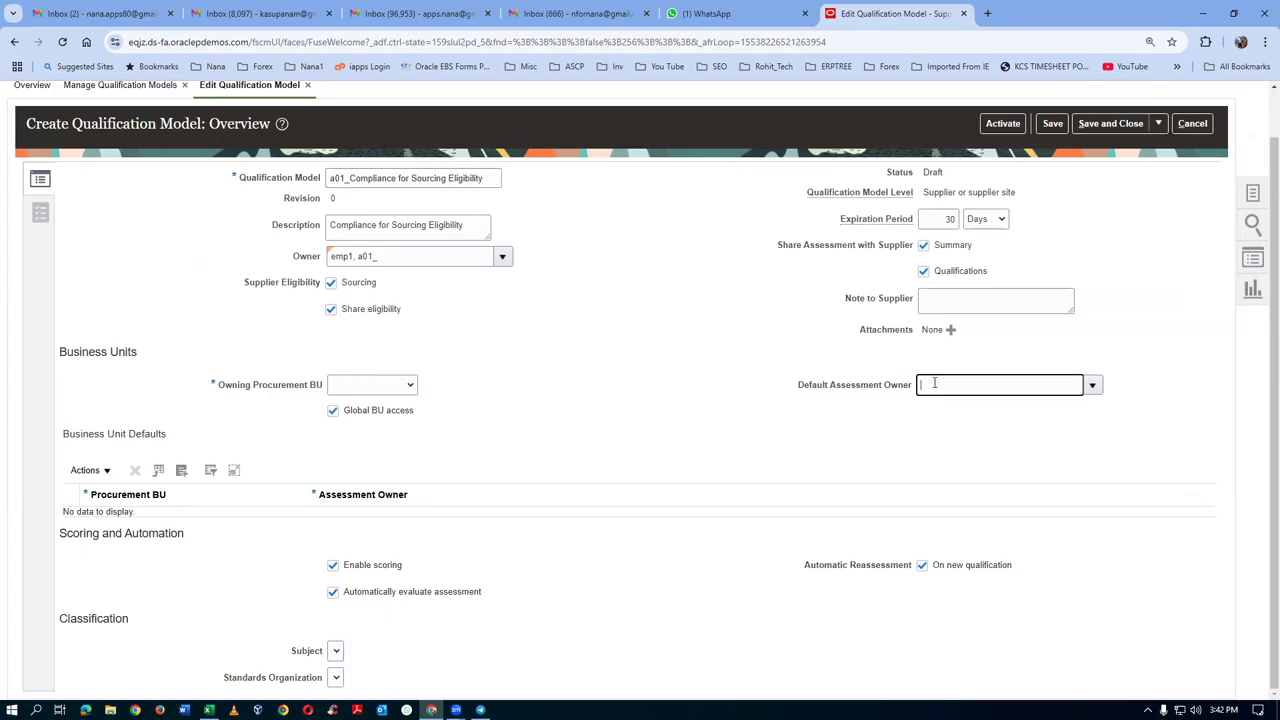
pyautogui.write('emp1')
pyautogui.press('BackSpace')
pyautogui.press('BackSpace')
pyautogui.press('BackSpace')
pyautogui.click(375, 387)
pyautogui.click(375, 421)
# - Clear the invalid Owner value that blocks saving and save the model
pyautogui.click(960, 387)
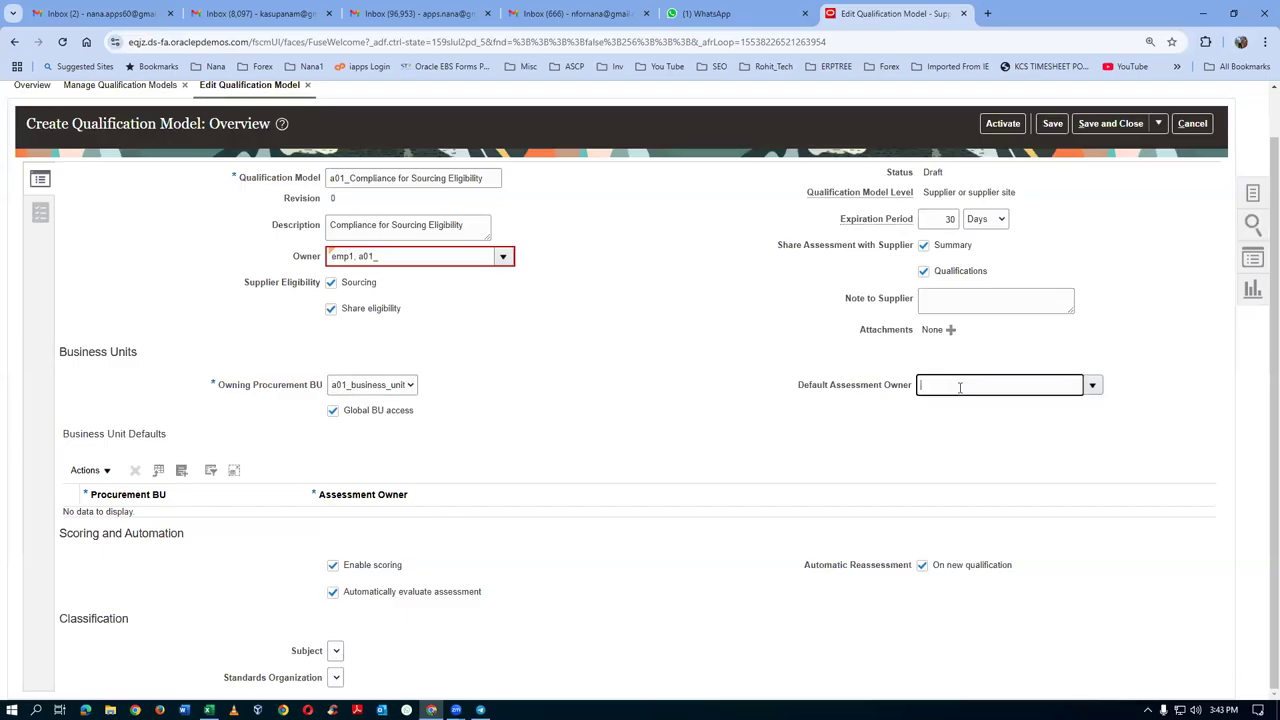
pyautogui.write('emp1')
pyautogui.press('BackSpace')
pyautogui.press('BackSpace')
pyautogui.press('BackSpace')
pyautogui.click(1052, 124)
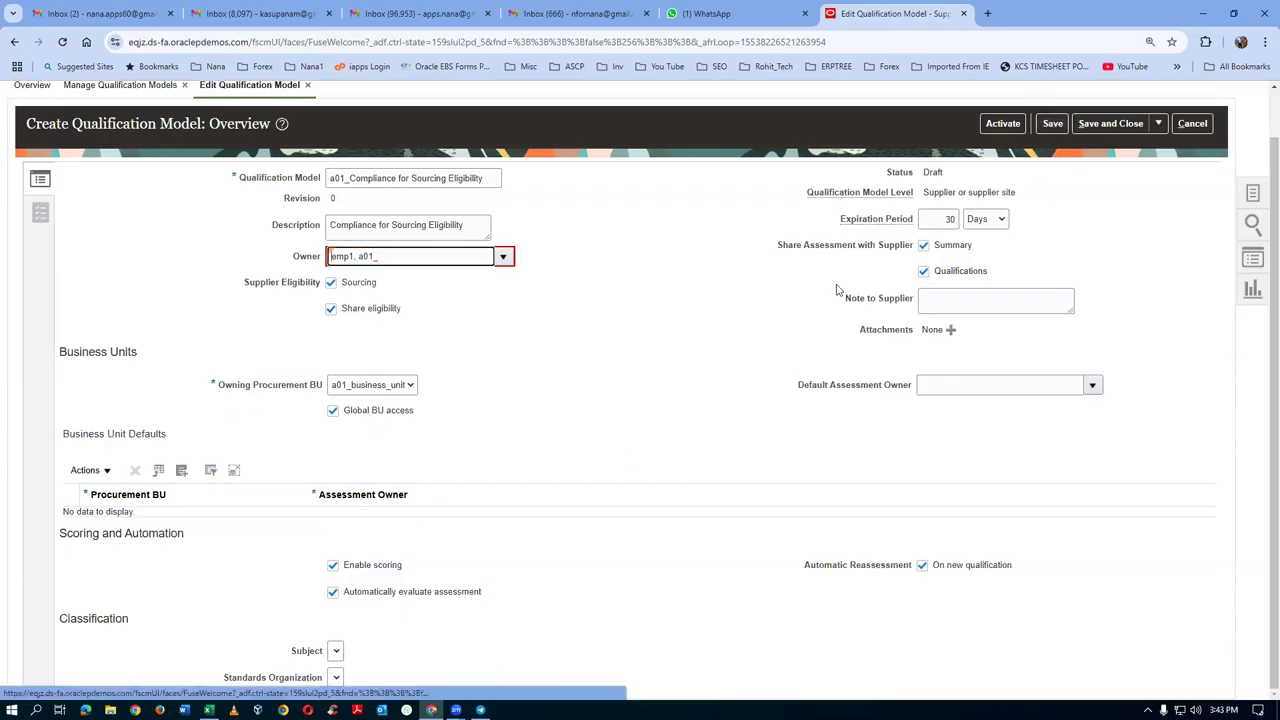
pyautogui.moveTo(418, 259); pyautogui.dragTo(59, 311)
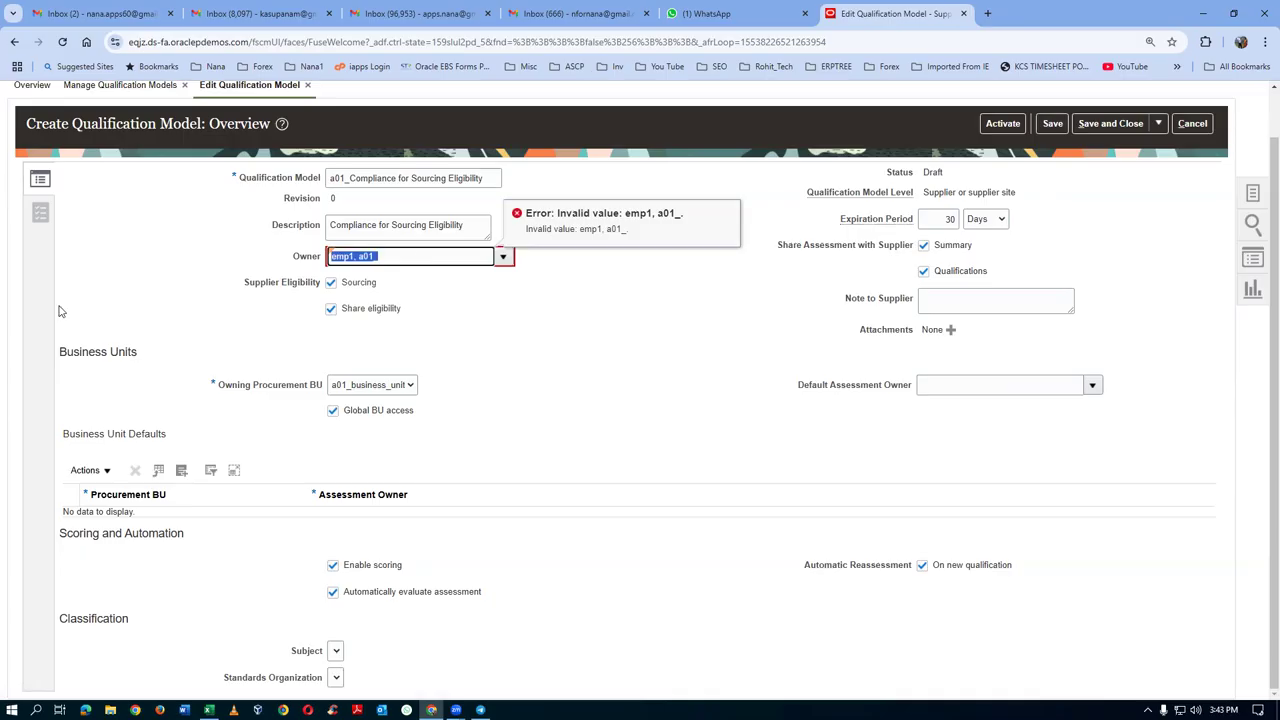
pyautogui.press('BackSpace')
pyautogui.click(661, 350)
pyautogui.click(1052, 124)
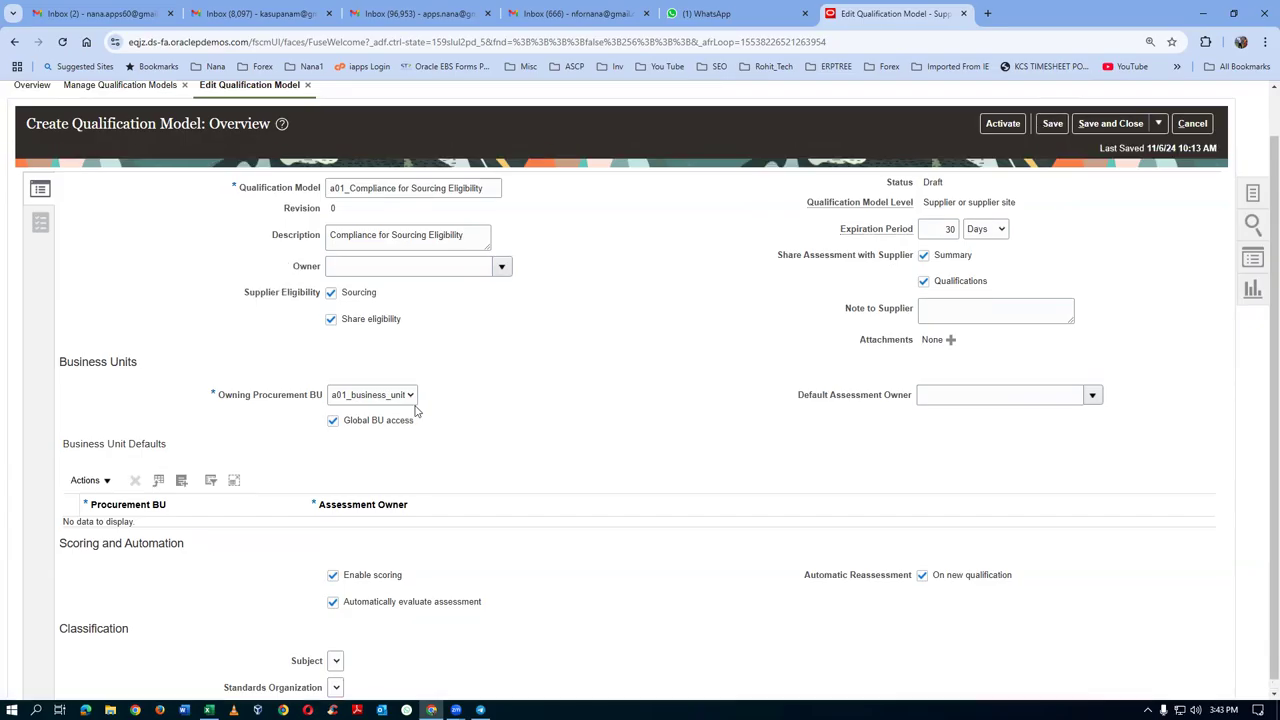
# - Set both Owner and Default Assessment Owner to the employee matching 'emp1' and save
pyautogui.click(365, 262)
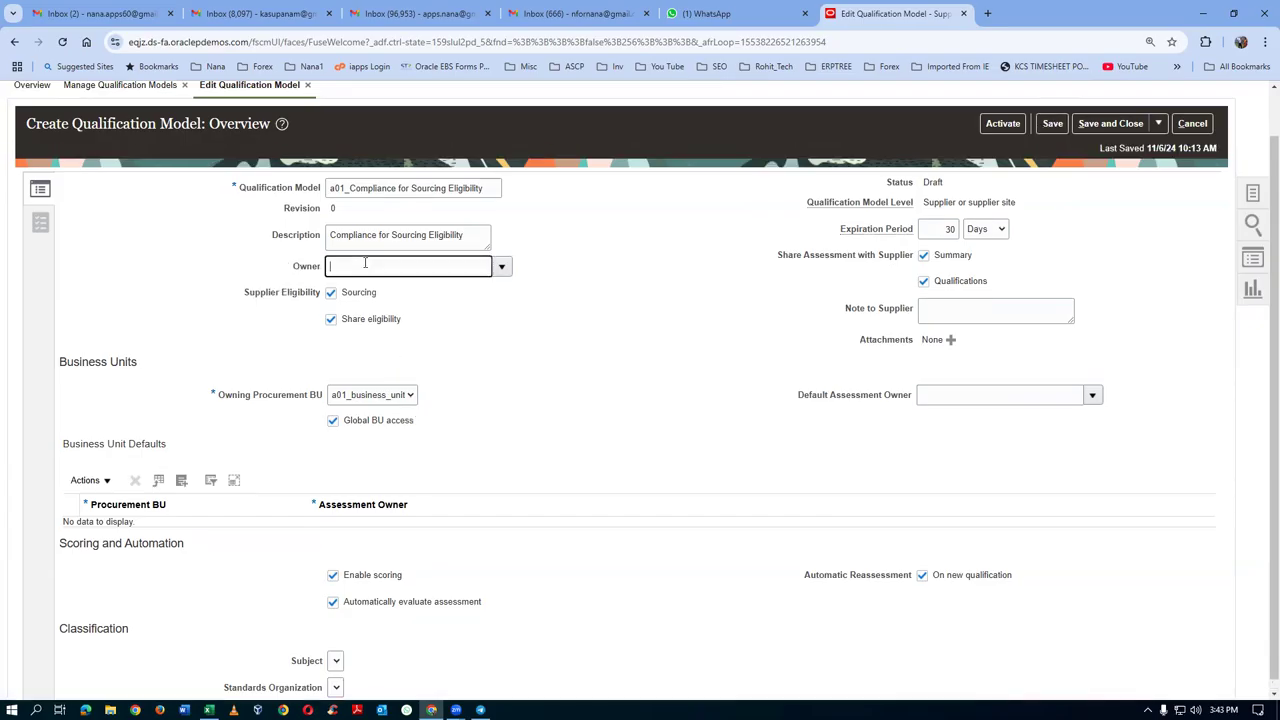
pyautogui.write('emp1')
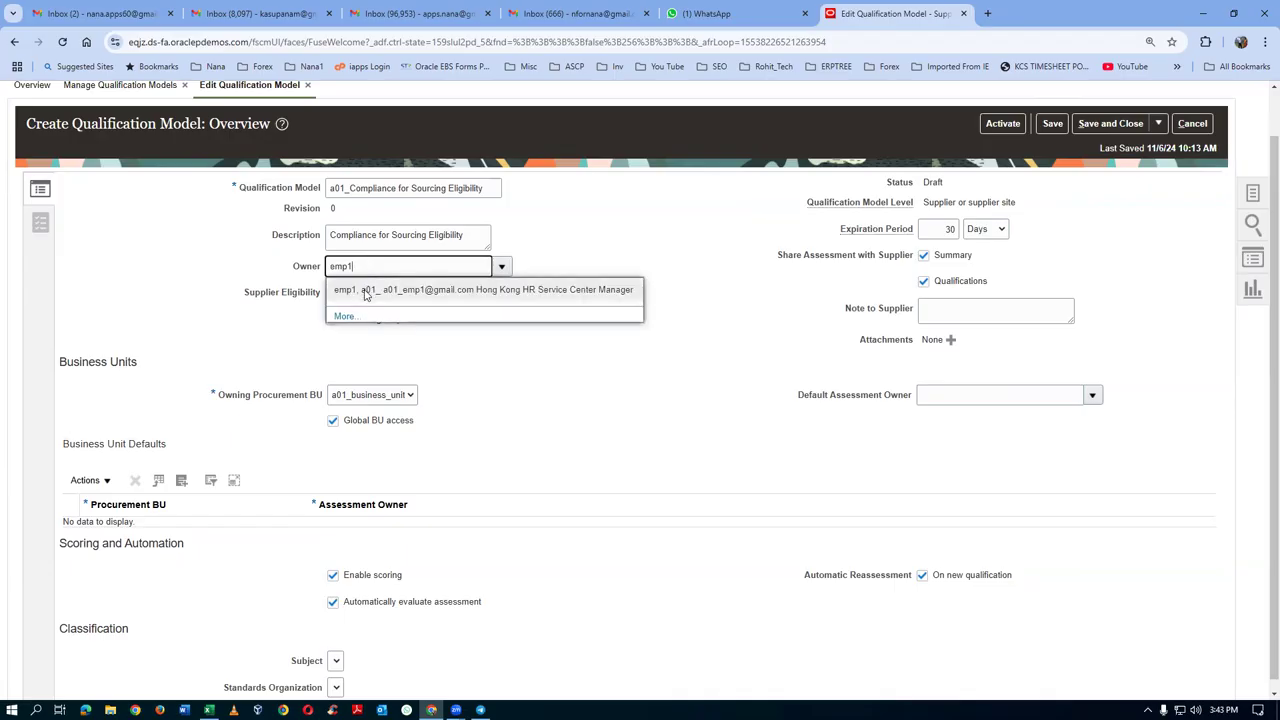
pyautogui.click(365, 290)
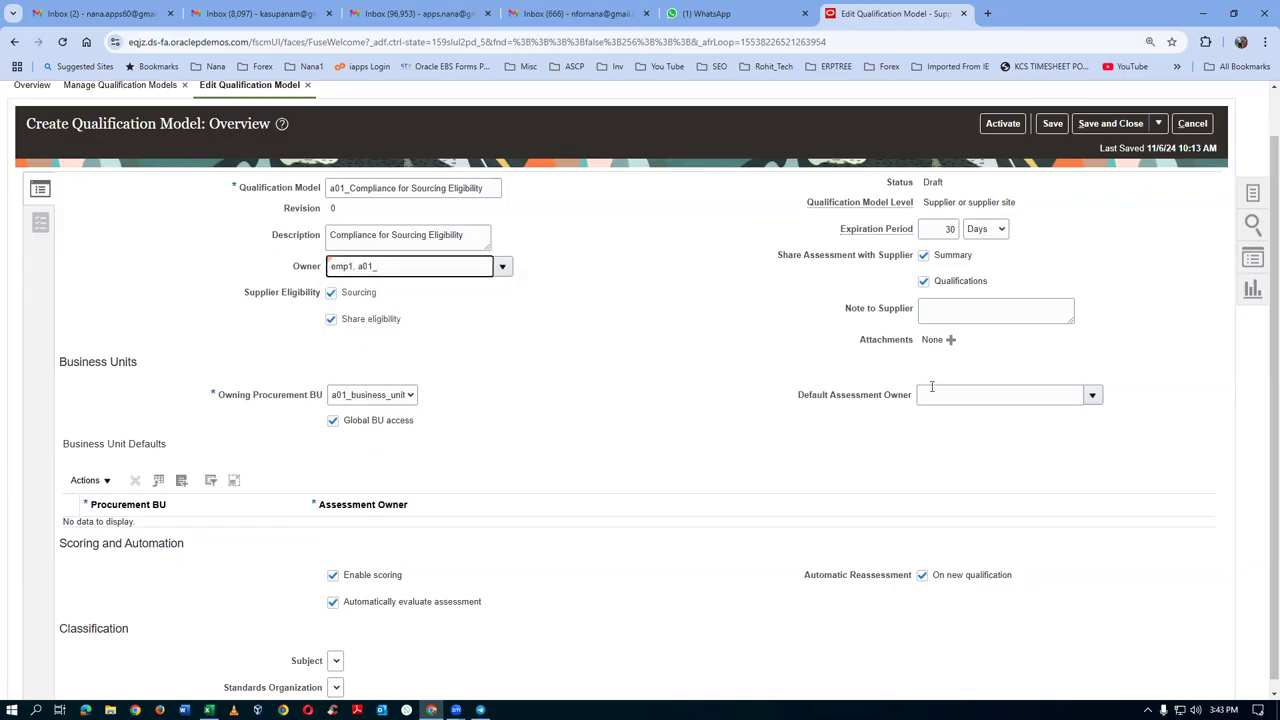
pyautogui.click(969, 397)
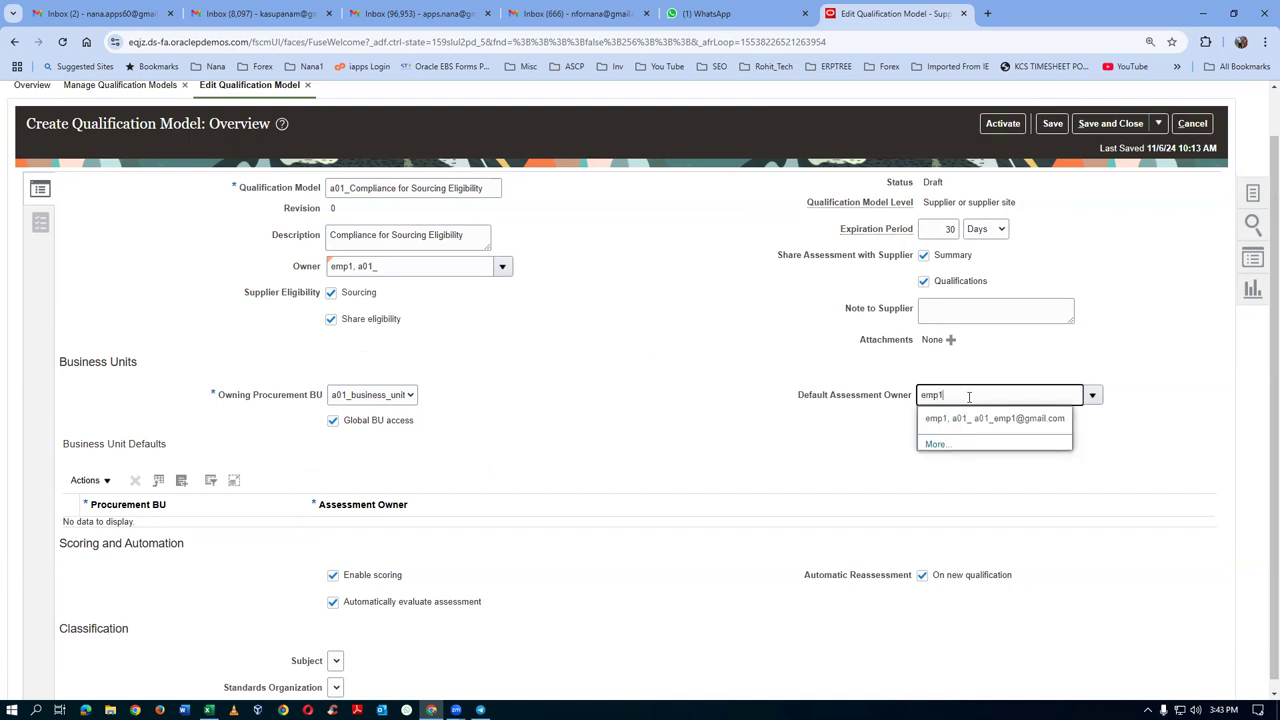
pyautogui.write('emp1')
pyautogui.click(965, 419)
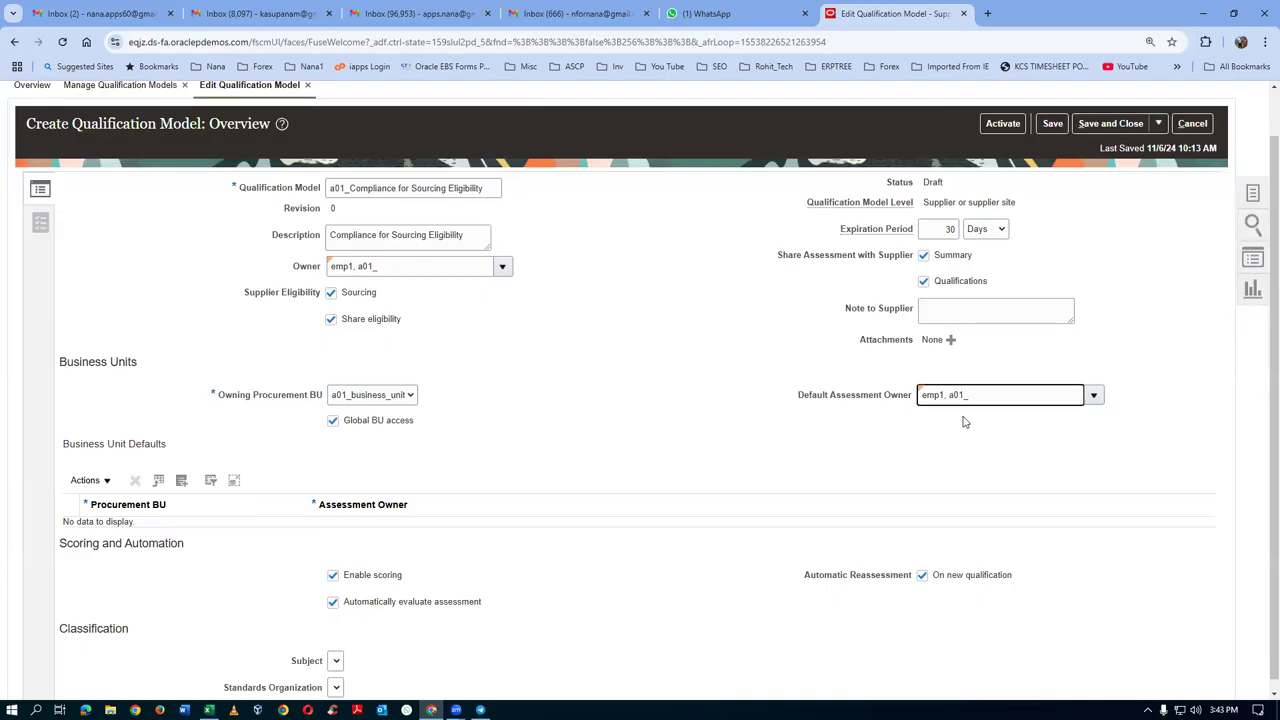
pyautogui.click(1054, 124)
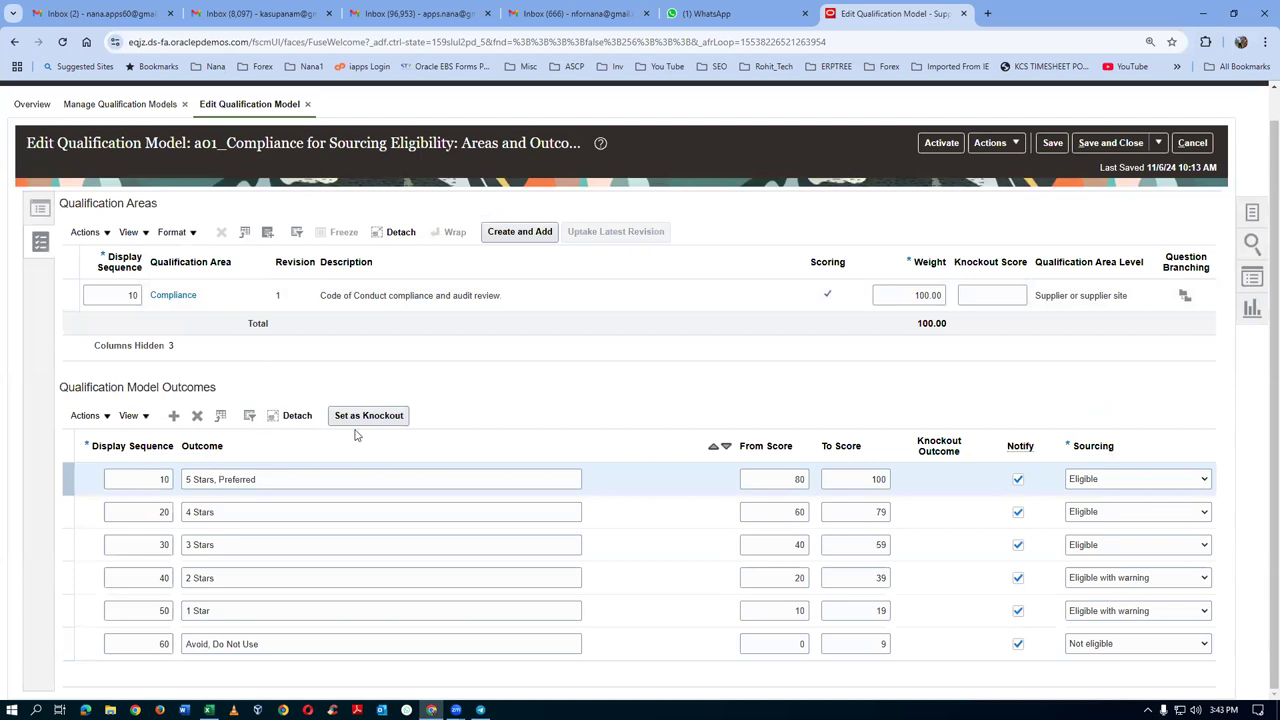
# - Select the Compliance area row and open the search for a qualification area to add
pyautogui.click(571, 302)
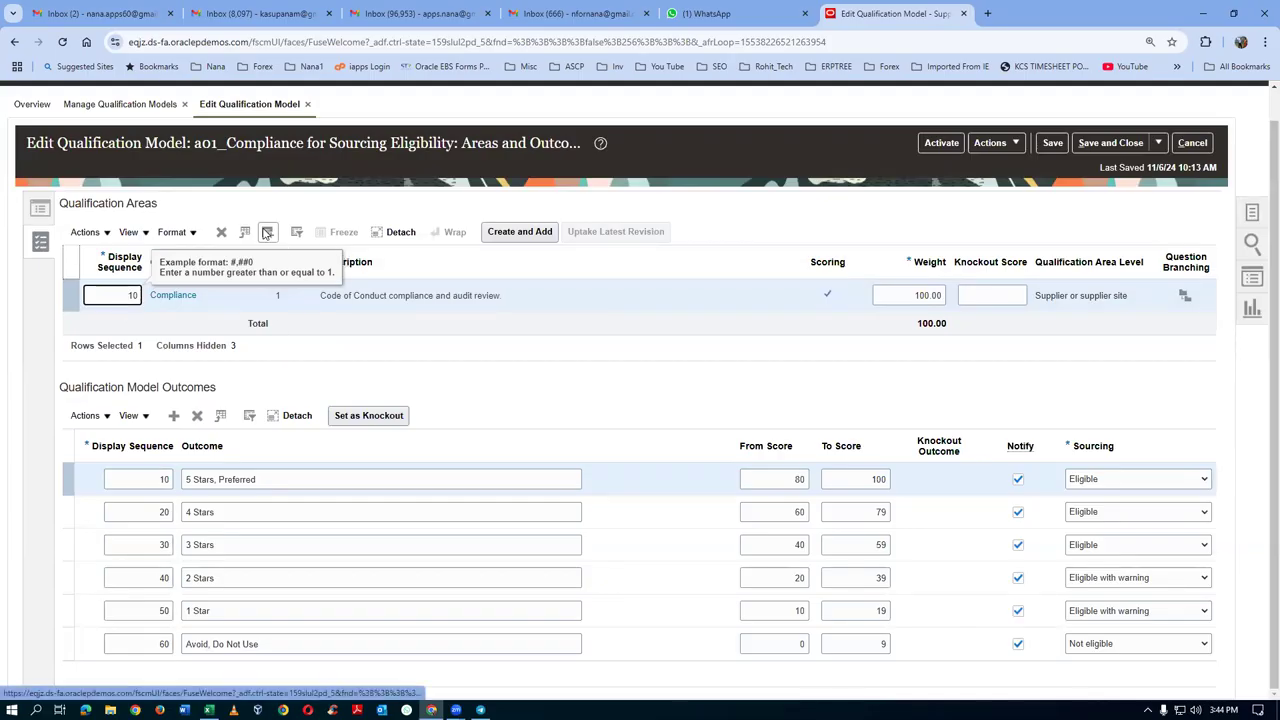
pyautogui.click(266, 232)
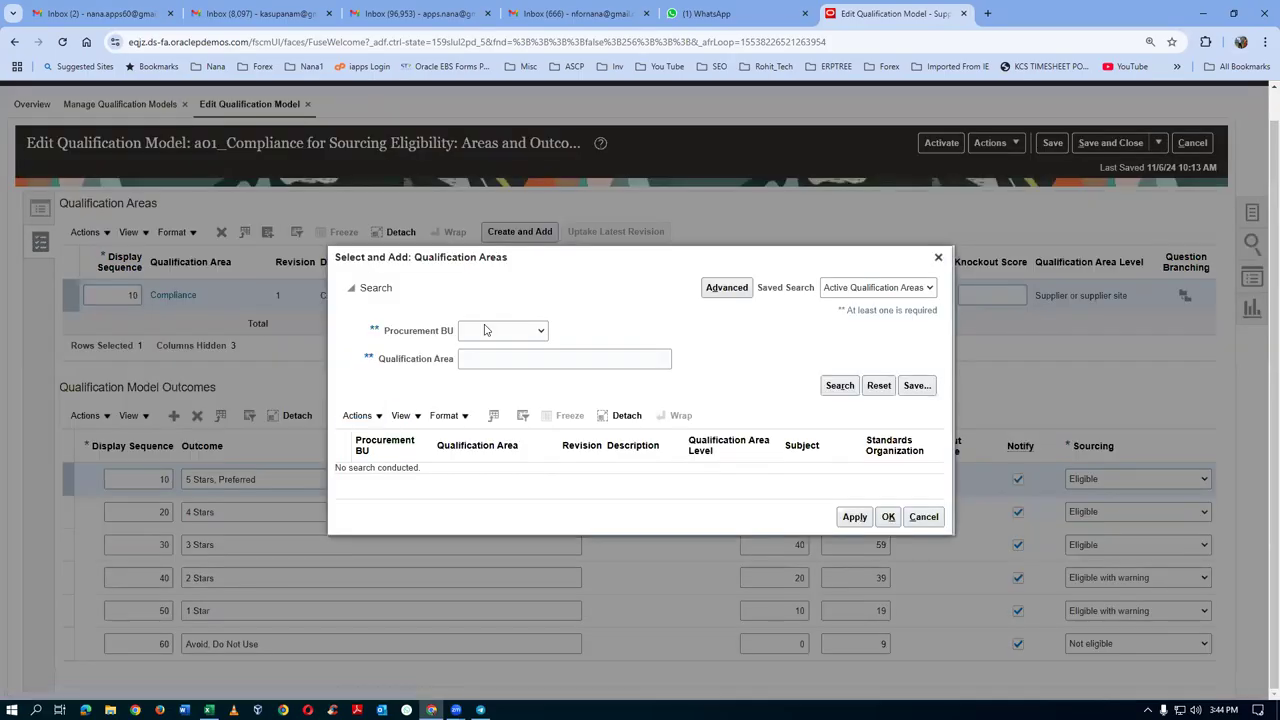
# - Add the a01_Compliance area to the model with weight 100 and save
pyautogui.click(498, 362)
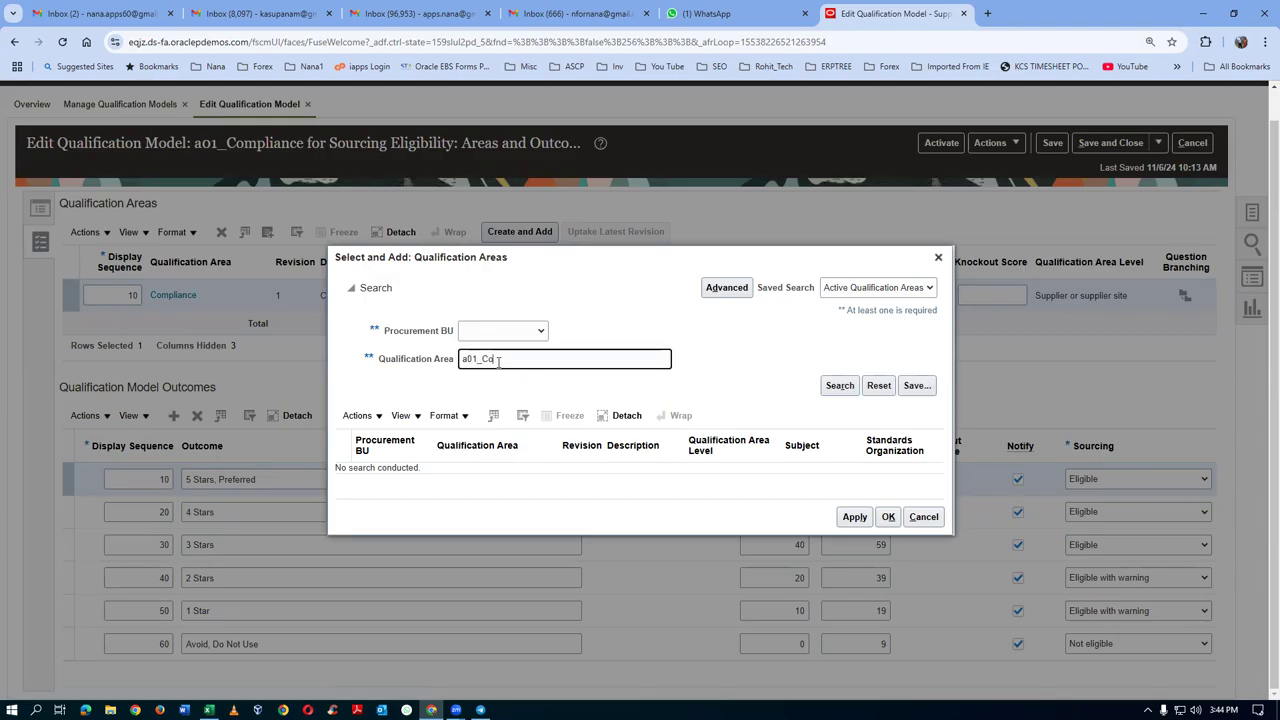
pyautogui.click(838, 385)
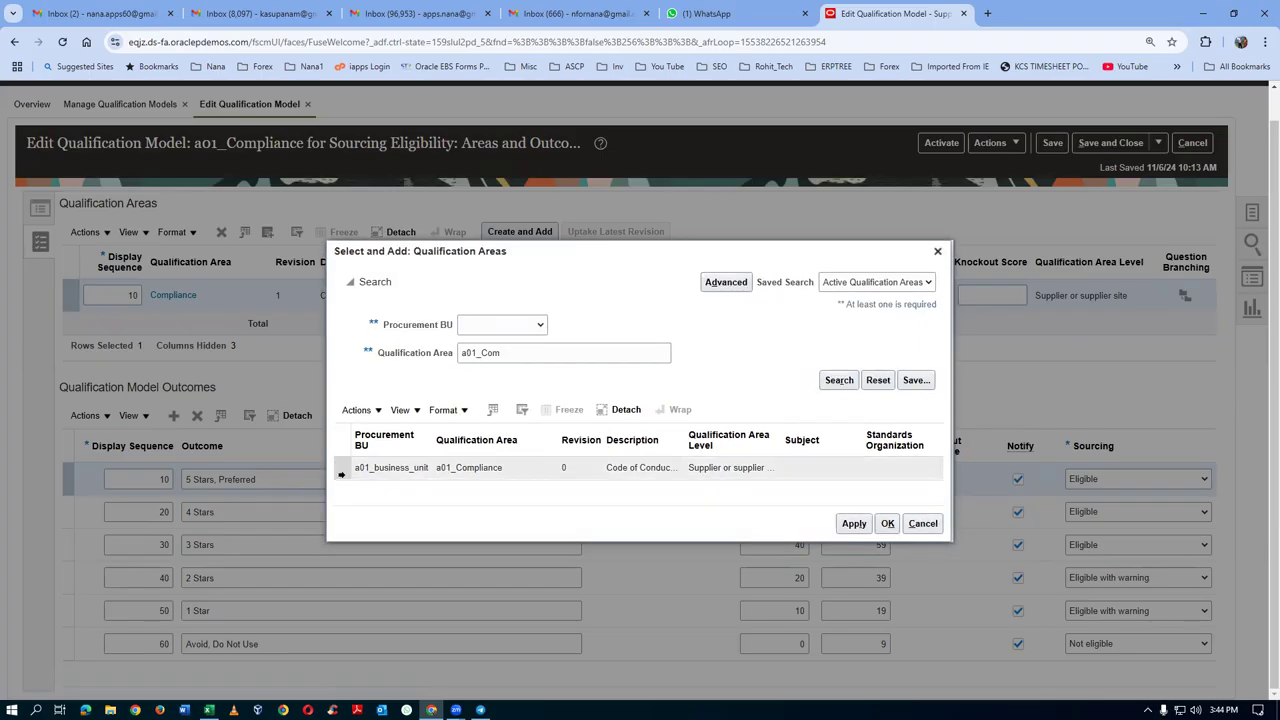
pyautogui.click(888, 527)
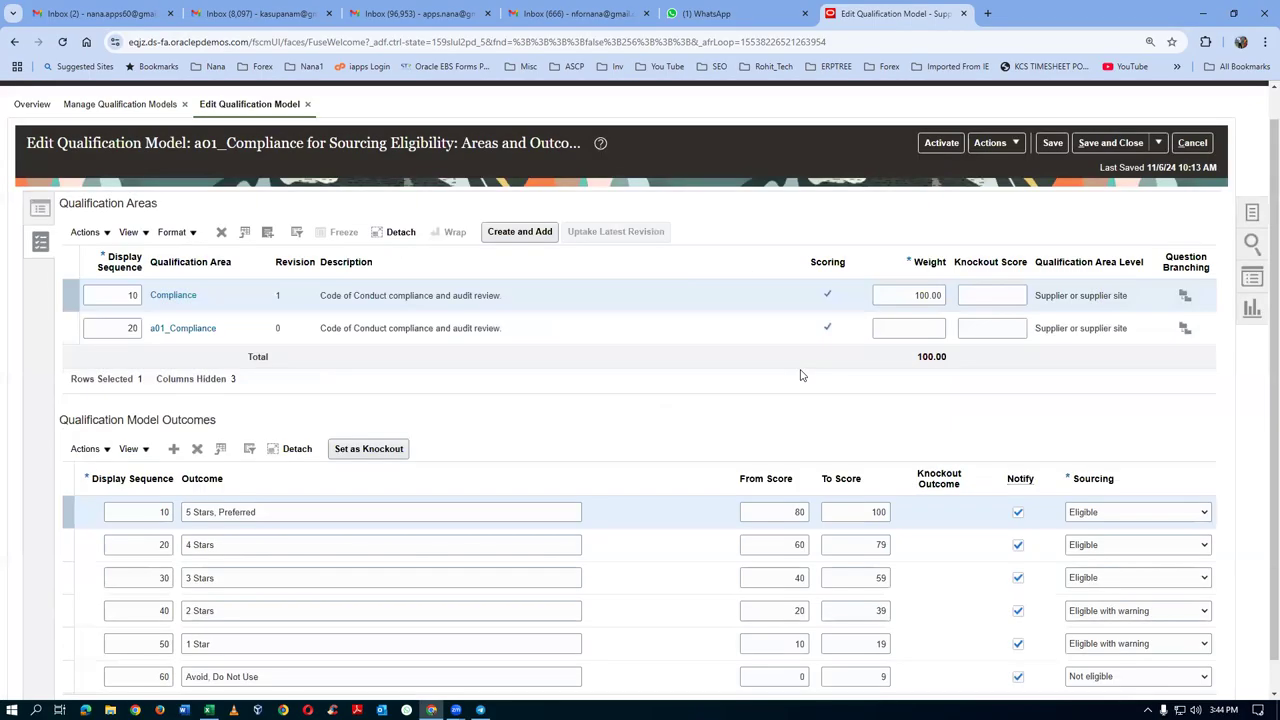
pyautogui.click(1052, 143)
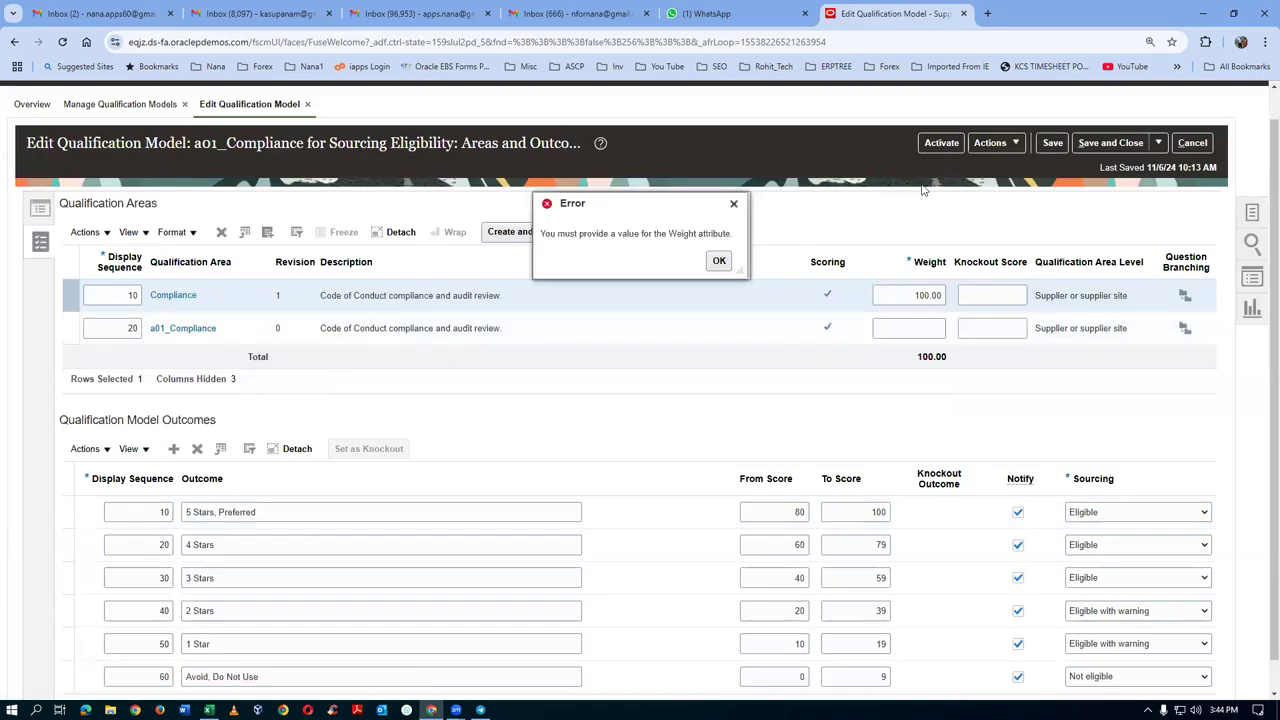
pyautogui.click(720, 262)
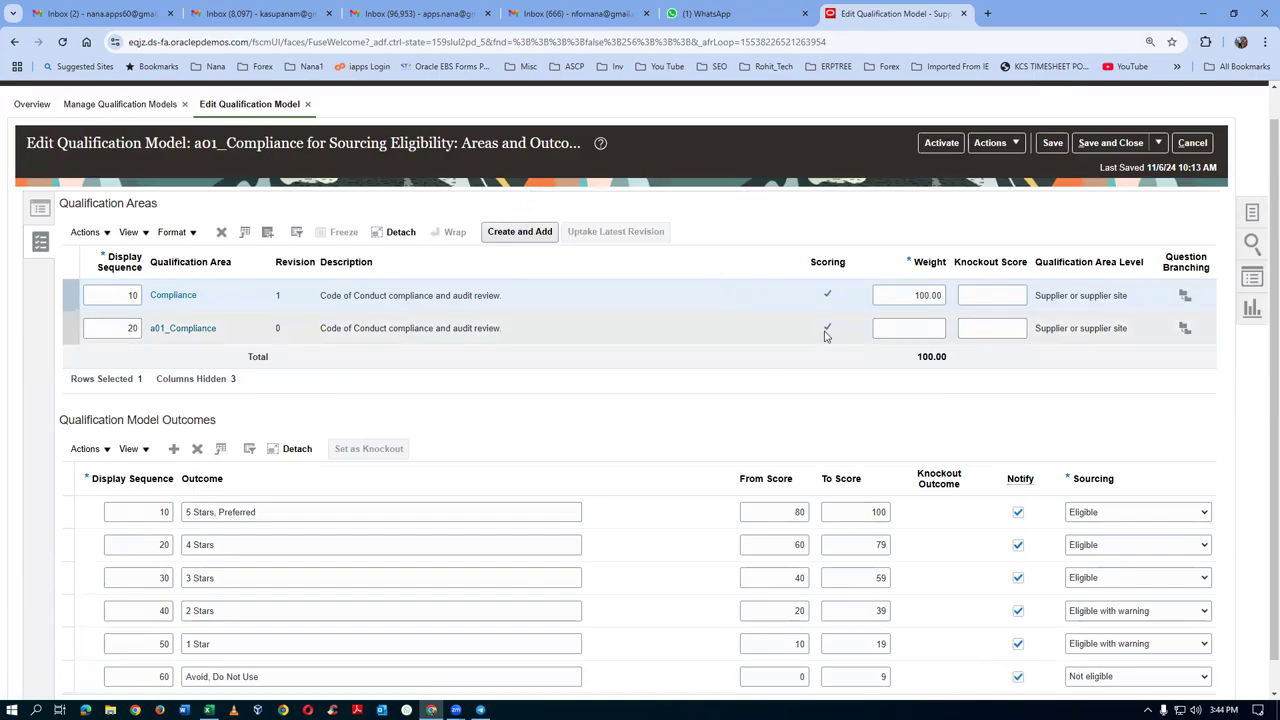
pyautogui.click(896, 326)
pyautogui.write('100')
pyautogui.press('Tab')
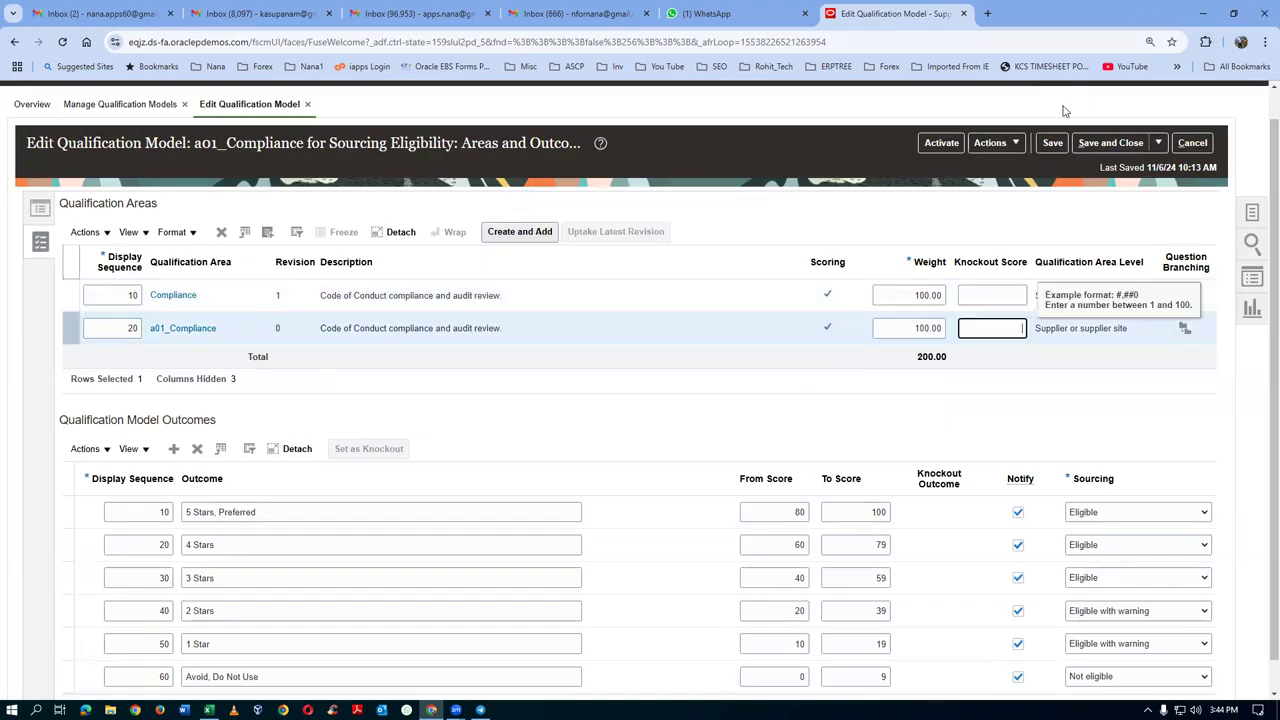
pyautogui.click(1054, 144)
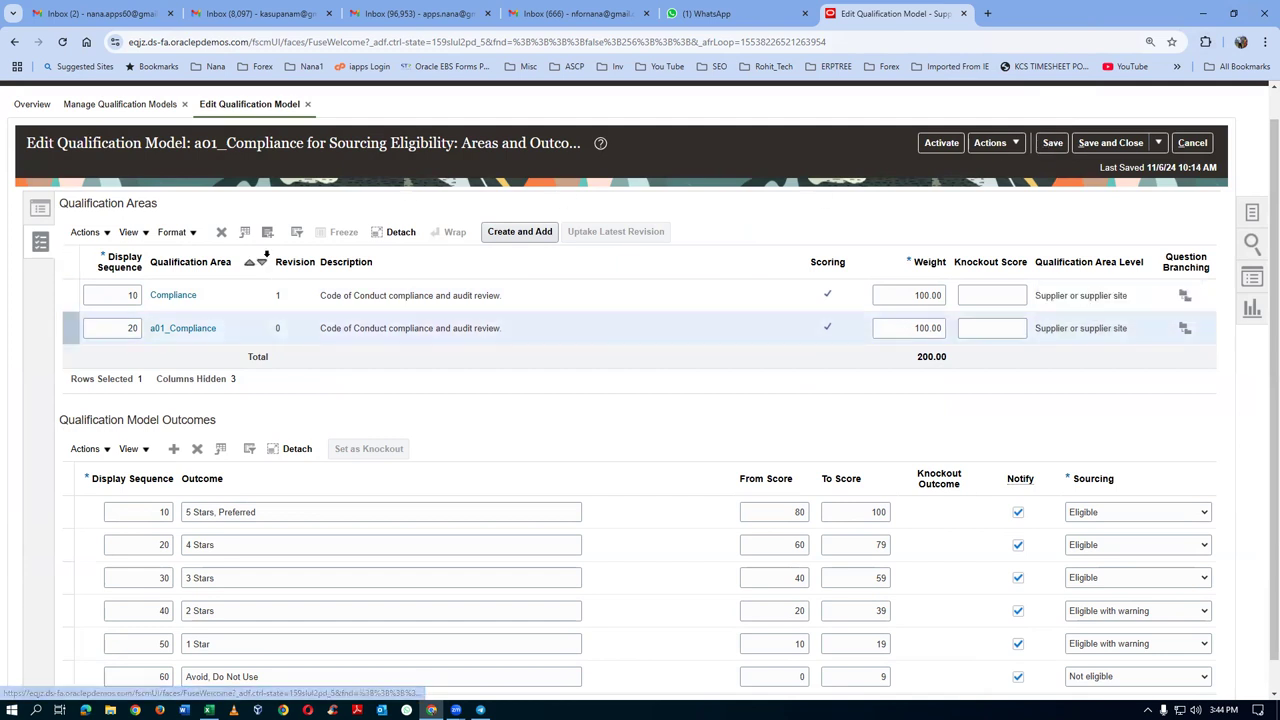
# - Delete the original Compliance area from the model and save
pyautogui.click(67, 296)
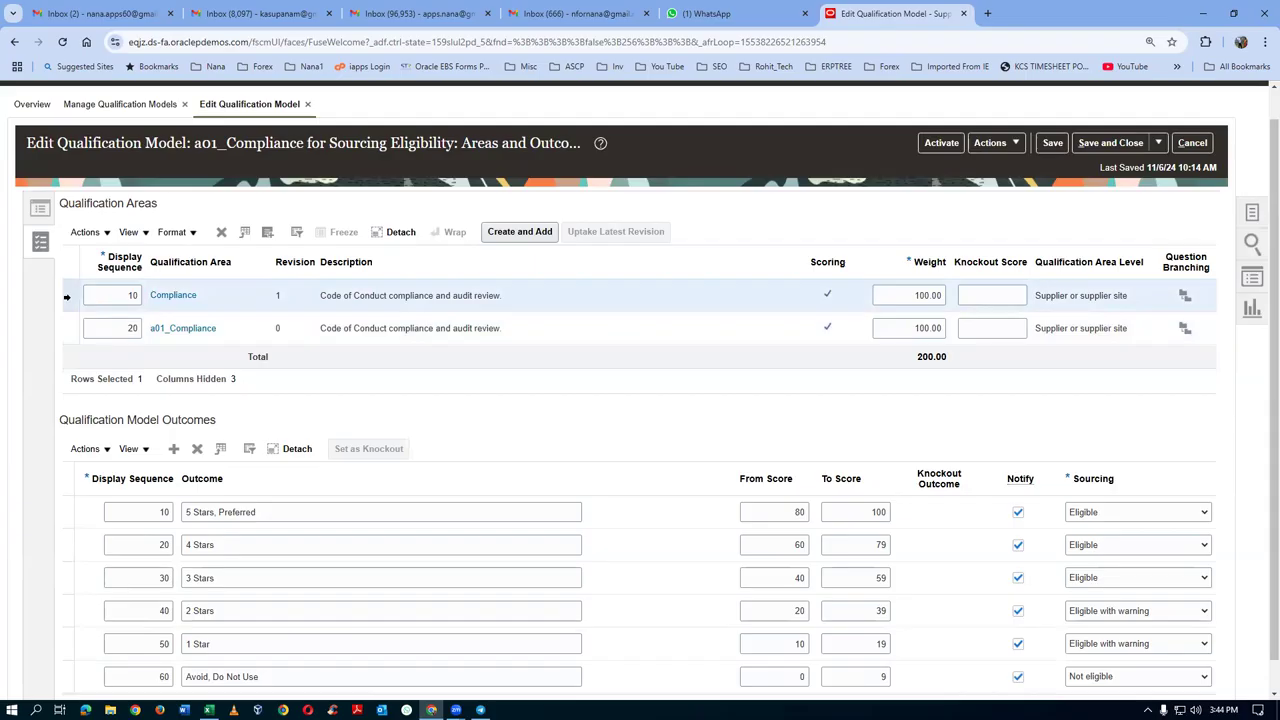
pyautogui.click(221, 232)
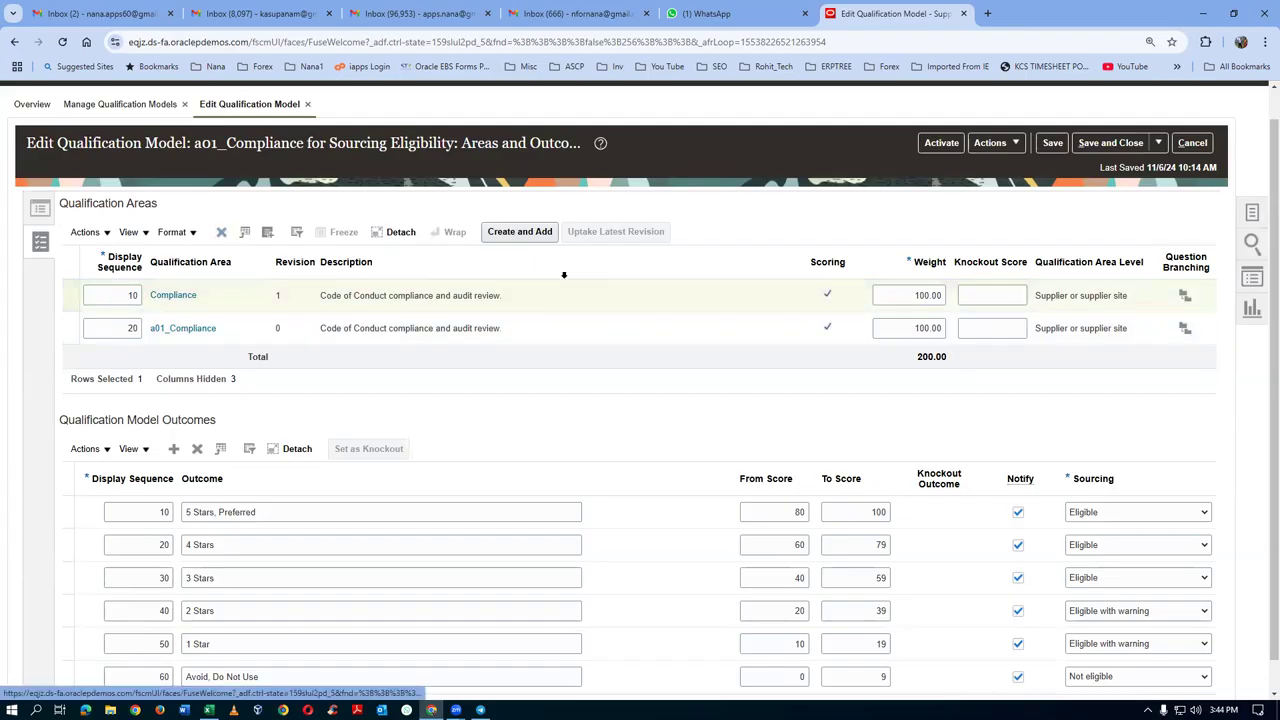
pyautogui.click(1058, 145)
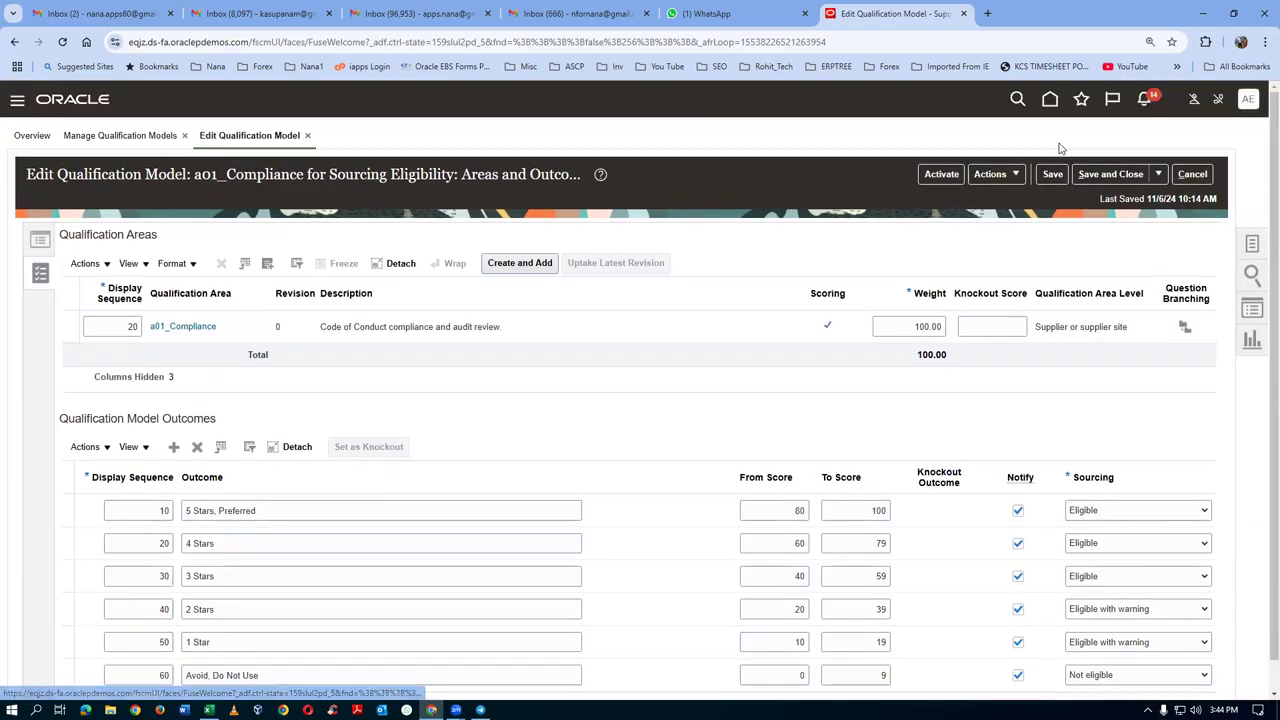
# - Change a01_Compliance's display sequence from 20 to 10, save, and review the six outcomes
pyautogui.click(148, 328)
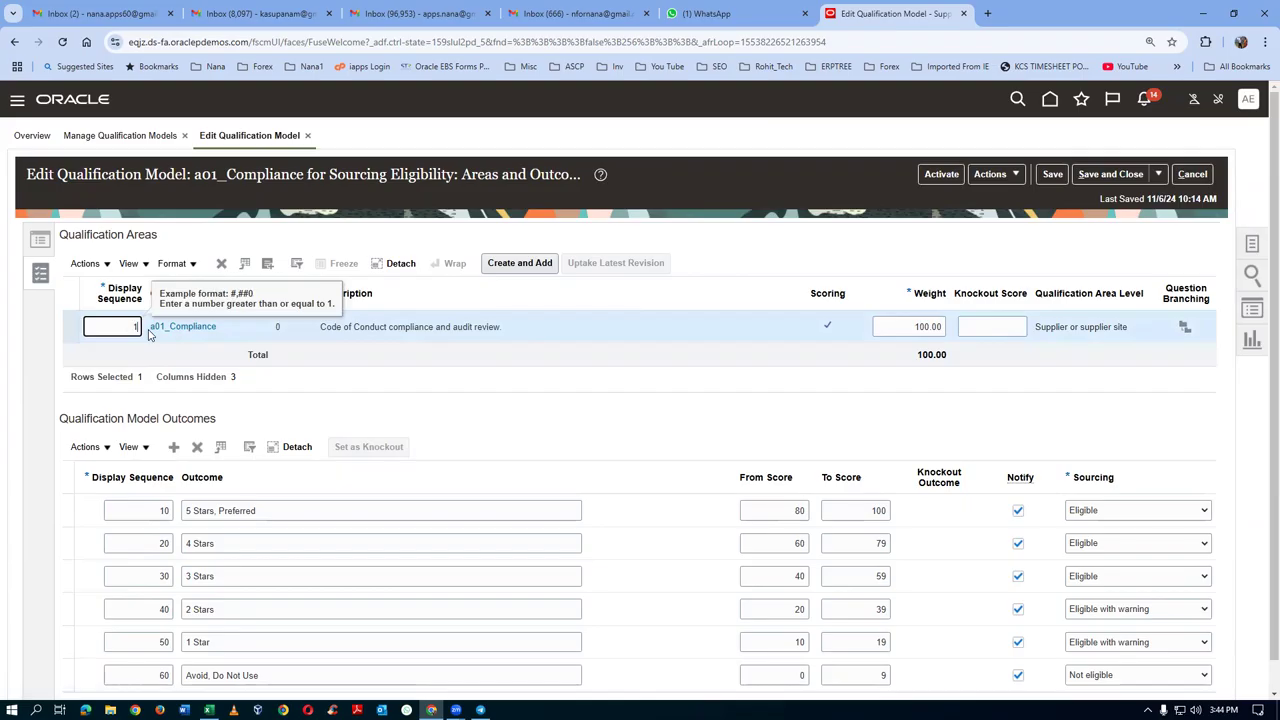
pyautogui.press('Tab')
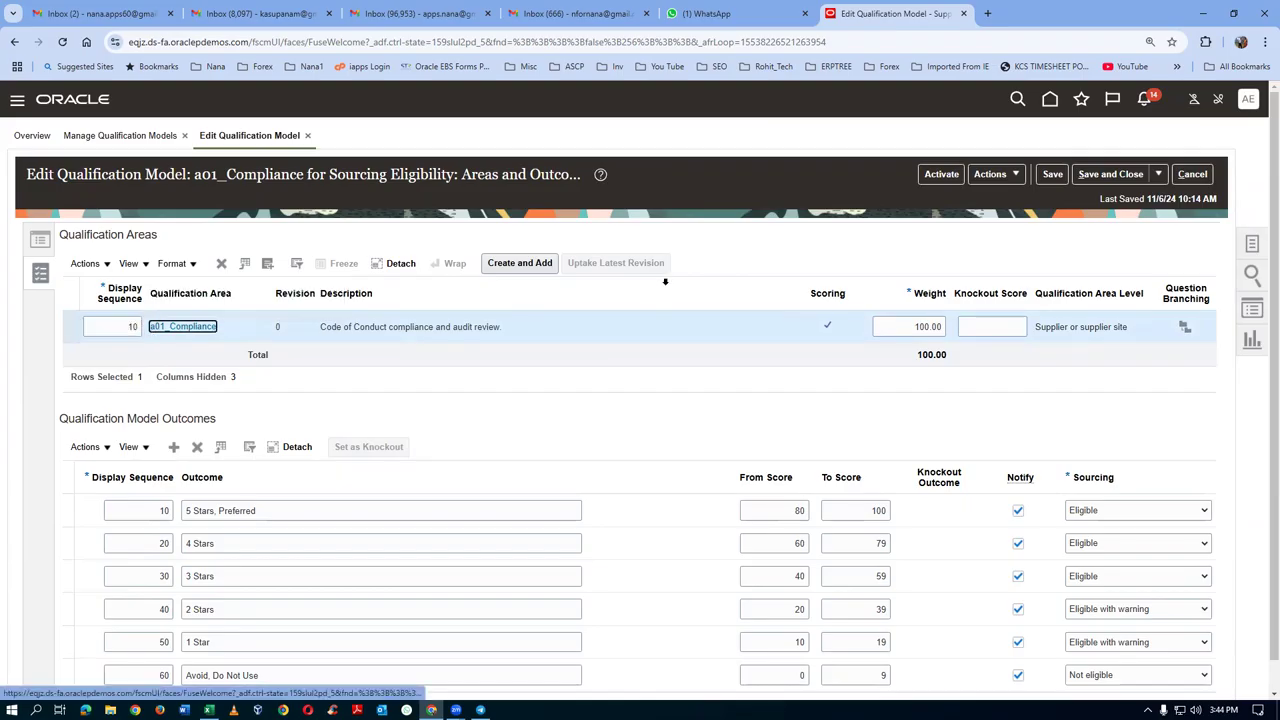
pyautogui.click(1054, 176)
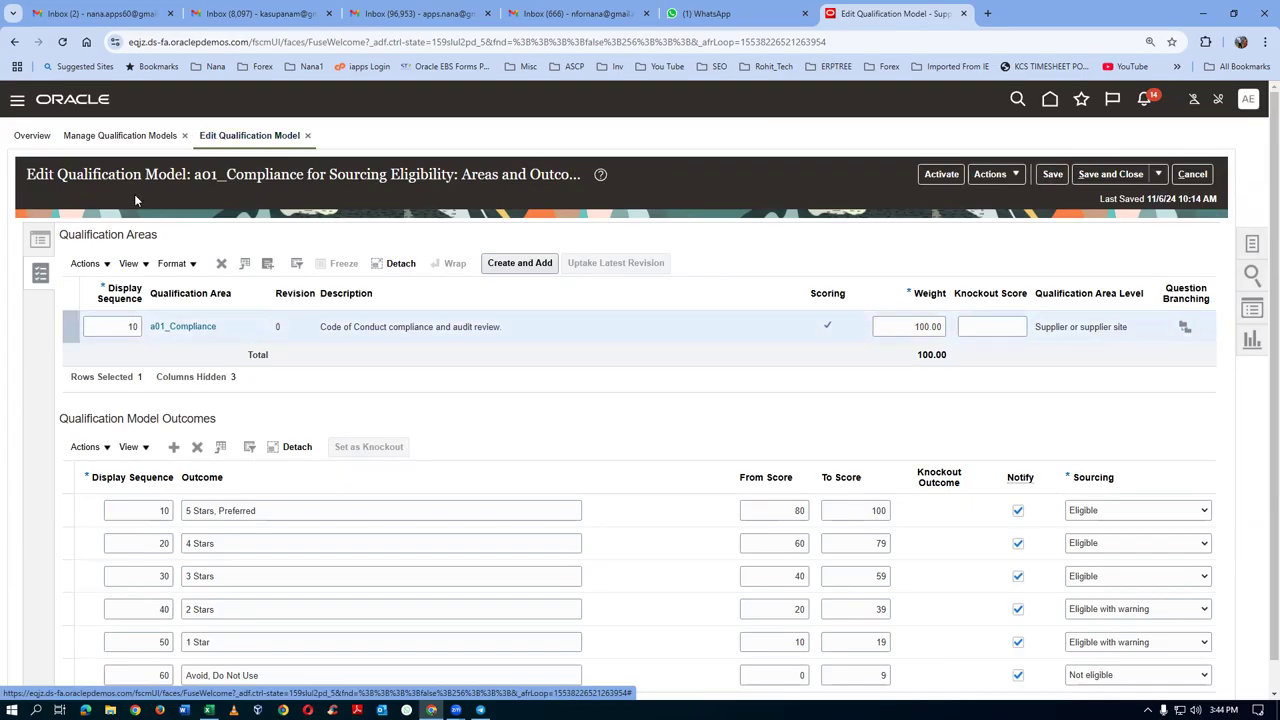
pyautogui.scroll(-1, 600, 400)
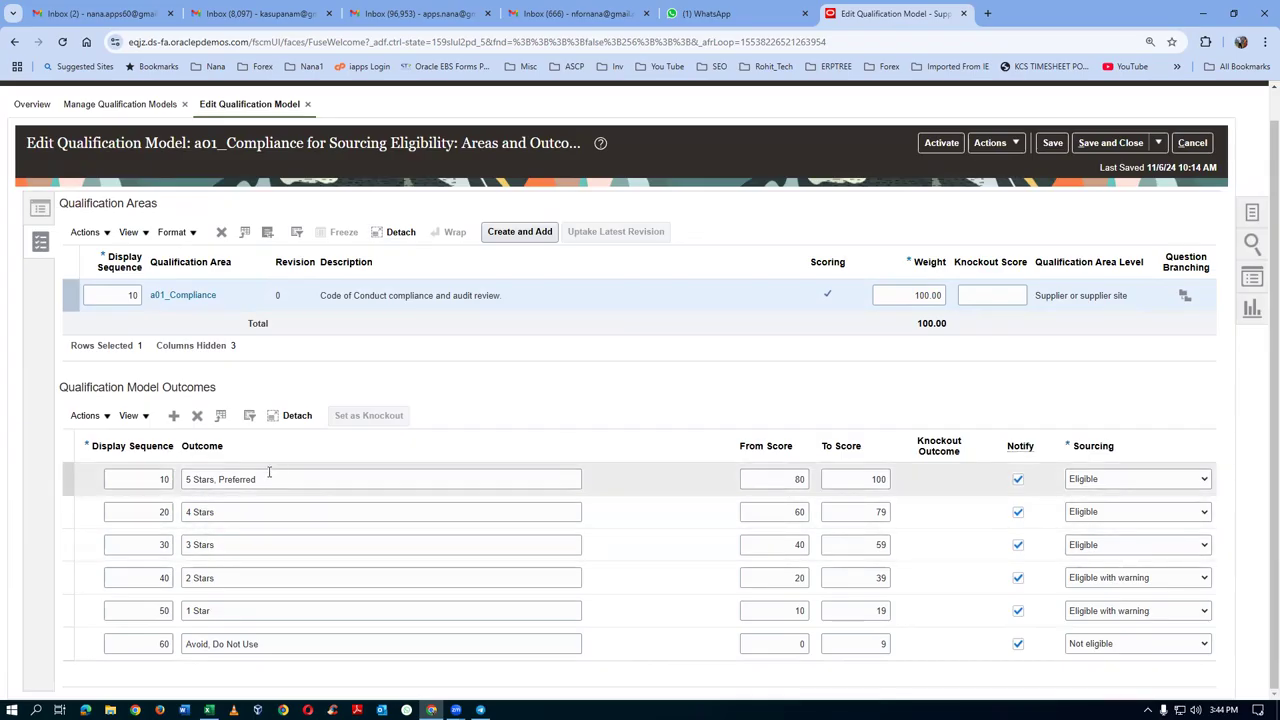
pyautogui.click(199, 645)
pyautogui.scroll(1, 200, 645)
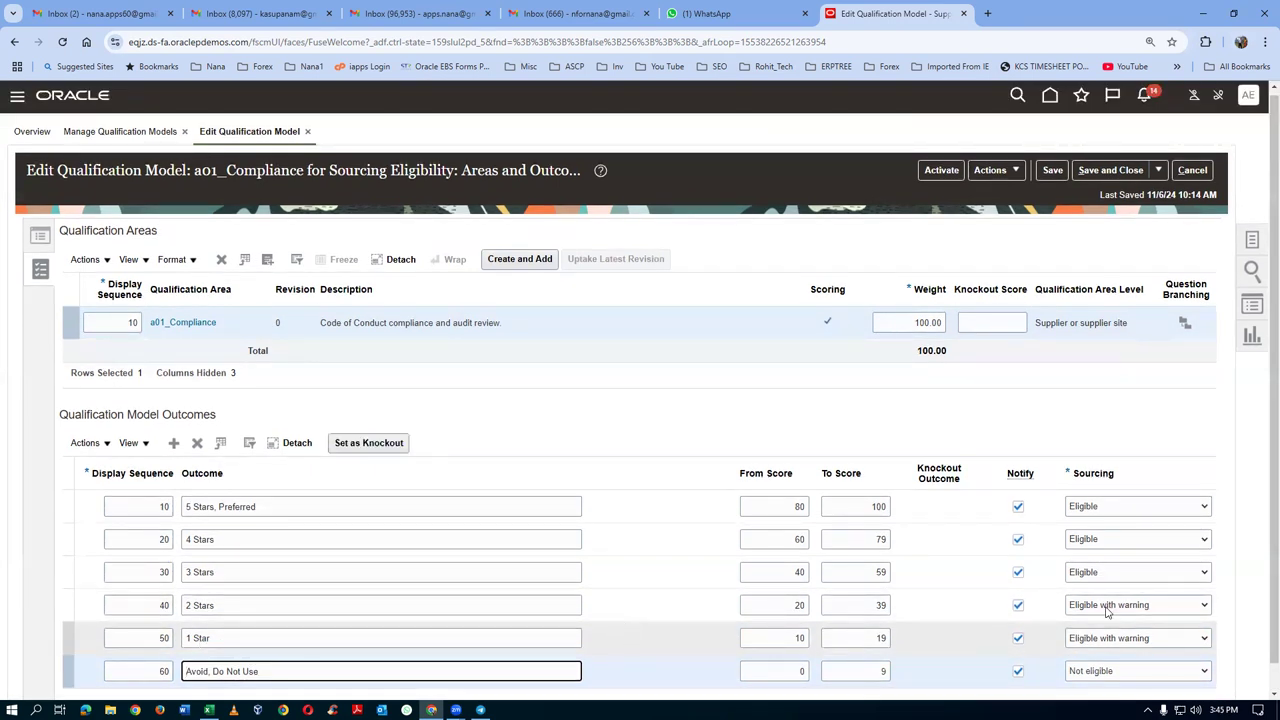
pyautogui.scroll(-1, 1262, 510)
pyautogui.scroll(-1, 1262, 510)
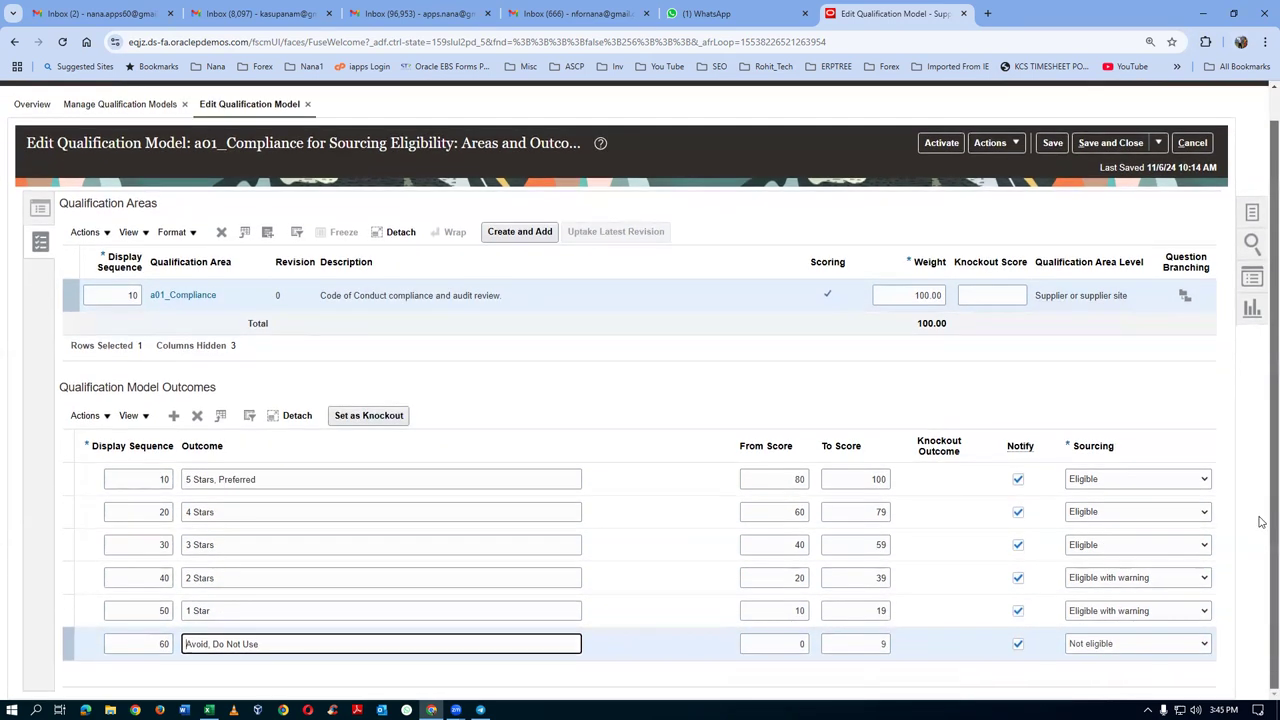
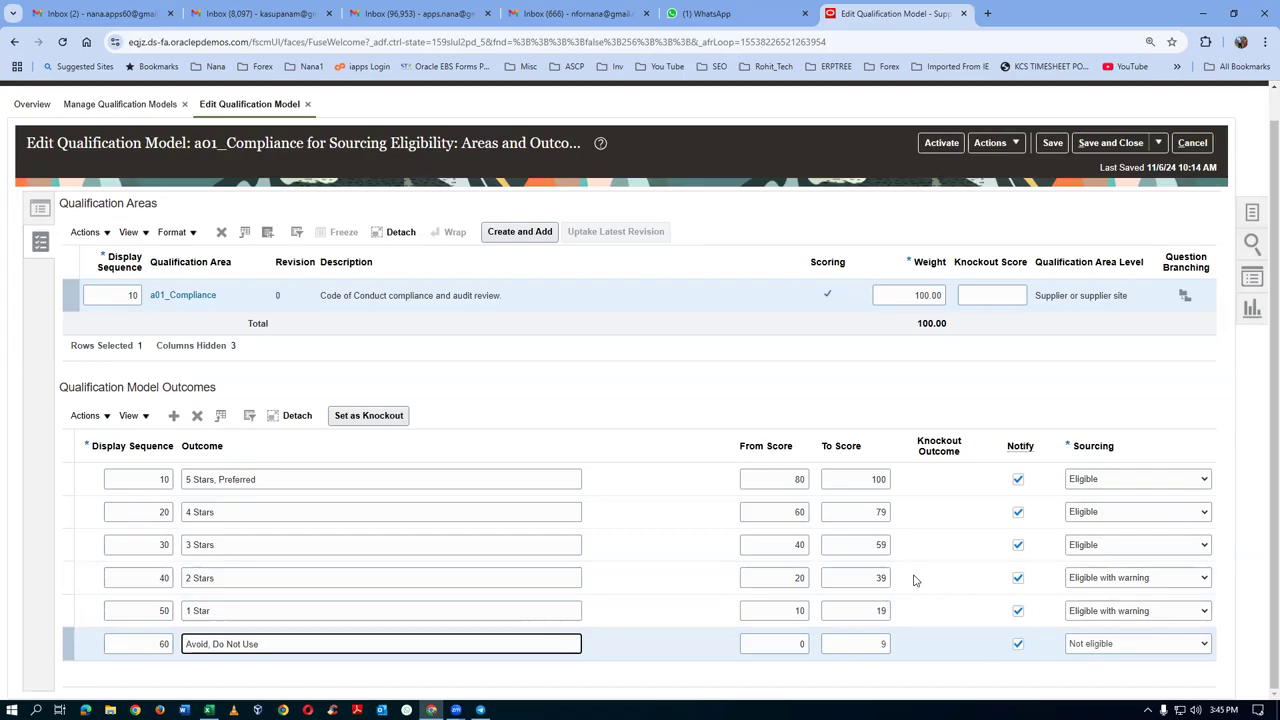
# - Save the a01_Compliance for Sourcing Eligibility model, activate it, and save and close it
pyautogui.click(648, 390)
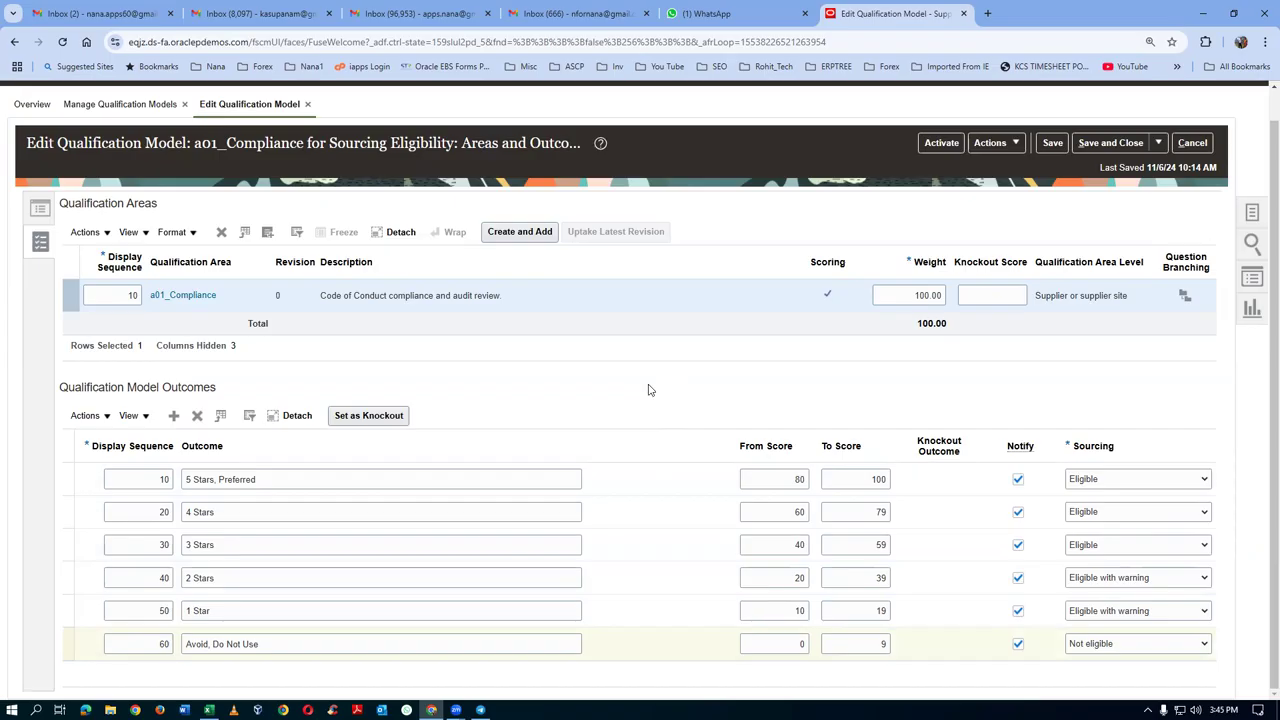
pyautogui.click(40, 210)
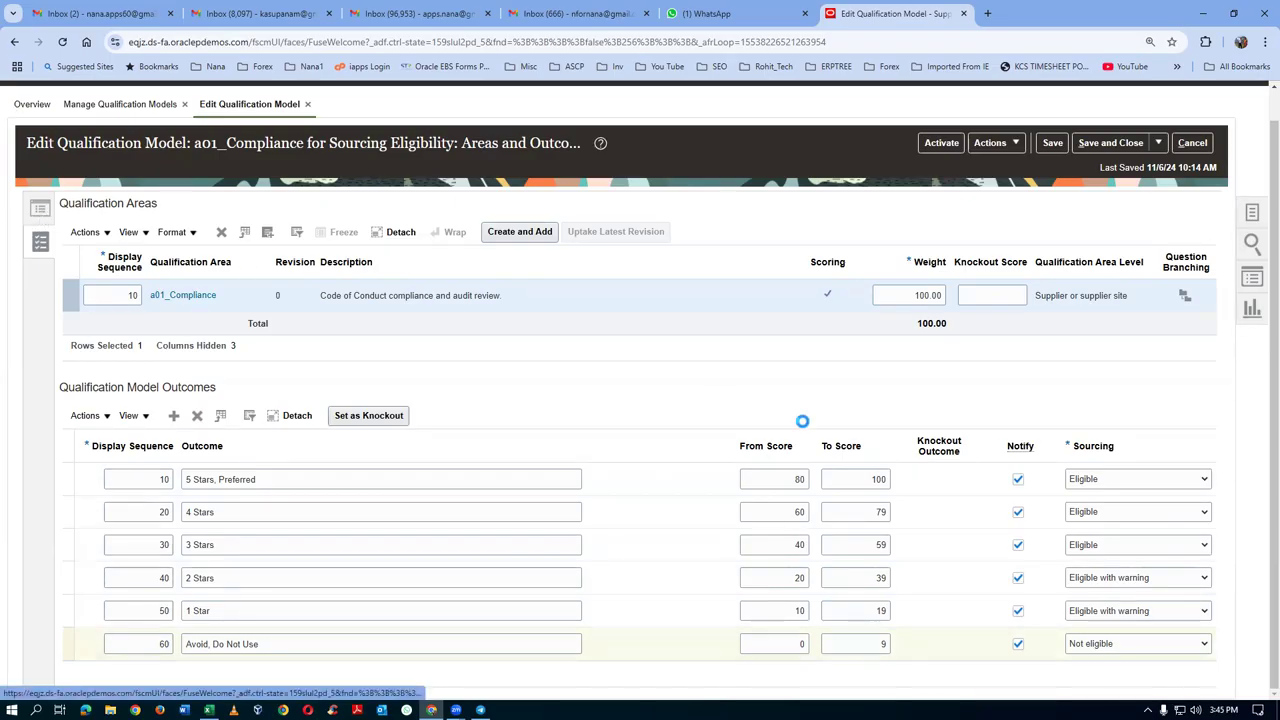
pyautogui.click(1058, 146)
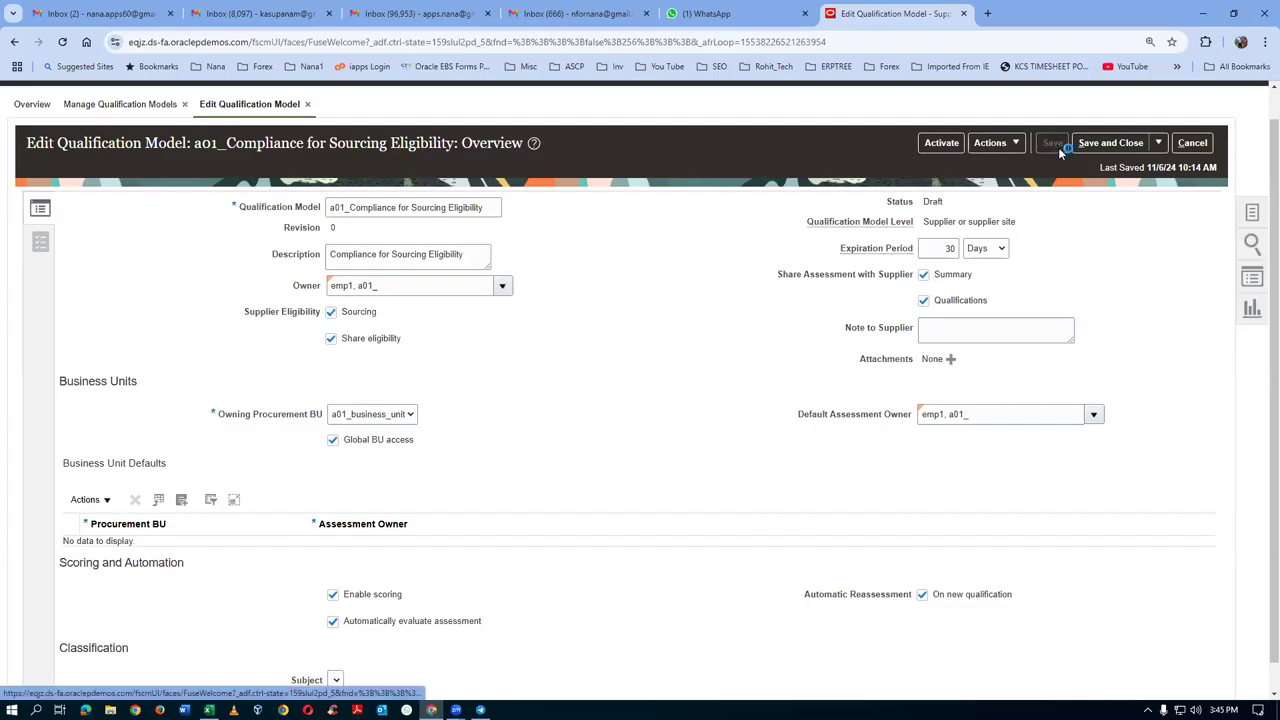
pyautogui.click(941, 142)
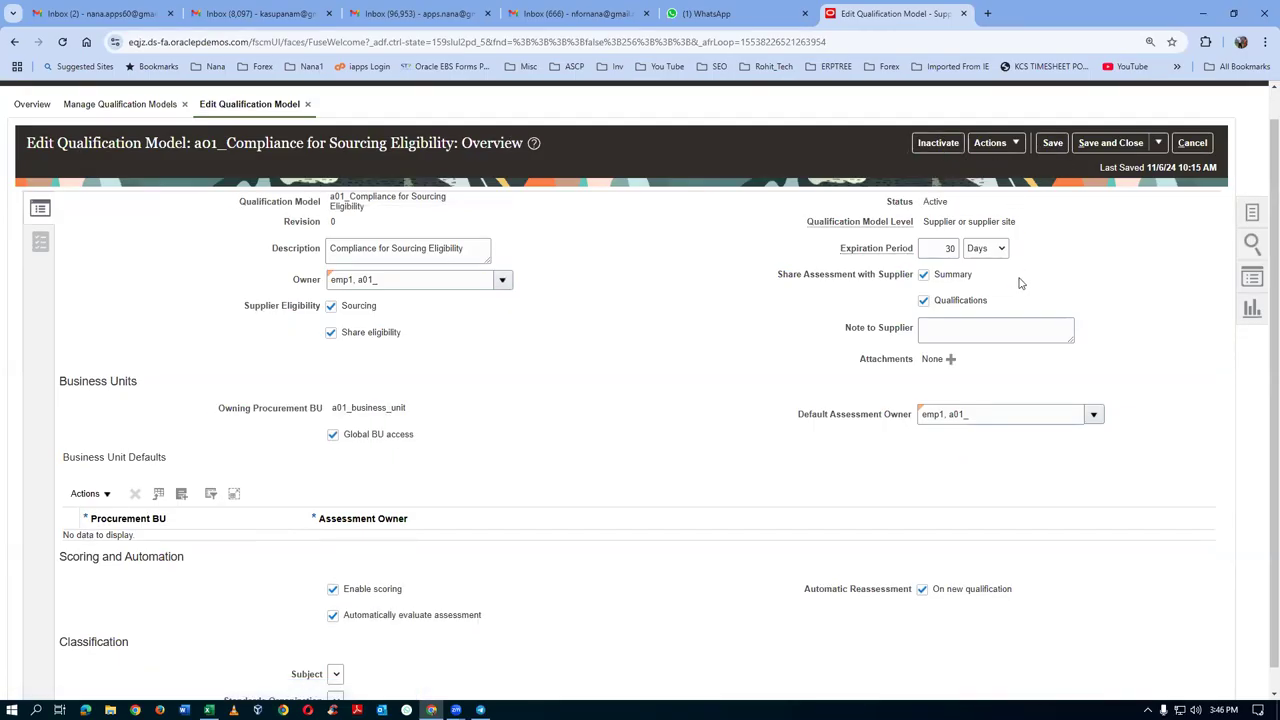
pyautogui.click(1110, 143)
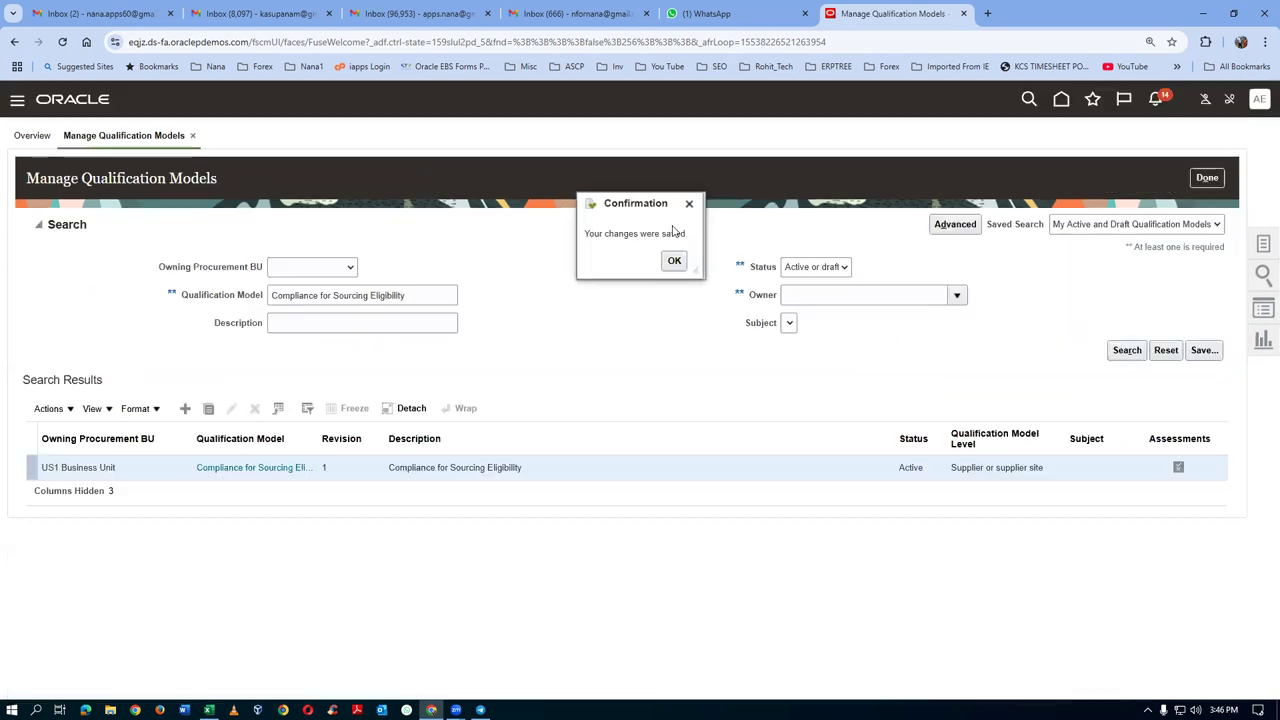
pyautogui.click(670, 261)
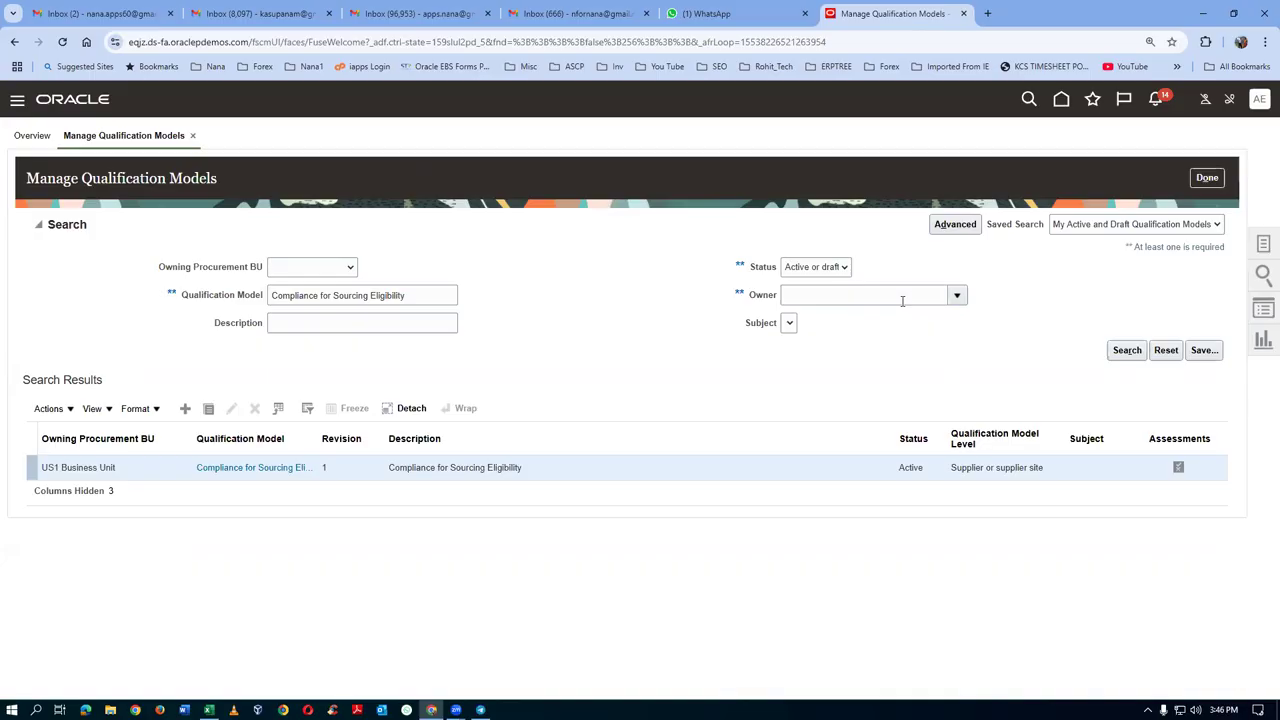
pyautogui.hotkey('alt', 'Tab')
pyautogui.scroll(4, 839, 315)
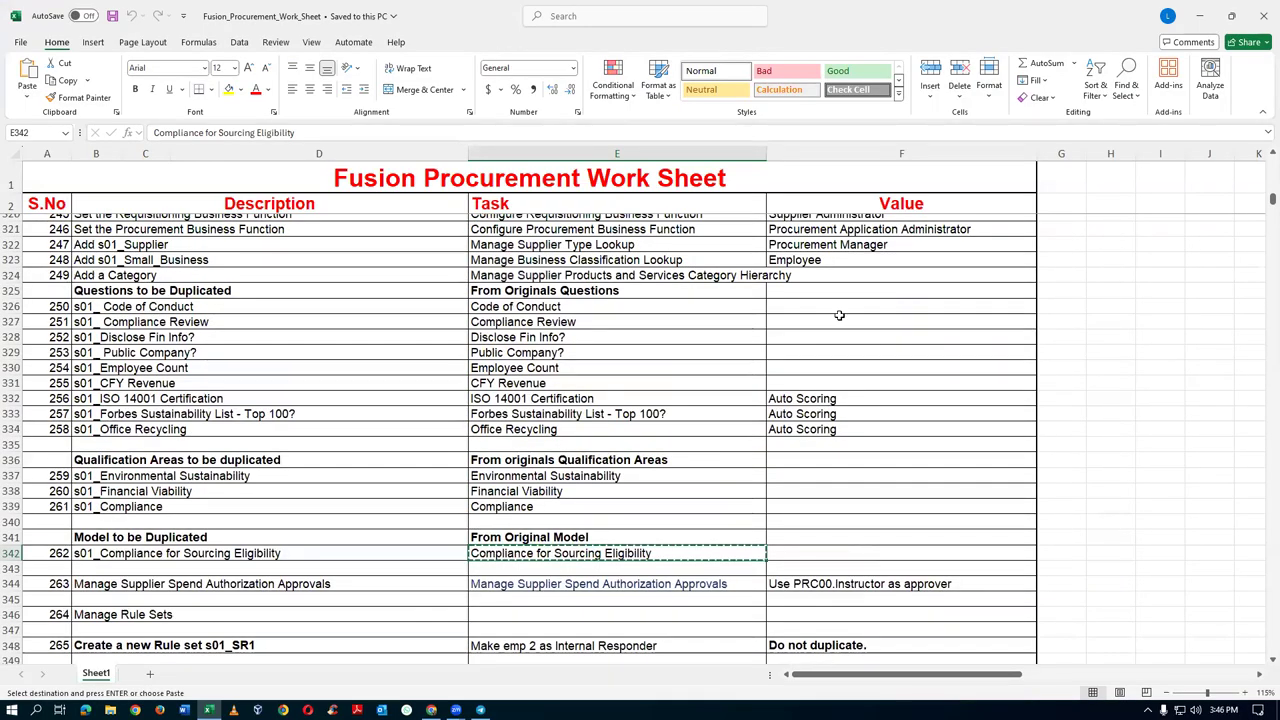
# - Review the original questions (E326–E334) and areas (E337–E339), then select the Manage Rule Sets task
pyautogui.click(592, 304)
pyautogui.moveTo(592, 304); pyautogui.dragTo(606, 429)
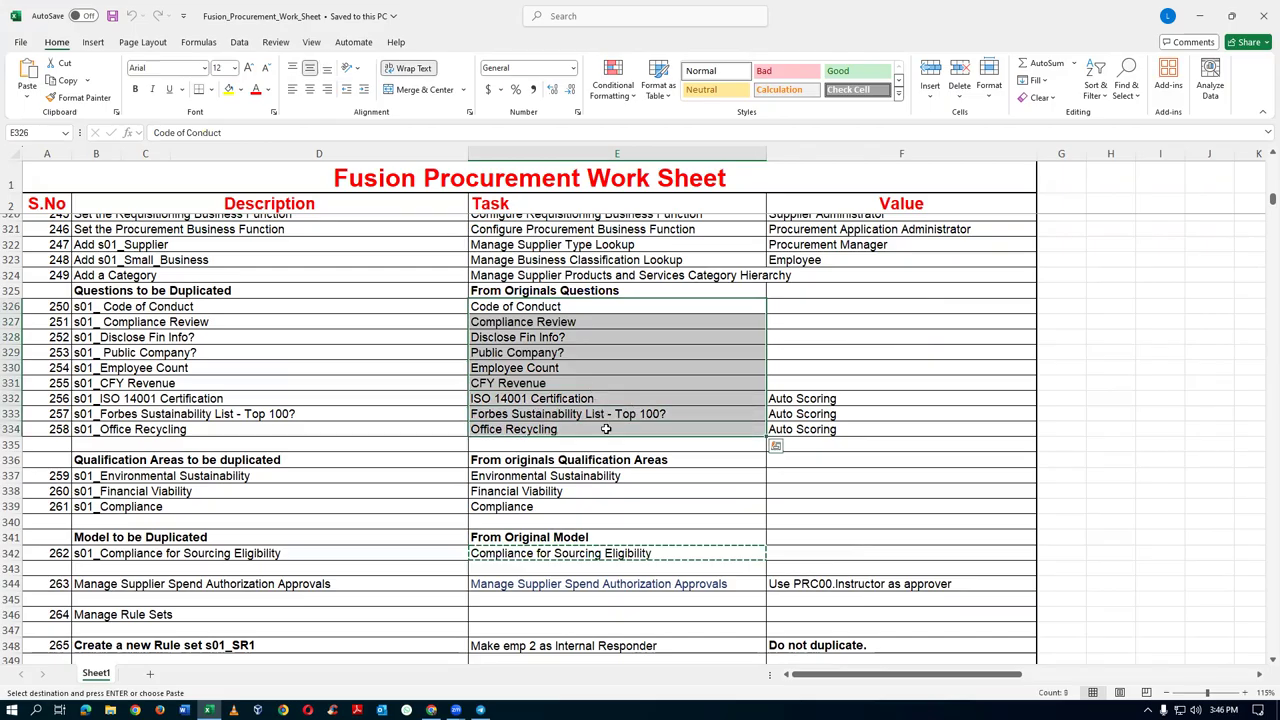
pyautogui.scroll(-3, 606, 429)
pyautogui.moveTo(627, 340); pyautogui.dragTo(625, 368)
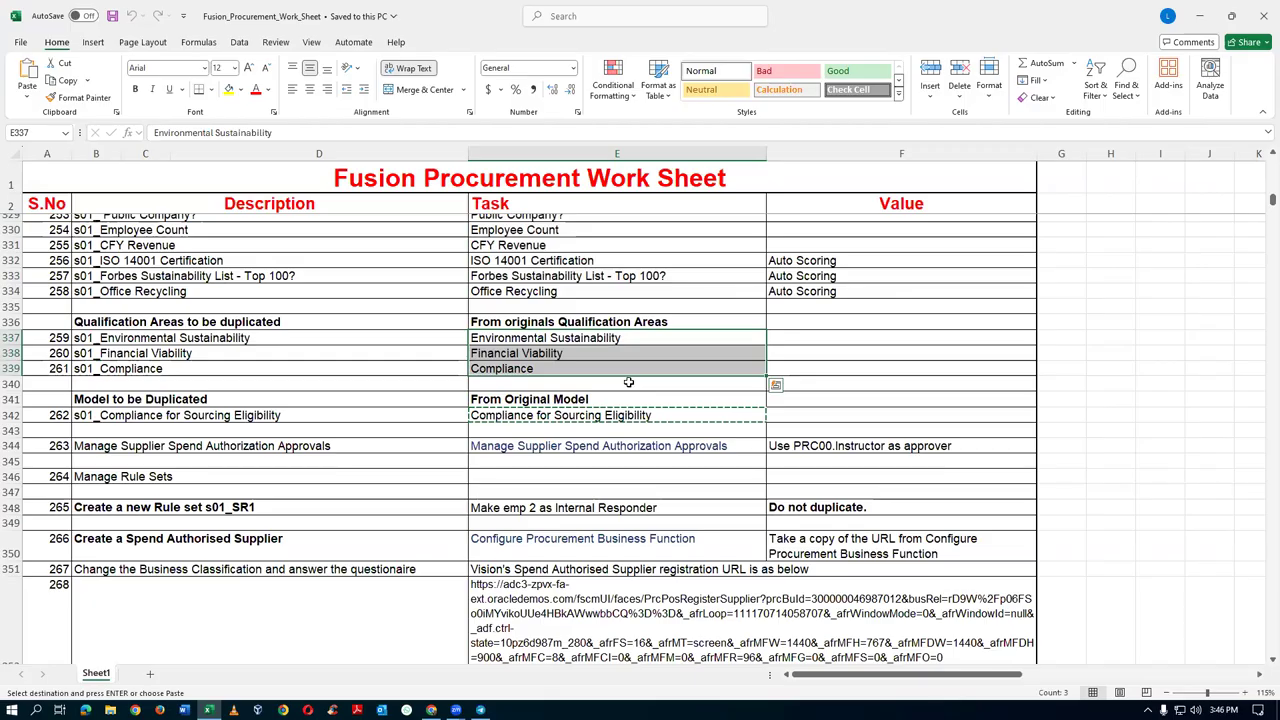
pyautogui.click(680, 426)
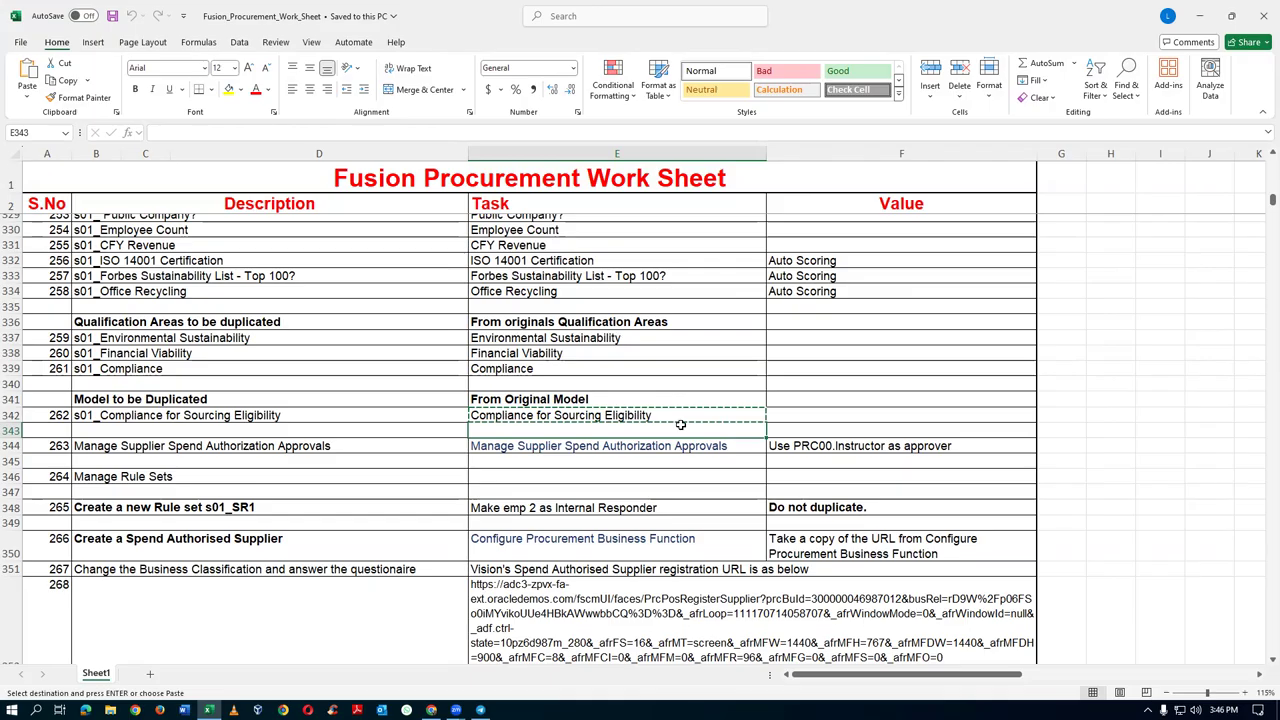
pyautogui.click(115, 476)
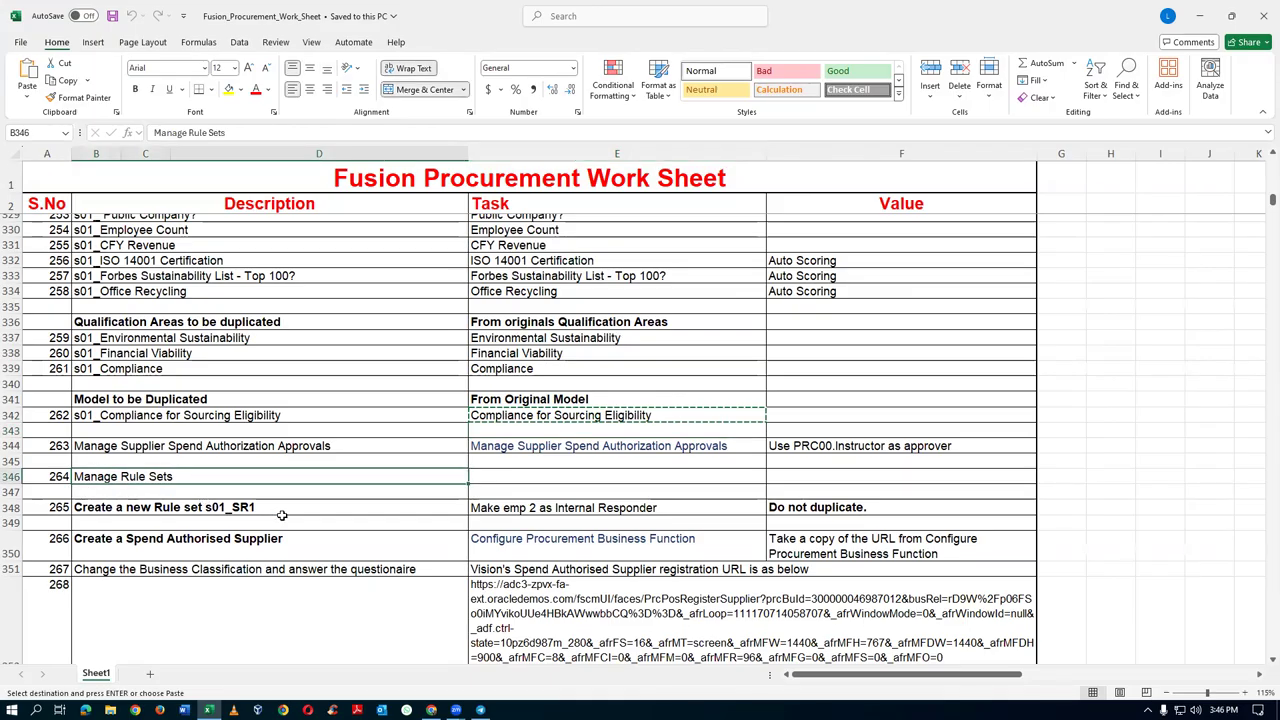
pyautogui.hotkey('alt', 'Tab')
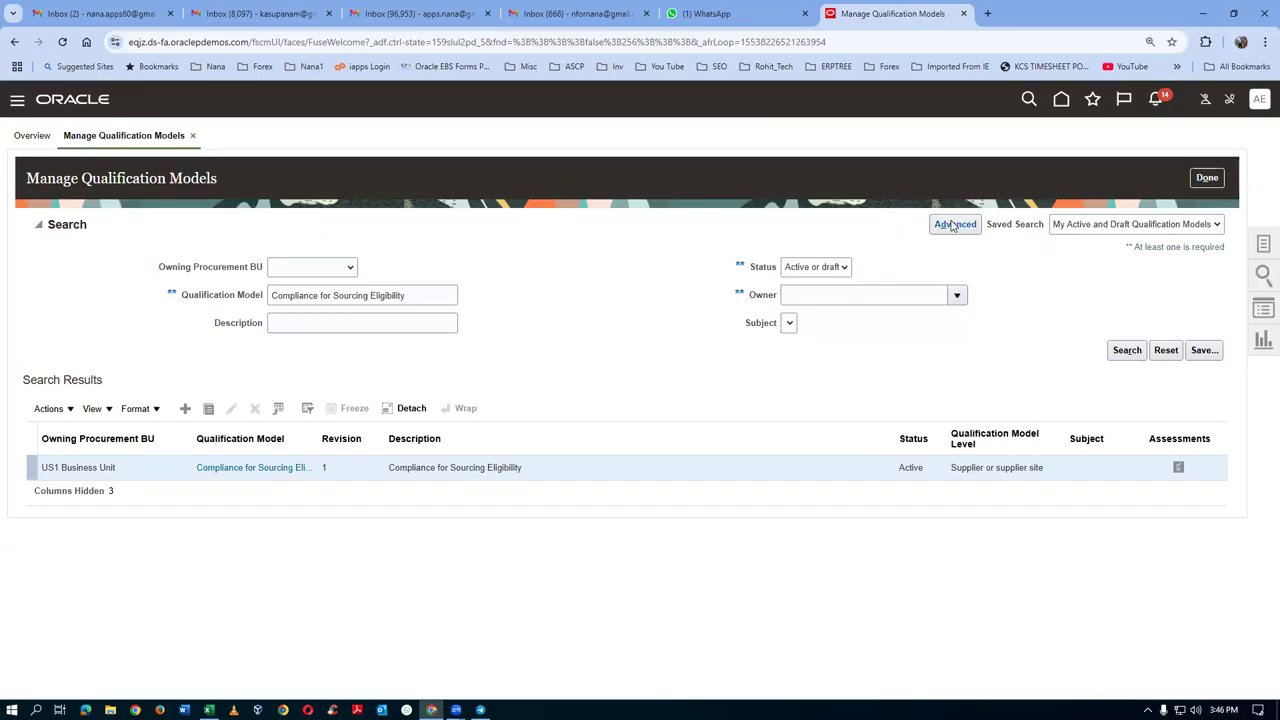
# - Duplicate the Supplier Qualification browser tab and open Manage Rule Sets in the original tab
pyautogui.click(1200, 178)
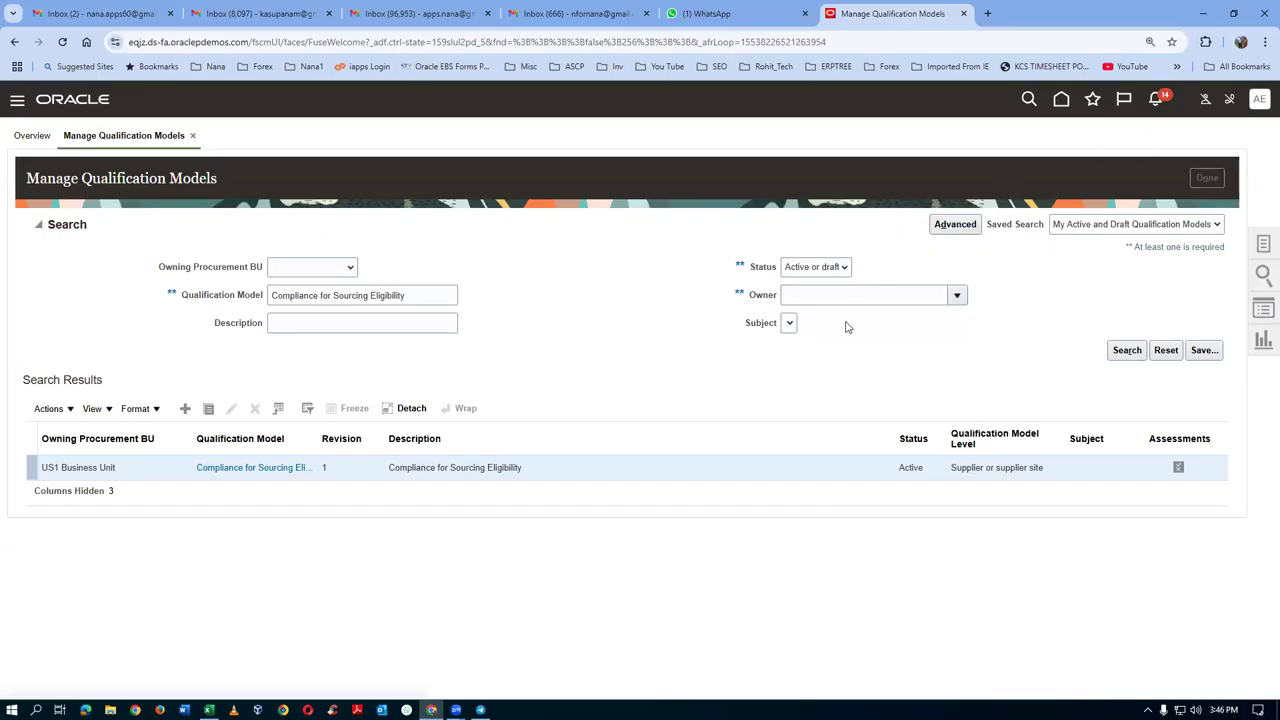
pyautogui.click(1262, 246)
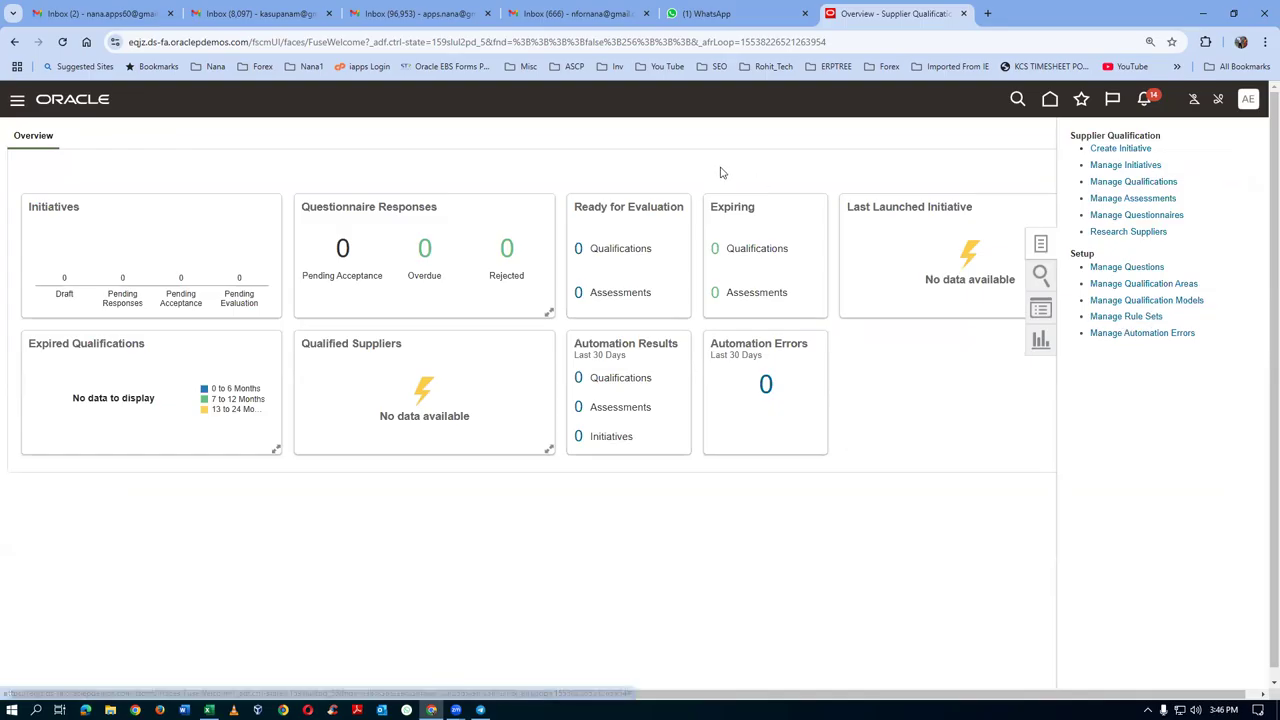
pyautogui.rightClick(903, 20)
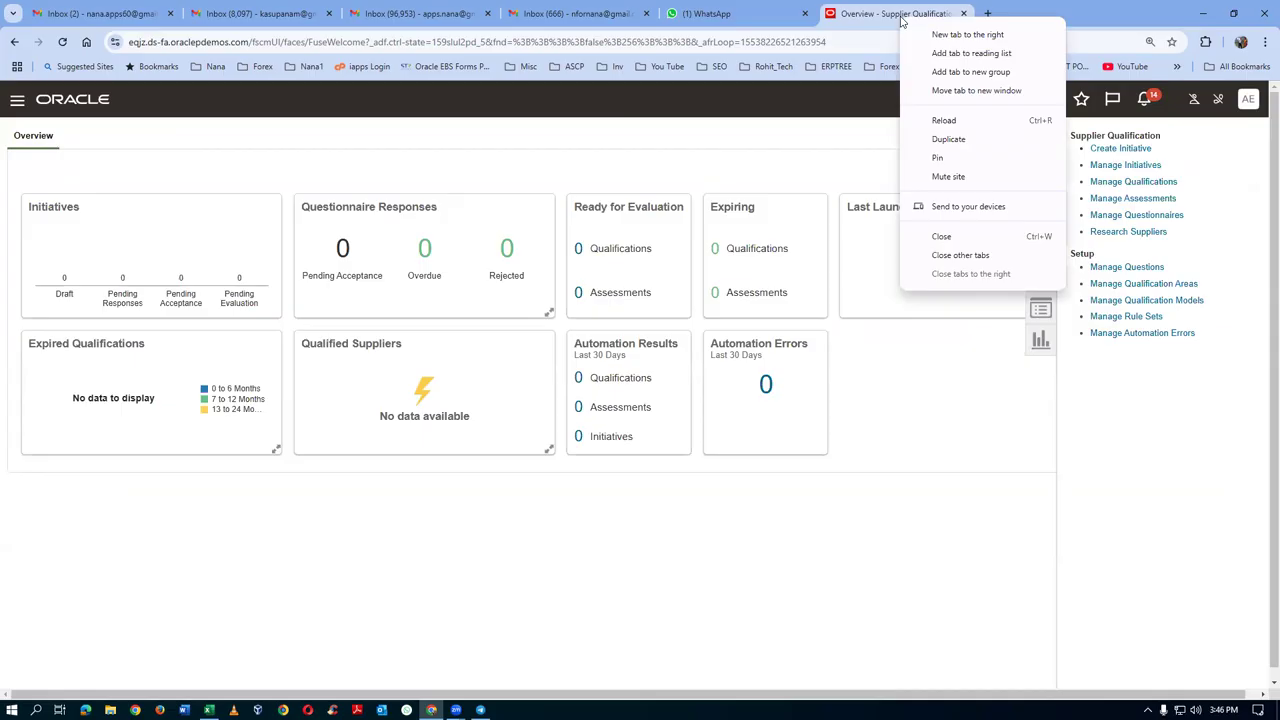
pyautogui.click(955, 141)
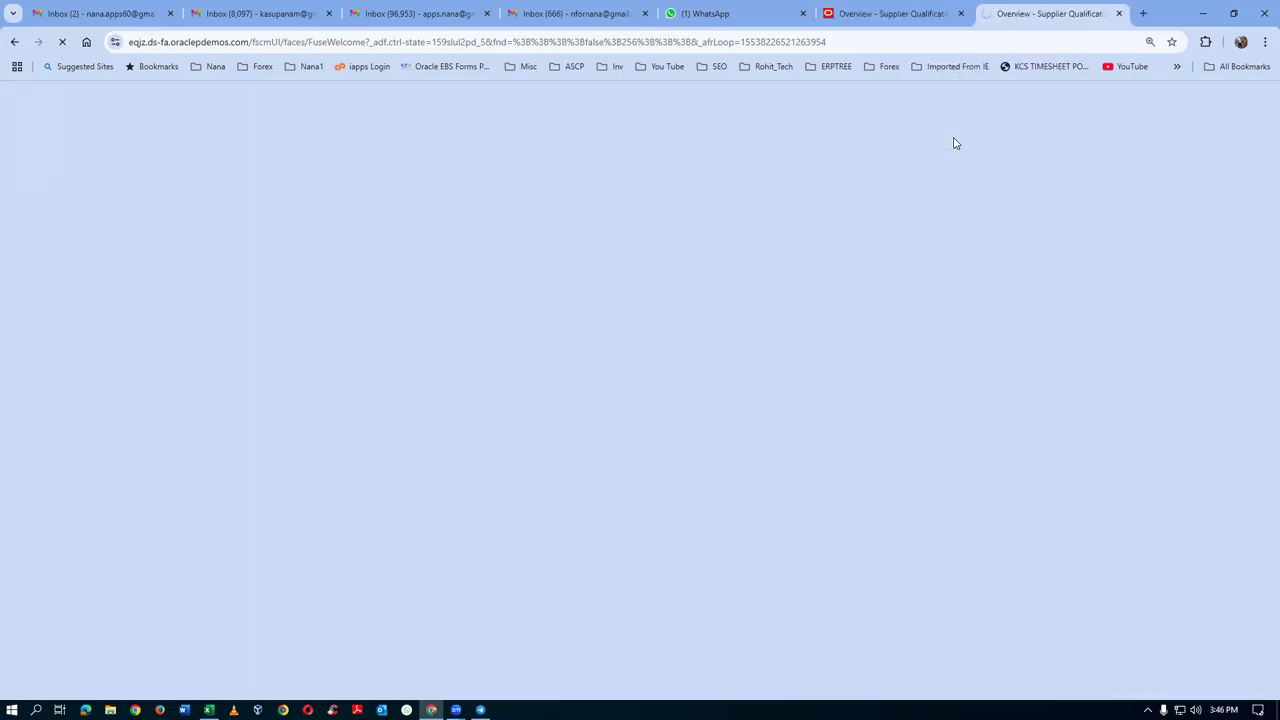
pyautogui.click(895, 14)
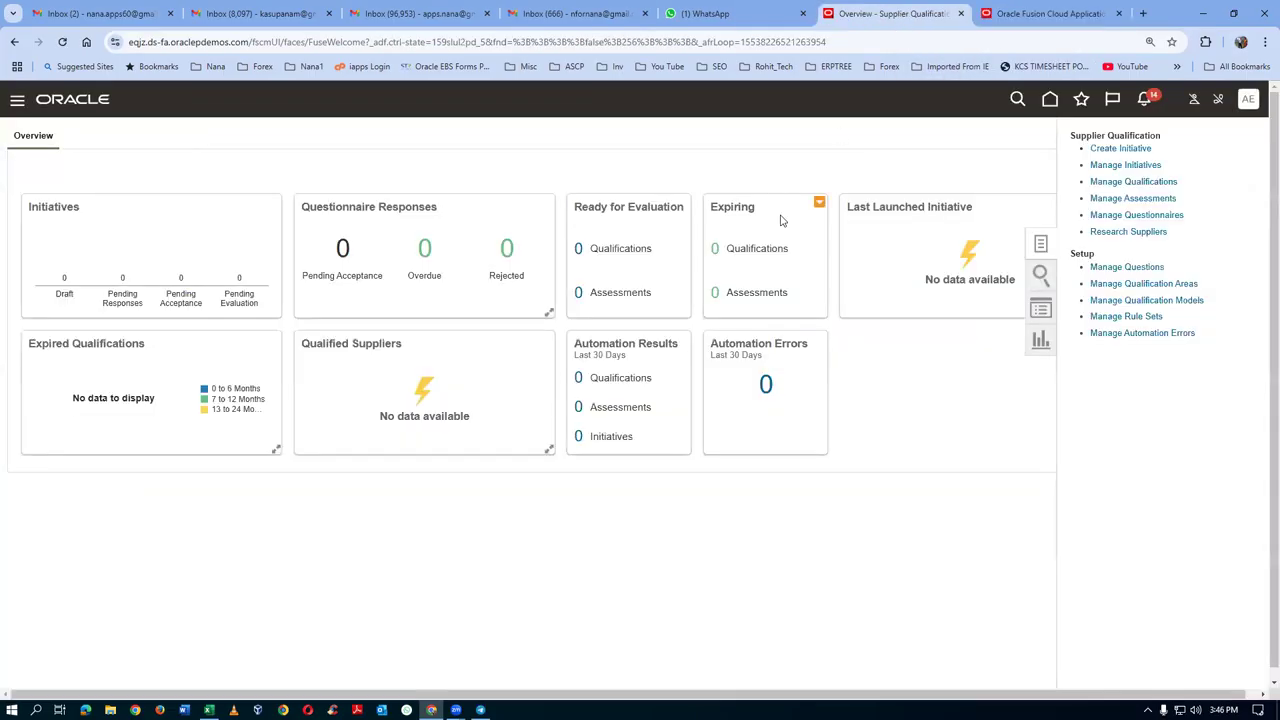
pyautogui.click(1100, 316)
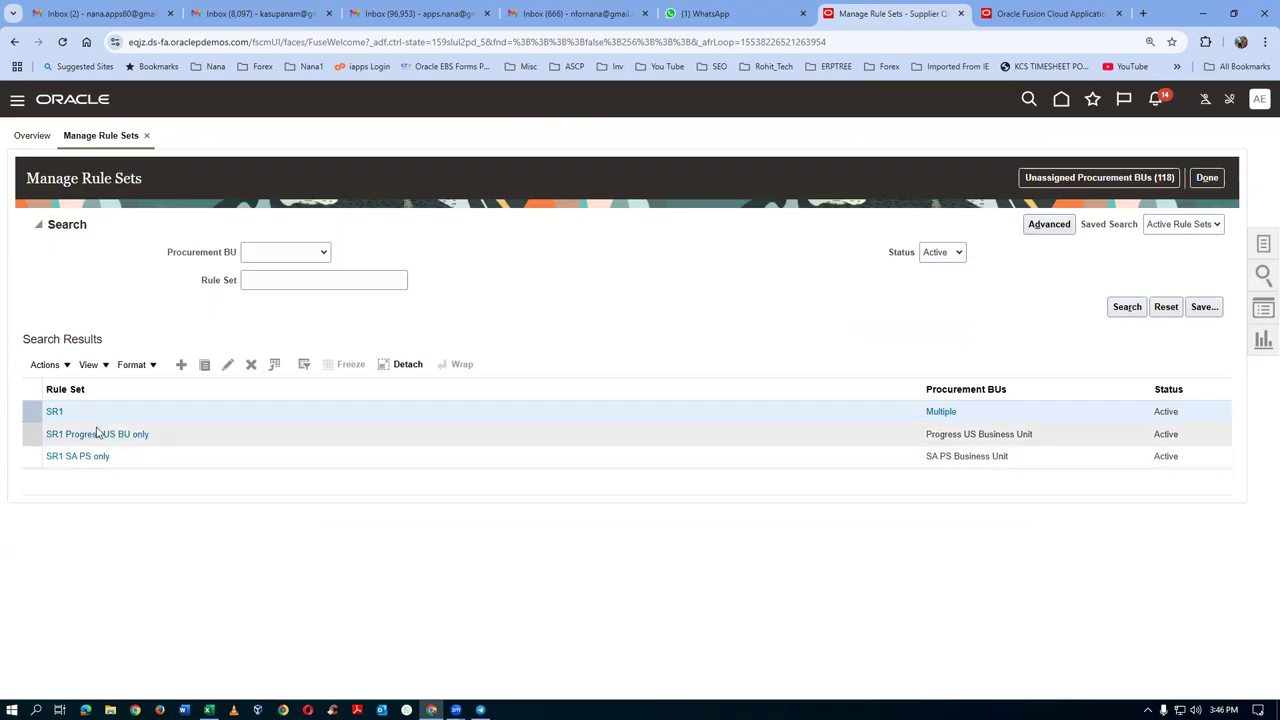
# - Open rule set SR1 in one tab and the Manage Rule Sets list in the duplicate tab
pyautogui.click(53, 412)
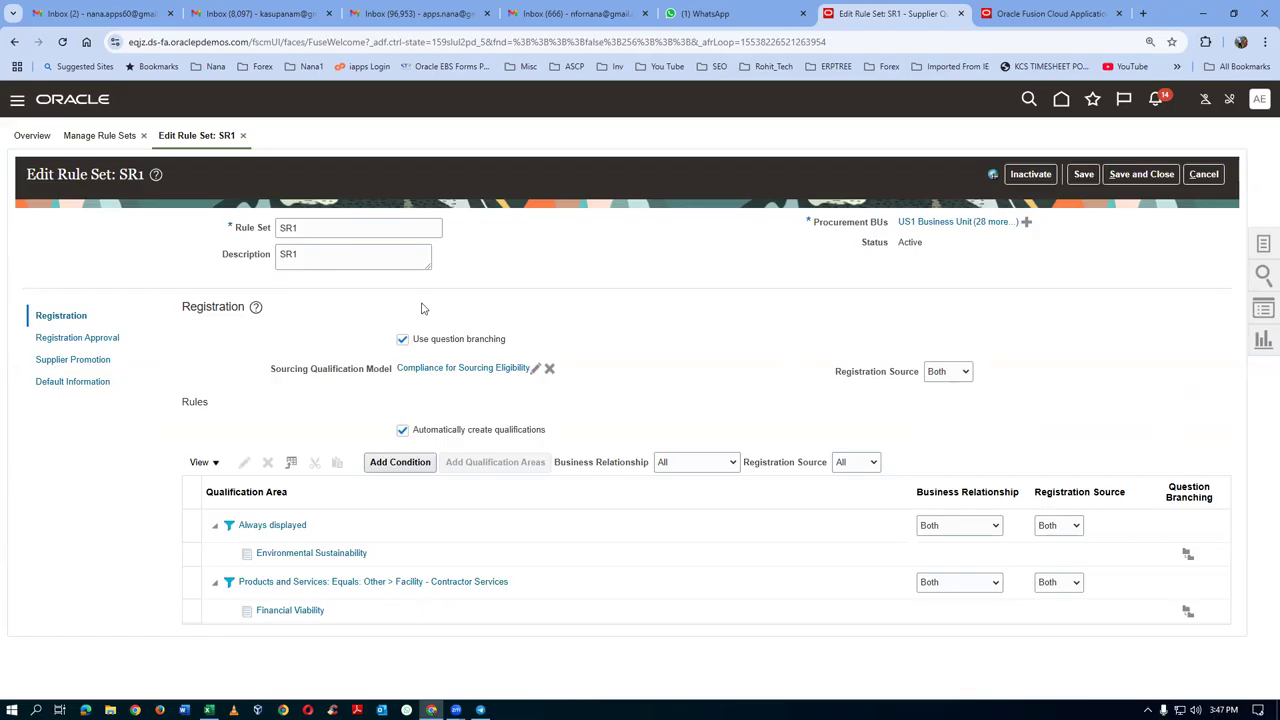
pyautogui.click(1085, 20)
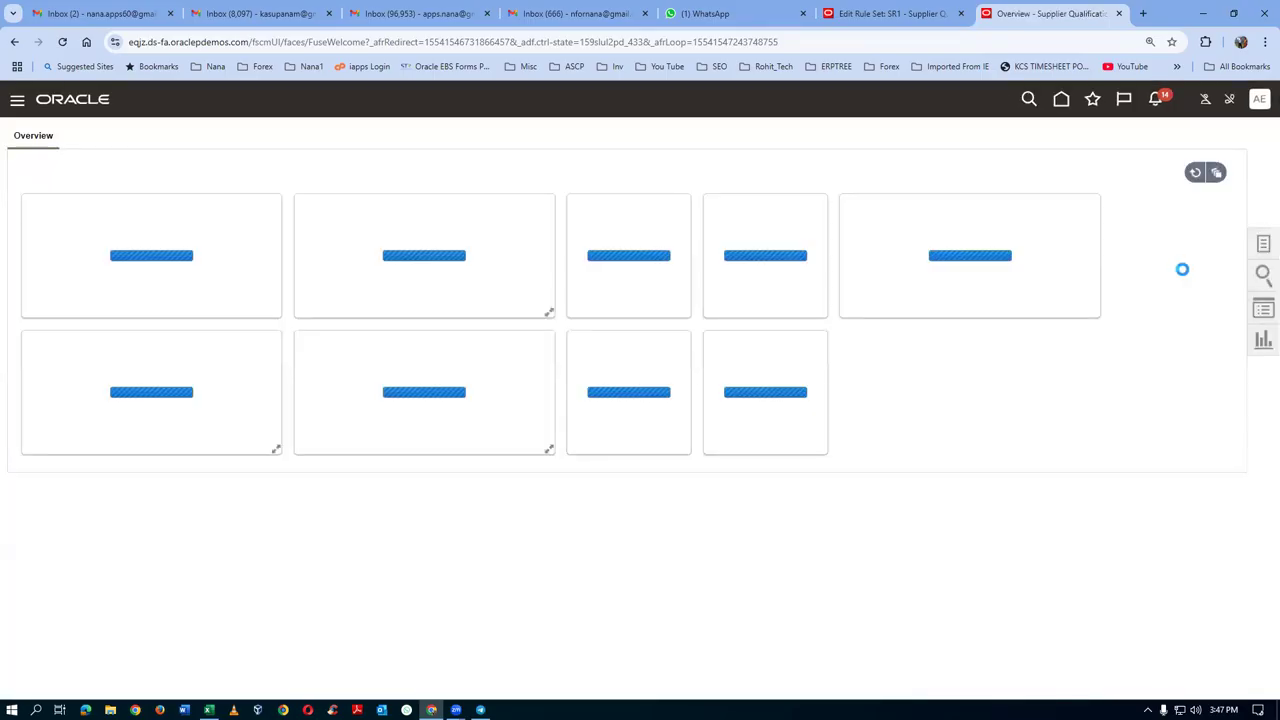
pyautogui.click(1264, 246)
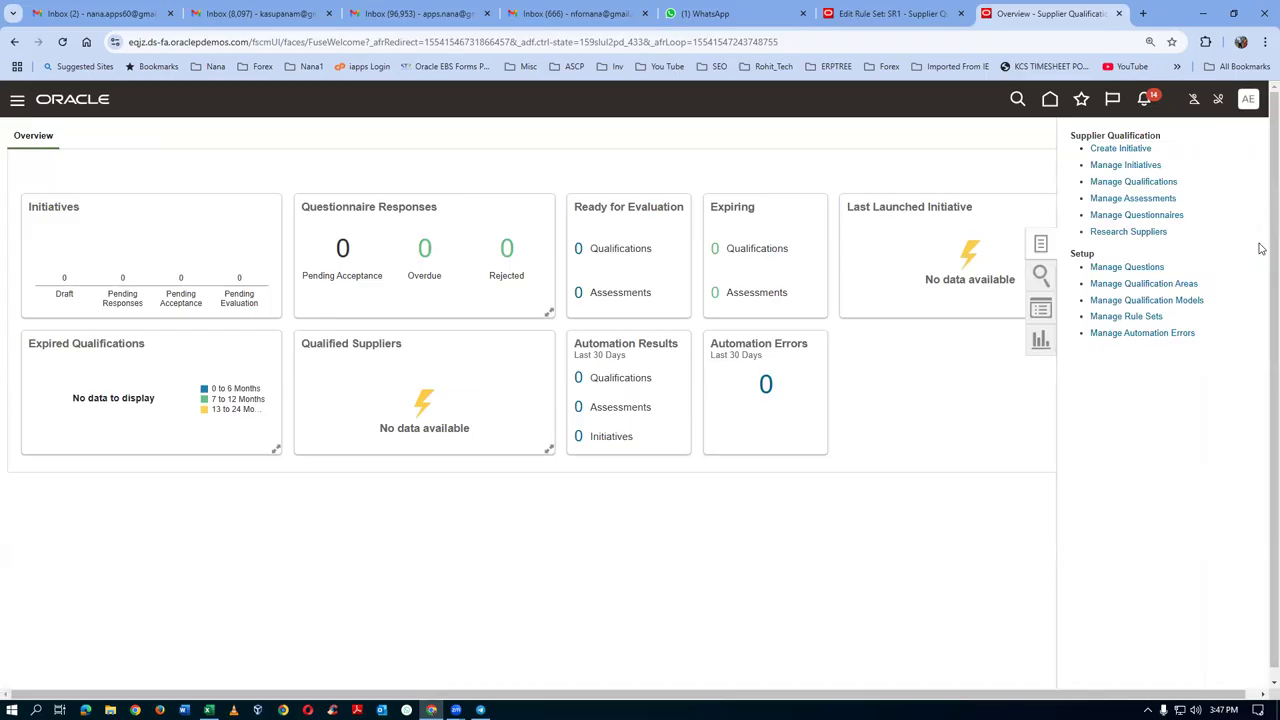
pyautogui.click(1143, 317)
pyautogui.click(900, 15)
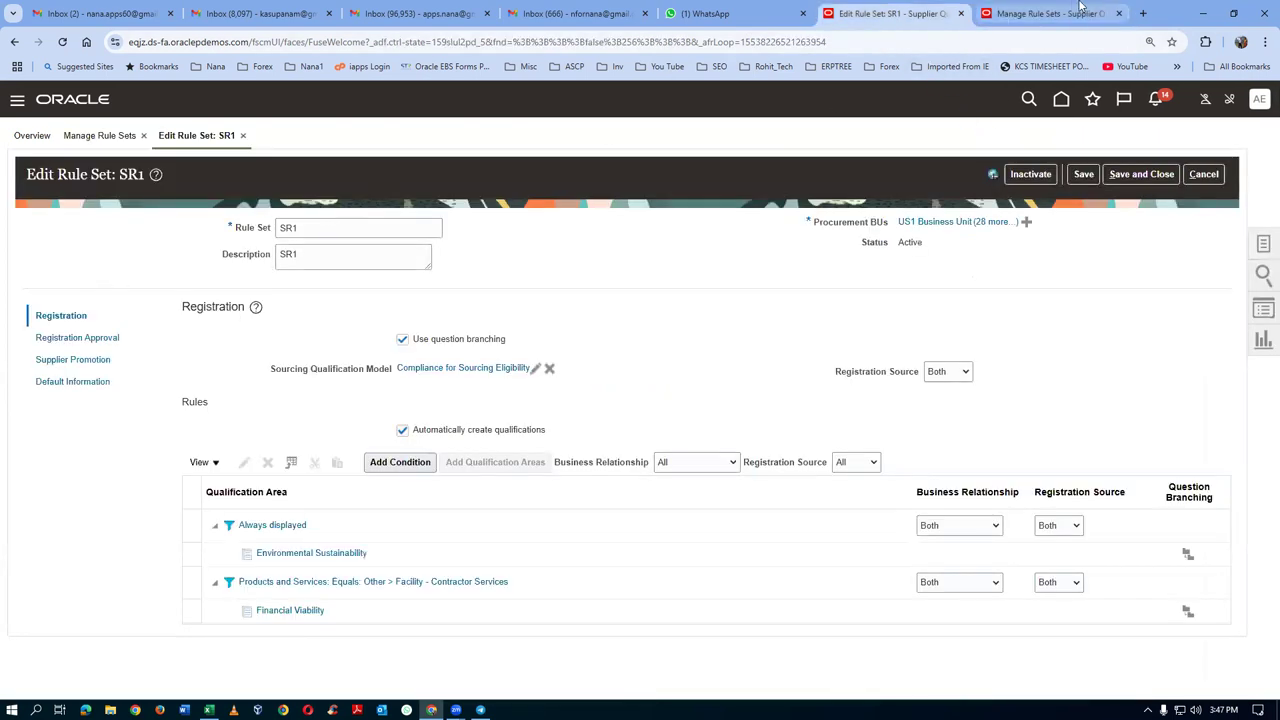
pyautogui.click(1050, 13)
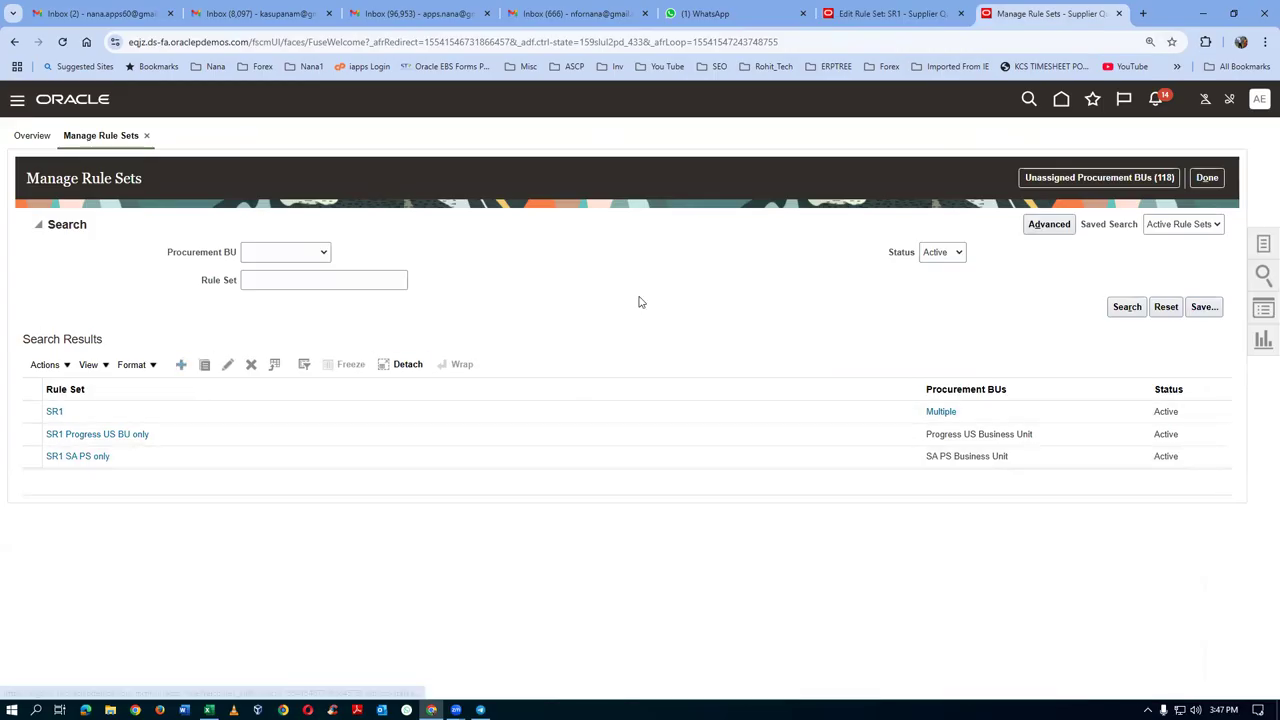
pyautogui.click(386, 232)
pyautogui.write('a01_rule_set')
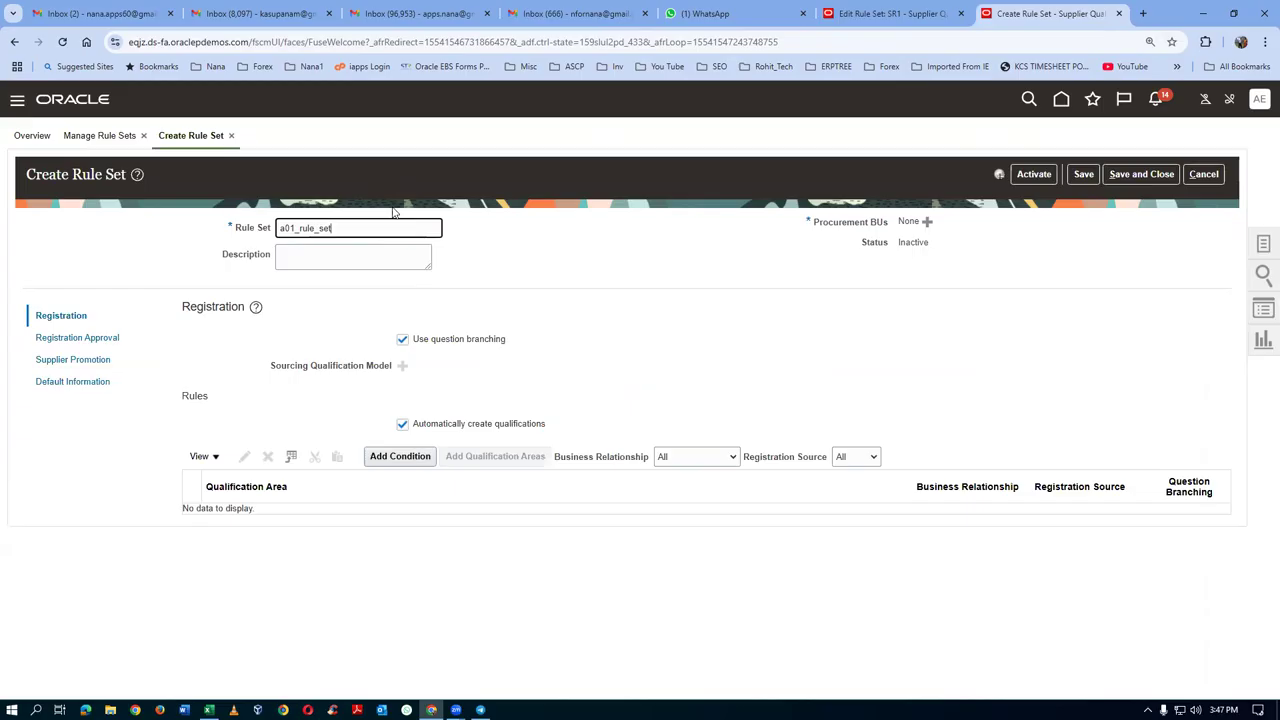
pyautogui.moveTo(355, 227); pyautogui.dragTo(203, 254)
pyautogui.hotkey('ctrl', 'c')
pyautogui.click(300, 257)
pyautogui.hotkey('ctrl', 'v')
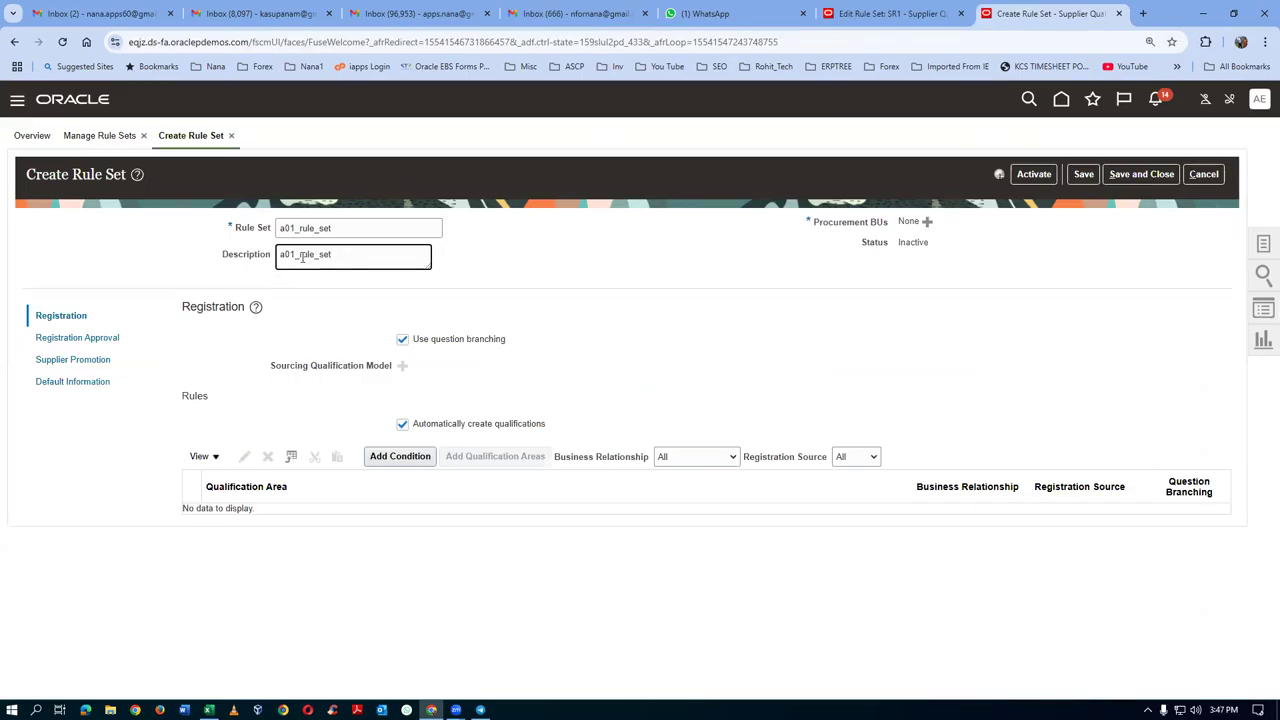
pyautogui.click(950, 11)
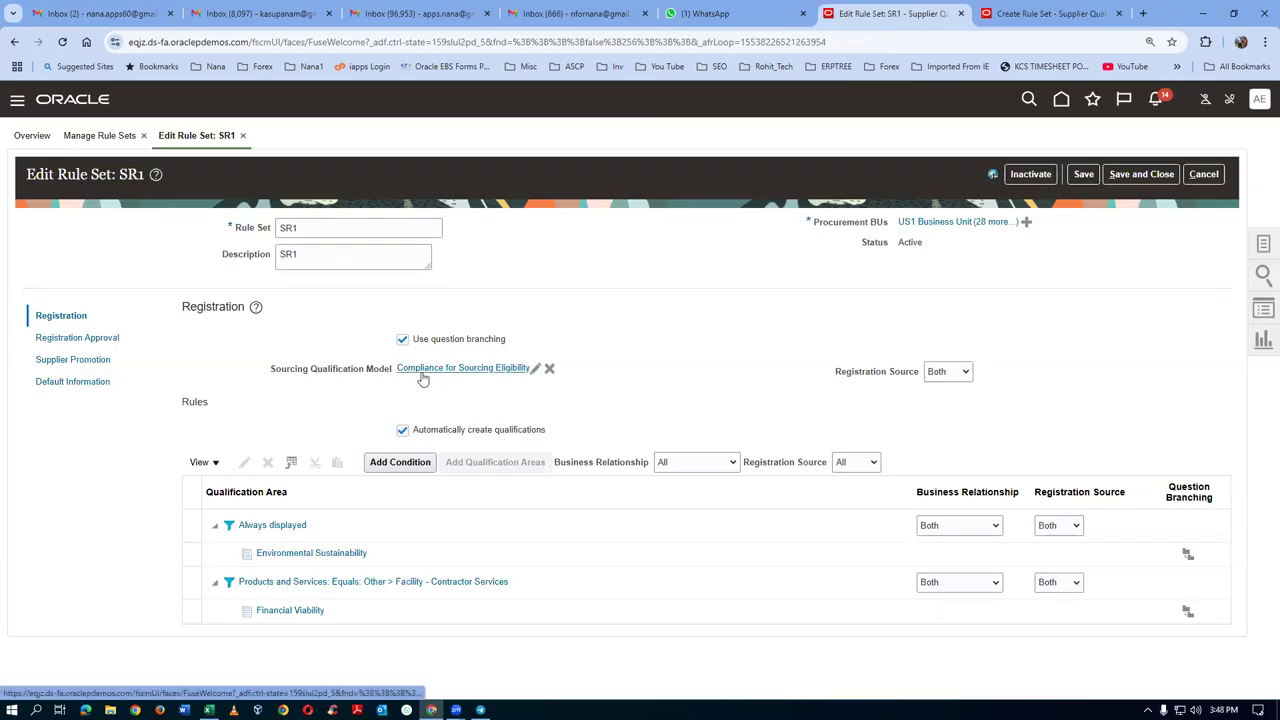
pyautogui.hotkey('ctrl', 'Tab')
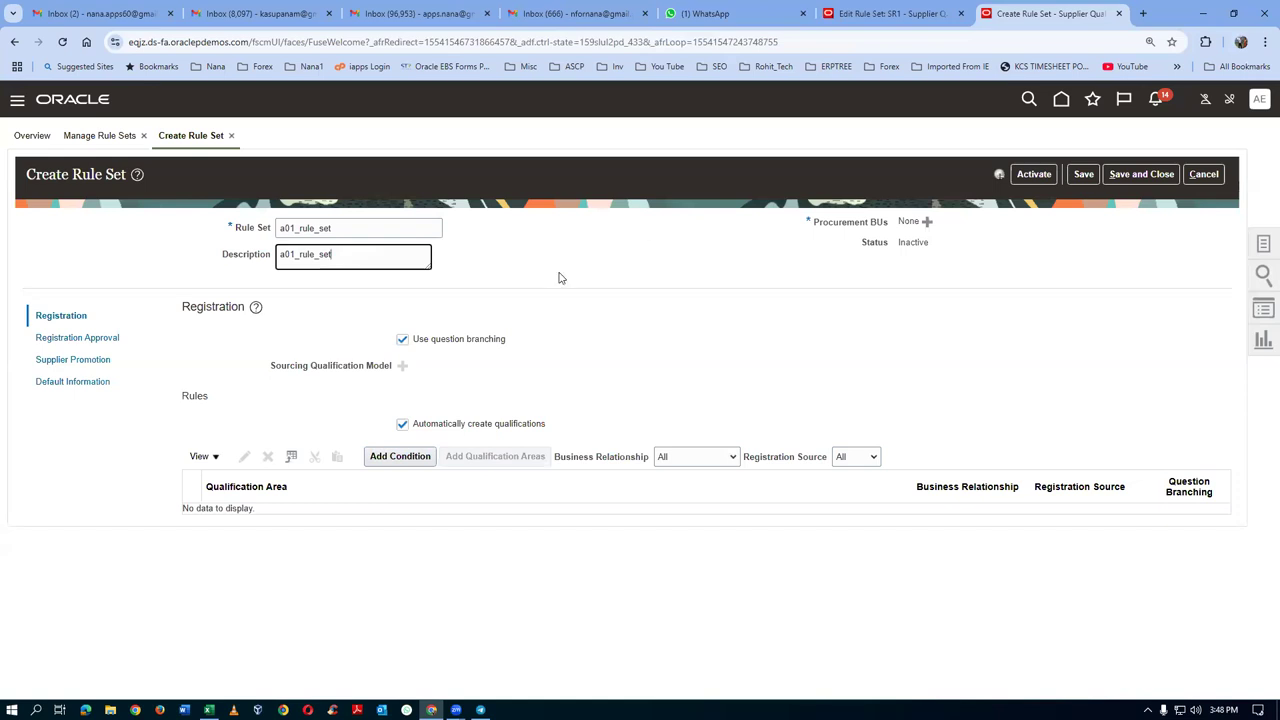
pyautogui.press('Tab')
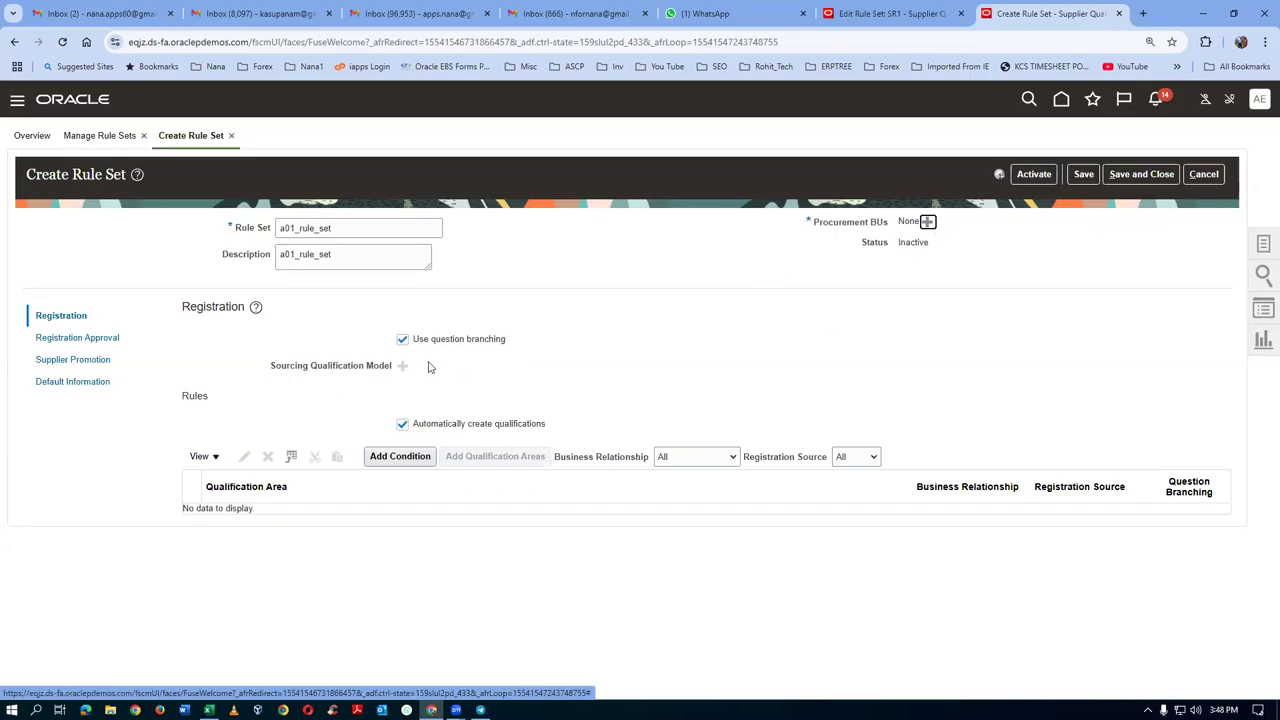
pyautogui.click(850, 13)
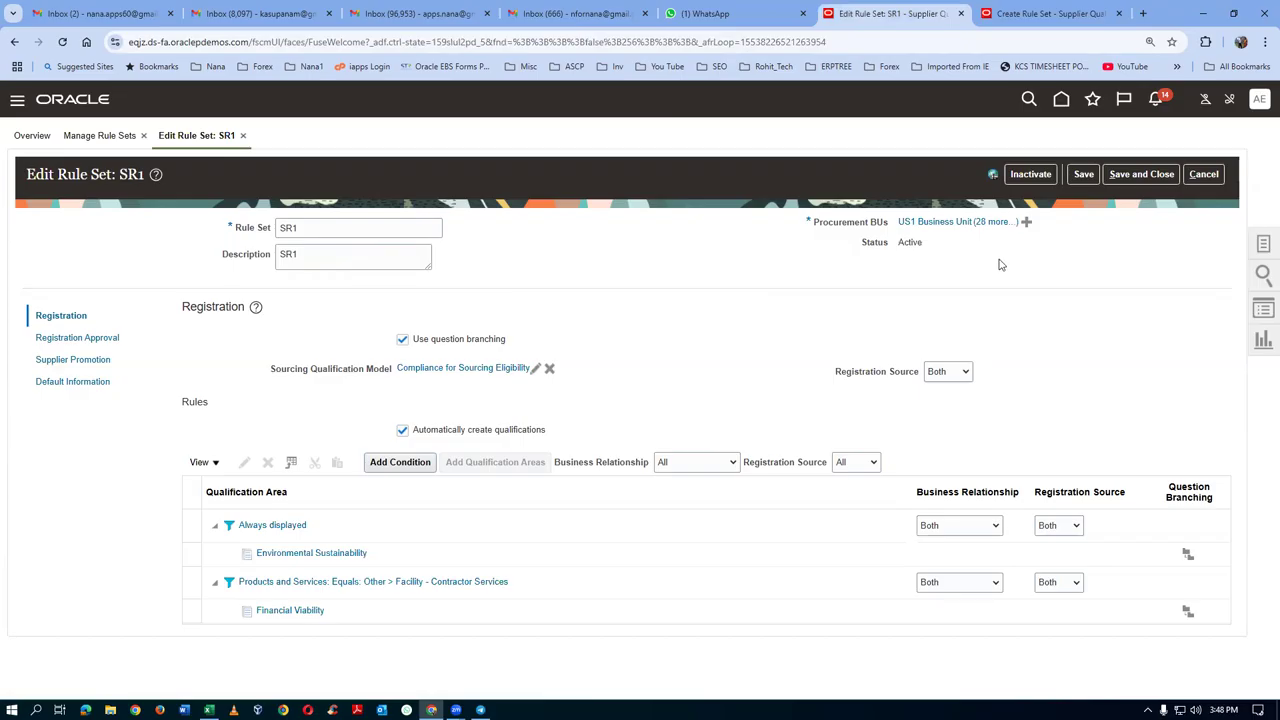
pyautogui.hotkey('ctrl', 'Tab')
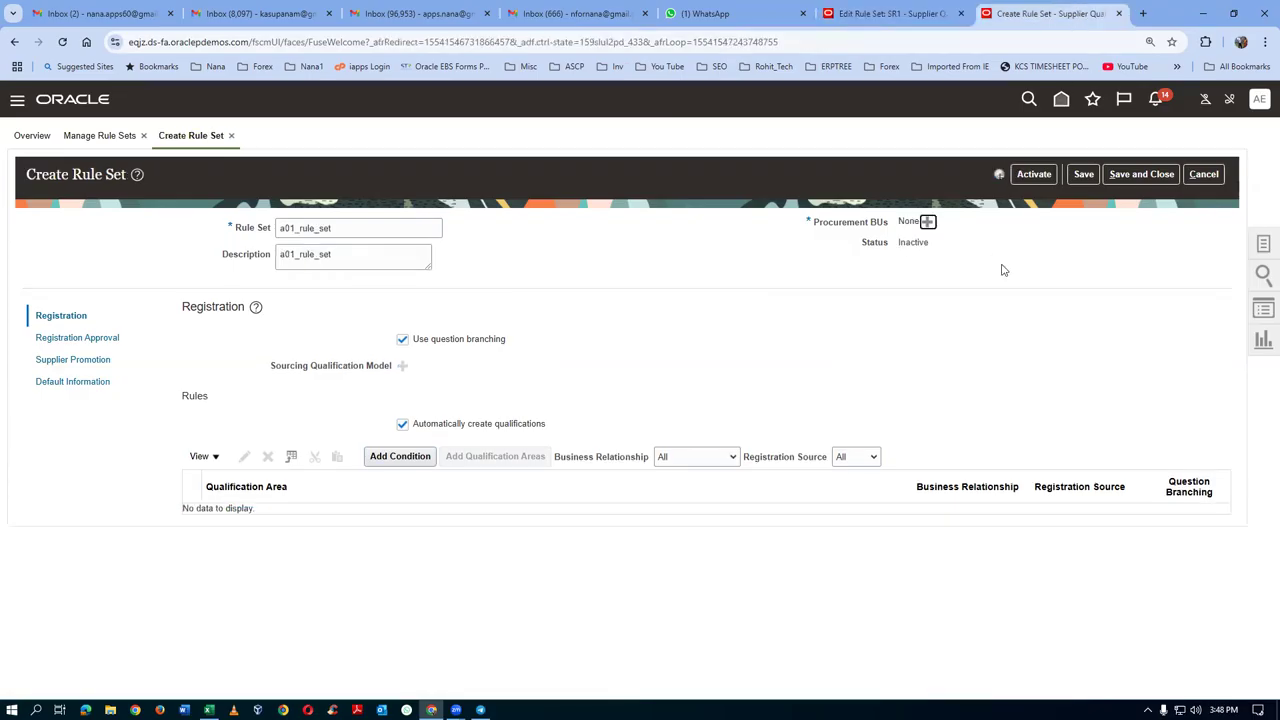
# - Move a01_business_unit into the Selected Procurement BUs for a01_rule_set
pyautogui.click(928, 221)
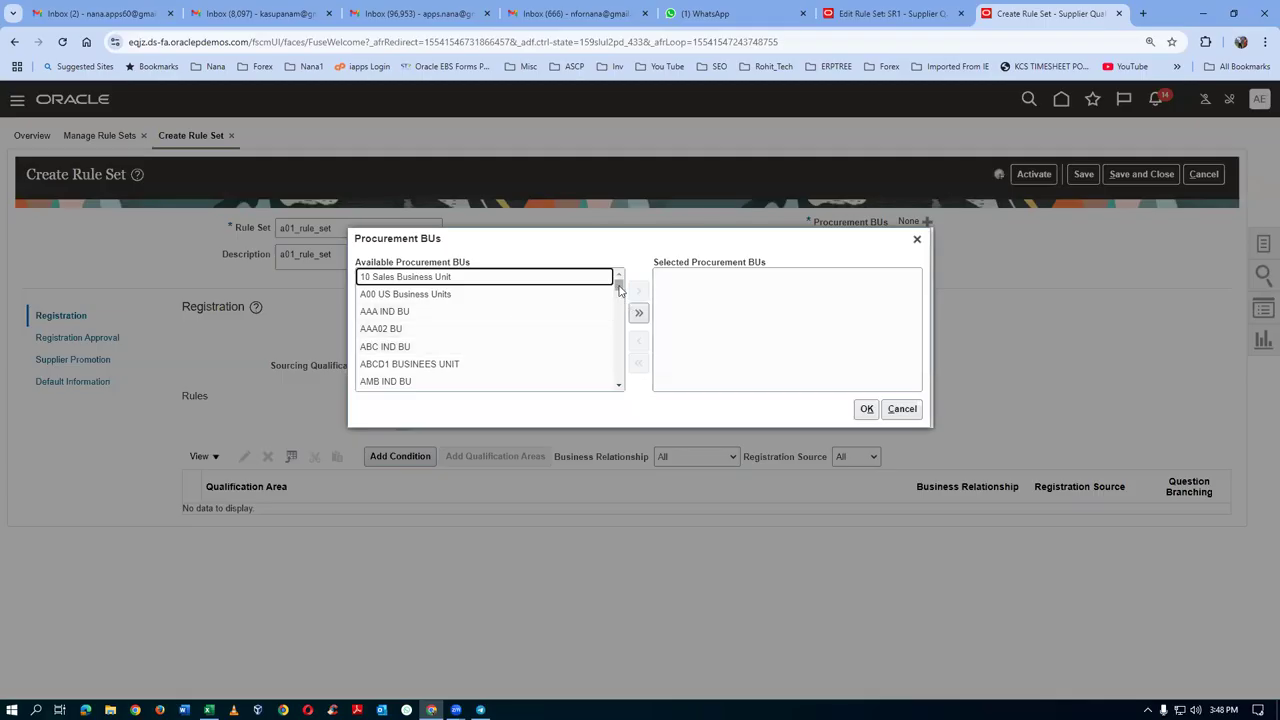
pyautogui.moveTo(619, 288); pyautogui.dragTo(620, 385)
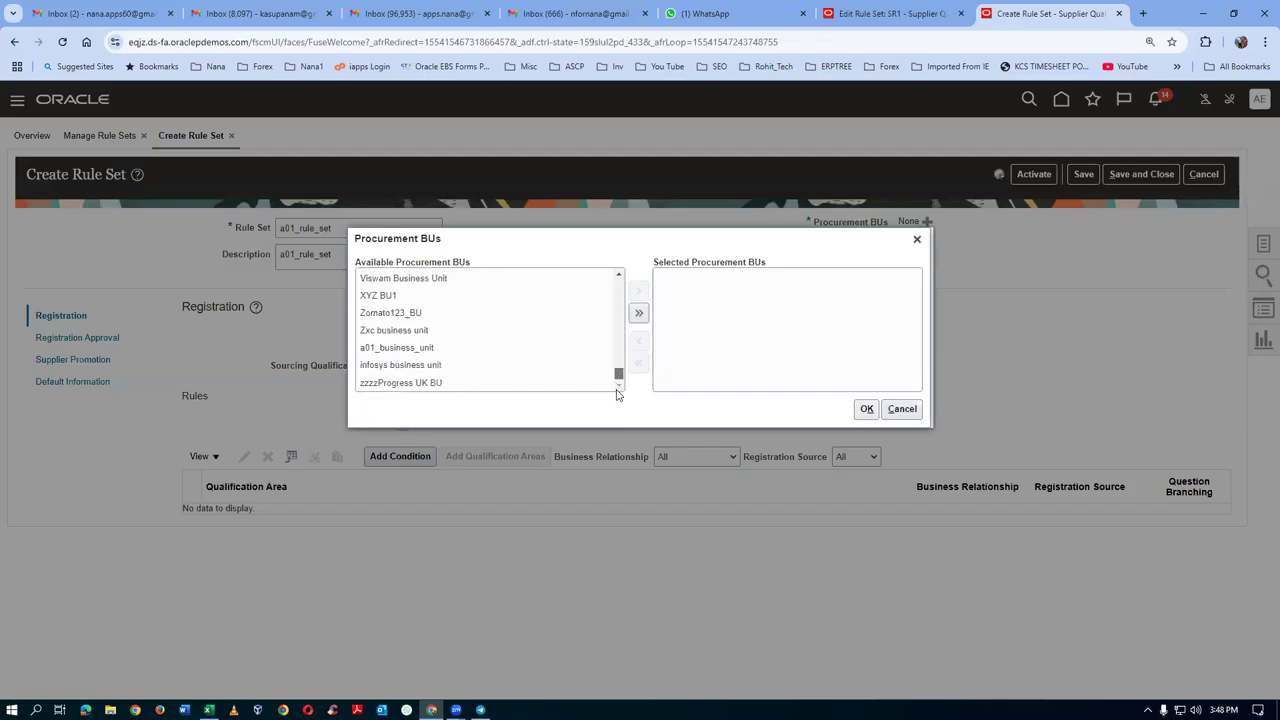
pyautogui.click(489, 350)
pyautogui.click(636, 290)
pyautogui.click(866, 410)
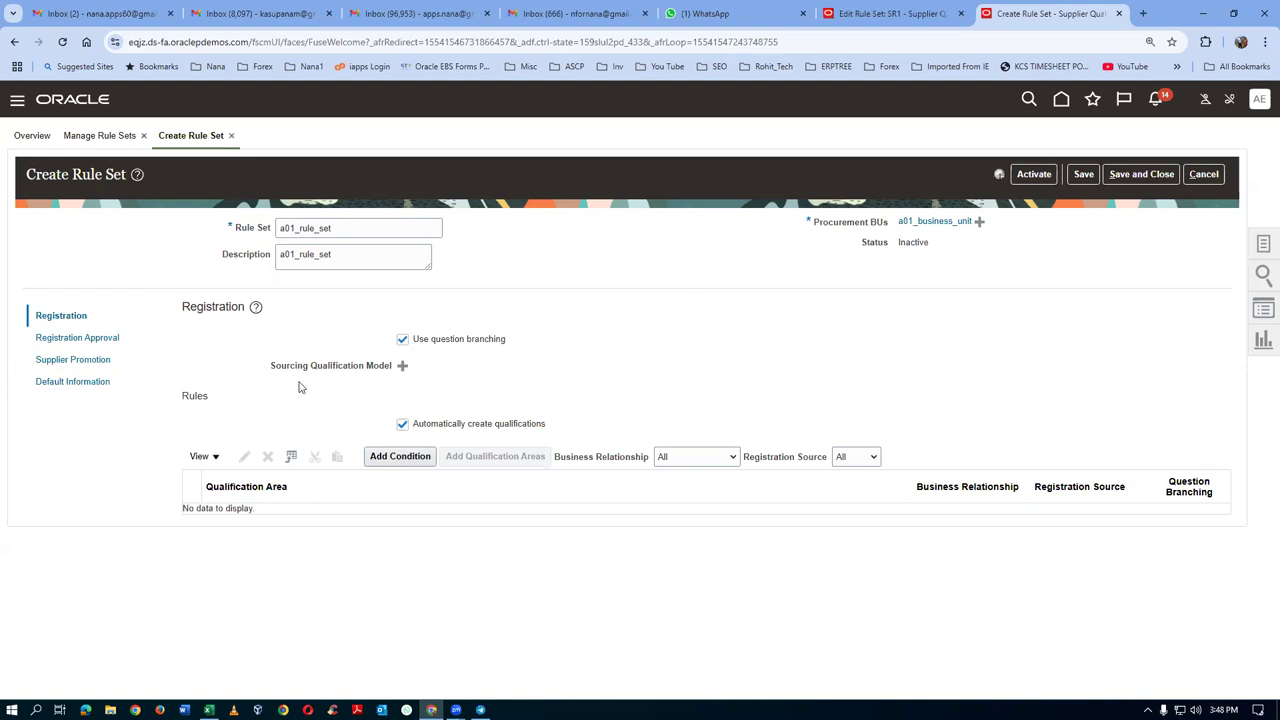
pyautogui.click(401, 367)
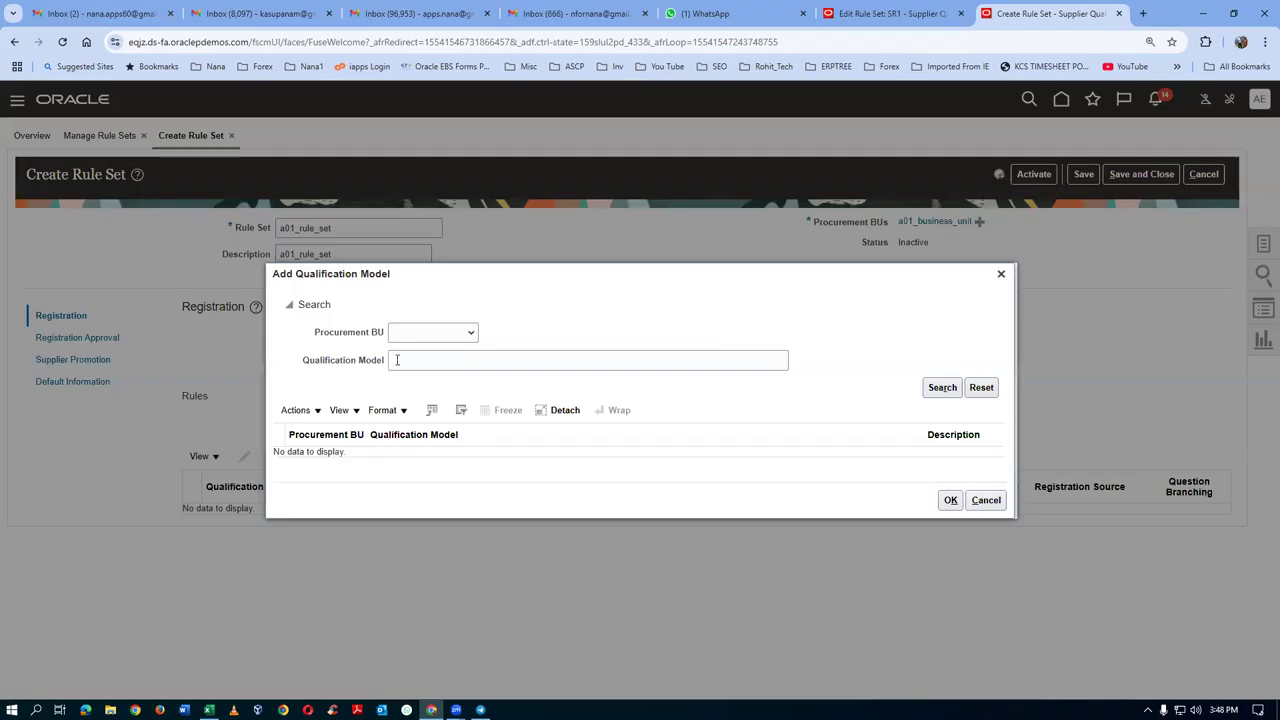
# - Search 'a01' and select a01_Compliance for Sourcing Eligibility as the sourcing qualification model
pyautogui.click(397, 360)
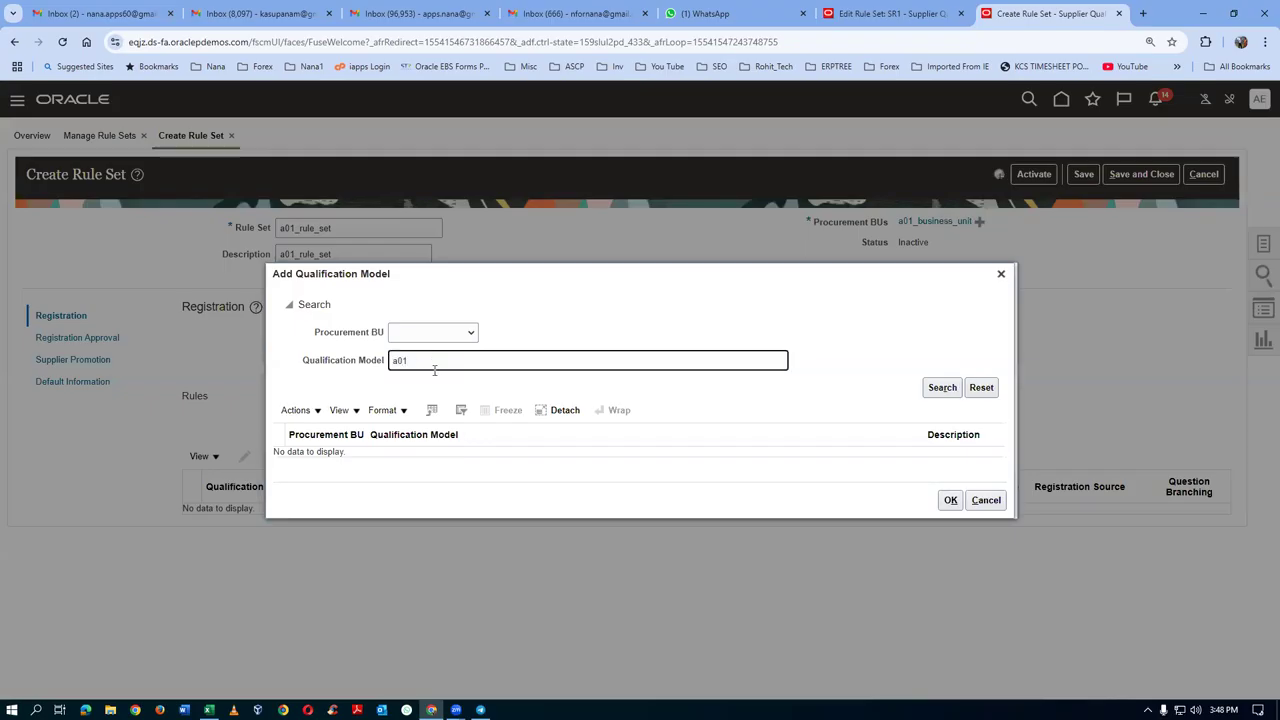
pyautogui.click(930, 390)
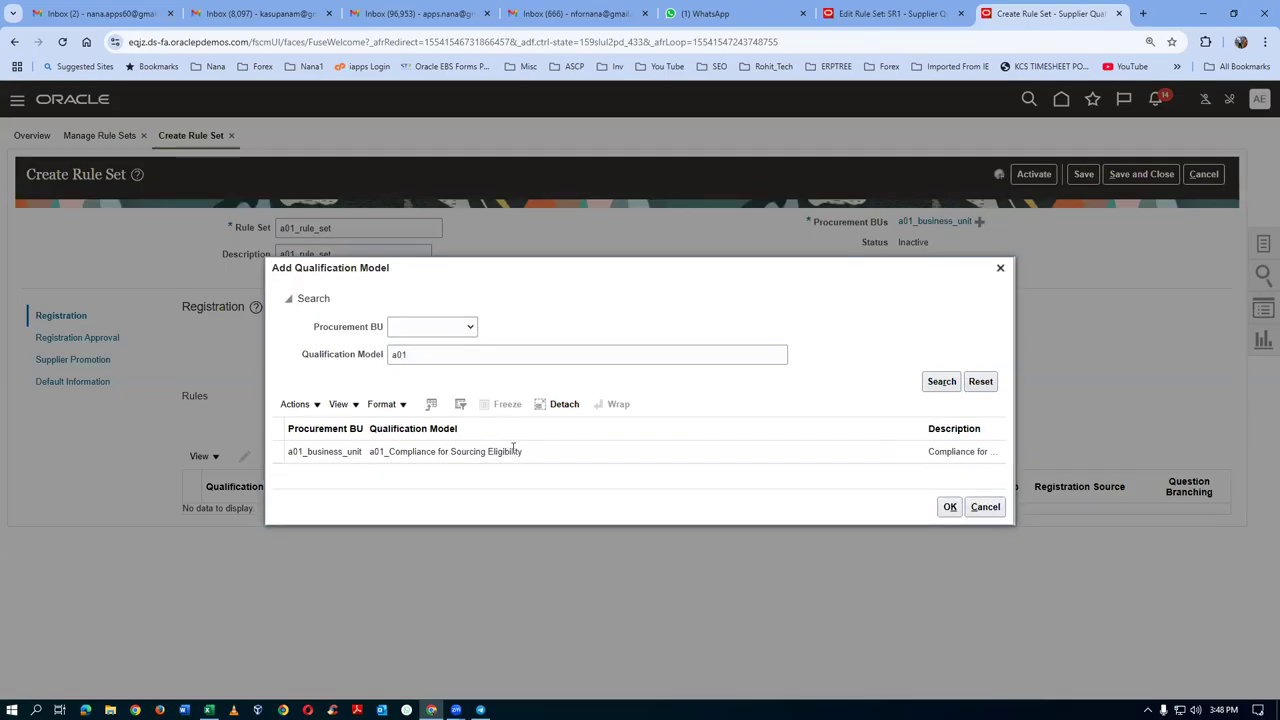
pyautogui.click(513, 451)
pyautogui.click(950, 507)
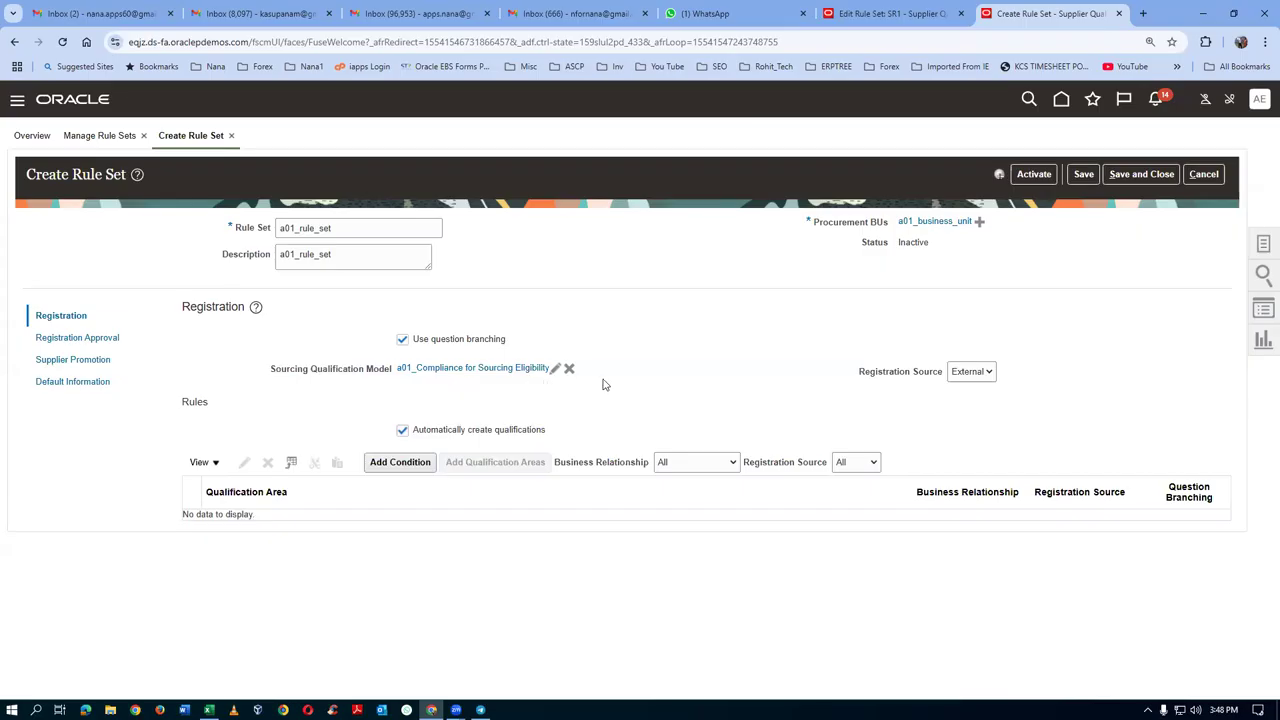
pyautogui.hotkey('ctrl', 'shift', 'Tab')
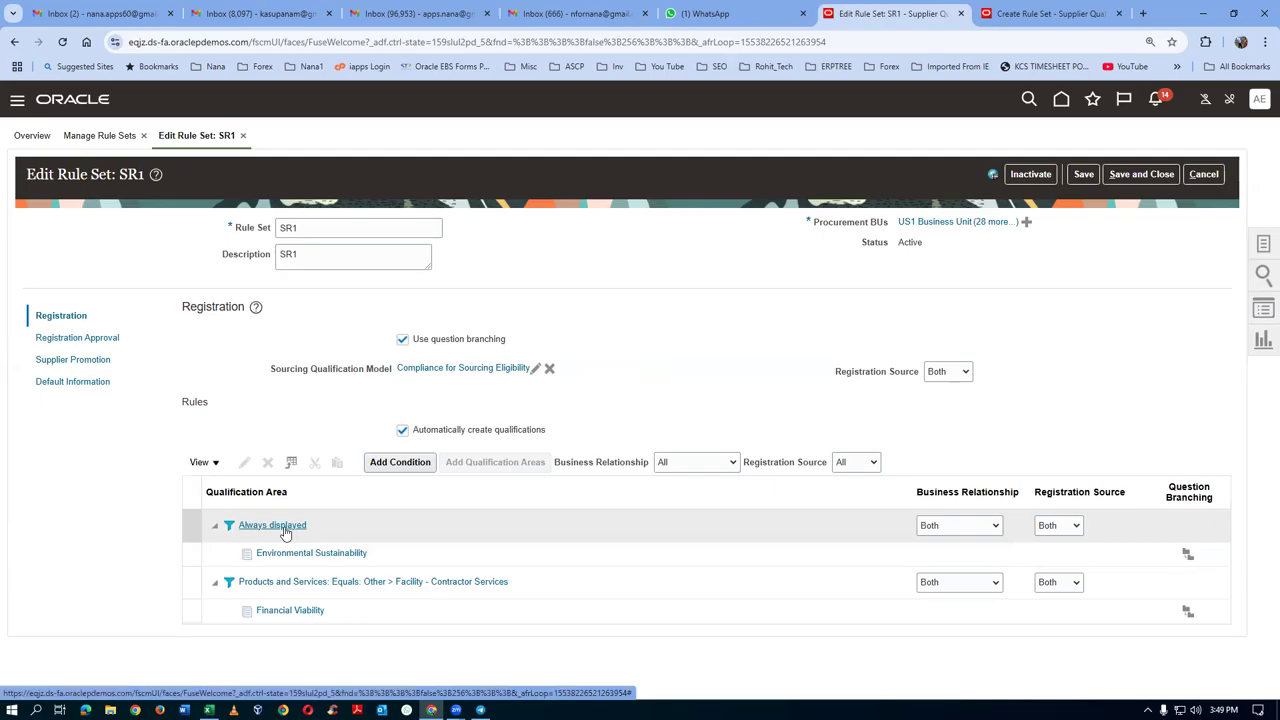
# - Back on a01_rule_set, add a condition of type Always displayed
pyautogui.click(1041, 13)
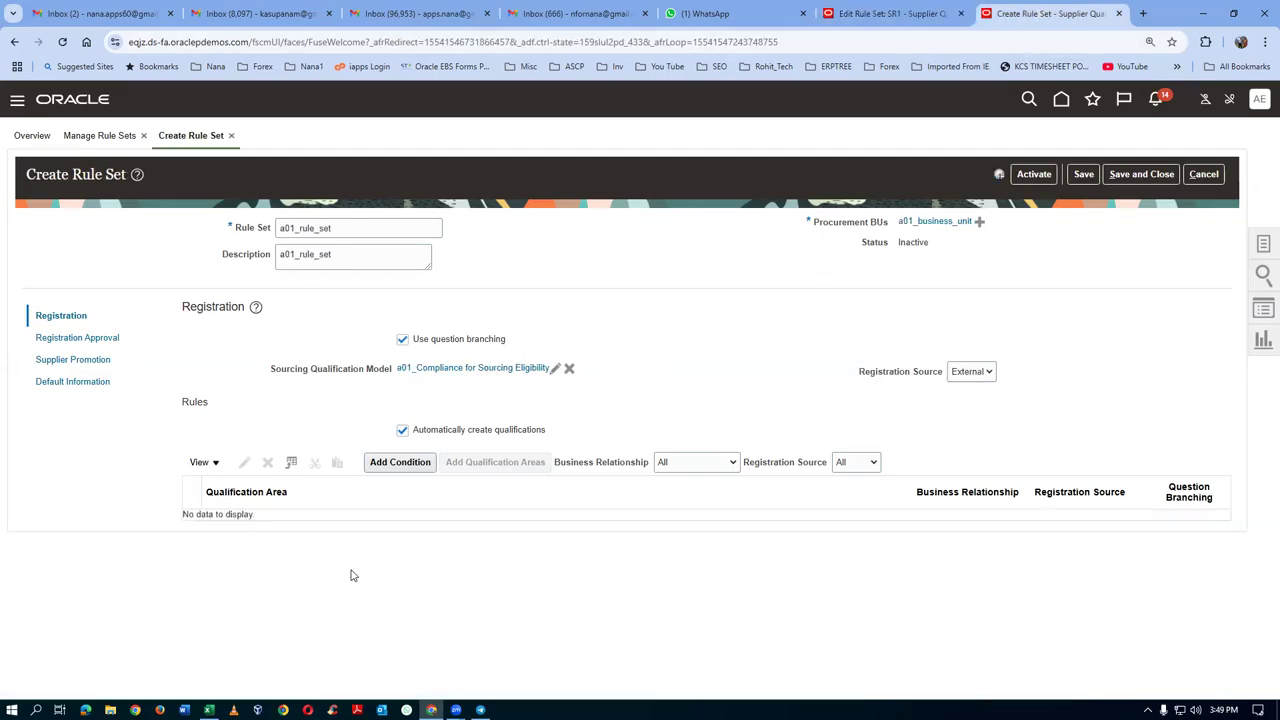
pyautogui.click(390, 462)
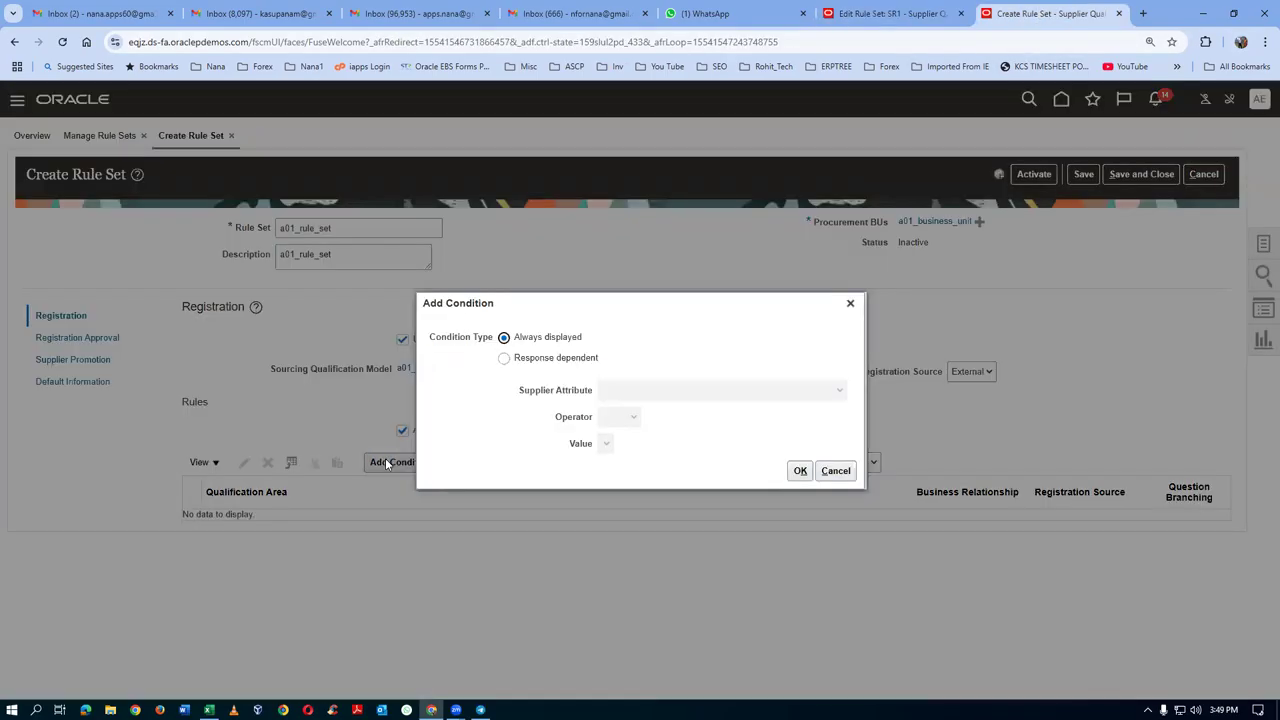
pyautogui.click(800, 471)
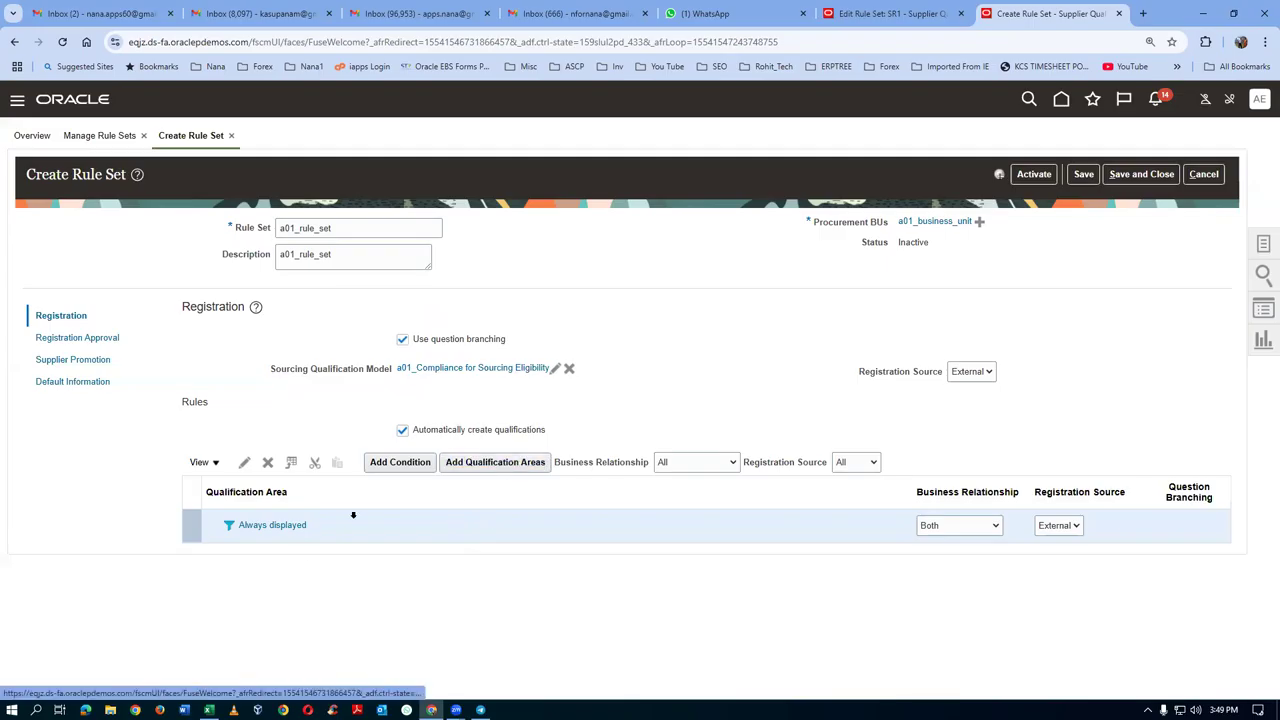
# - Search 'a01' and add a01_Environmental Sustainability to the Always displayed condition
pyautogui.click(480, 466)
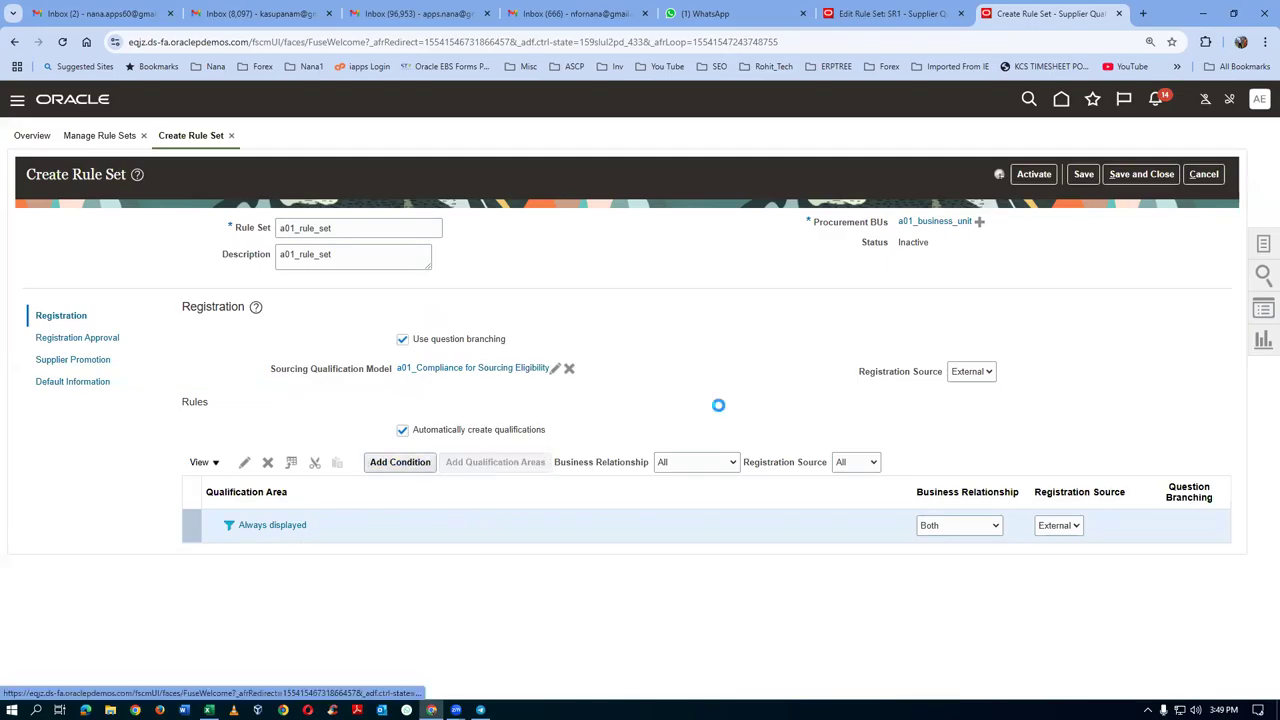
pyautogui.click(433, 360)
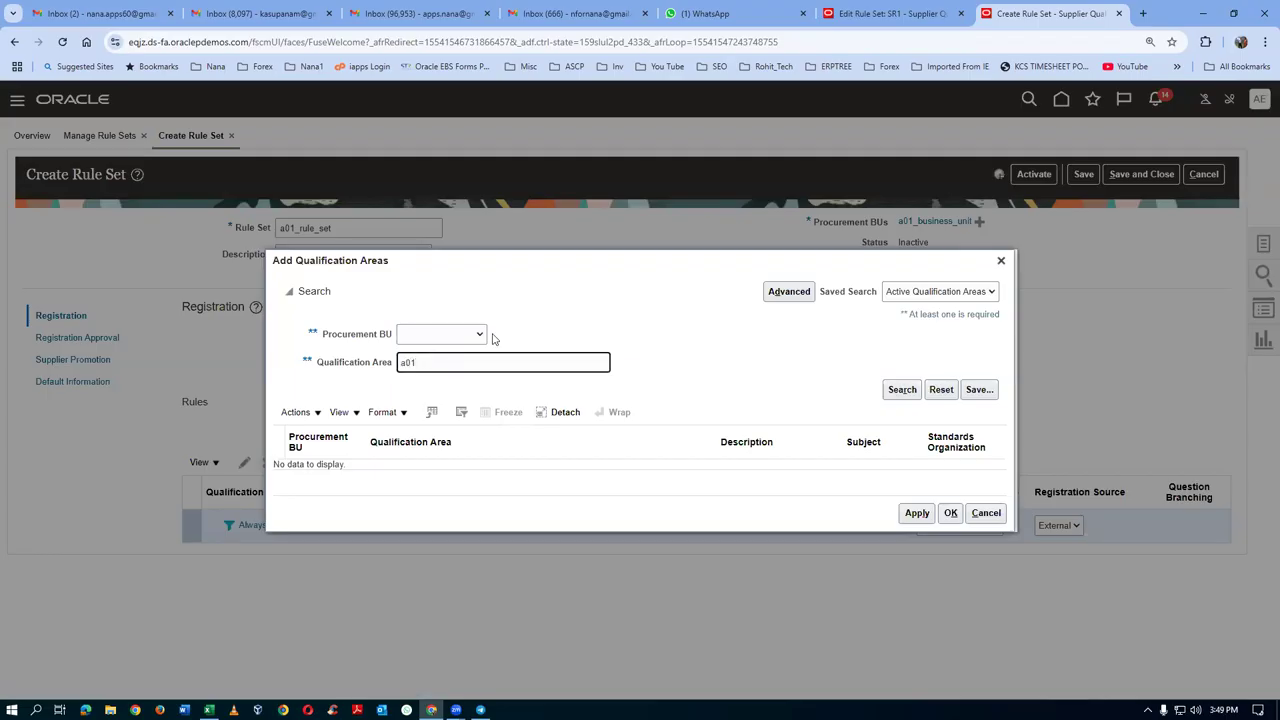
pyautogui.click(902, 389)
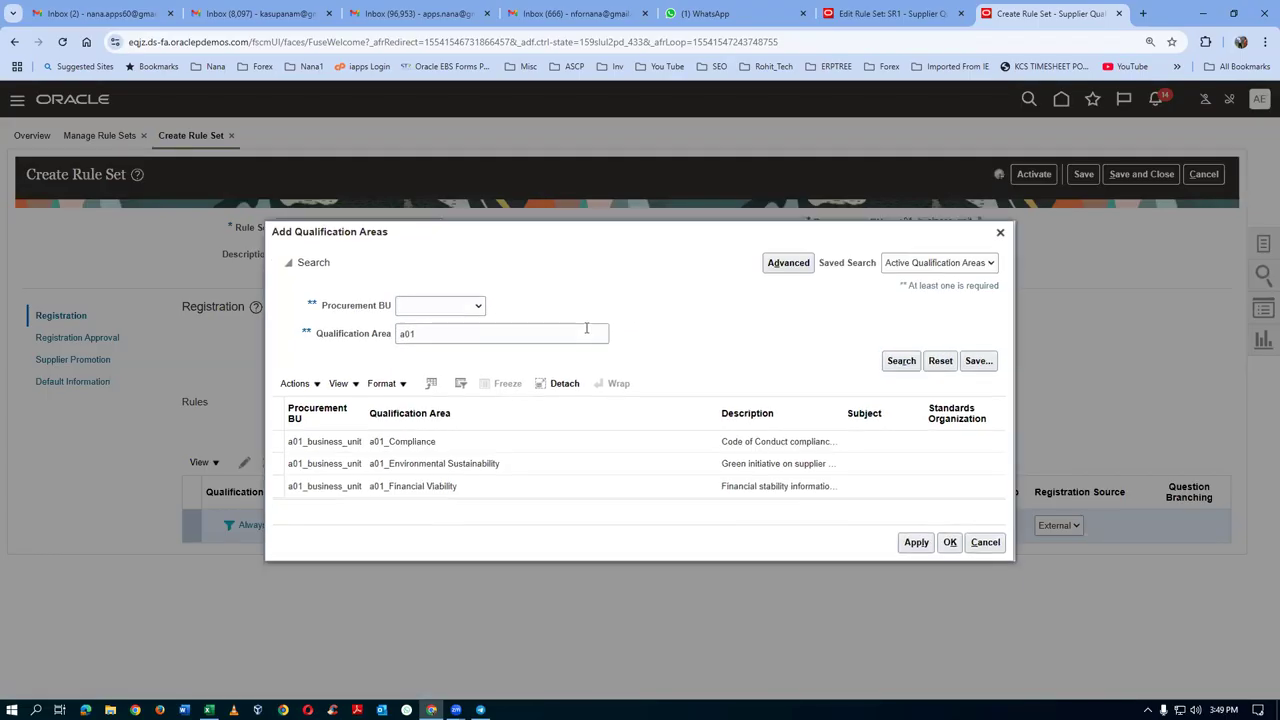
pyautogui.click(575, 470)
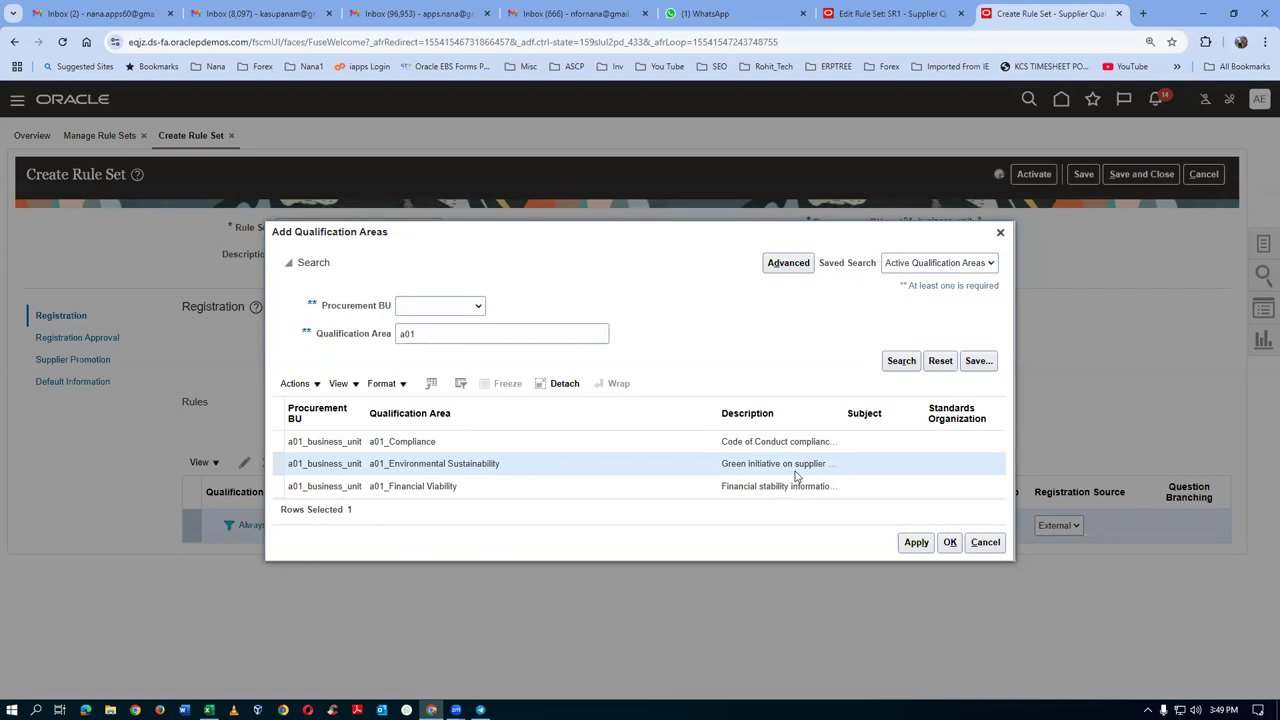
pyautogui.click(916, 542)
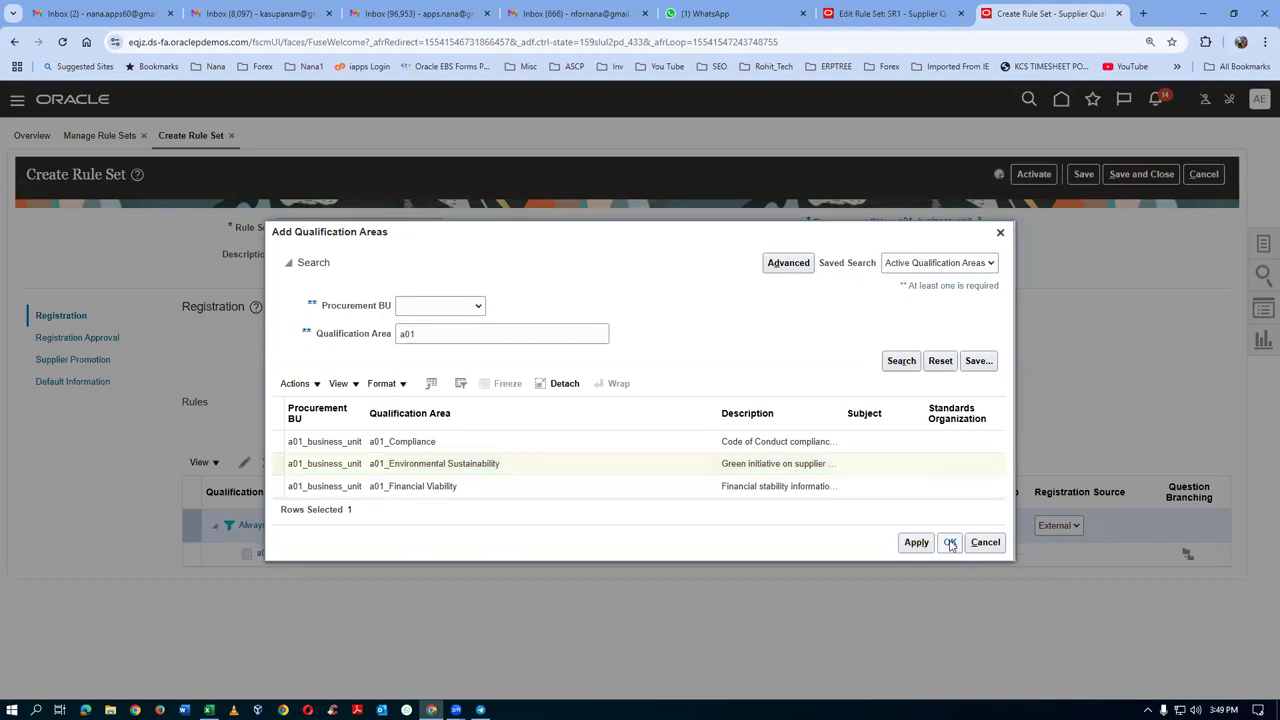
pyautogui.click(950, 543)
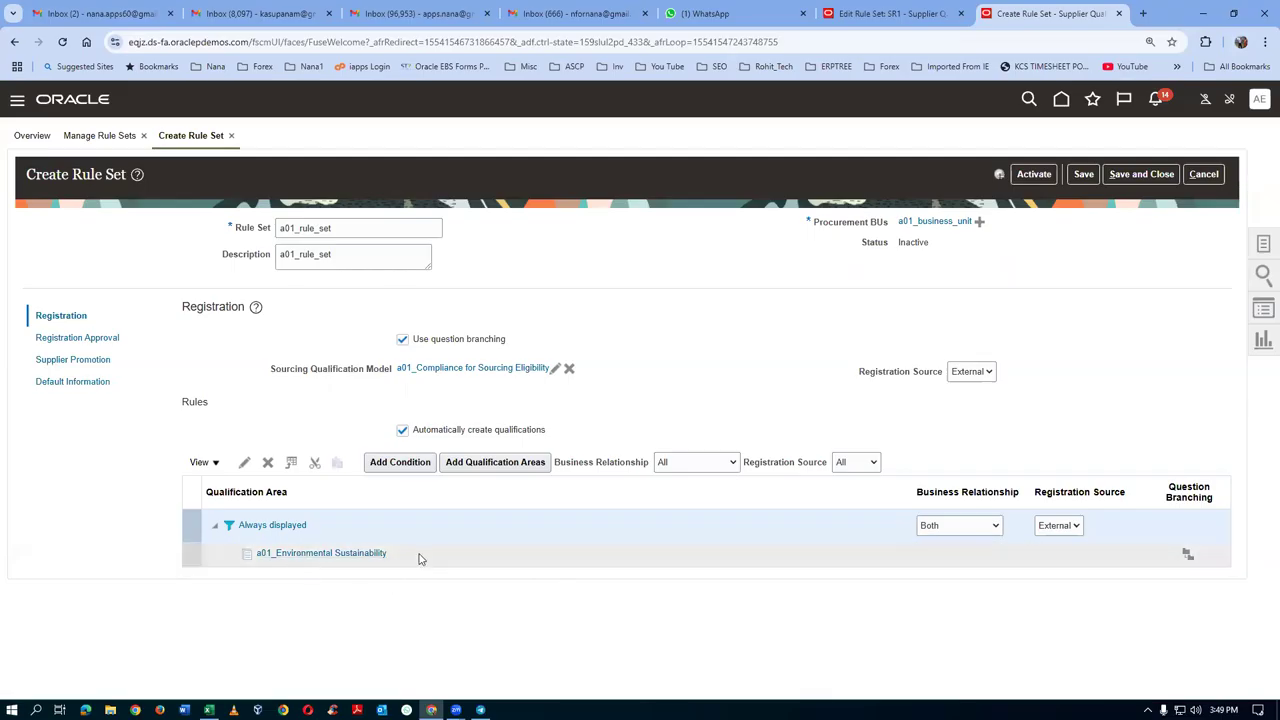
pyautogui.click(889, 14)
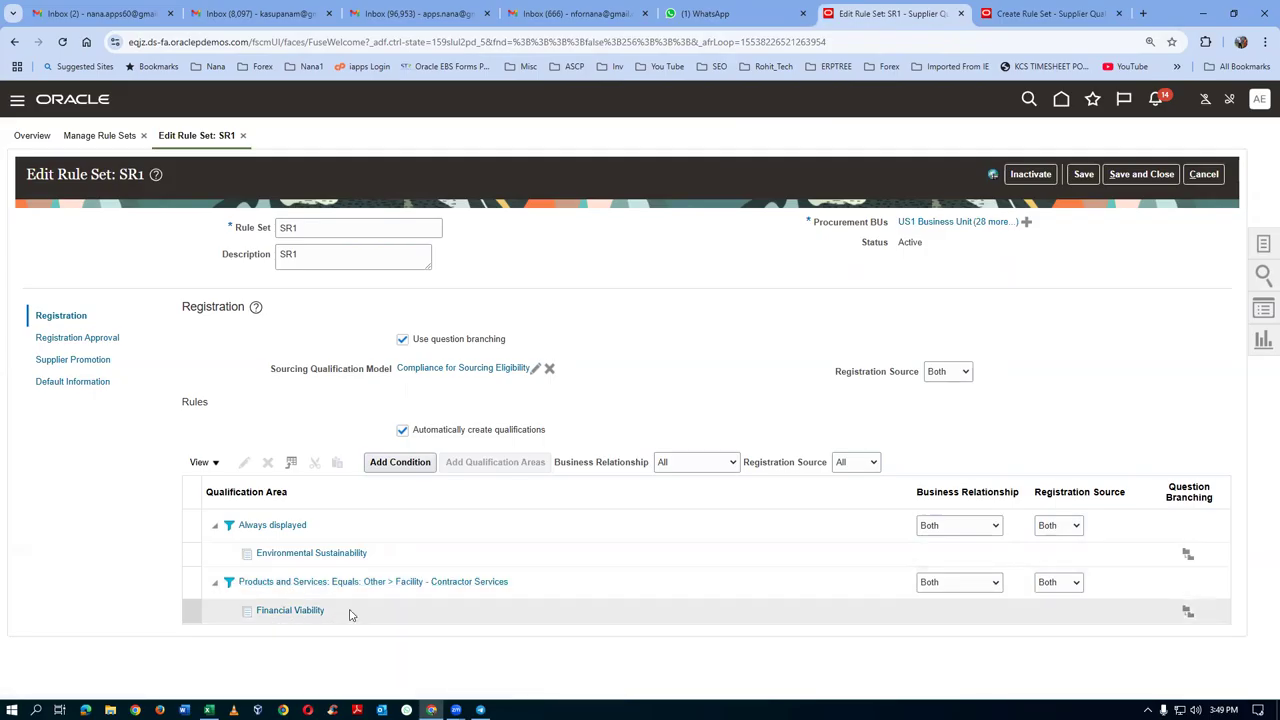
# - Start a Response dependent condition on a01_rule_set and browse the supplier attribute list
pyautogui.click(1070, 18)
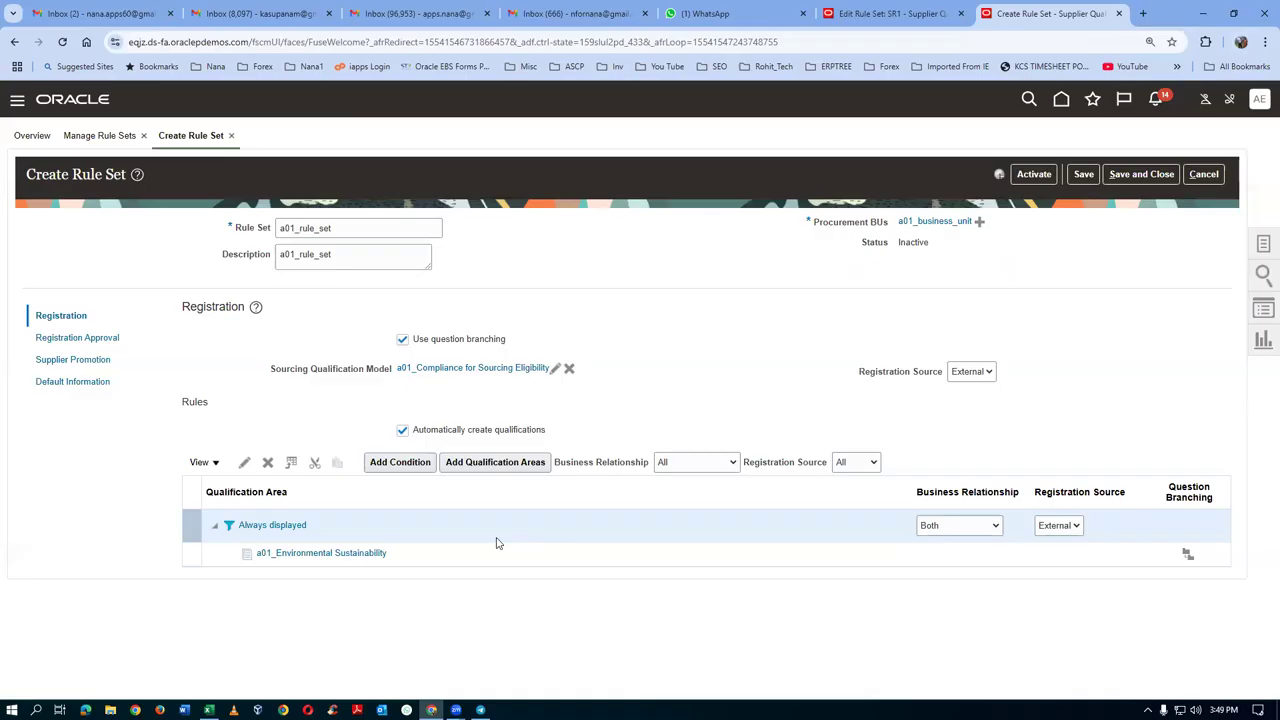
pyautogui.click(398, 462)
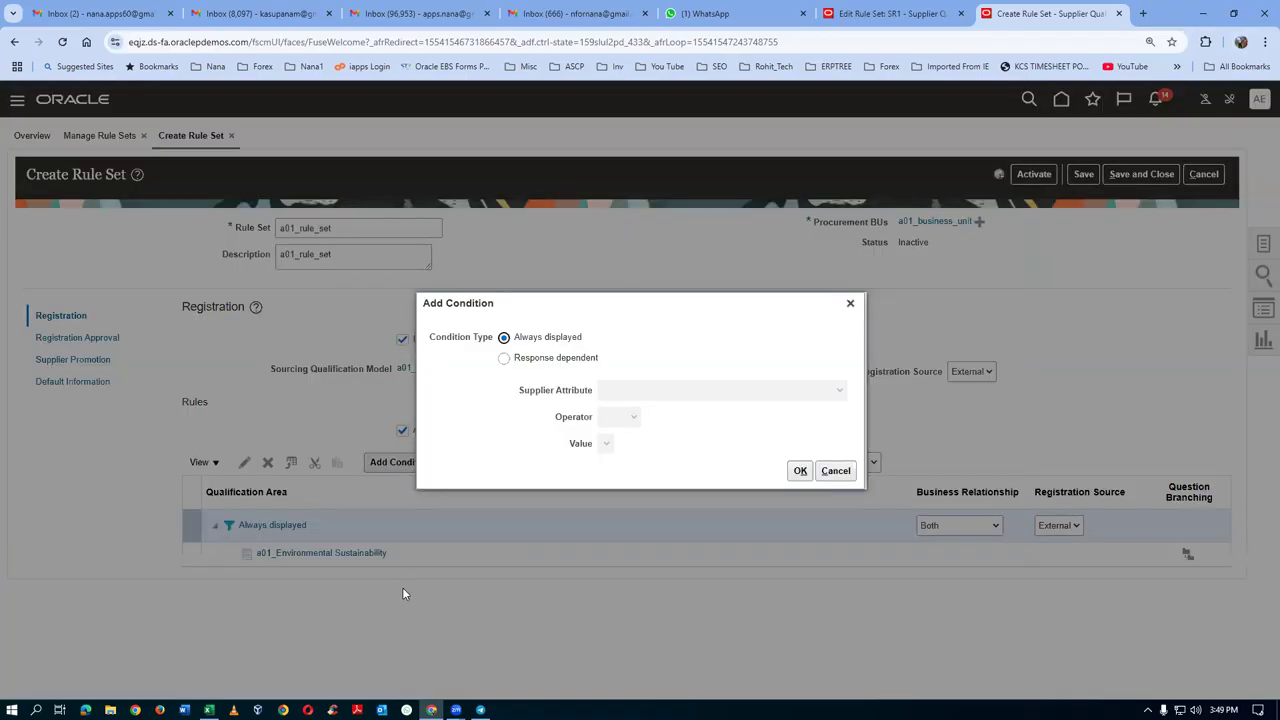
pyautogui.click(504, 358)
pyautogui.click(764, 400)
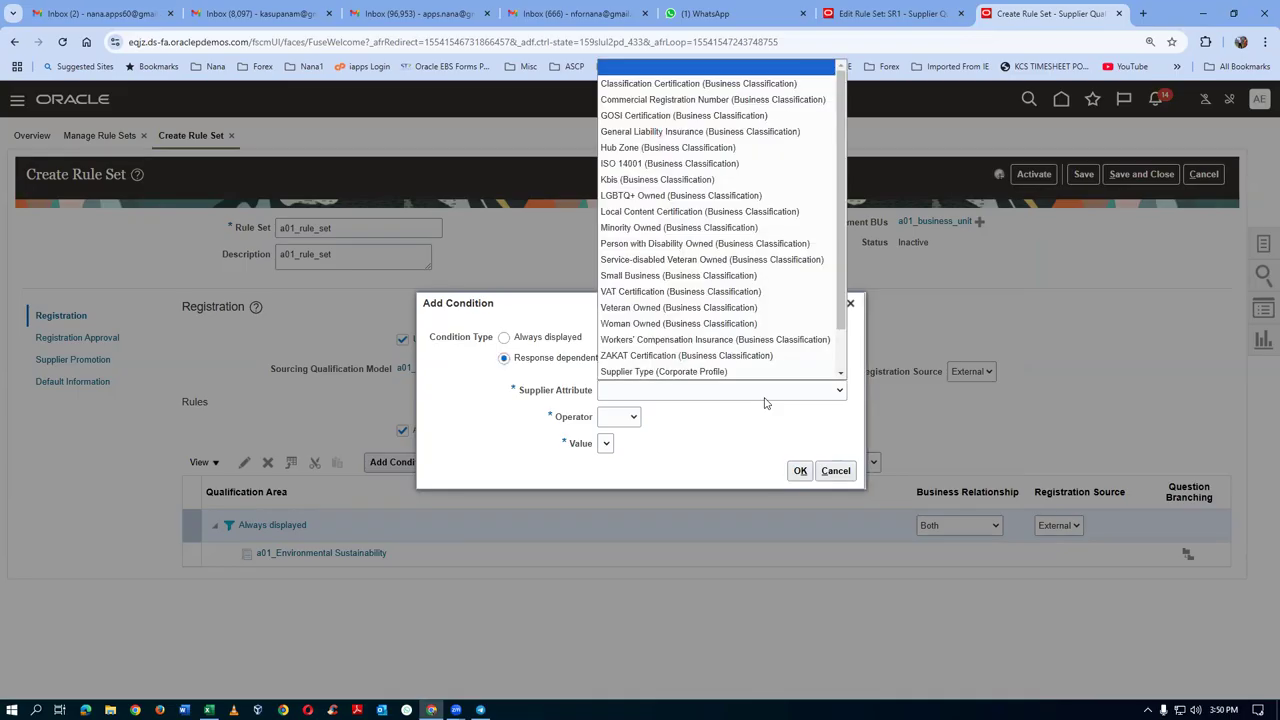
pyautogui.scroll(-1, 706, 230)
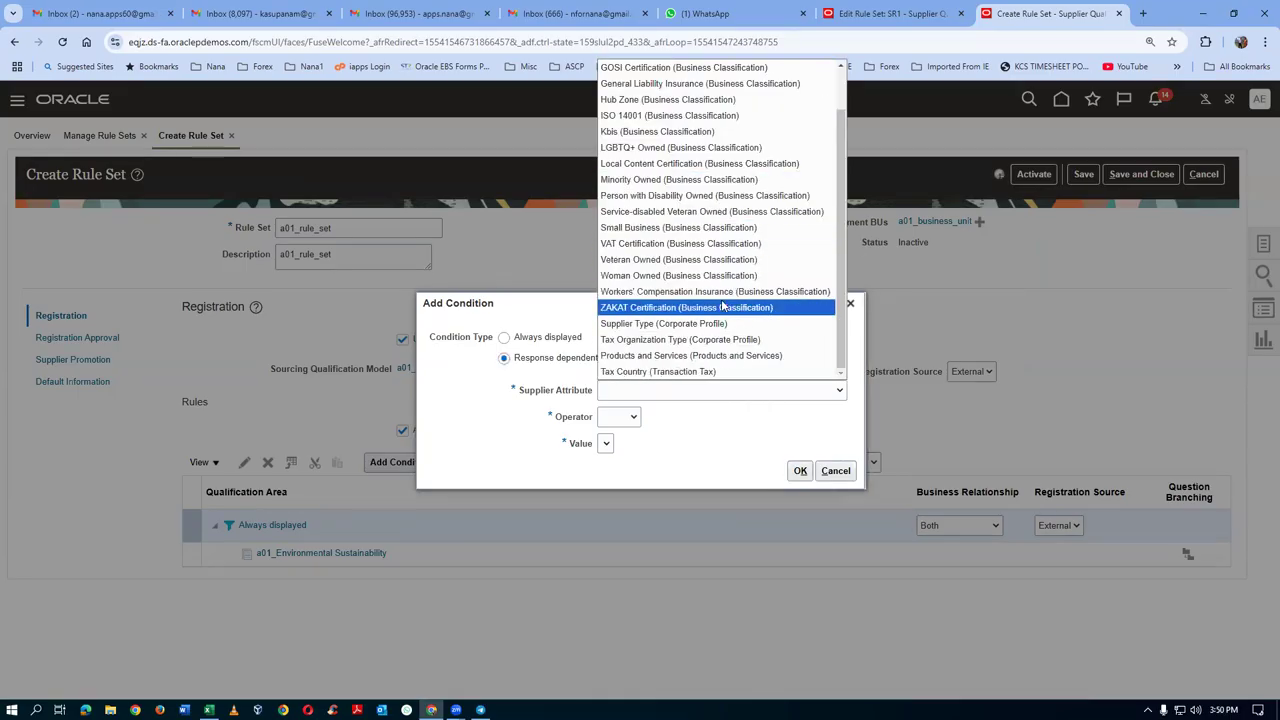
pyautogui.moveTo(843, 345); pyautogui.dragTo(839, 295)
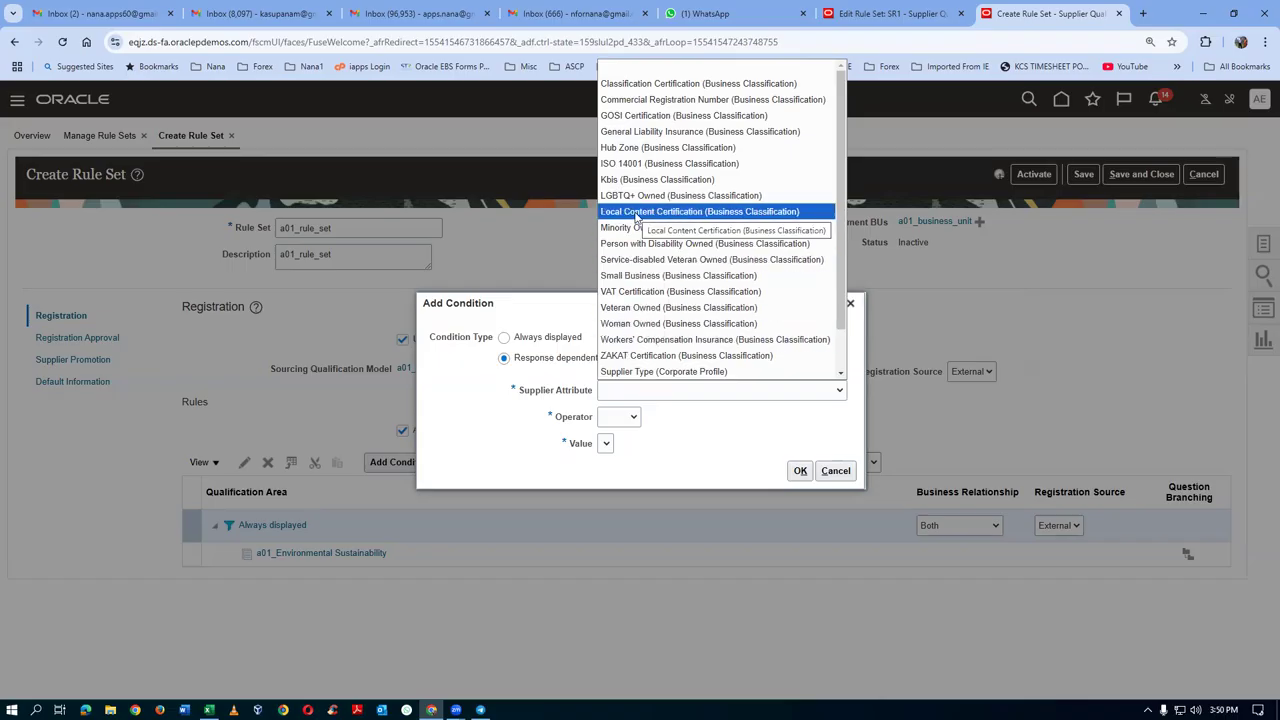
pyautogui.scroll(-1, 636, 217)
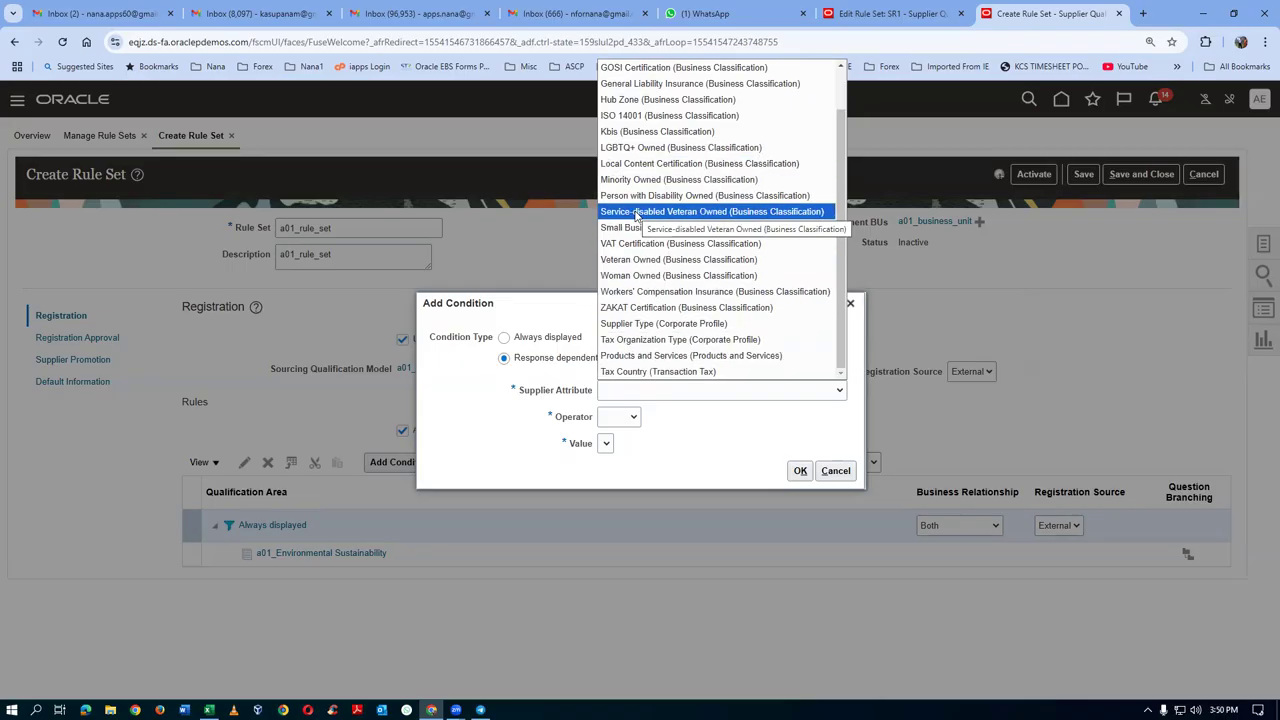
pyautogui.scroll(1, 636, 217)
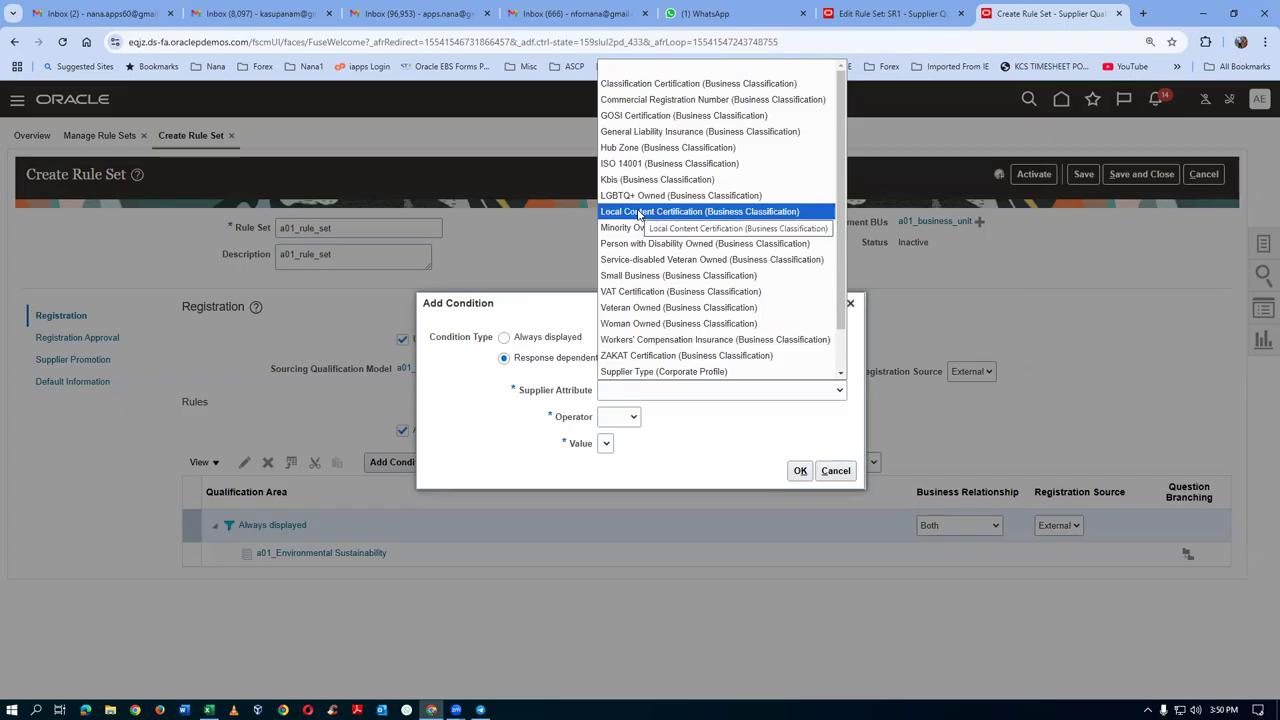
pyautogui.scroll(-1, 639, 216)
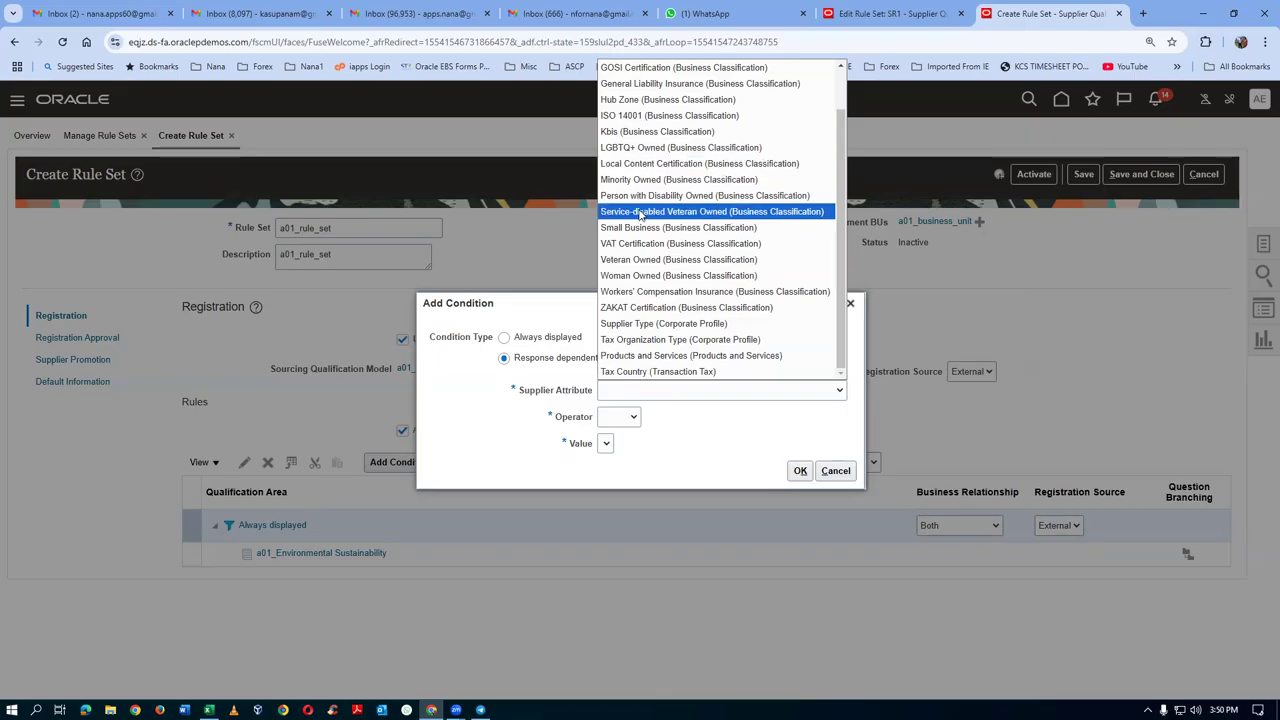
pyautogui.scroll(1, 660, 326)
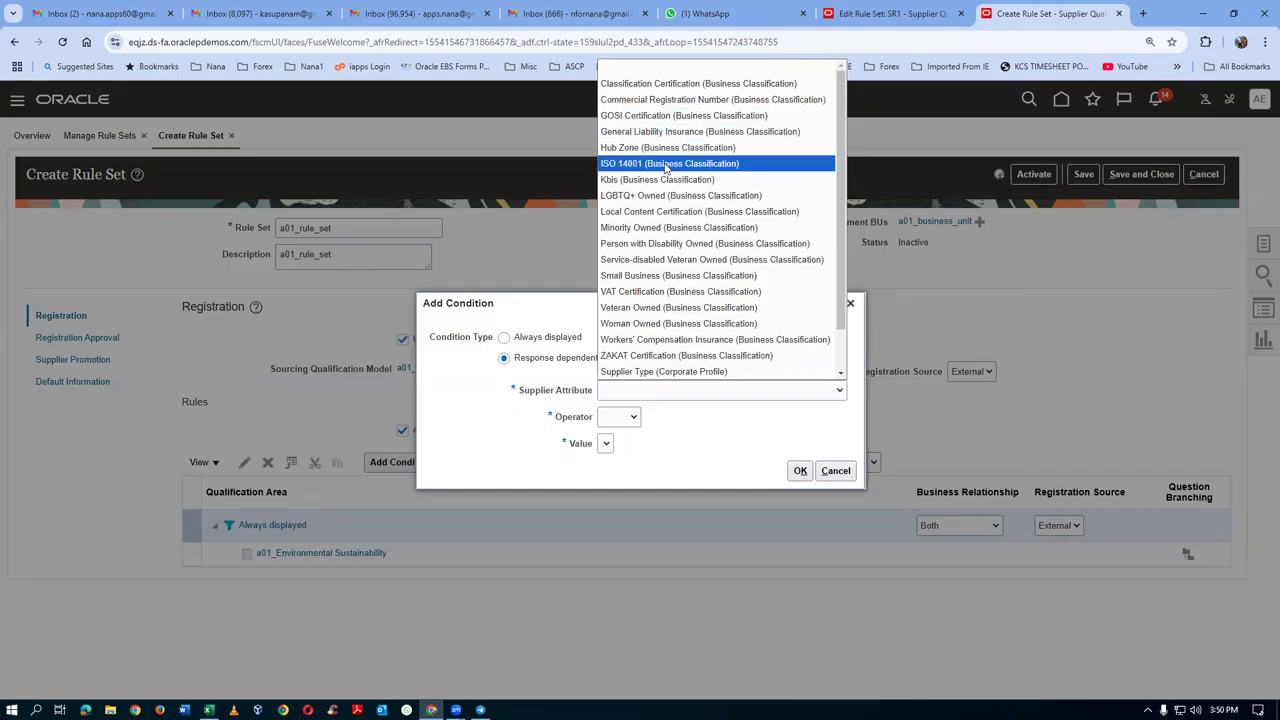
# - Set the condition to Woman Owned, operator Equals, value Yes, and confirm it
pyautogui.click(672, 324)
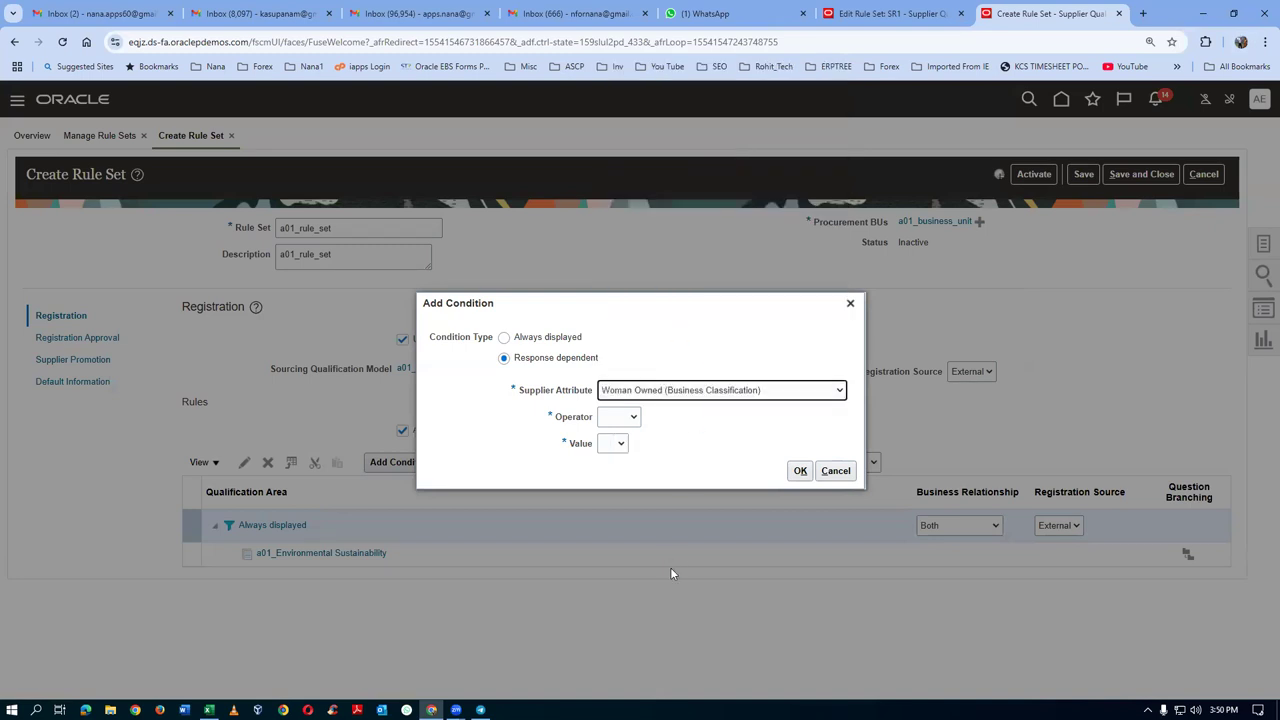
pyautogui.click(614, 422)
pyautogui.click(613, 452)
pyautogui.click(614, 446)
pyautogui.click(606, 479)
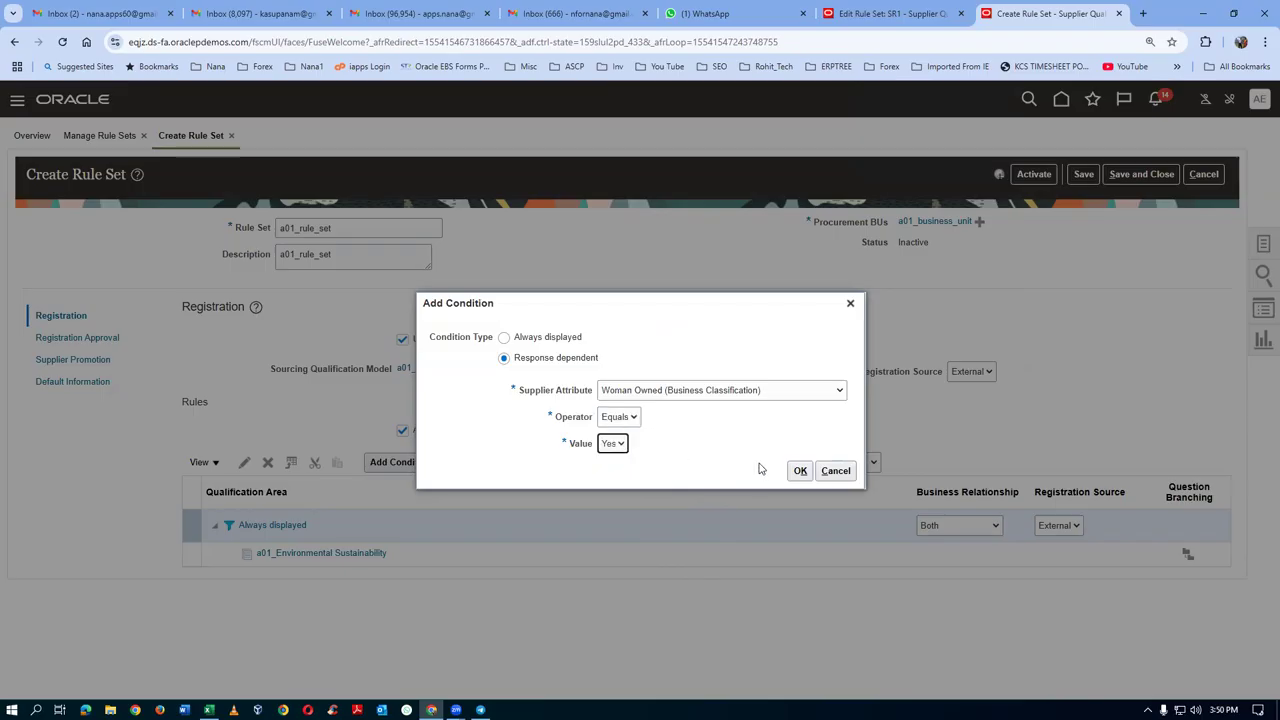
pyautogui.click(801, 473)
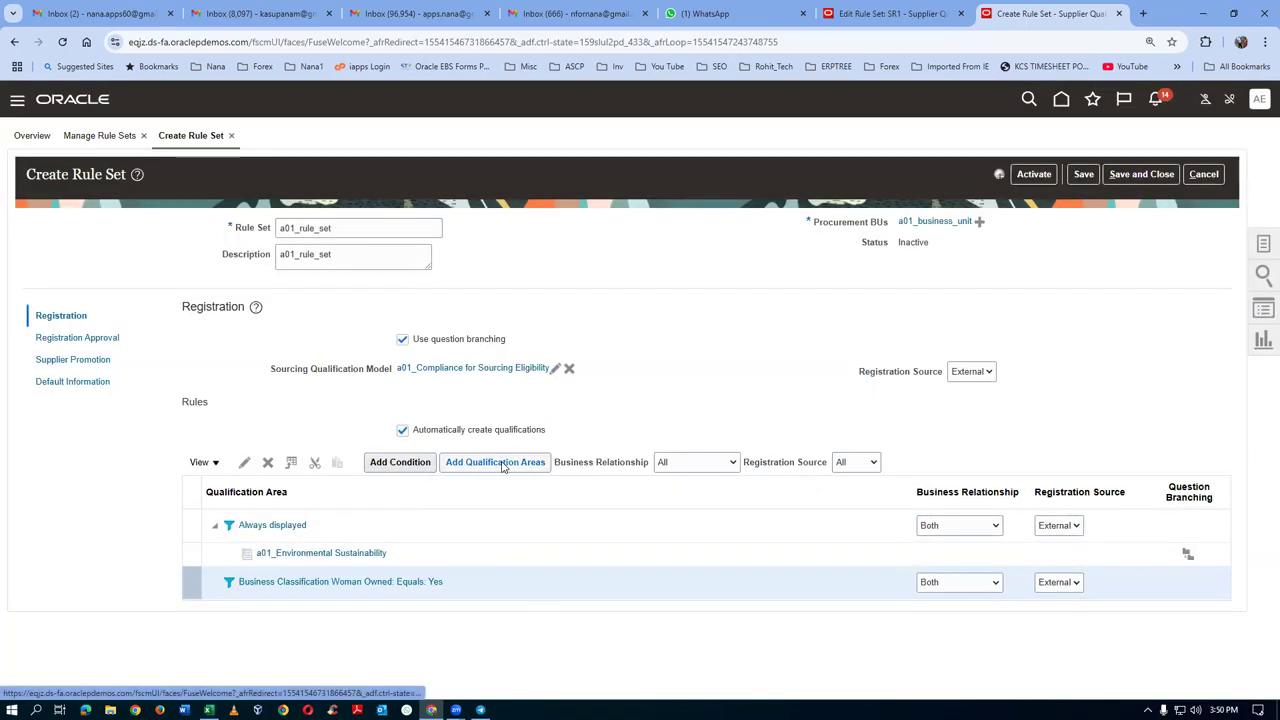
# - After checking SR1, search 'a01' and add a01_Financial Viability to the Woman Owned condition
pyautogui.click(890, 13)
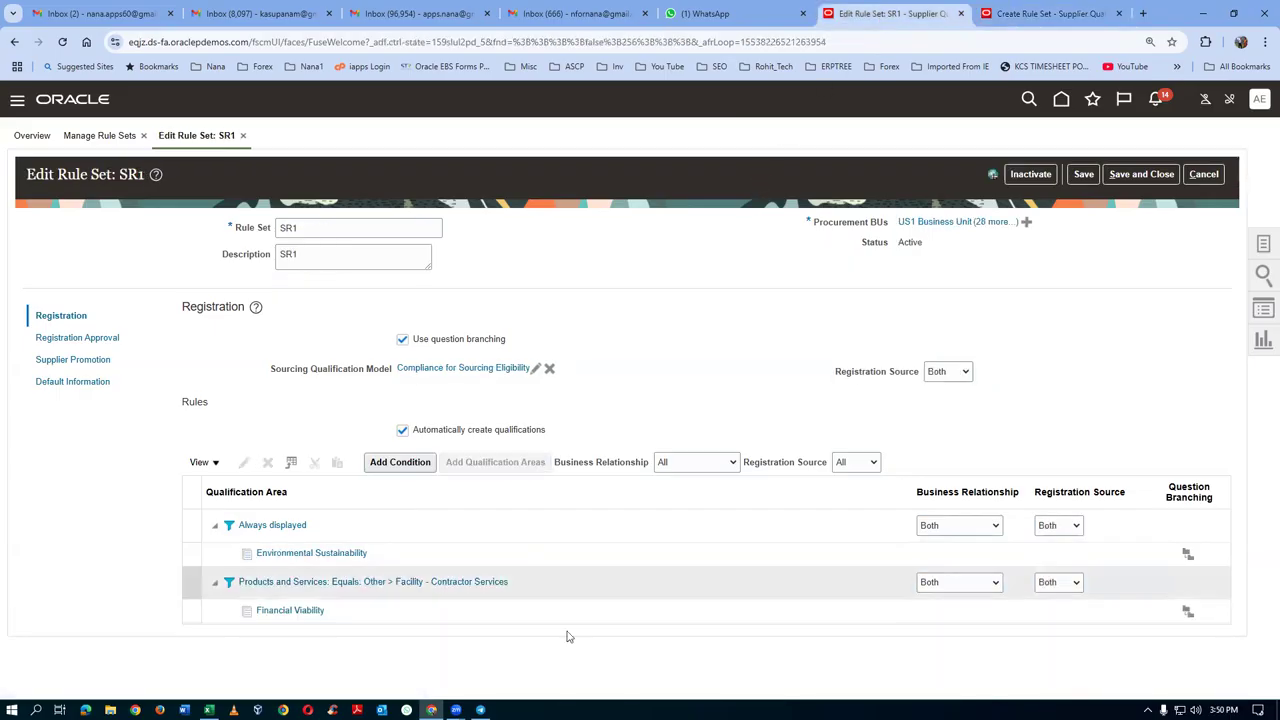
pyautogui.click(1038, 14)
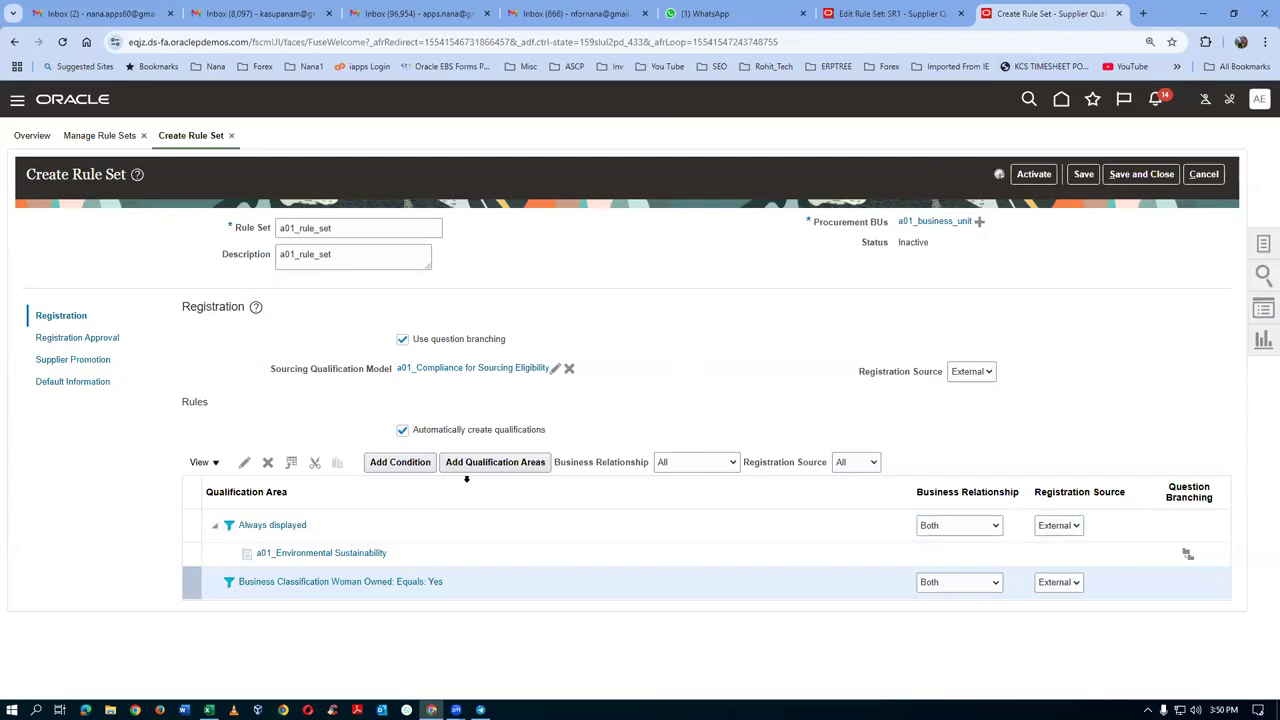
pyautogui.click(481, 465)
pyautogui.click(428, 365)
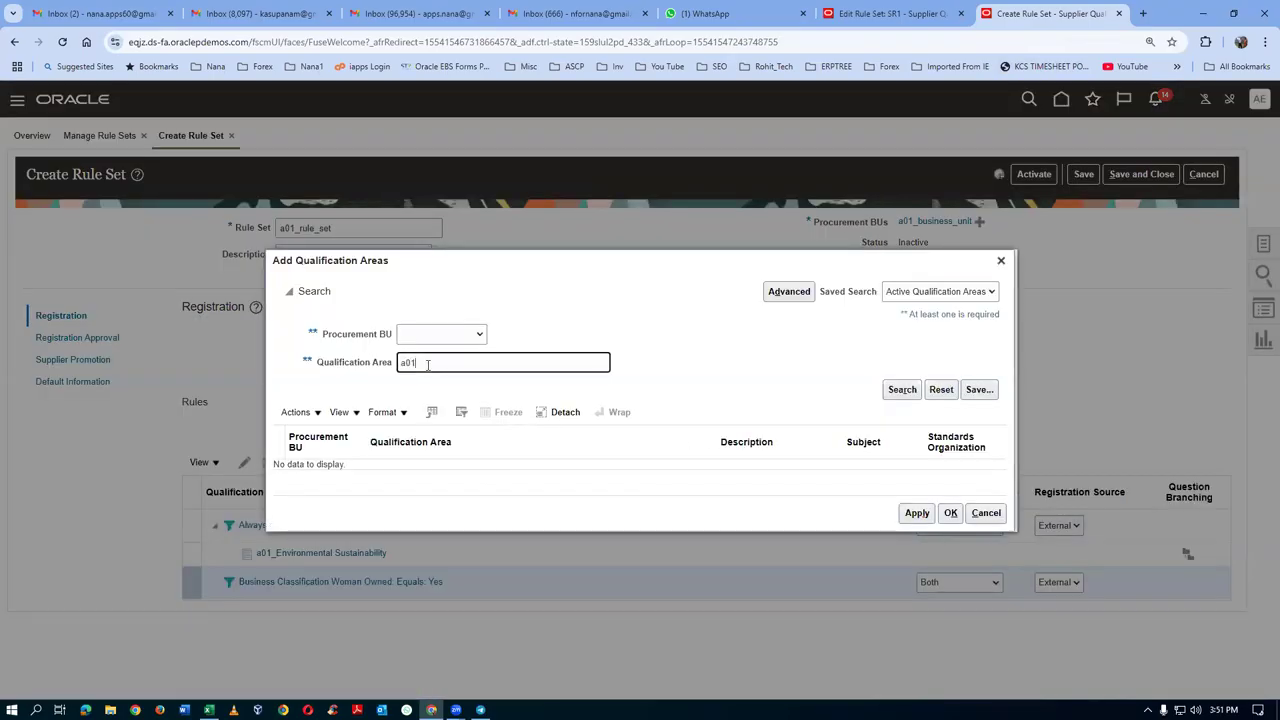
pyautogui.click(899, 392)
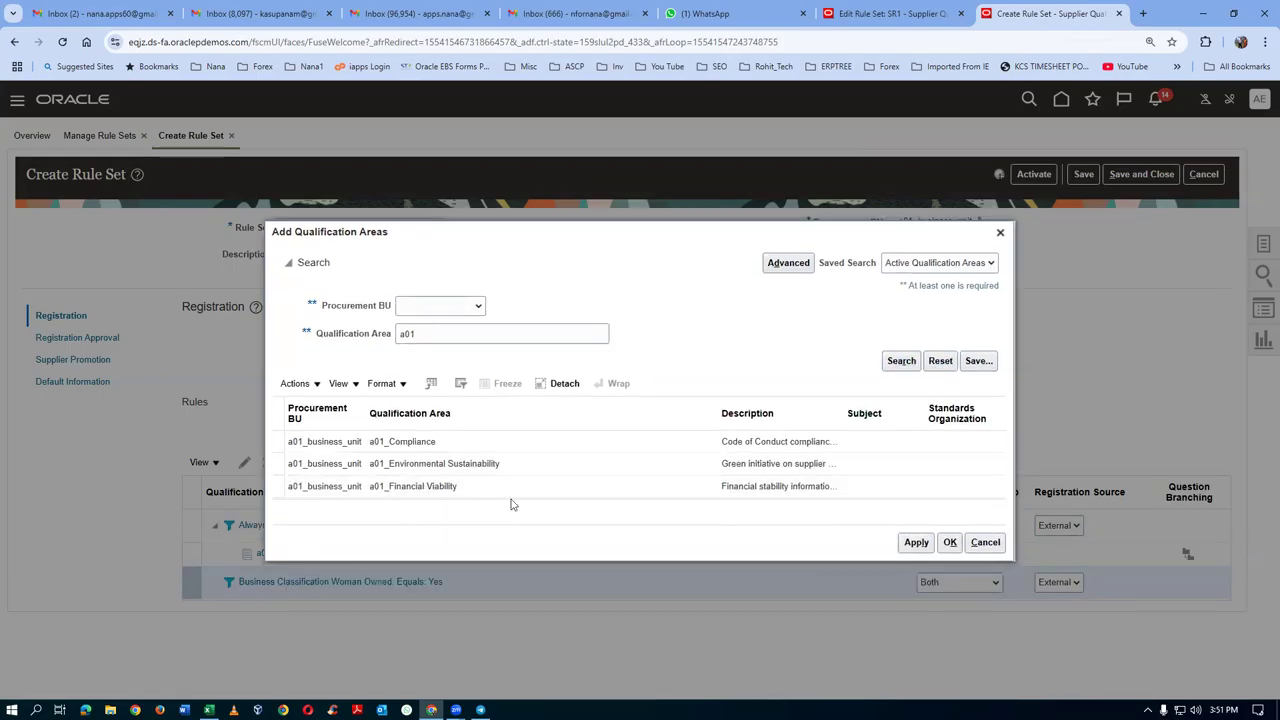
pyautogui.click(506, 490)
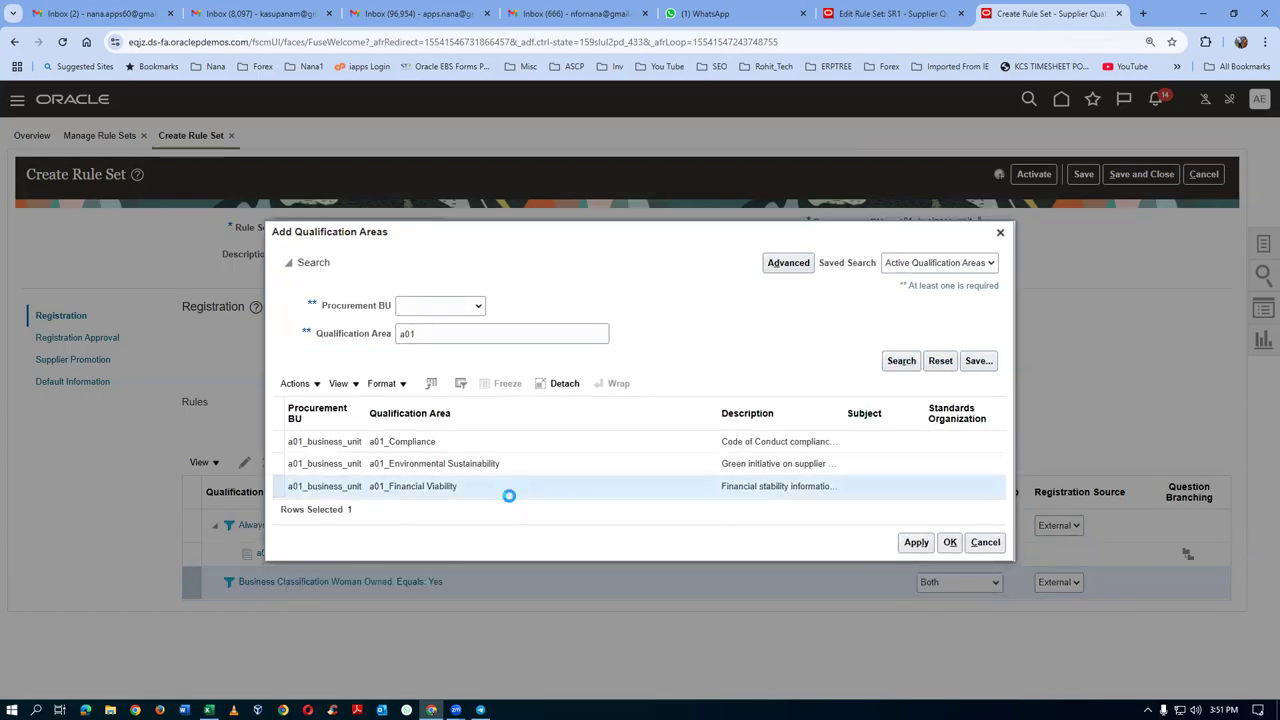
pyautogui.click(945, 546)
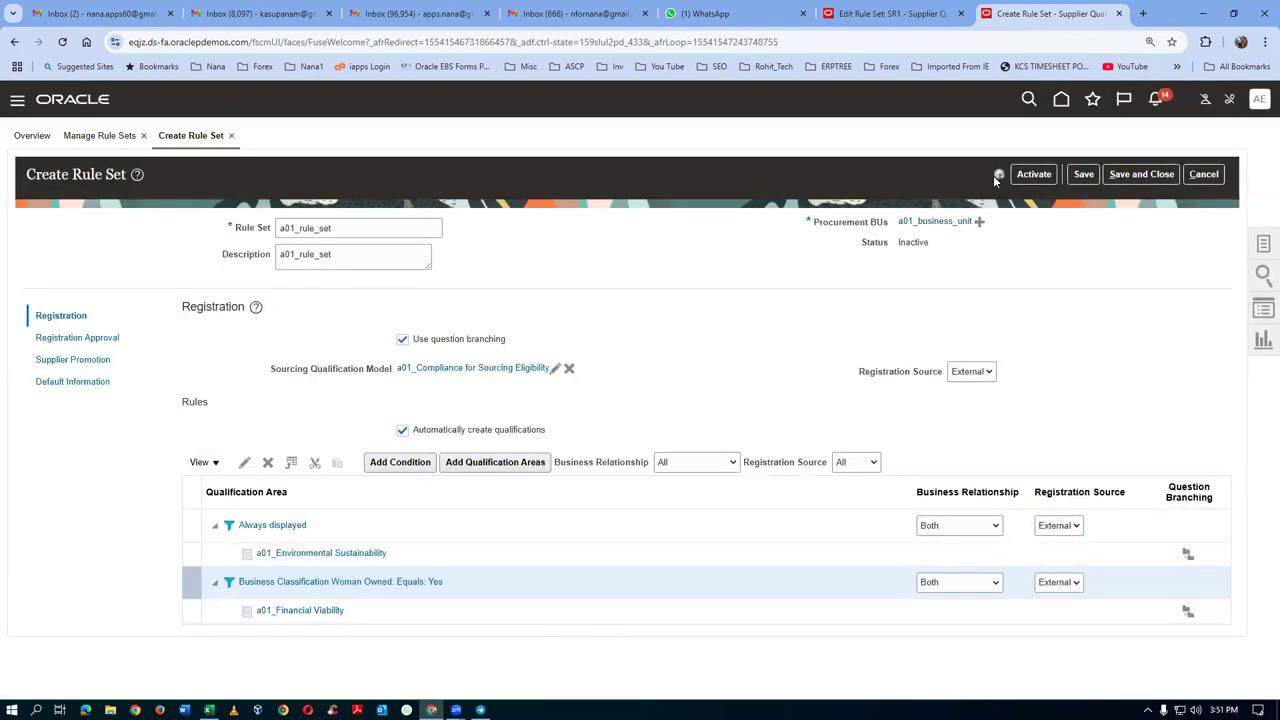
pyautogui.click(1083, 174)
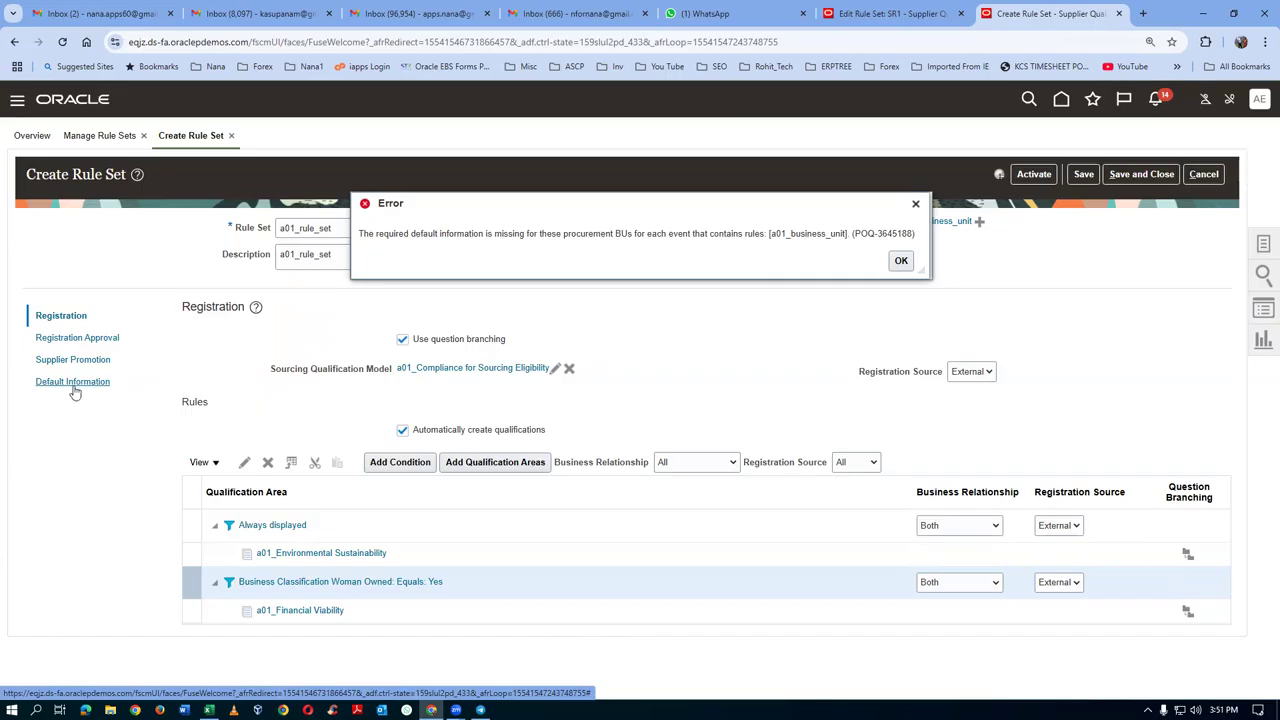
pyautogui.click(897, 260)
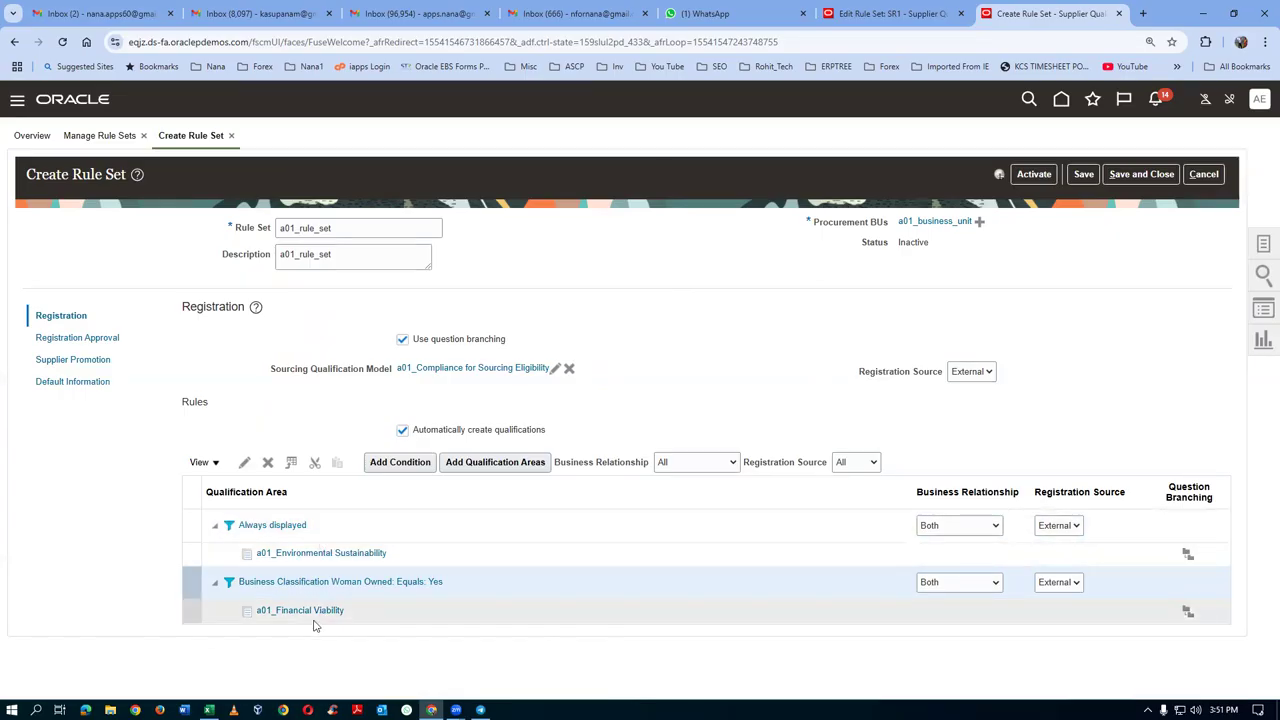
pyautogui.click(69, 382)
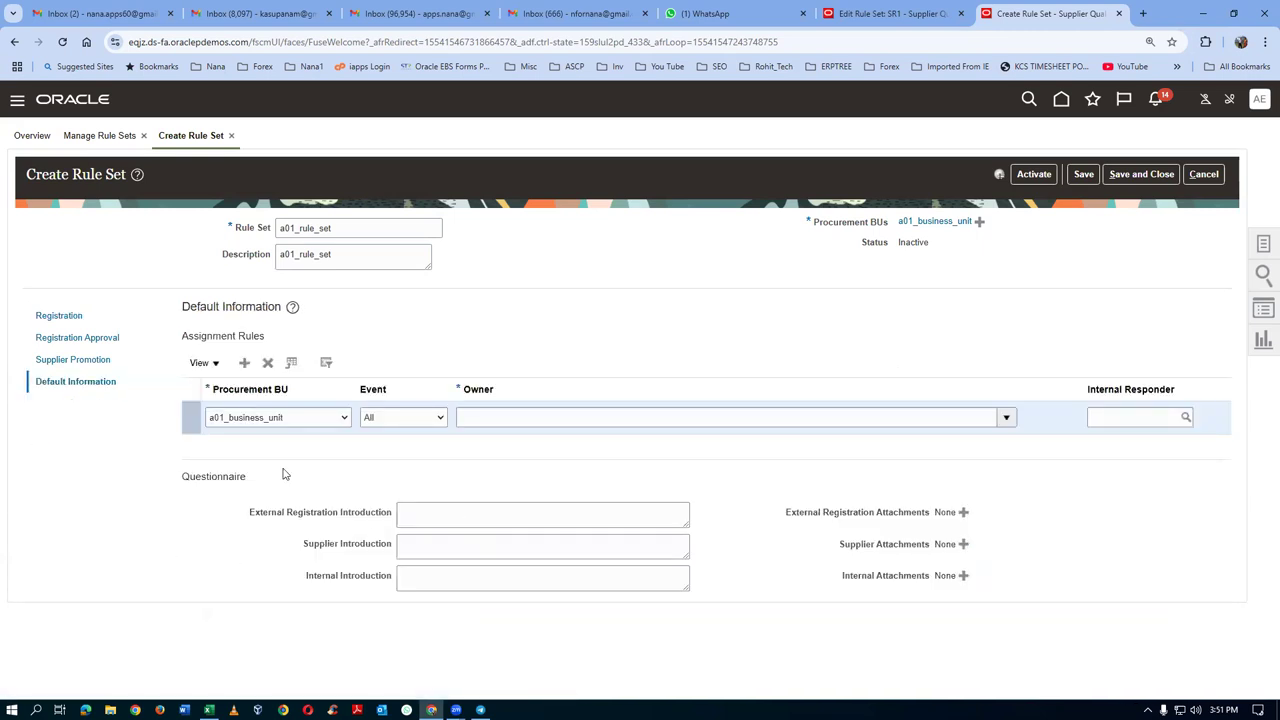
# - Set the suggested emp1 employee as owner and internal responder, review assigned procurement BUs, and save a01_rule_set
pyautogui.click(516, 417)
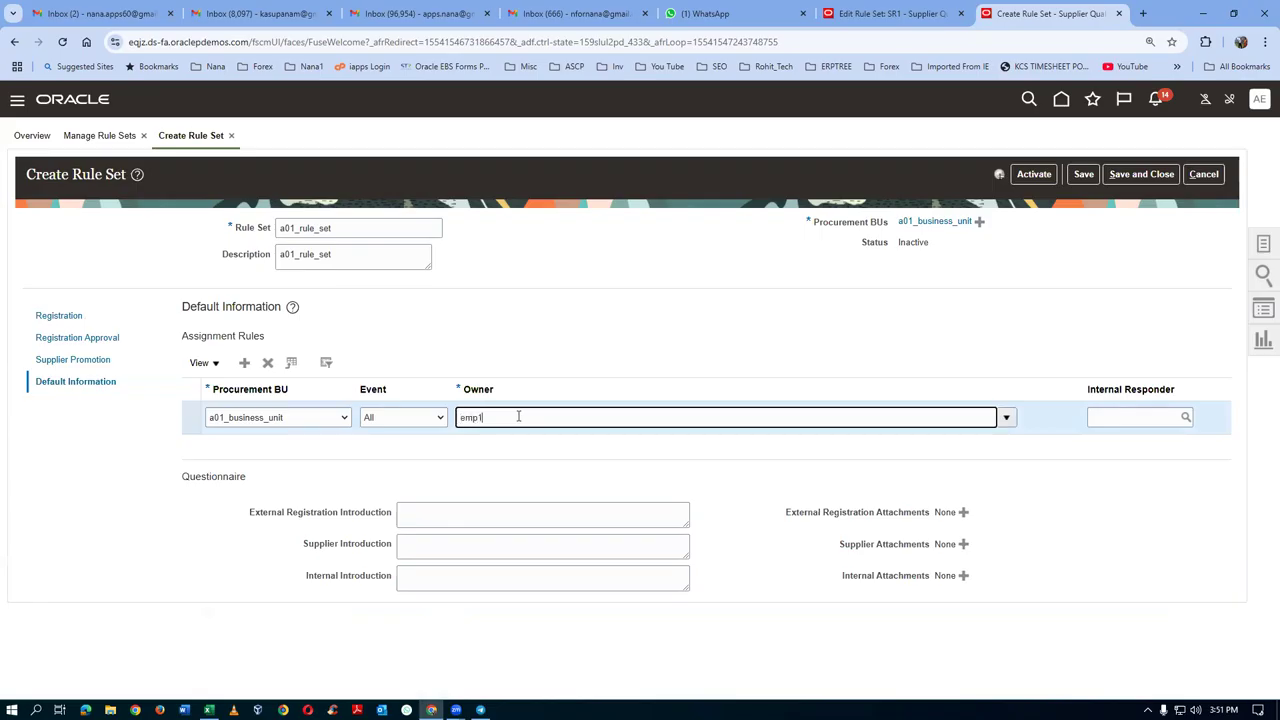
pyautogui.write('emp1')
pyautogui.click(551, 441)
pyautogui.click(1101, 413)
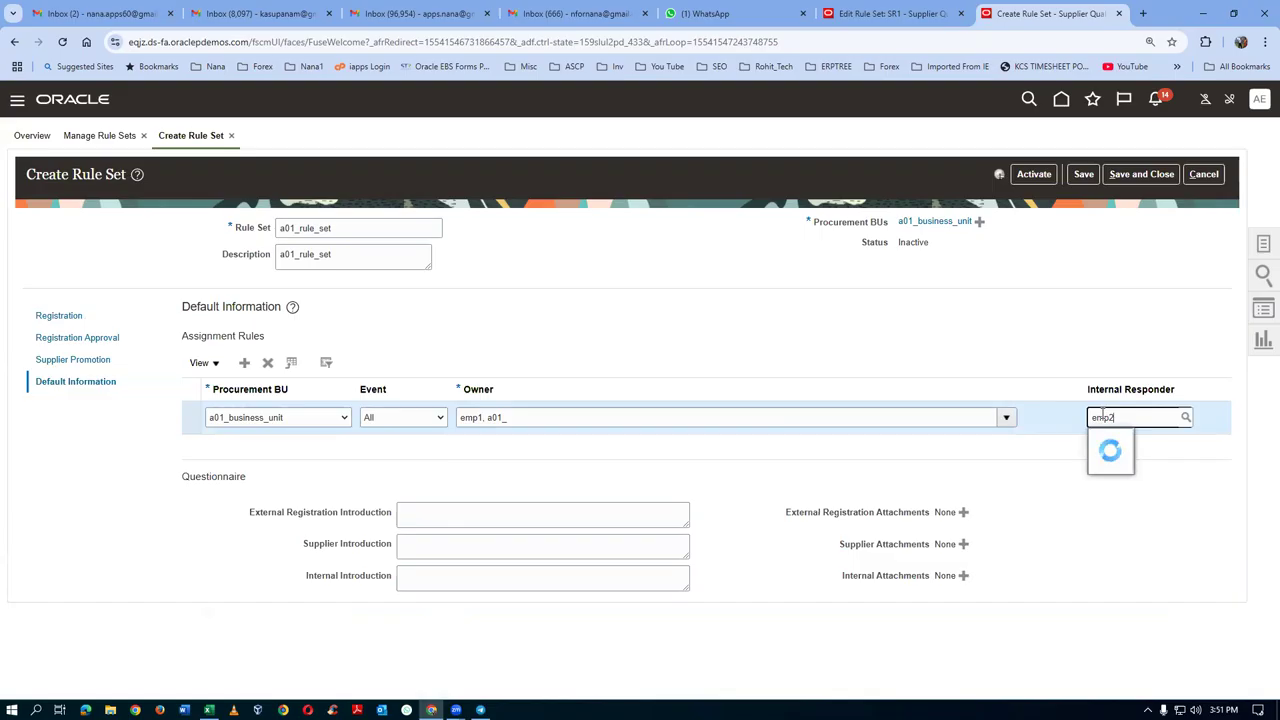
pyautogui.click(1092, 441)
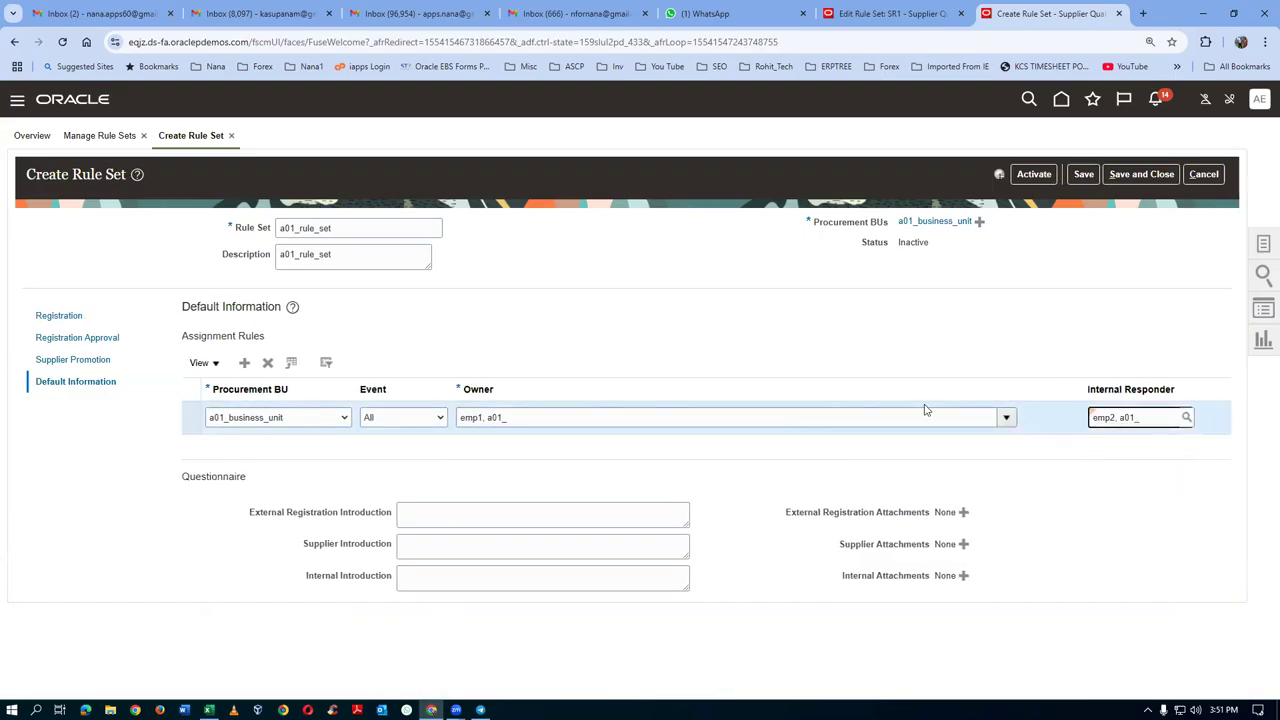
pyautogui.click(930, 225)
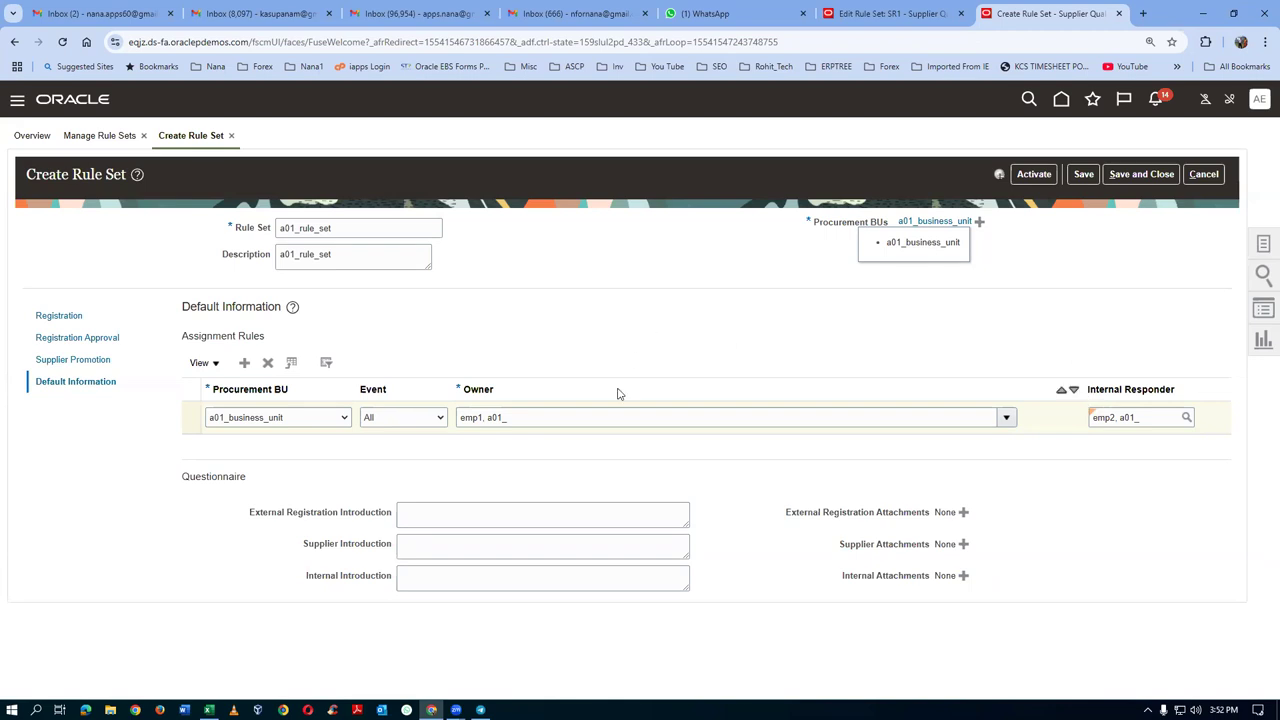
pyautogui.click(1020, 331)
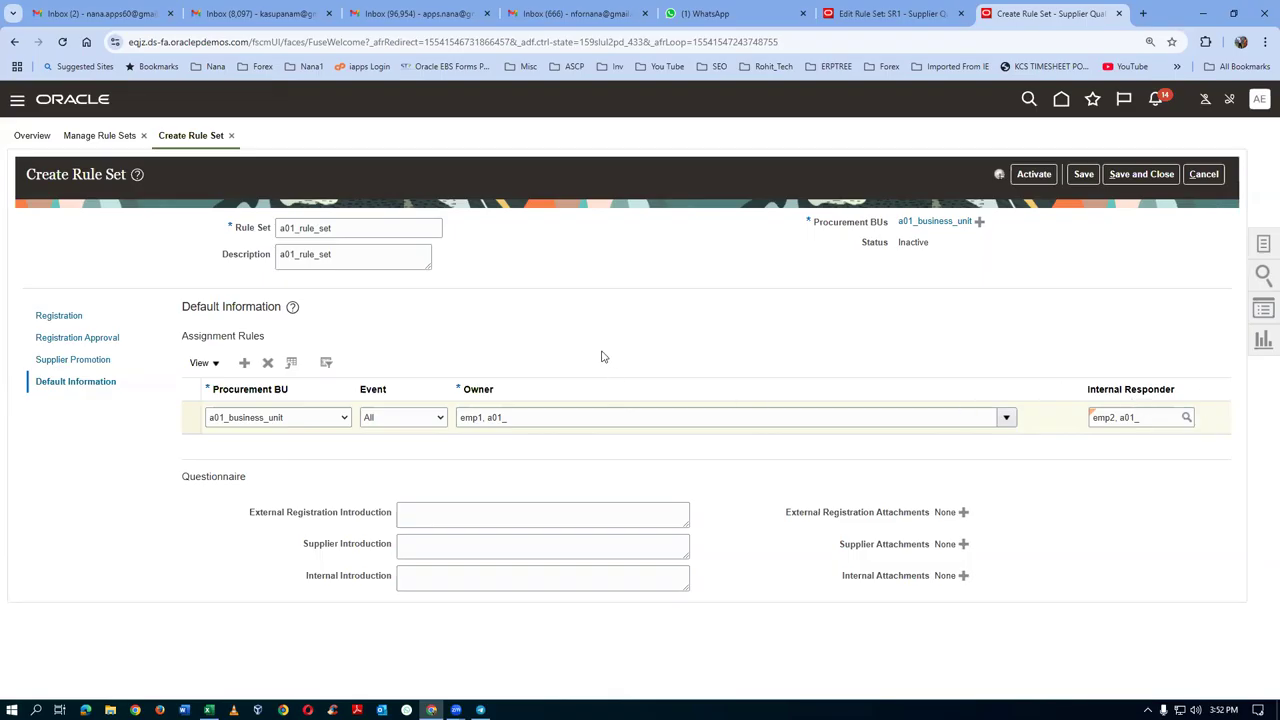
pyautogui.click(1083, 174)
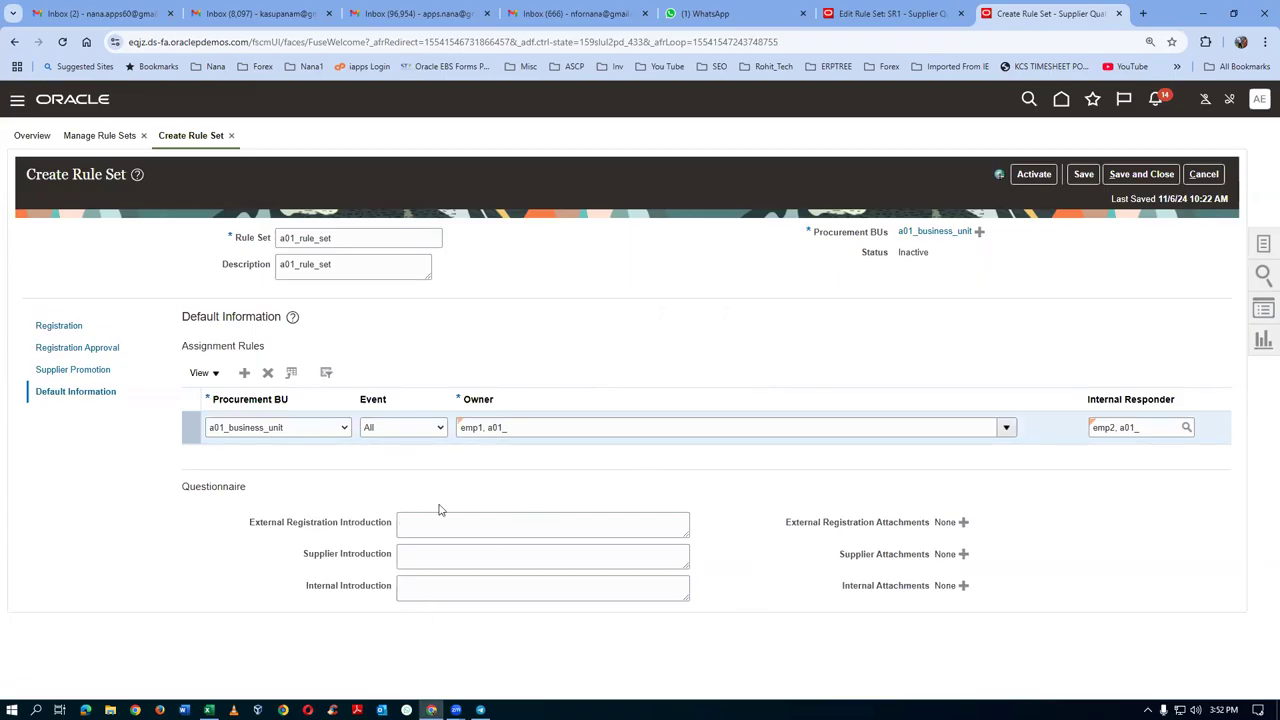
pyautogui.click(91, 350)
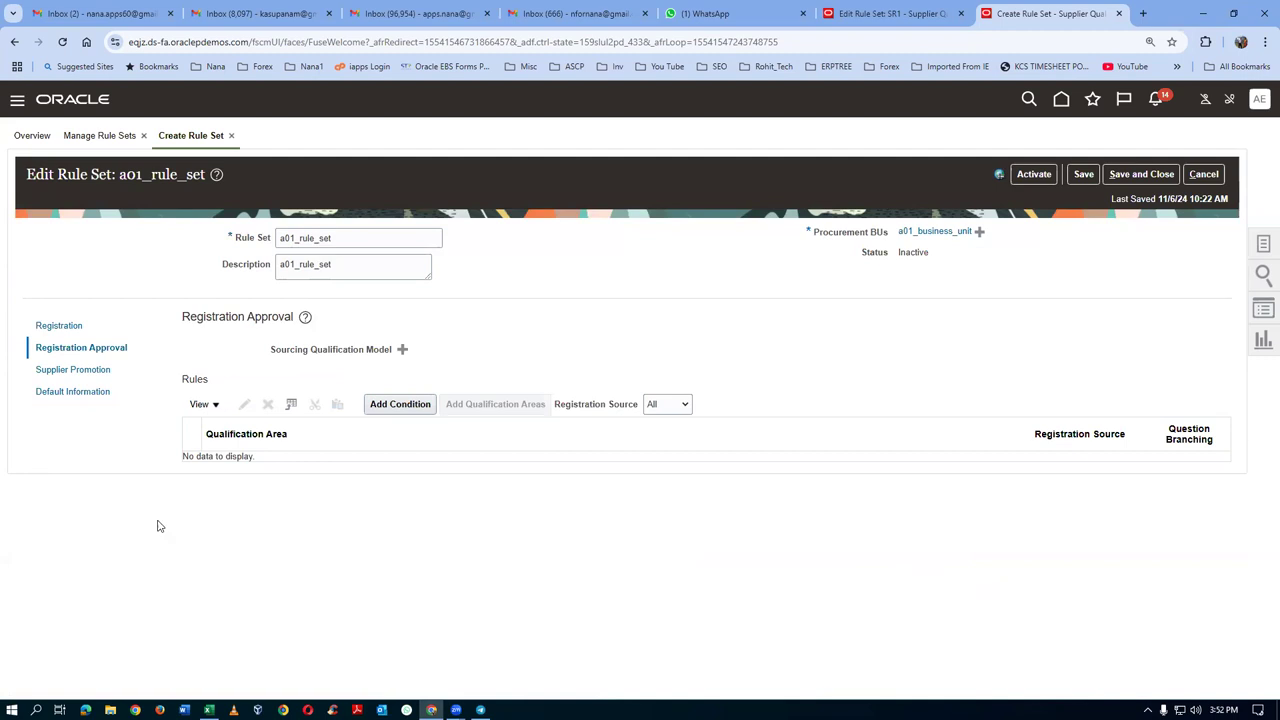
pyautogui.click(76, 372)
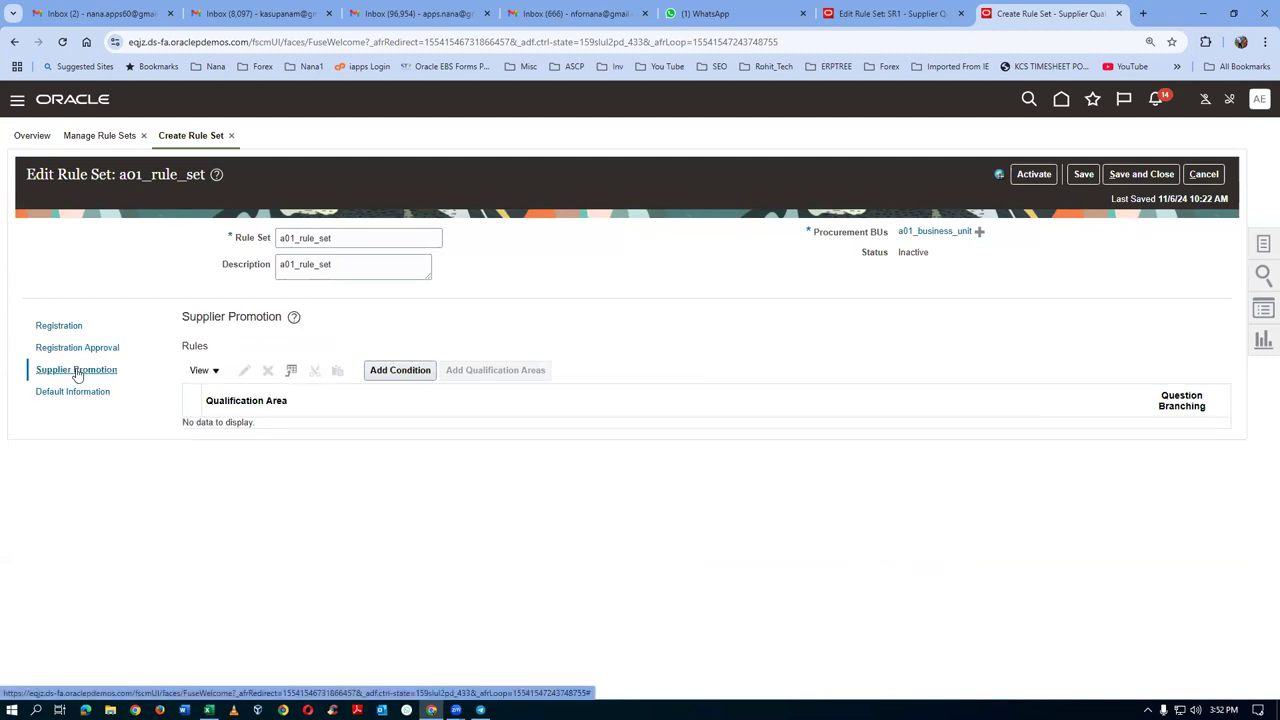
pyautogui.click(70, 348)
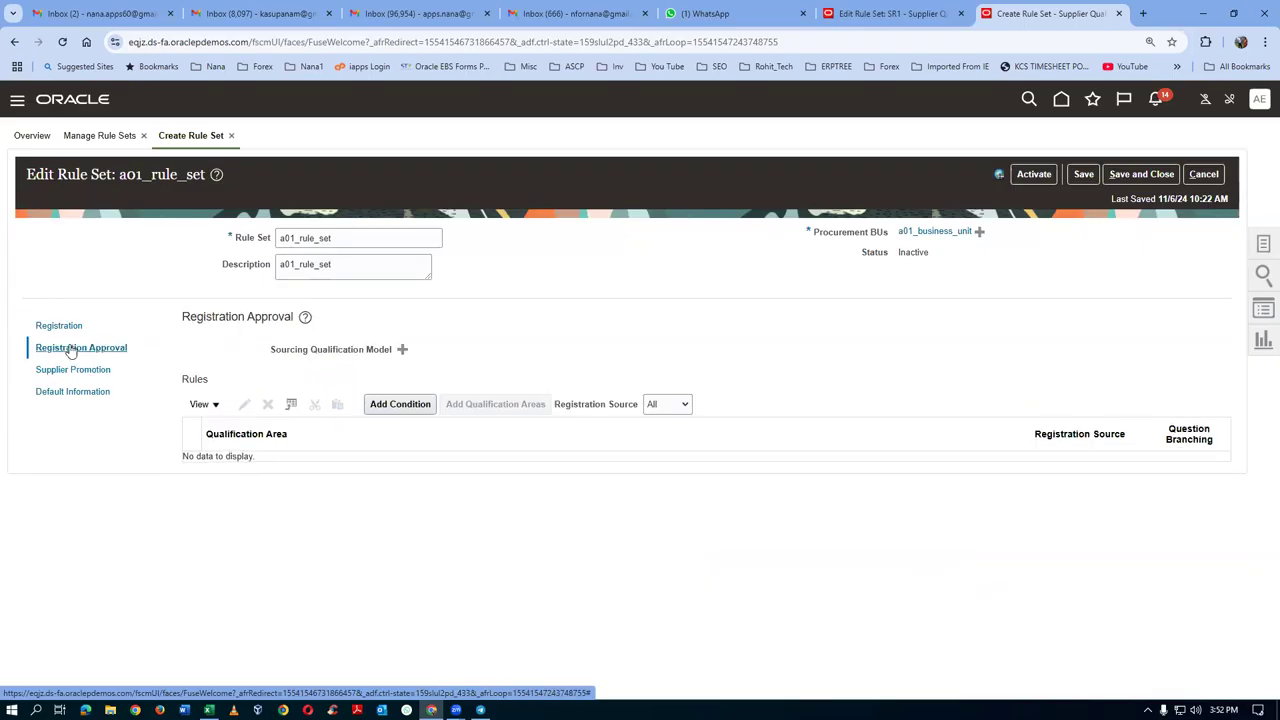
pyautogui.click(58, 326)
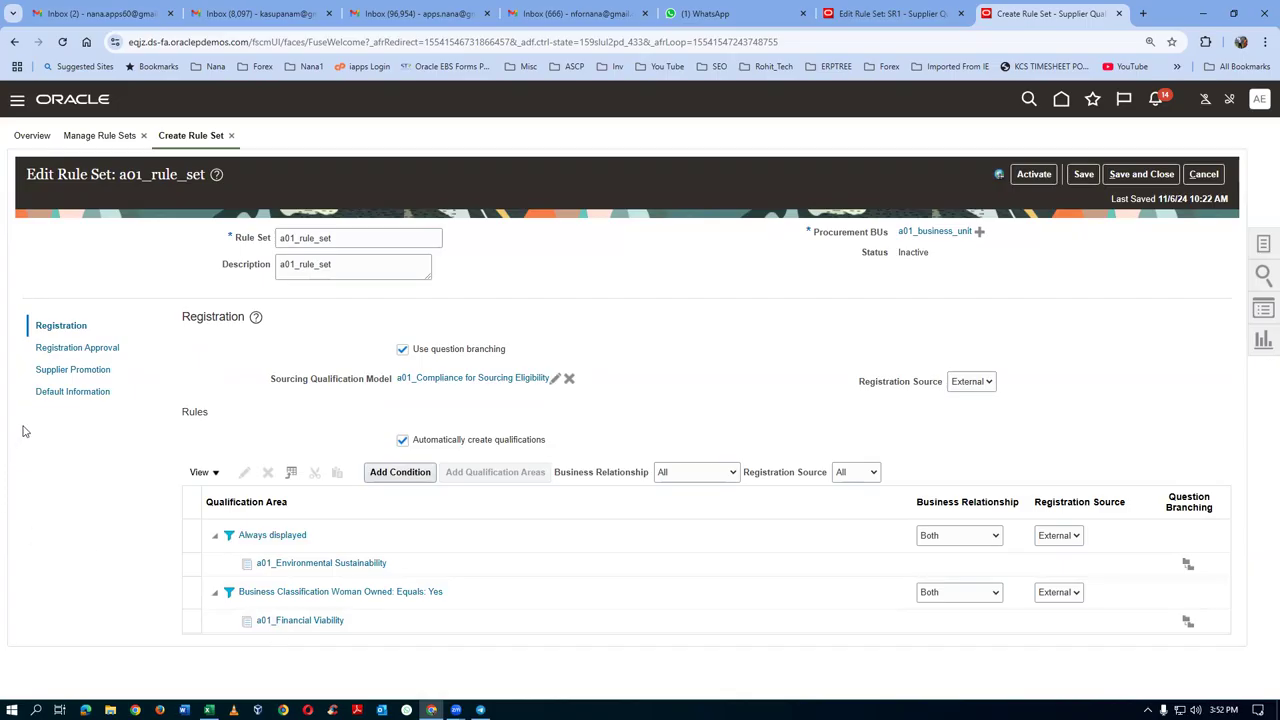
pyautogui.click(66, 391)
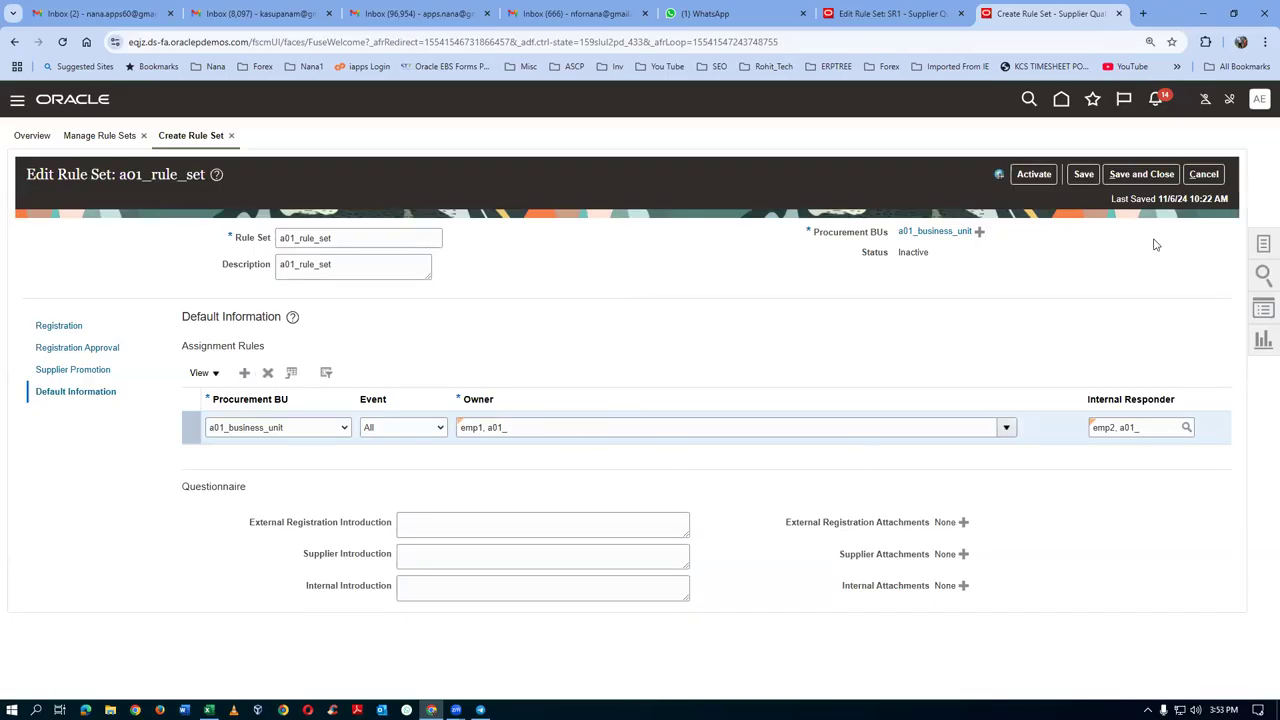
# - Activate a01_rule_set, save and close it, acknowledge the confirmation, and finish with rule sets
pyautogui.click(1036, 175)
pyautogui.click(1143, 177)
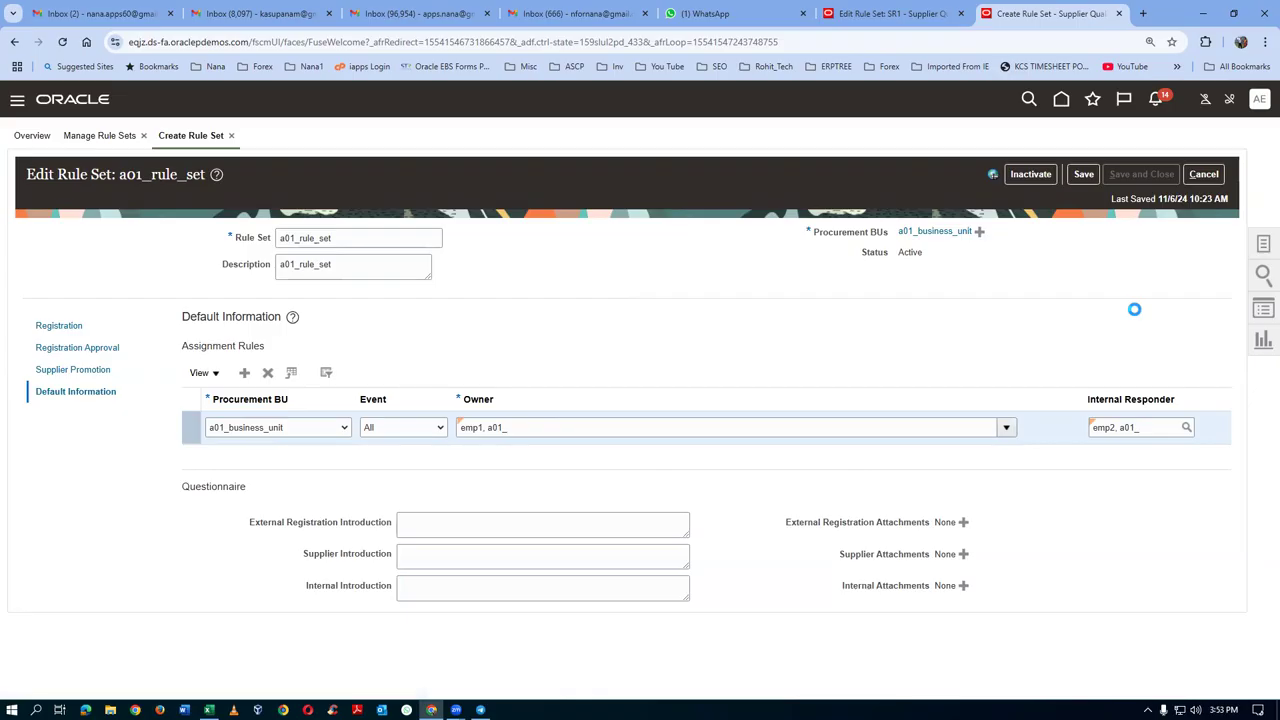
pyautogui.click(686, 261)
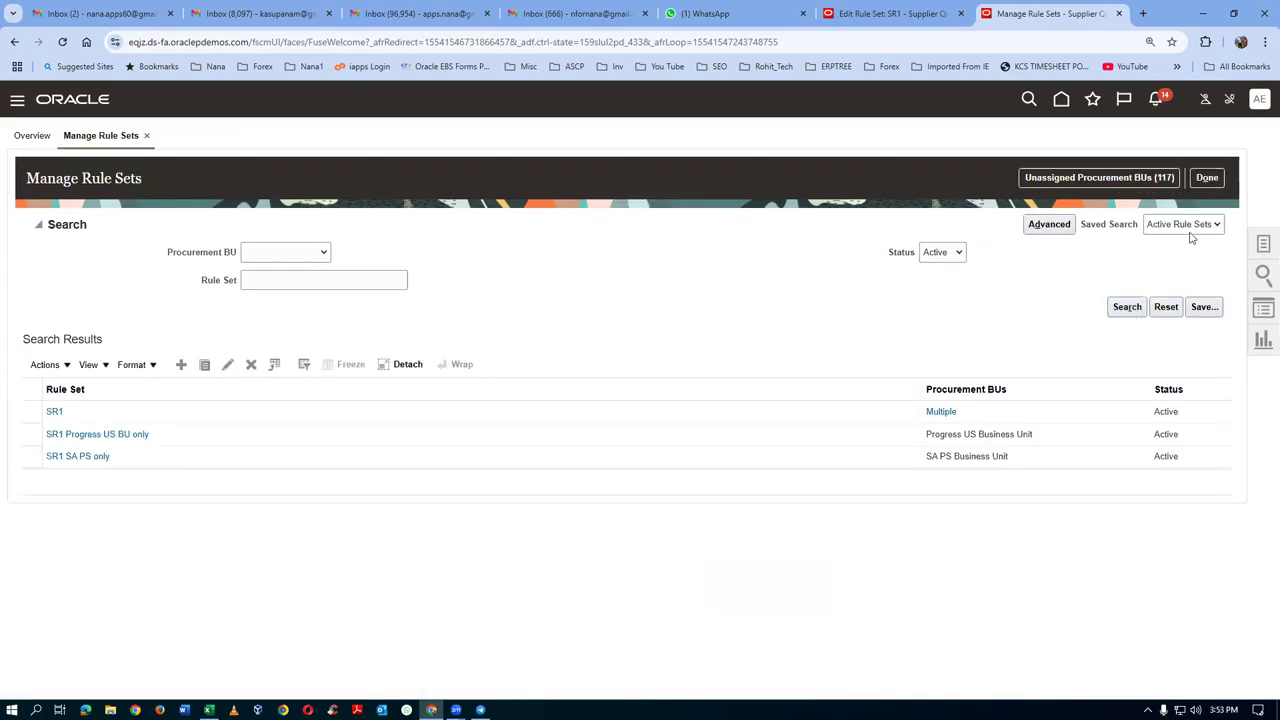
pyautogui.click(1206, 184)
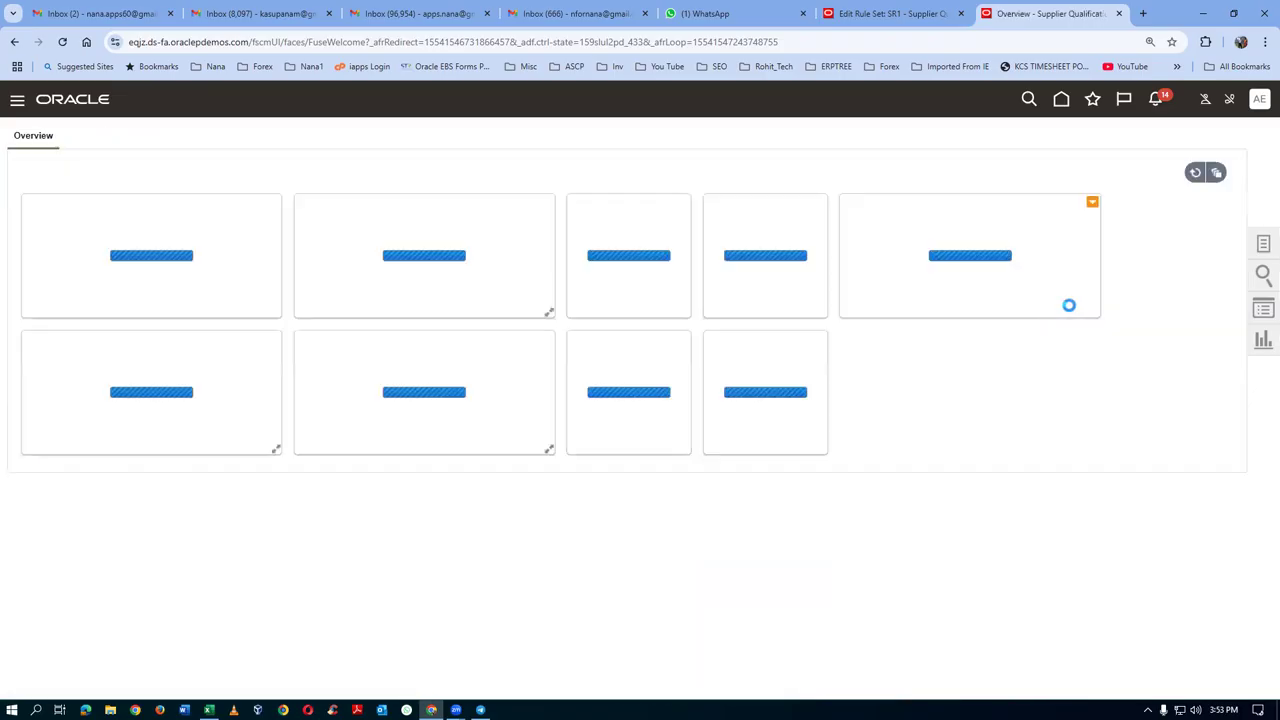
# - In Setup and Maintenance, search tasks for man%sup%app% and open Manage Supplier Registration Approvals
pyautogui.click(1259, 104)
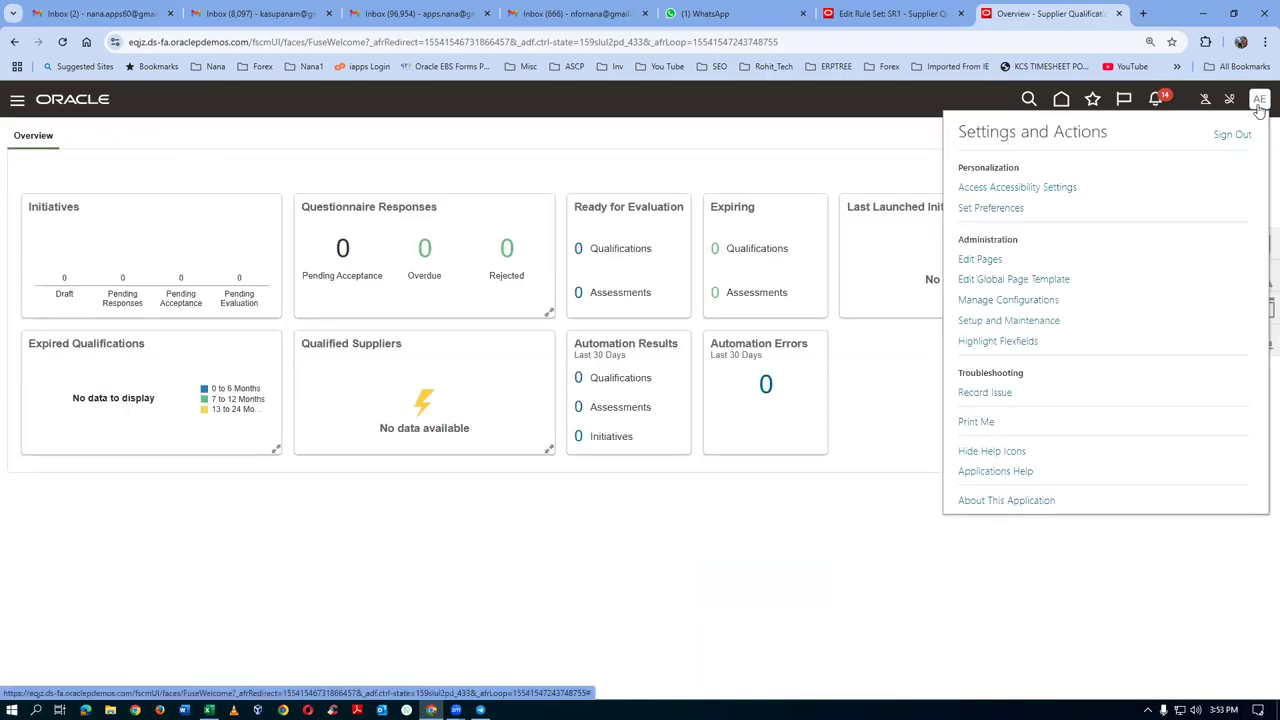
pyautogui.click(1041, 321)
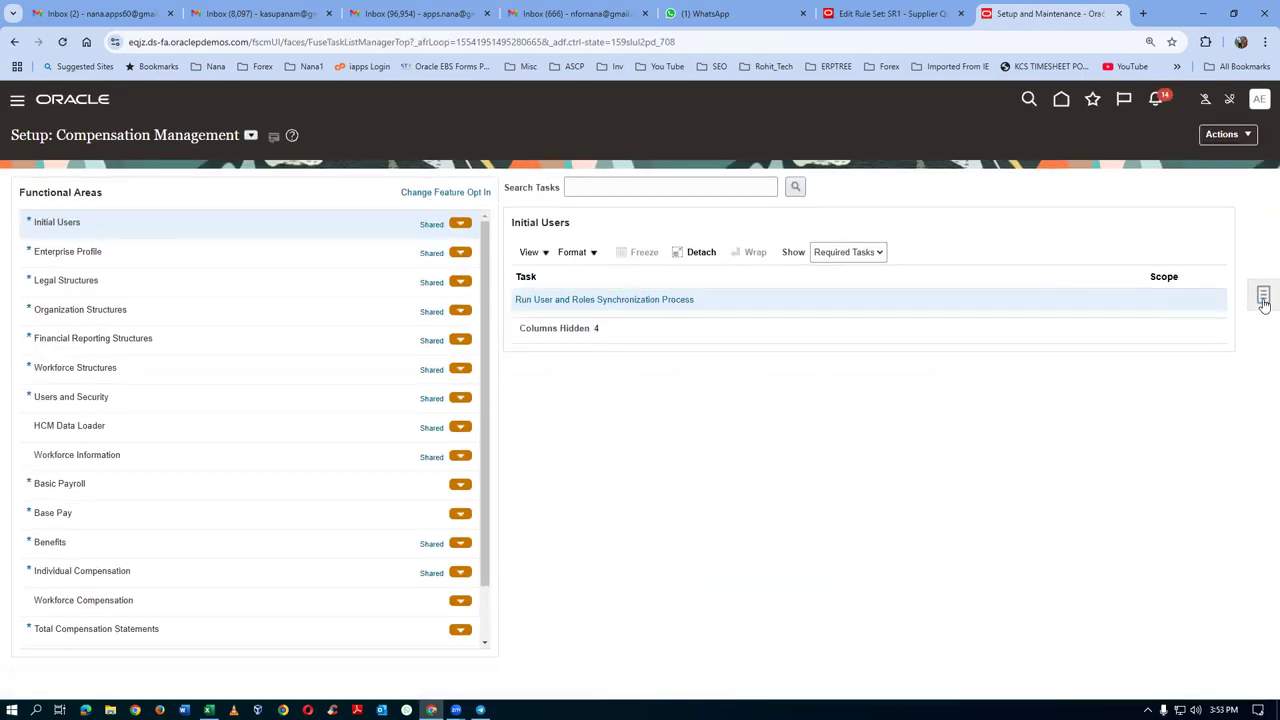
pyautogui.click(1263, 296)
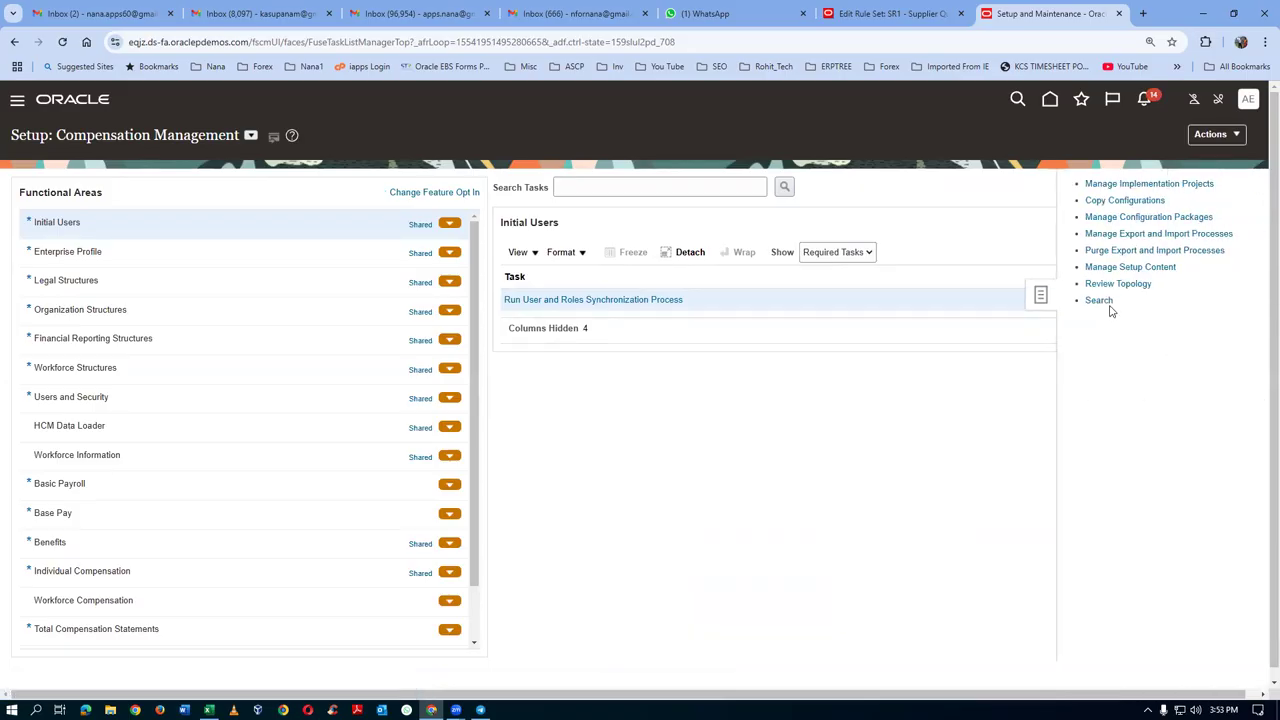
pyautogui.click(1099, 300)
pyautogui.click(457, 191)
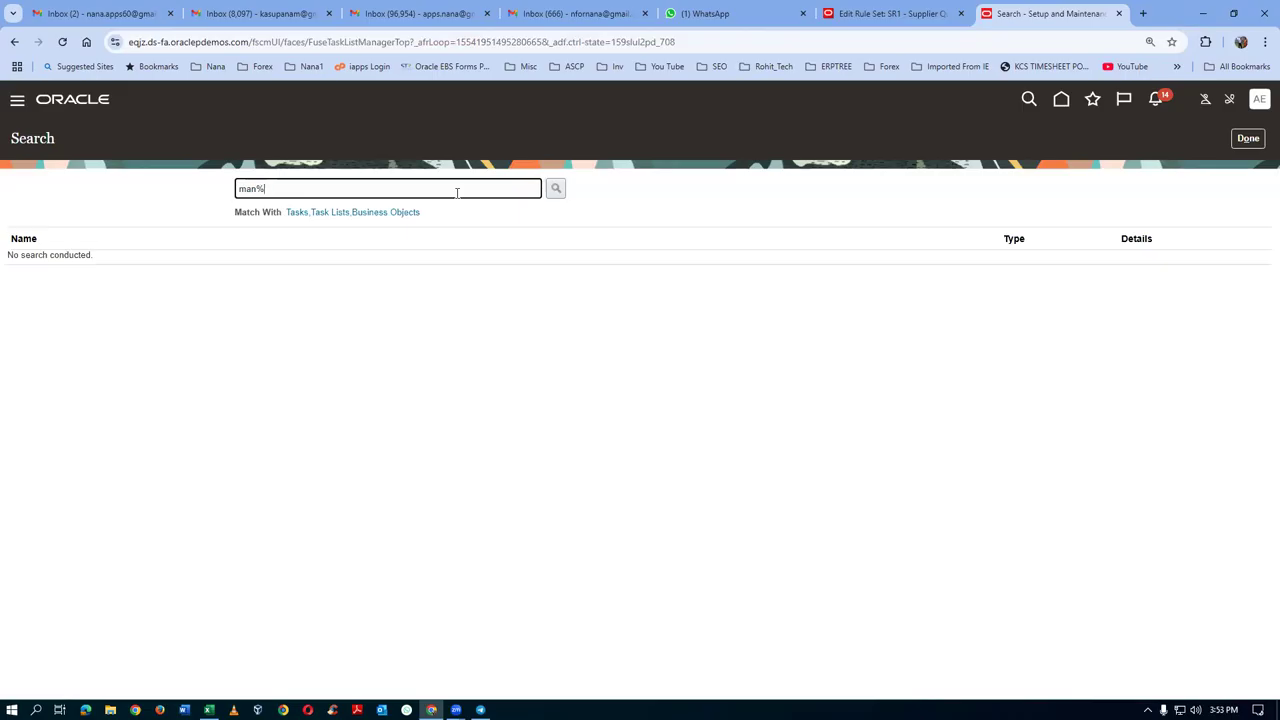
pyautogui.write('man%sup%app%')
pyautogui.press('Return')
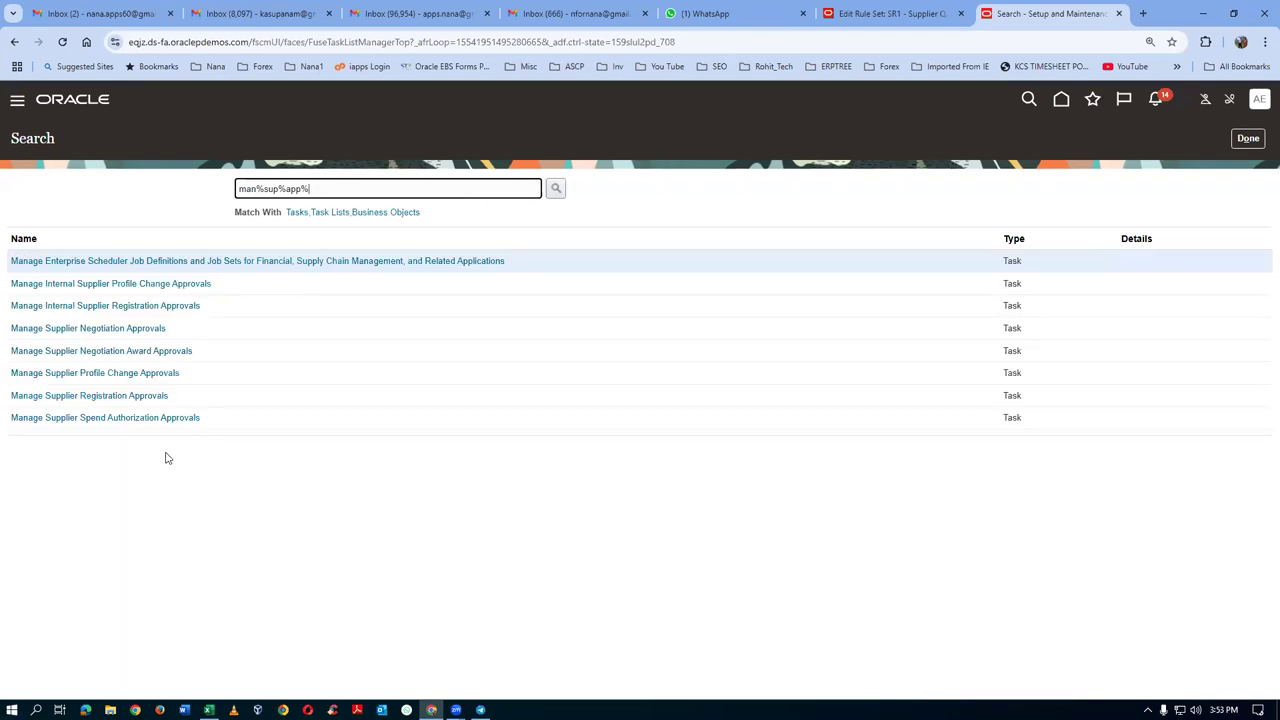
pyautogui.click(96, 396)
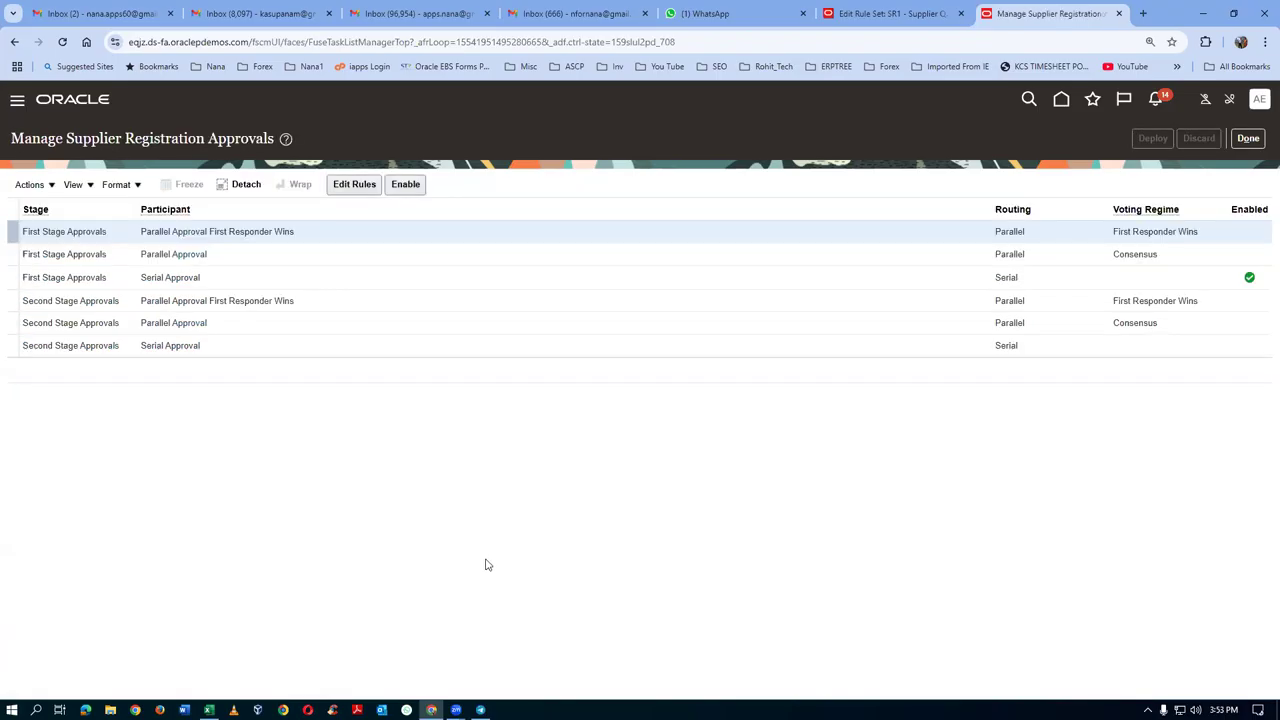
# - Open the First Stage Serial Approval rules and start editing the SKY Rule's first action
pyautogui.click(233, 280)
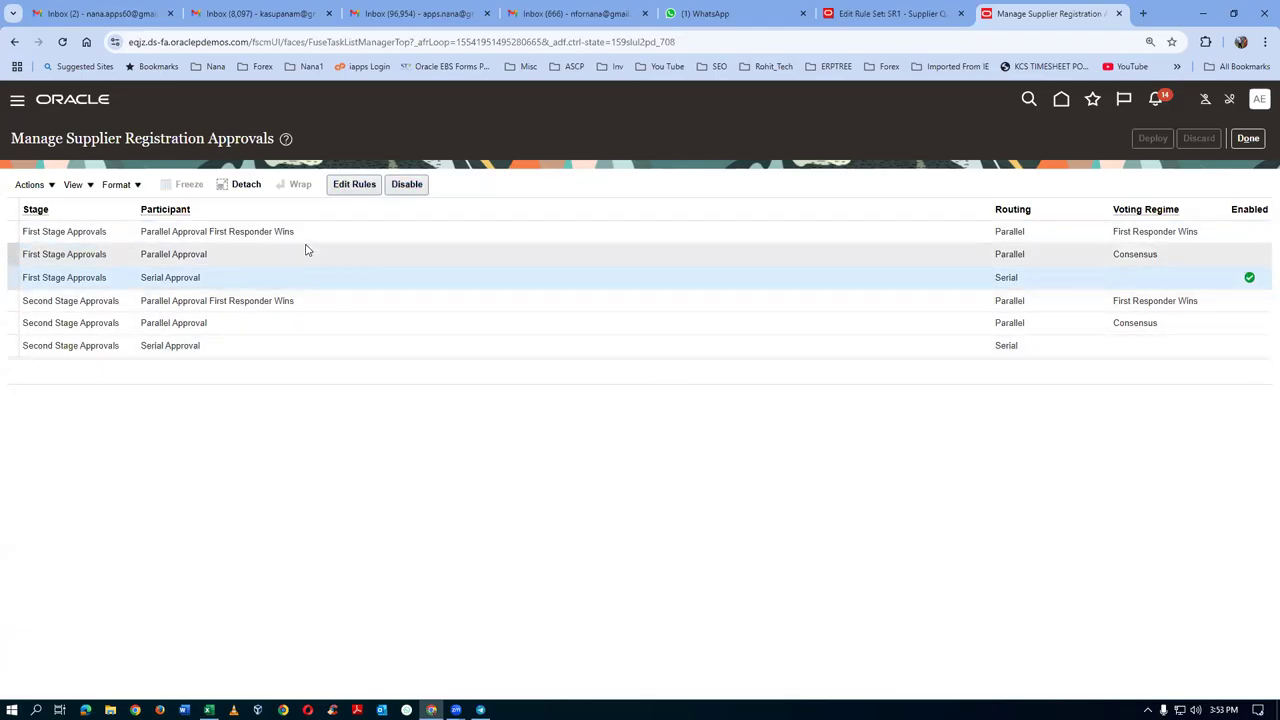
pyautogui.click(357, 186)
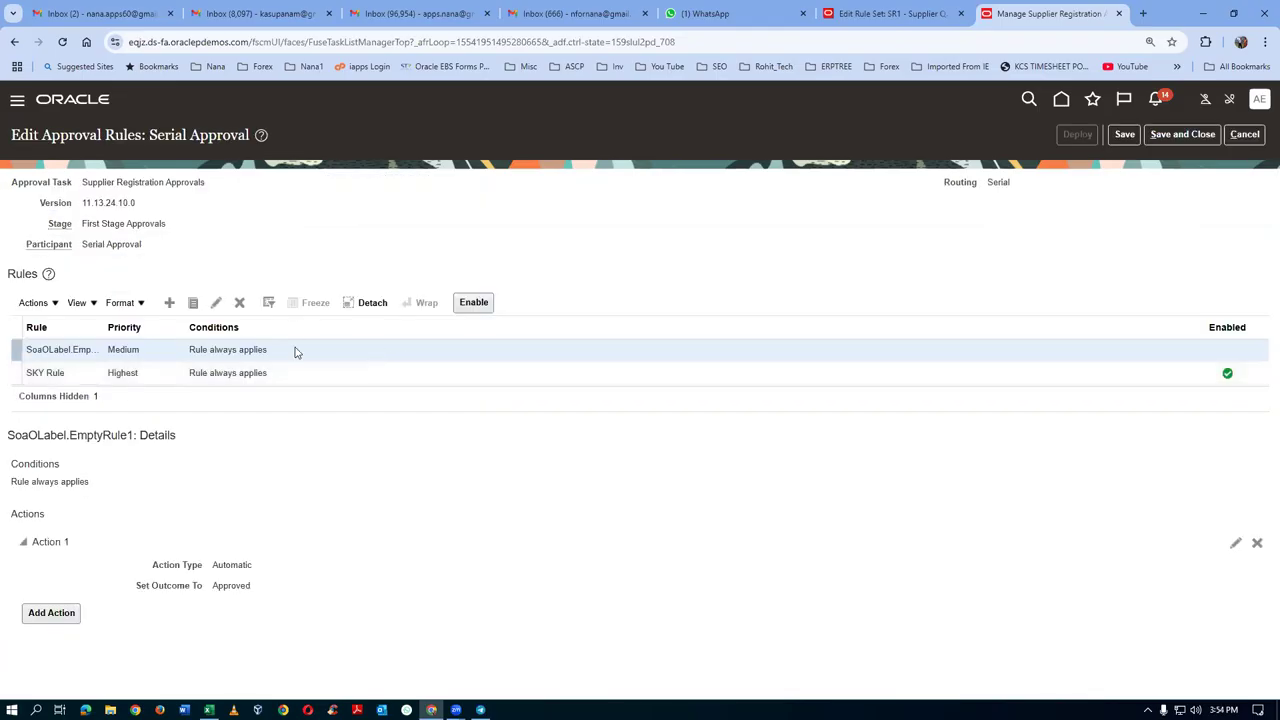
pyautogui.click(305, 372)
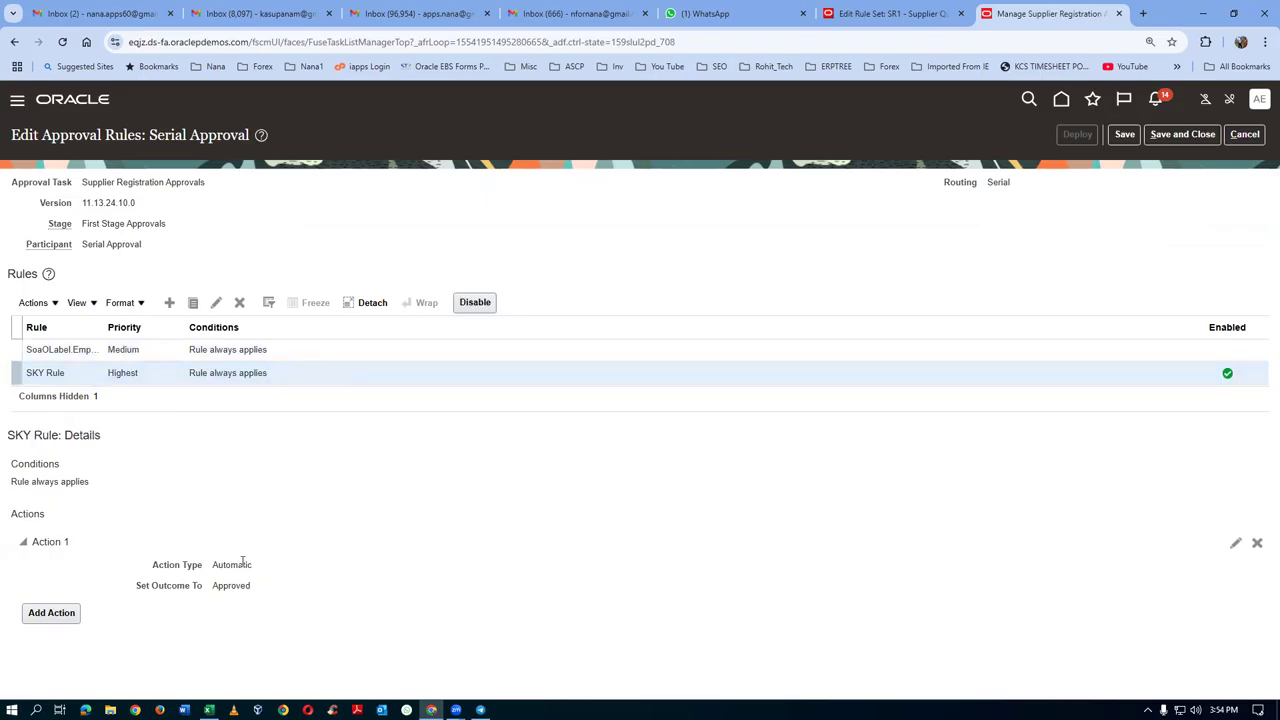
pyautogui.click(1237, 543)
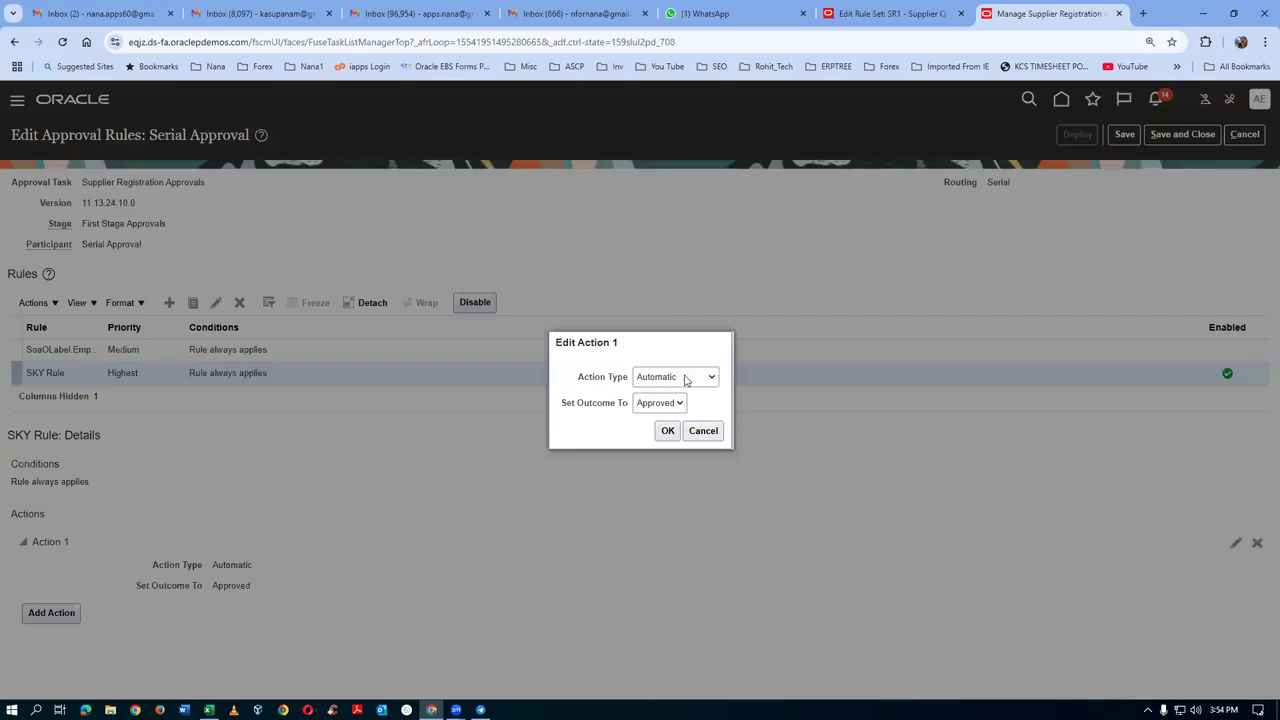
# - Set the action to Approval required, routed using Single Approver, with user type Worker
pyautogui.click(690, 376)
pyautogui.click(678, 392)
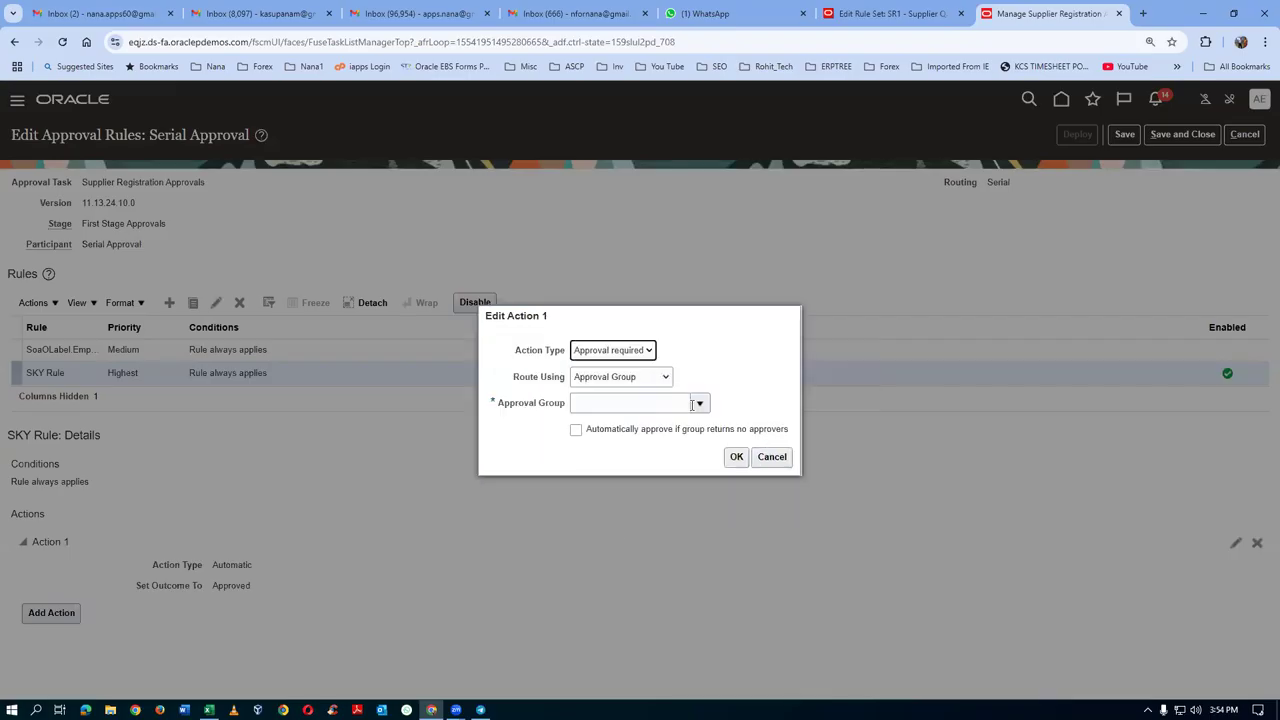
pyautogui.click(621, 386)
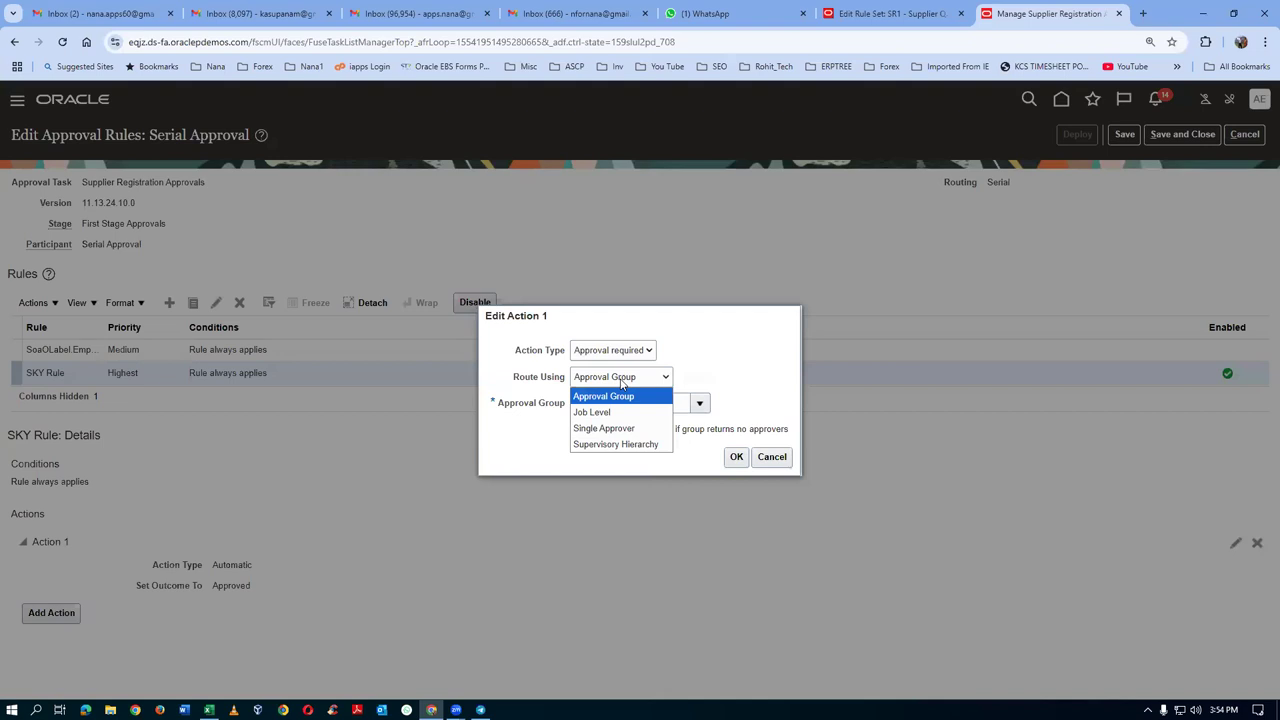
pyautogui.click(604, 428)
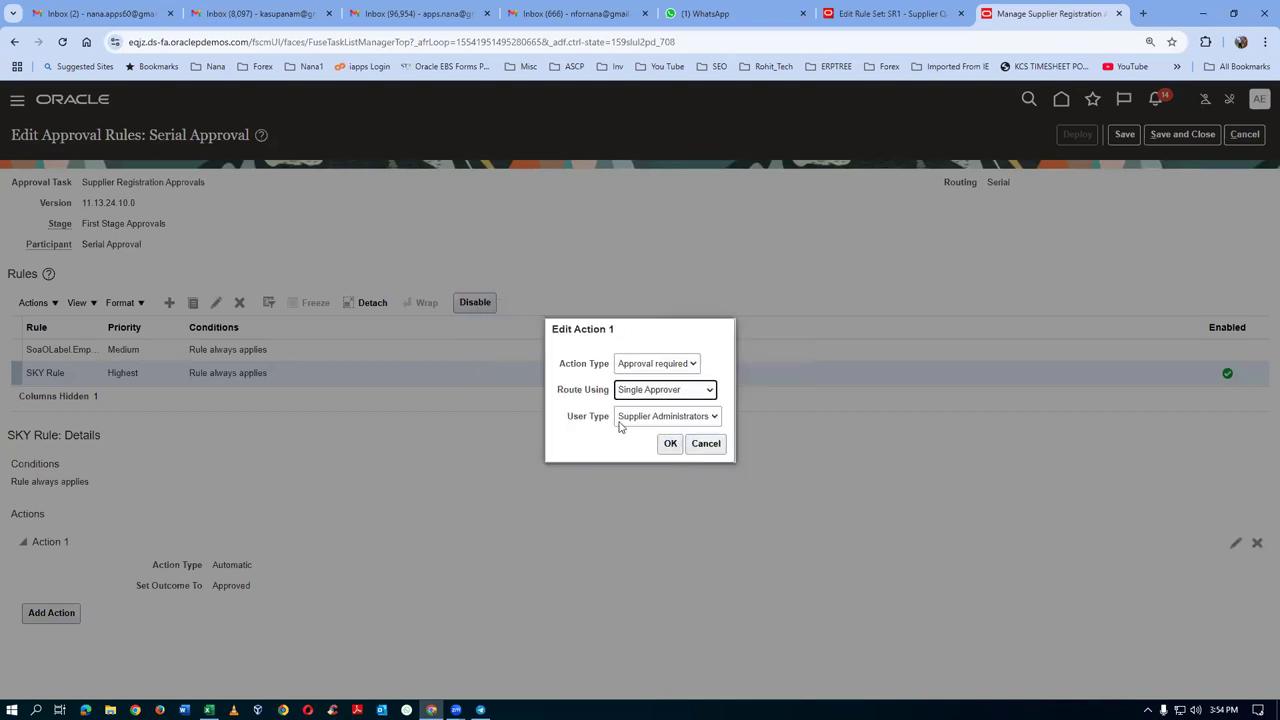
pyautogui.click(643, 416)
pyautogui.click(645, 466)
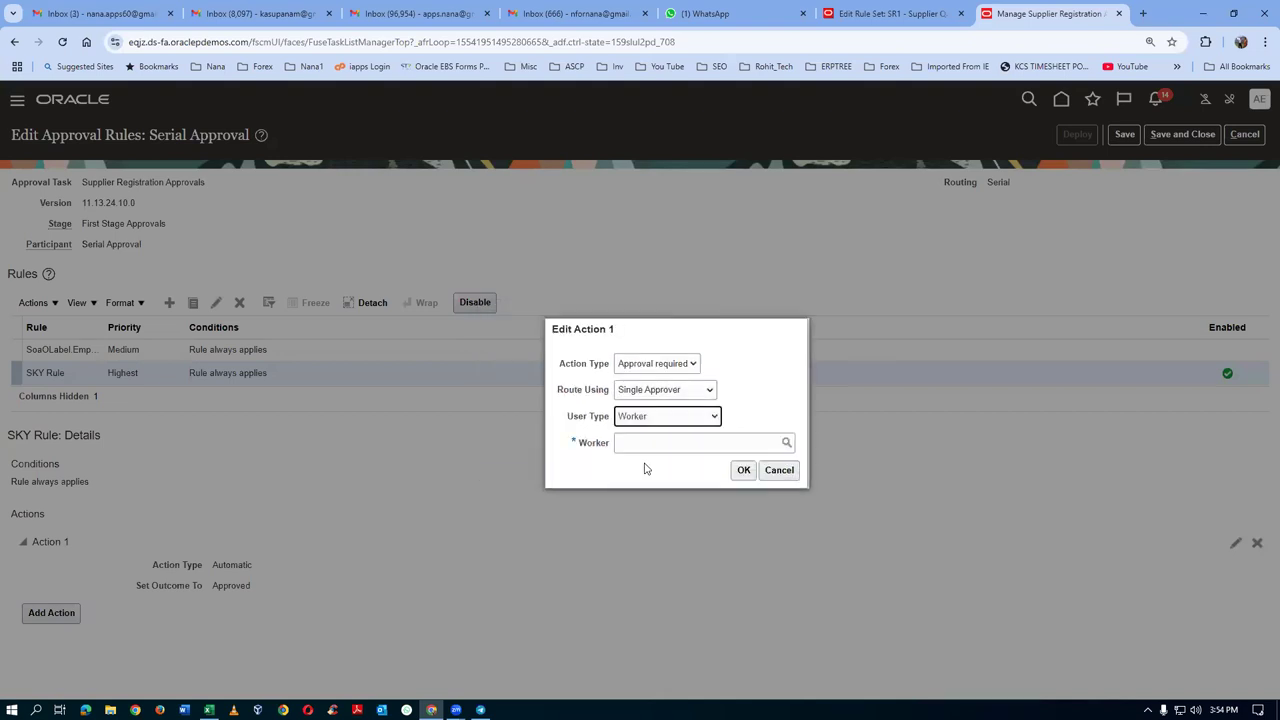
pyautogui.click(617, 431)
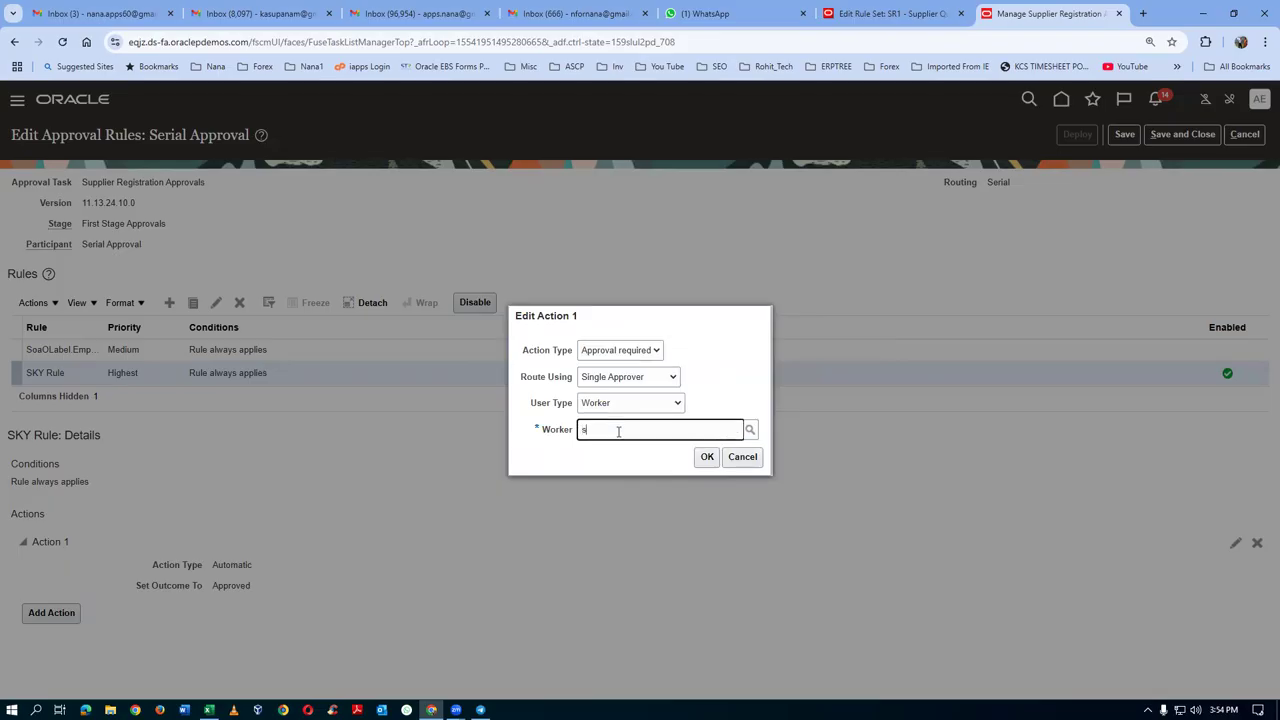
pyautogui.write('stud')
pyautogui.press('BackSpace')
pyautogui.press('BackSpace')
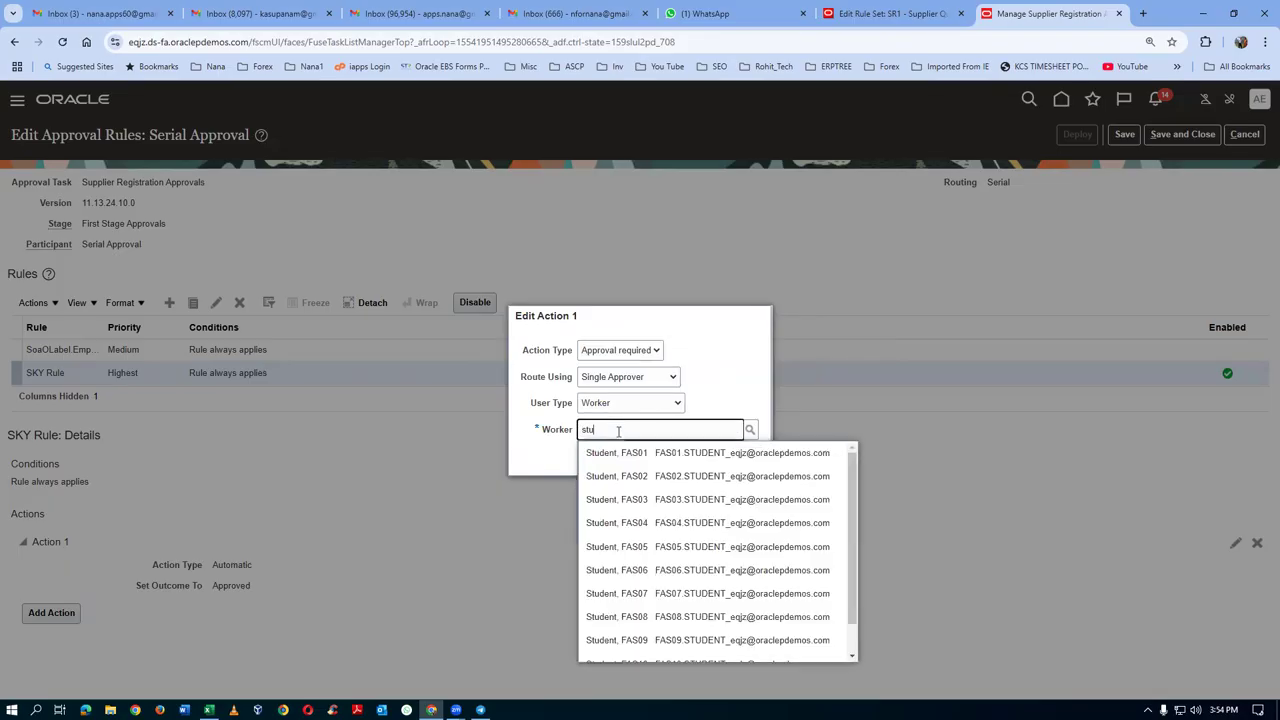
pyautogui.write('ud')
pyautogui.write('ent, jrc3')
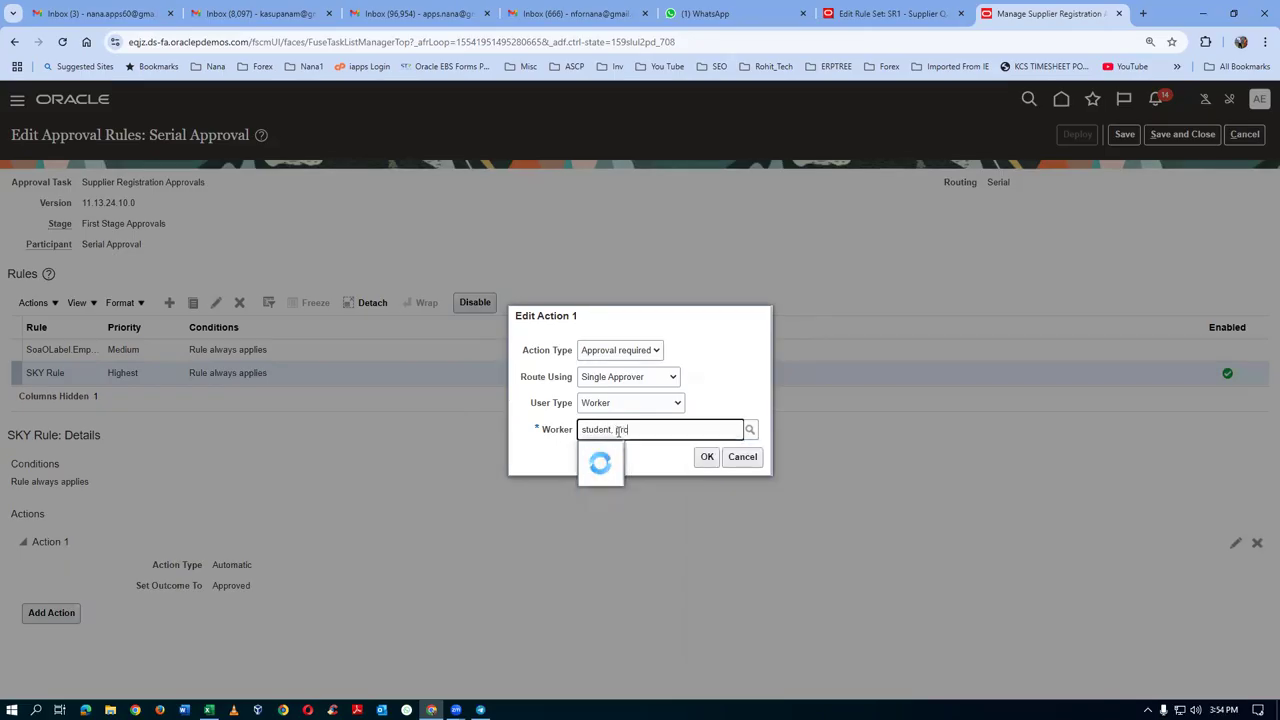
pyautogui.write('0')
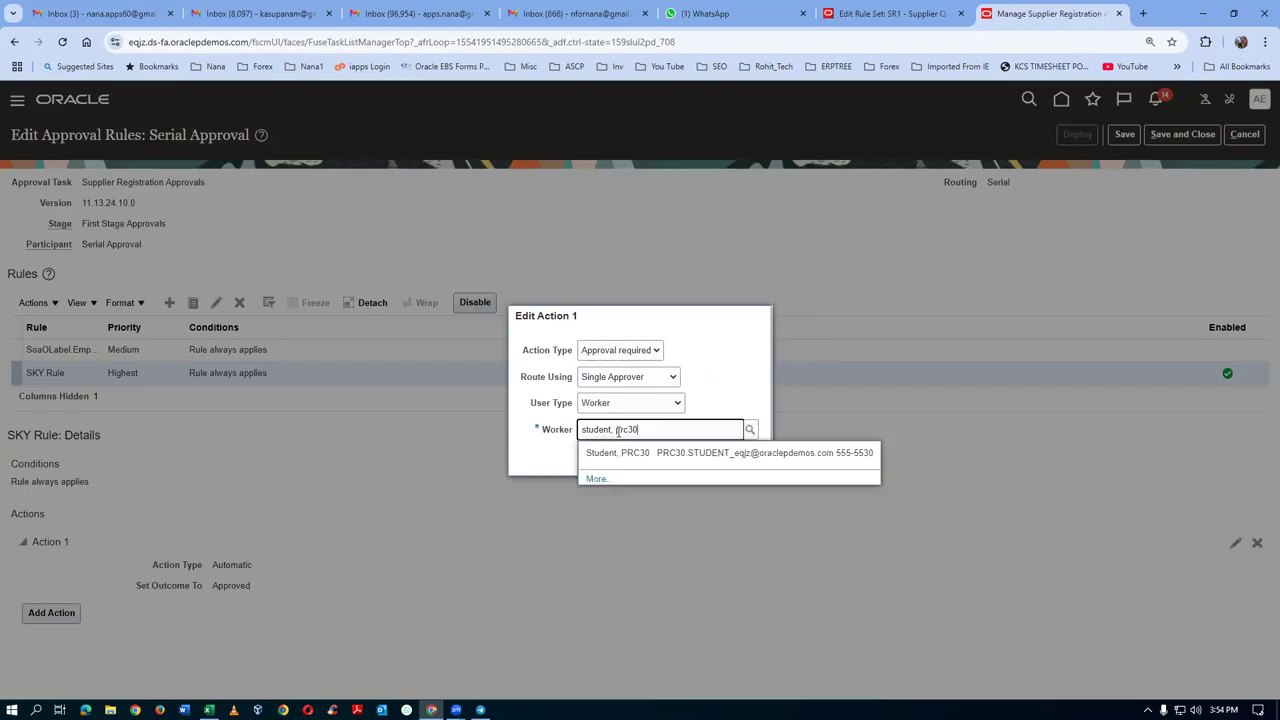
pyautogui.click(629, 452)
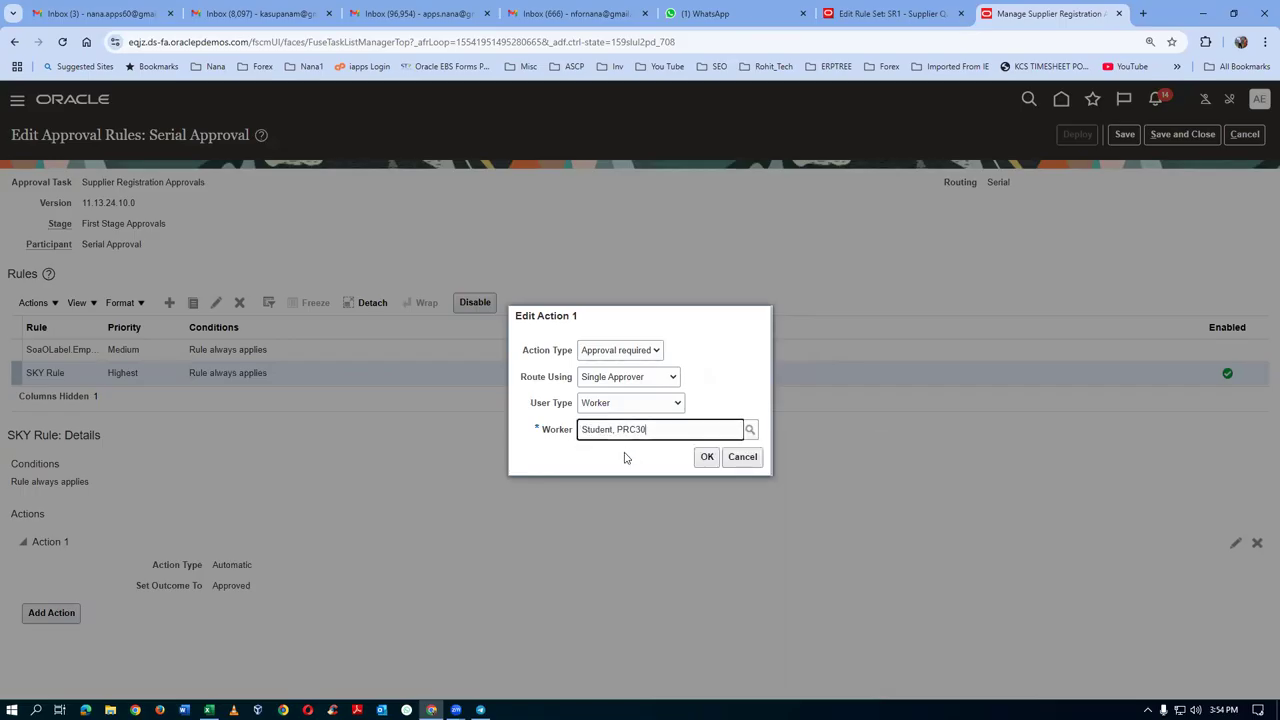
pyautogui.click(706, 456)
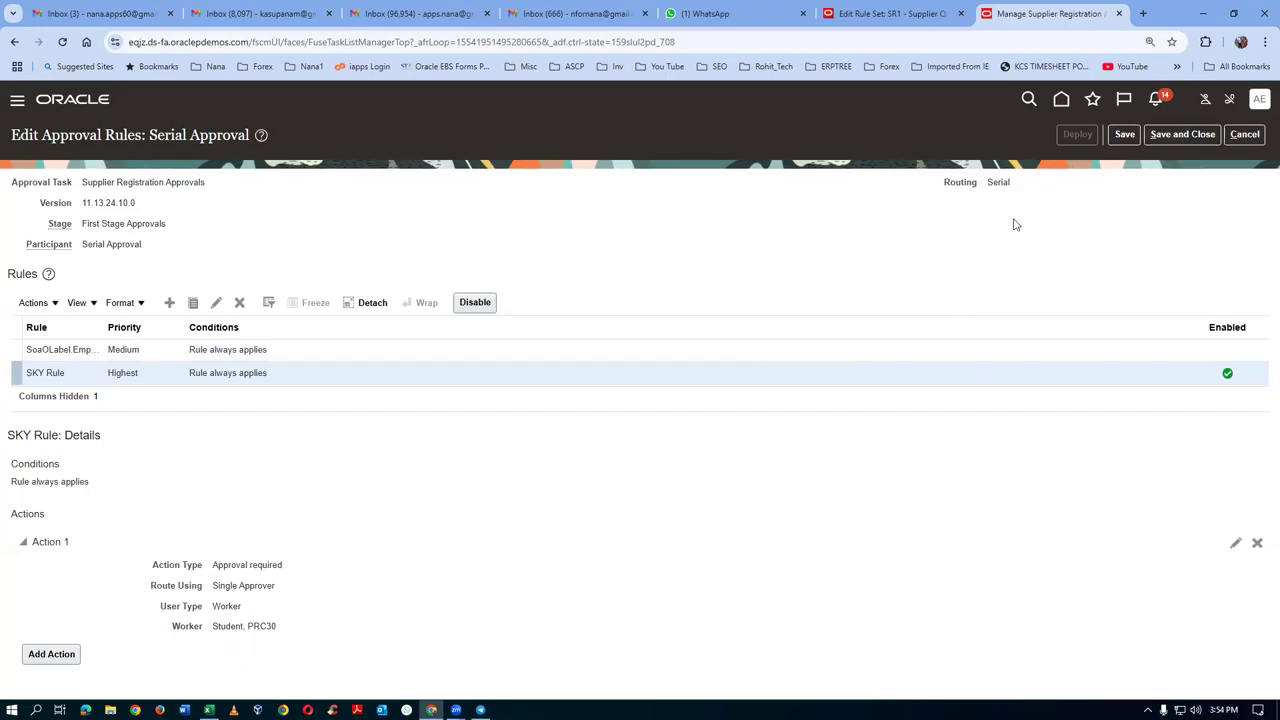
# - Save and deploy the approval rules, accept and acknowledge the confirmations, and return to search results
pyautogui.click(1124, 134)
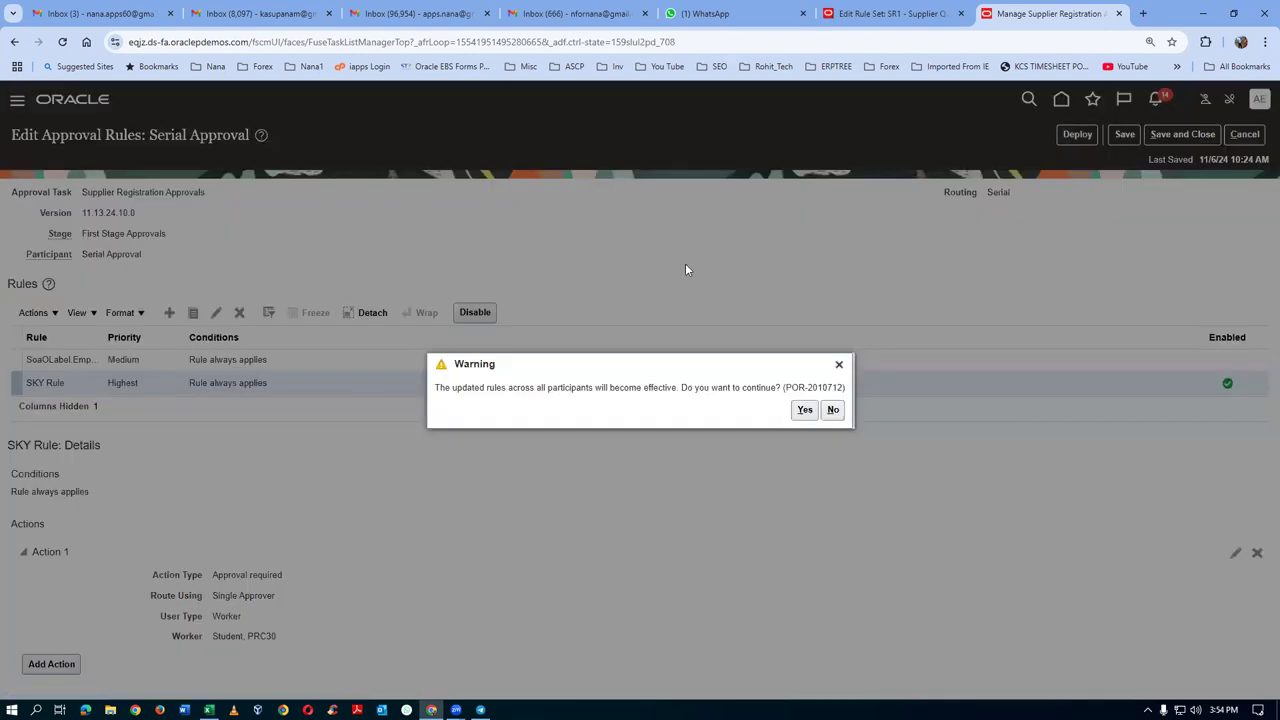
pyautogui.click(805, 410)
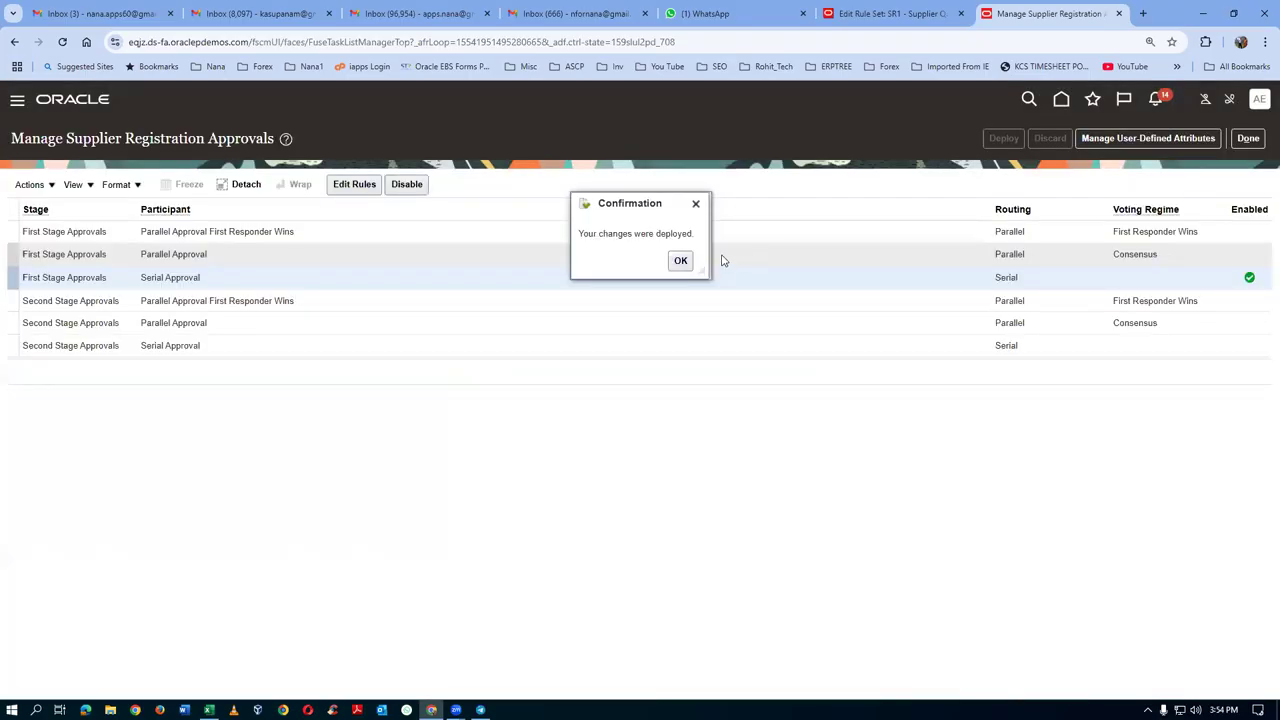
pyautogui.click(682, 260)
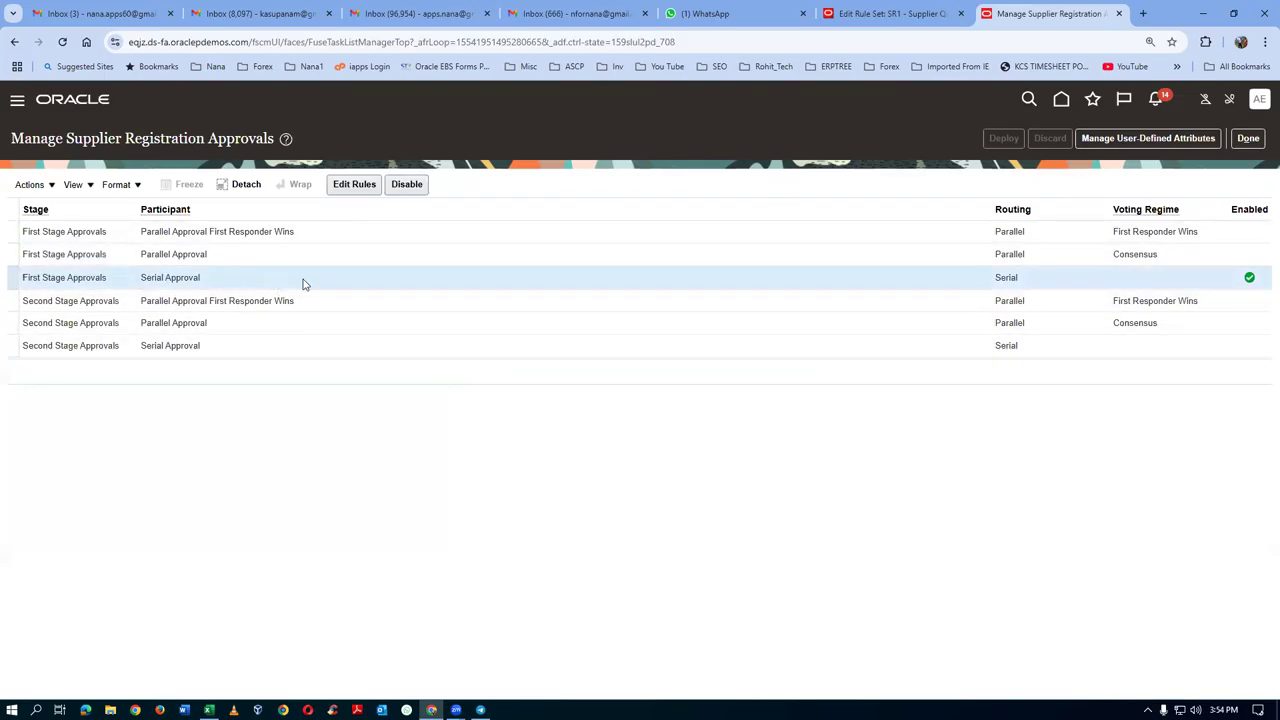
pyautogui.click(1249, 139)
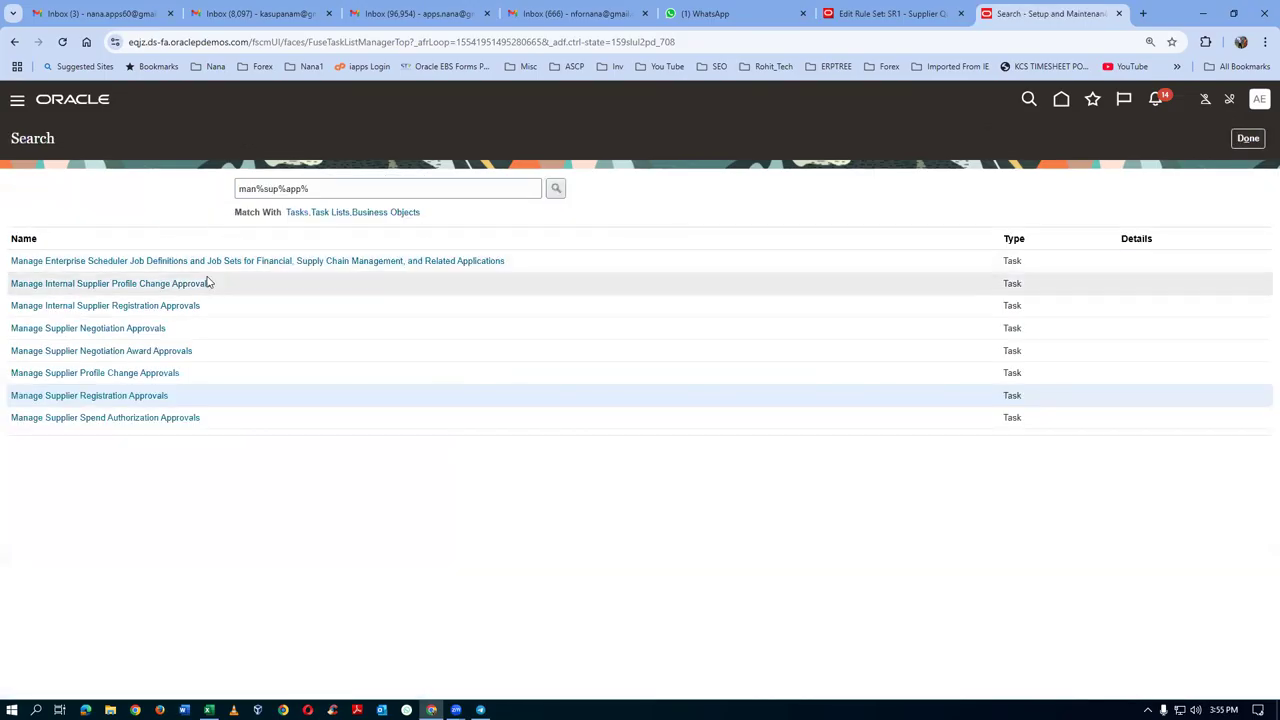
# - Open Manage Supplier Spend Authorization Approvals and edit the first-stage SKY Rule's first action
pyautogui.click(113, 418)
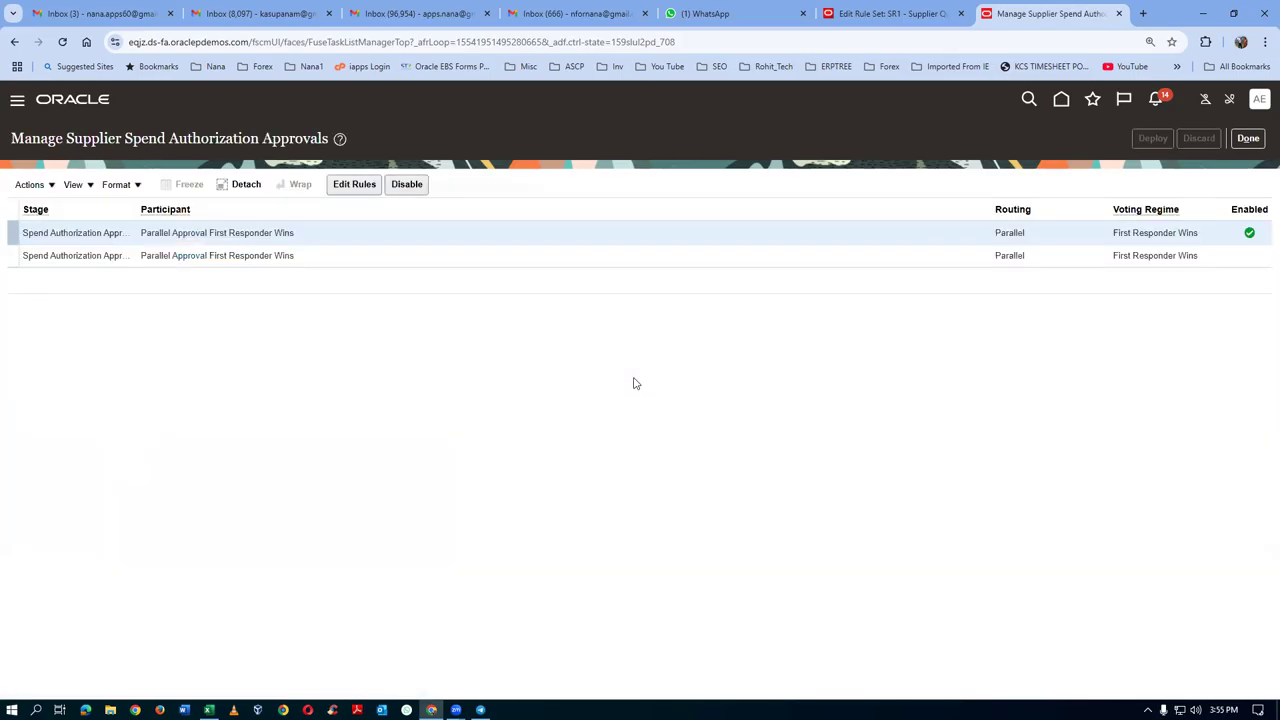
pyautogui.click(354, 184)
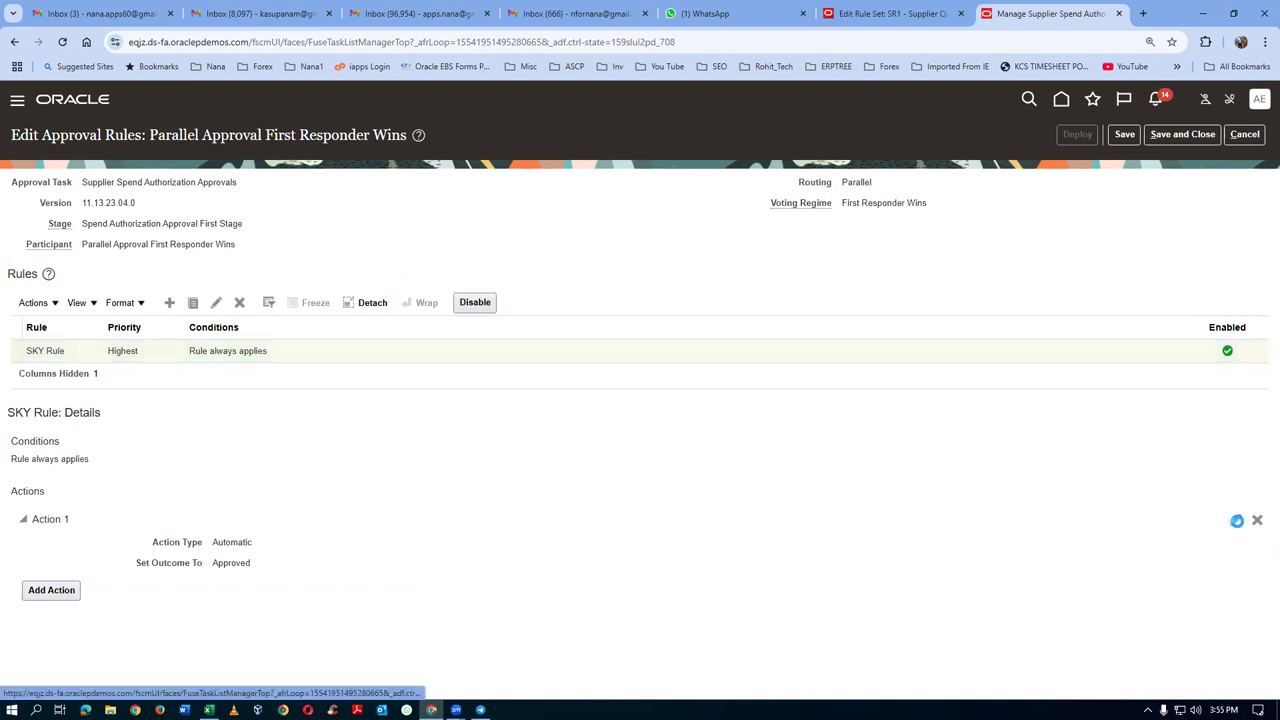
pyautogui.click(1237, 524)
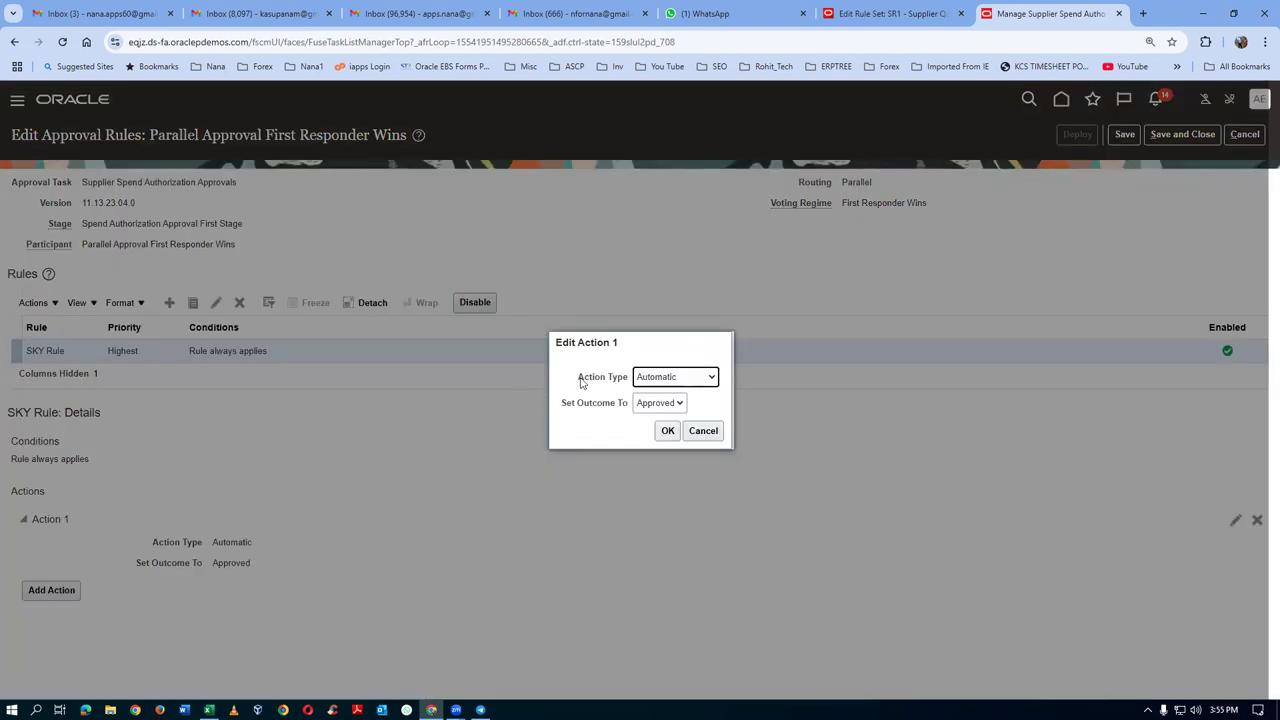
# - Set the action to Approval required, Single Approver, Worker Student PRC31, and confirm it
pyautogui.click(660, 377)
pyautogui.click(662, 400)
pyautogui.click(617, 378)
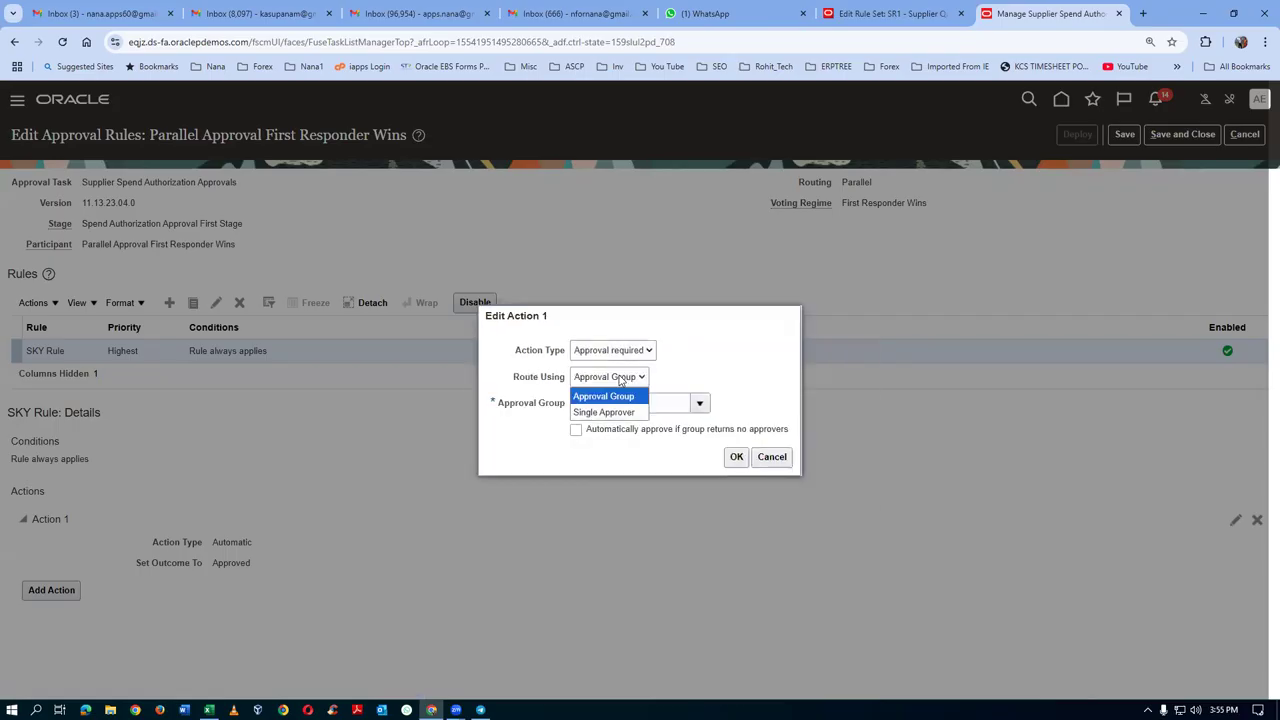
pyautogui.click(610, 411)
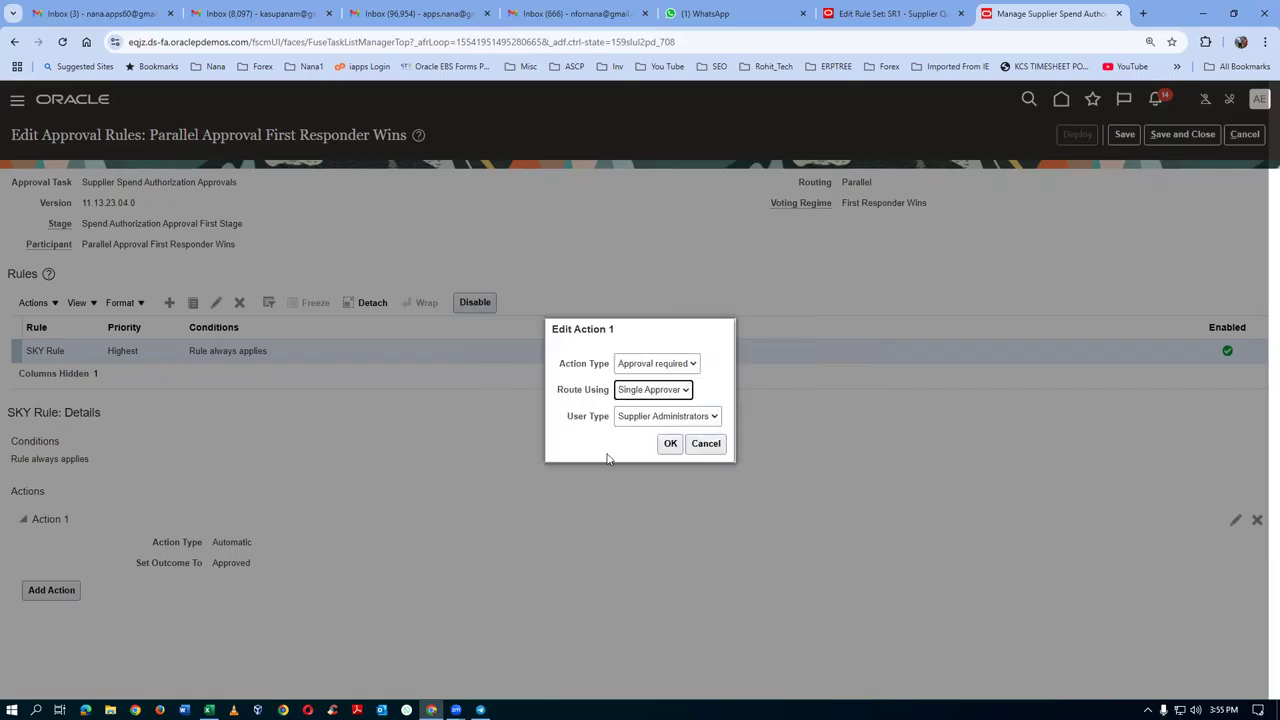
pyautogui.click(645, 389)
pyautogui.click(649, 389)
pyautogui.click(649, 419)
pyautogui.click(631, 467)
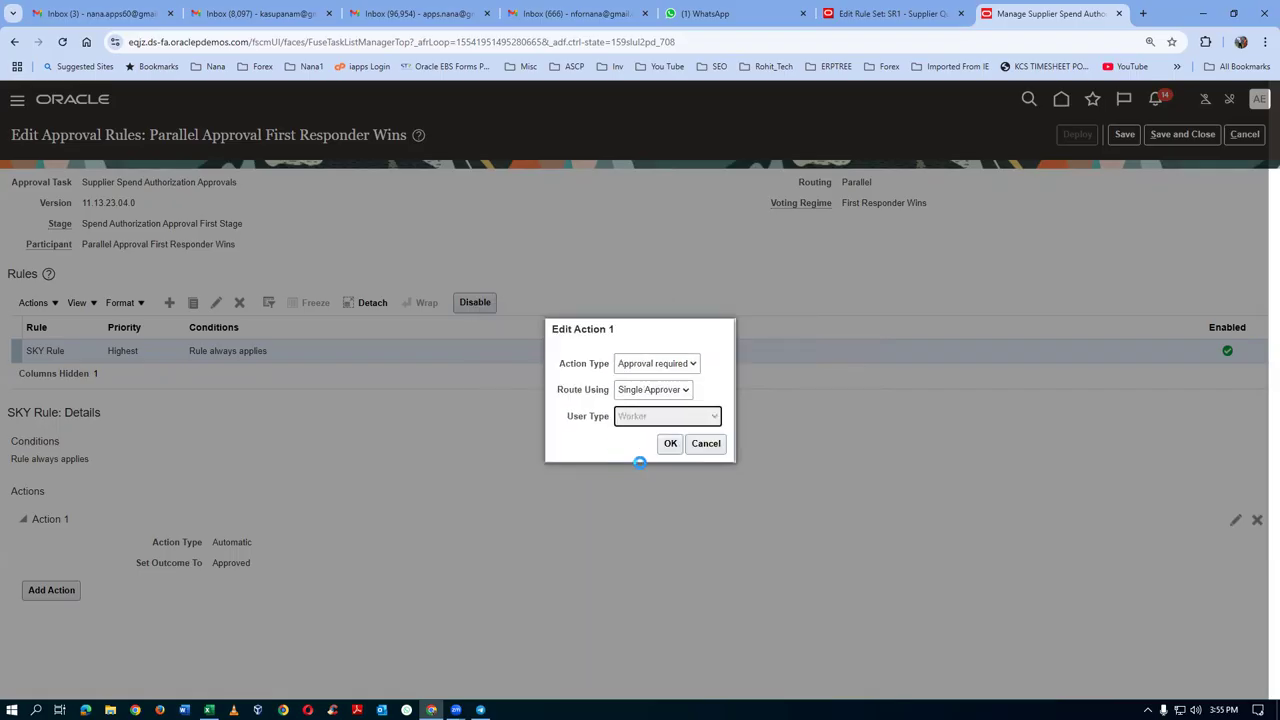
pyautogui.click(625, 428)
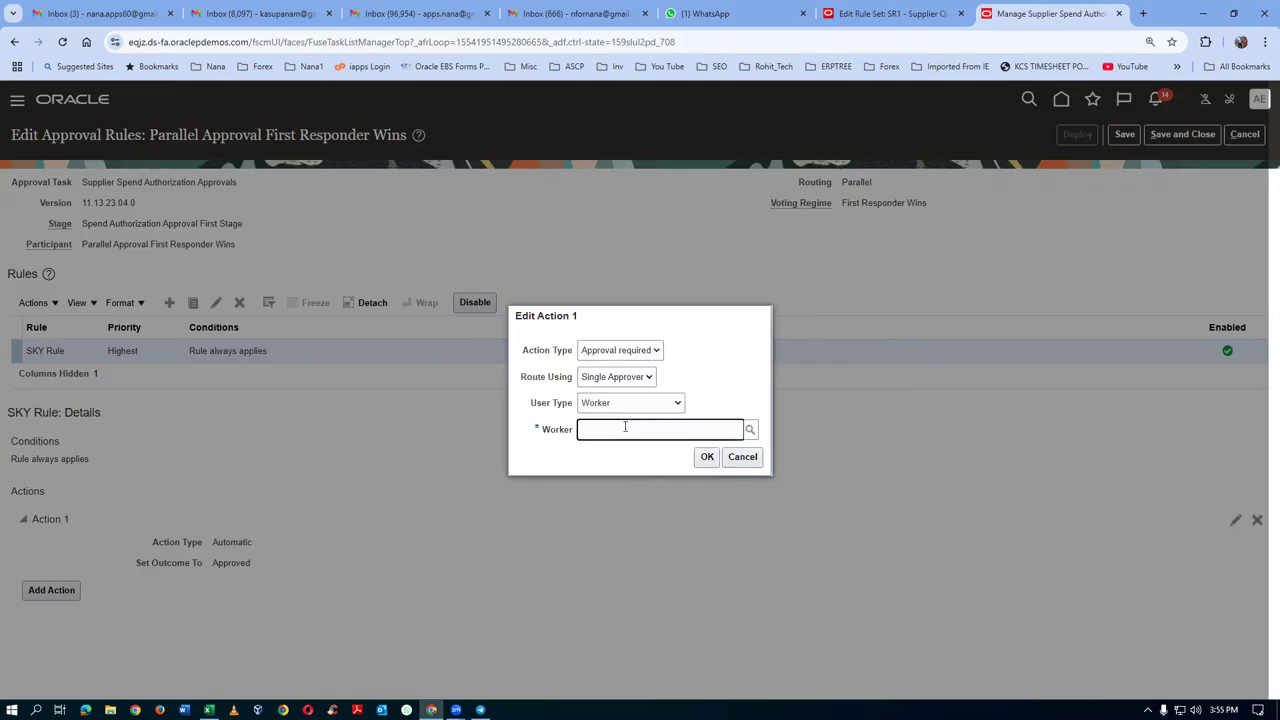
pyautogui.write('student, prc31')
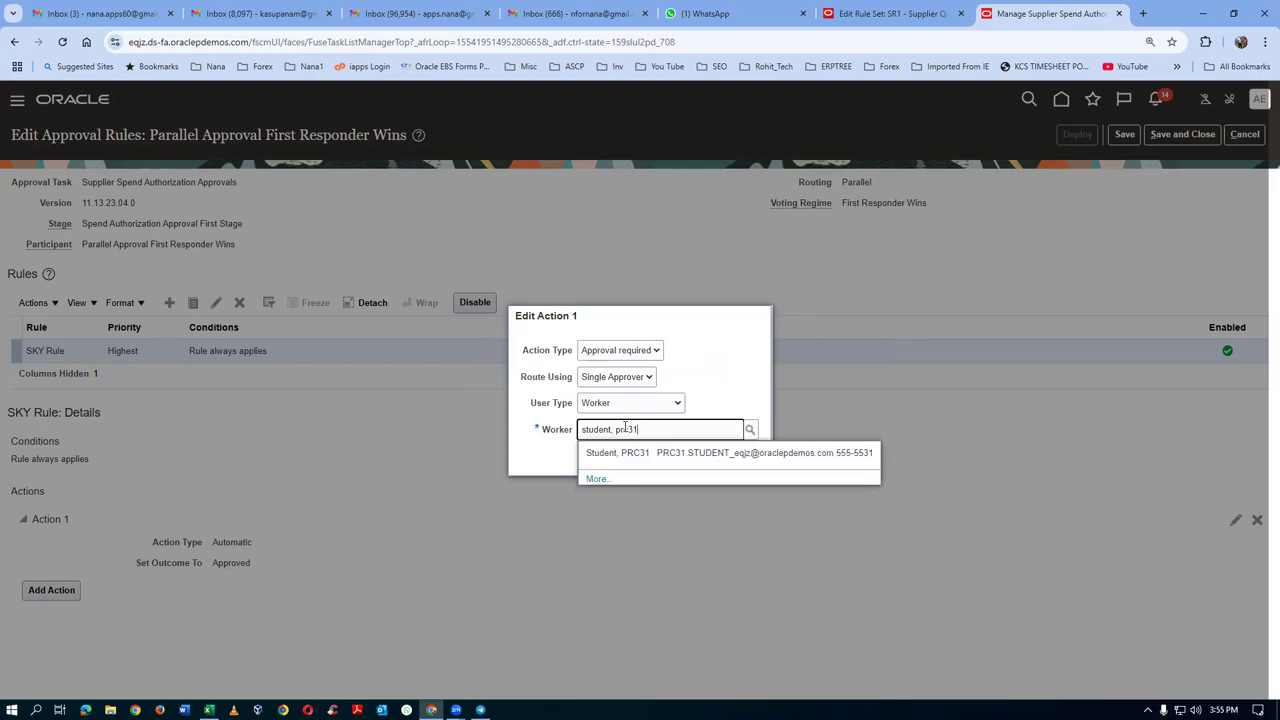
pyautogui.click(629, 454)
pyautogui.click(707, 457)
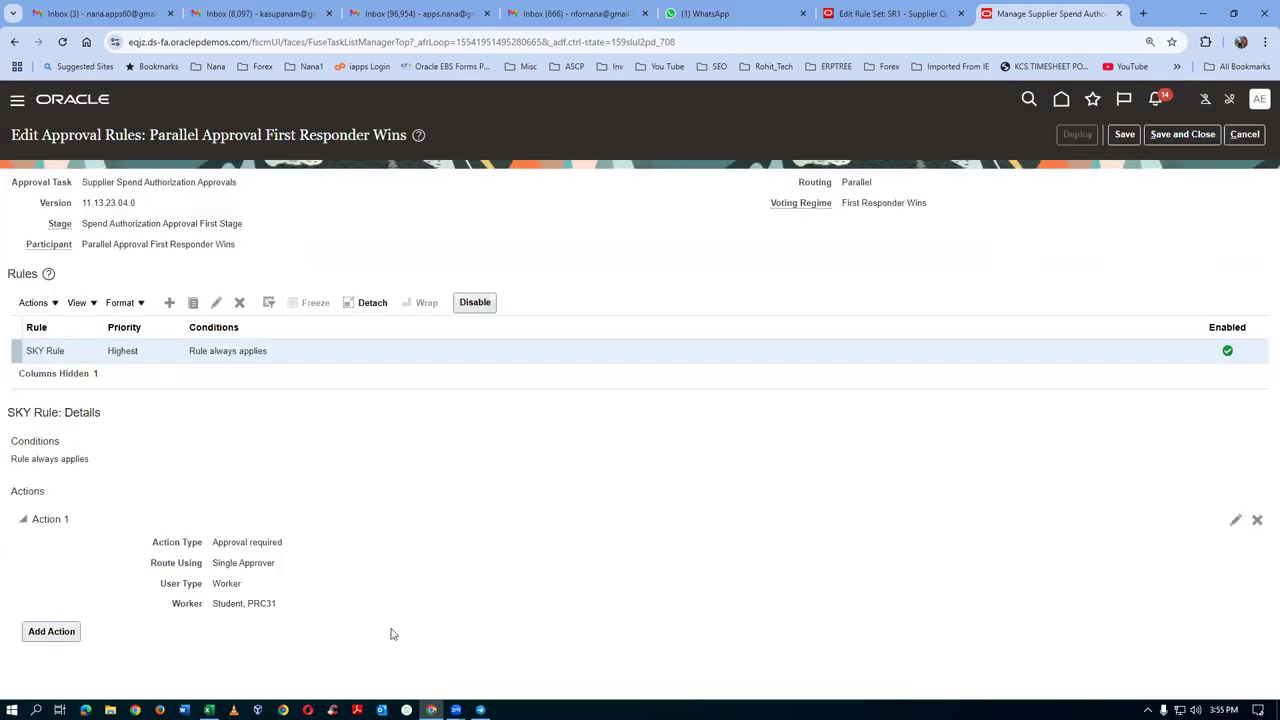
# - Save and deploy the updated approval rules, confirm both prompts, and finish the task
pyautogui.click(1121, 135)
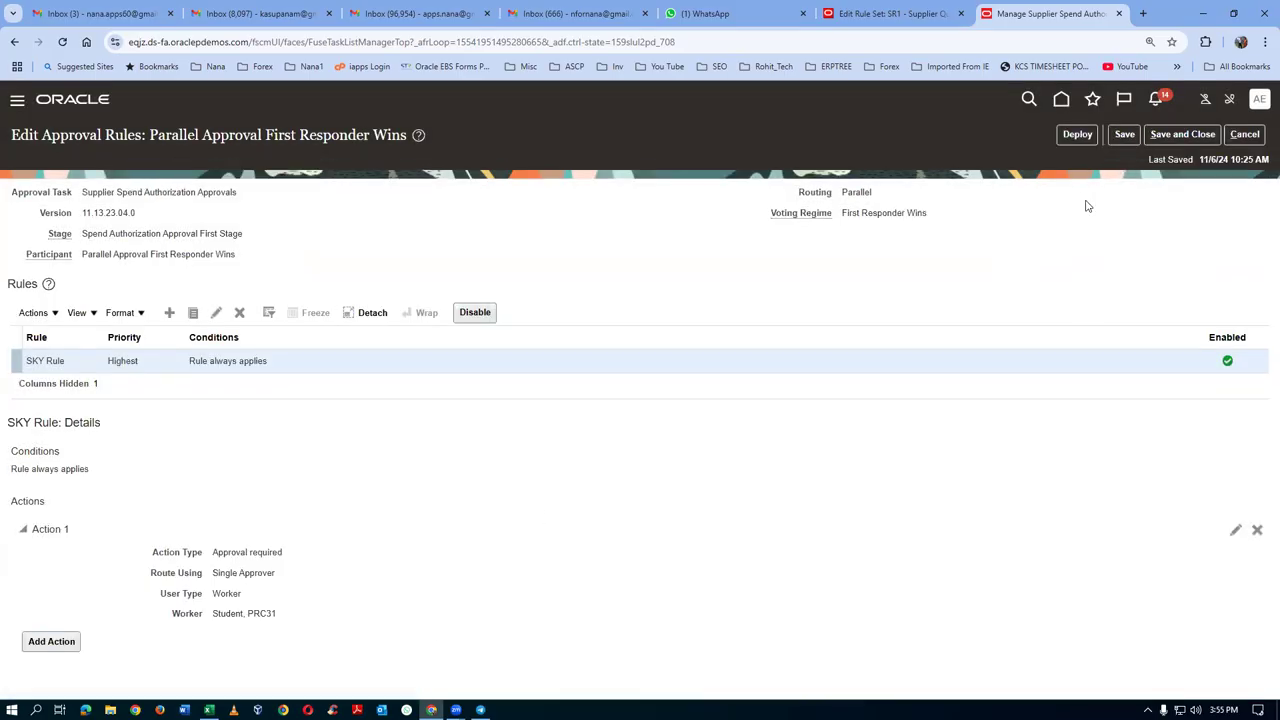
pyautogui.click(1078, 136)
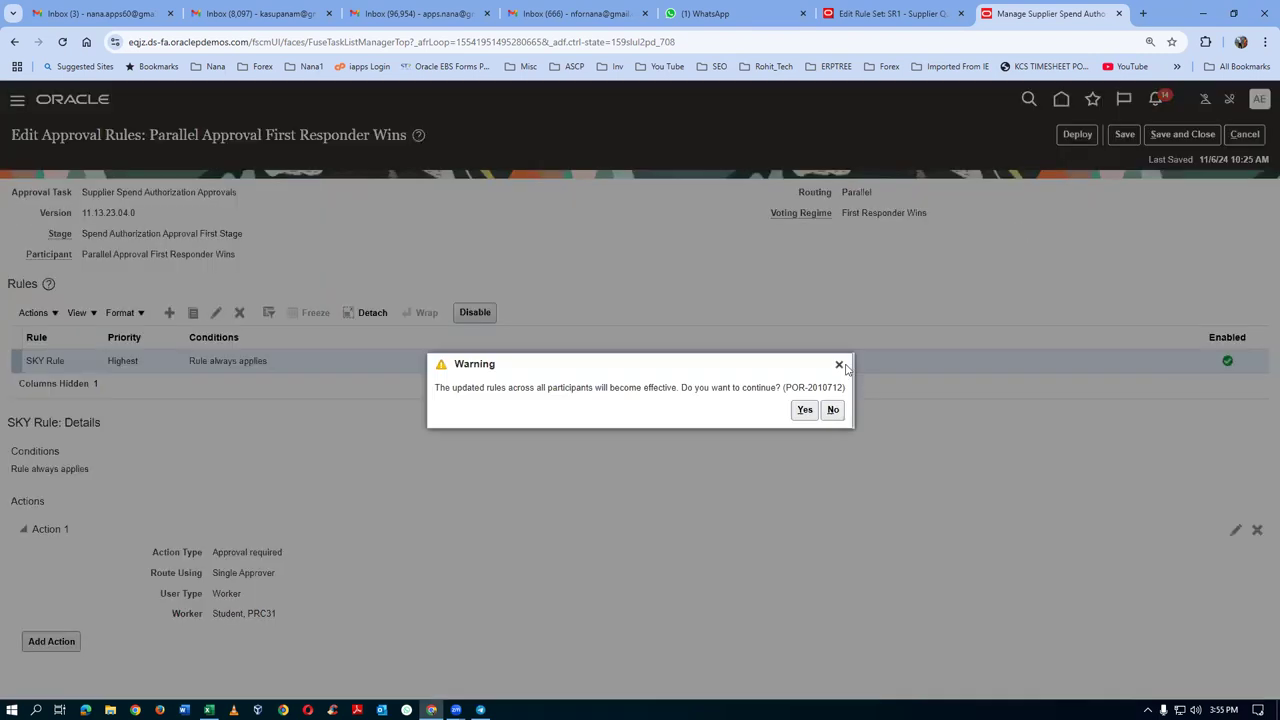
pyautogui.click(805, 410)
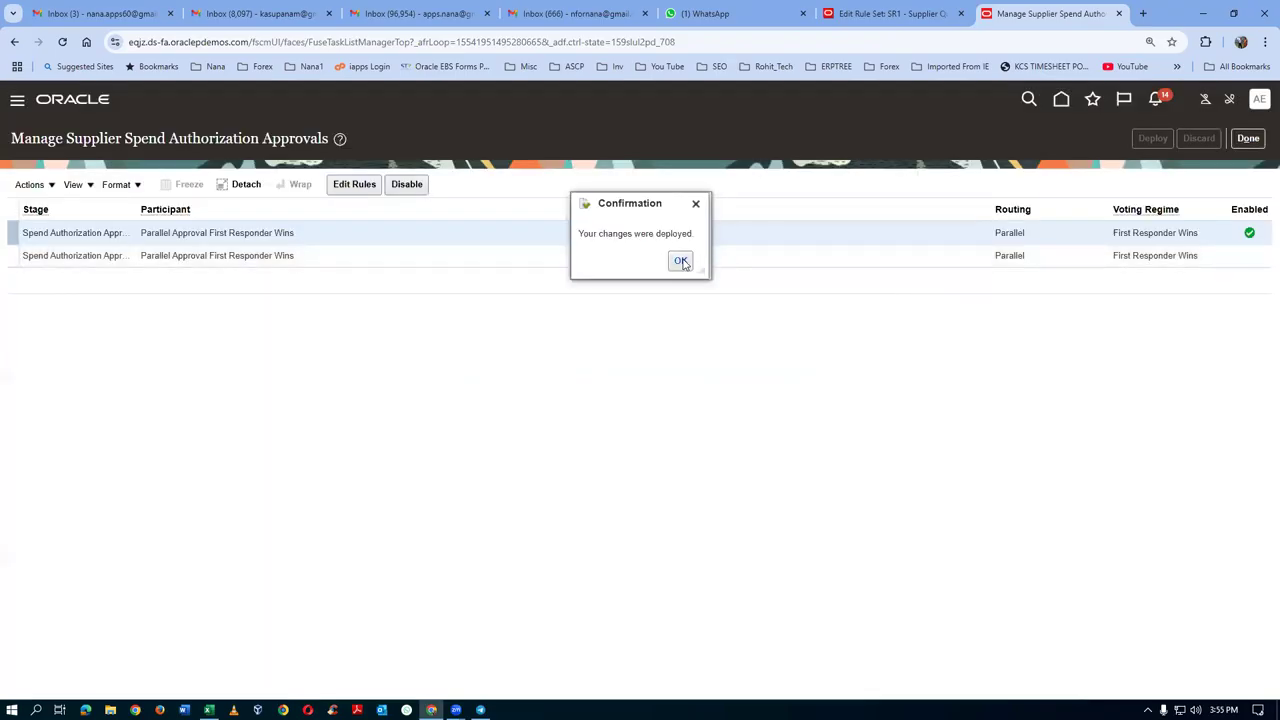
pyautogui.click(680, 261)
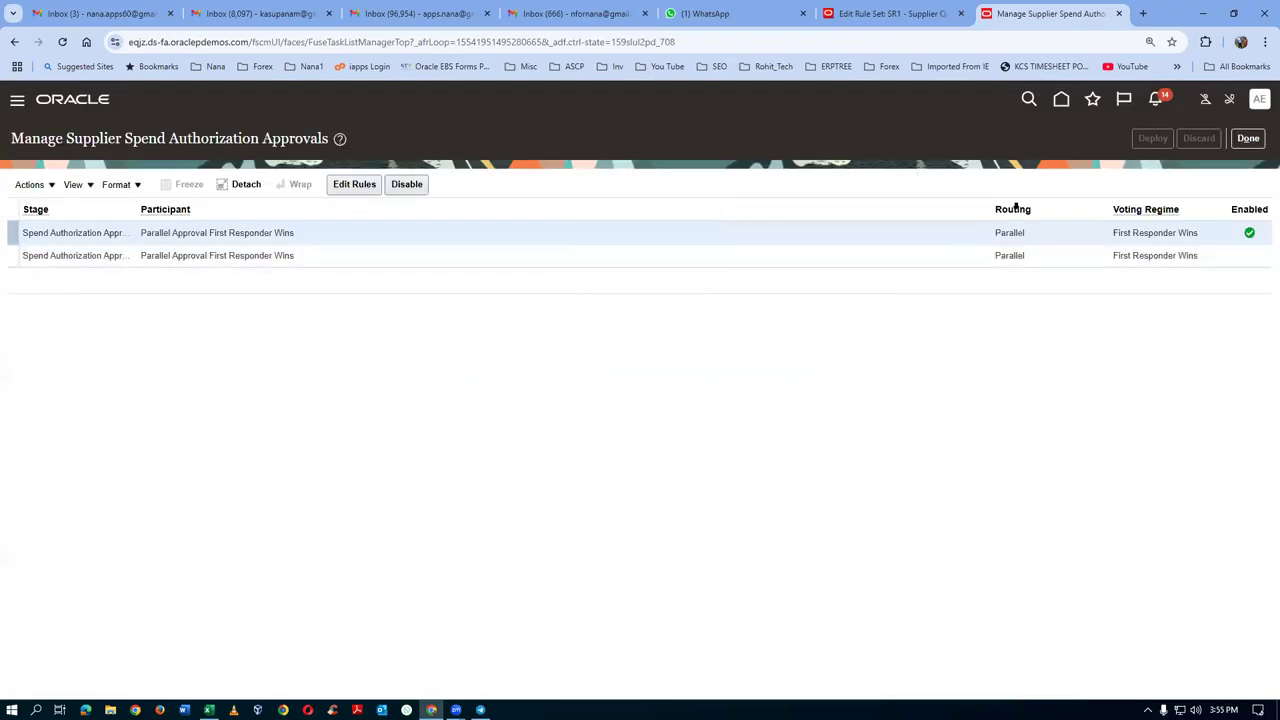
pyautogui.click(1249, 137)
# - From Home Tools open the Security Console Users page and open the PRC30 Student account
pyautogui.click(1249, 137)
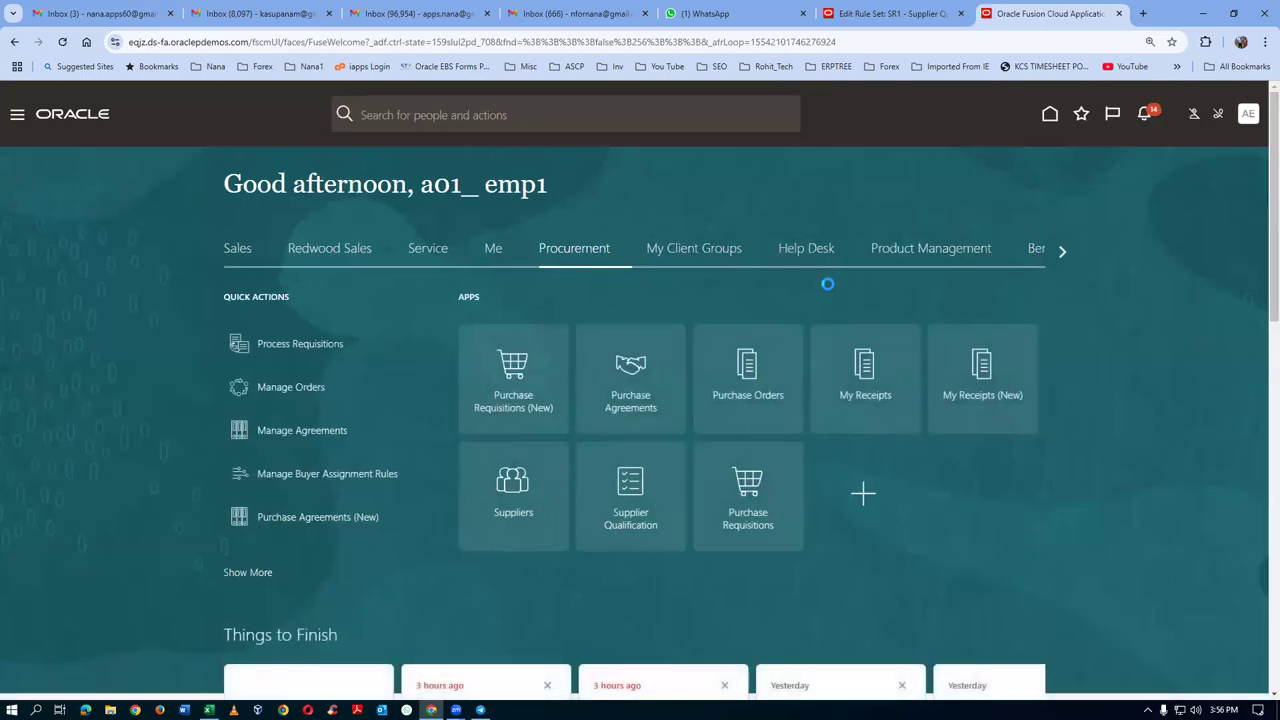
pyautogui.click(1061, 252)
pyautogui.click(1060, 251)
pyautogui.click(1061, 251)
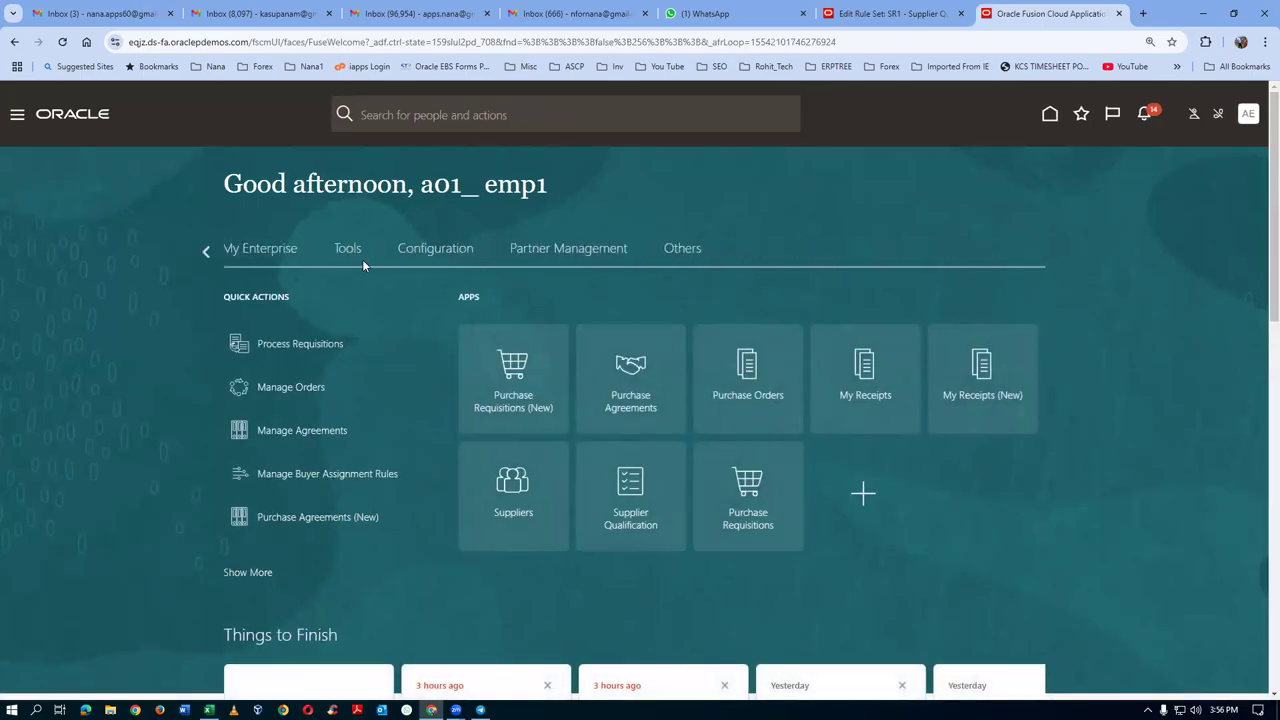
pyautogui.click(357, 251)
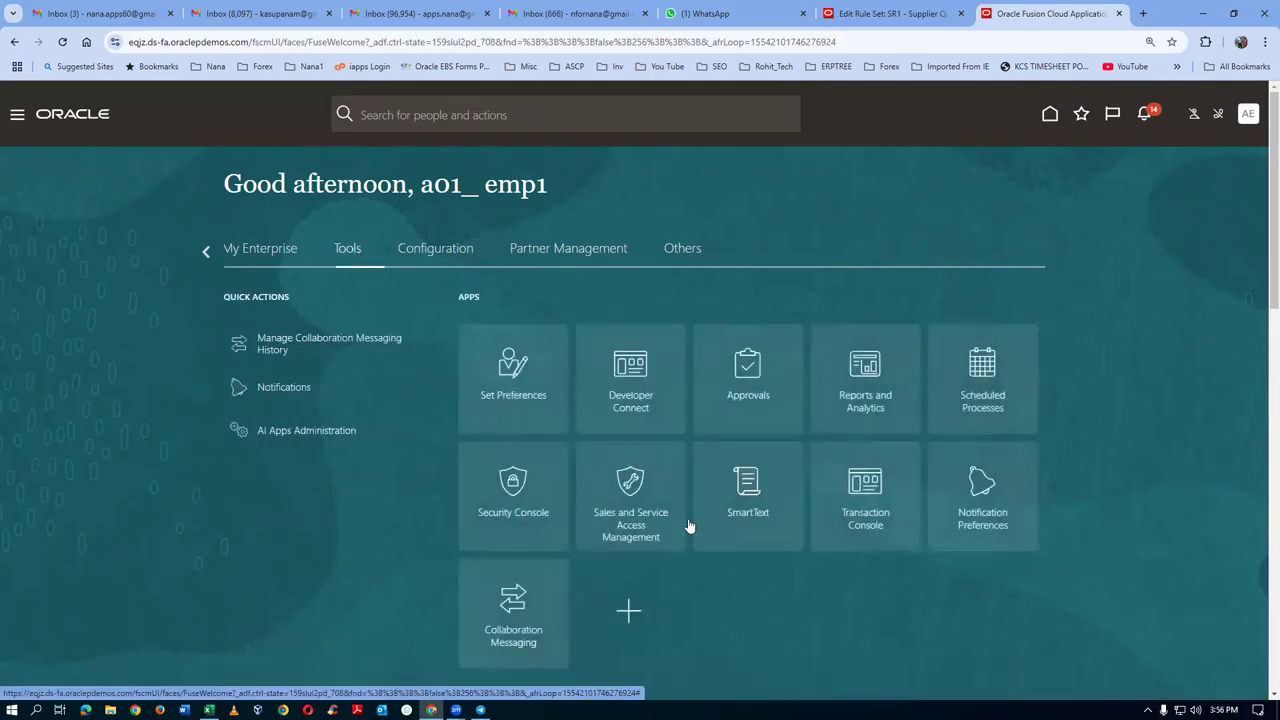
pyautogui.click(520, 529)
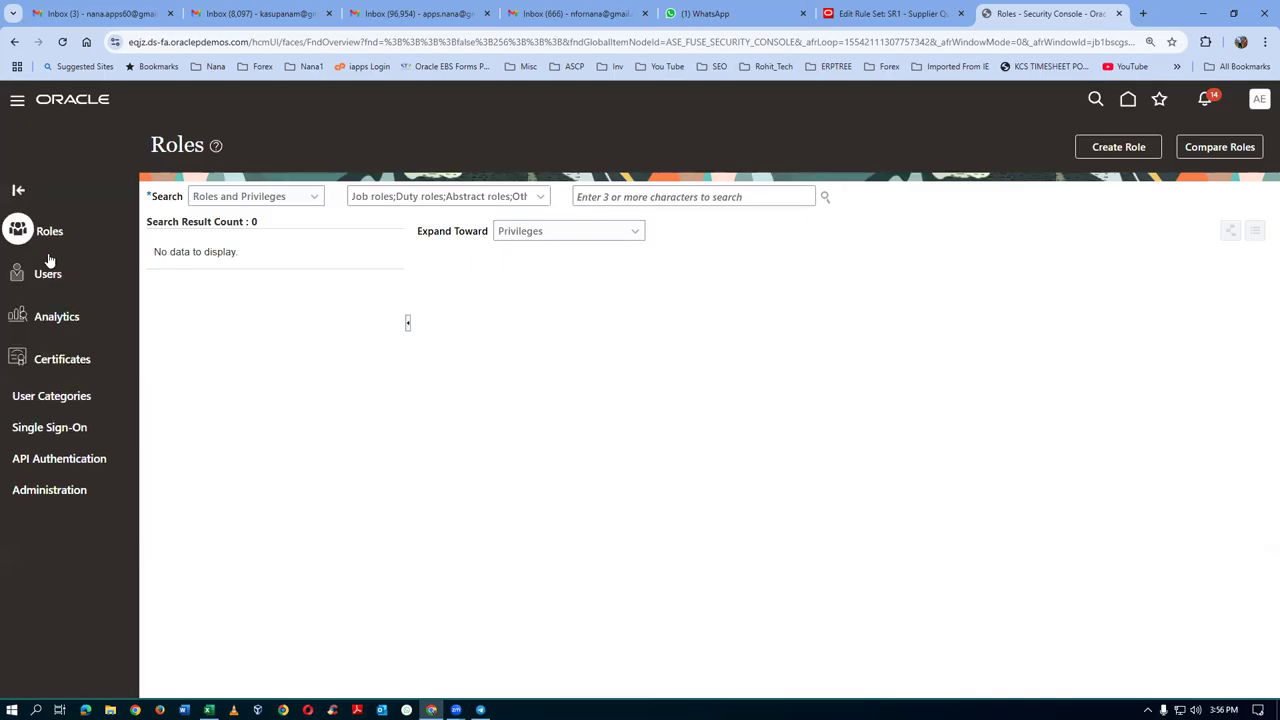
pyautogui.click(45, 276)
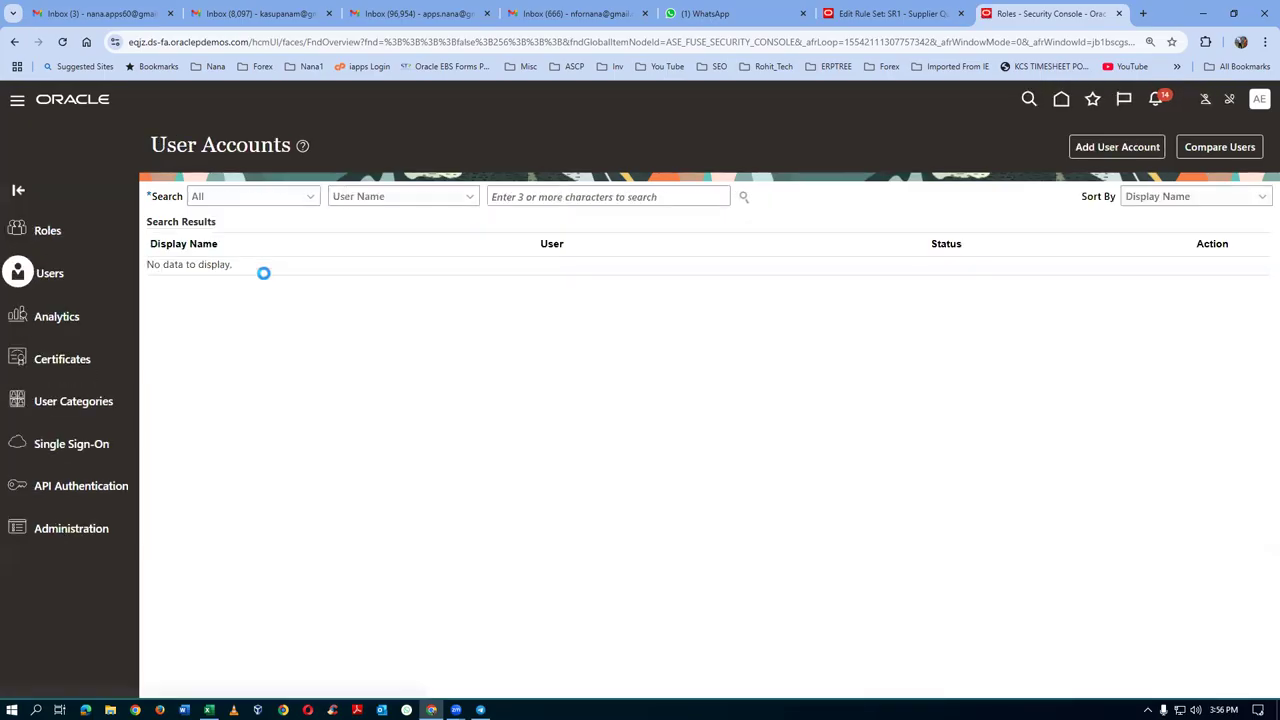
pyautogui.click(507, 197)
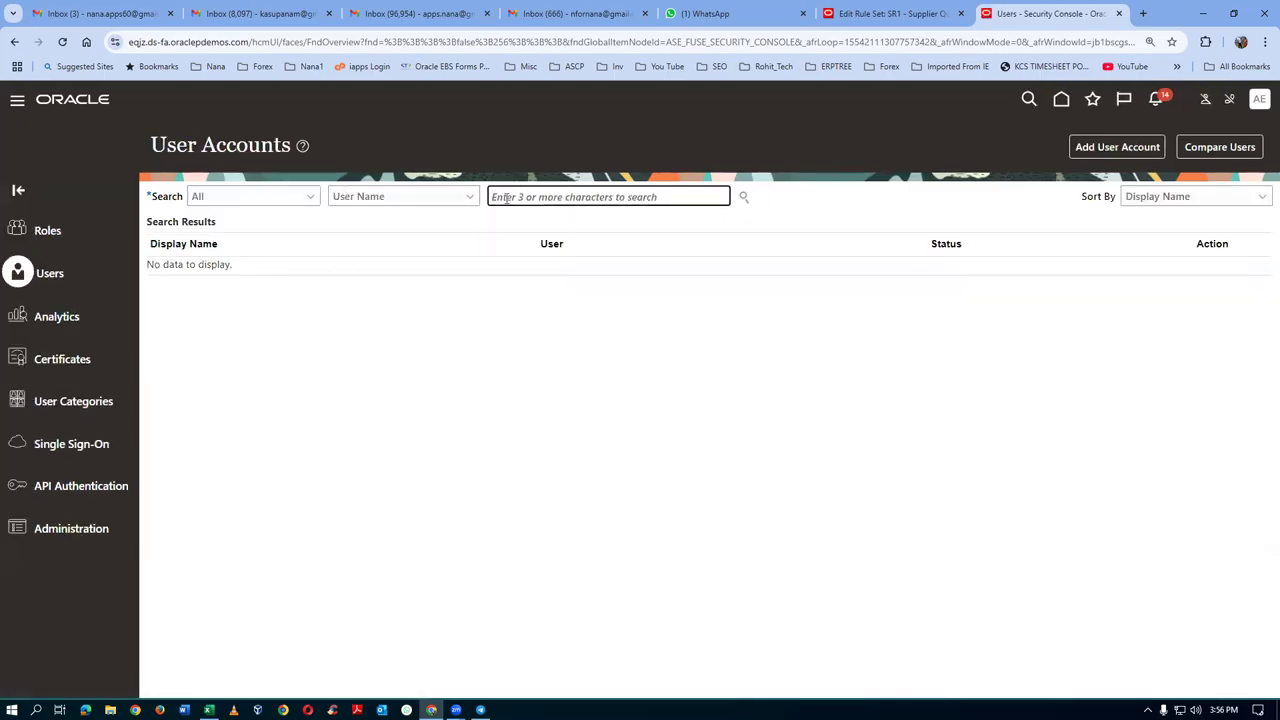
pyautogui.write('prc30')
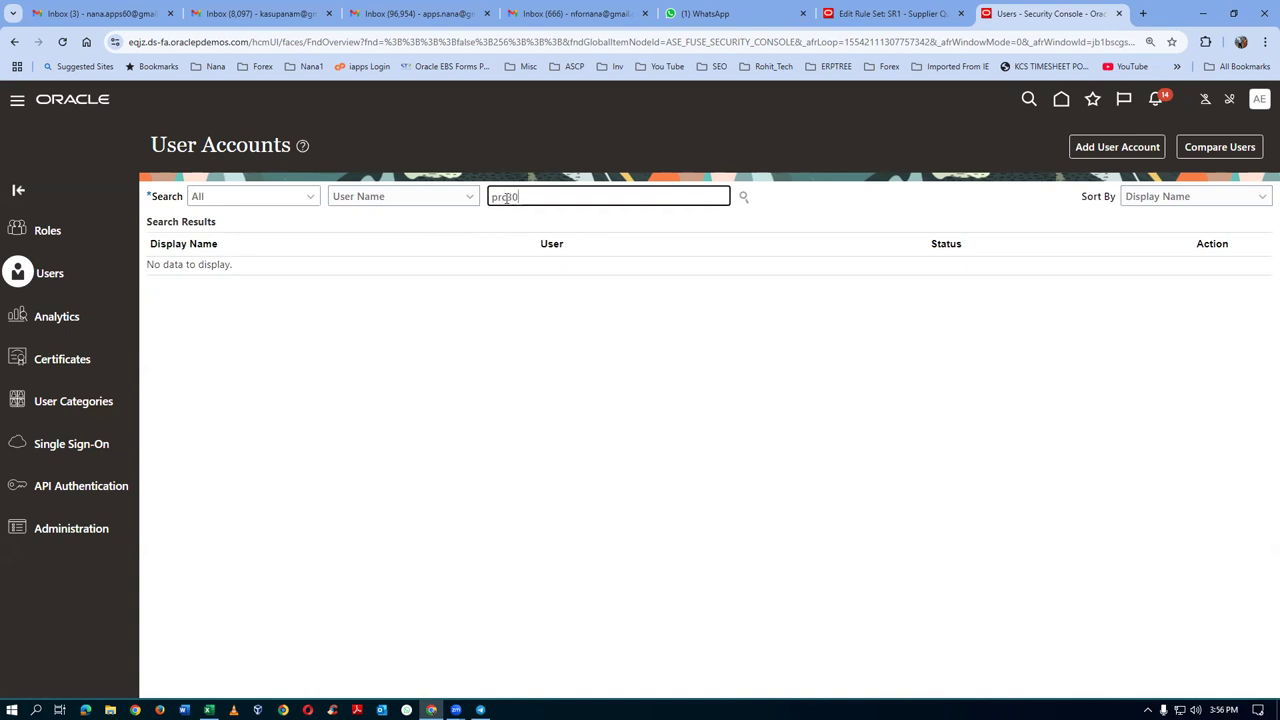
pyautogui.press('Return')
pyautogui.click(200, 286)
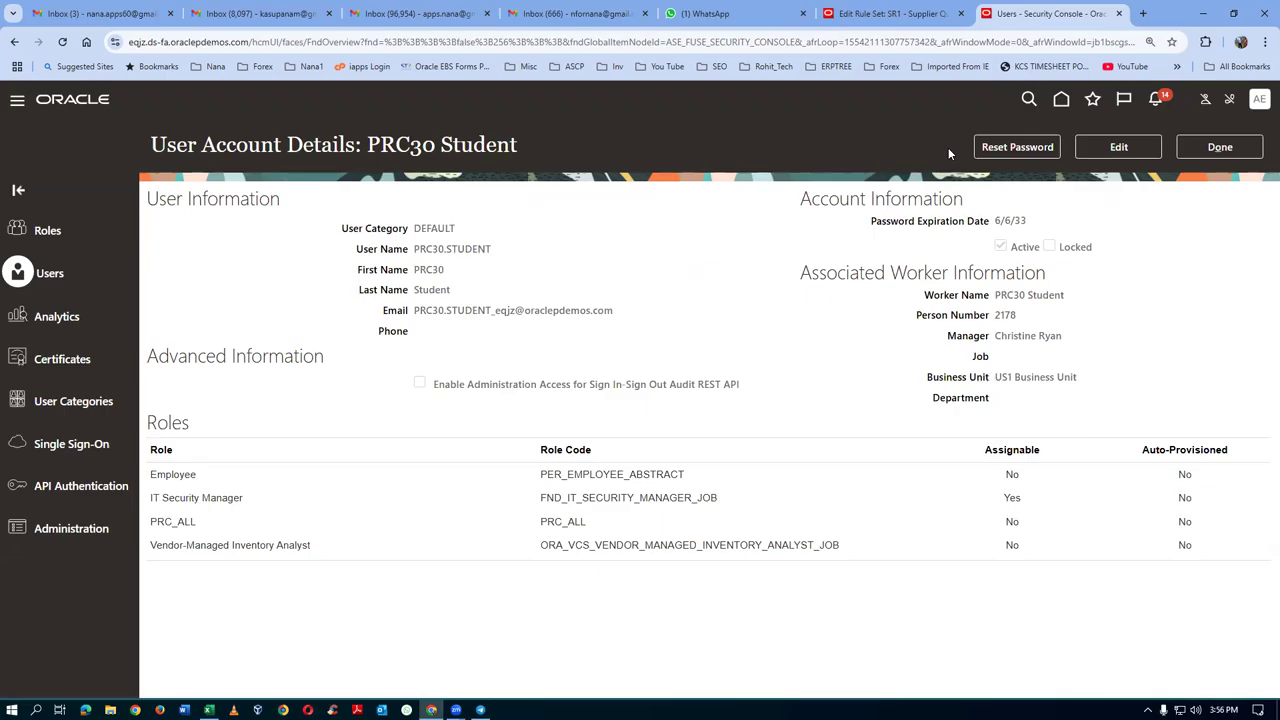
# - Reset PRC30's password manually, entering and confirming the new password
pyautogui.click(1017, 147)
pyautogui.click(353, 354)
pyautogui.click(543, 386)
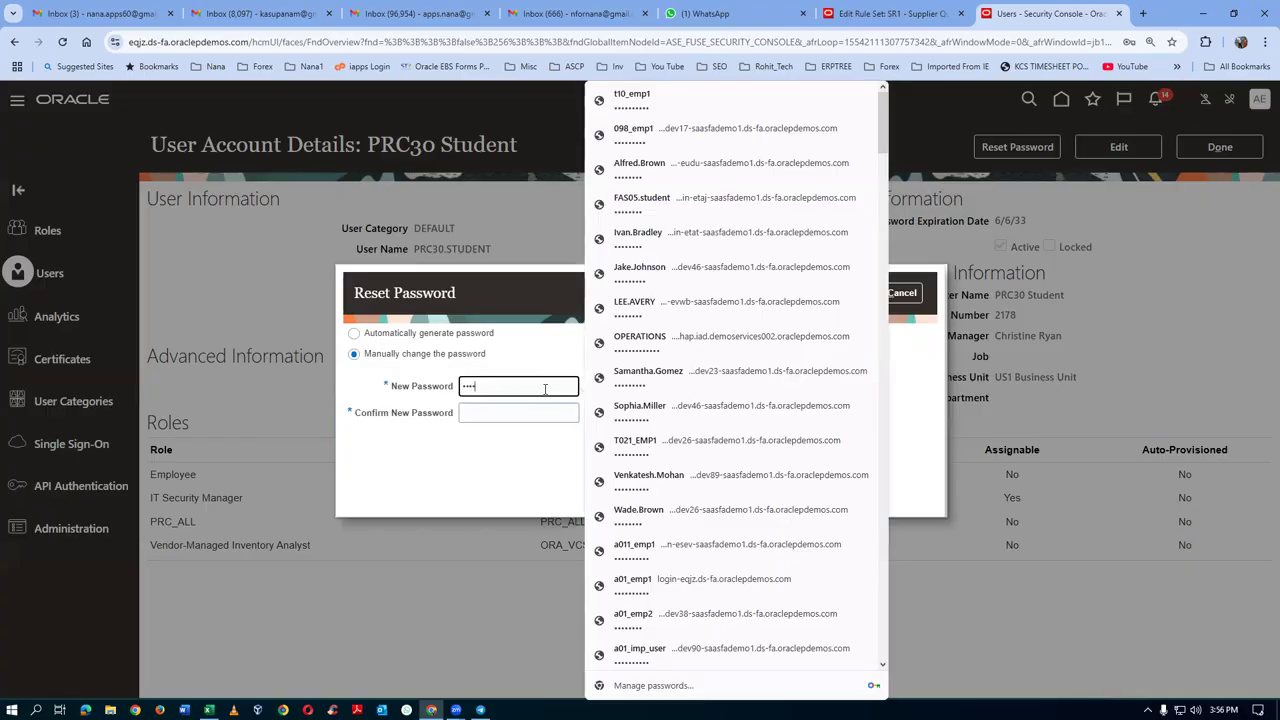
pyautogui.press('Tab')
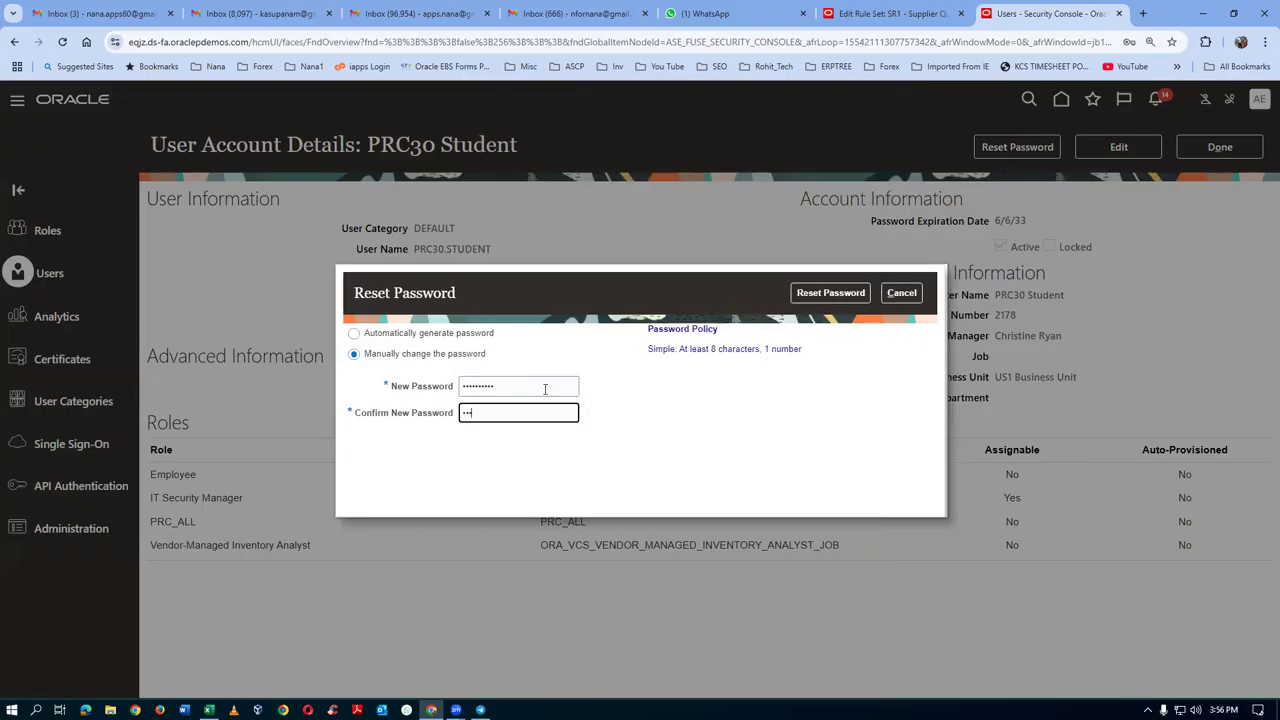
pyautogui.press('Tab')
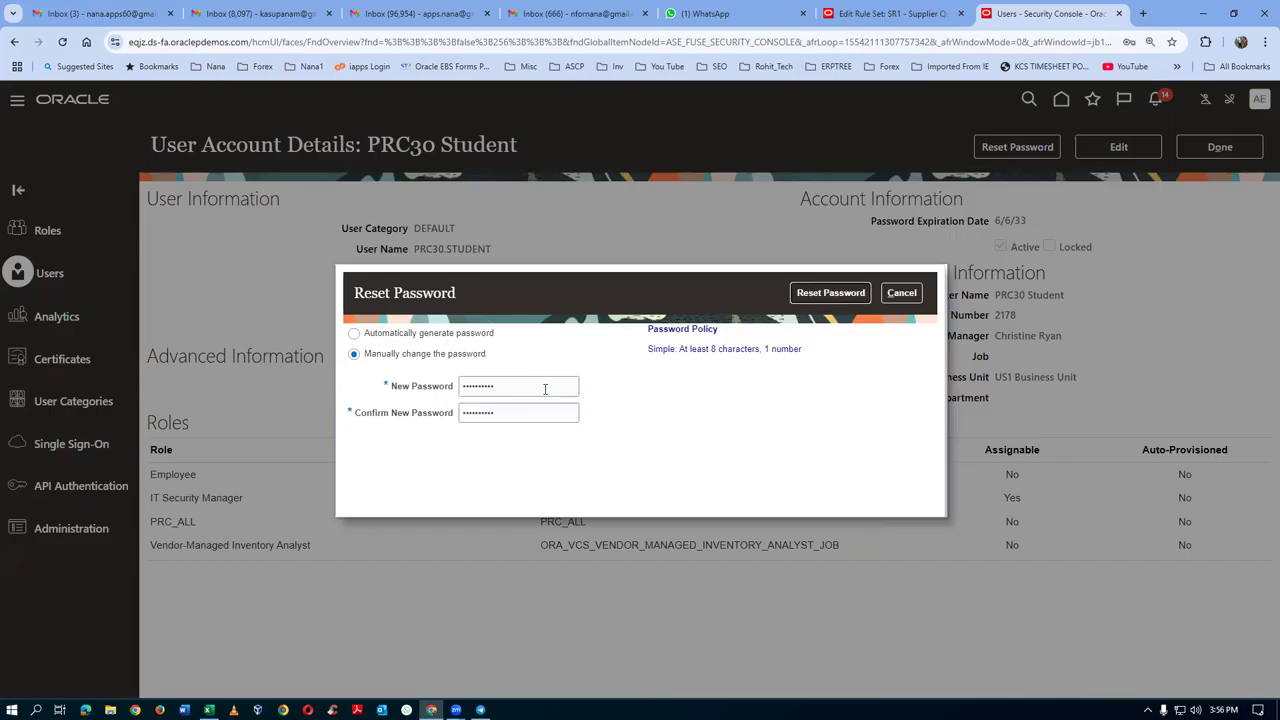
pyautogui.click(798, 295)
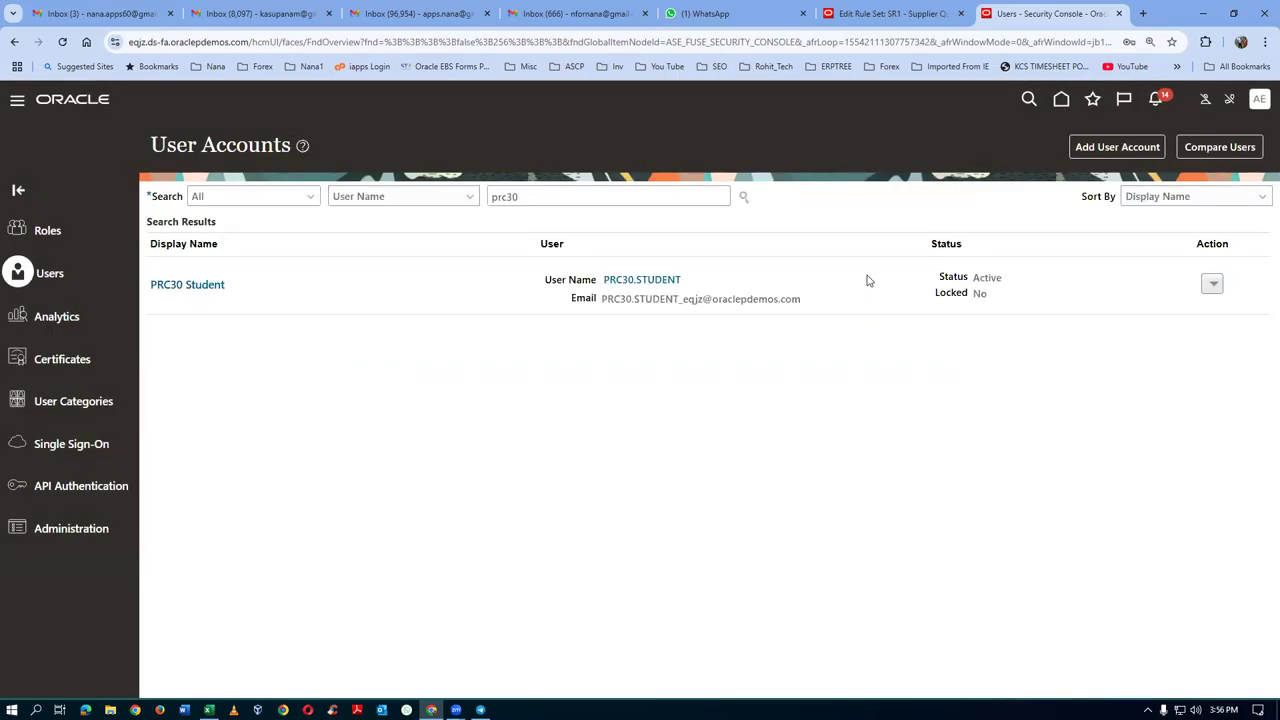
# - Change the user search to prc31 and open the PRC31 Student account
pyautogui.click(537, 197)
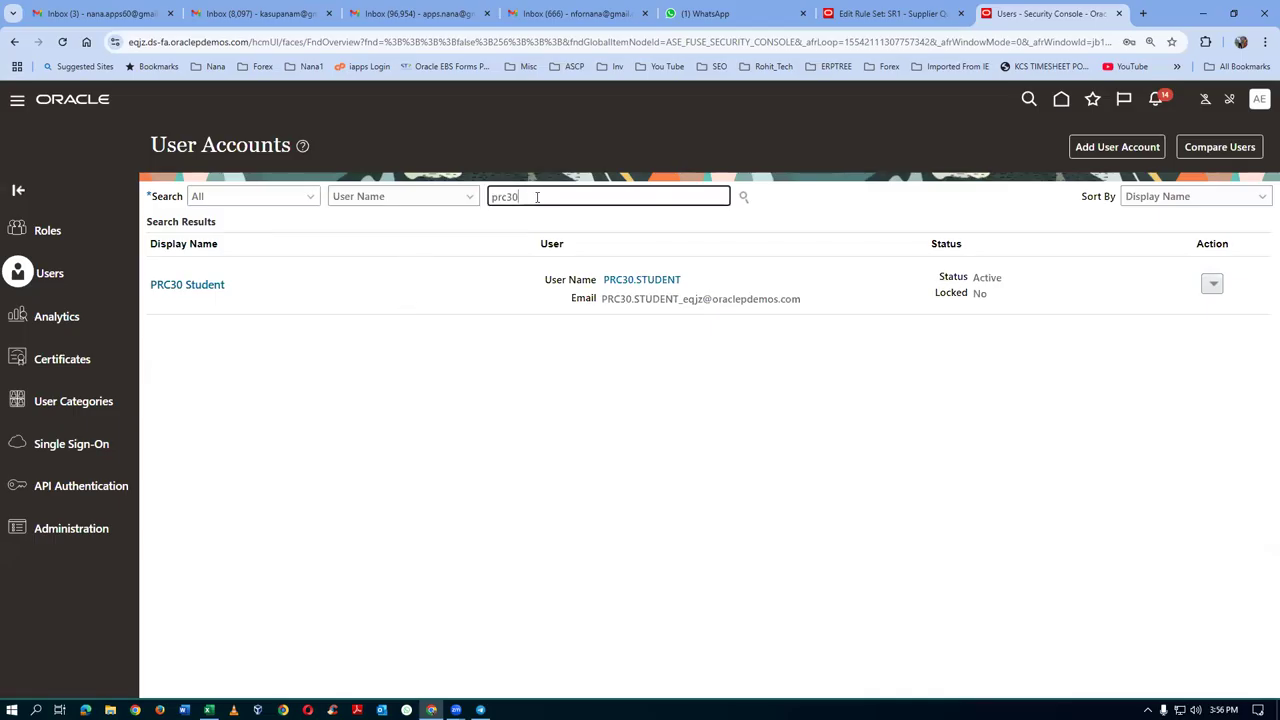
pyautogui.press('BackSpace')
pyautogui.write('1')
pyautogui.press('Return')
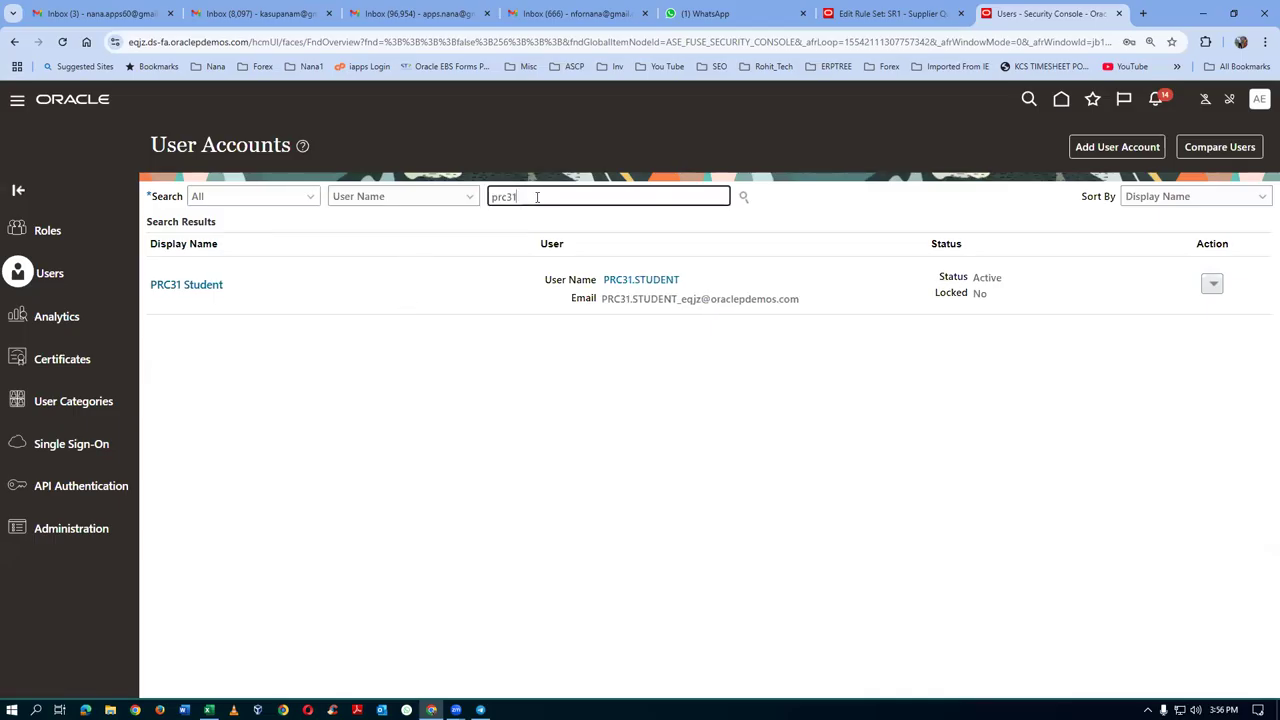
pyautogui.click(168, 287)
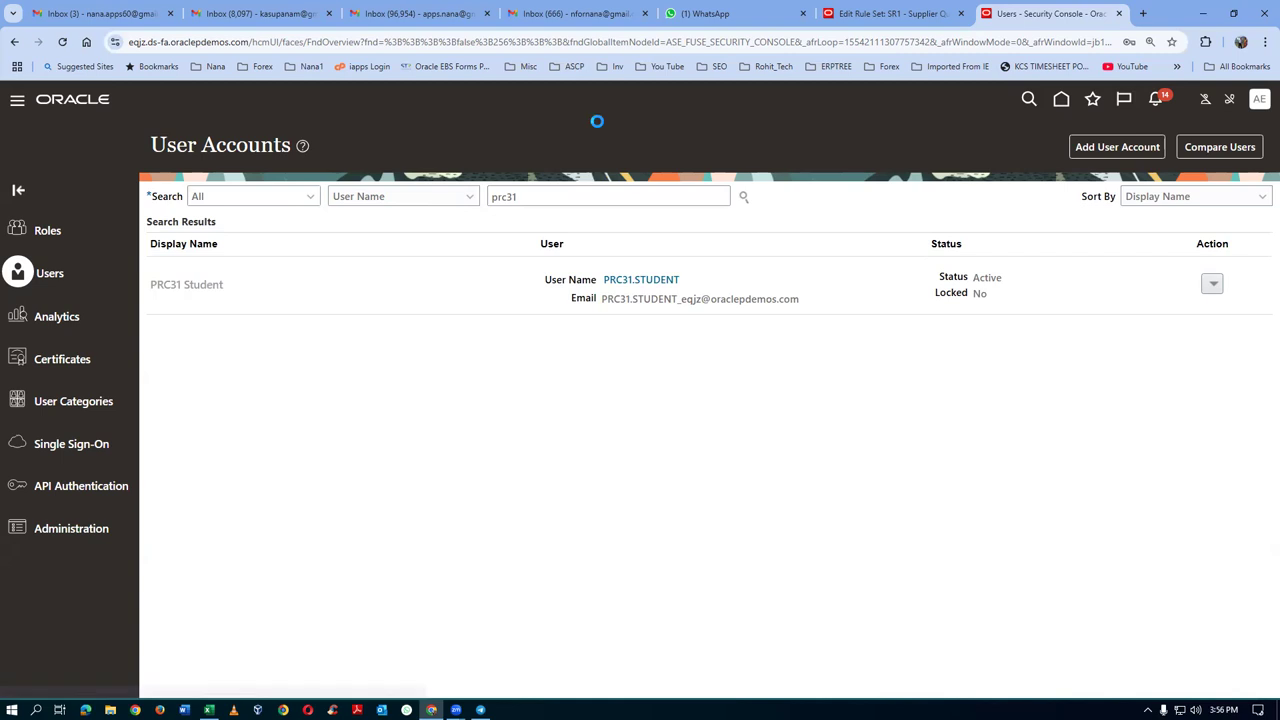
# - Reset PRC31's password manually, entering the new password and its confirmation
pyautogui.click(1010, 150)
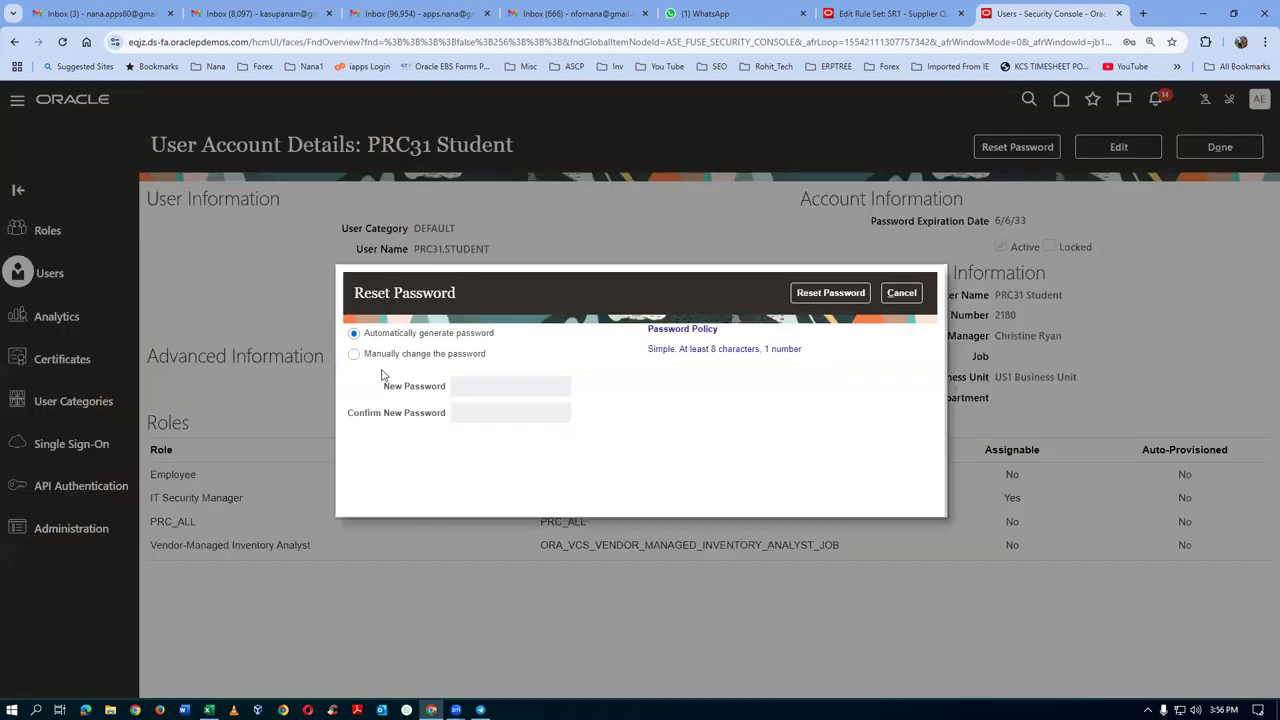
pyautogui.click(403, 360)
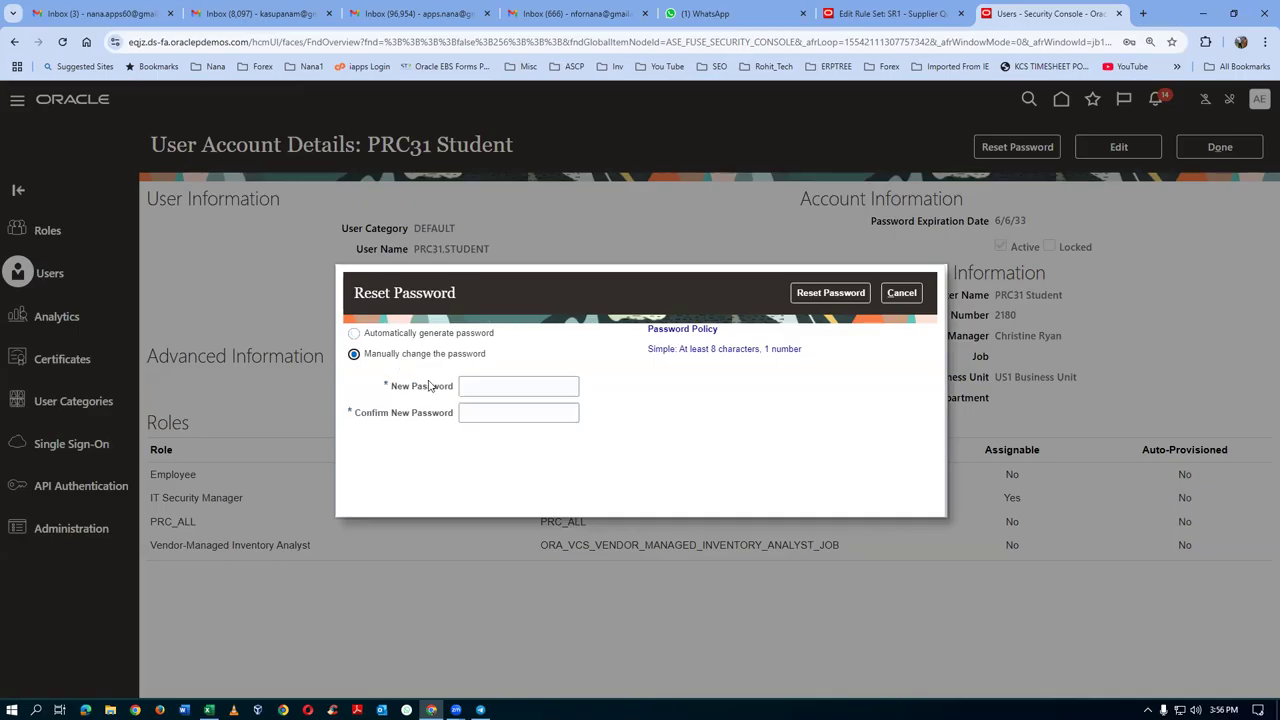
pyautogui.click(518, 383)
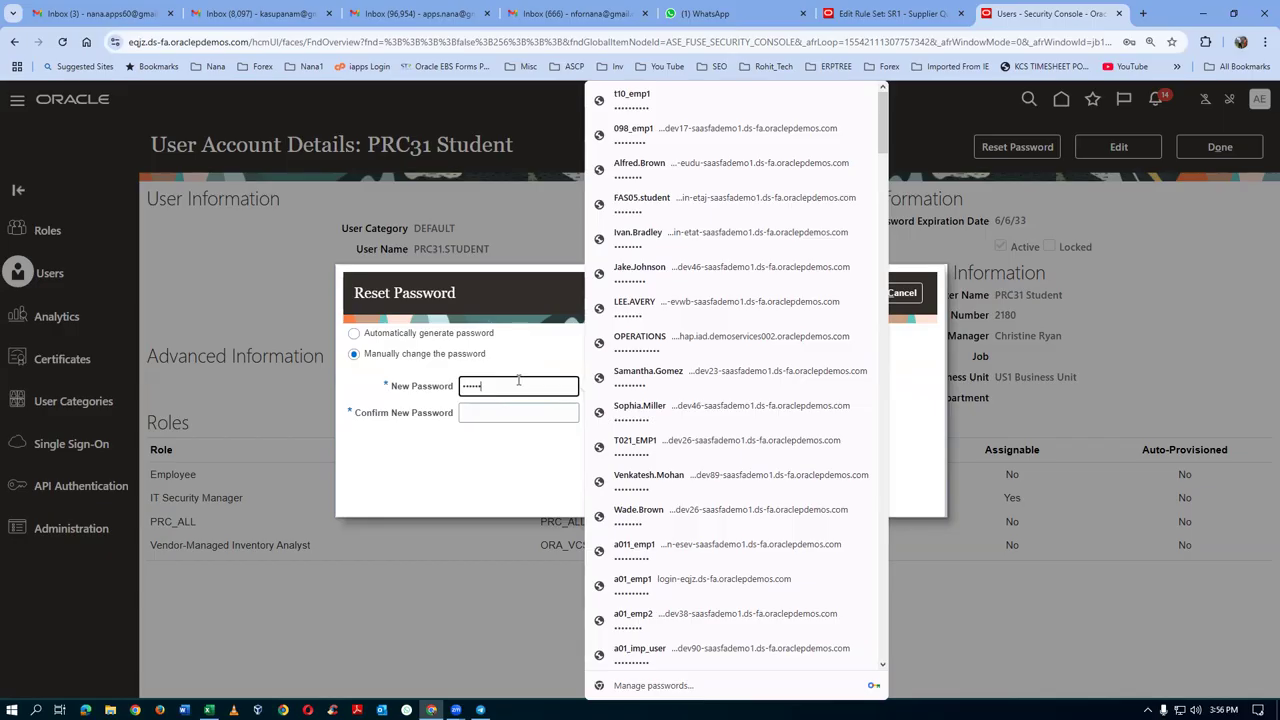
pyautogui.press('Tab')
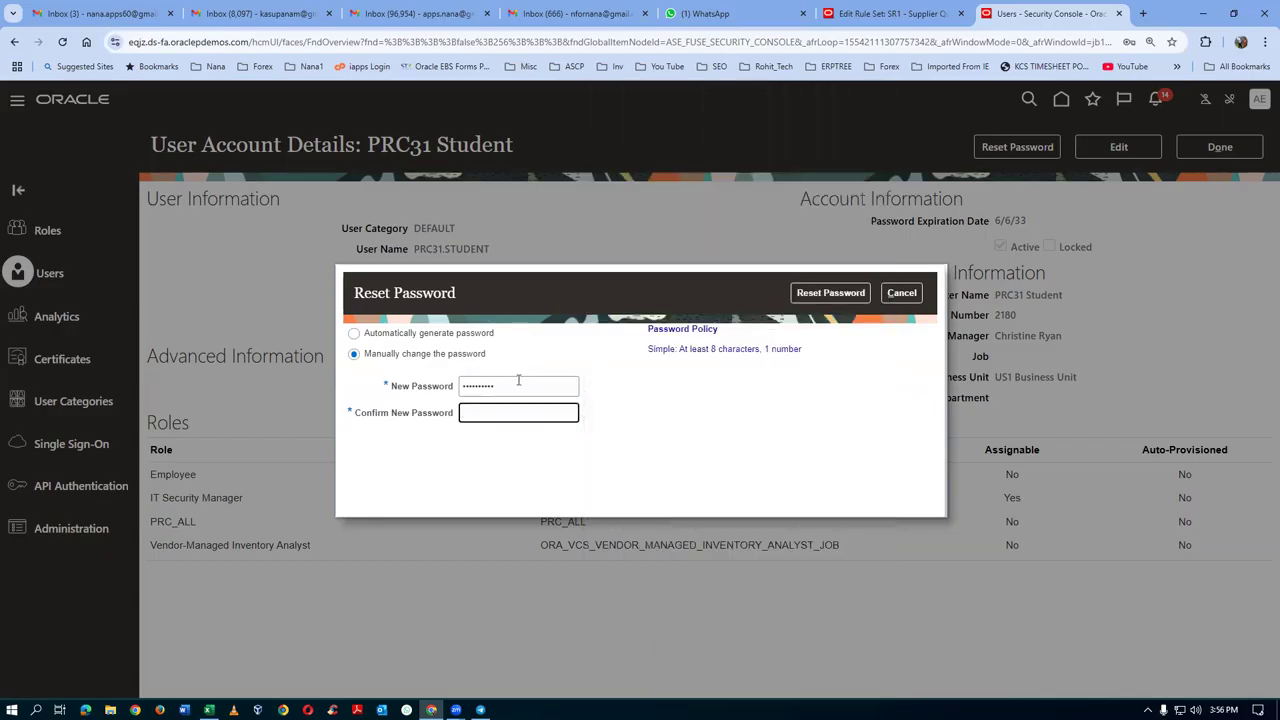
pyautogui.press('Tab')
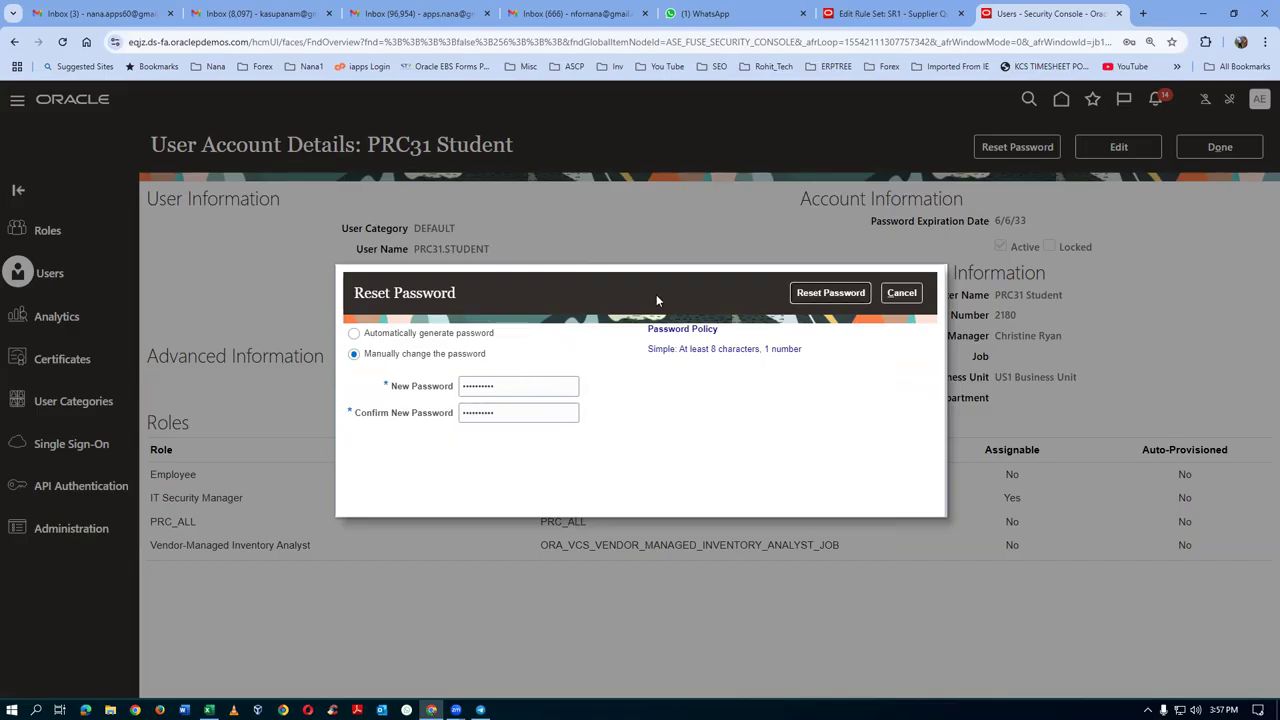
pyautogui.click(830, 292)
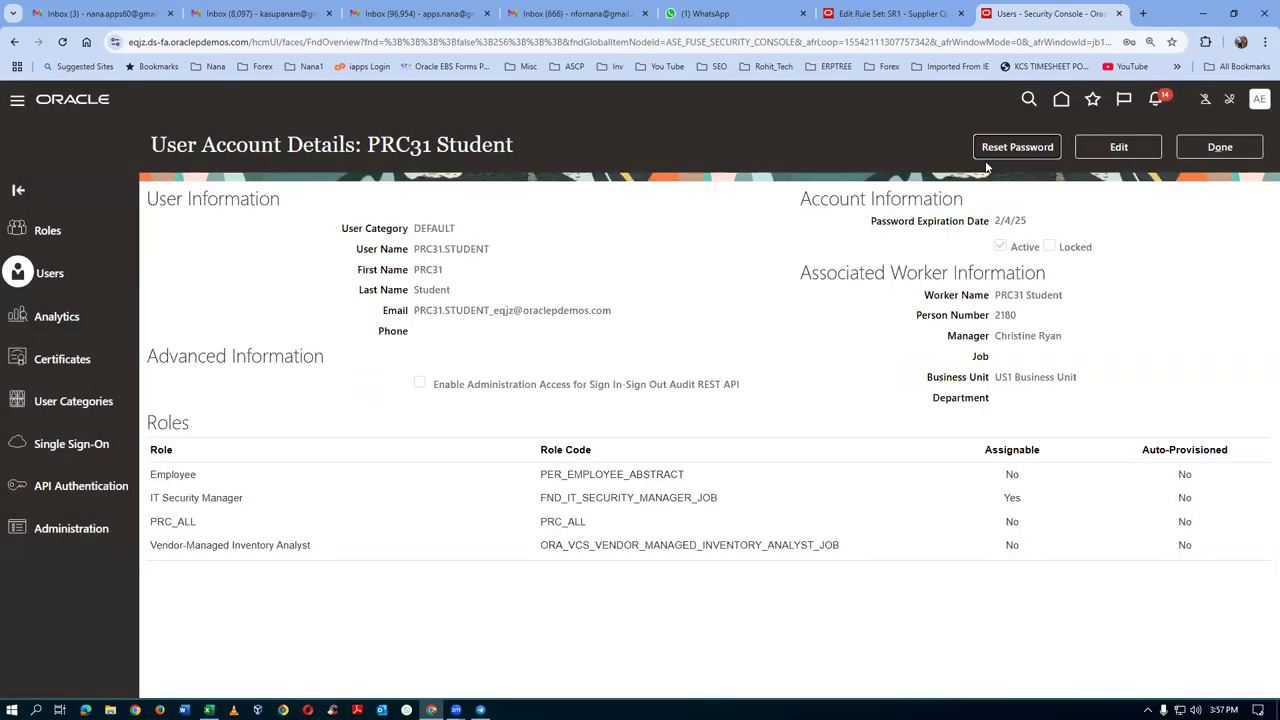
# - Return home, open Setup and Maintenance, and search setup tasks for conf%proc%busi%funct%
pyautogui.click(1208, 147)
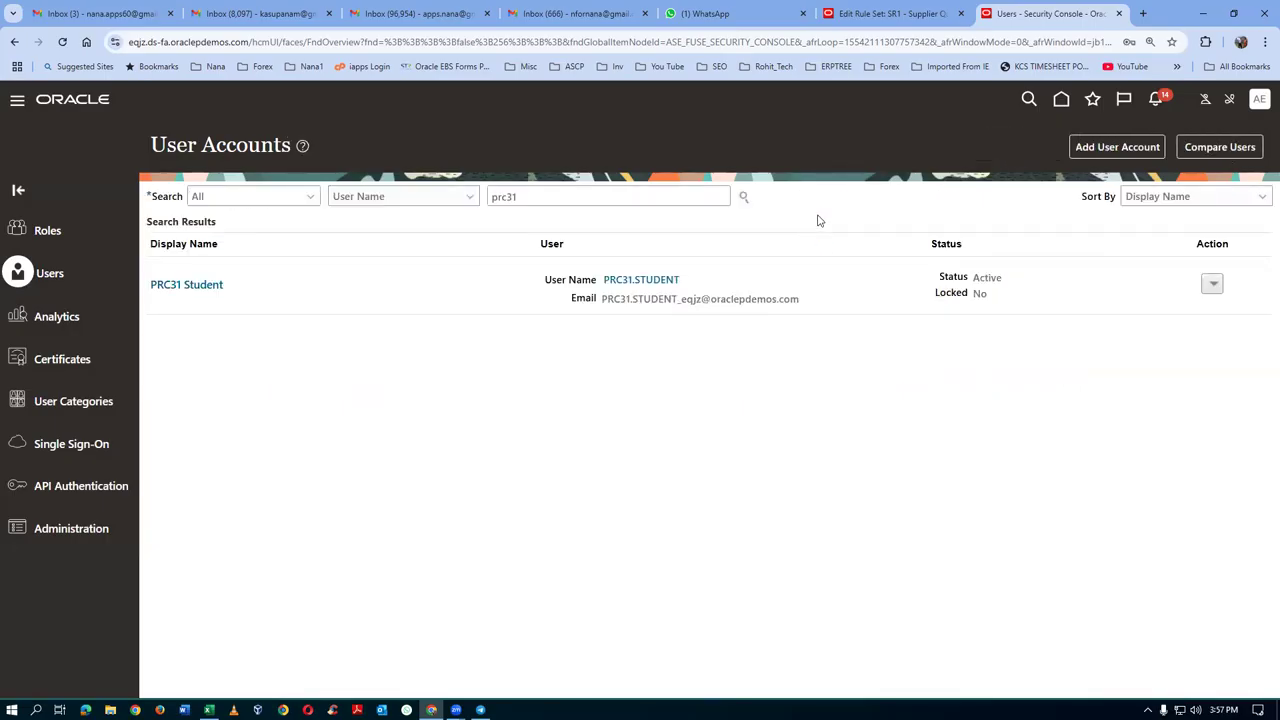
pyautogui.click(1061, 99)
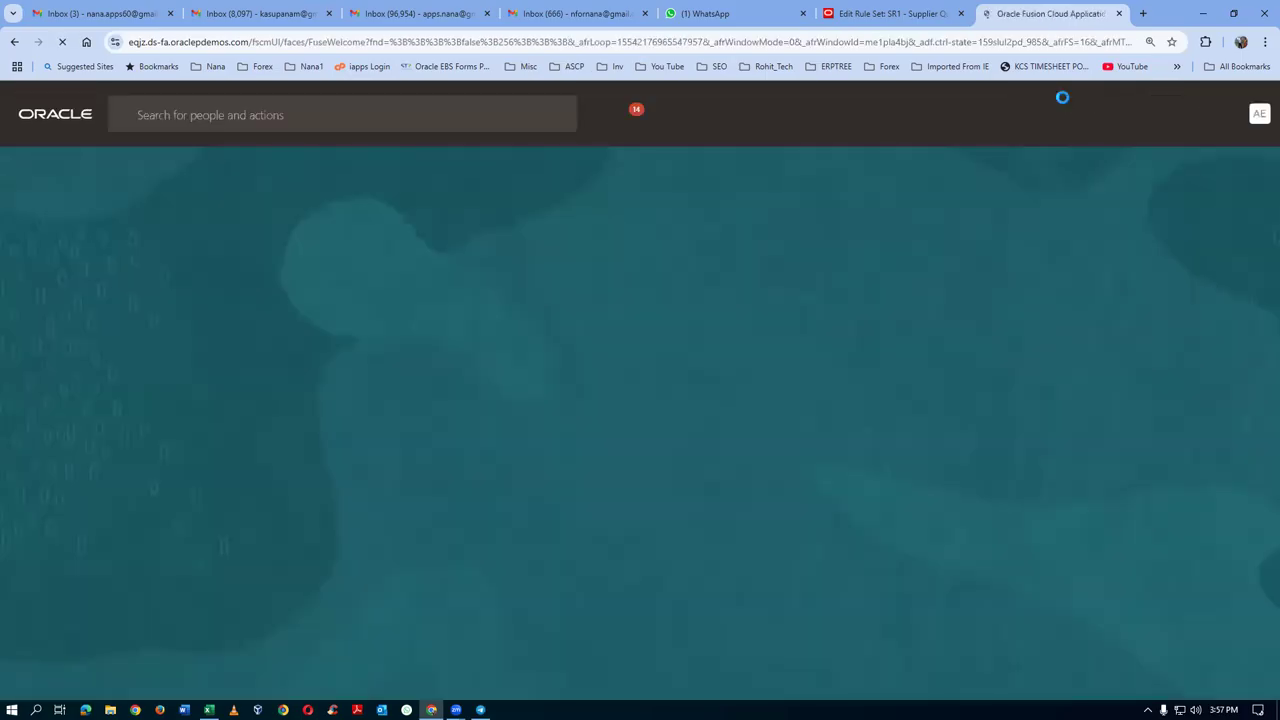
pyautogui.click(1242, 122)
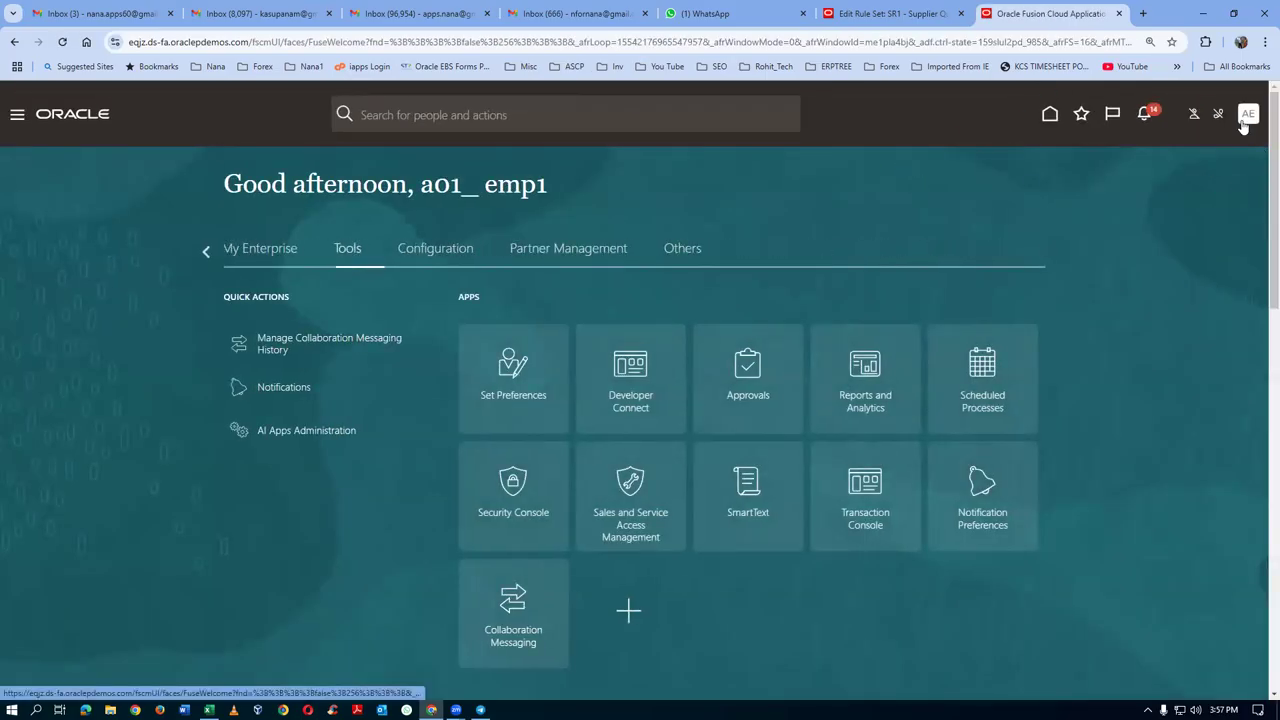
pyautogui.click(1030, 336)
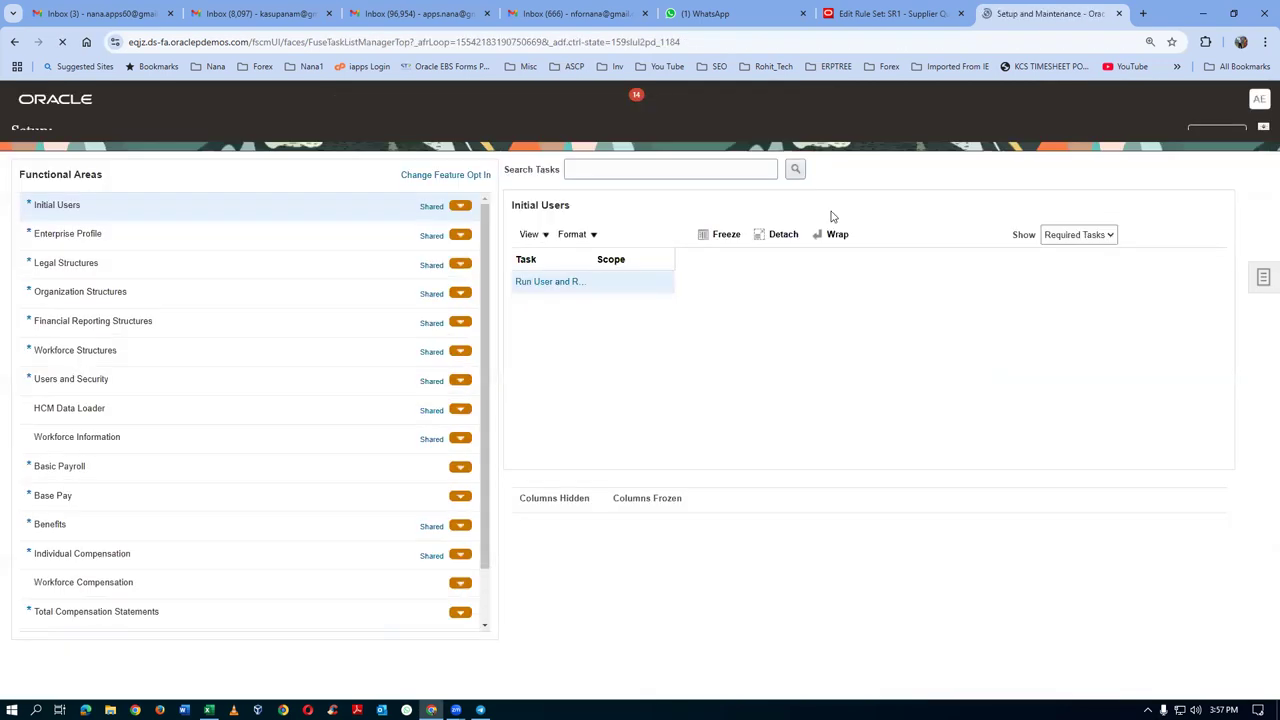
pyautogui.click(1263, 300)
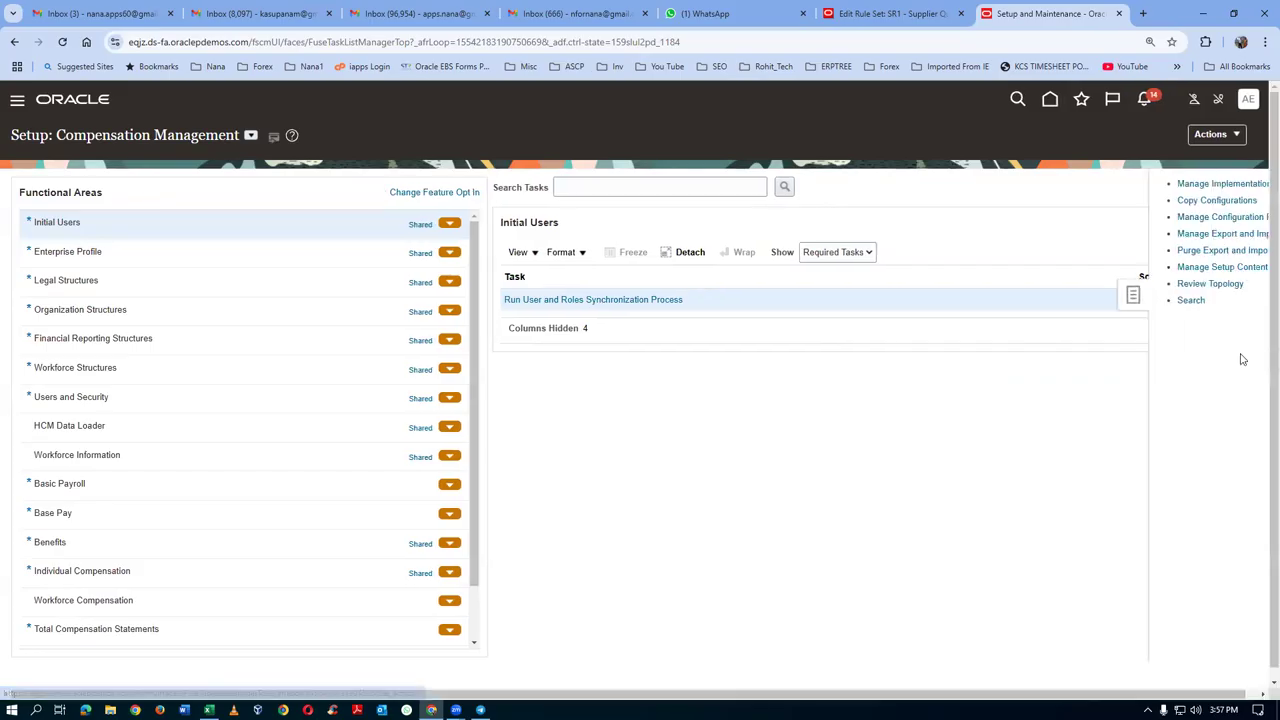
pyautogui.click(1100, 302)
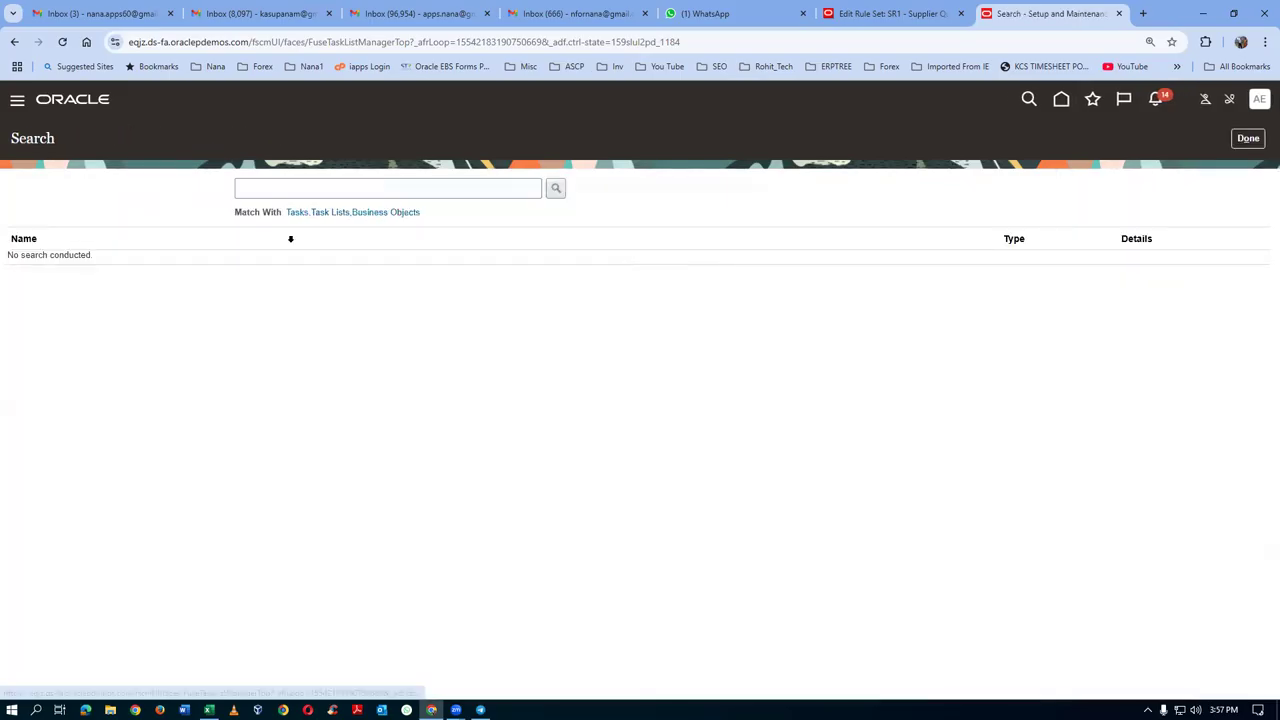
pyautogui.click(270, 191)
pyautogui.write('conf%proc%busi%funct%')
pyautogui.press('Return')
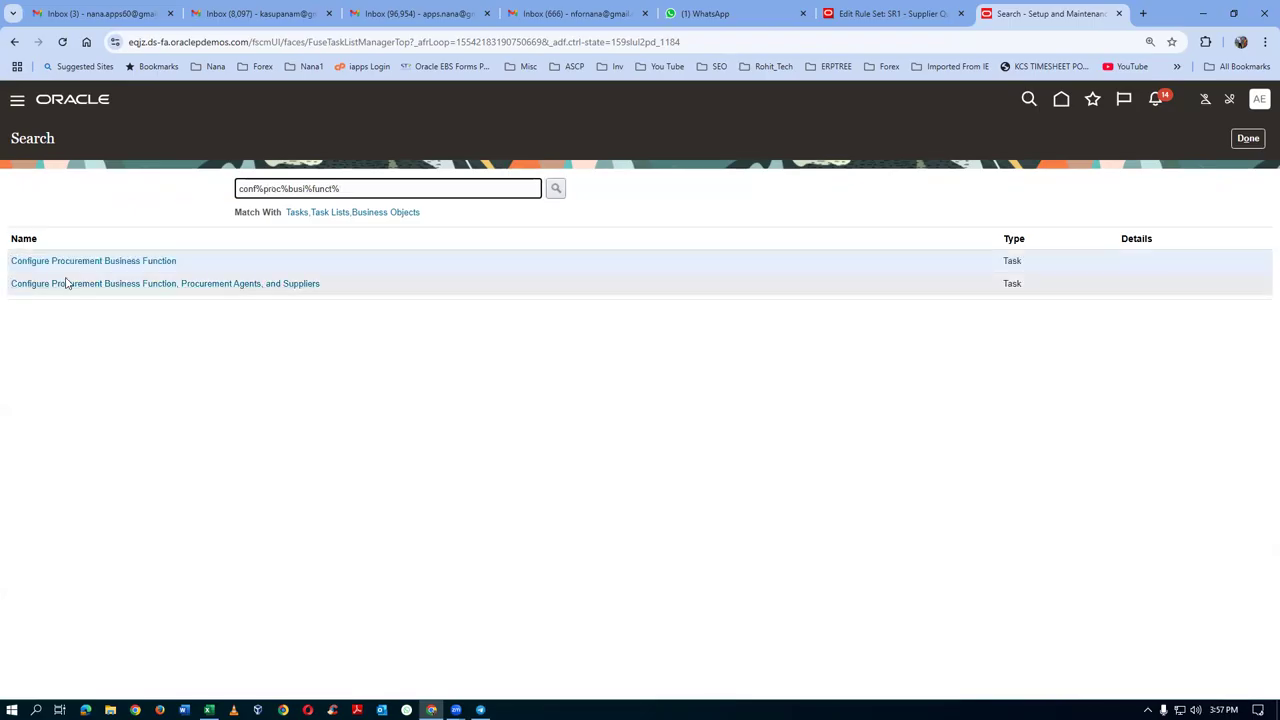
# - Open Configure Procurement Business Function for the a01_business_unit procurement BU
pyautogui.click(77, 261)
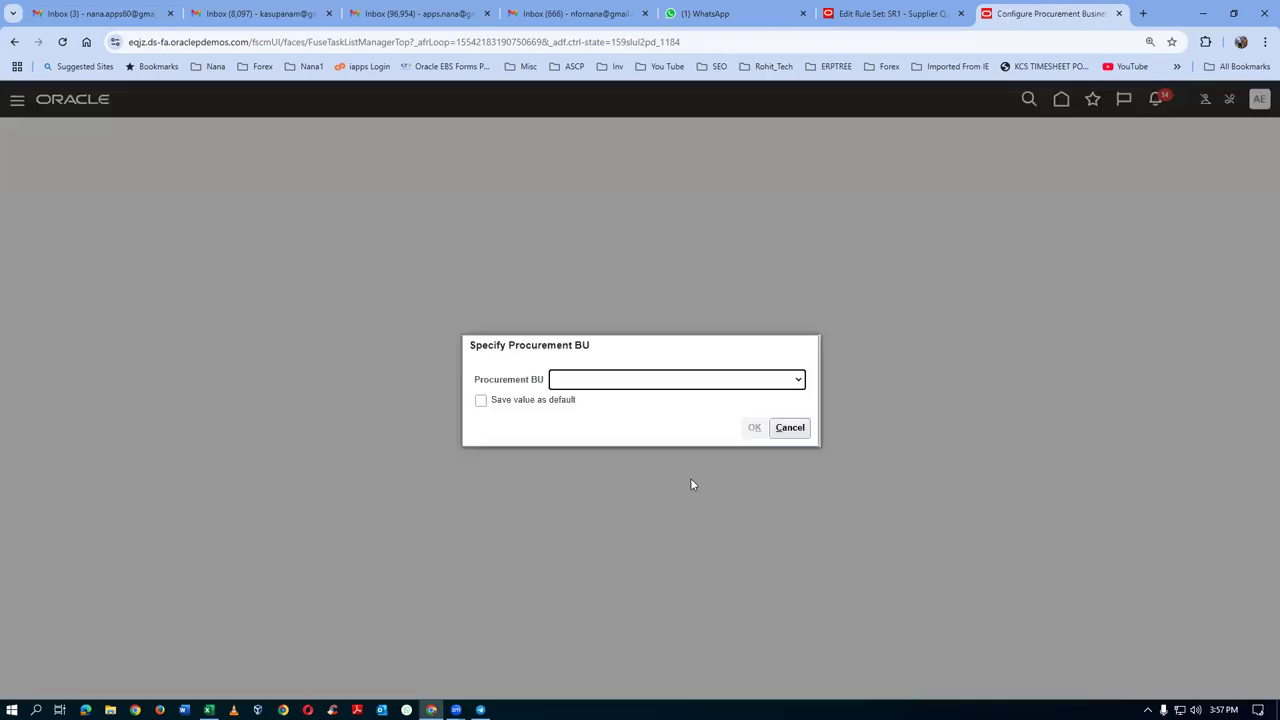
pyautogui.click(634, 380)
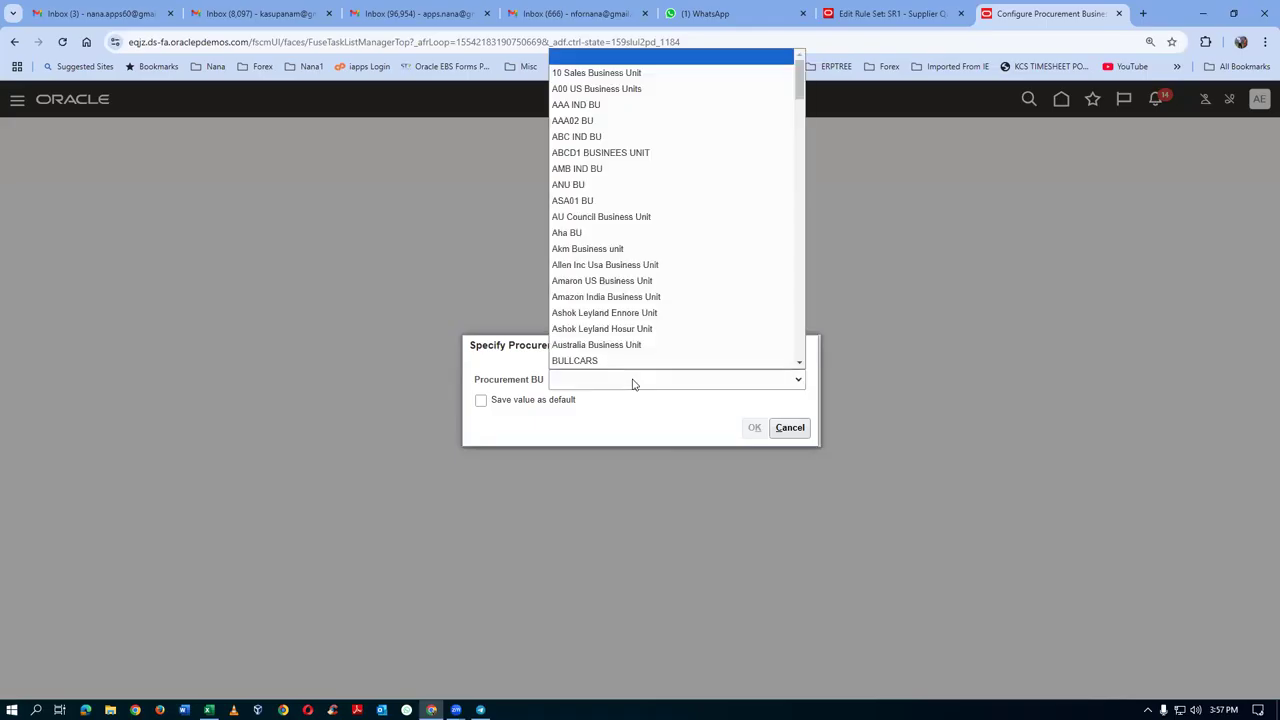
pyautogui.press('Down')
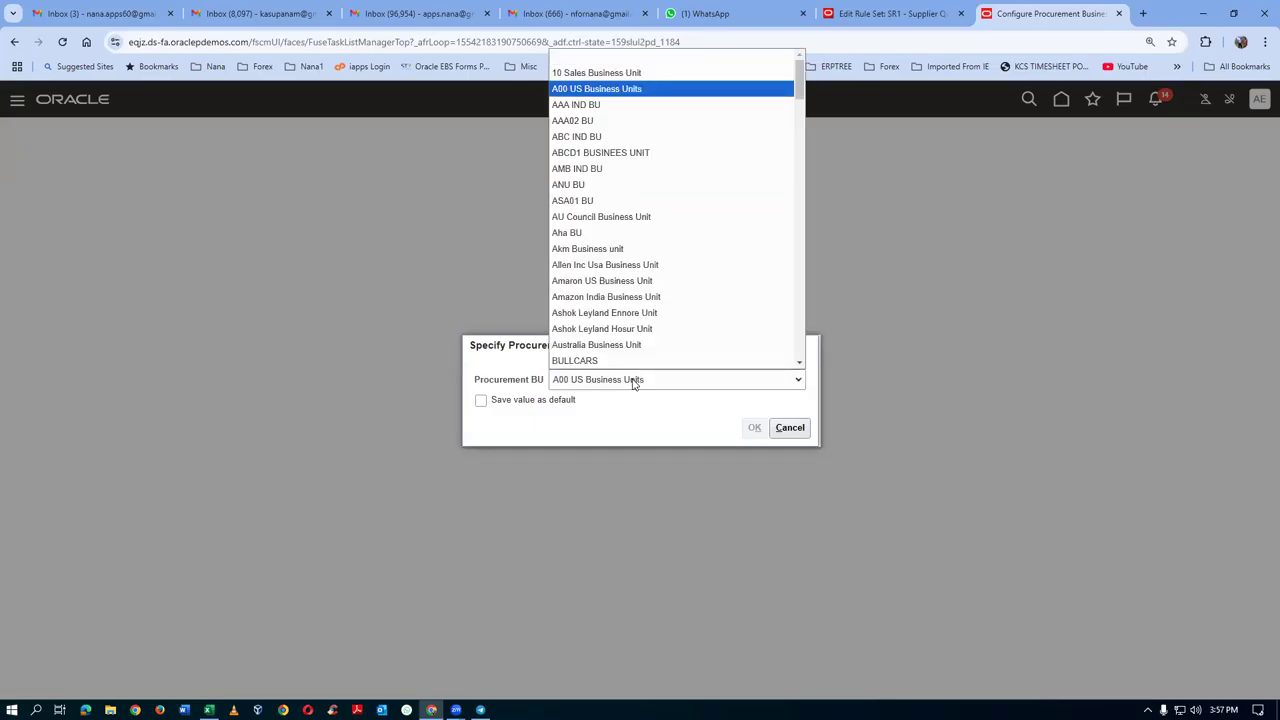
pyautogui.press('Down')
pyautogui.press('Down')
pyautogui.press('Down')
pyautogui.press('Down')
pyautogui.press('Down')
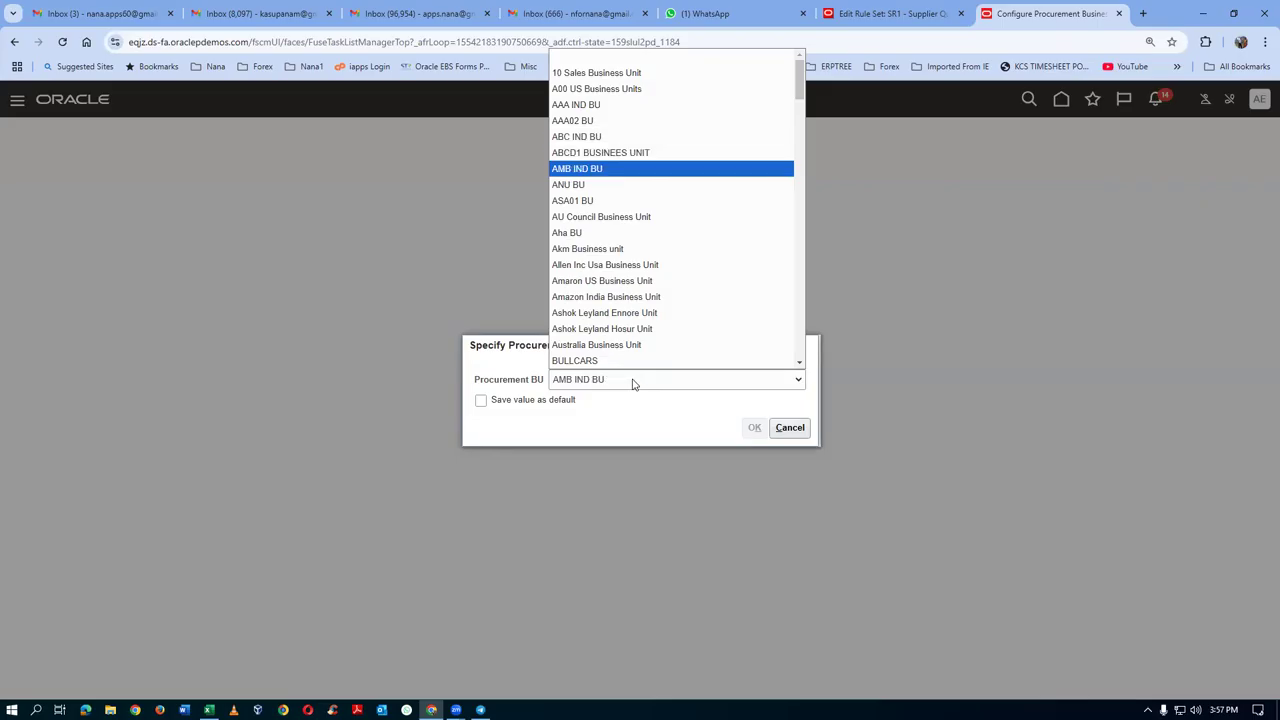
pyautogui.press('Down')
pyautogui.press('Down')
pyautogui.press('Down')
pyautogui.press('Down')
pyautogui.press('Down')
pyautogui.press('Down')
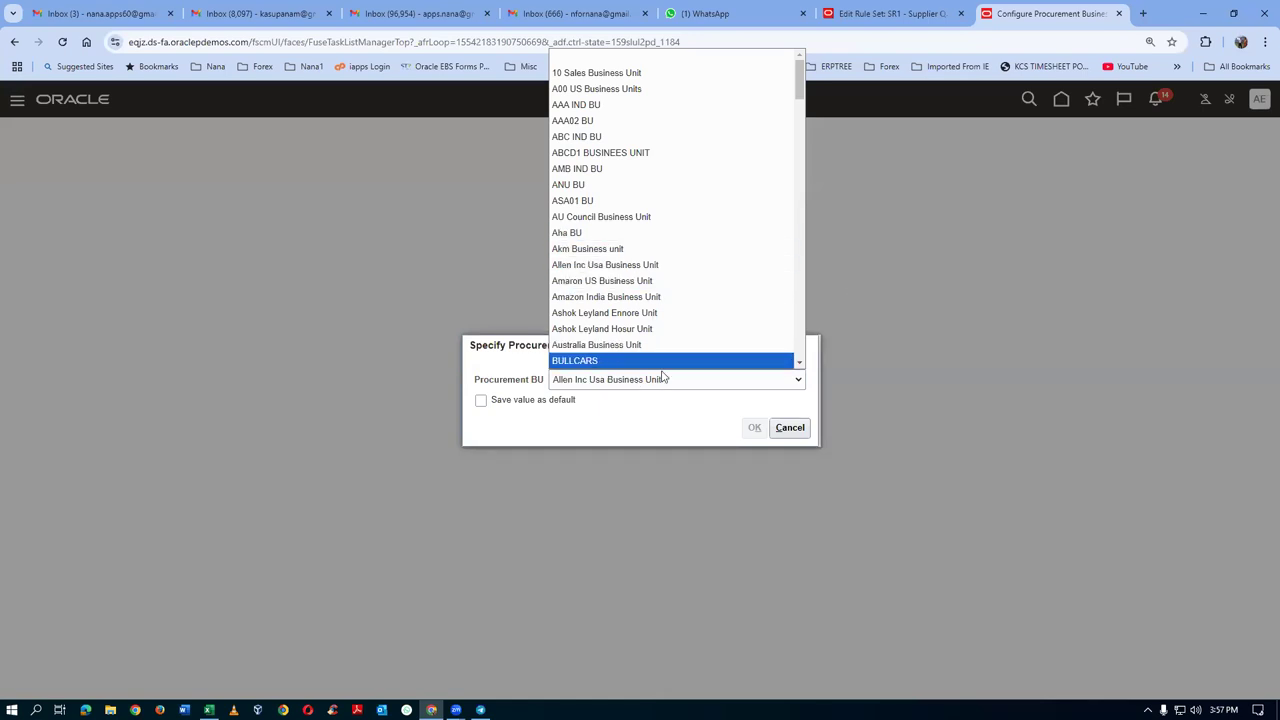
pyautogui.press('End')
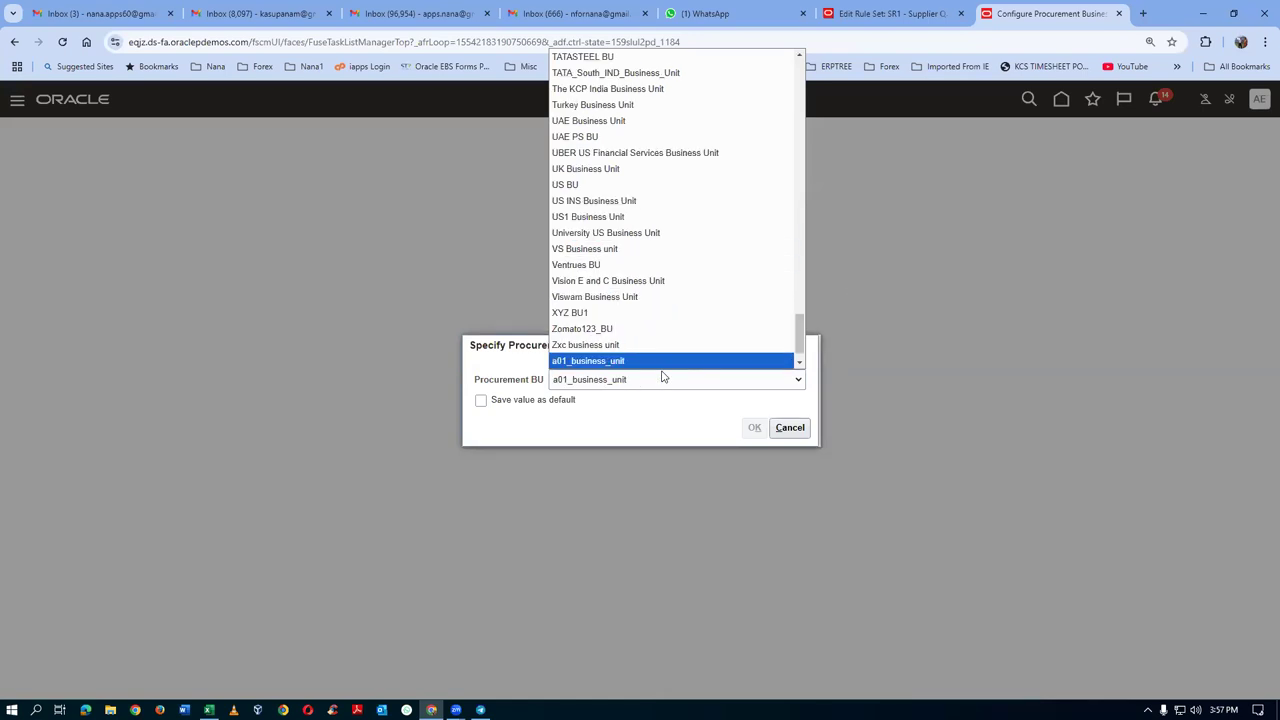
pyautogui.click(661, 364)
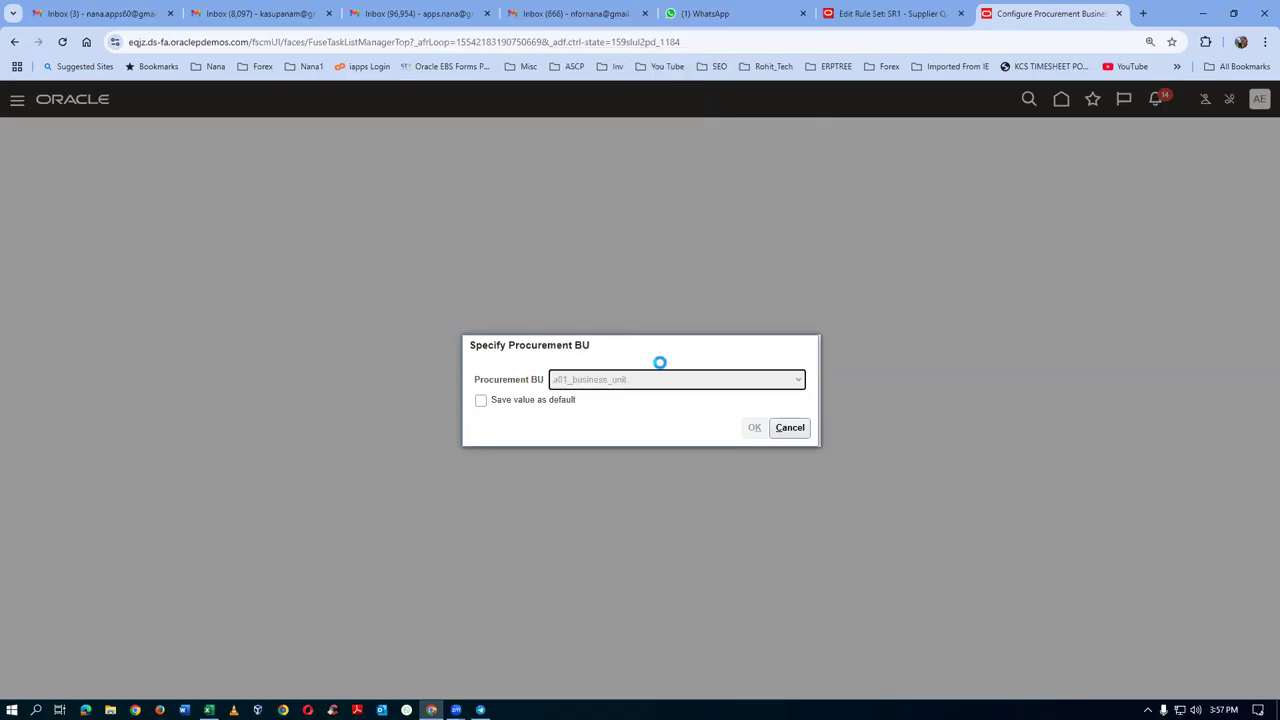
pyautogui.click(758, 430)
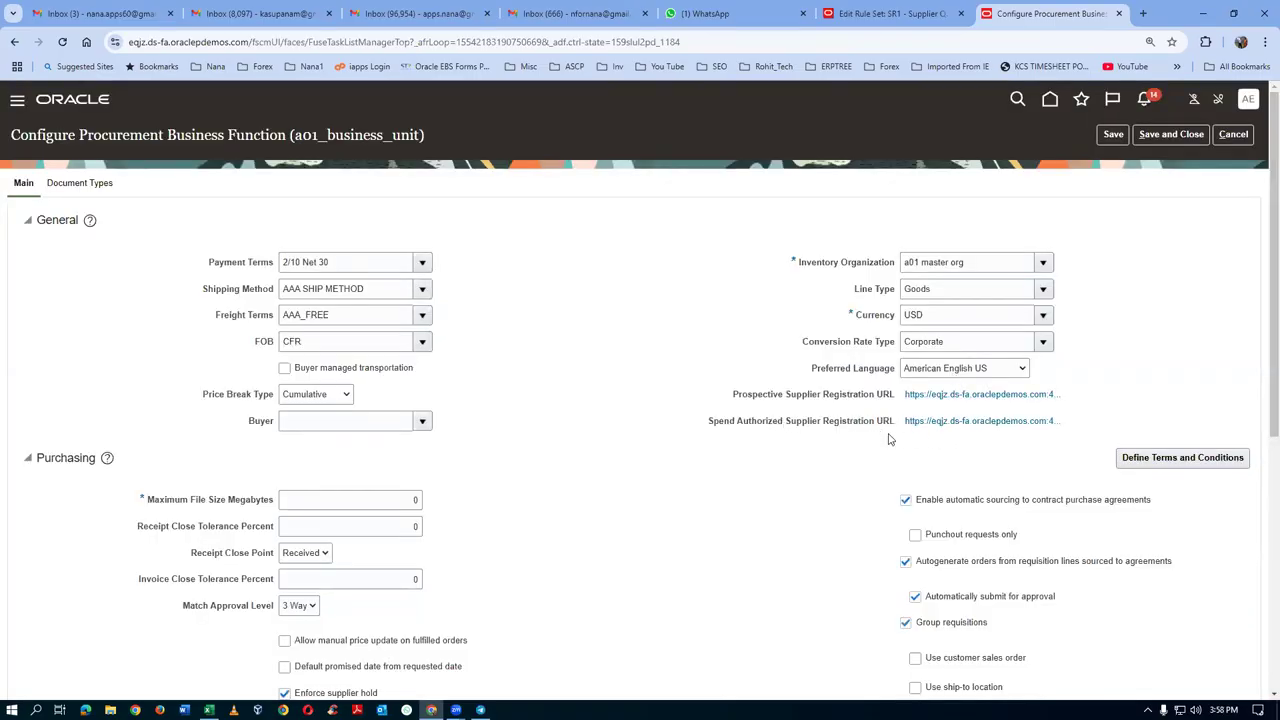
# - Copy the Spend Authorized supplier registration link address and open a new Edge window
pyautogui.rightClick(939, 427)
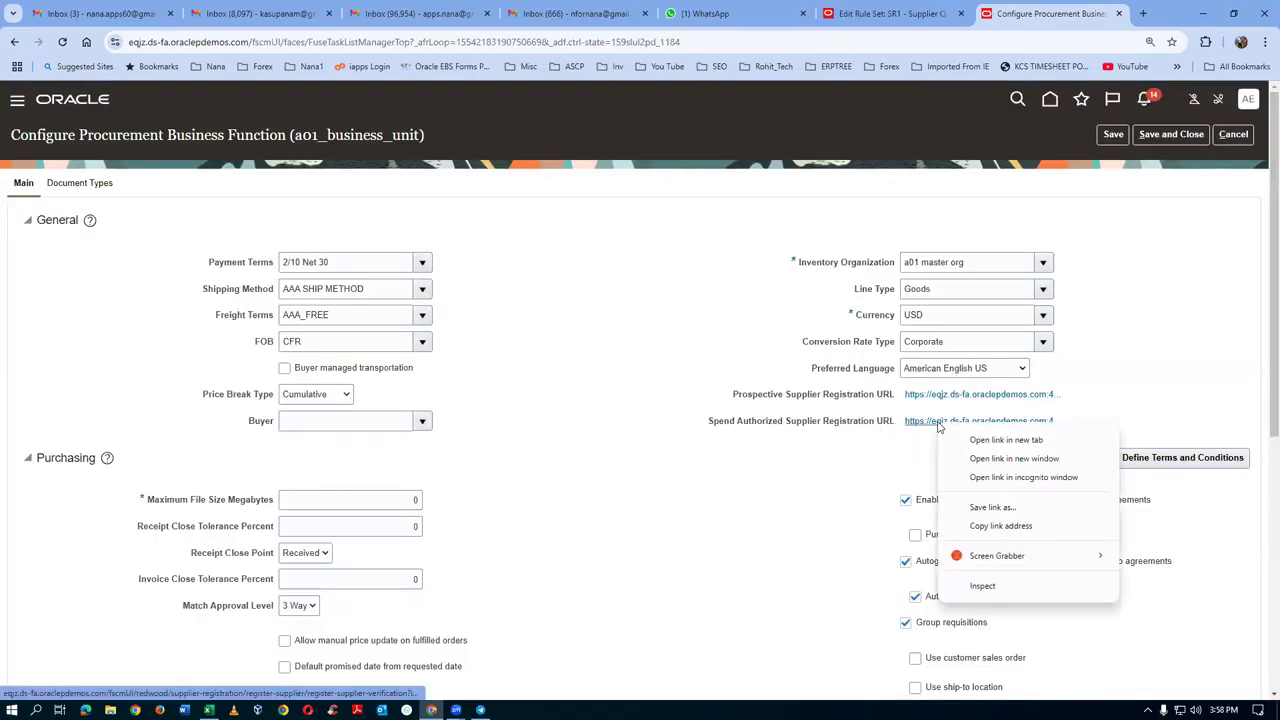
pyautogui.click(990, 525)
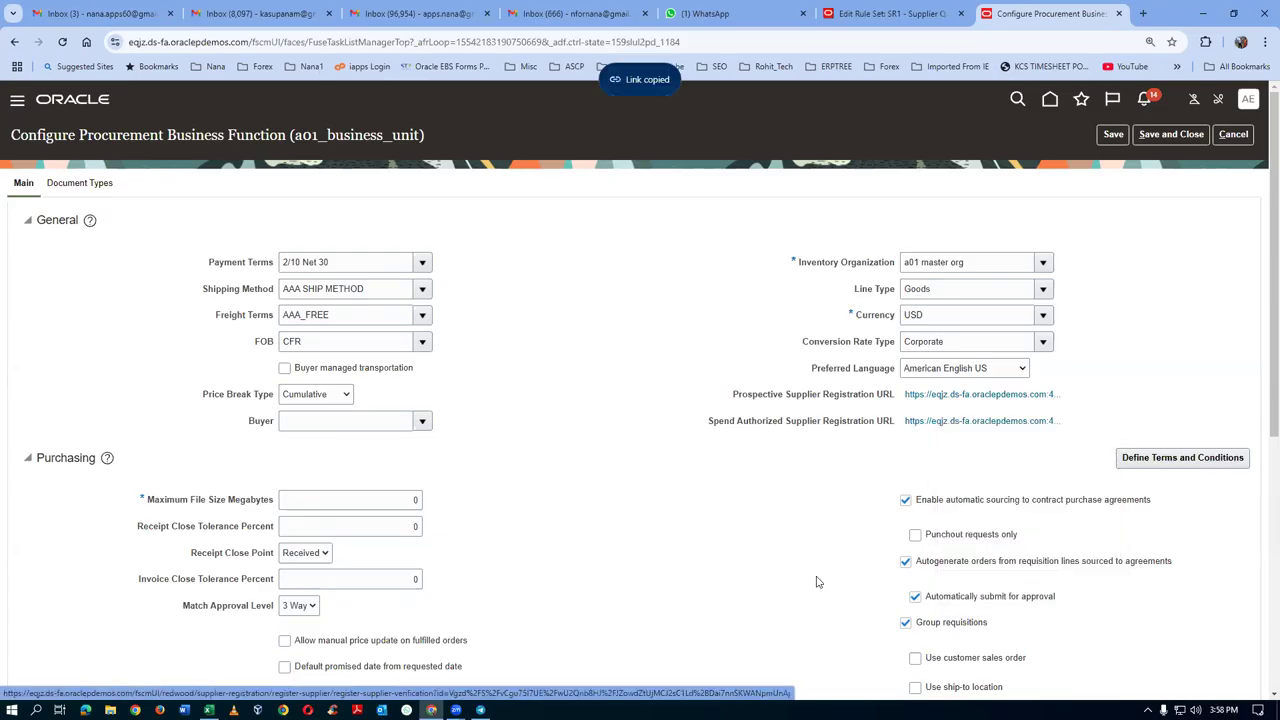
pyautogui.click(85, 710)
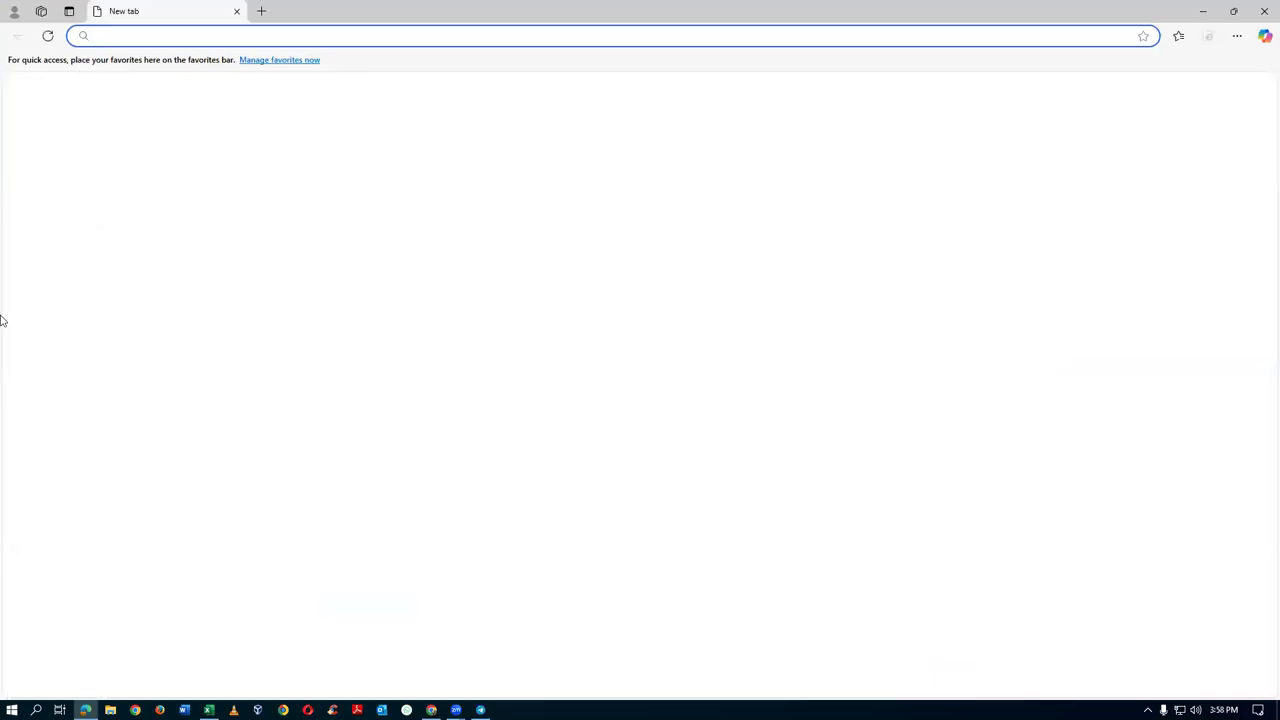
# - Load the pasted registration URL in Edge, view the page, close Edge, and cancel the configuration
pyautogui.hotkey('ctrl', 'v')
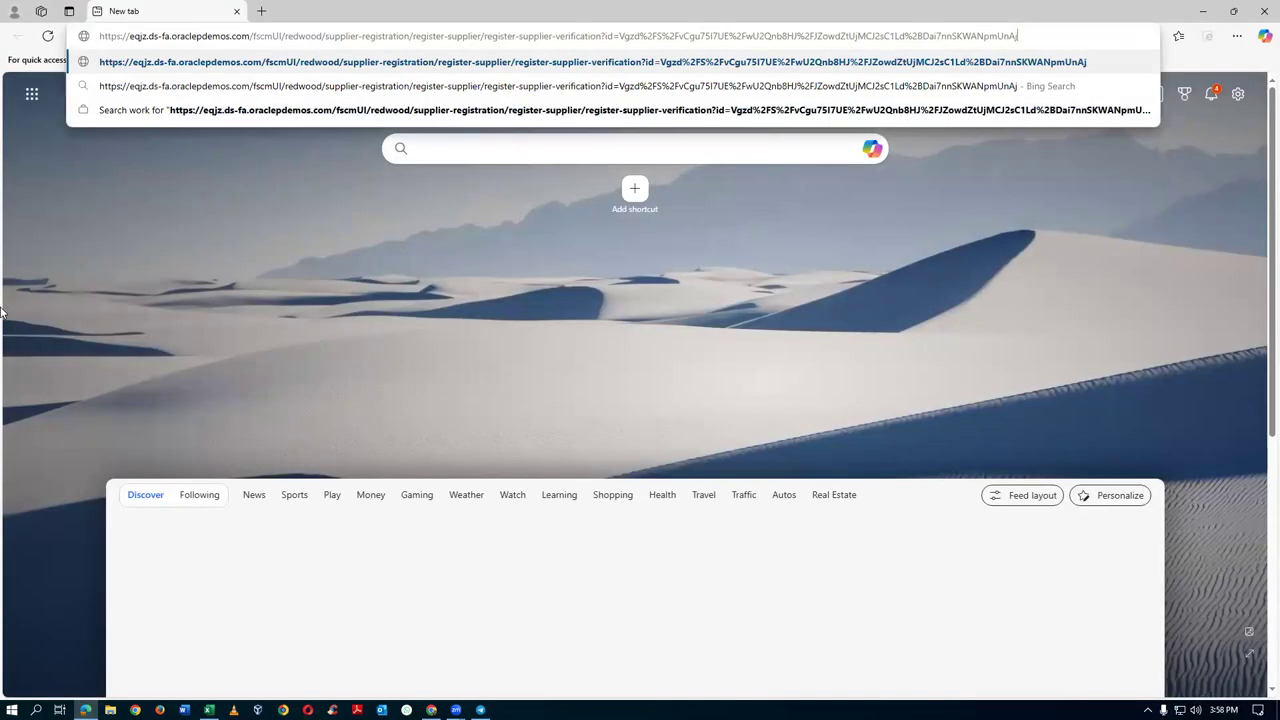
pyautogui.press('Return')
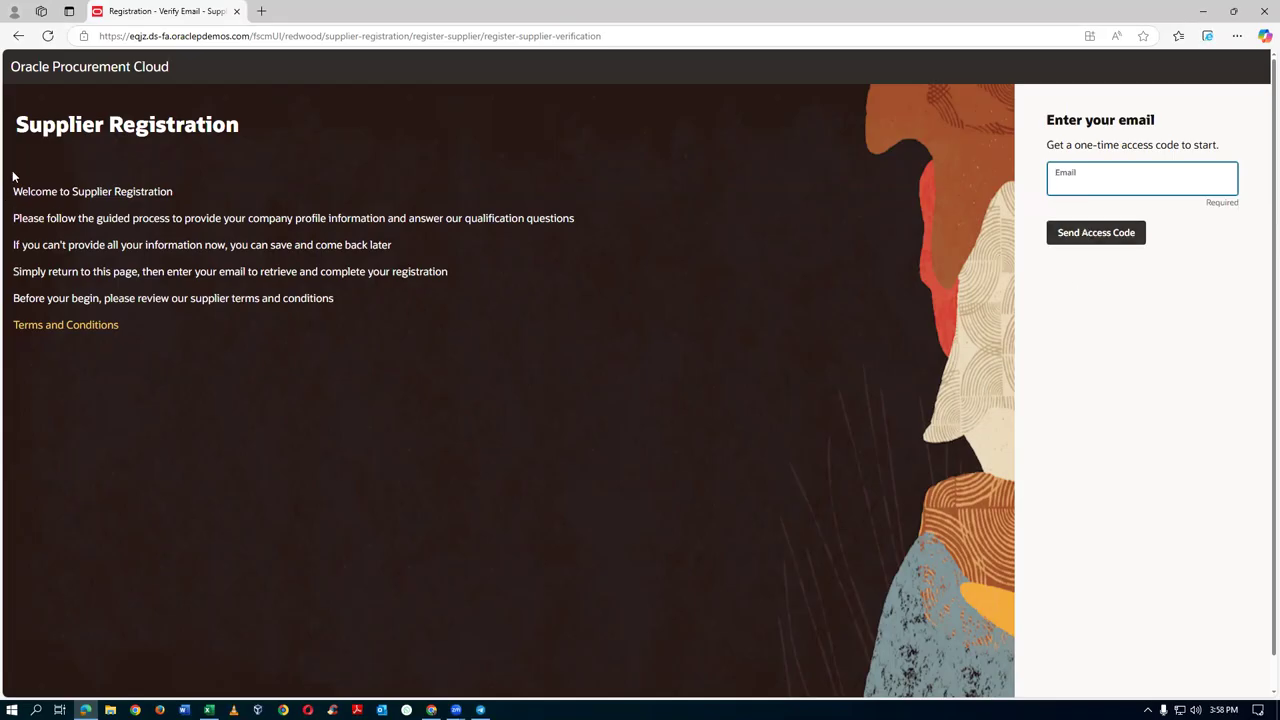
pyautogui.click(35, 130)
pyautogui.moveTo(35, 128); pyautogui.dragTo(239, 127)
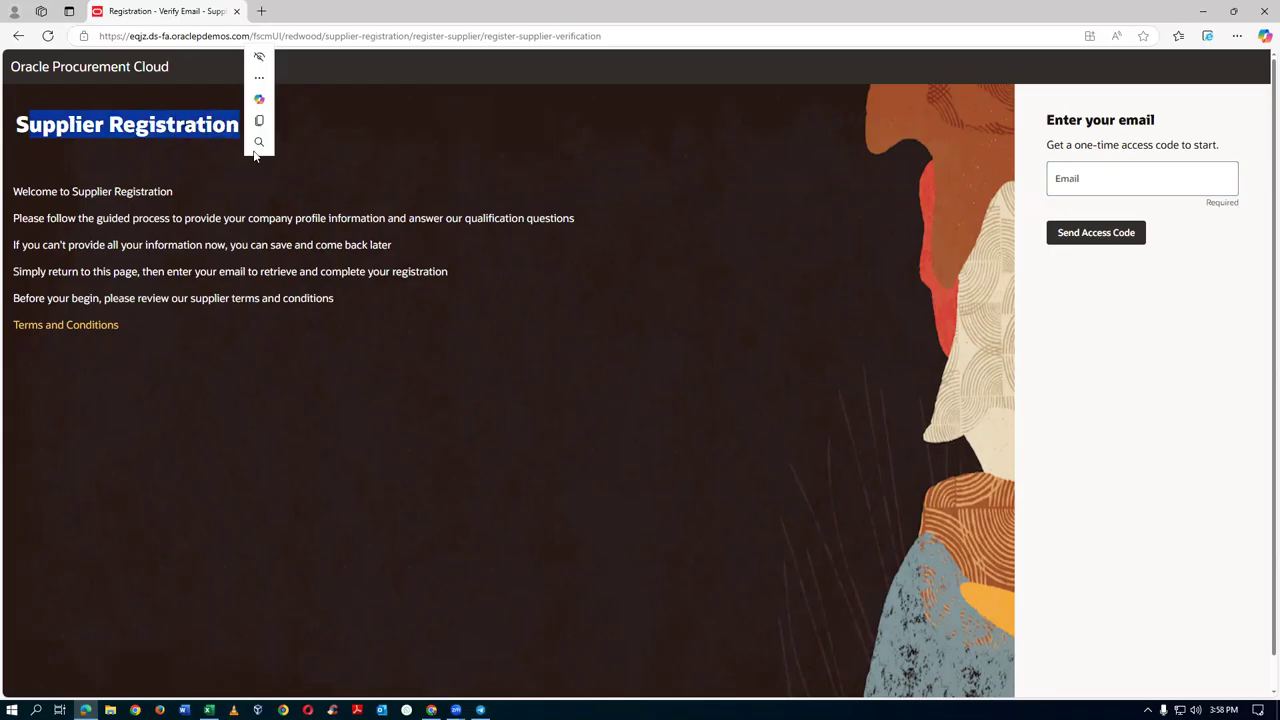
pyautogui.click(271, 358)
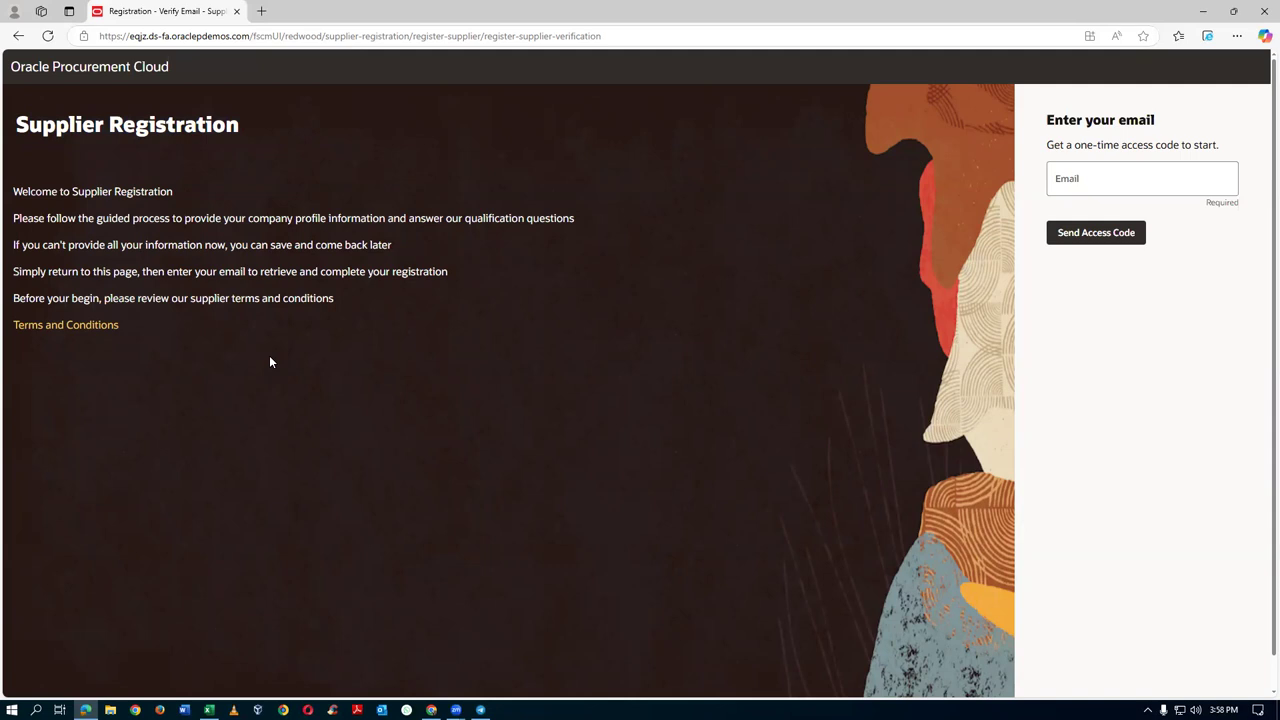
pyautogui.click(236, 12)
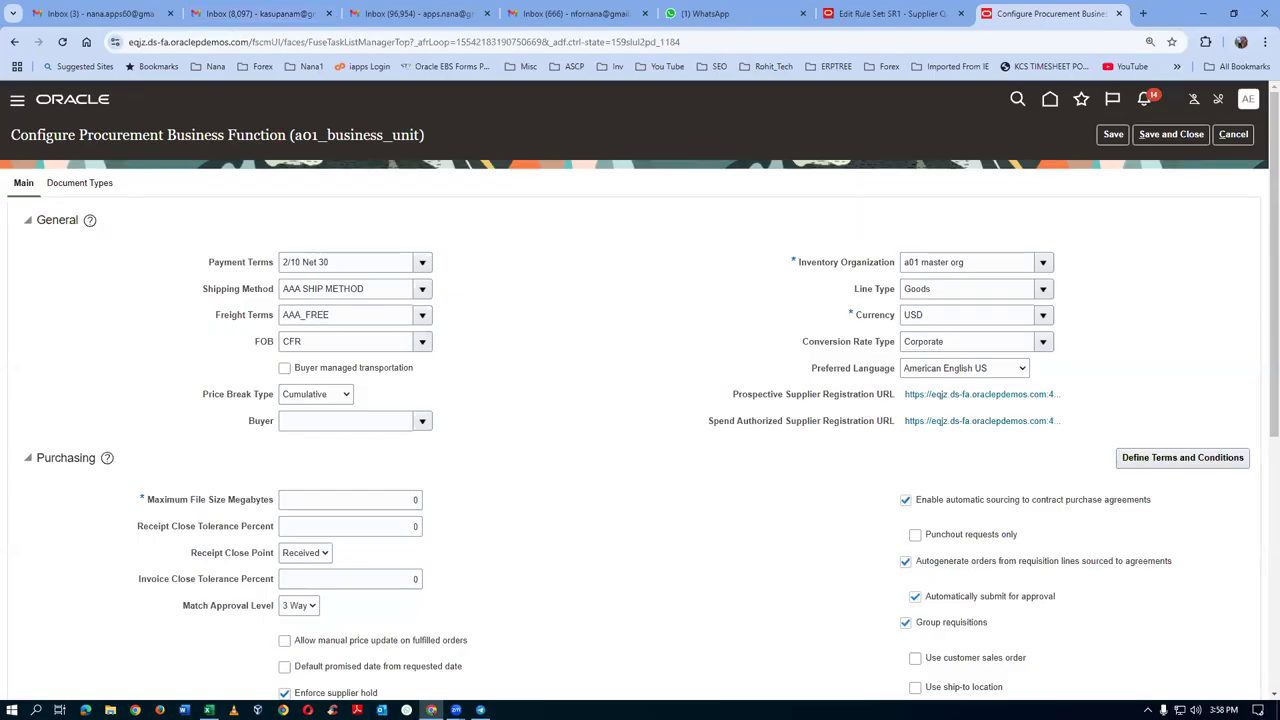
pyautogui.click(1233, 134)
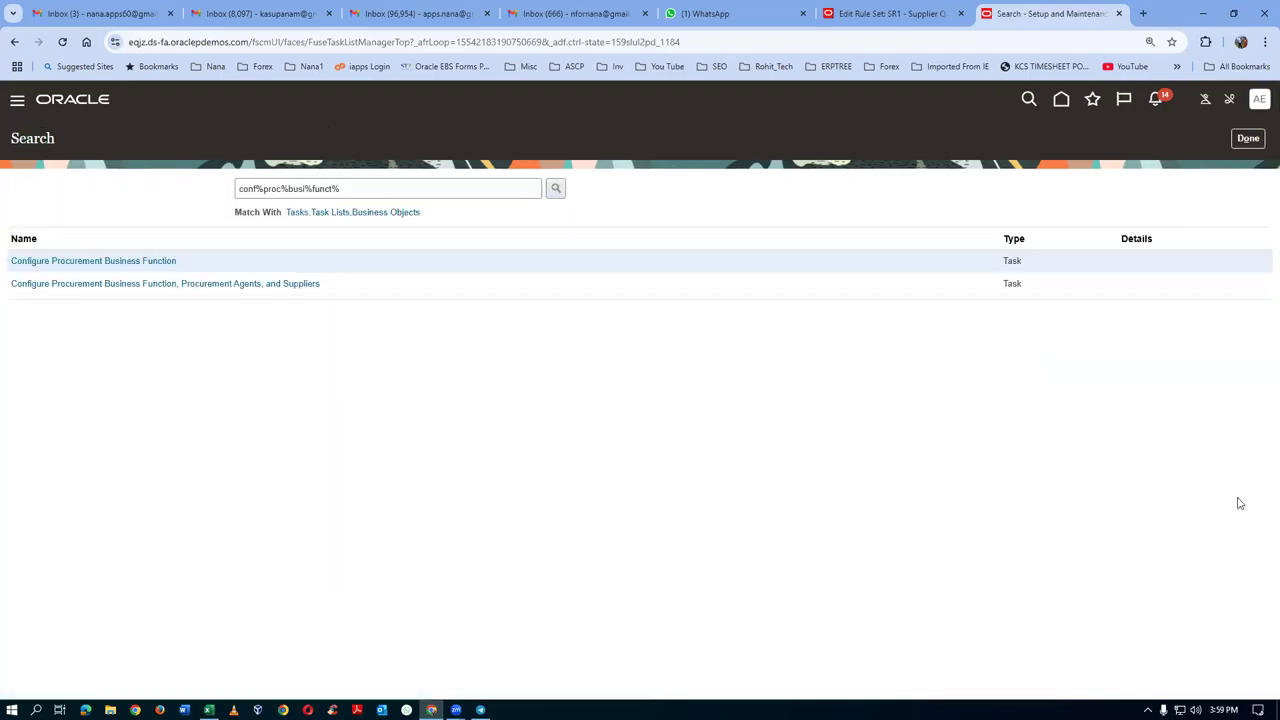